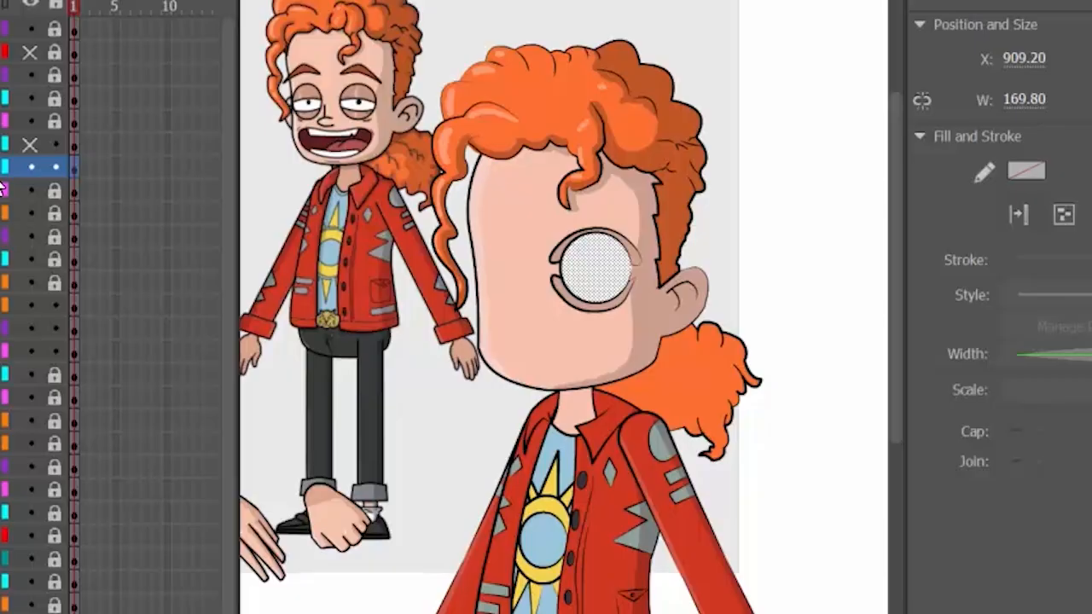
Delete the selected circle fill inside the eye, show the hidden eye layer and lock both eye layers
key(Delete)
click(28, 141)
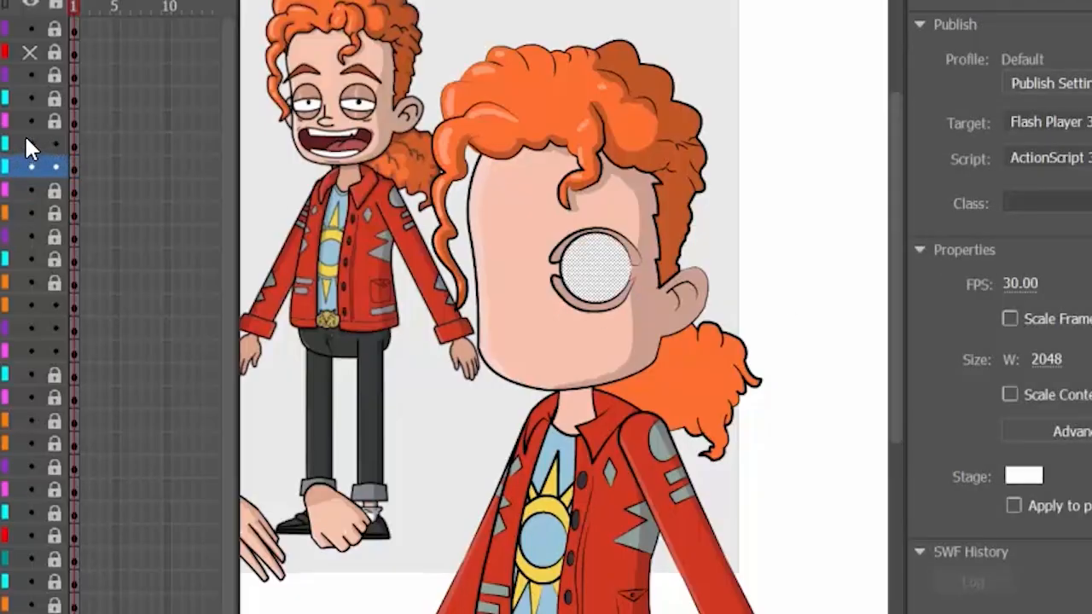
drag(56, 144, 58, 174)
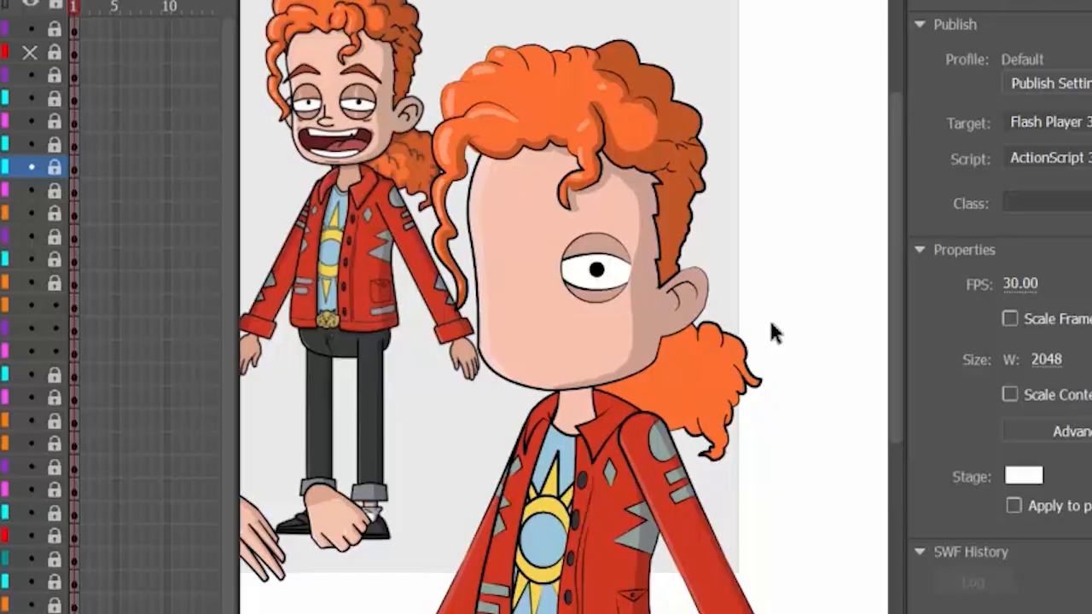
click(4, 145)
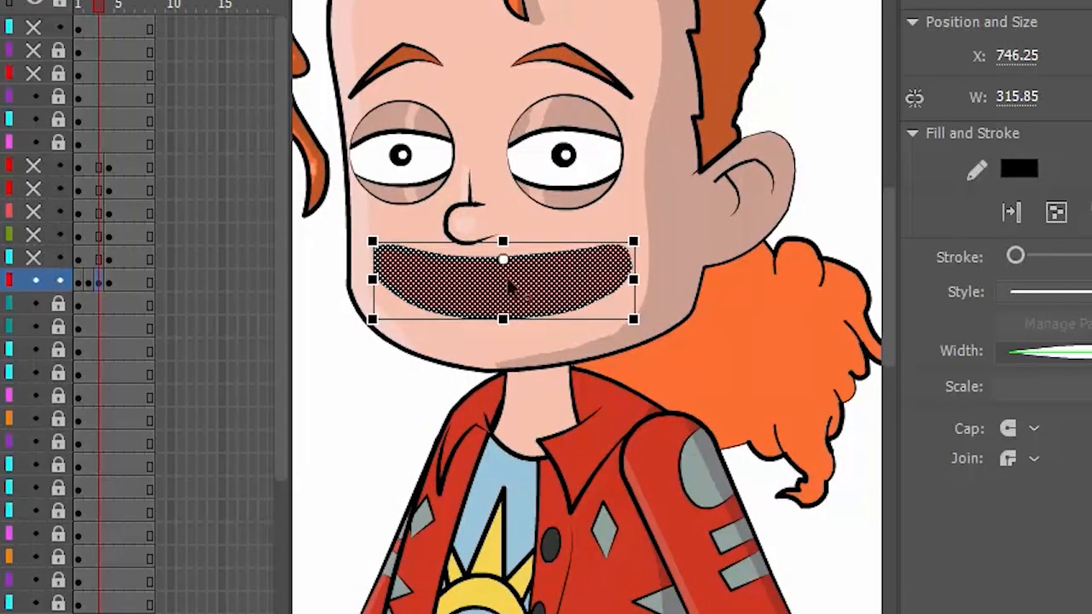
Draw black crease strokes at the elbow of the red jacket's forearm sleeve
scroll(509, 288, down, 1)
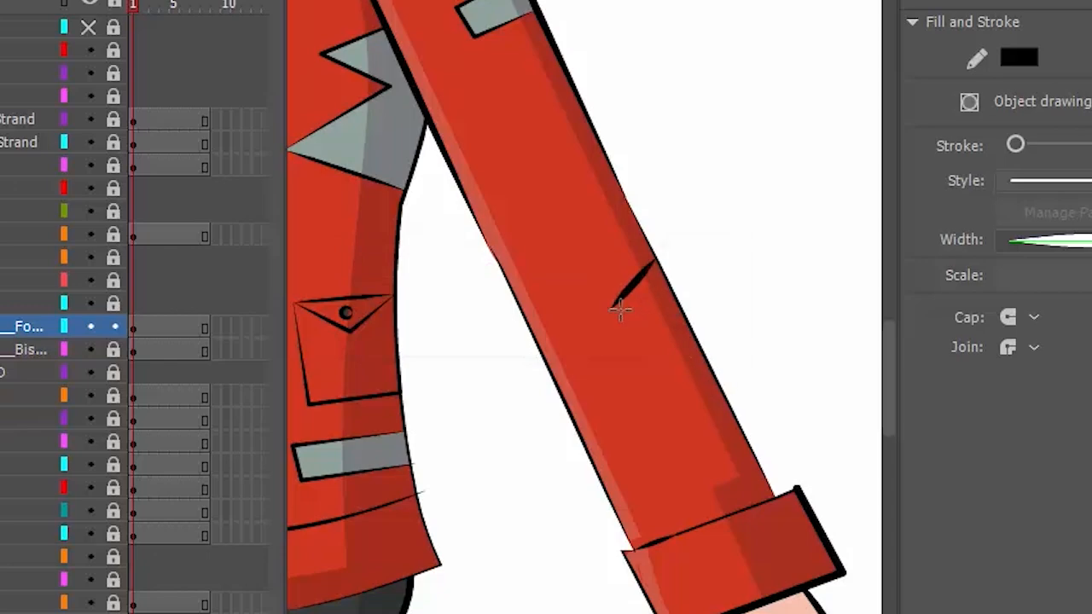
drag(614, 308, 688, 324)
drag(687, 324, 655, 380)
drag(655, 381, 711, 375)
key(v)
click(653, 317)
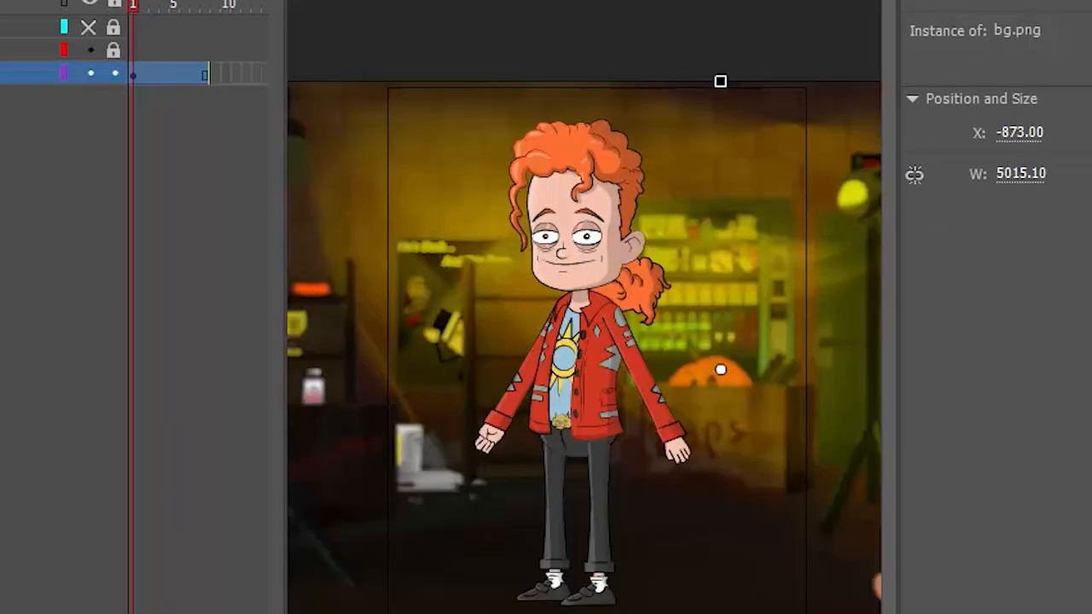
Open the image export for the finished character on the background scene
key(alt+f)
mouse_move(128, 273)
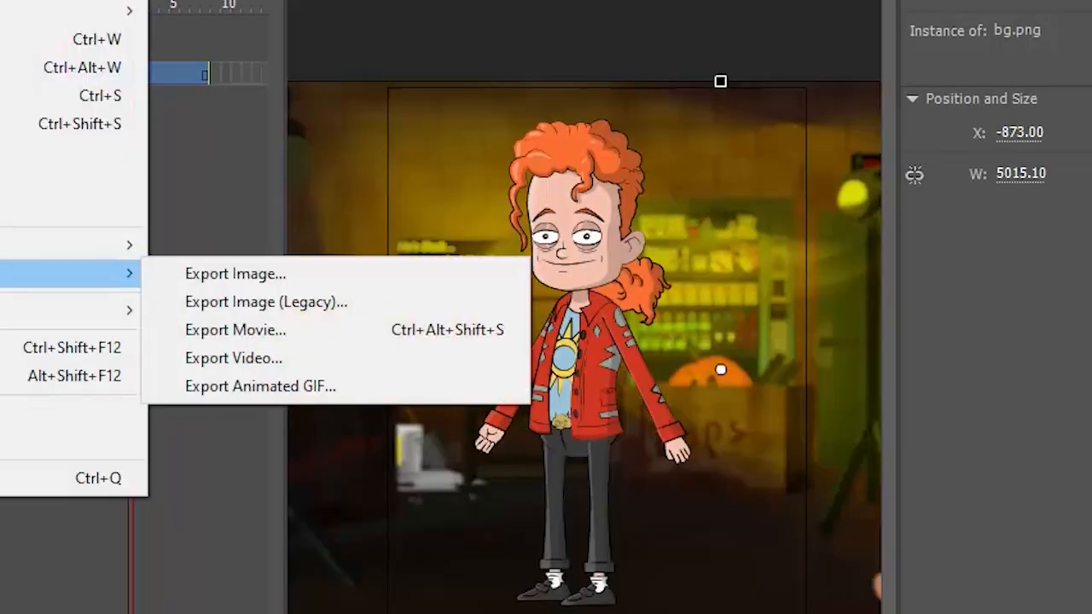
click(250, 280)
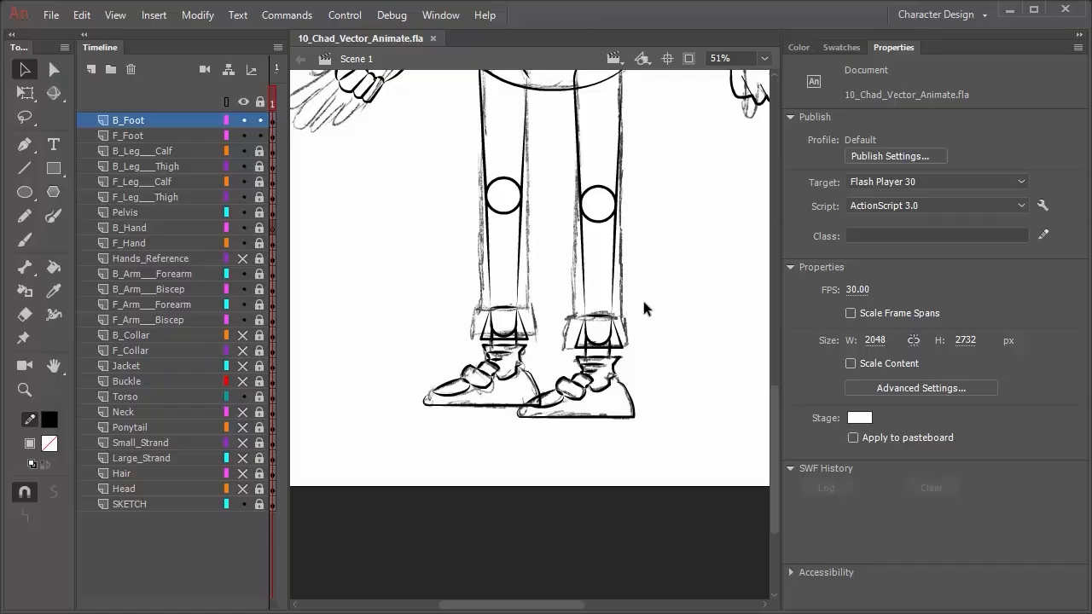
Hide and lock every layer except Head, leaving only Head visible and unlocked
drag(629, 139, 613, 514)
drag(570, 209, 596, 497)
drag(589, 280, 545, 339)
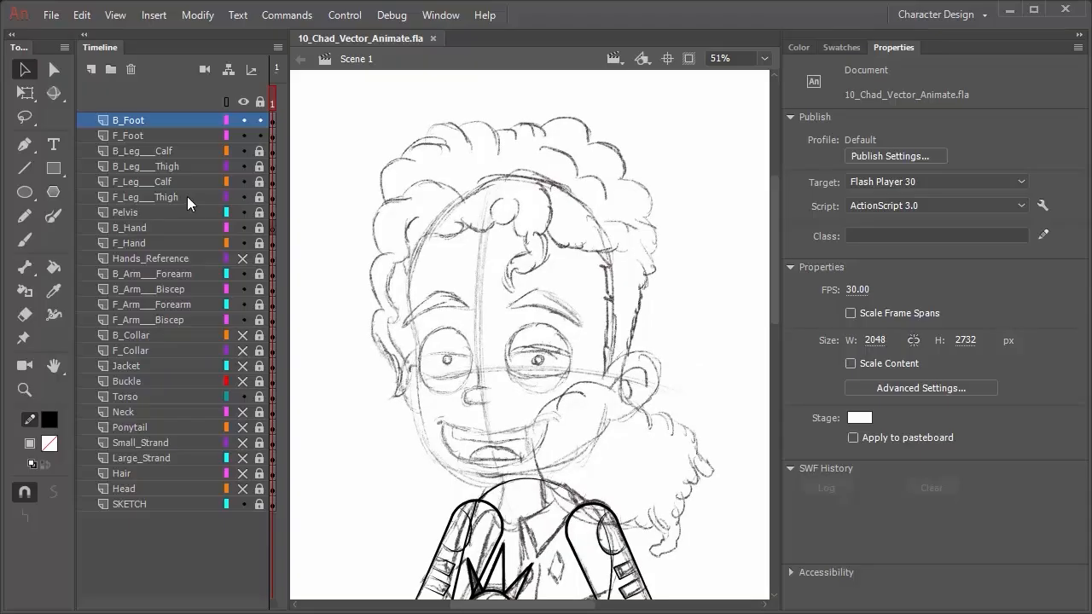
click(245, 107)
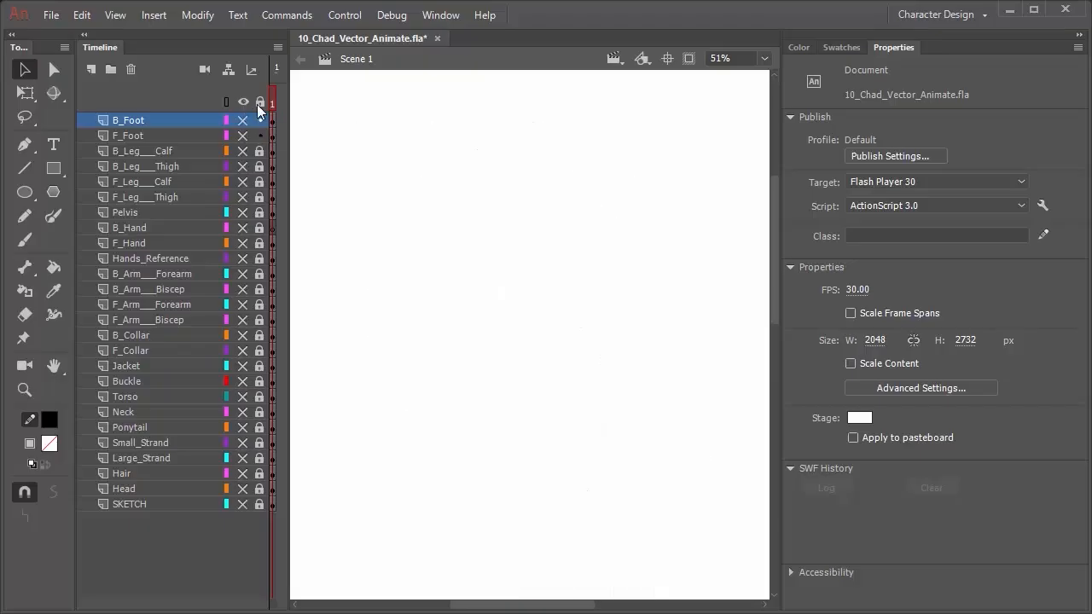
click(261, 107)
click(243, 489)
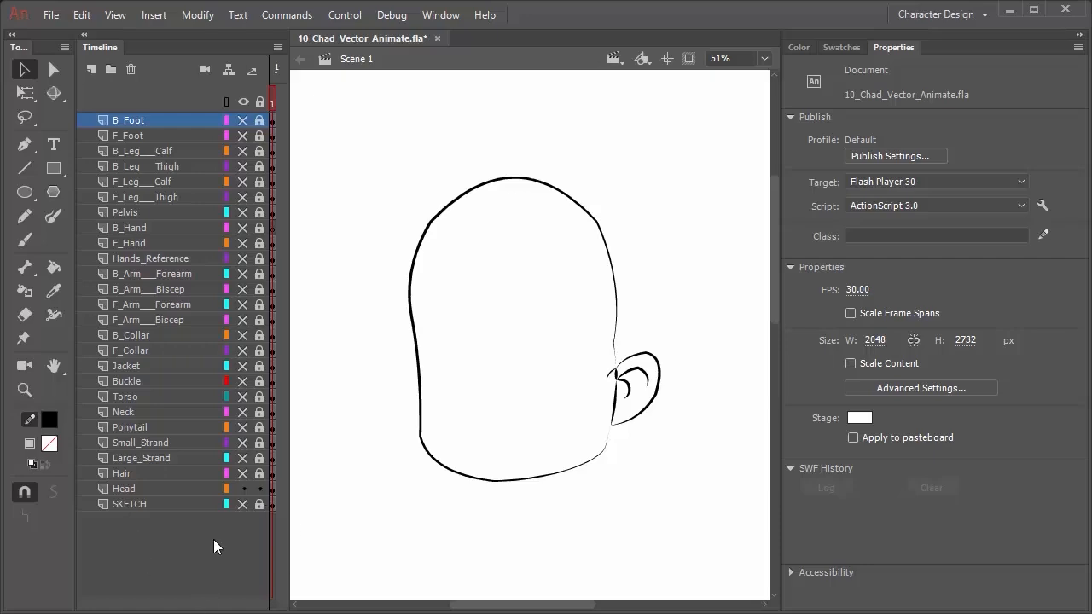
Add a layer named COLOR_REFERENCE and place it between the Head and SKETCH layers
click(89, 70)
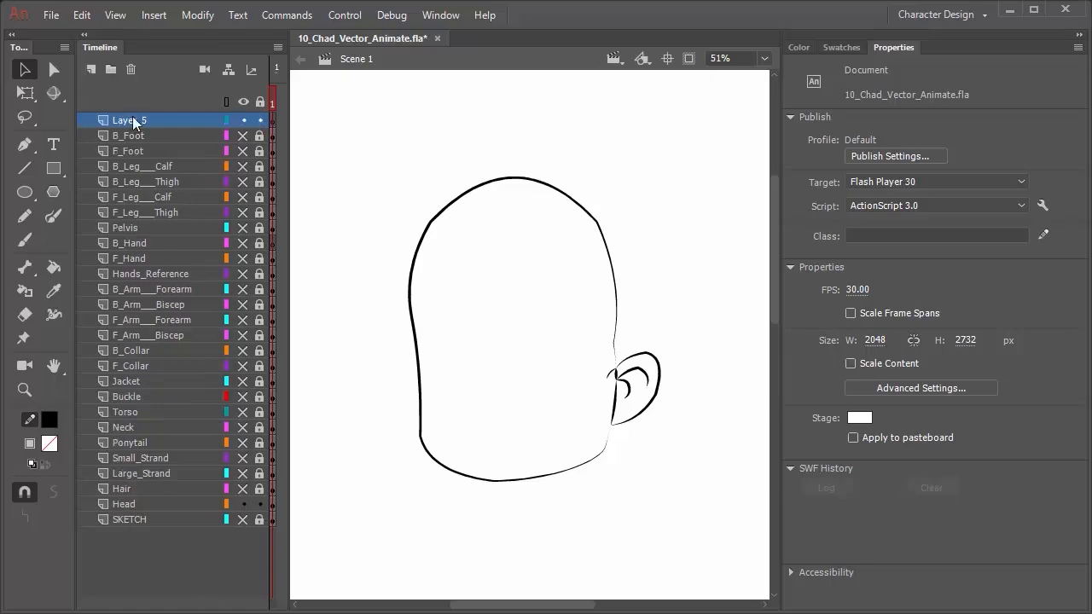
double_click(133, 123)
text(COLOR REF)
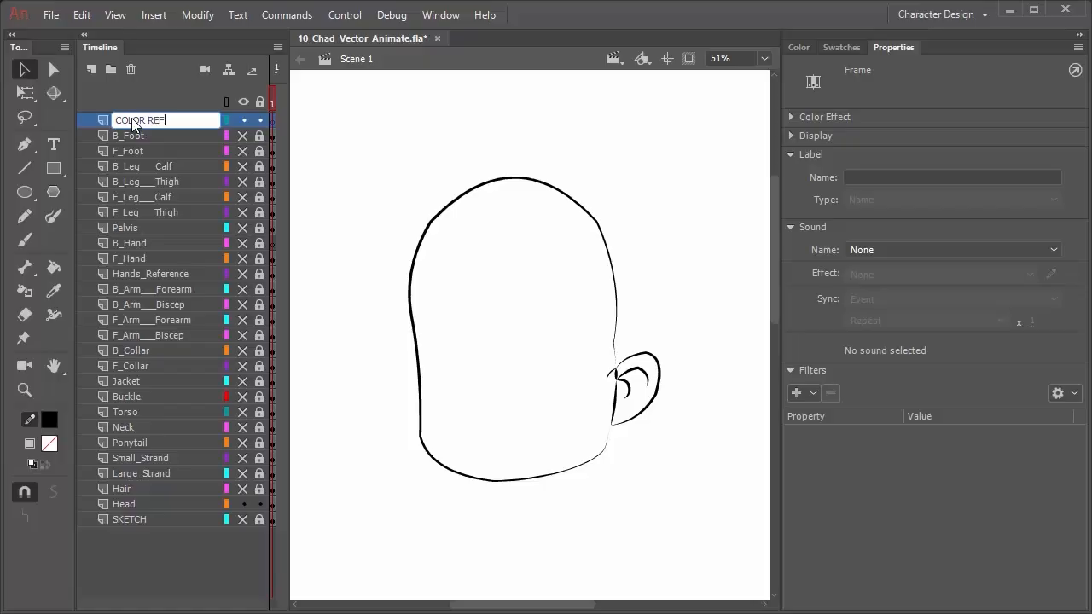
text(ERENCE)
key(Return)
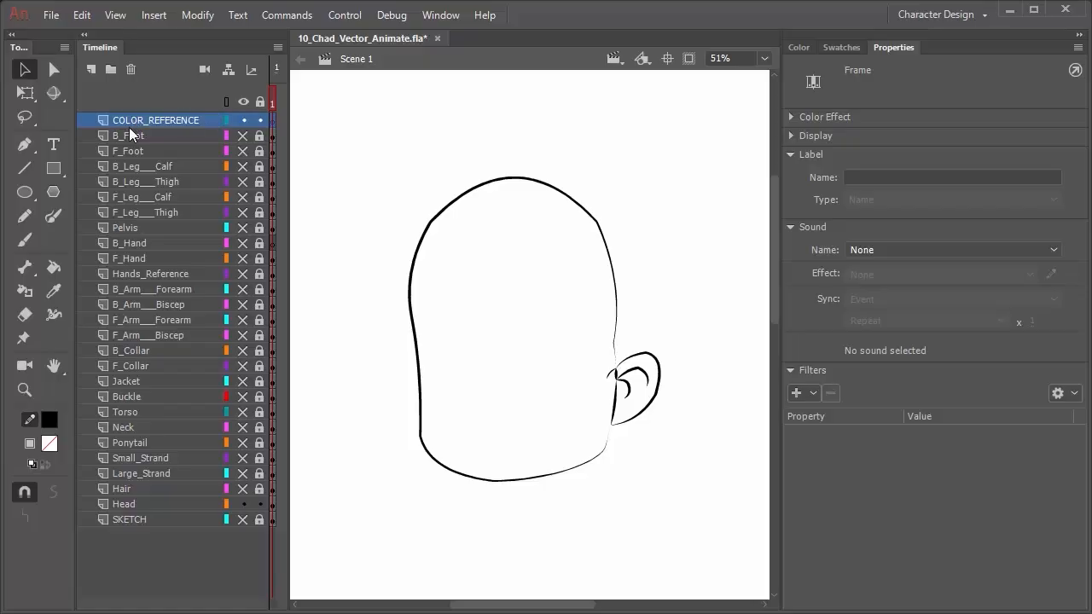
mouse_move(182, 119)
mouse_down()
mouse_move(193, 495)
mouse_move(176, 512)
mouse_up()
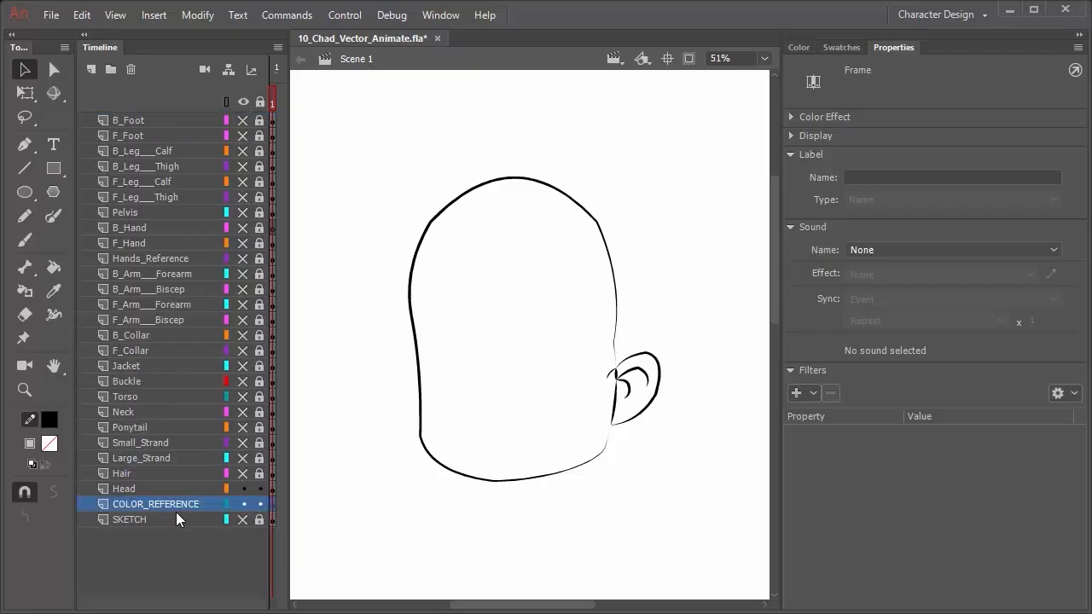
click(148, 522)
click(153, 504)
click(138, 515)
click(141, 510)
click(143, 518)
click(149, 509)
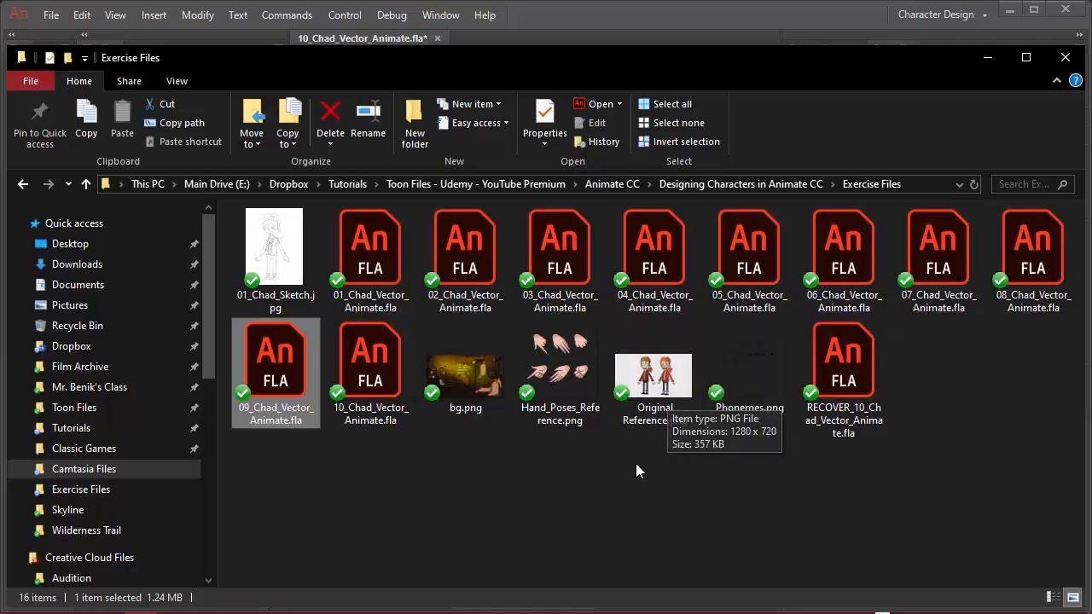
Bring the Original Reference PNG from the Exercise Files folder onto the stage in the COLOR_REFERENCE layer
click(636, 350)
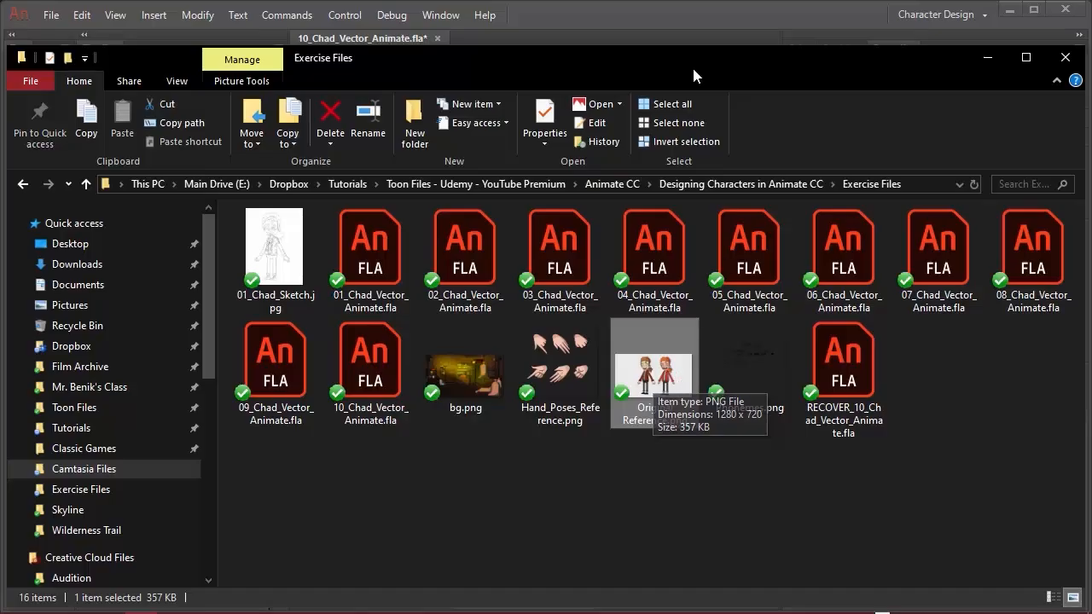
drag(692, 56, 626, 260)
drag(596, 587, 614, 184)
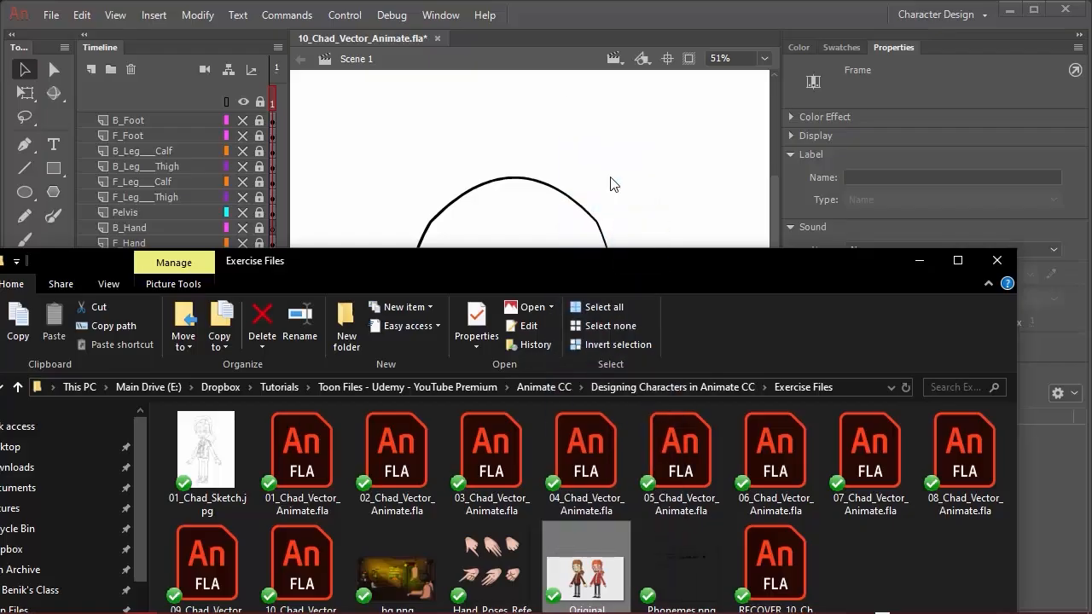
click(578, 17)
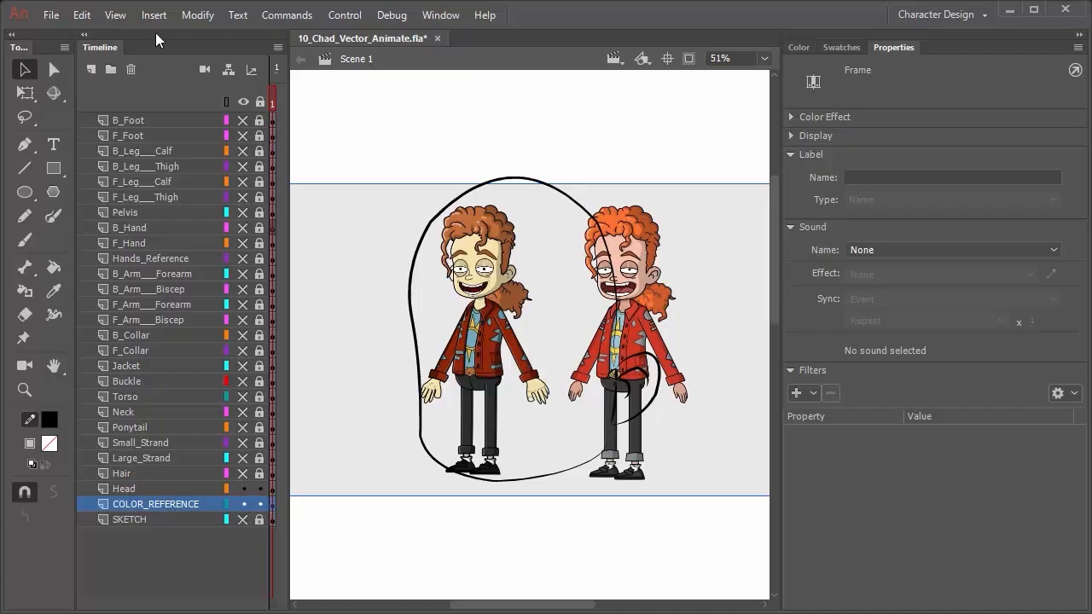
Delete the reference bitmap from the stage and restore it in the same position
drag(483, 251, 482, 244)
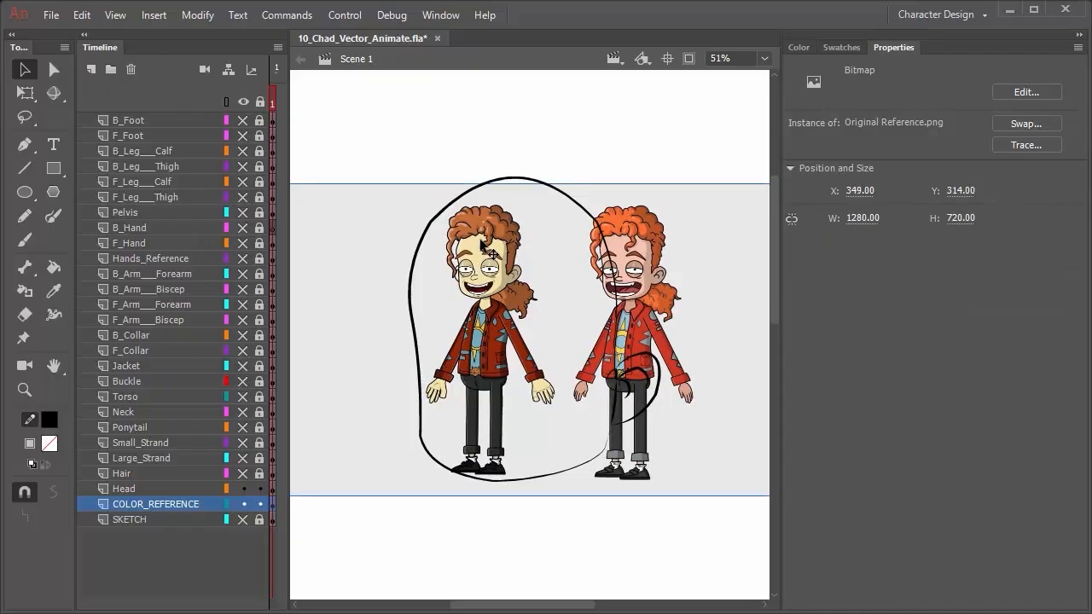
key(Delete)
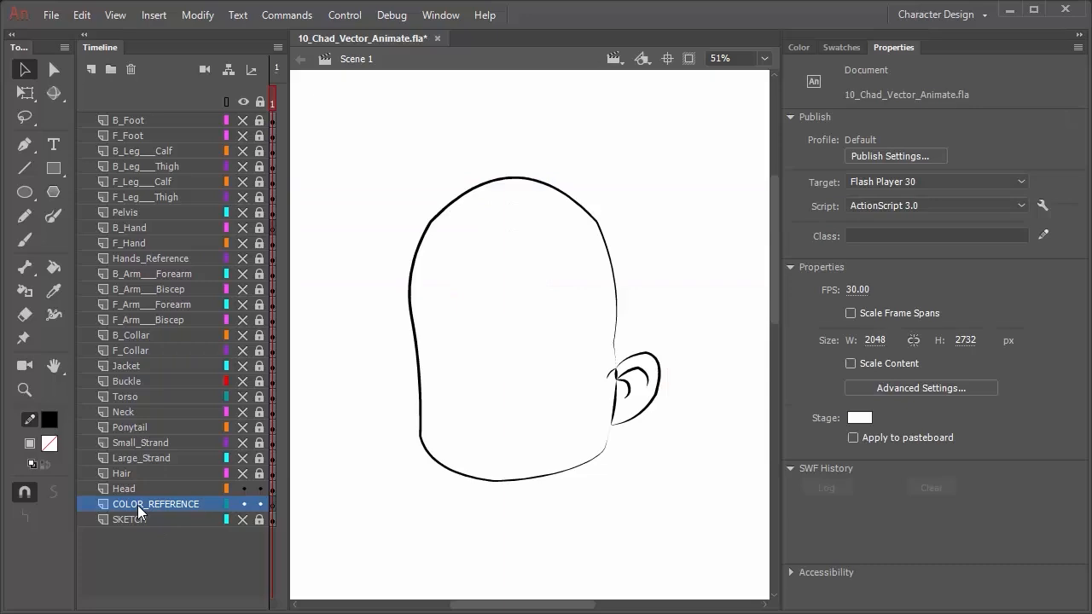
key(ctrl+shift+v)
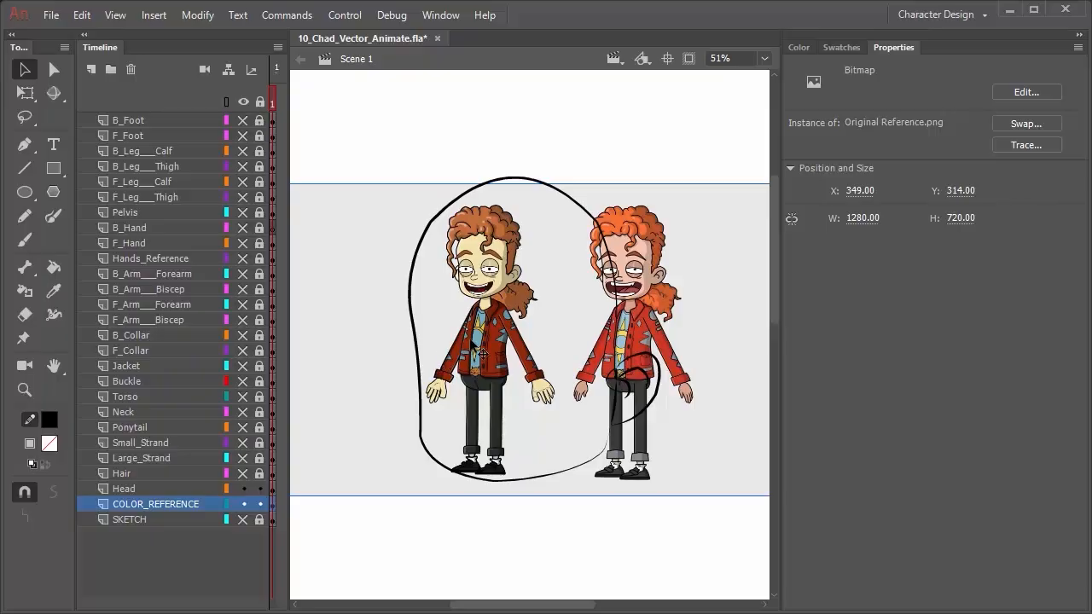
Move the reference bitmap to X -317, Y 0 so the red-jacketed character stands beside the head outline
drag(483, 336, 488, 15)
drag(485, 117, 452, 357)
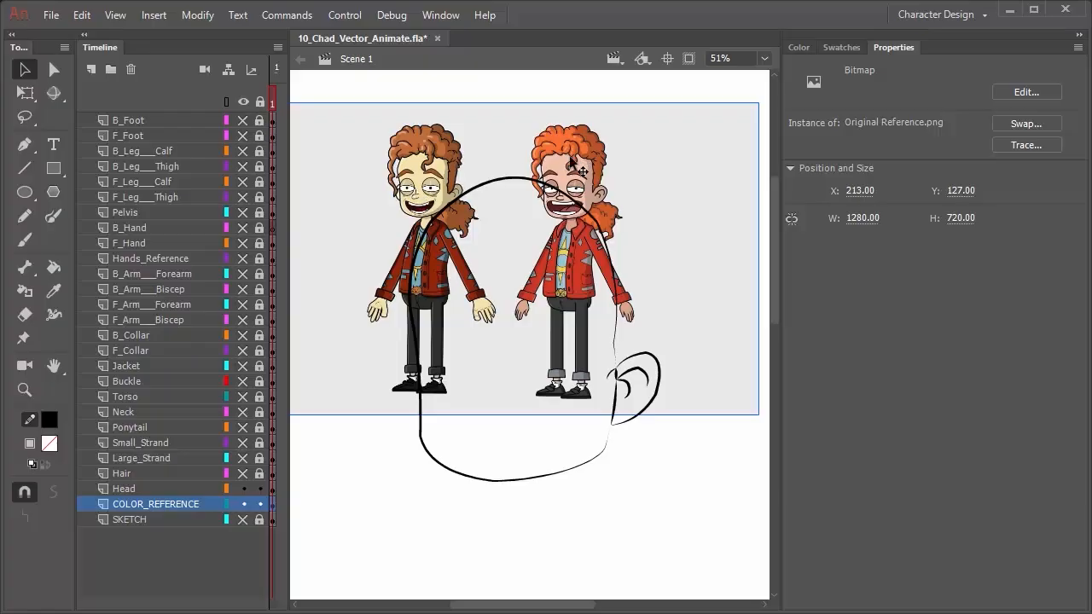
drag(578, 167, 340, 112)
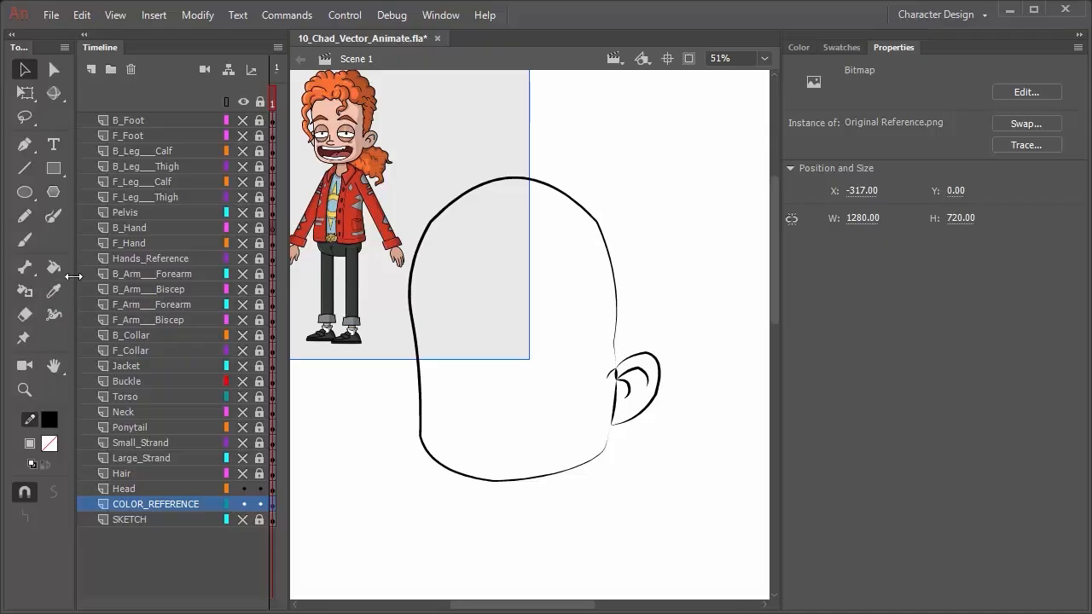
Sample the light skin colour from the red-jacketed character's face with the Eyedropper as the fill colour
drag(73, 276, 37, 276)
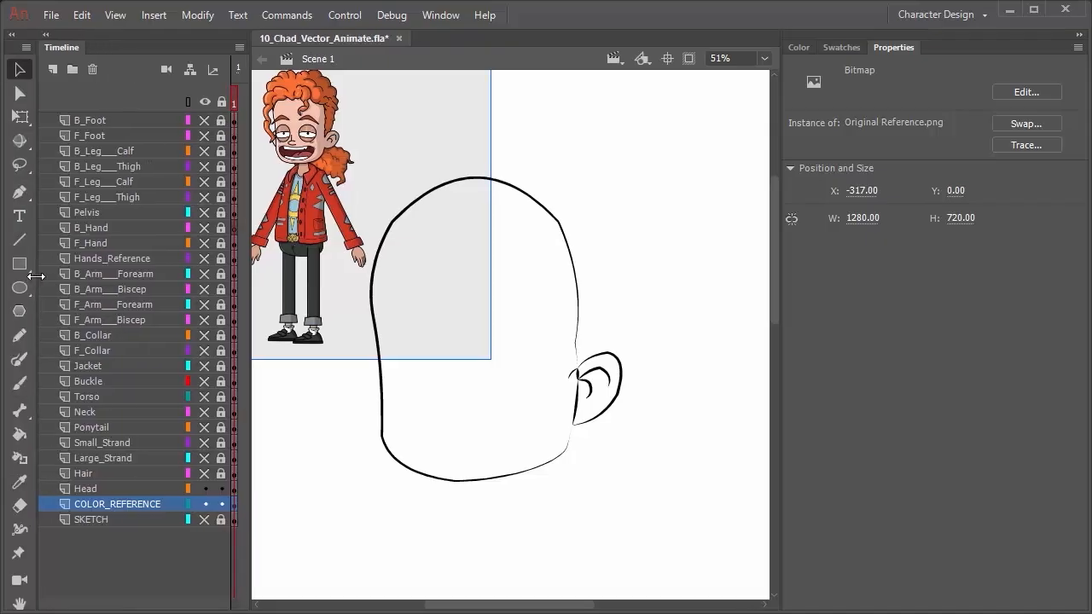
click(21, 482)
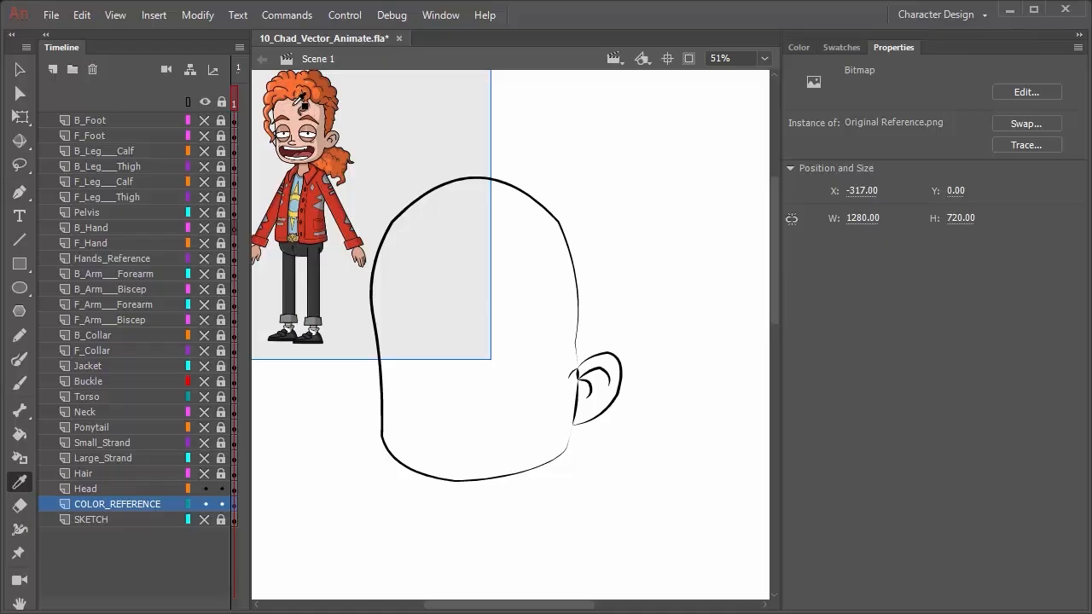
scroll(313, 113, up, 5)
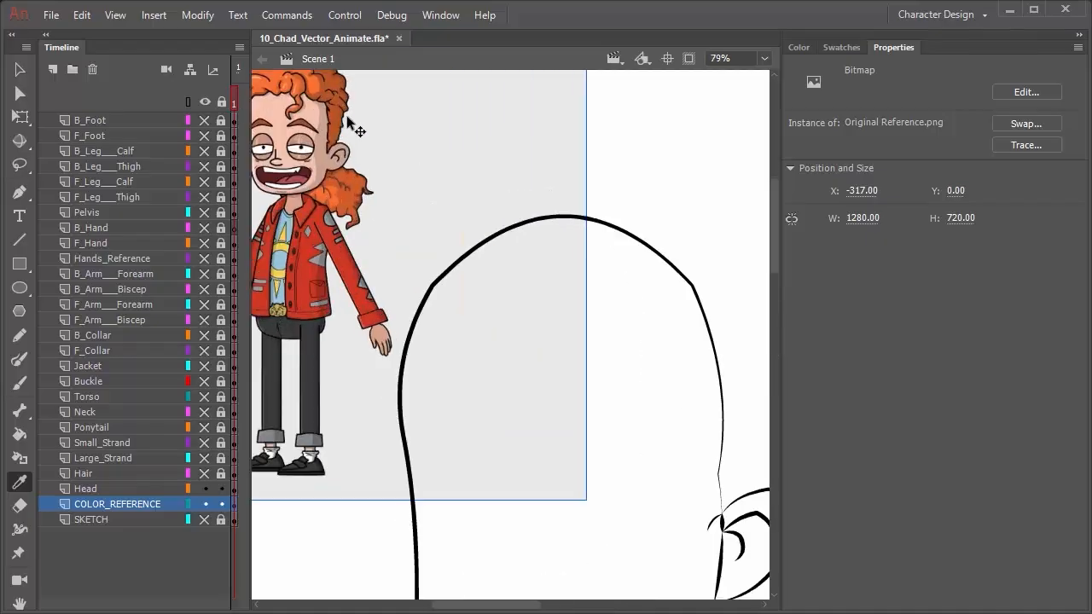
drag(369, 192, 649, 238)
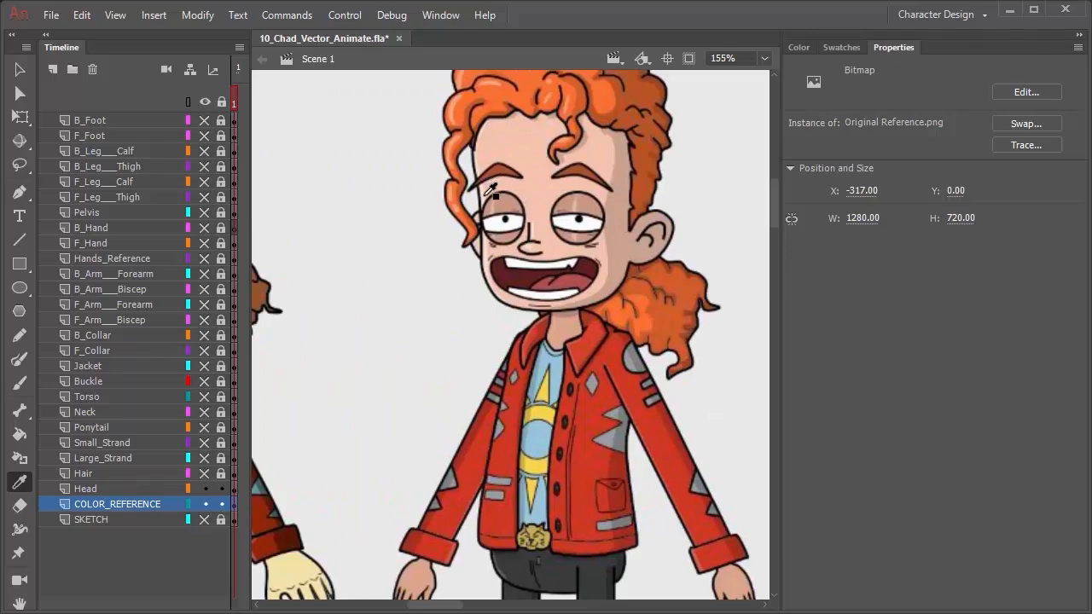
click(545, 192)
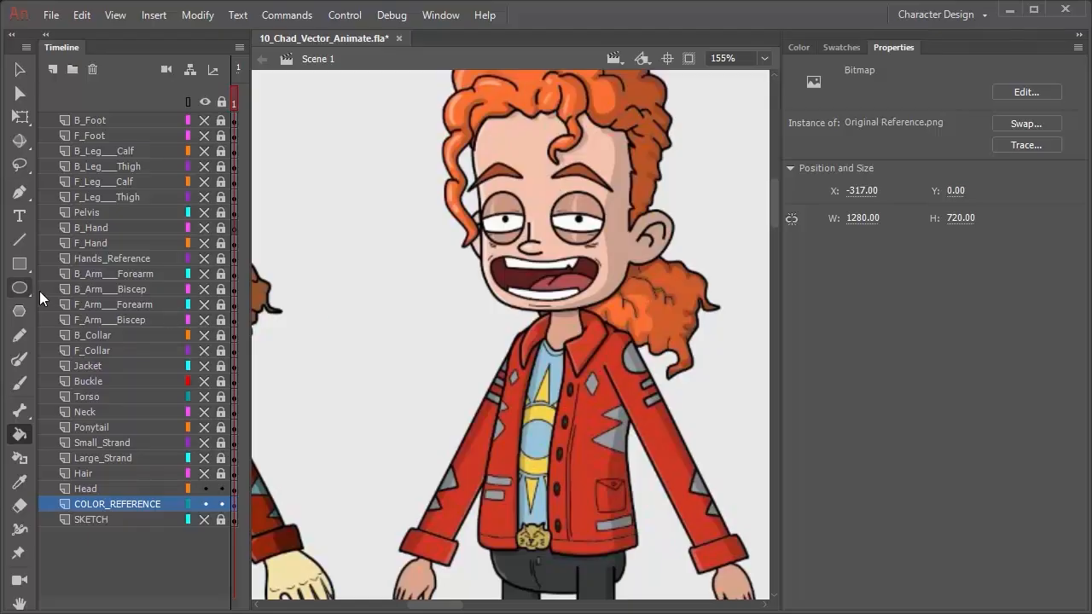
drag(40, 291, 69, 286)
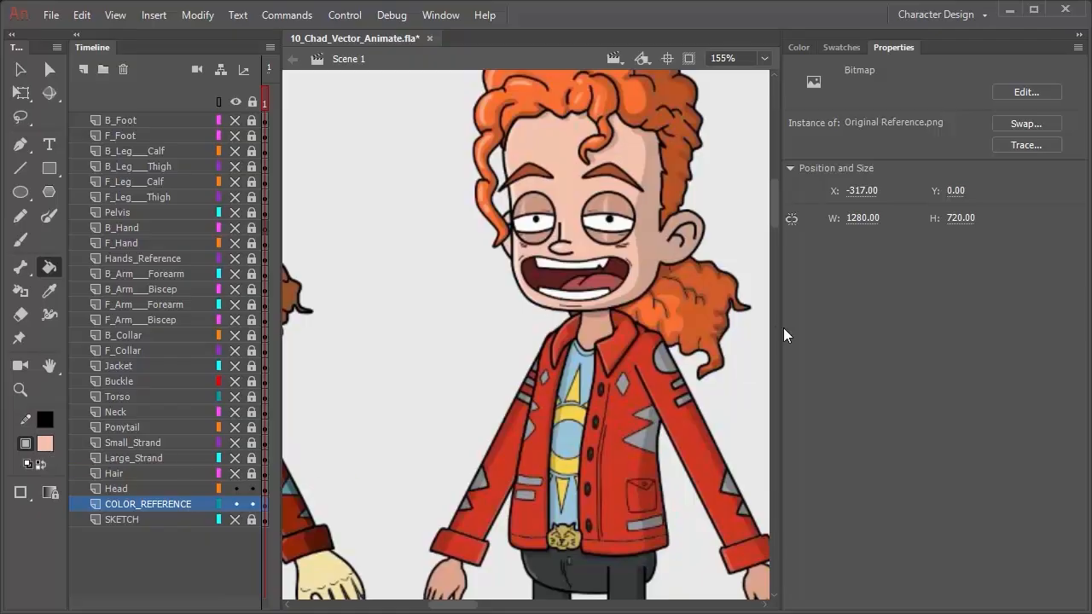
Make the Head layer active and set the Paint Bucket's gap option to Don't Close Gaps
scroll(612, 306, down, 5)
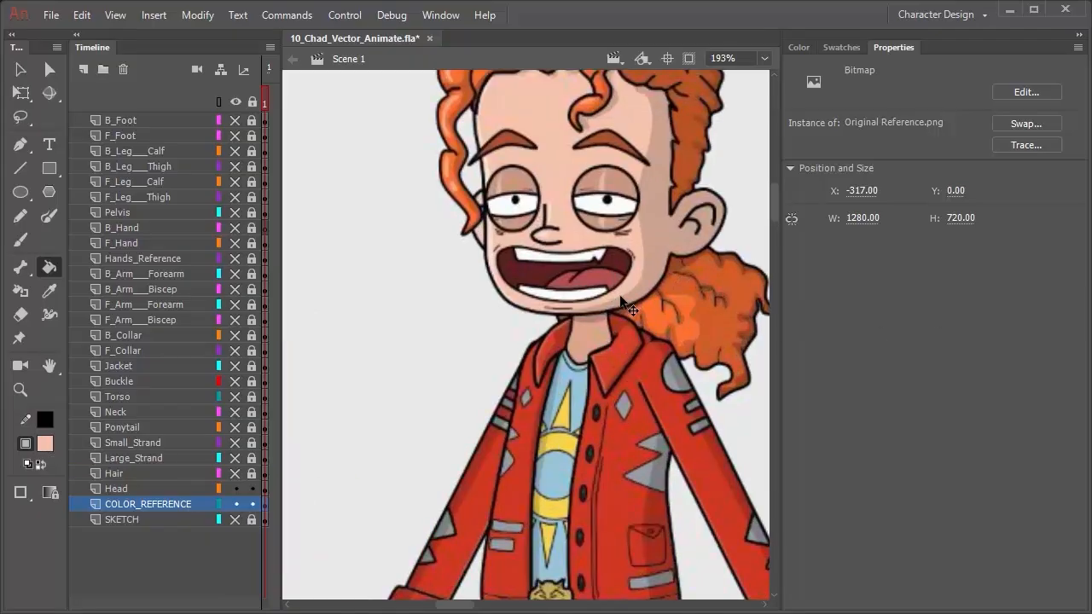
drag(660, 320, 322, 59)
scroll(634, 365, down, 2)
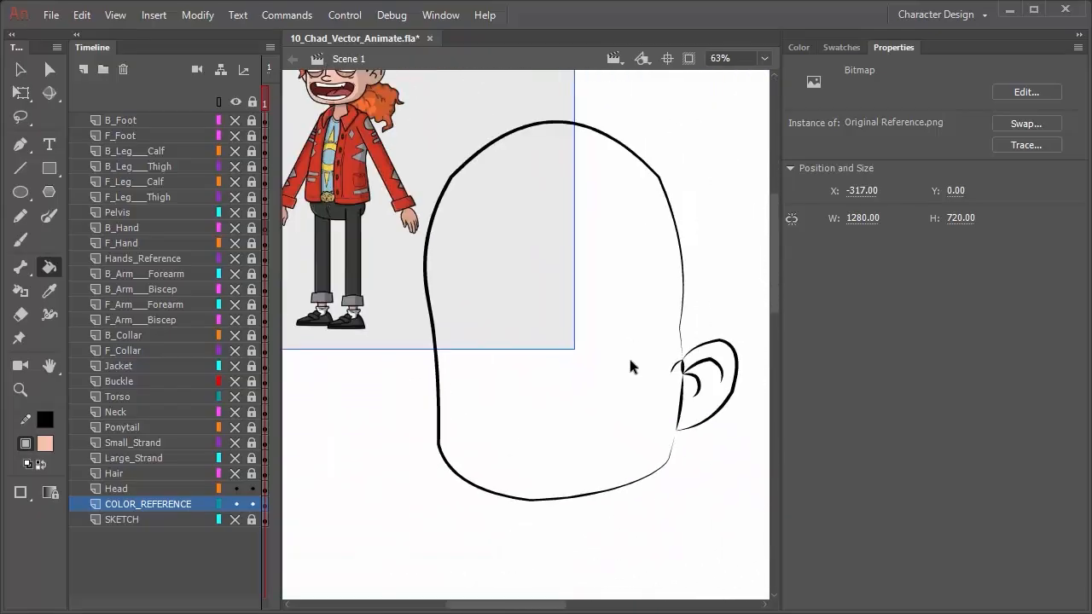
click(125, 490)
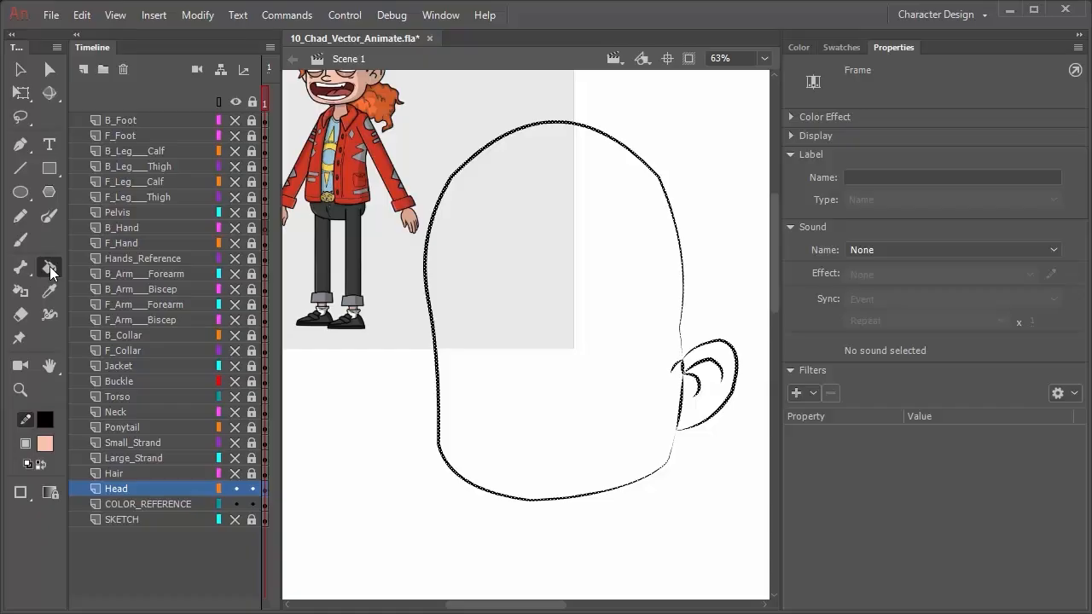
click(30, 496)
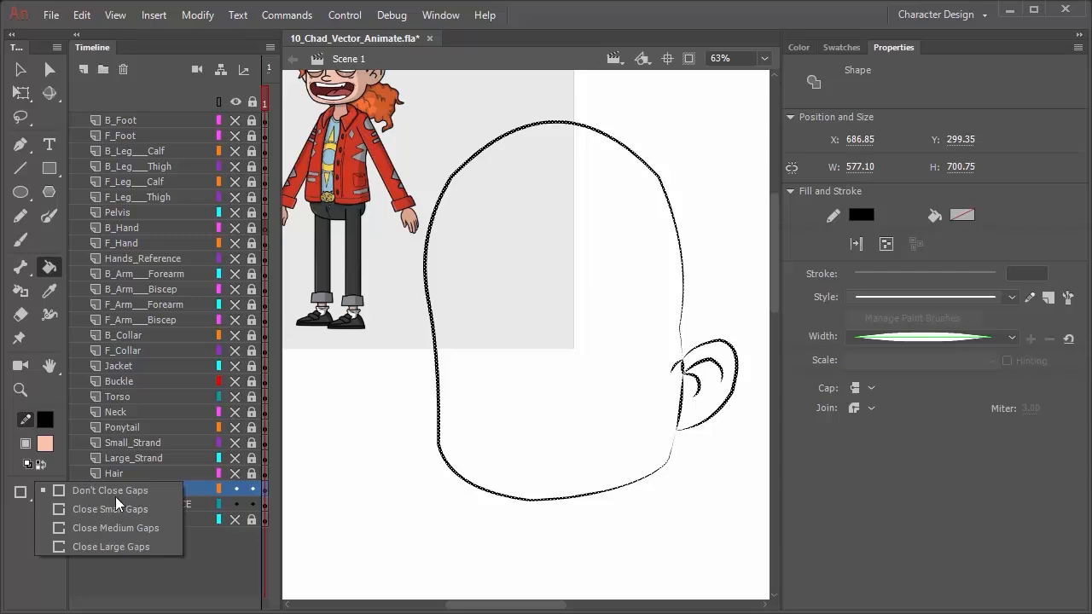
click(92, 495)
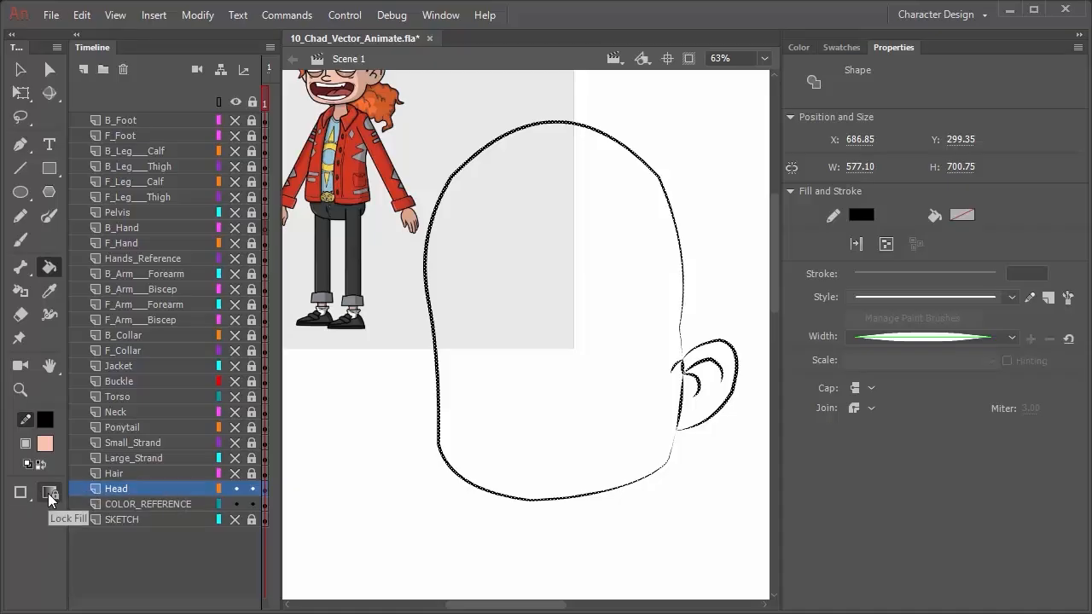
click(50, 494)
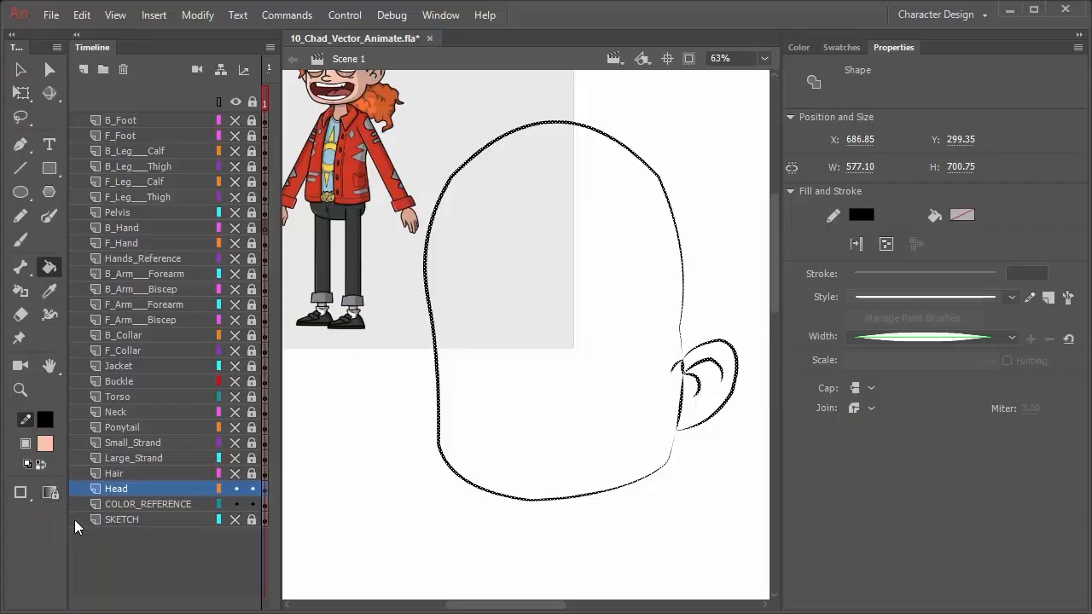
Fill the head outline and the ear with the sampled light skin colour
click(641, 176)
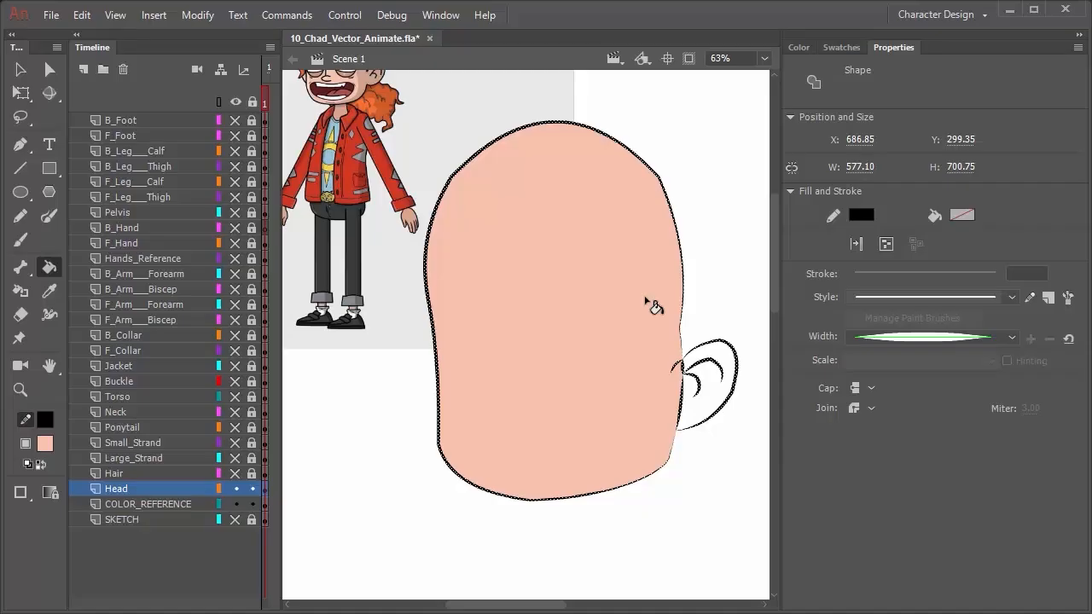
click(705, 408)
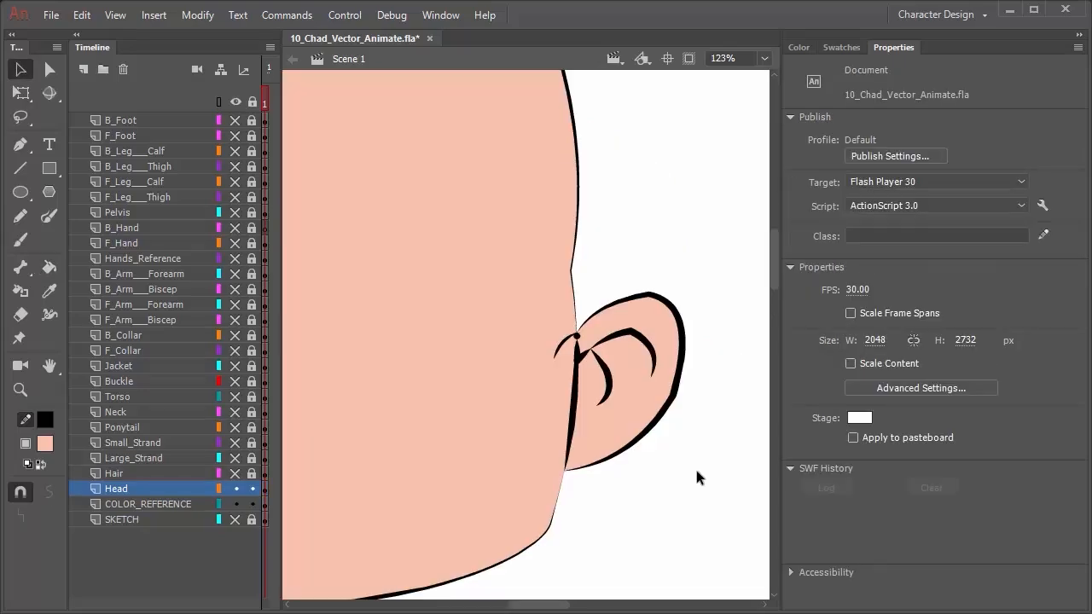
Delete the line segments separating the ear from the head, including the small pieces at the ear's upper joint
drag(439, 132, 631, 484)
drag(421, 320, 701, 367)
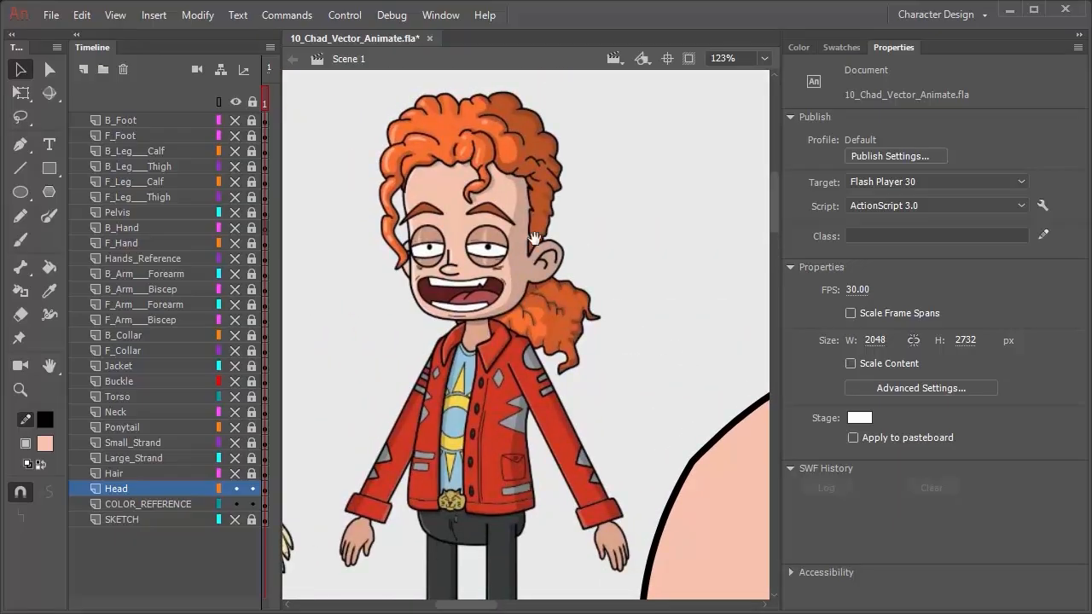
drag(716, 395, 471, 212)
drag(636, 388, 372, 165)
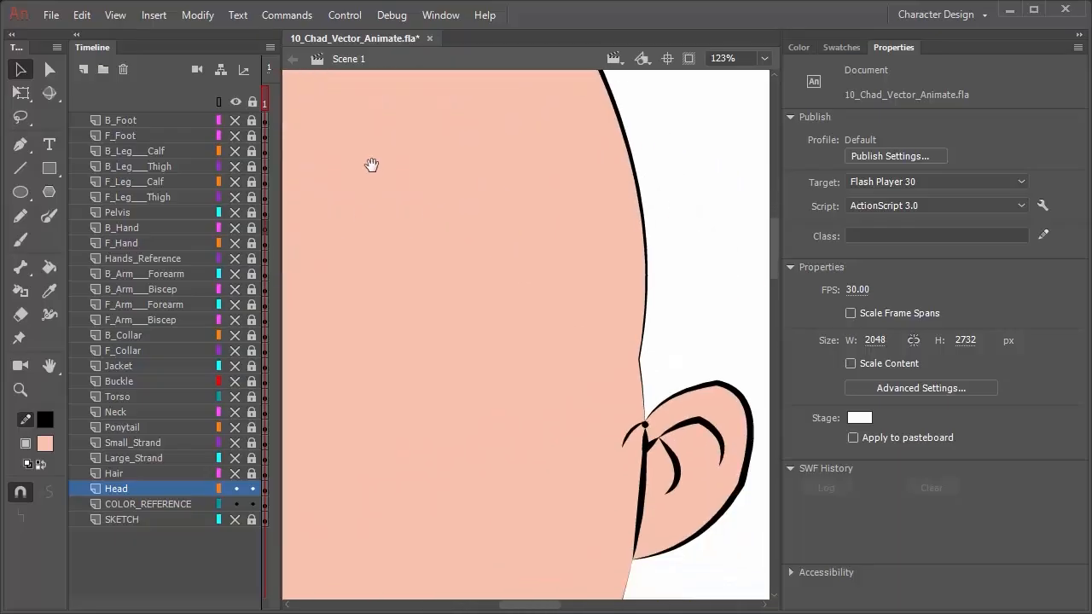
mouse_move(531, 393)
mouse_down()
mouse_move(412, 261)
mouse_move(379, 192)
mouse_up()
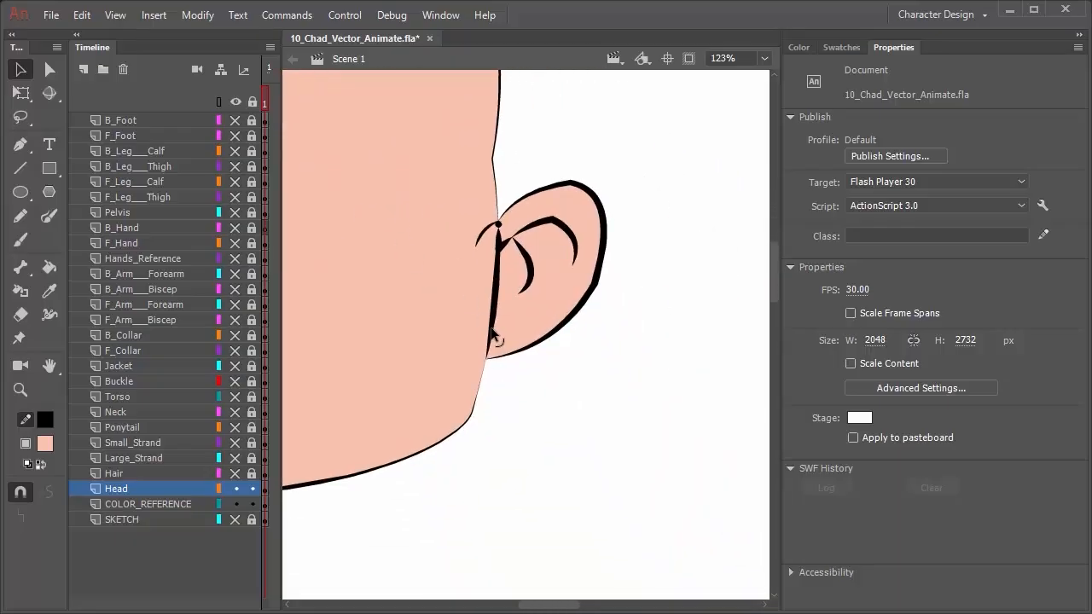
click(492, 331)
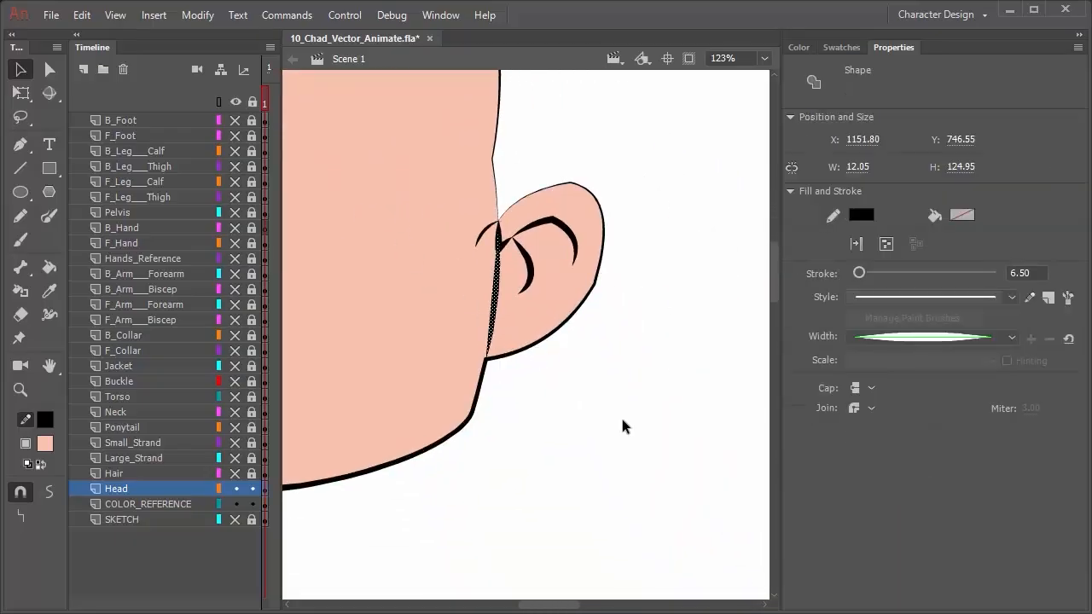
key(Delete)
click(500, 240)
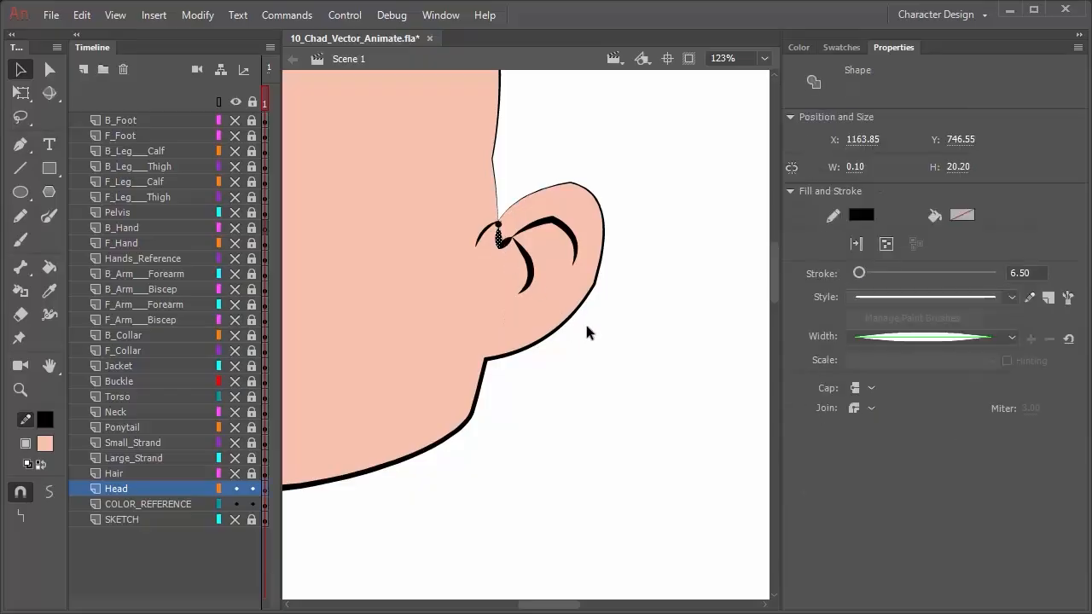
key(Delete)
click(499, 225)
key(Delete)
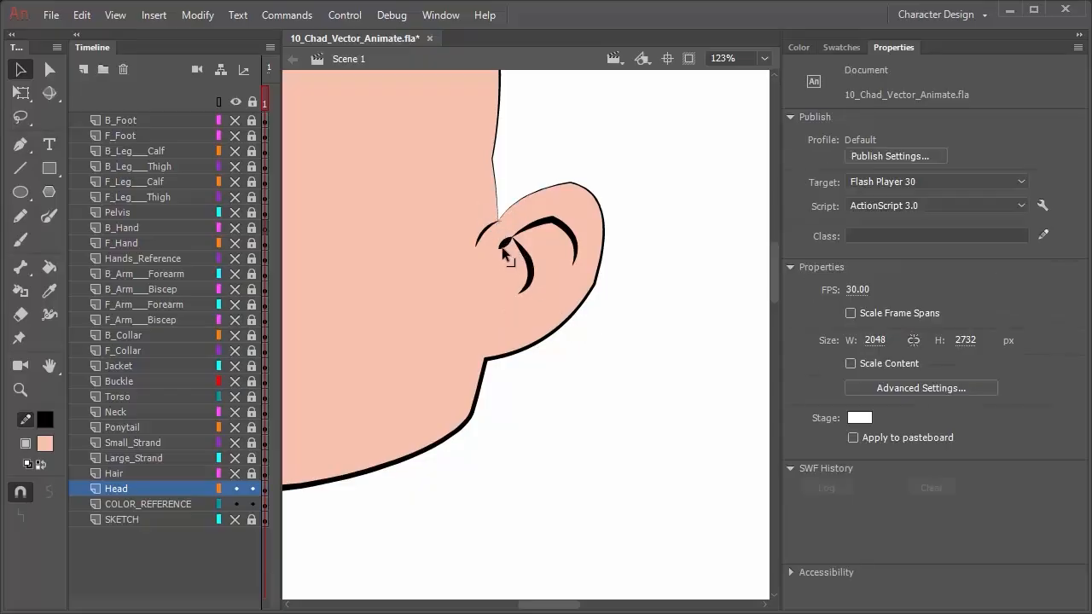
Set the stroke size of the short curve extending from the ear onto the head to 2
click(504, 244)
click(744, 326)
click(494, 232)
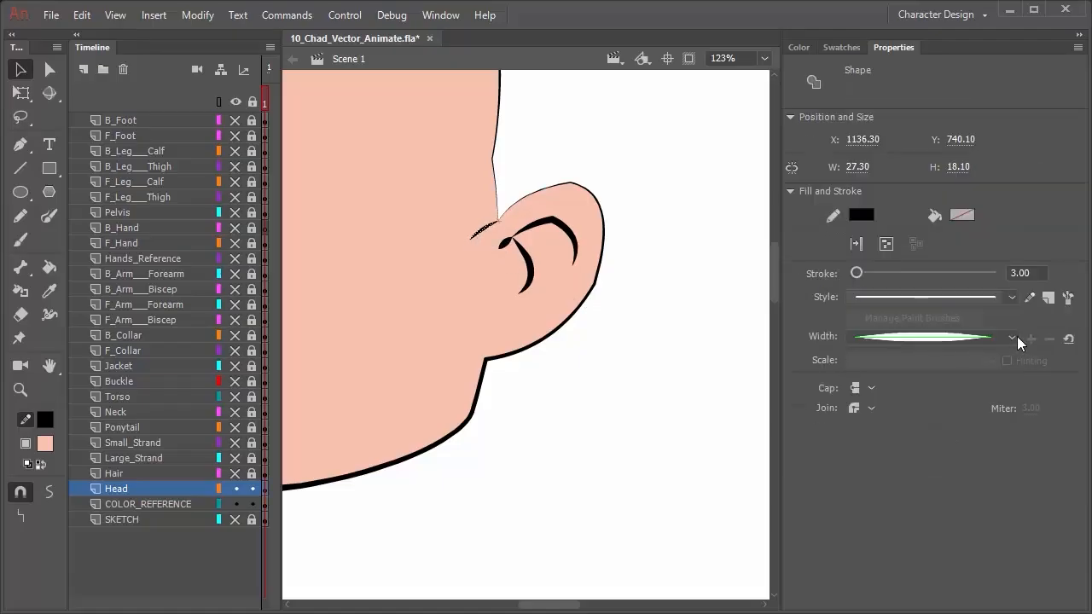
click(1024, 272)
text(2)
key(Return)
click(642, 448)
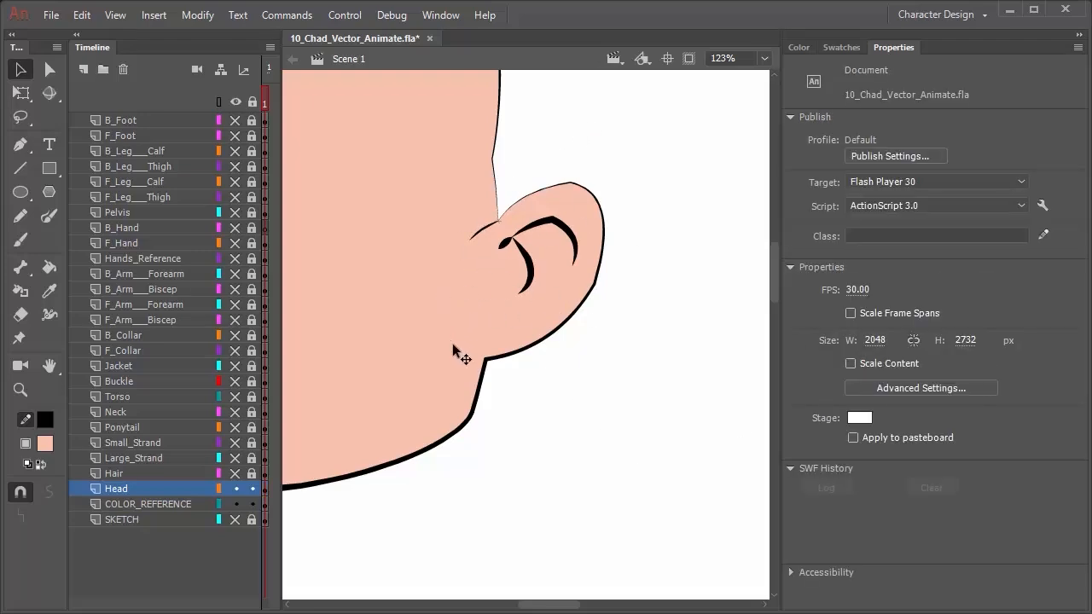
Give the short line at the start of the inner ear a uniform width profile and a thinner stroke
click(509, 246)
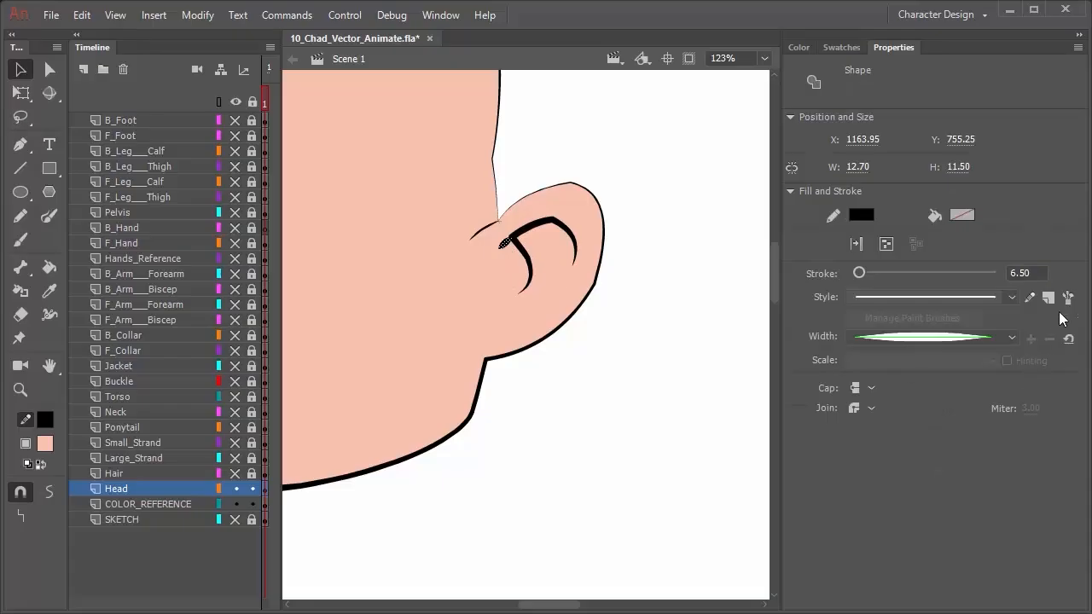
click(993, 339)
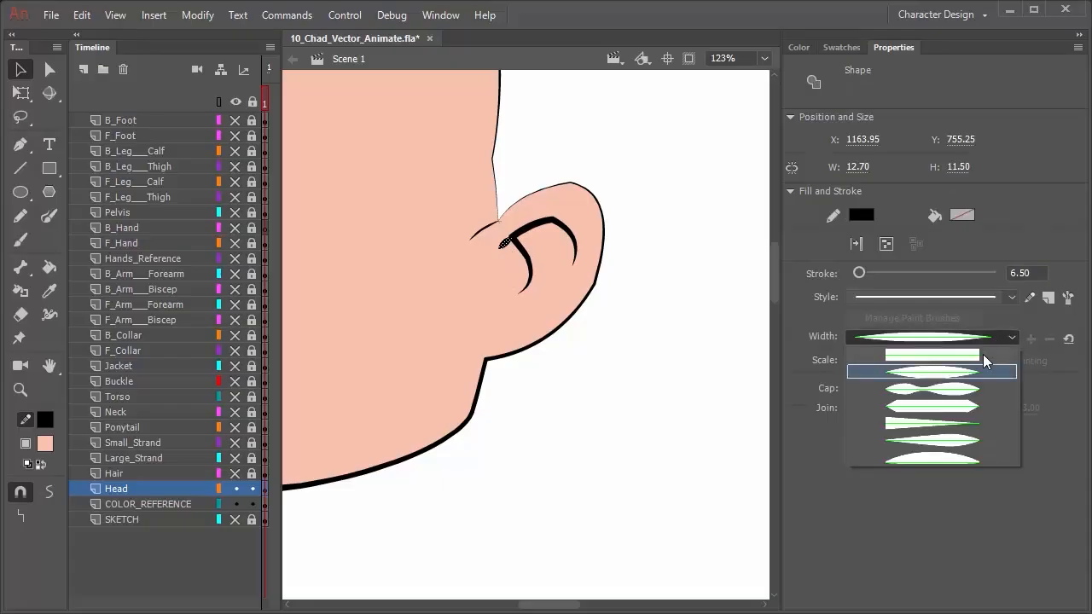
click(983, 354)
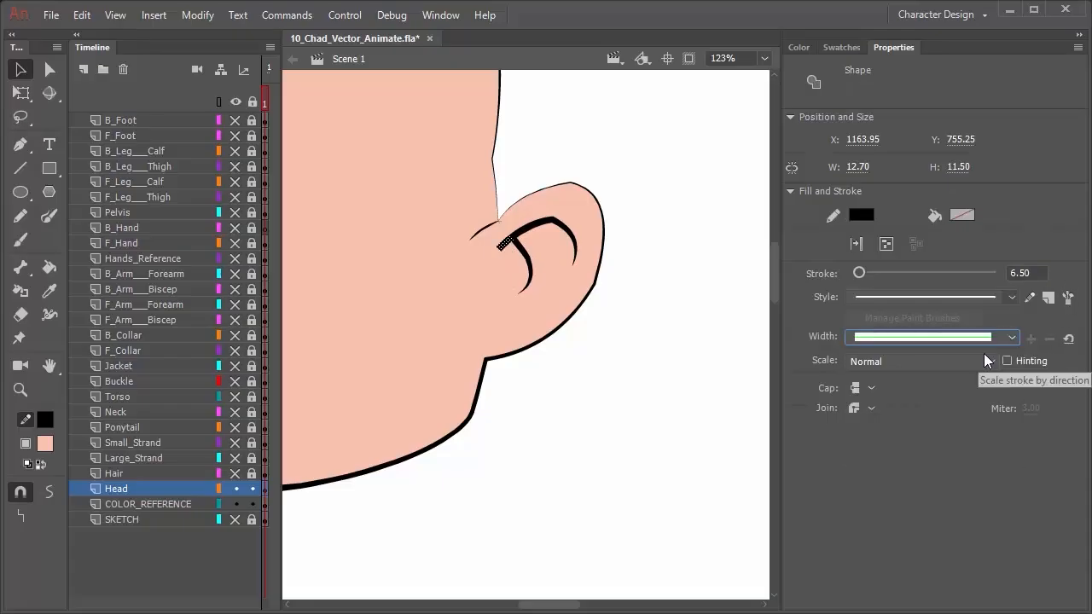
click(1020, 273)
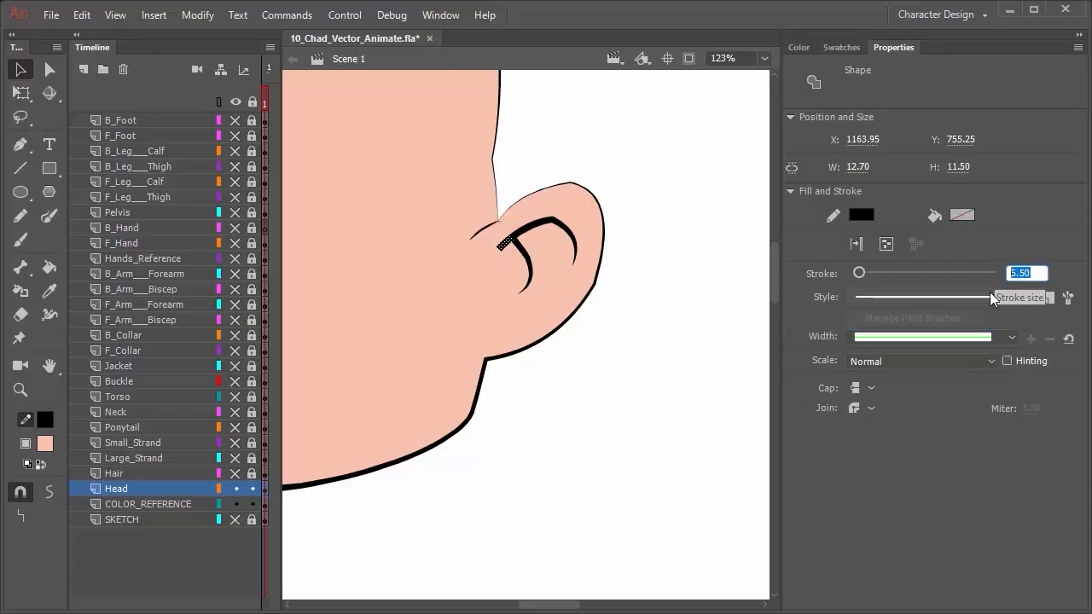
click(653, 461)
Reduce the stroke size of the two connected curves inside the ear
click(536, 228)
double_click(536, 229)
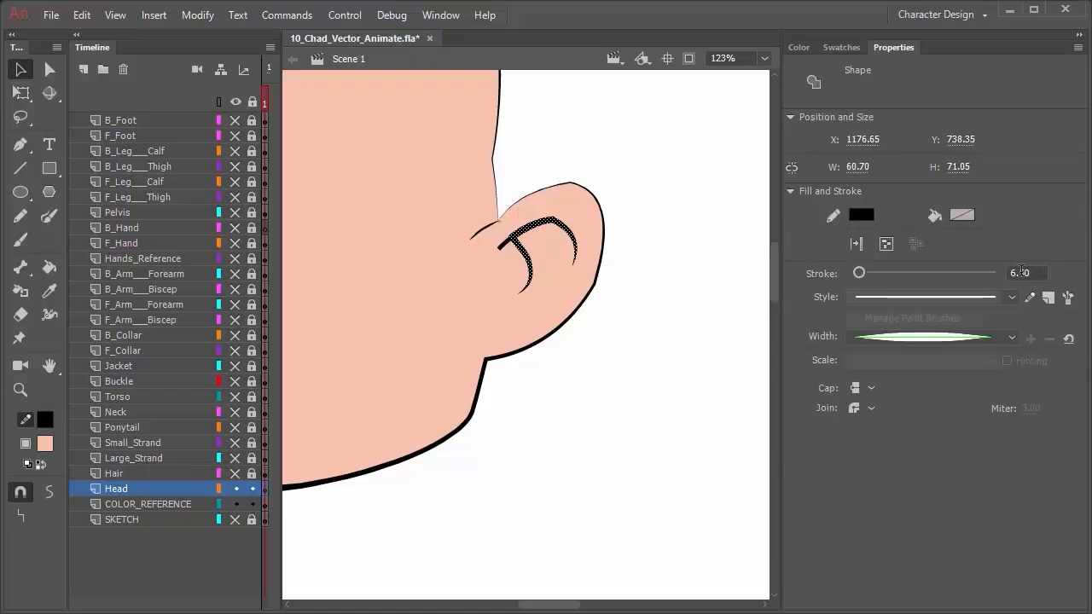
click(614, 420)
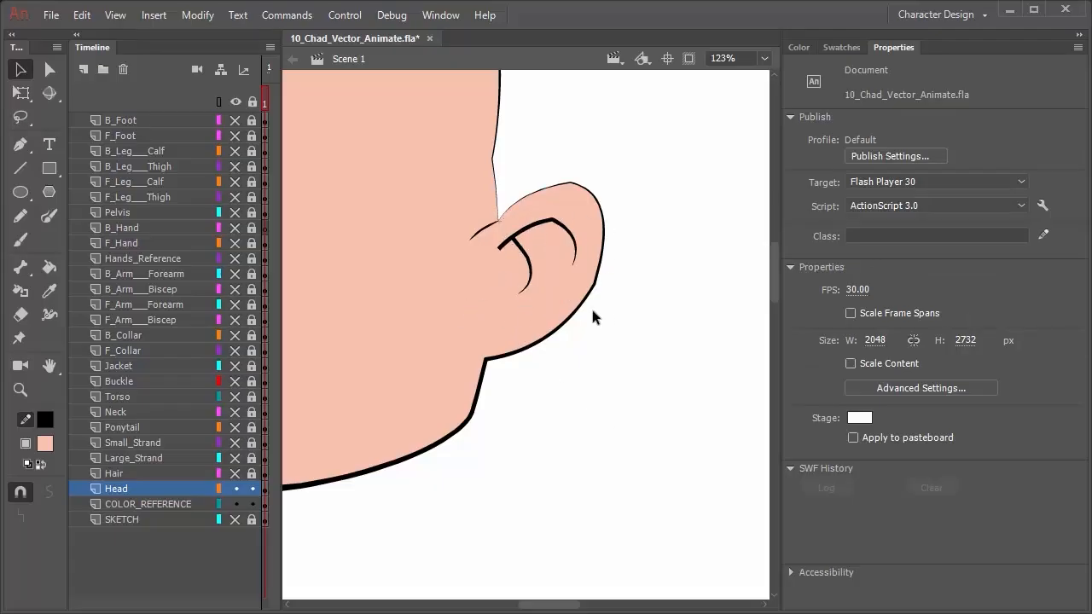
Show and unlock the Hair layer, and lock the Head layer
scroll(592, 301, down, 5)
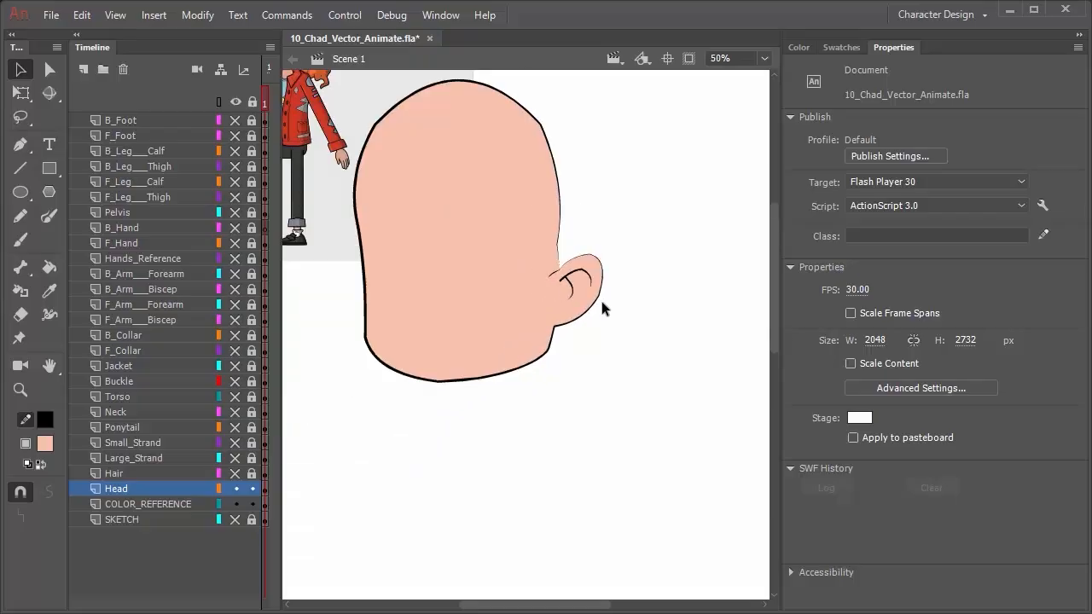
scroll(601, 308, down, 2)
scroll(601, 308, up, 1)
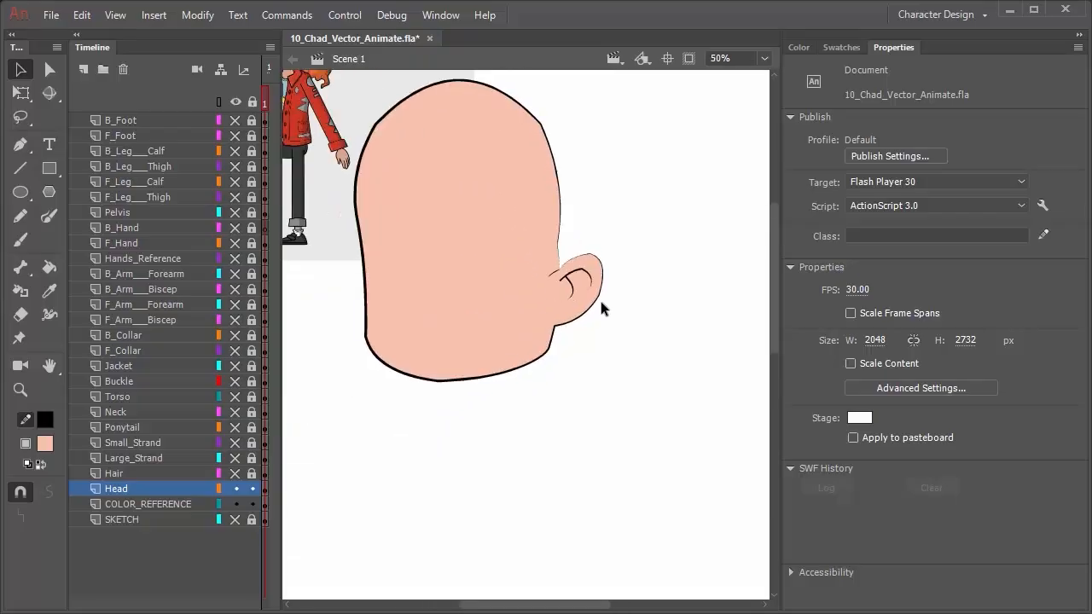
scroll(601, 308, down, 1)
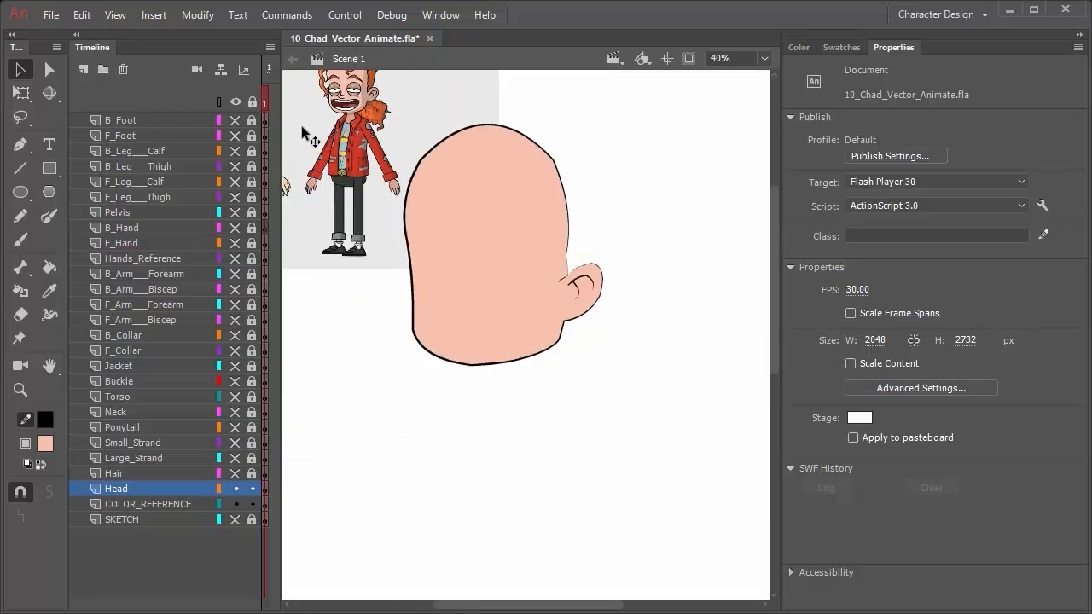
click(235, 473)
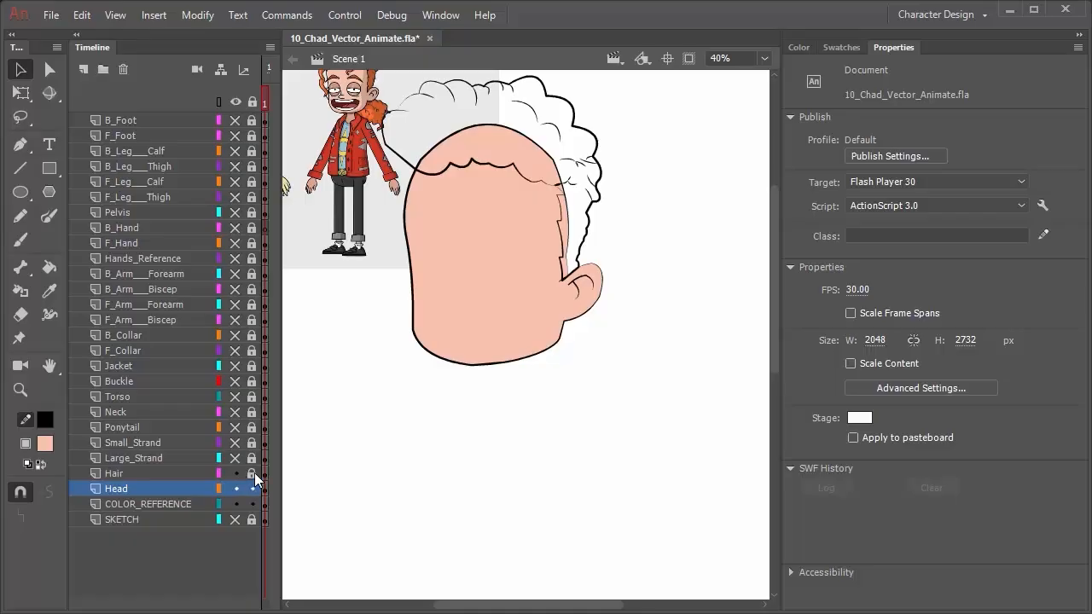
click(252, 474)
click(252, 489)
Sample the bright orange from the red-jacketed character's hair with the Eyedropper as the fill colour
drag(418, 187, 518, 374)
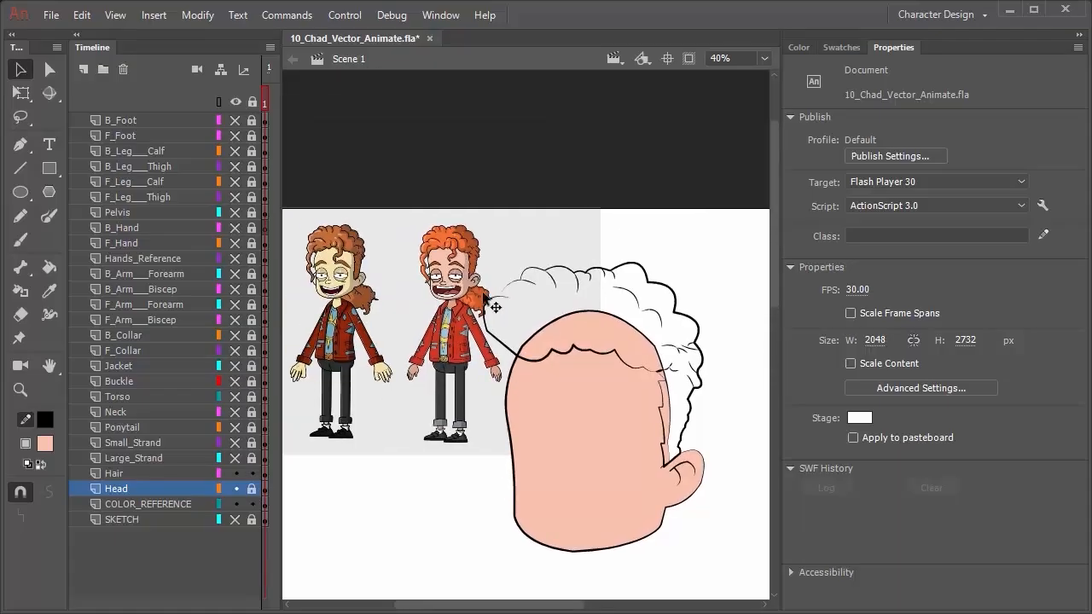
key(i)
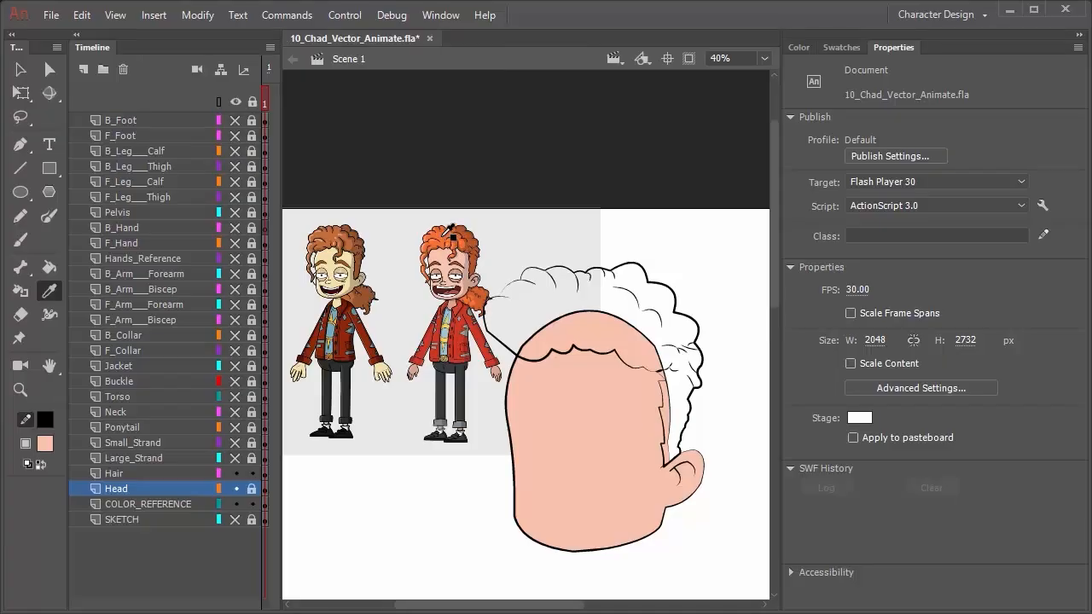
click(448, 229)
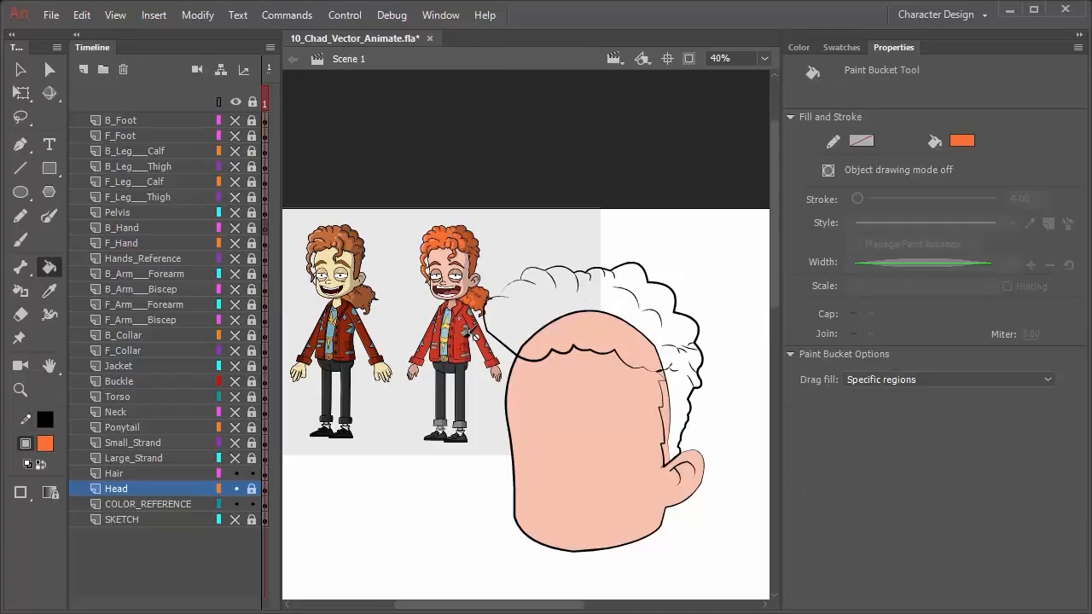
Make the Hair layer active, deselect its artwork and switch to the Paint Bucket
click(123, 475)
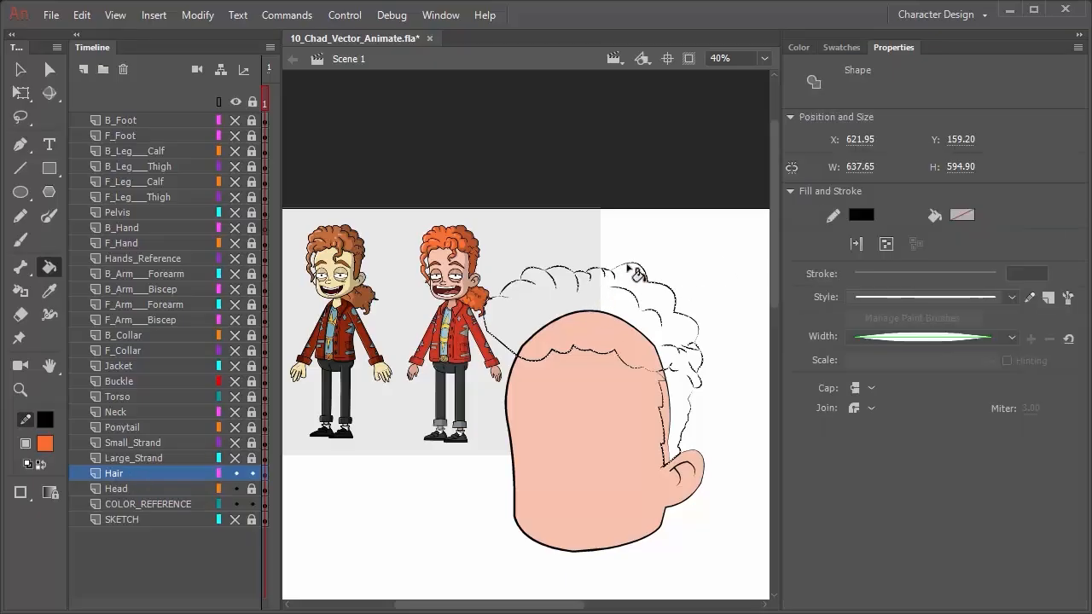
click(20, 69)
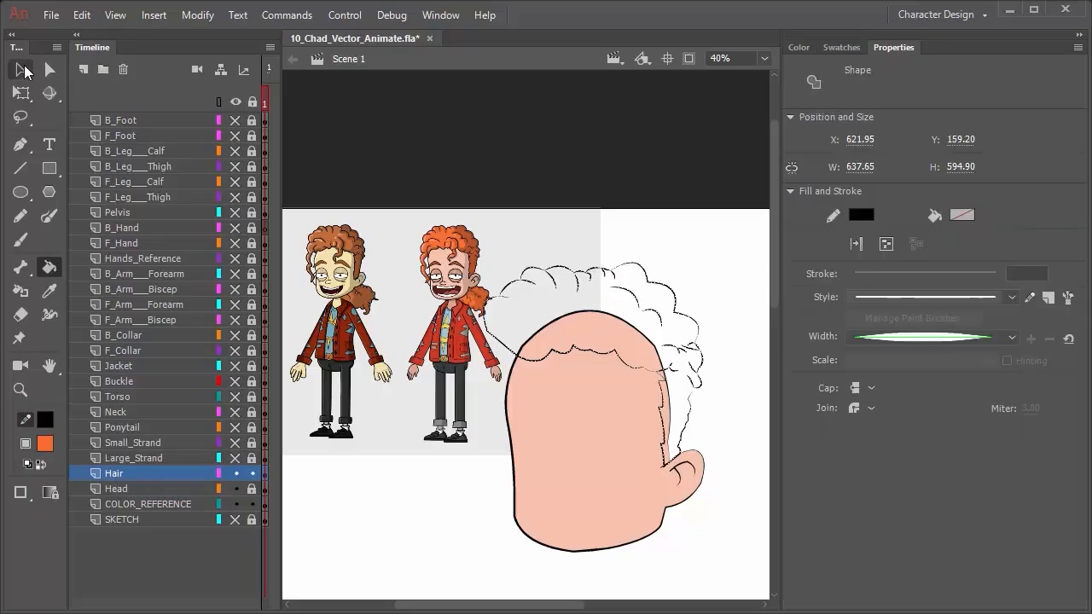
click(578, 157)
click(50, 268)
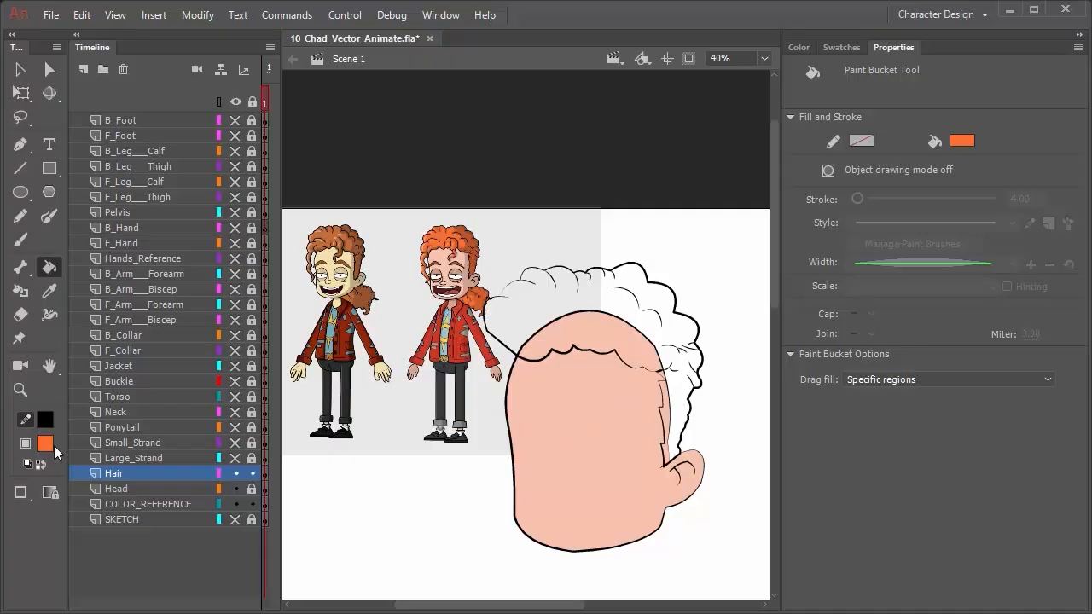
Set the Paint Bucket's gap option to Close Large Gaps and fill the hair outline with the sampled orange
click(26, 492)
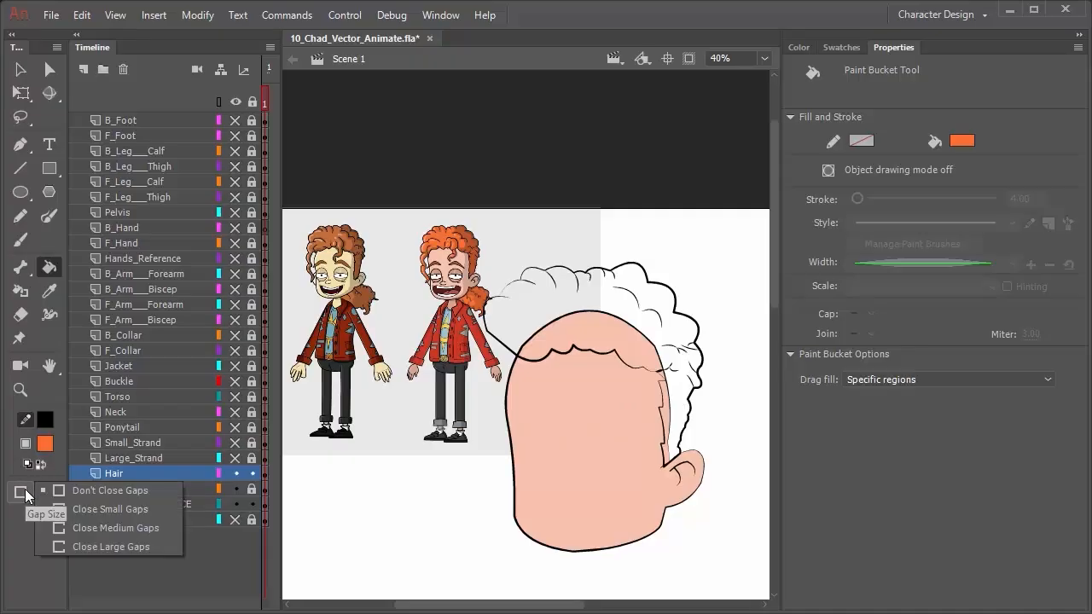
click(81, 509)
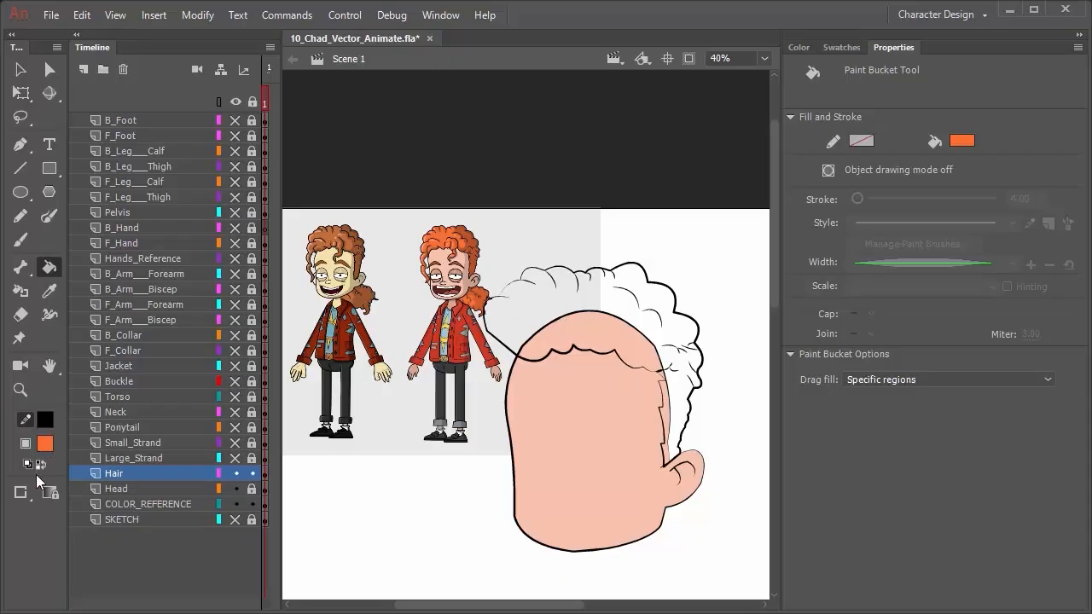
click(49, 492)
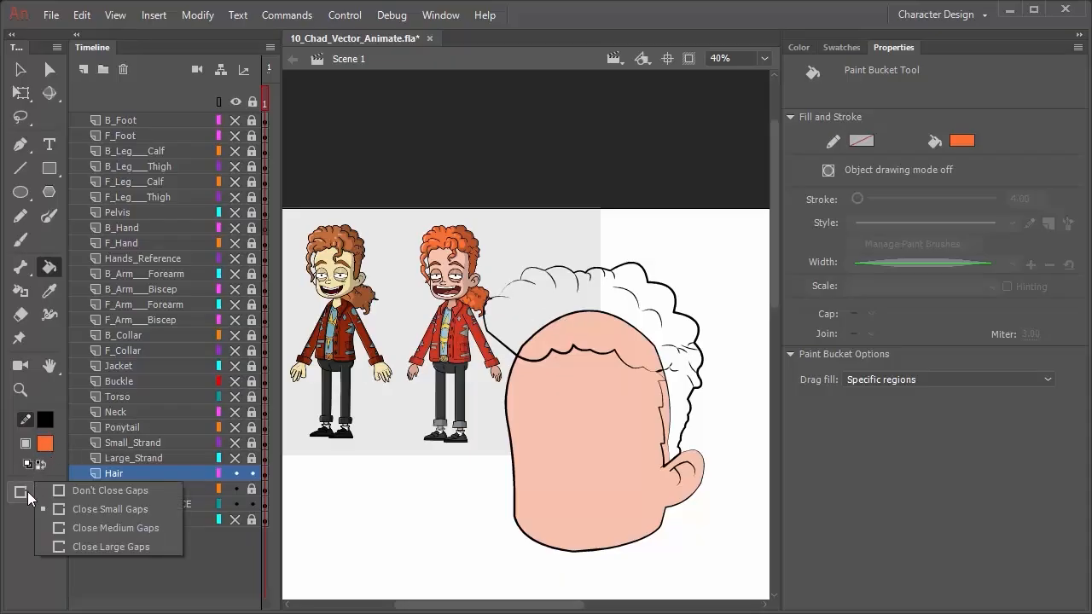
click(63, 546)
click(607, 321)
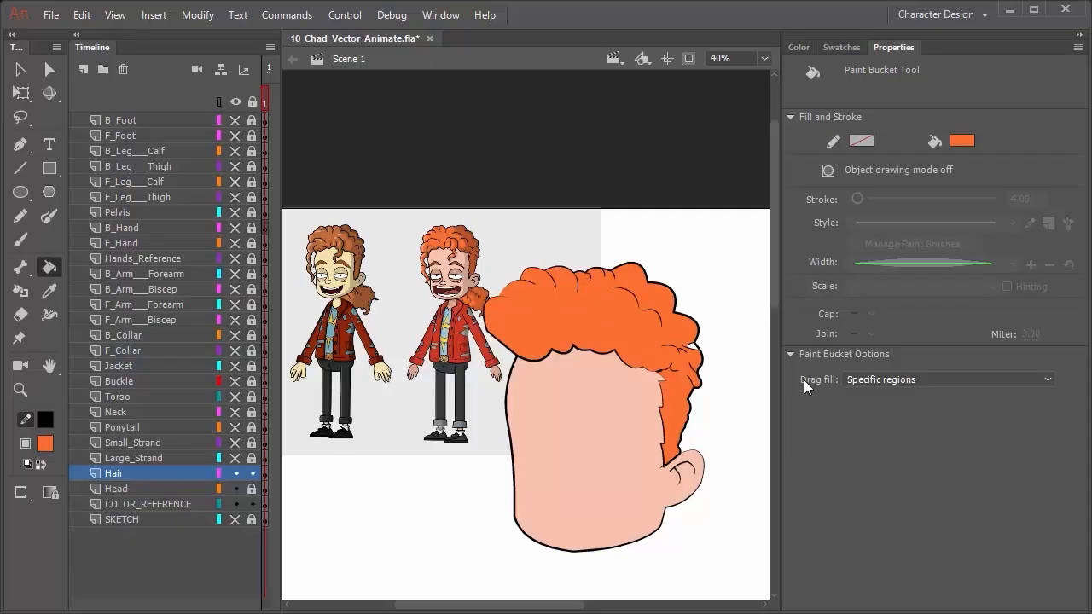
Fill the small white gap near the hair's outer edge above the ear with the same orange
scroll(664, 345, up, 5)
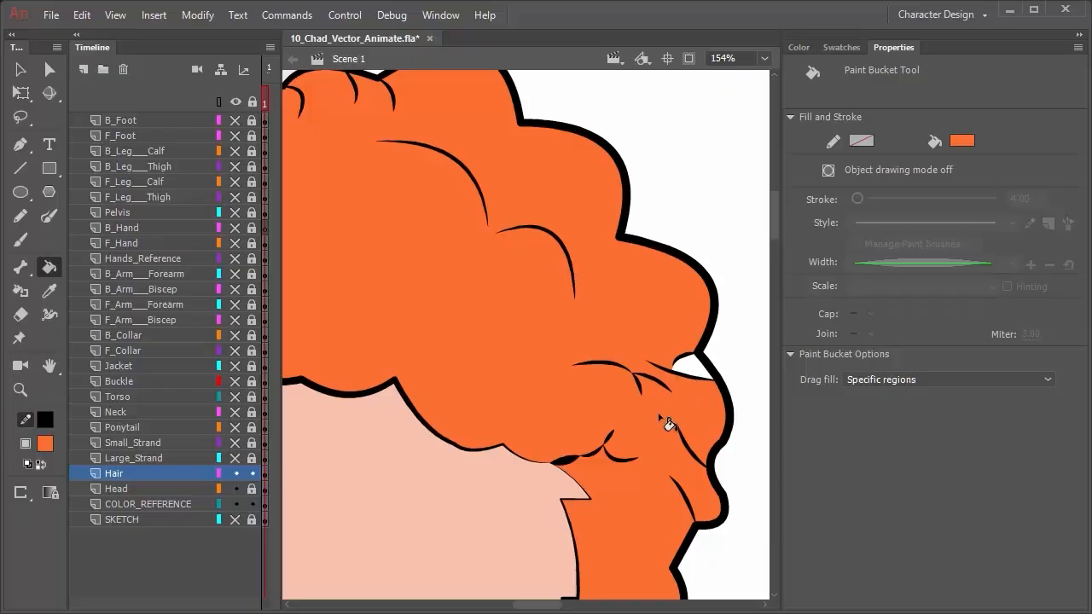
drag(637, 438, 546, 160)
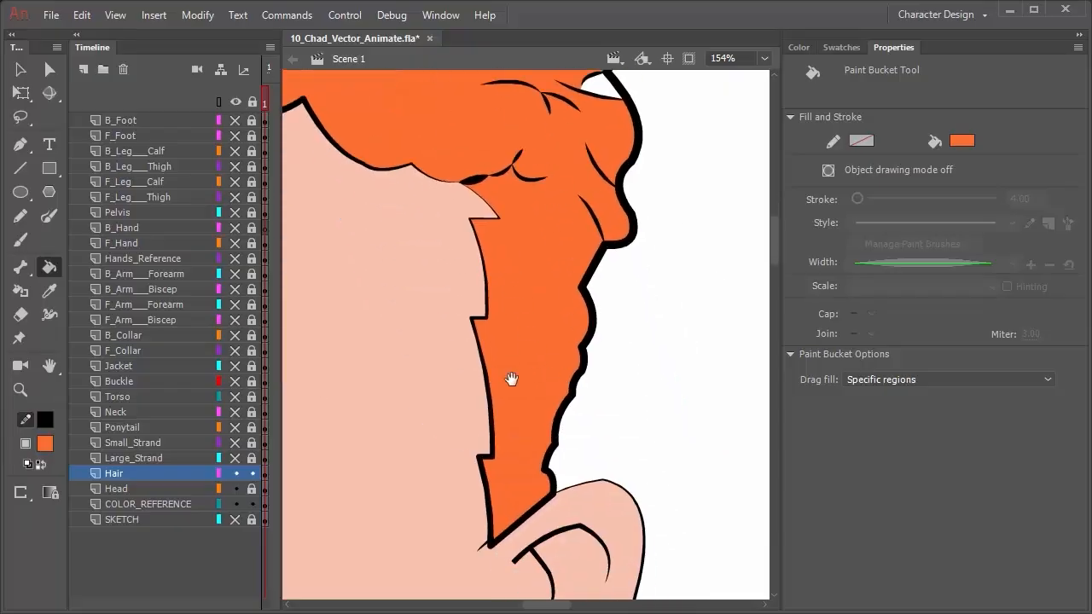
drag(512, 383, 523, 559)
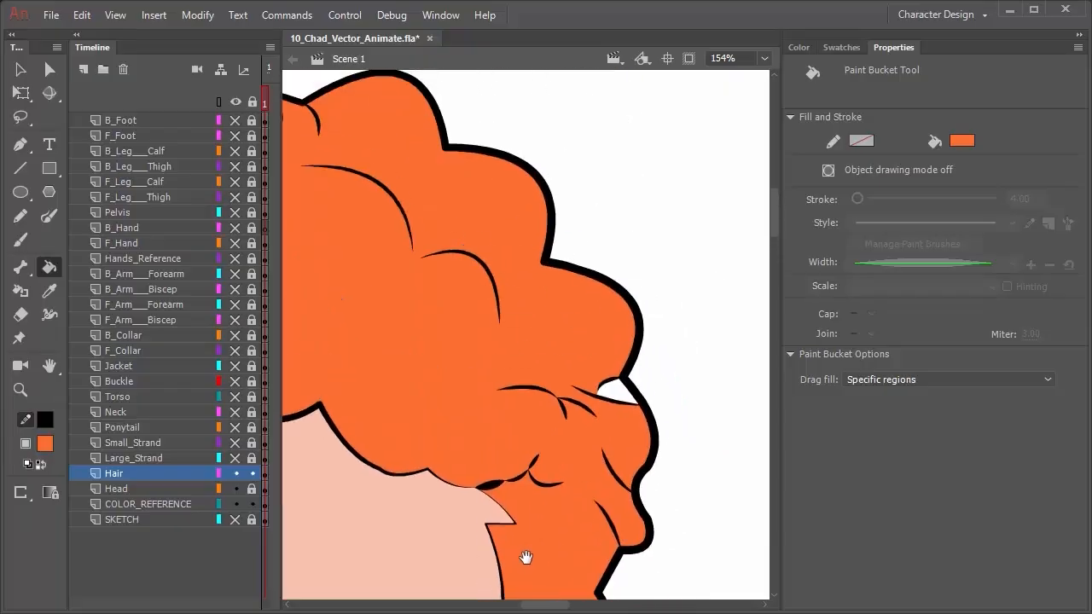
click(617, 397)
drag(472, 399, 452, 390)
drag(593, 387, 467, 323)
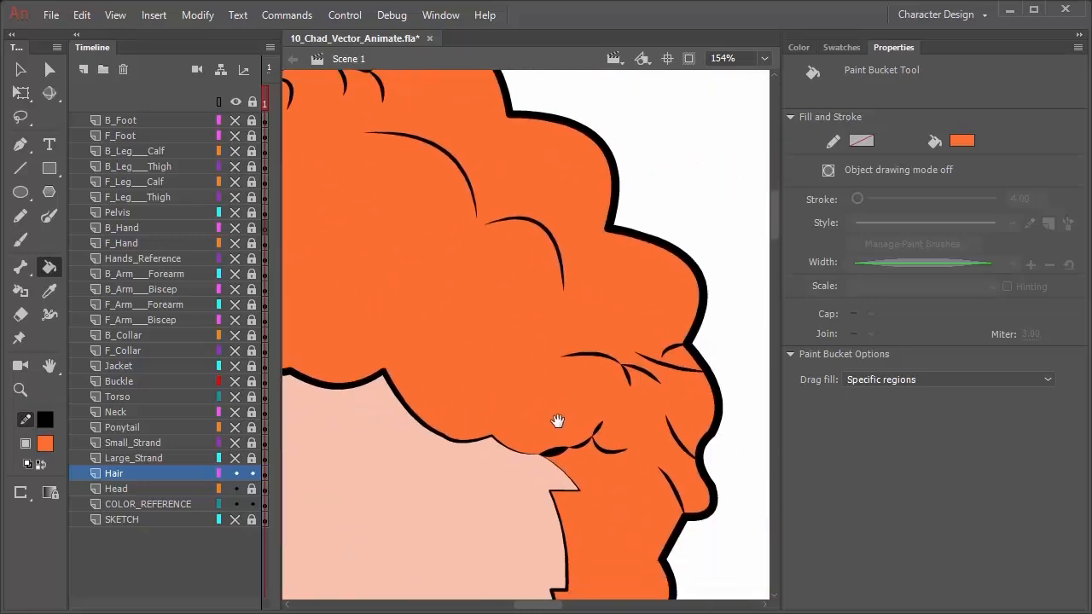
drag(559, 420, 486, 296)
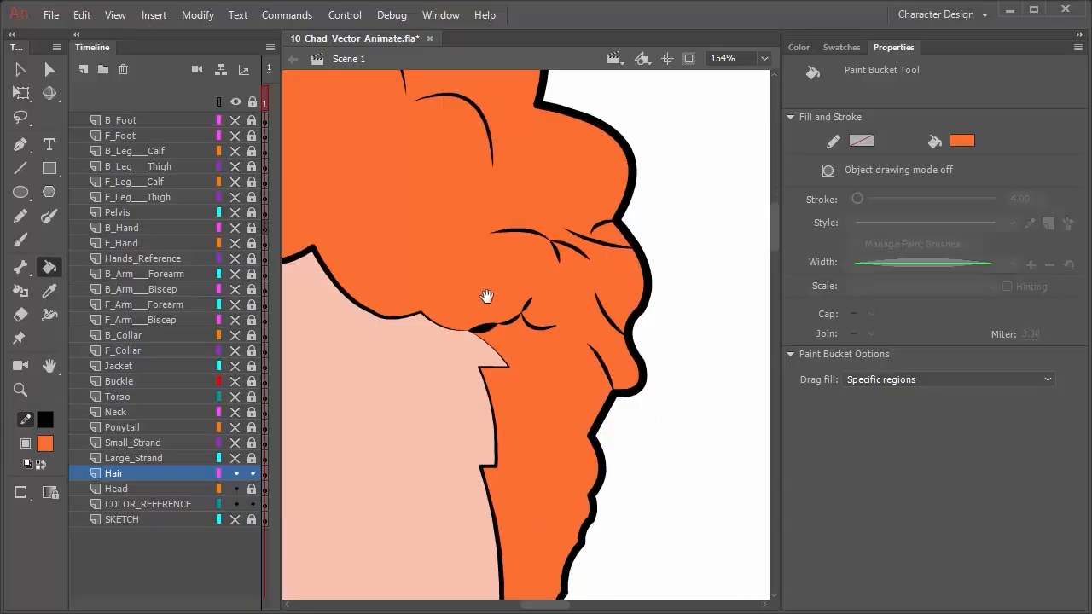
Give the short black crease stroke above the sideburn a uniform width profile and a stroke size of 4
key(v)
click(487, 332)
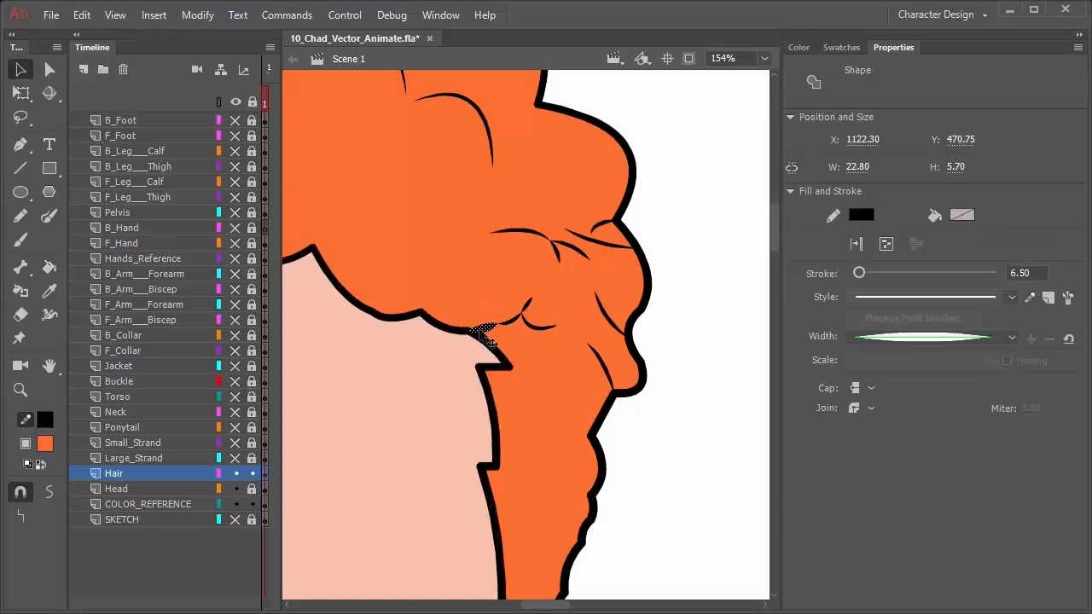
click(928, 337)
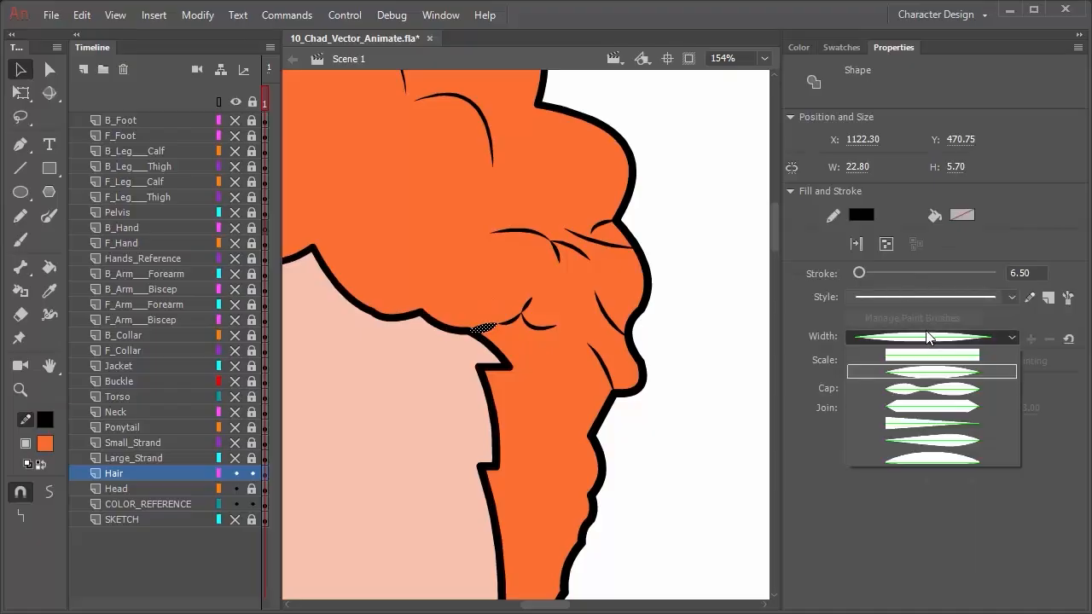
click(931, 353)
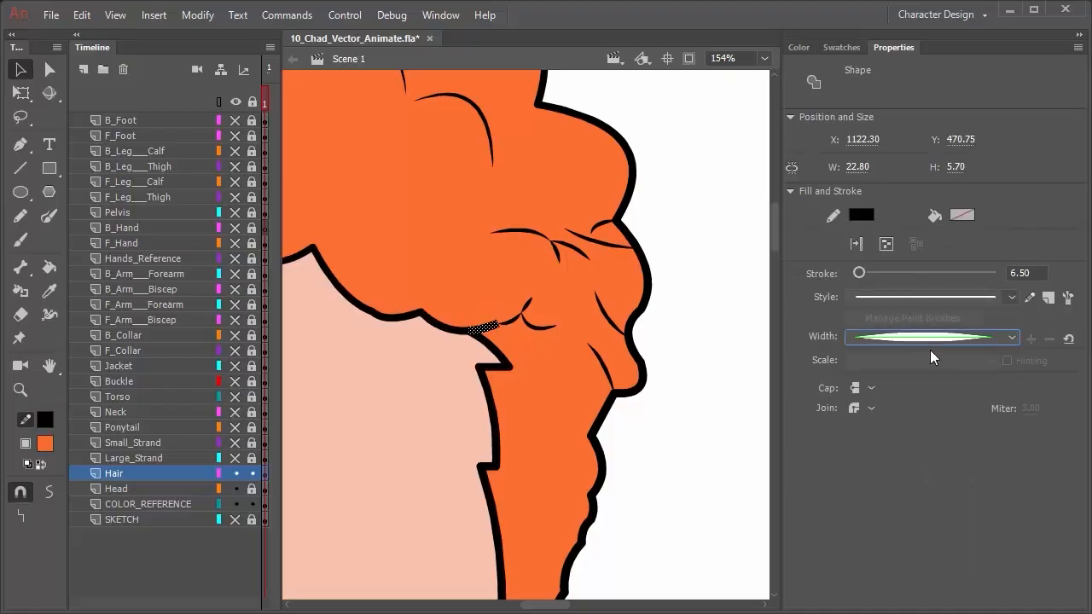
click(1019, 273)
text(4)
key(Return)
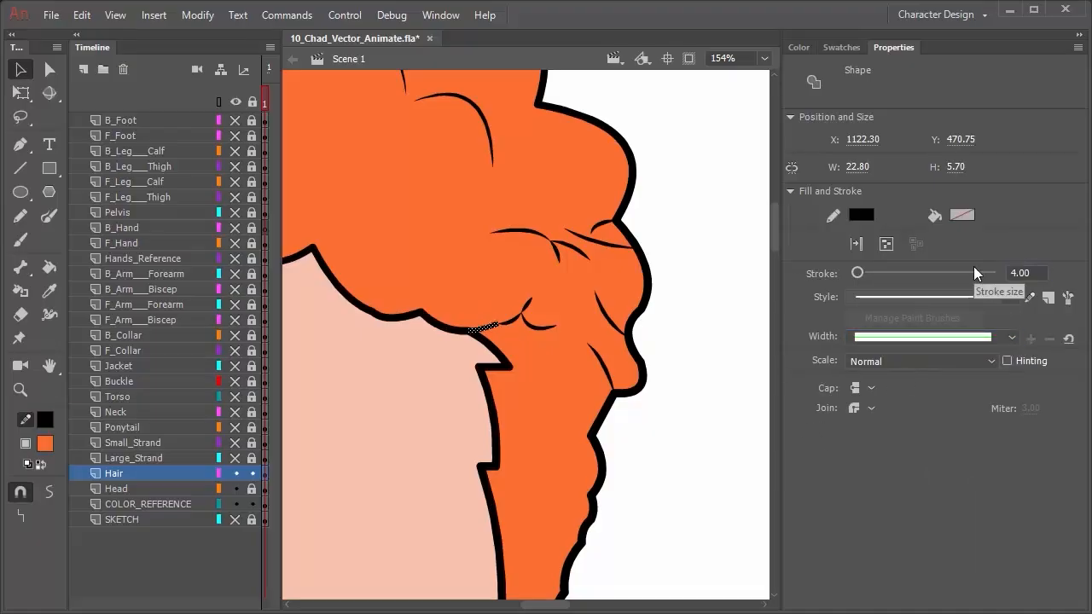
click(715, 324)
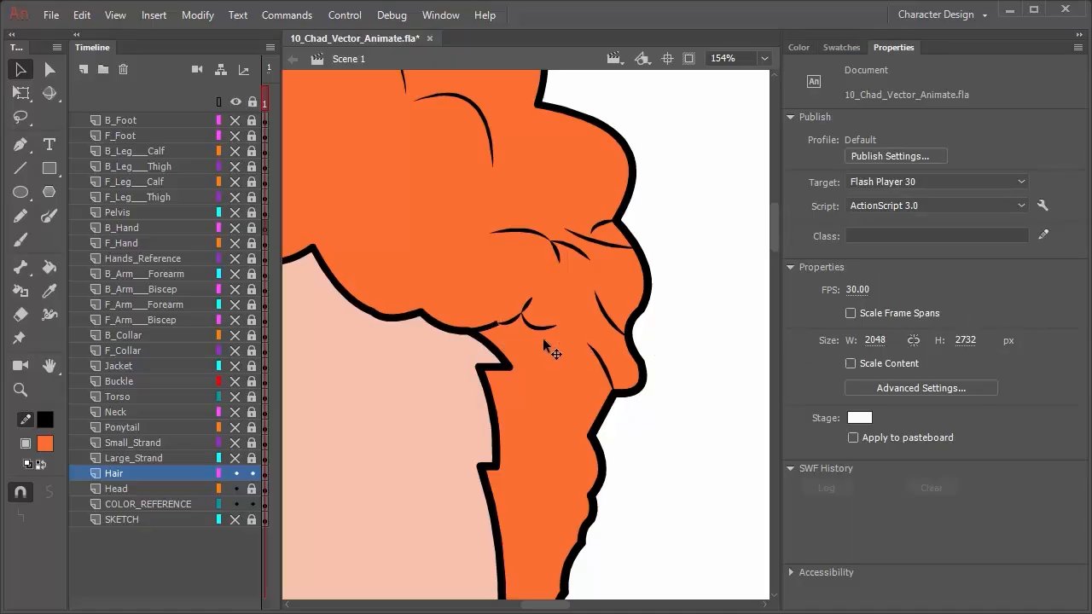
Reselect that short crease stroke, apply a variable width profile in place of the uniform one, and deselect it
click(494, 329)
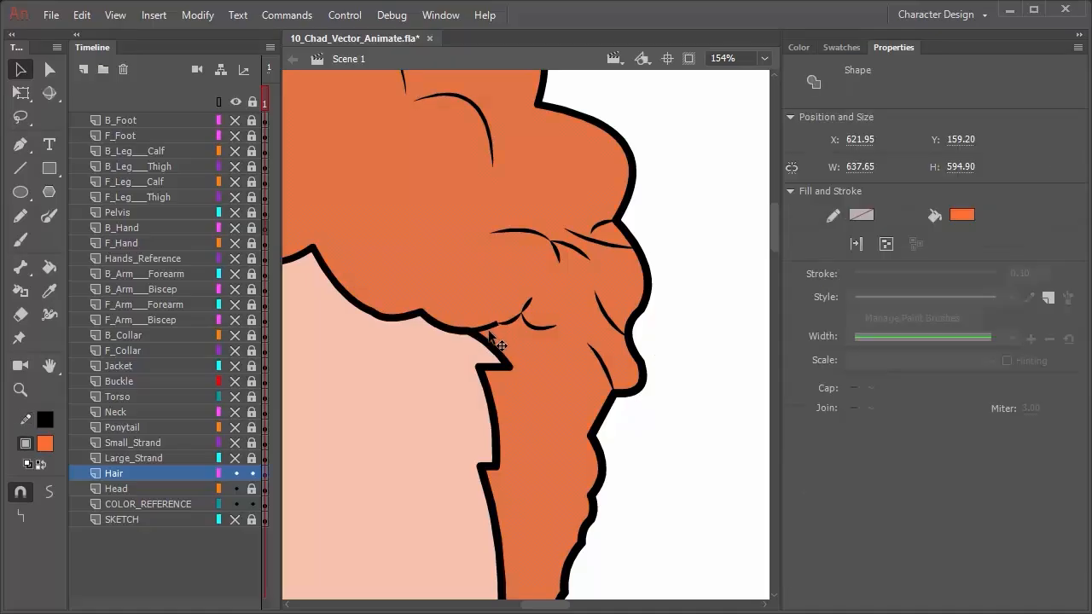
click(490, 328)
click(1009, 338)
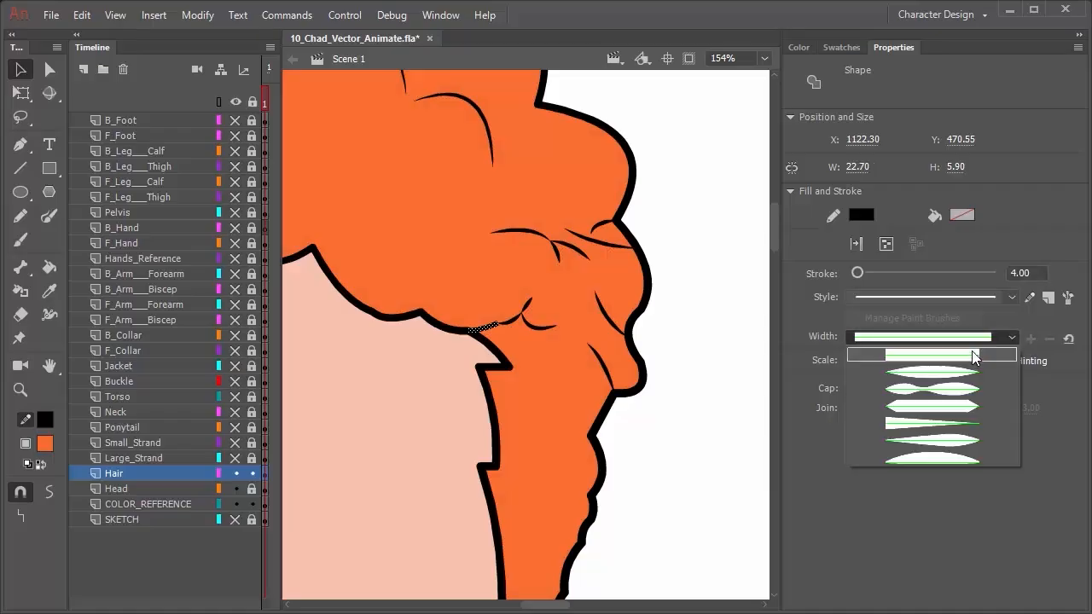
click(962, 383)
click(697, 421)
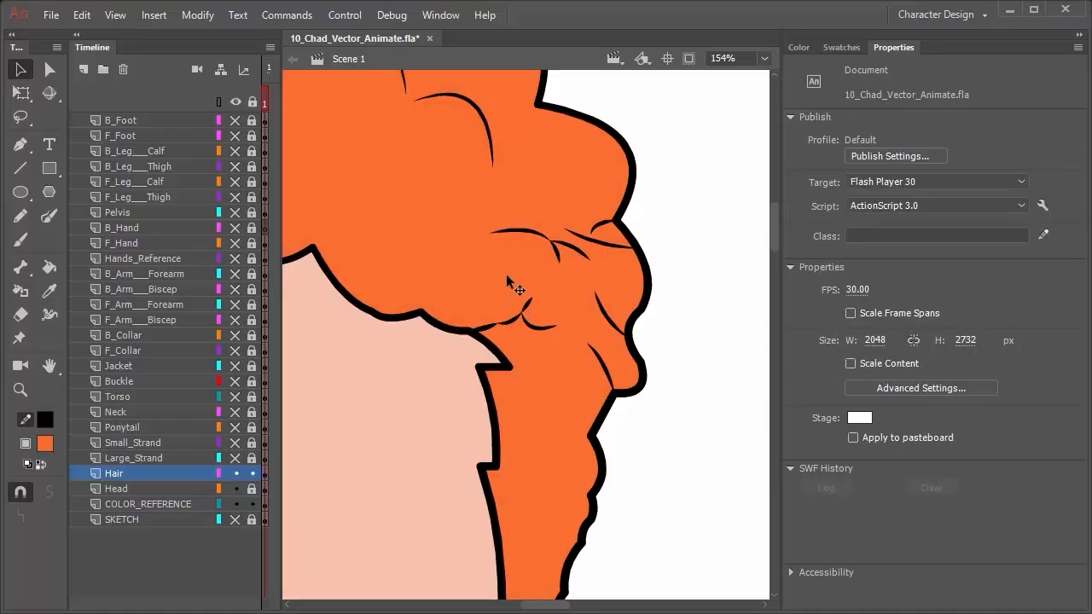
Lock the Hair layer, show and unlock Large_Strand, and hide every other layer to isolate the strand
scroll(528, 385, down, 3)
scroll(524, 385, up, 5)
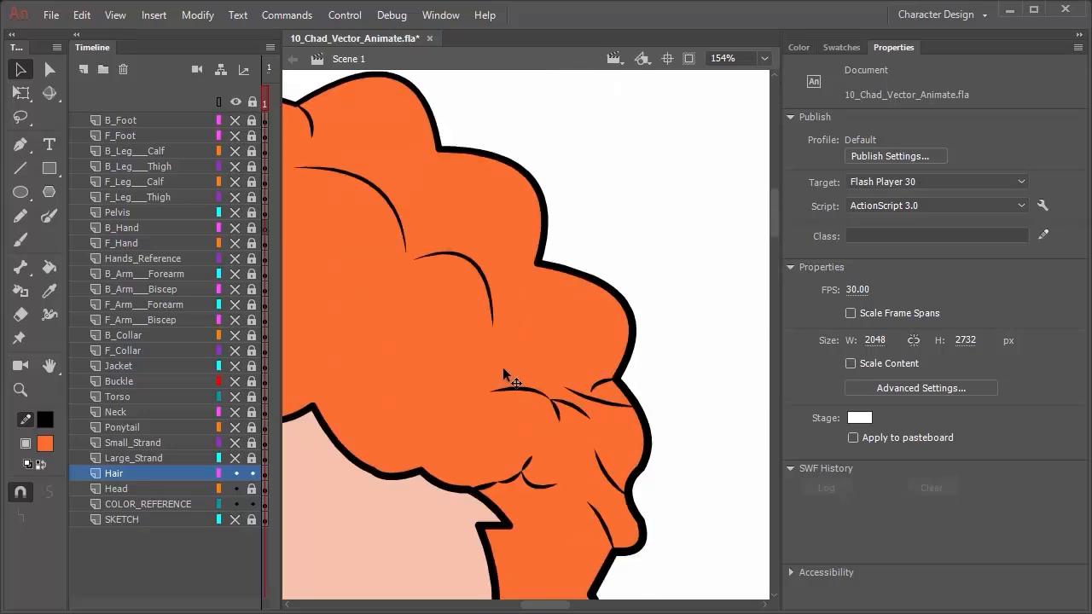
scroll(503, 372, down, 4)
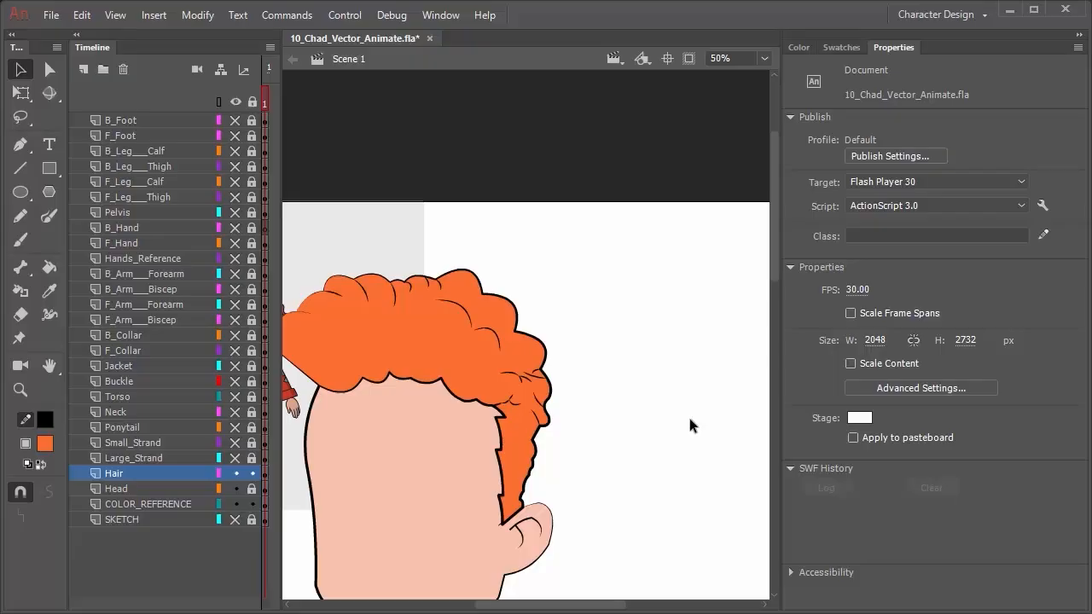
click(234, 458)
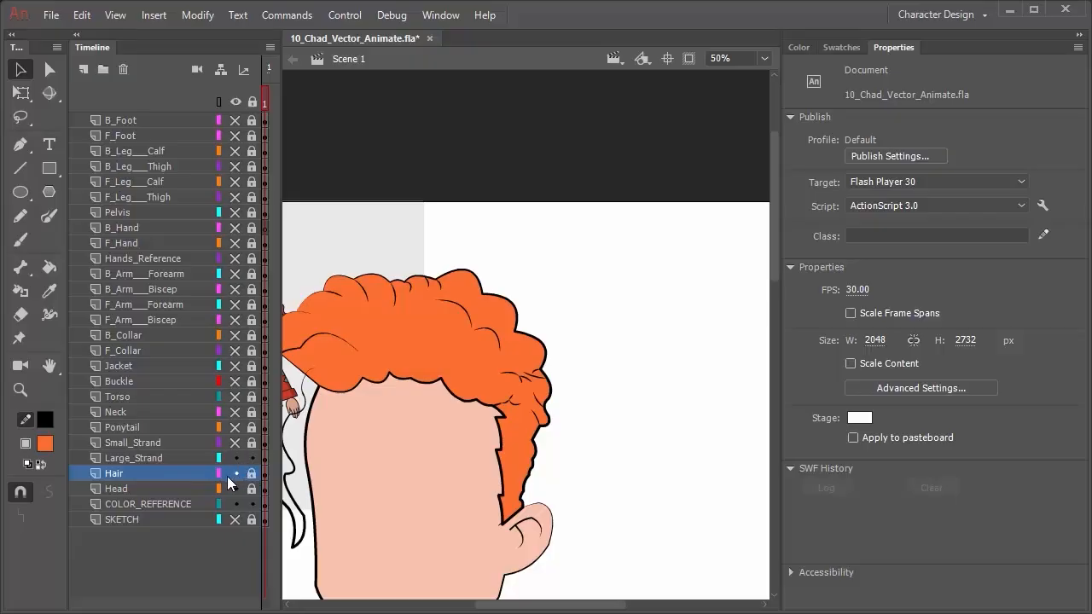
drag(434, 397, 656, 329)
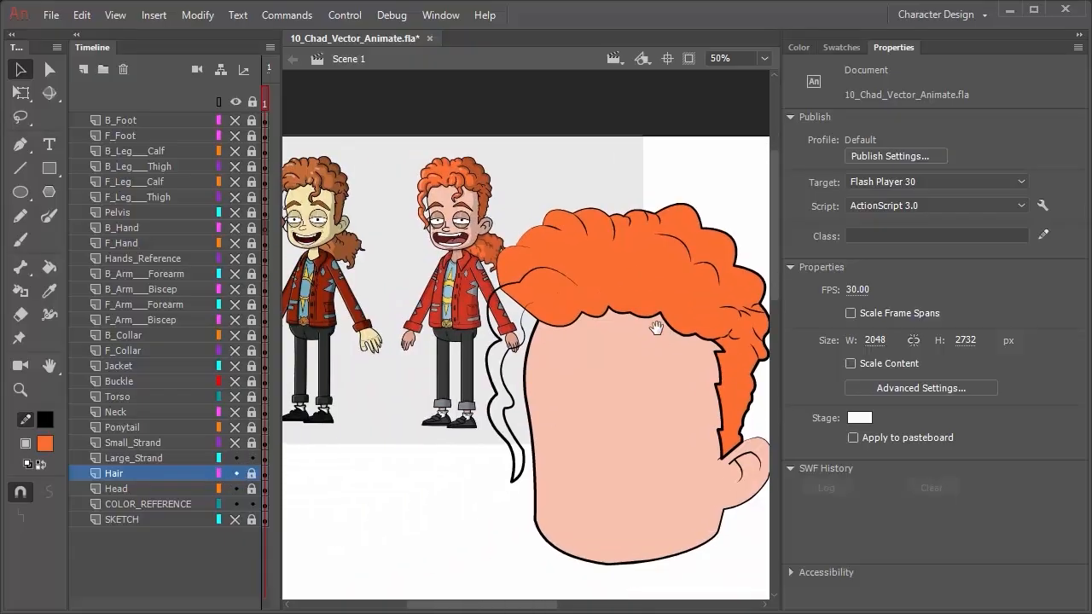
alt+click(237, 455)
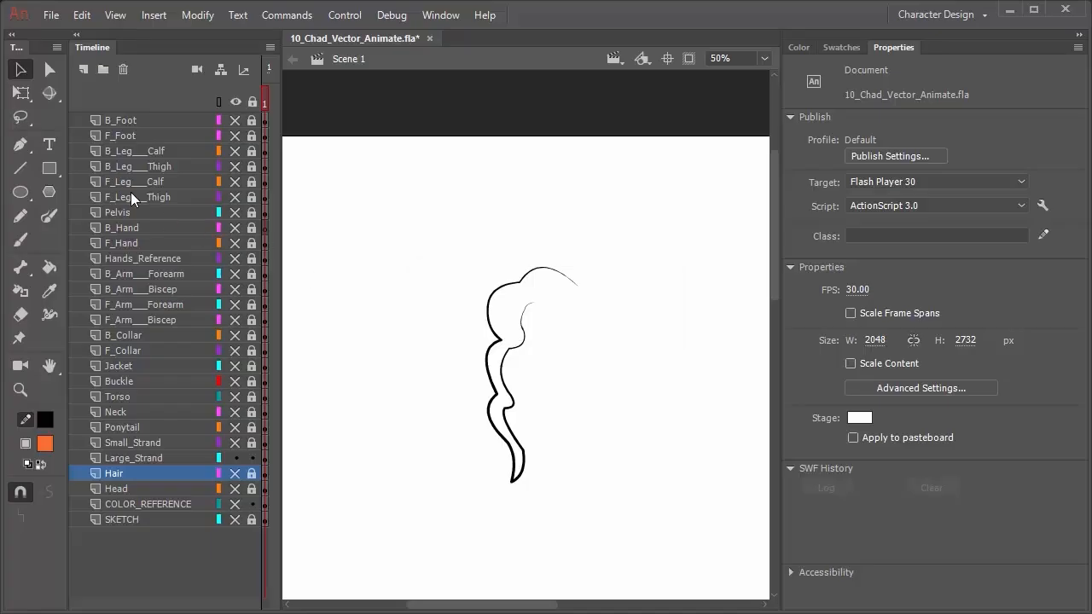
On the Large_Strand layer, draw a straight line with the Line tool across the open upper end of the strand outline
click(27, 169)
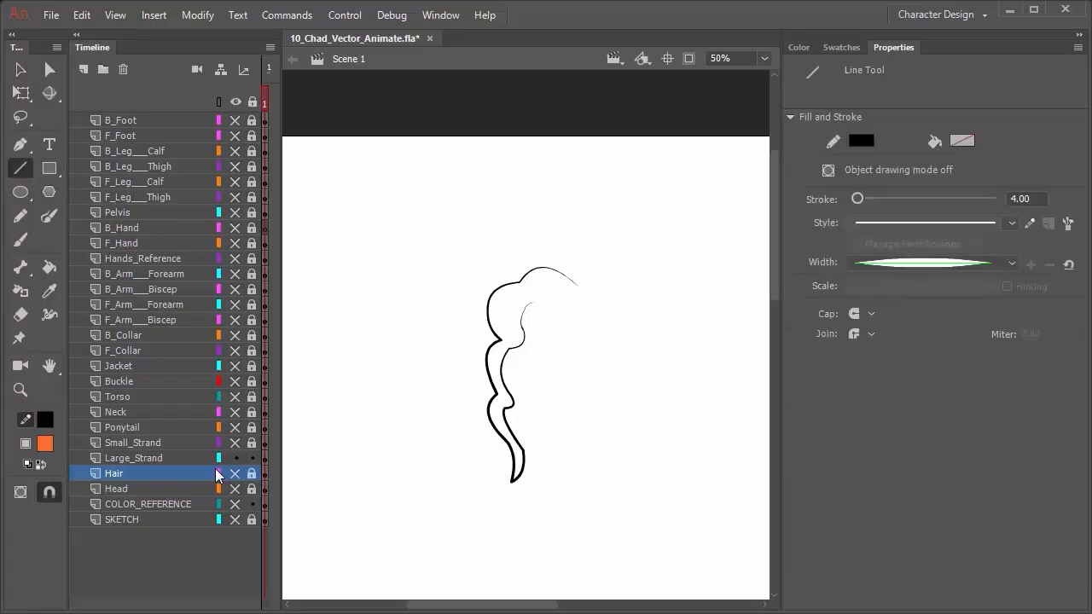
click(169, 460)
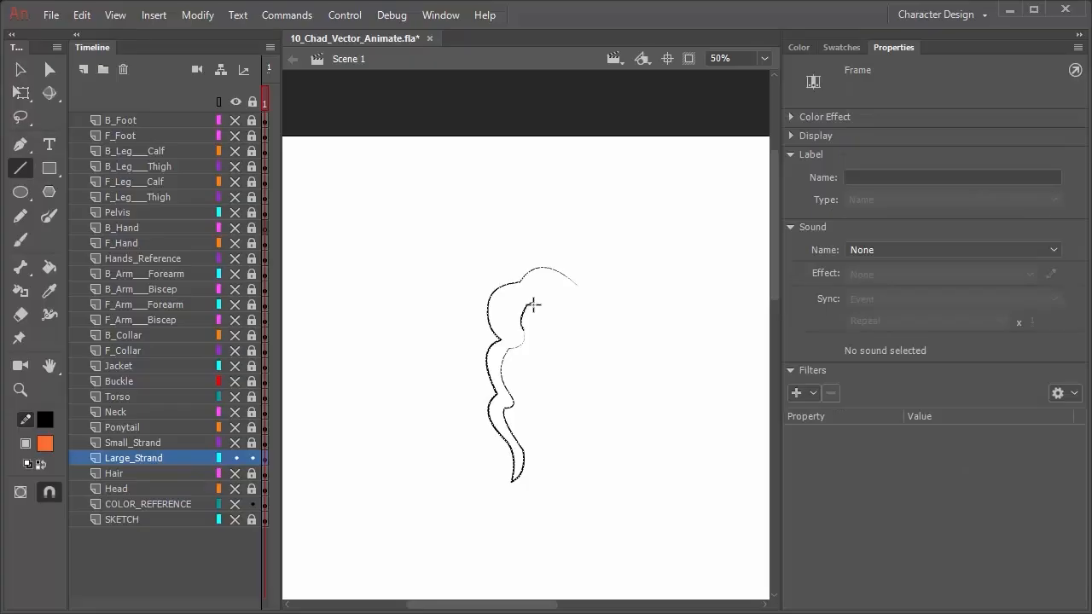
drag(534, 302, 578, 288)
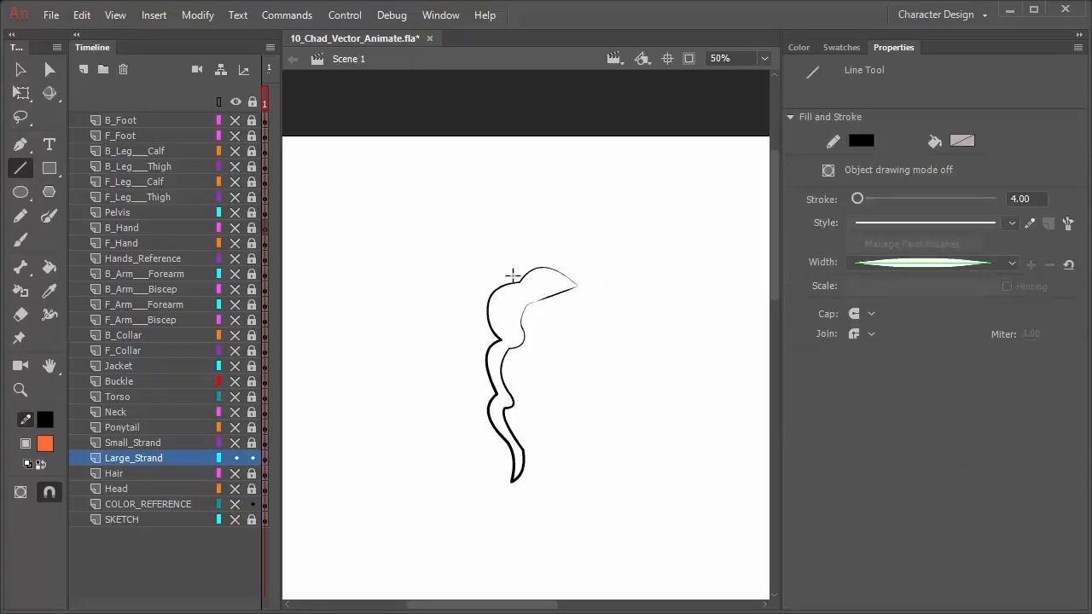
scroll(556, 311, up, 1)
scroll(556, 313, down, 1)
scroll(553, 301, down, 1)
scroll(555, 298, up, 5)
scroll(517, 367, up, 3)
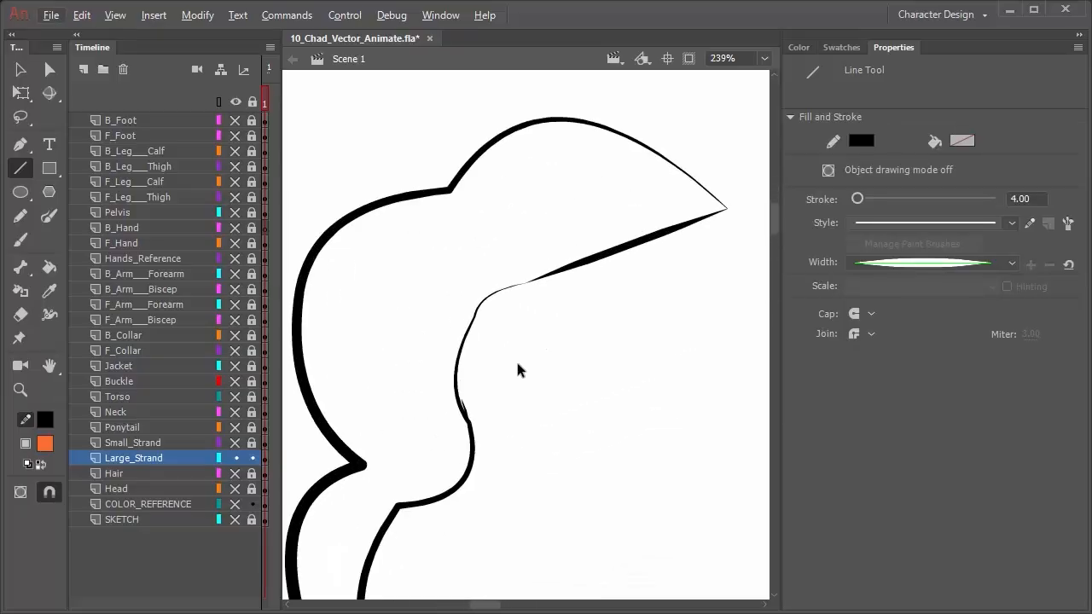
scroll(521, 365, down, 3)
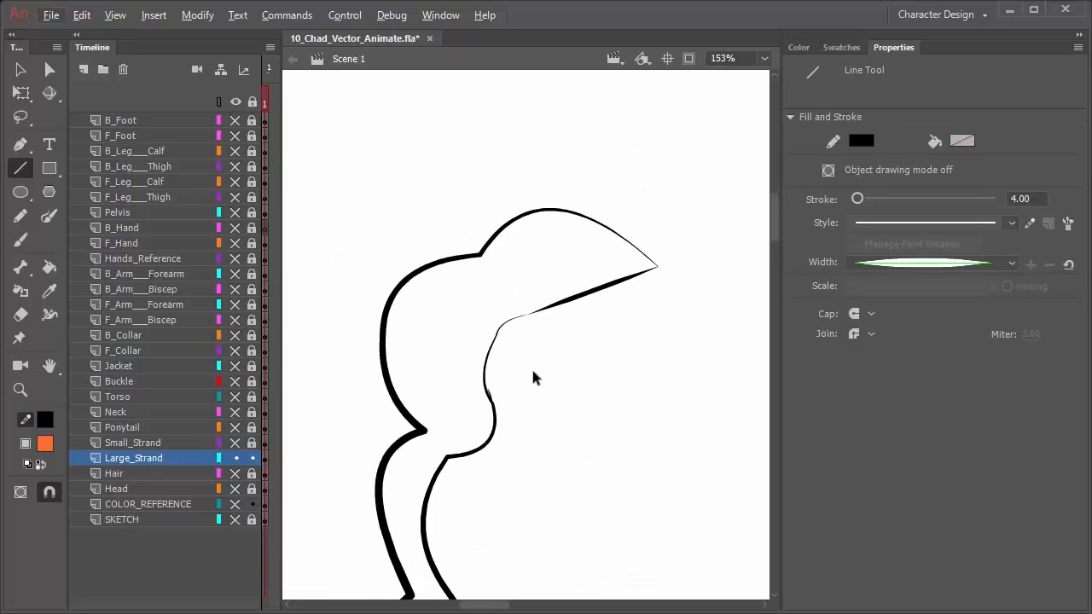
Fill the large strand with the sampled orange using the Paint Bucket, and delete the temporary closing line
click(54, 266)
click(503, 311)
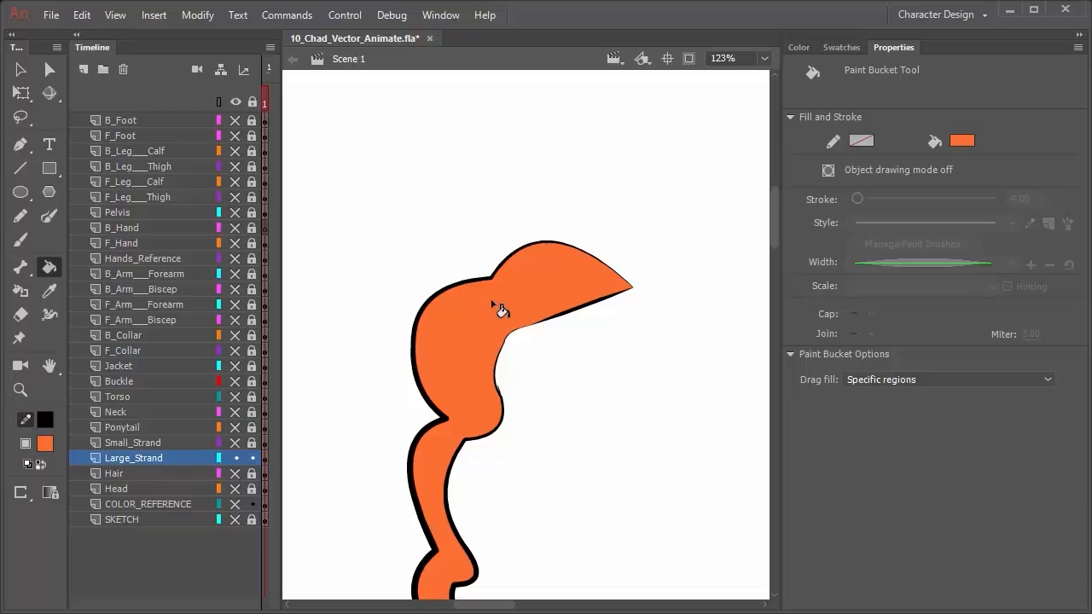
key(v)
click(568, 314)
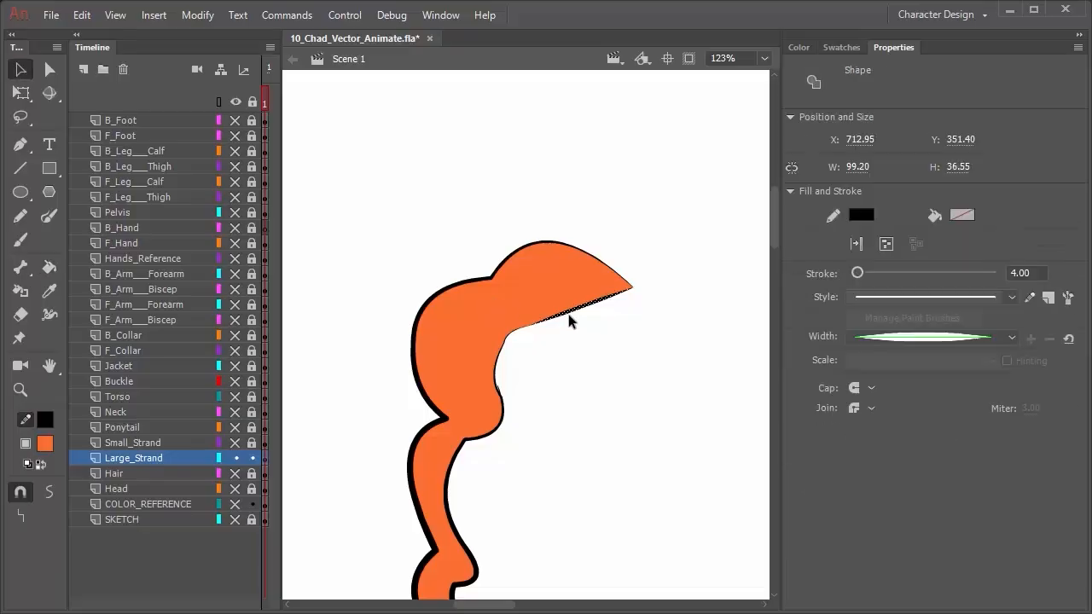
key(Delete)
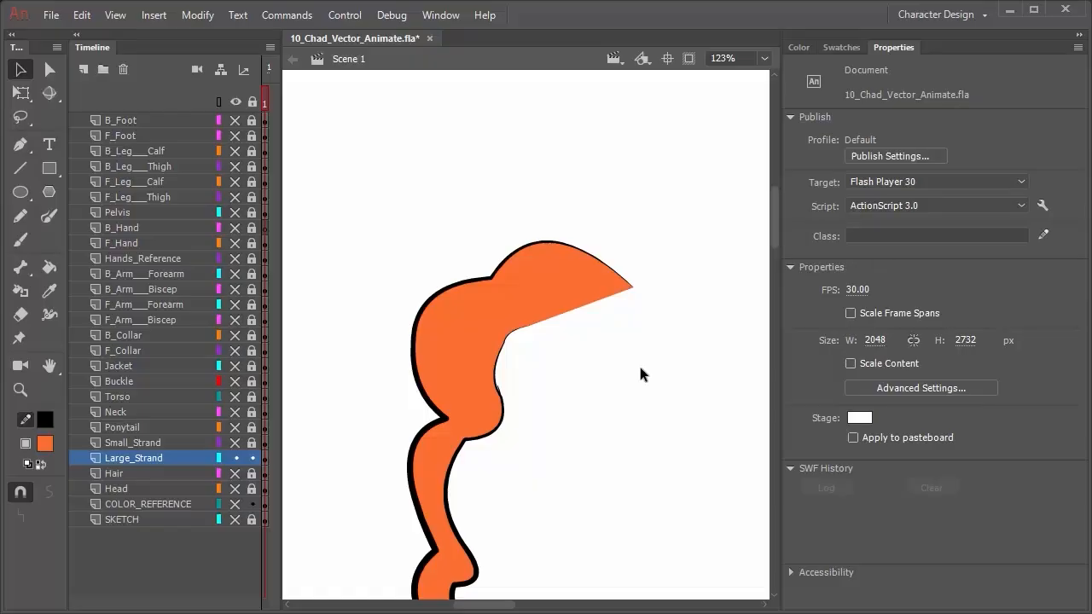
Show the Hair layer again, then show and unlock Small_Strand and make it the active layer
click(236, 473)
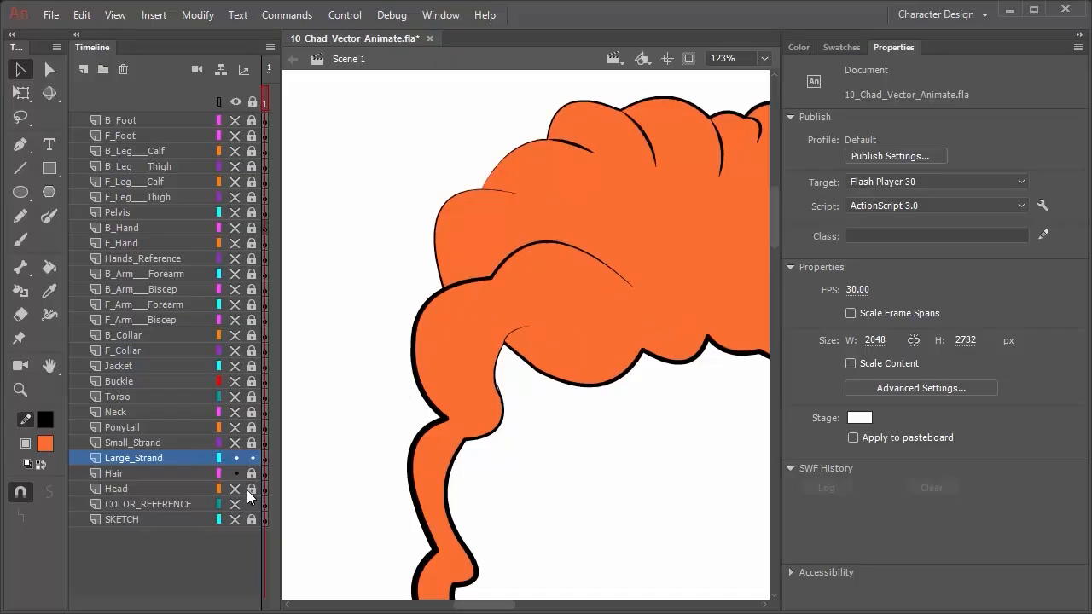
drag(695, 372, 517, 371)
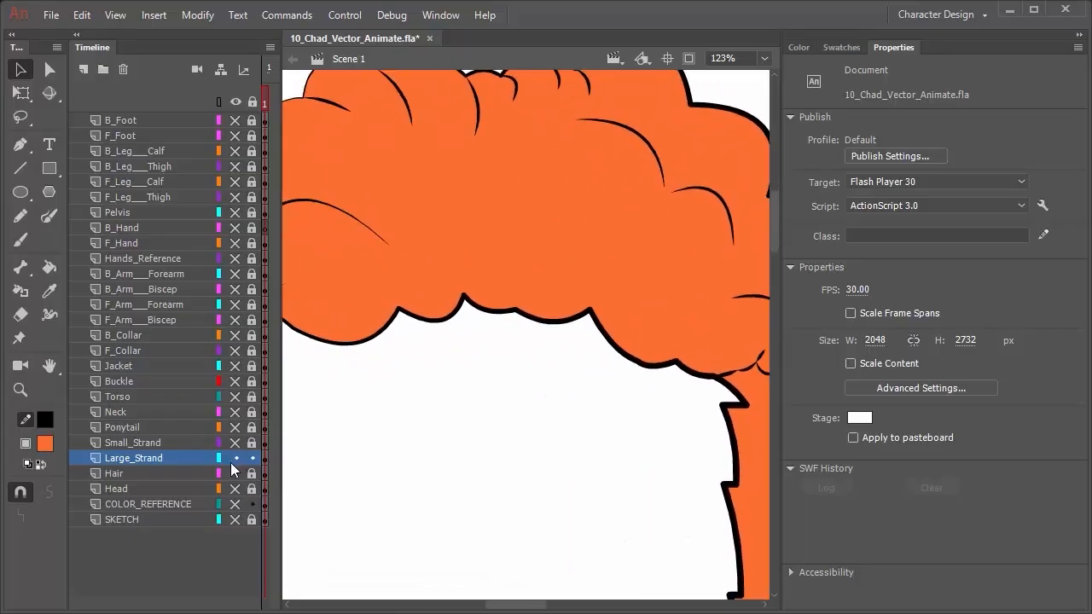
click(234, 443)
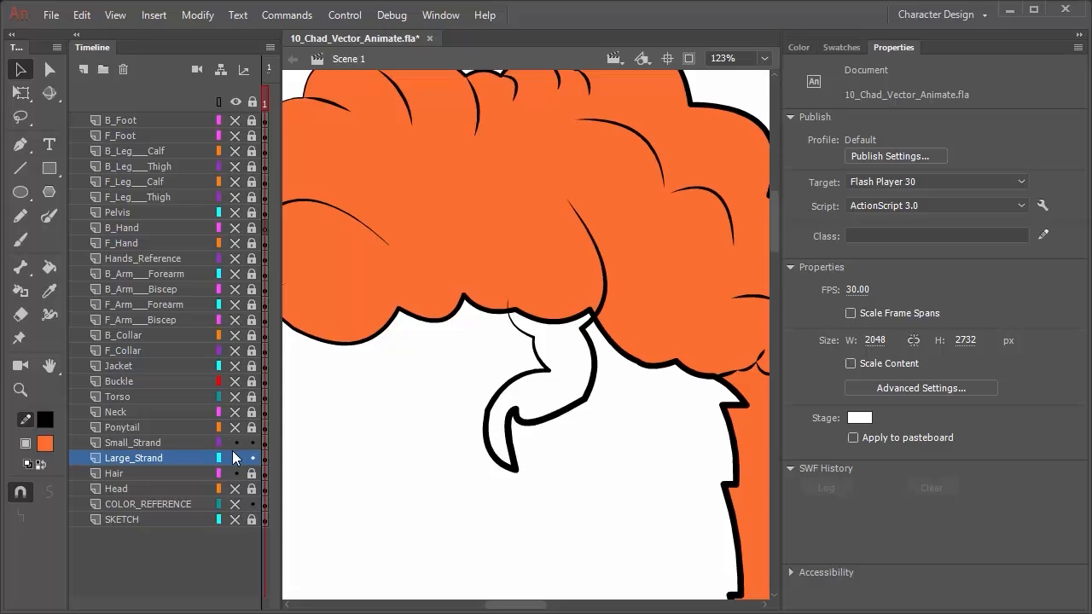
click(170, 445)
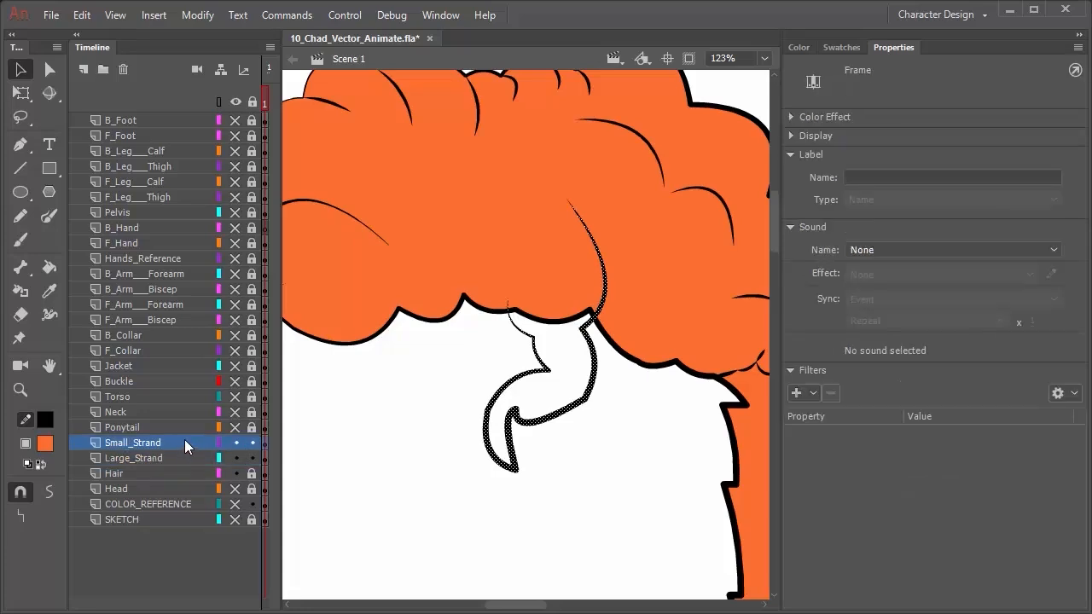
click(236, 475)
Draw a straight line with the Line tool joining the two open upper ends of the small strand's outline
click(23, 170)
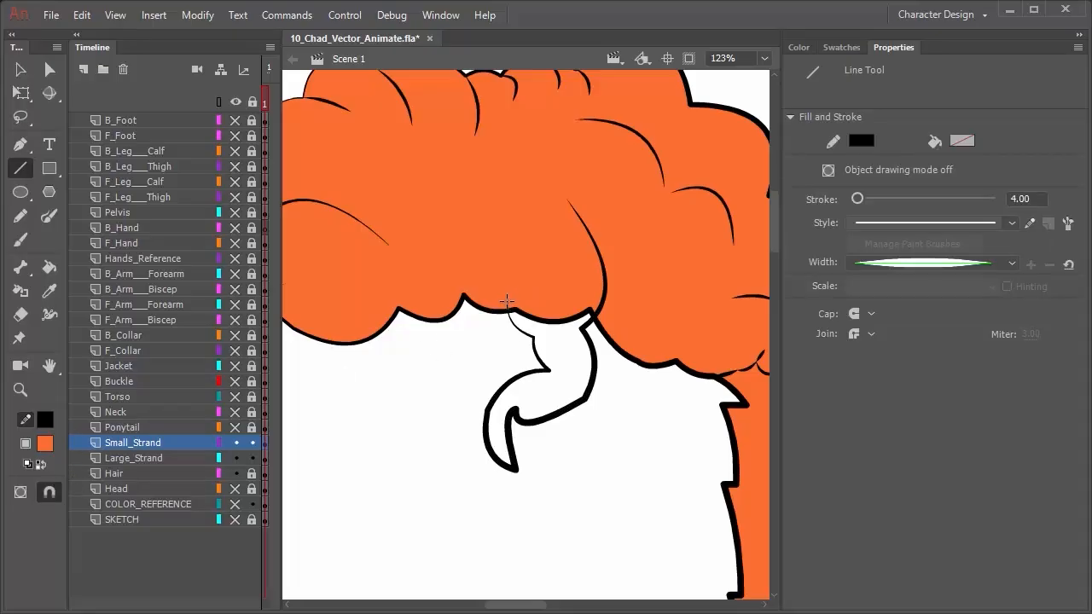
drag(507, 301, 566, 200)
key(p)
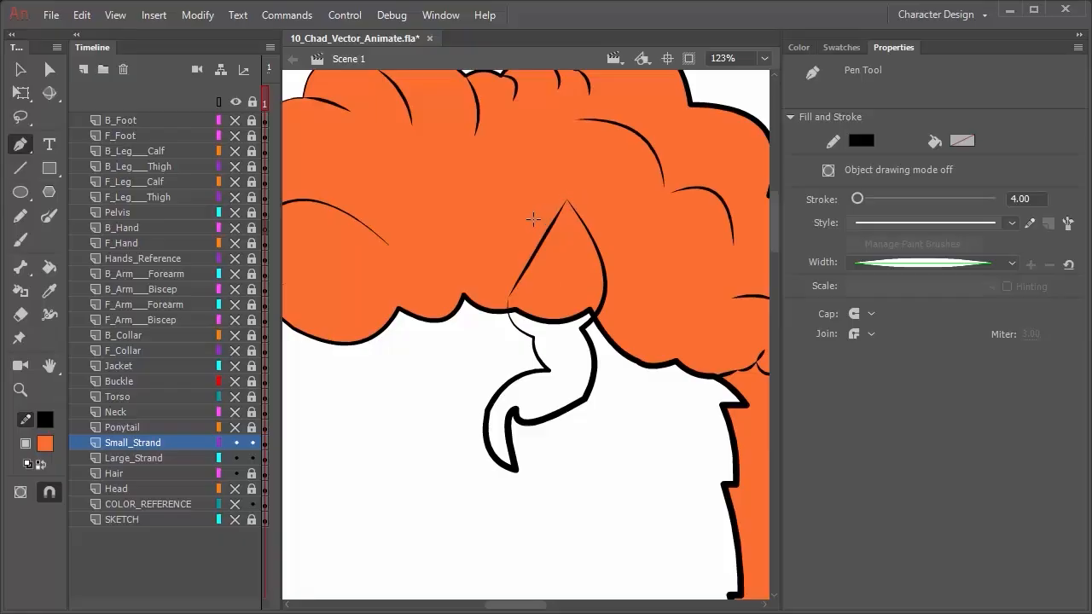
Fill the small strand with the same orange using the Paint Bucket, and delete its temporary closing line
key(k)
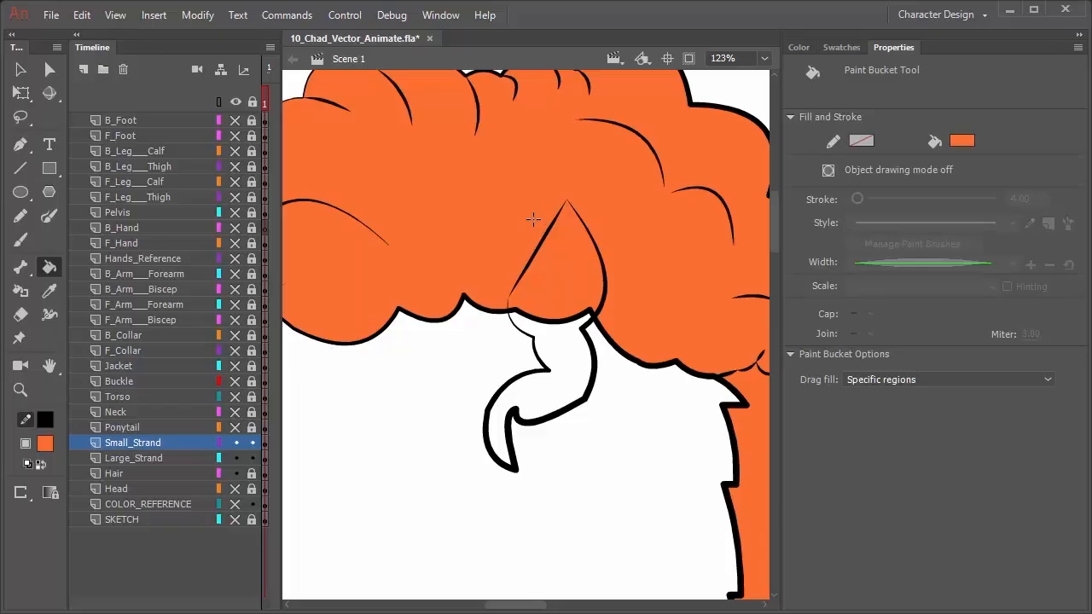
click(567, 384)
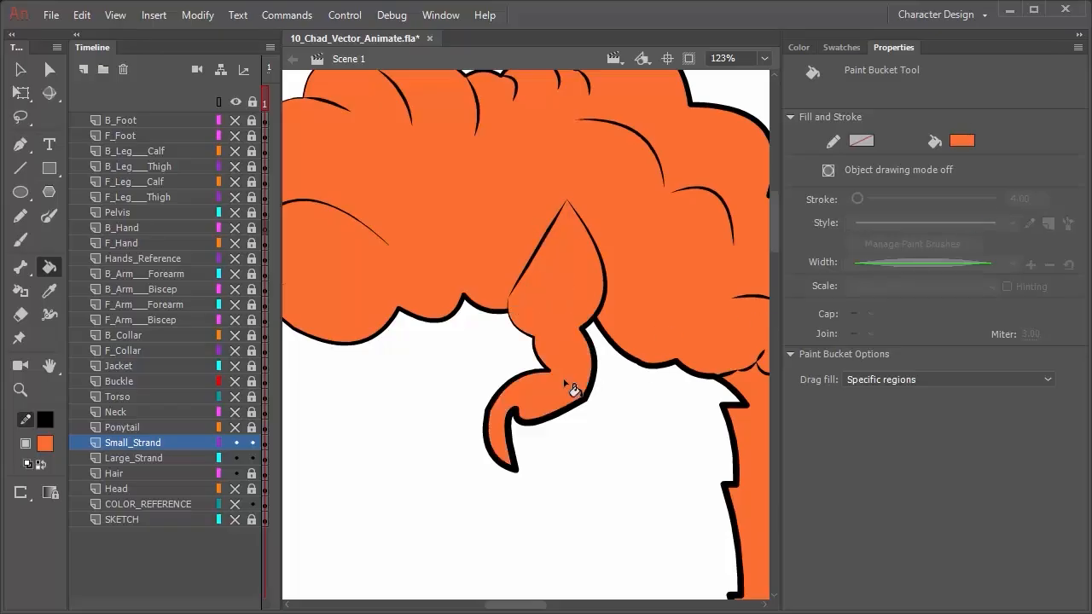
key(v)
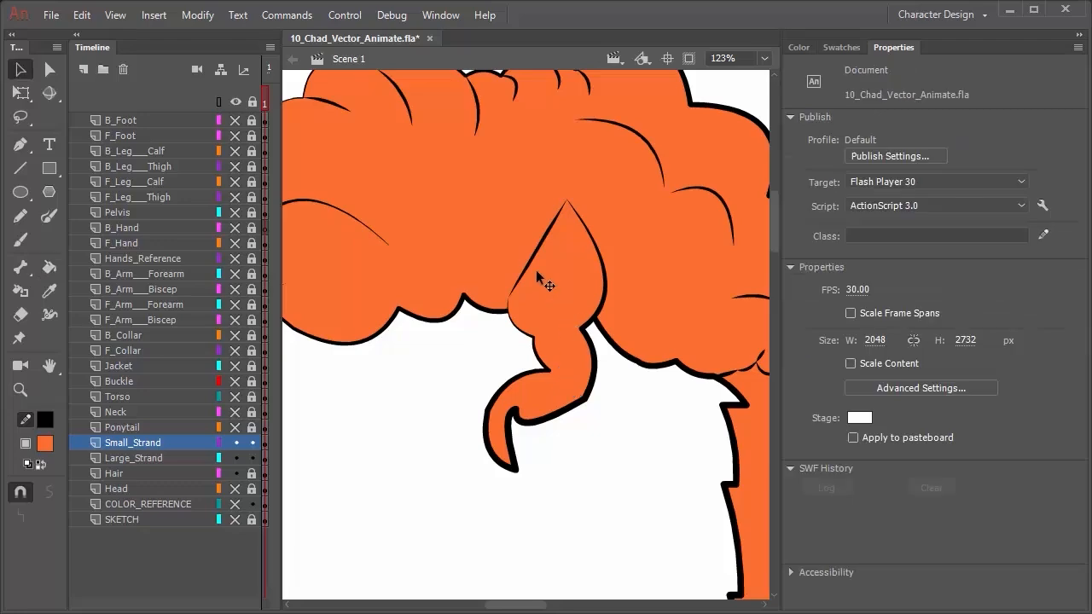
click(538, 250)
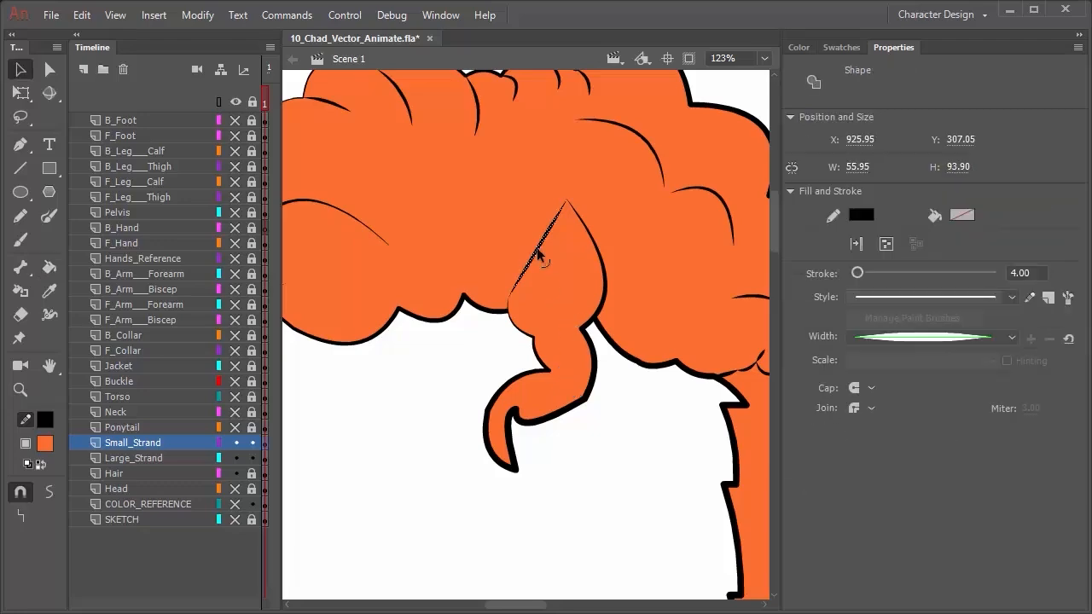
key(Delete)
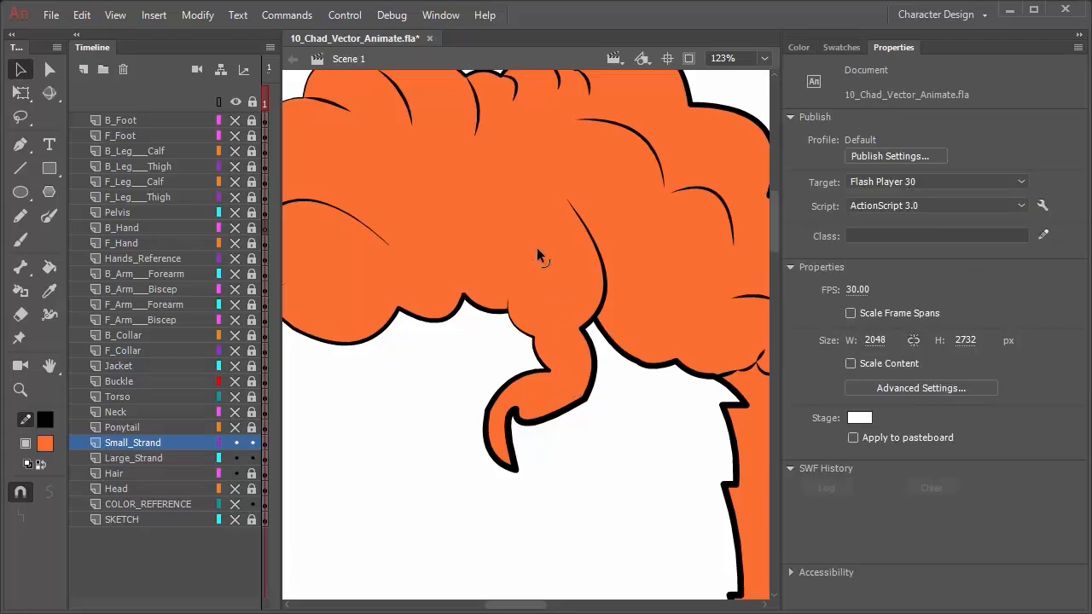
ctrl+scroll(563, 309, down, 1)
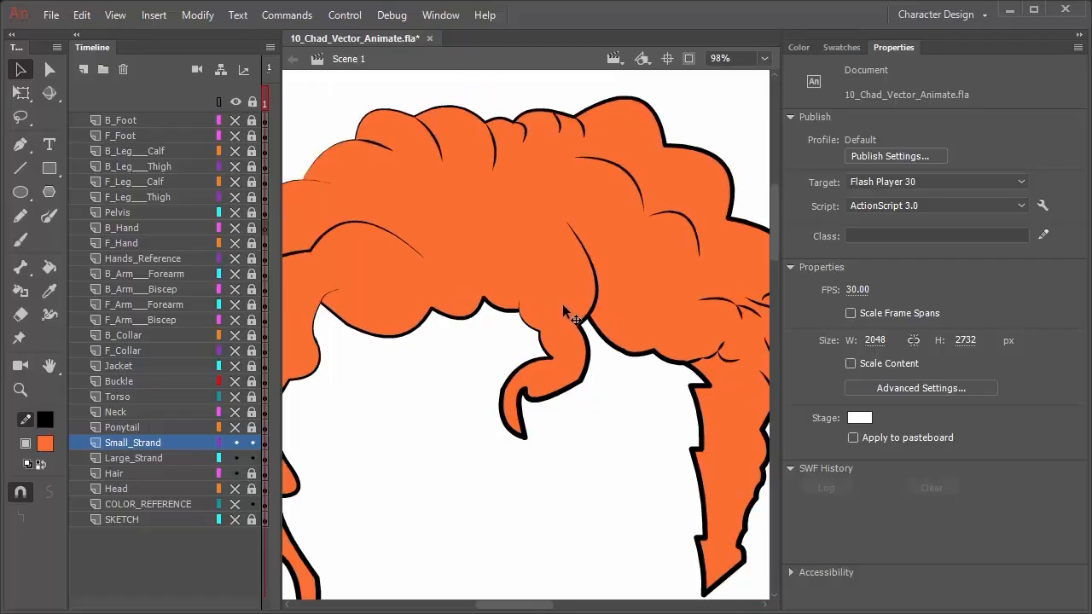
ctrl+scroll(563, 309, down, 3)
scroll(563, 309, up, 1)
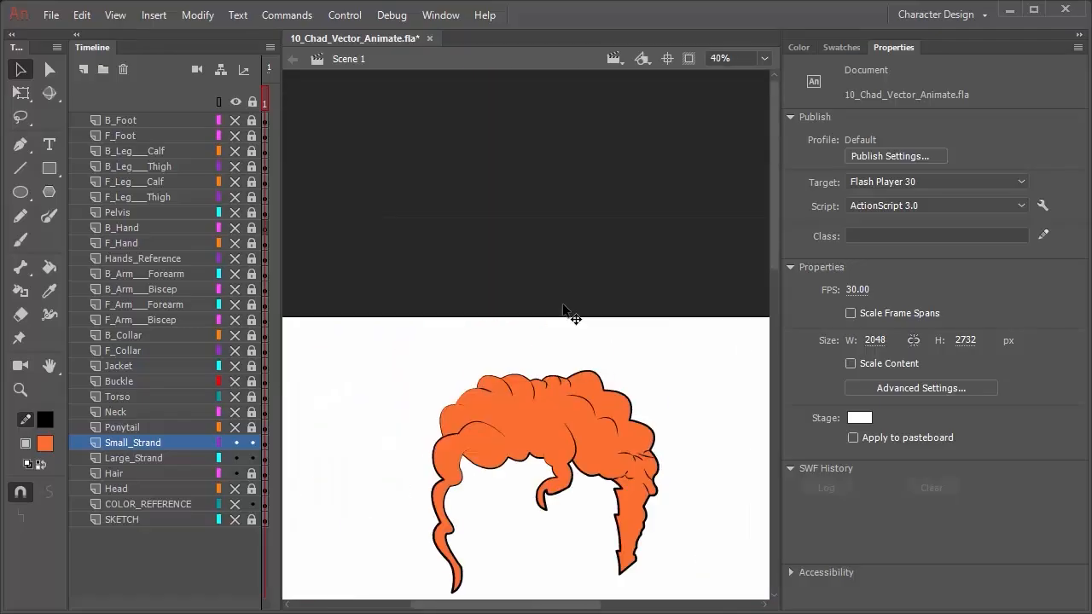
scroll(563, 309, down, 2)
scroll(563, 309, up, 1)
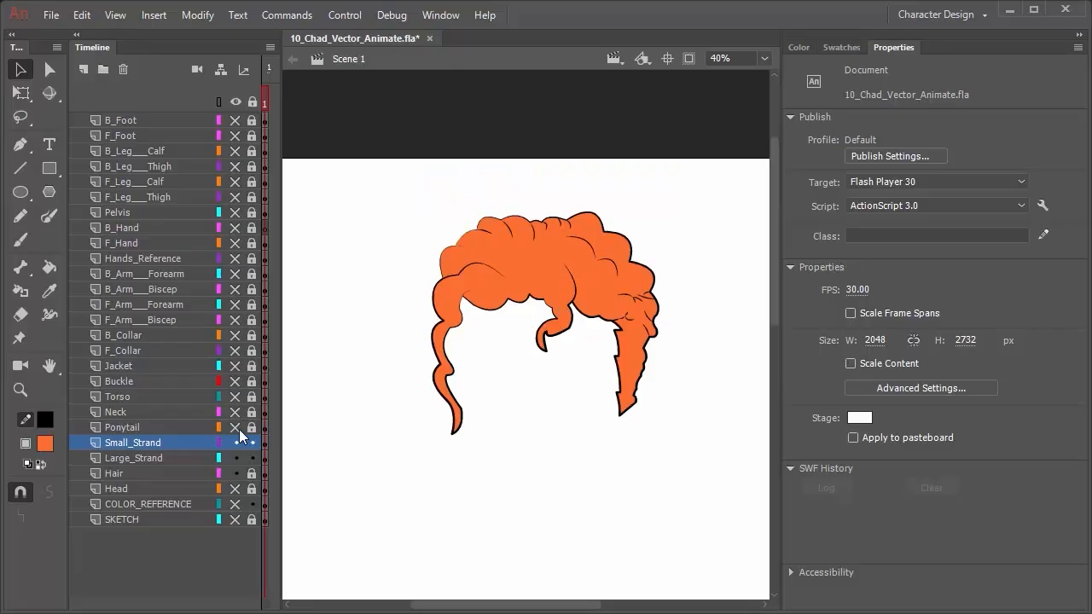
Show and unlock the Ponytail layer, make it active, and fill the ponytail with the same orange using the Paint Bucket
click(236, 427)
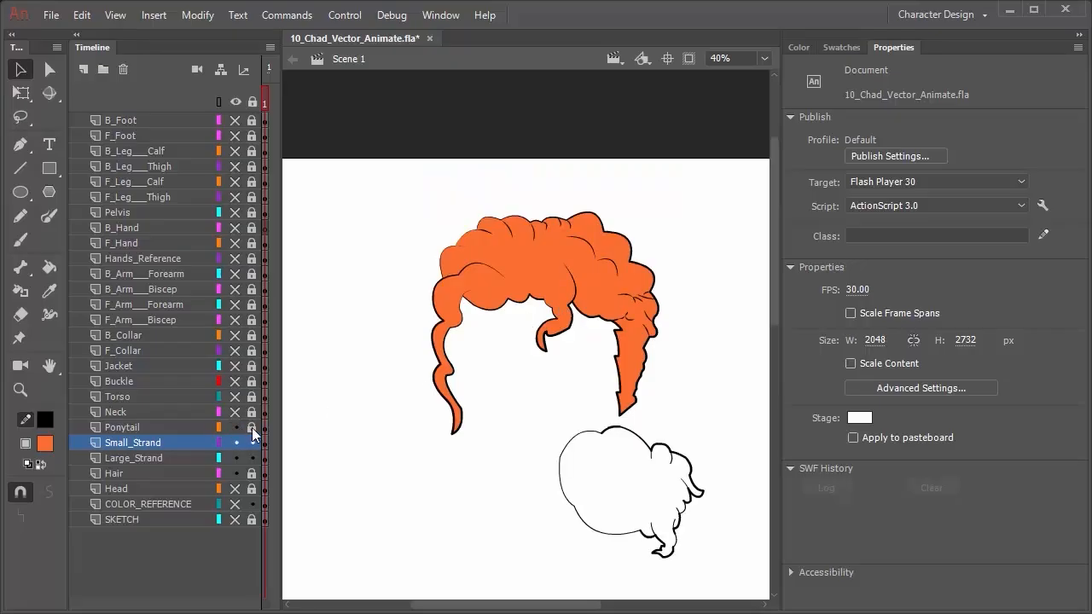
click(252, 428)
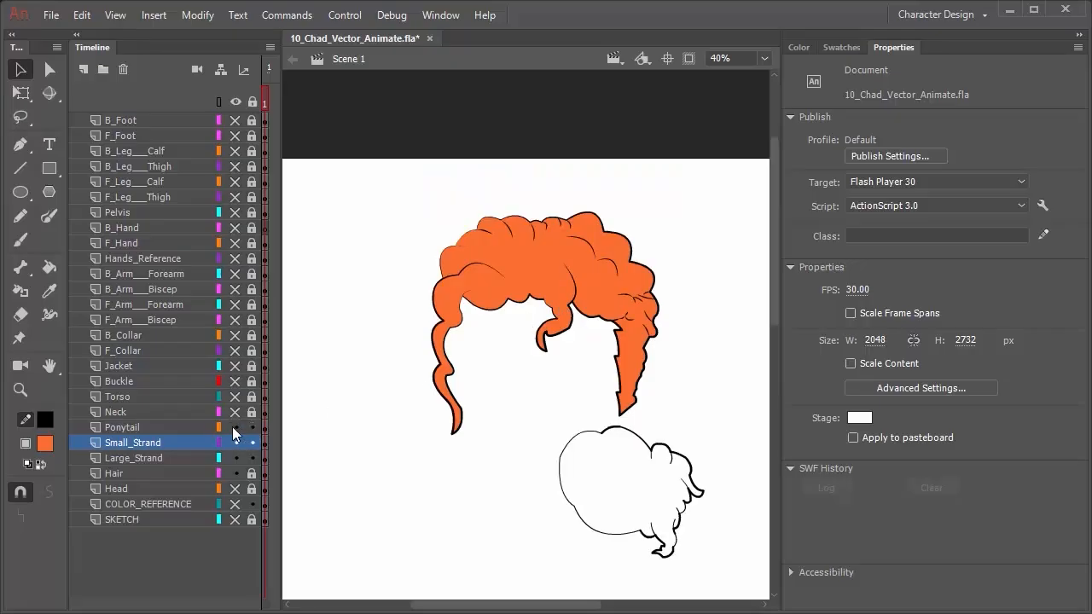
click(161, 427)
key(k)
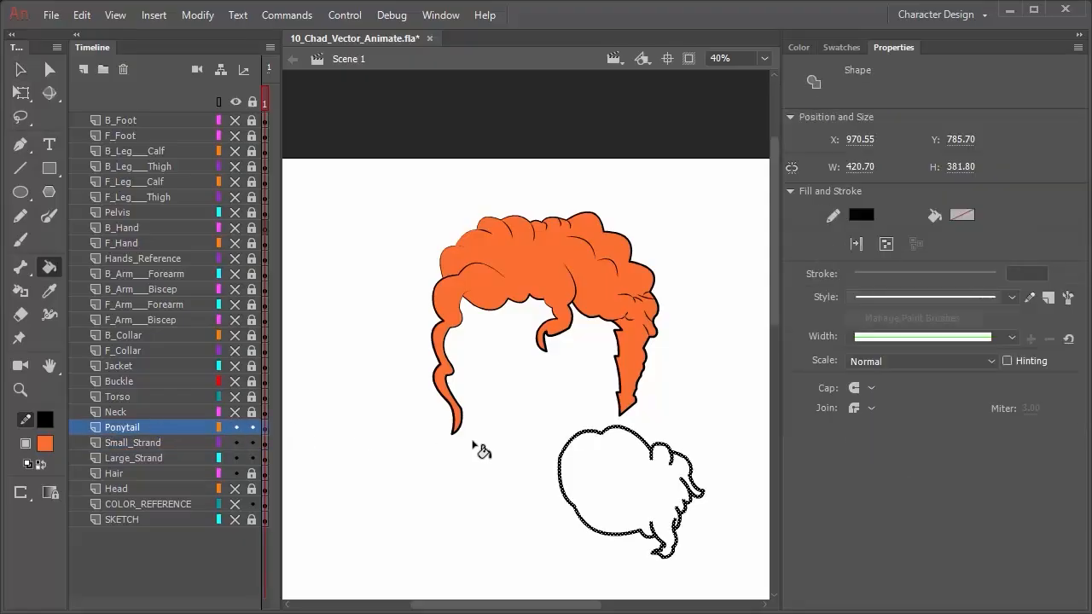
click(612, 471)
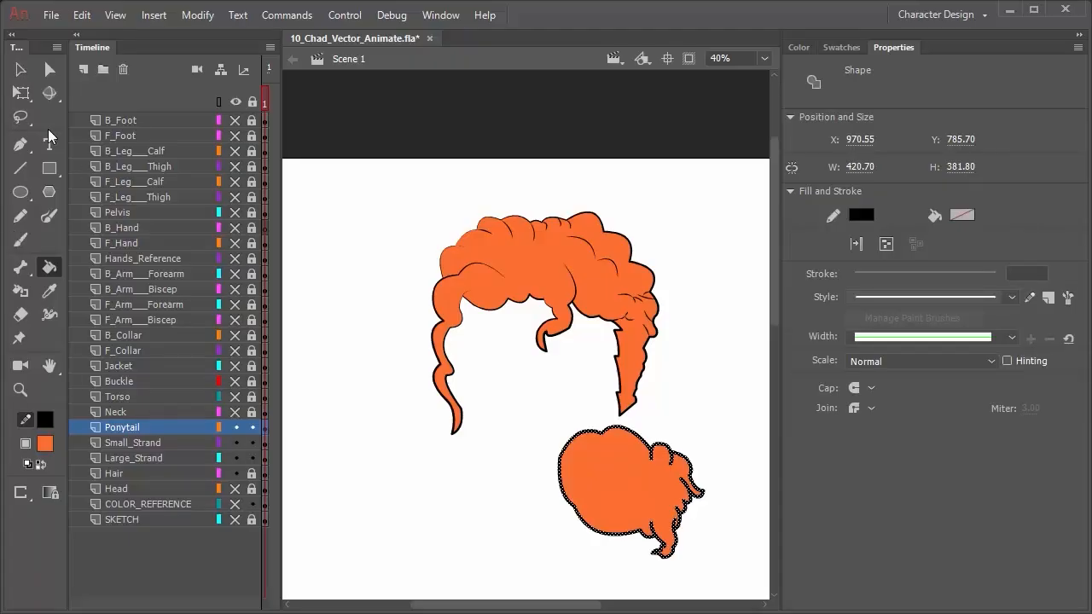
click(20, 69)
click(397, 196)
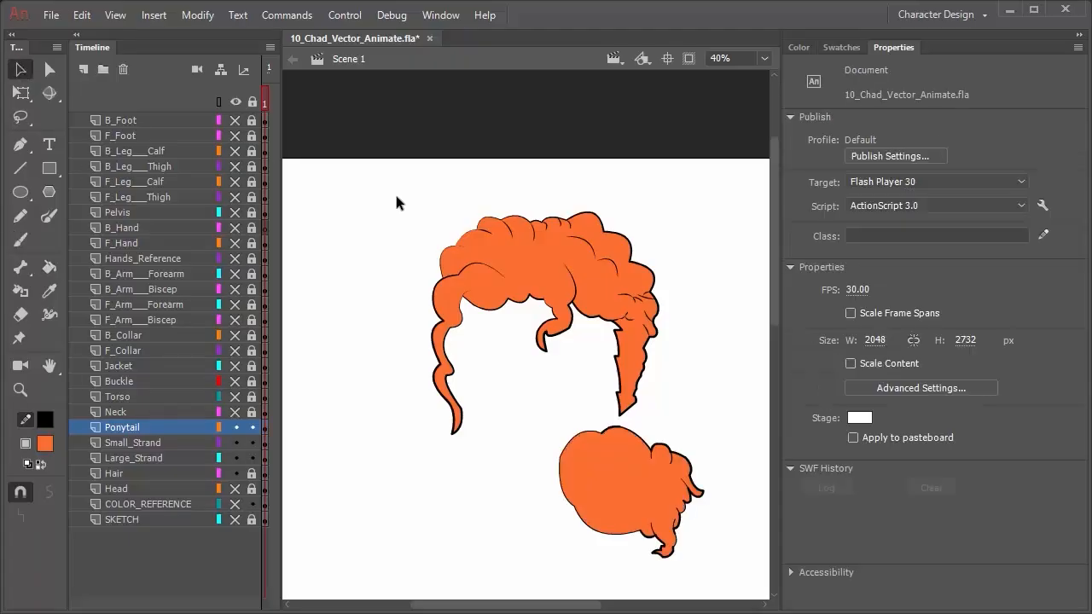
Show the Head layer again, then make Neck the active layer and show and unlock it
click(231, 490)
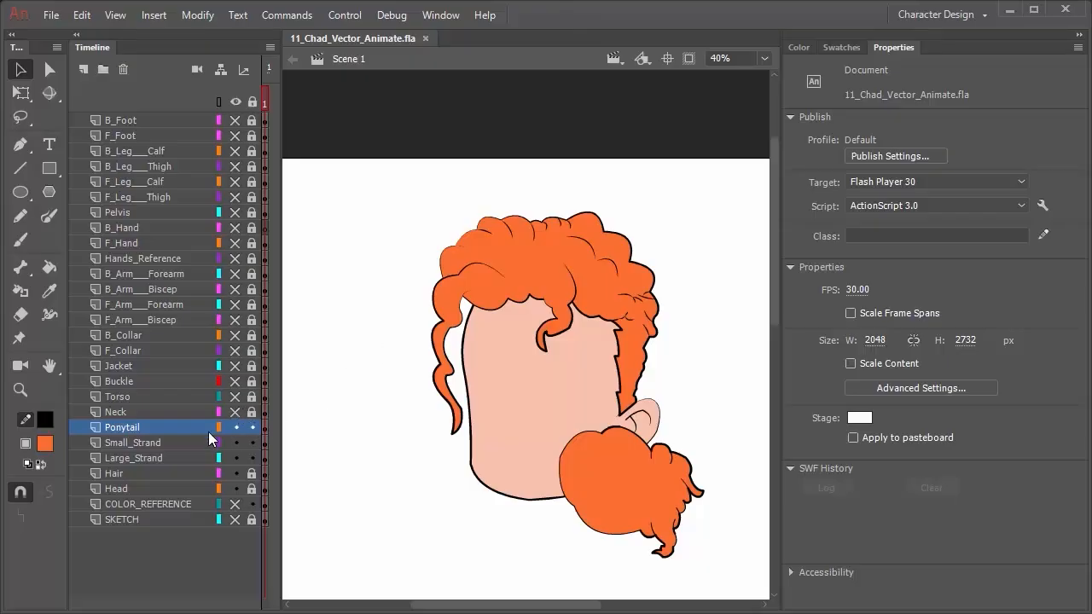
click(126, 412)
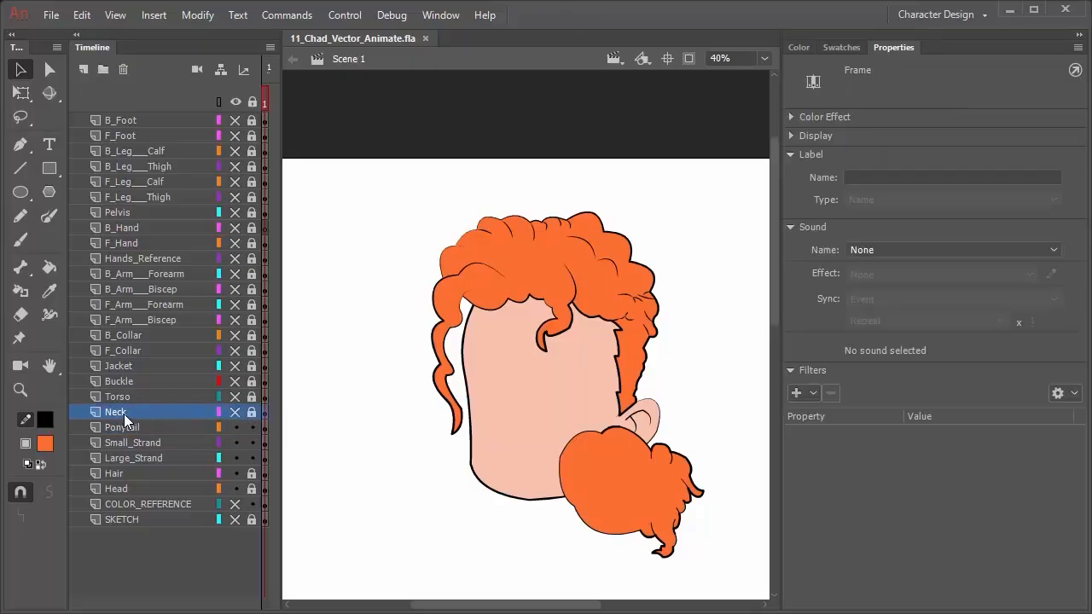
click(234, 412)
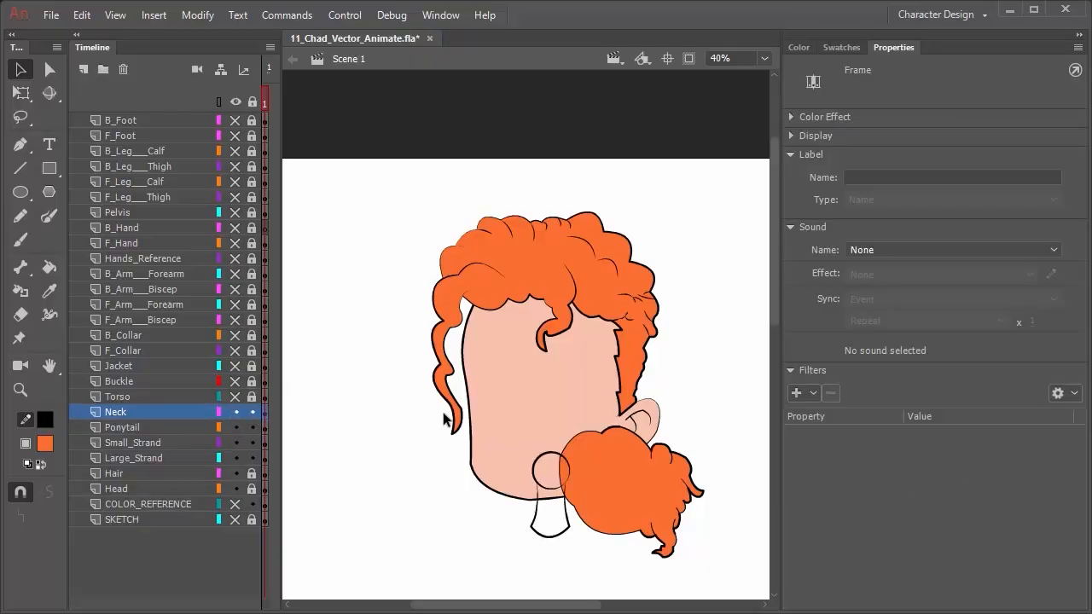
Move the Ponytail layer directly below the Head layer so the ponytail sits behind the head
scroll(444, 418, down, 3)
click(131, 427)
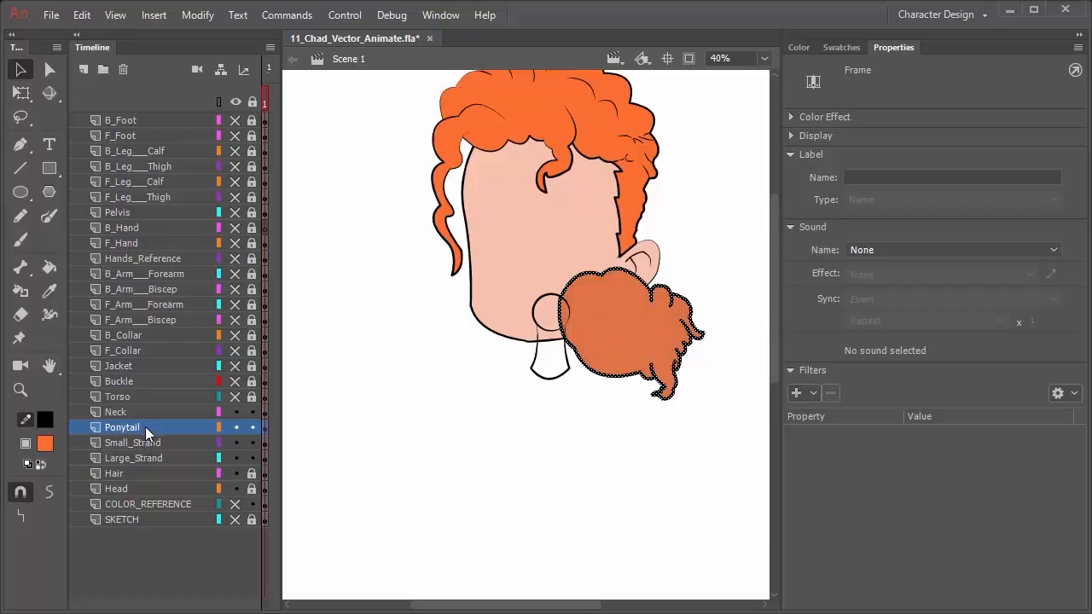
drag(147, 434, 144, 493)
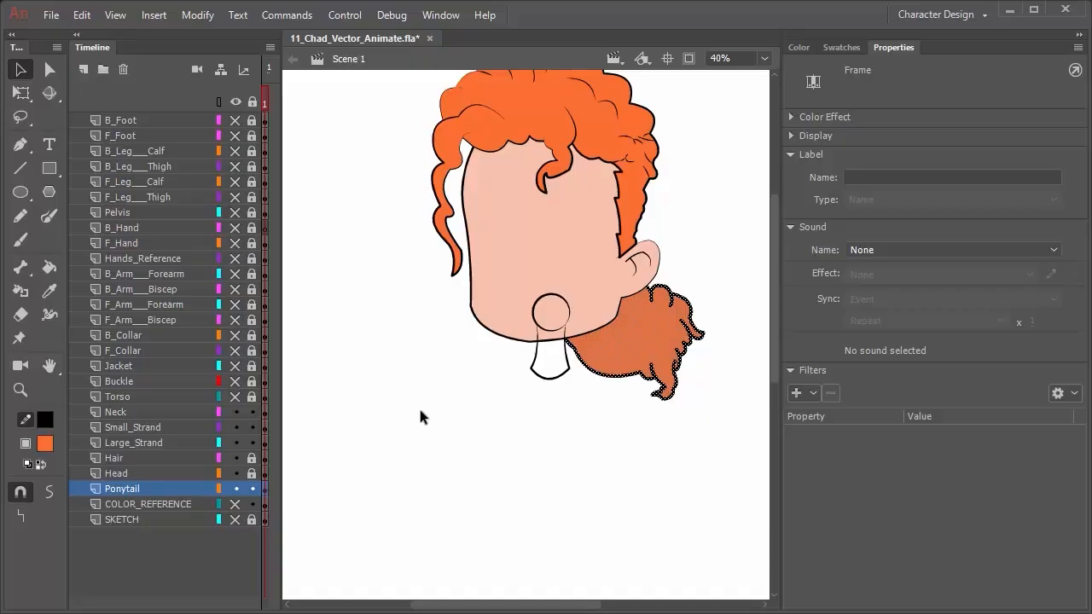
On the Neck layer, sample the face's skin colour with the Eyedropper and fill the neck, checking it with the Head layer briefly hidden
click(131, 413)
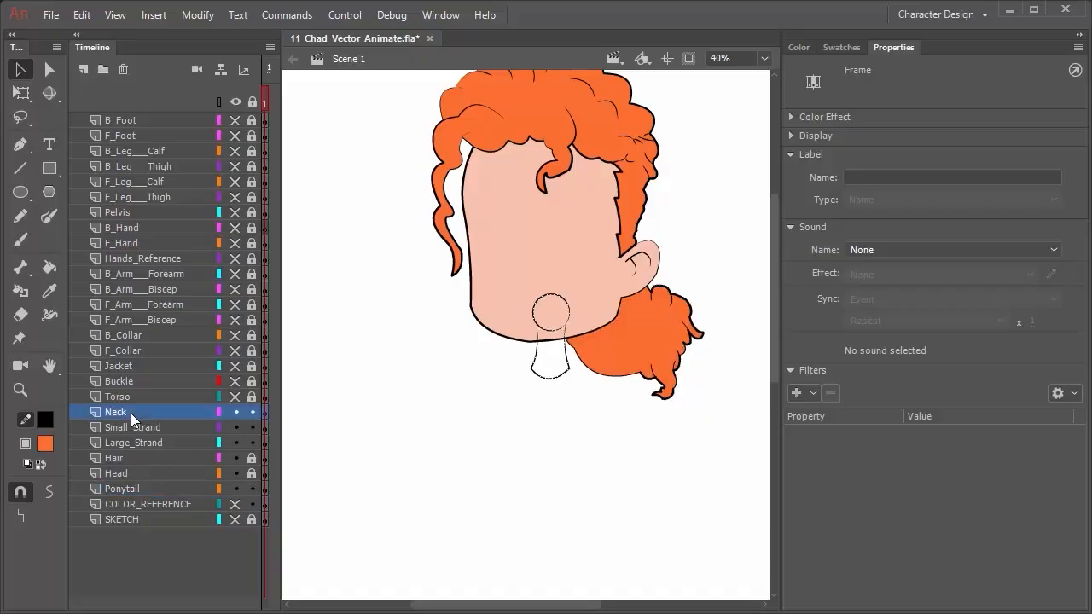
key(i)
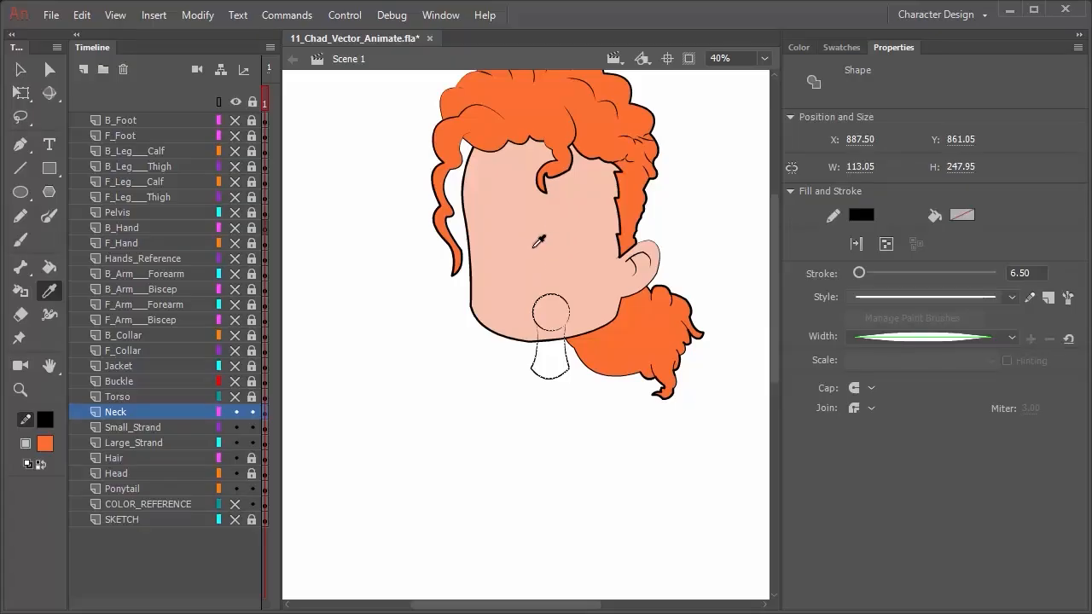
click(541, 242)
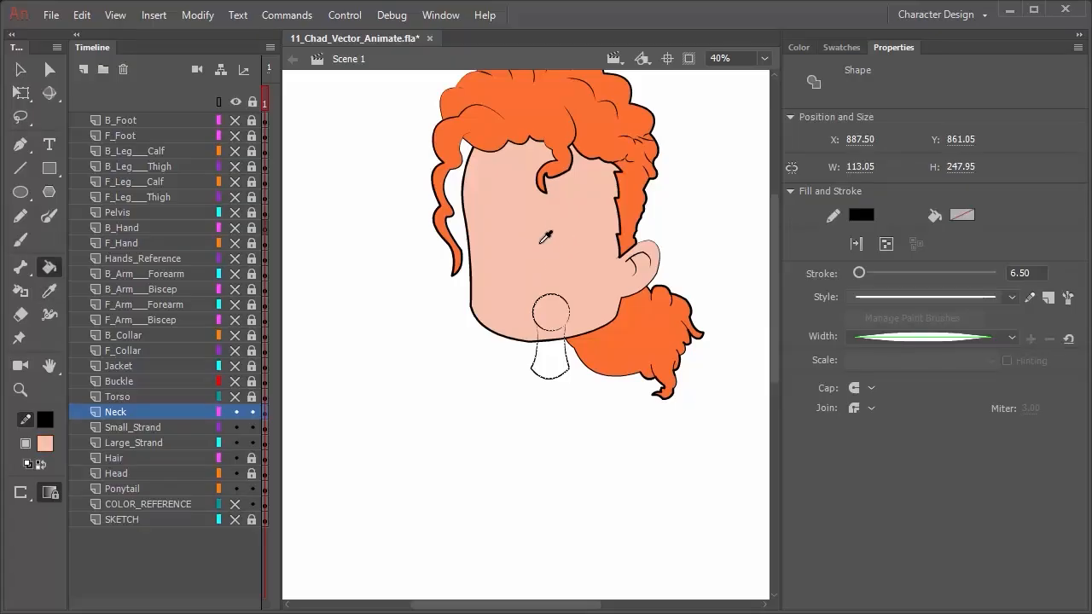
click(559, 371)
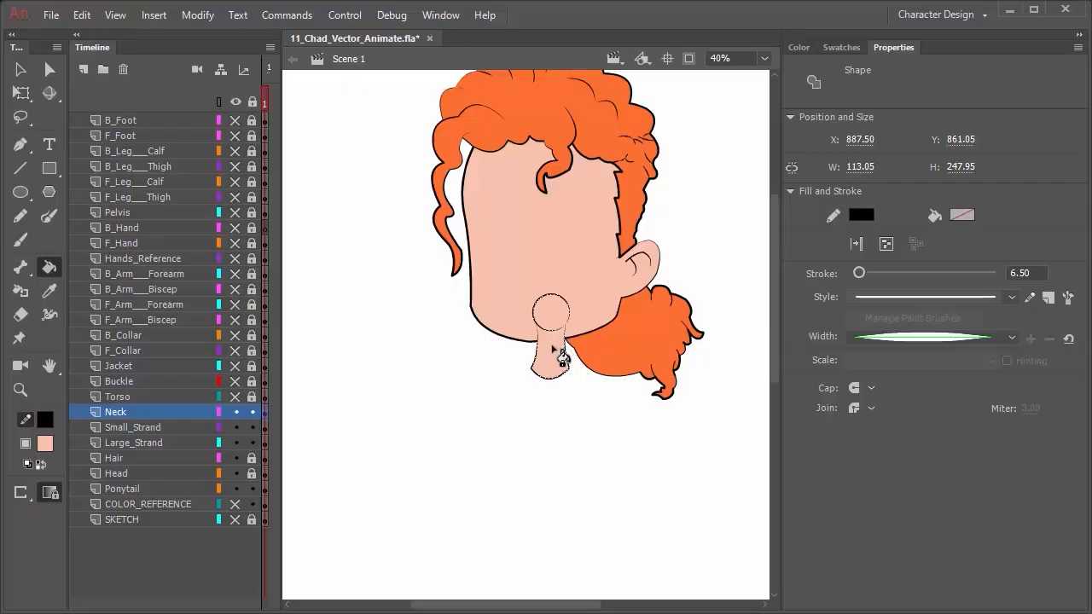
click(236, 474)
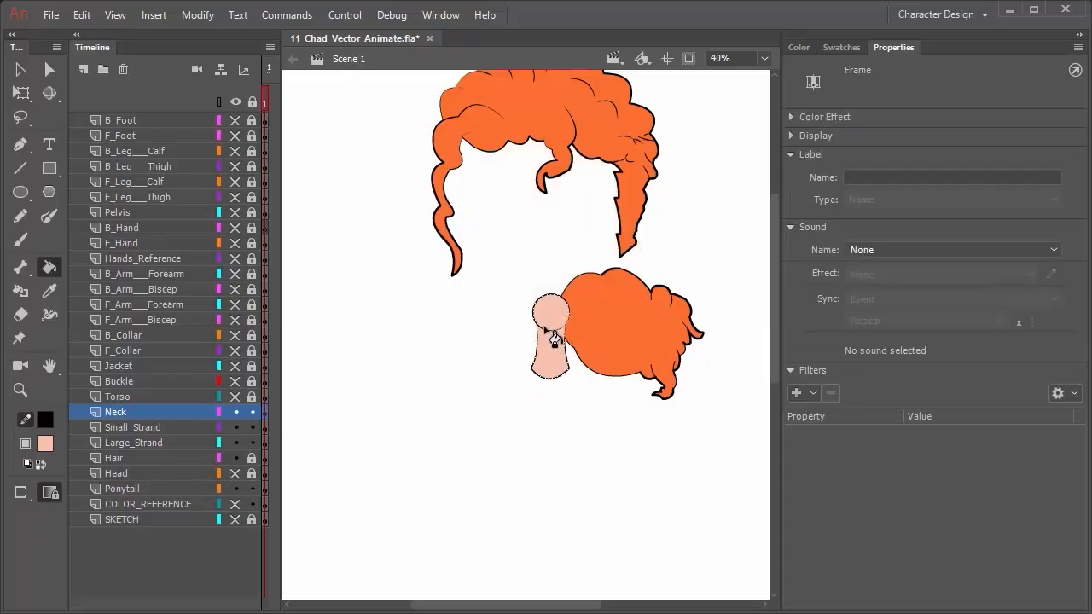
click(235, 473)
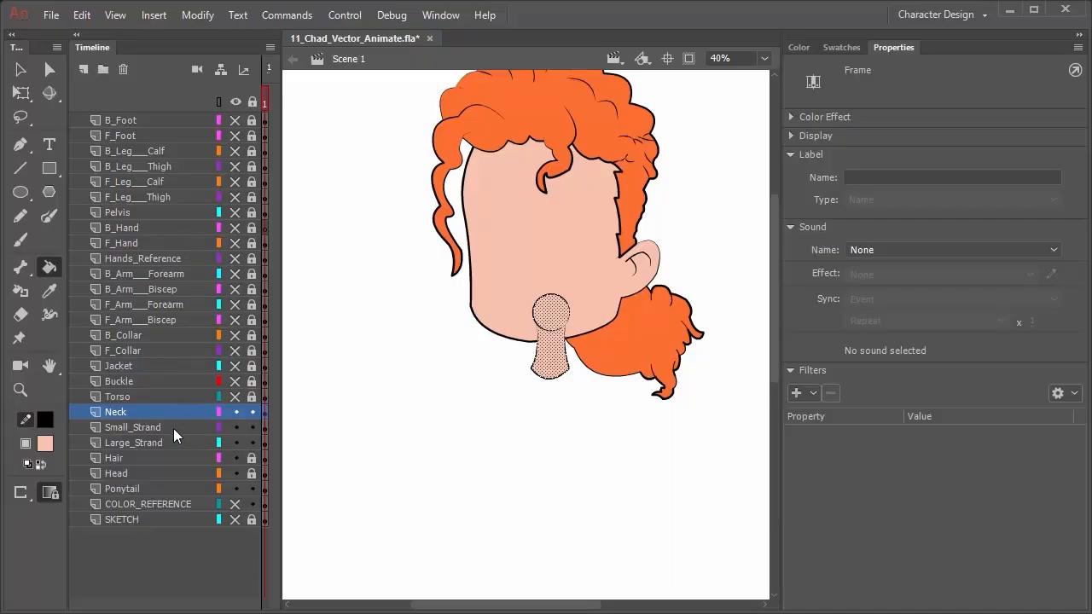
Select the Head, Hair, Large_Strand and Small_Strand layers together and move them above B_Foot to the top of the layer stack
click(144, 489)
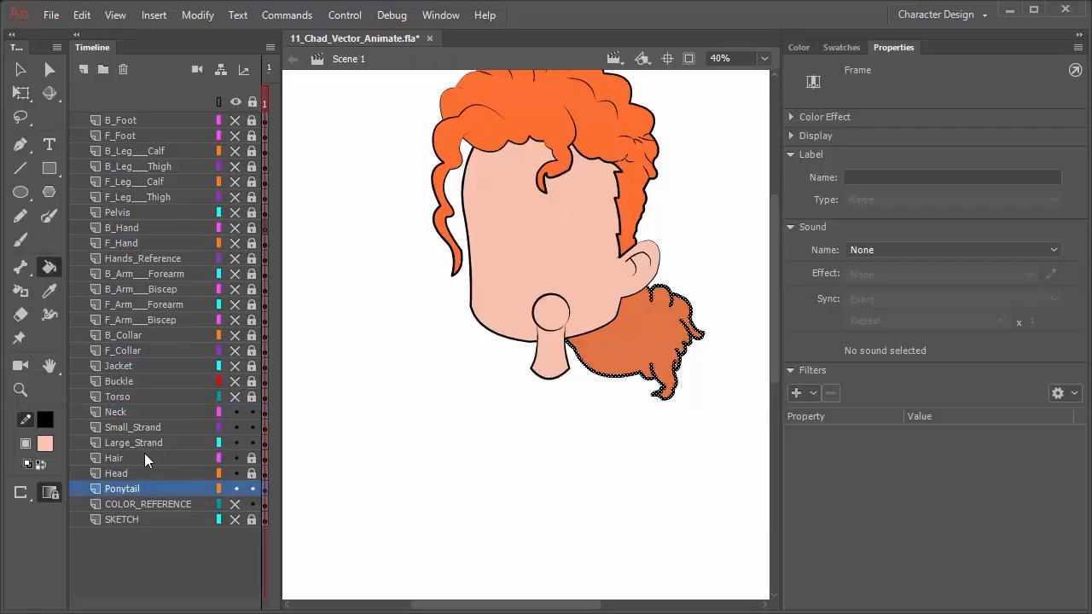
click(119, 477)
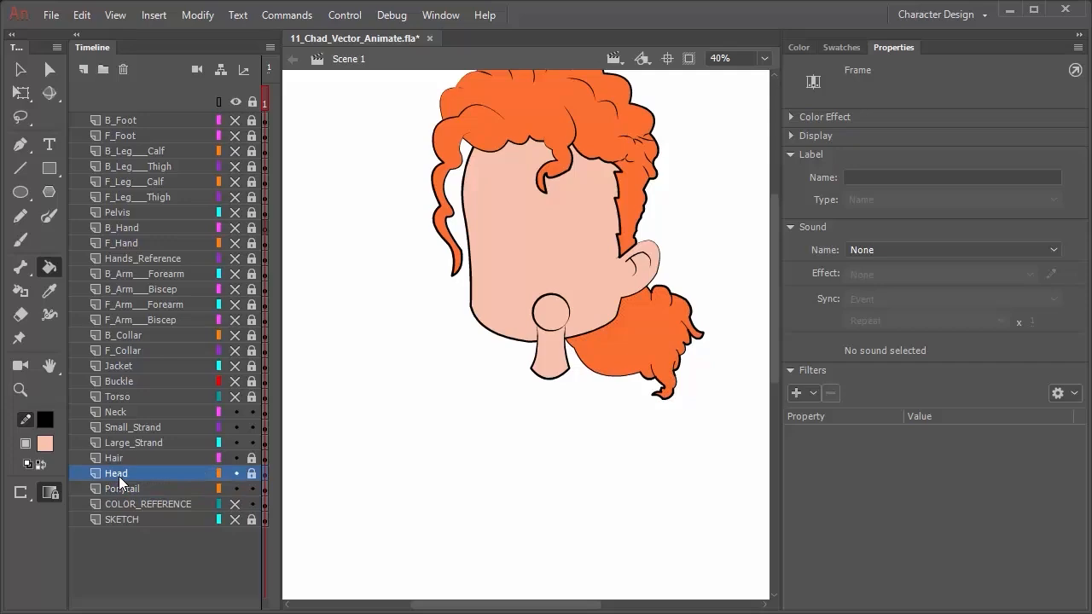
shift+click(139, 429)
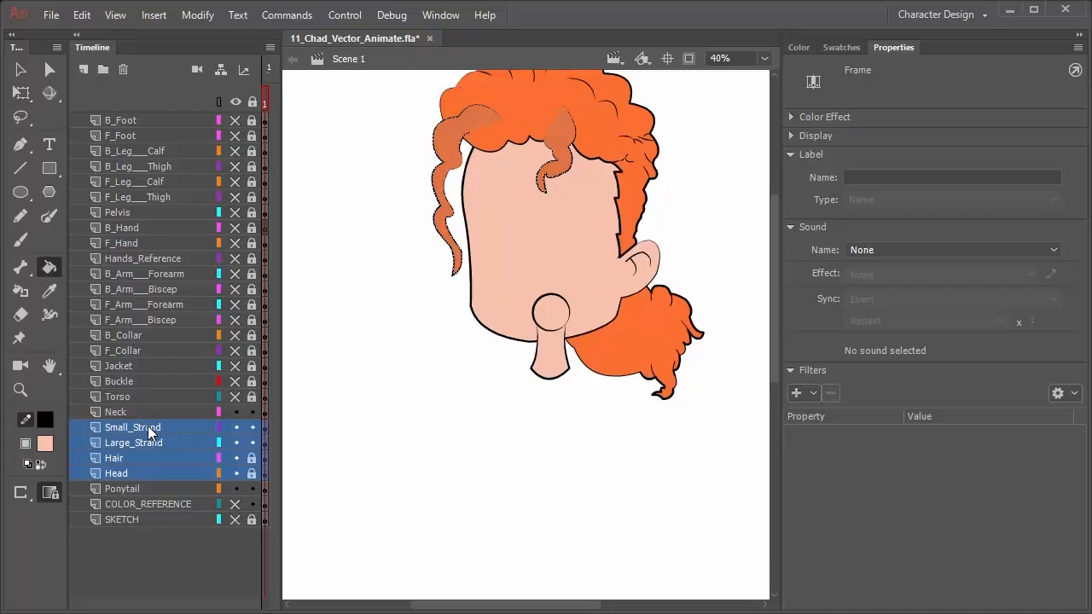
drag(150, 431, 131, 122)
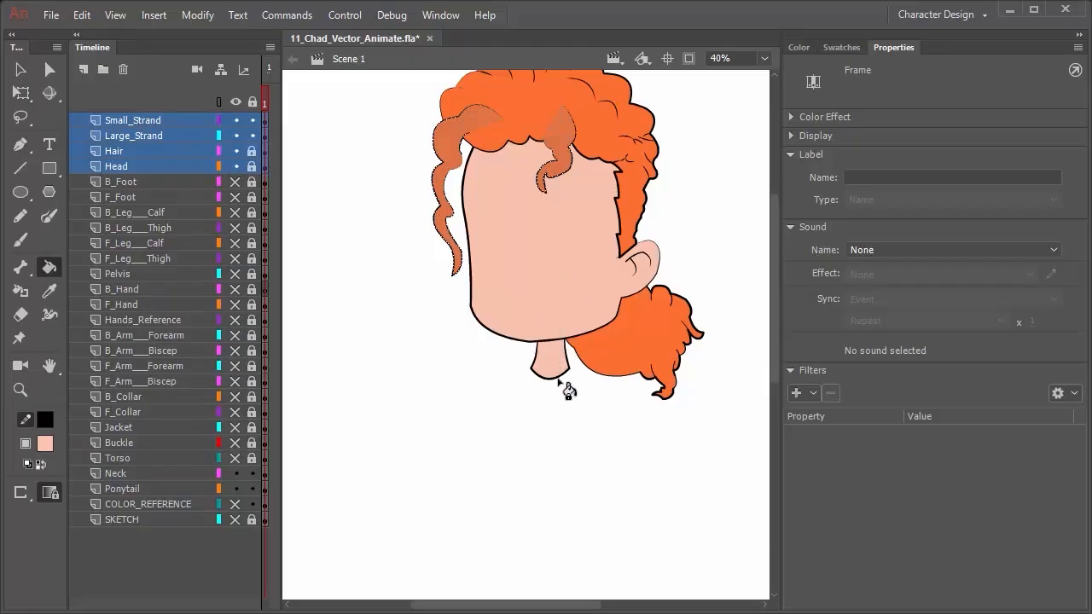
Make Torso the active layer, then show and unlock it
click(128, 458)
click(119, 473)
click(124, 459)
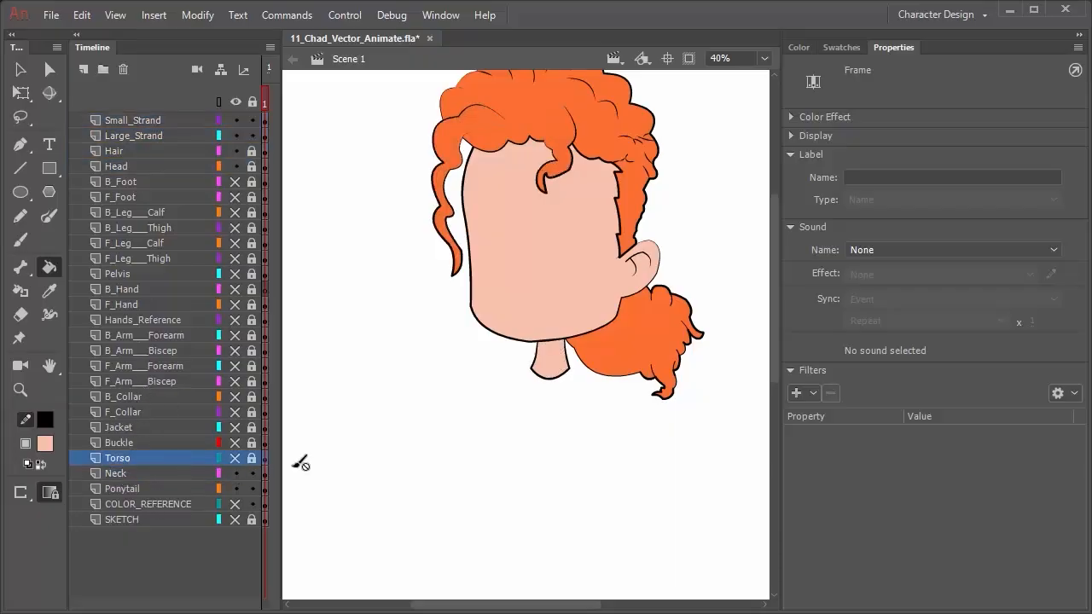
click(235, 458)
click(252, 459)
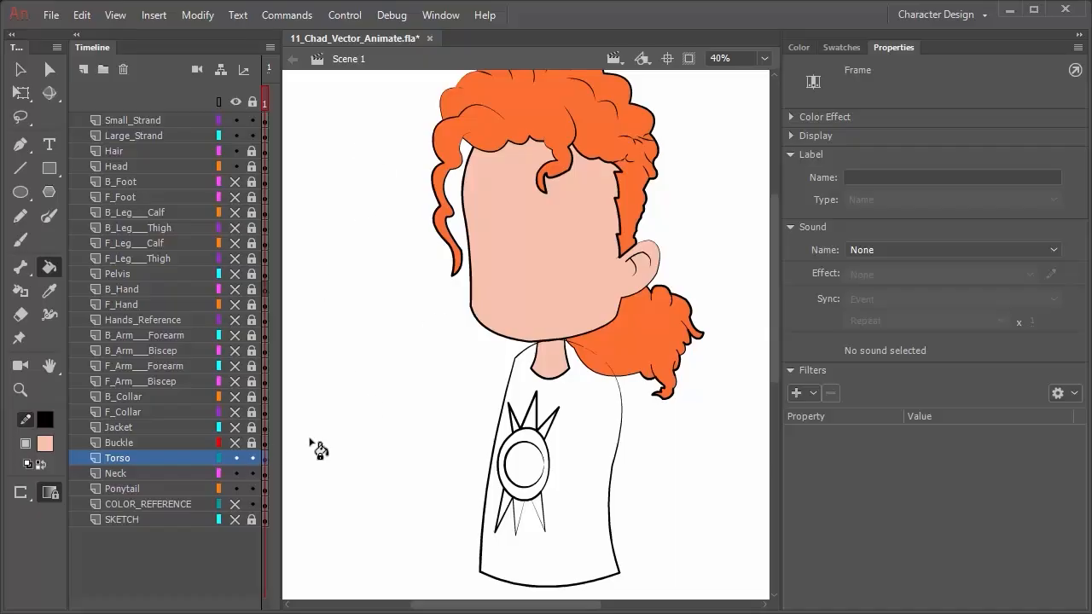
Show the COLOR_REFERENCE layer and sample the light blue of the bright red-jacketed character's shirt with the Eyedropper
click(235, 503)
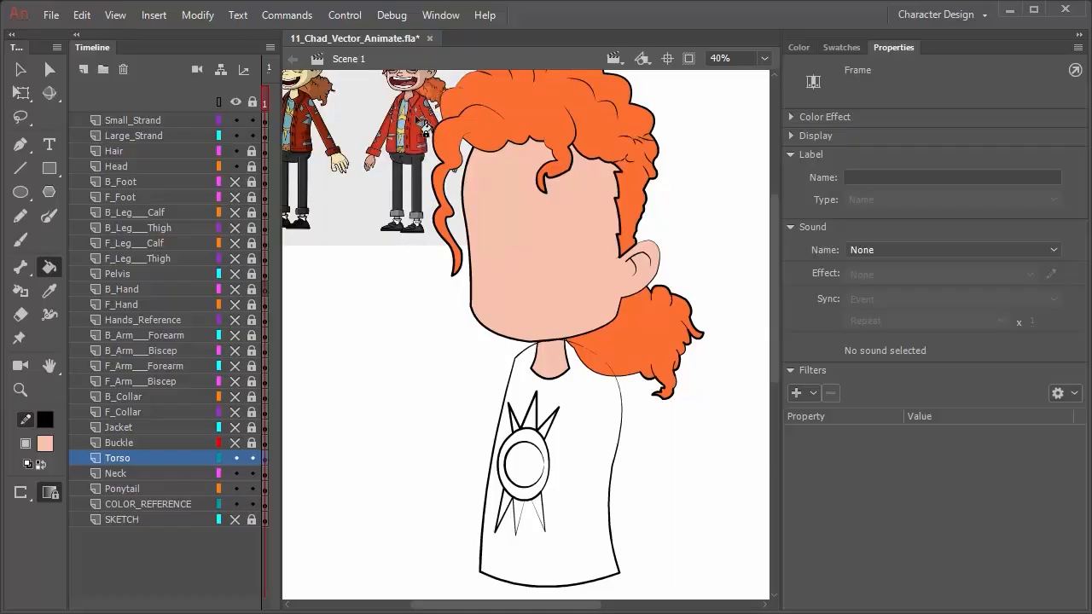
scroll(417, 124, down, 2)
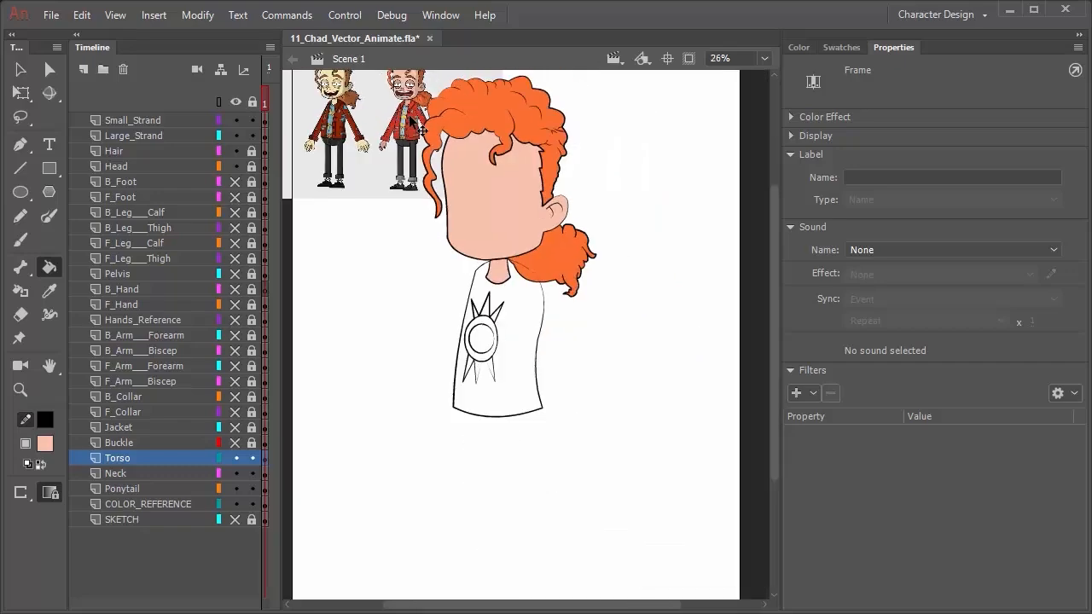
scroll(418, 126, up, 6)
drag(327, 141, 487, 246)
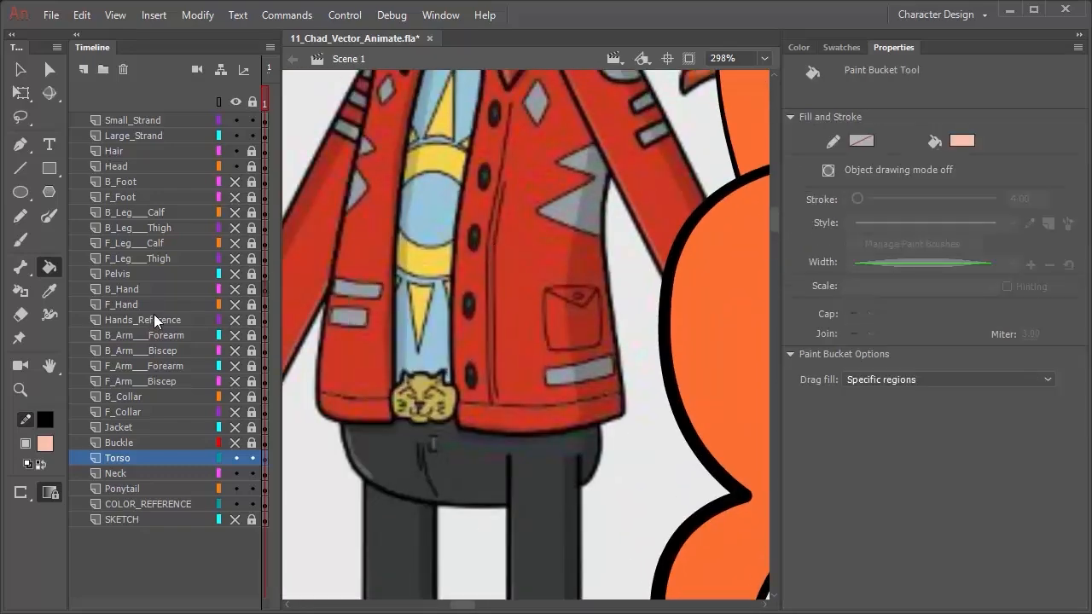
key(i)
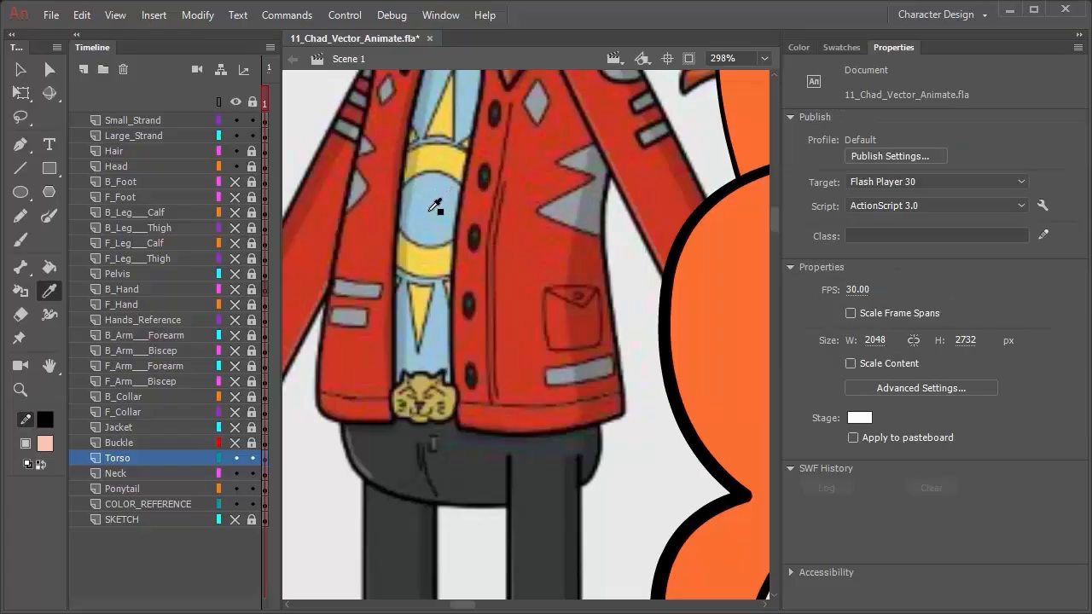
click(445, 220)
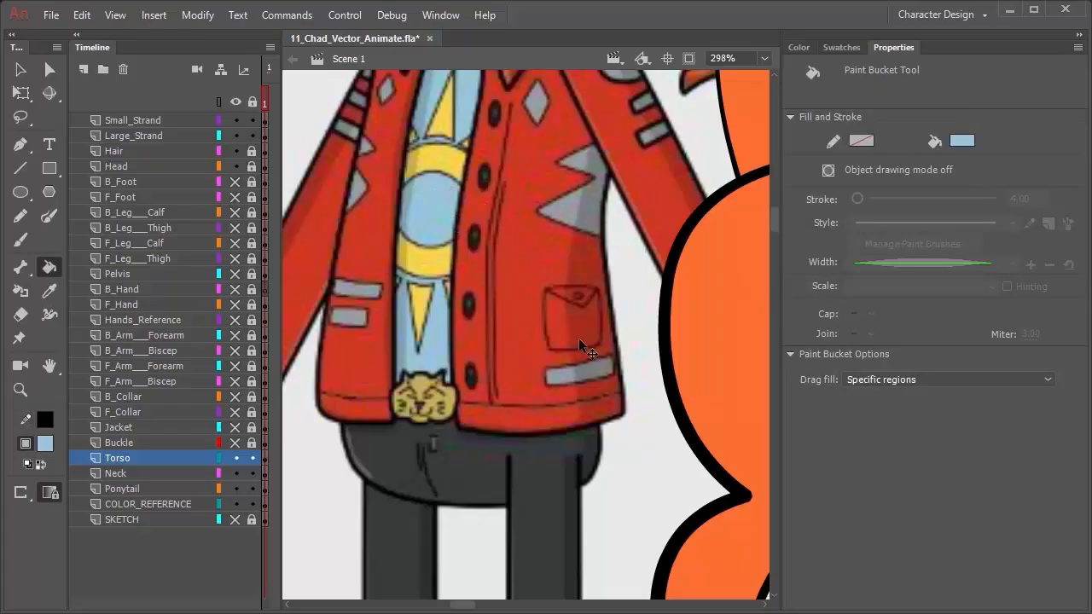
Fill the torso's shirt area and the inner circle of its sun emblem with the sampled light blue
scroll(633, 374, down, 6)
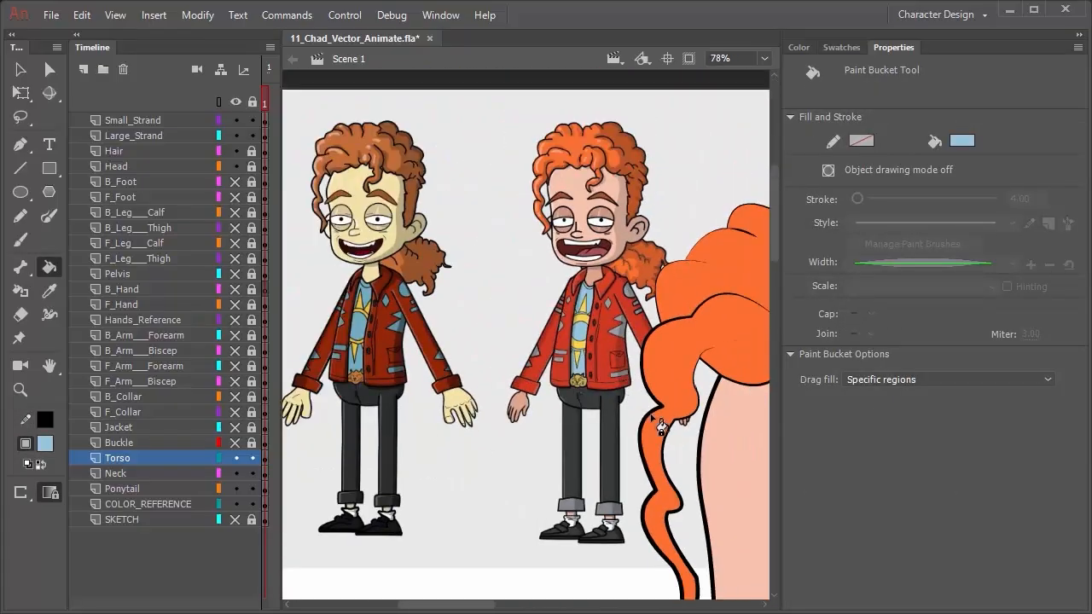
drag(525, 334, 287, 157)
scroll(538, 358, down, 5)
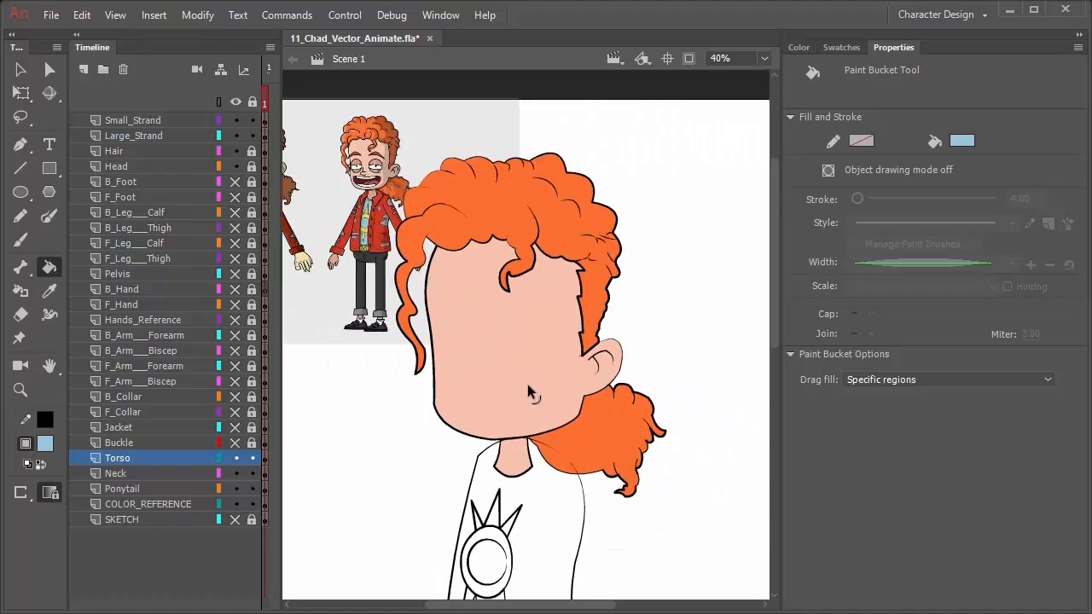
drag(650, 449, 626, 313)
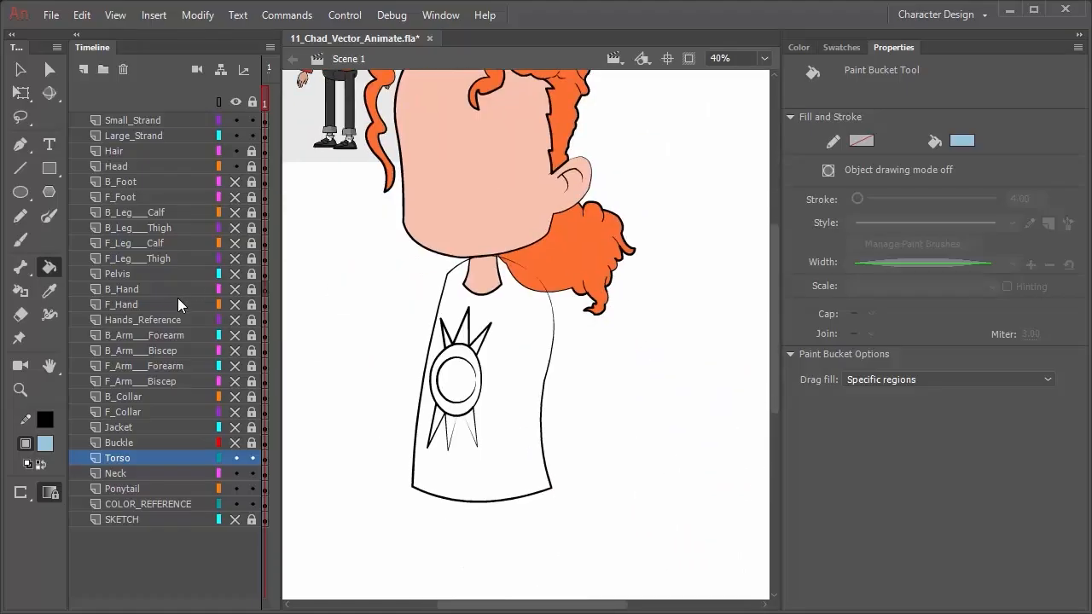
click(515, 365)
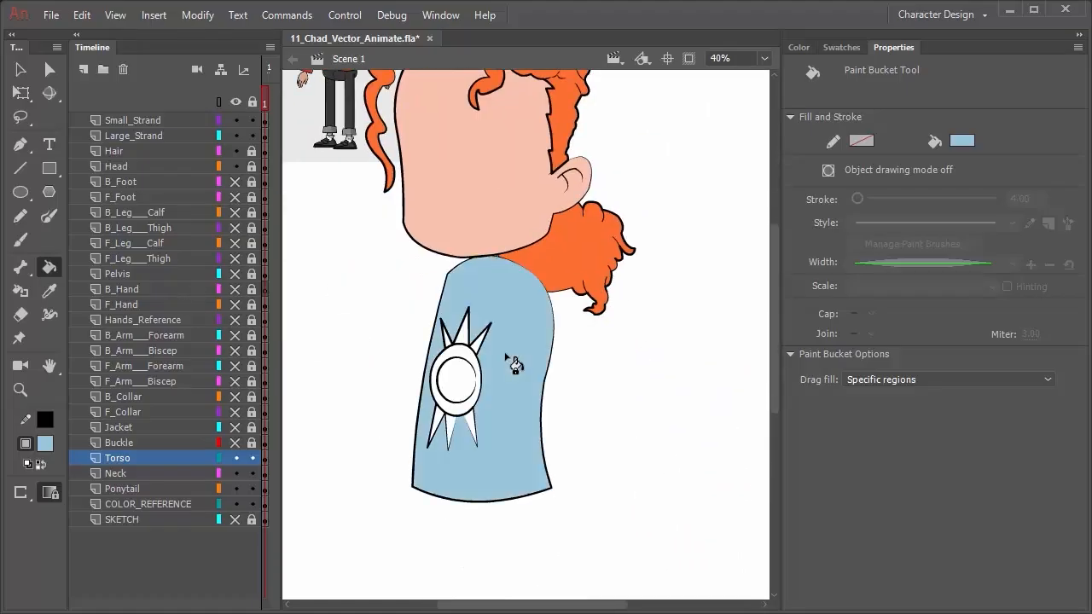
click(460, 391)
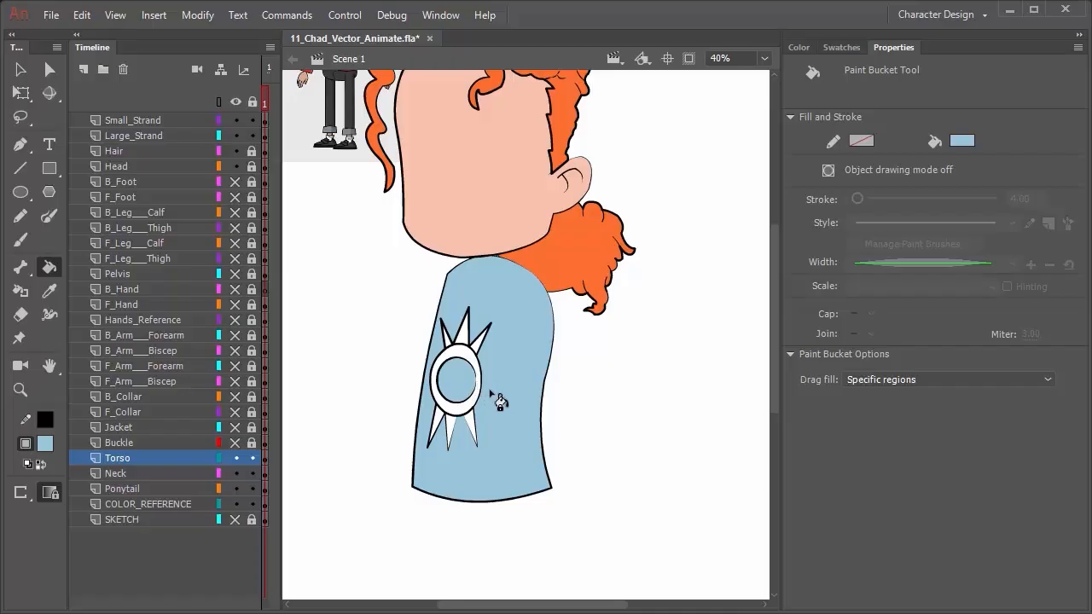
Sample the yellow of the sun emblem on the bright red-jacketed reference character's shirt with the Eyedropper
drag(444, 290, 611, 568)
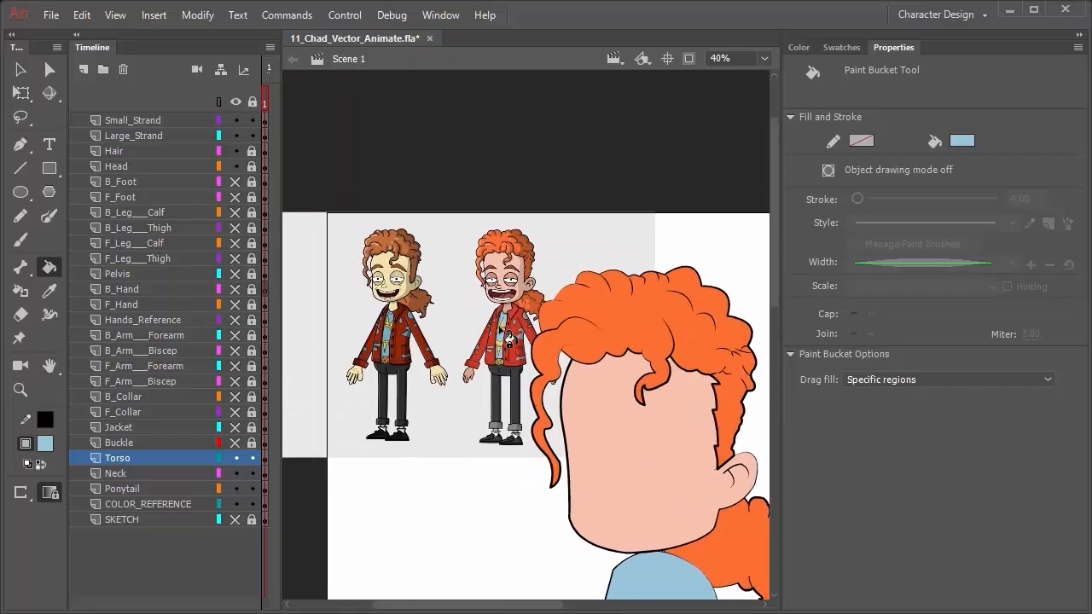
scroll(503, 332, up, 6)
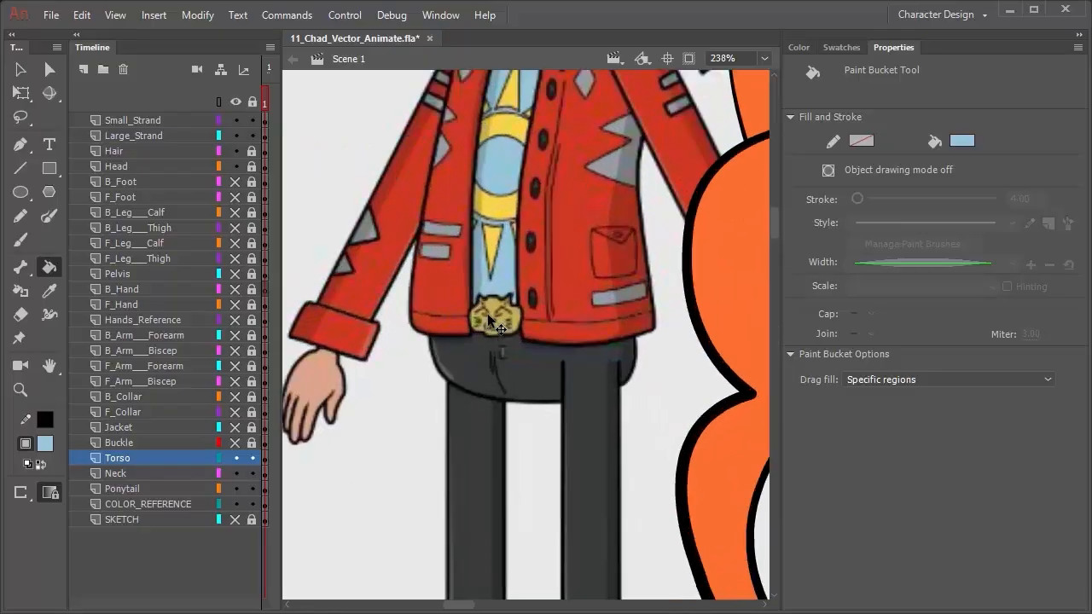
key(i)
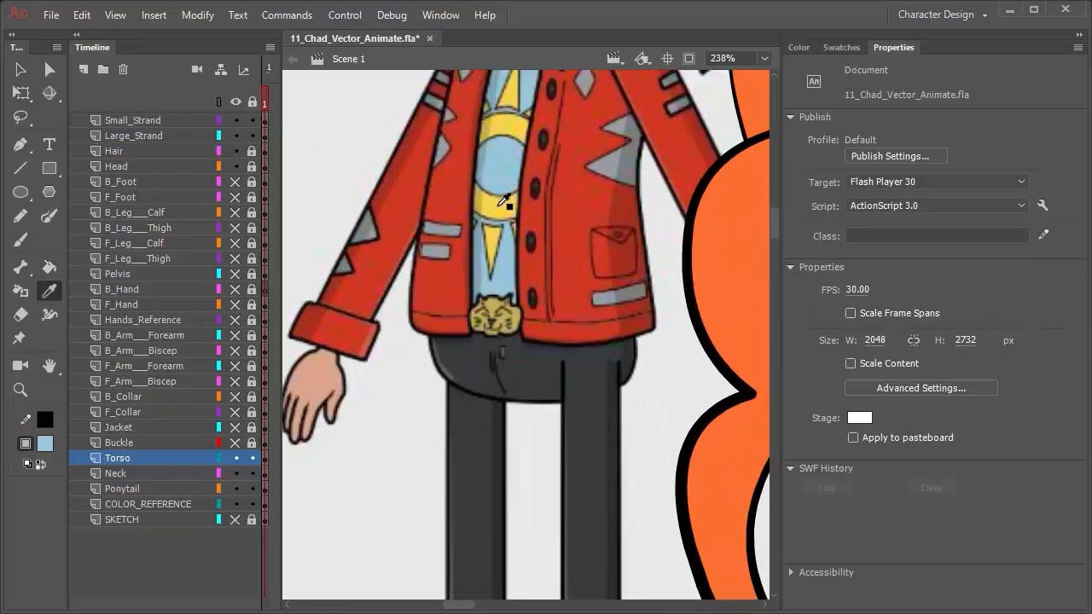
click(505, 203)
scroll(589, 350, up, 2)
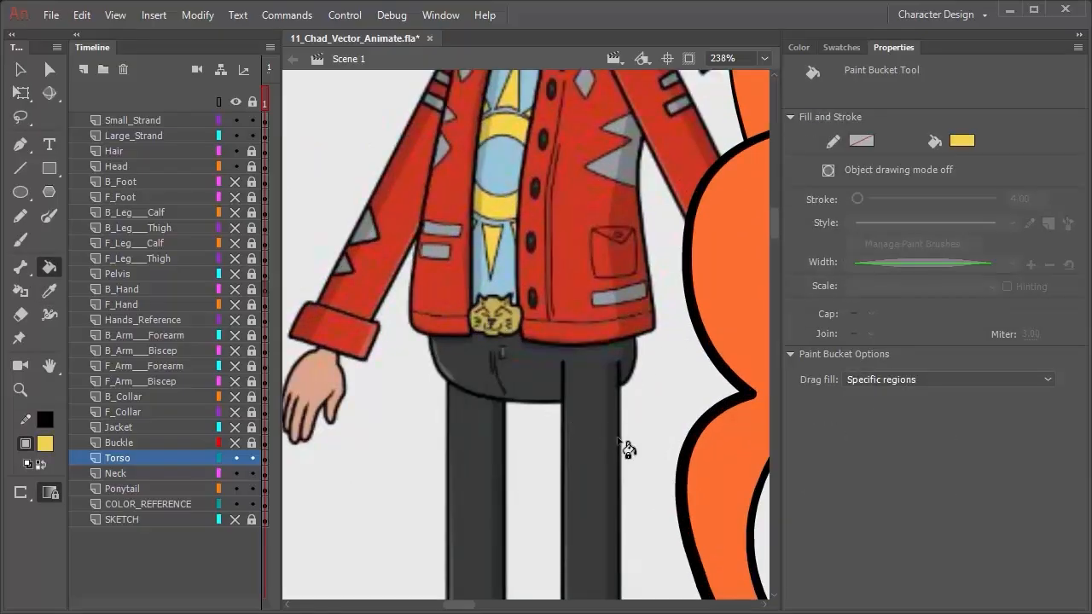
Fill the upper rays, outer ring and lower rays of the torso's sun emblem with the sampled yellow
scroll(626, 447, down, 2)
drag(694, 479, 219, 128)
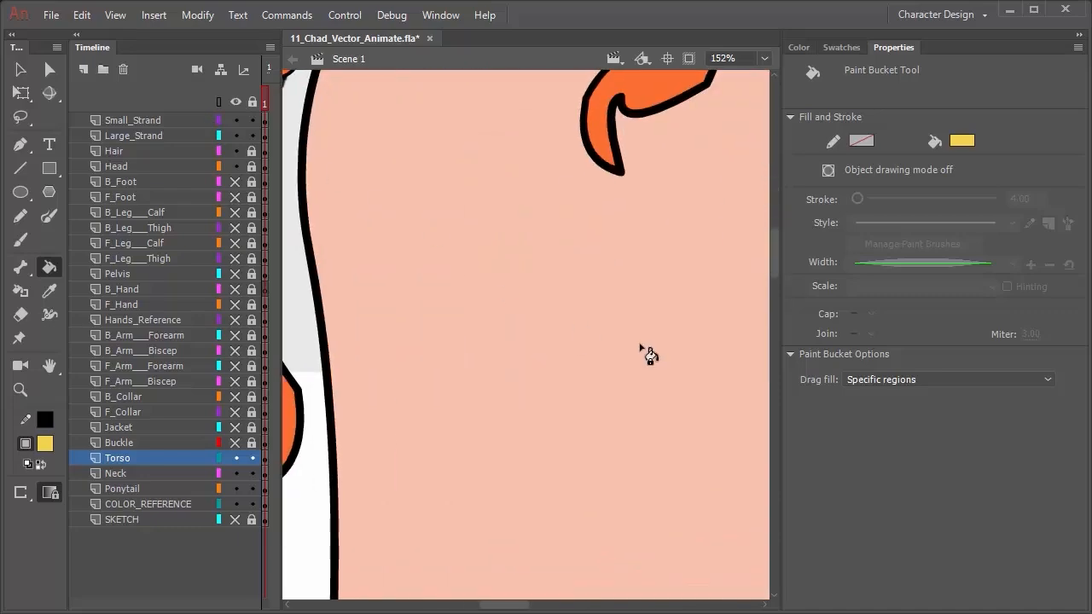
scroll(650, 379, down, 2)
drag(714, 529, 561, 293)
scroll(592, 324, down, 3)
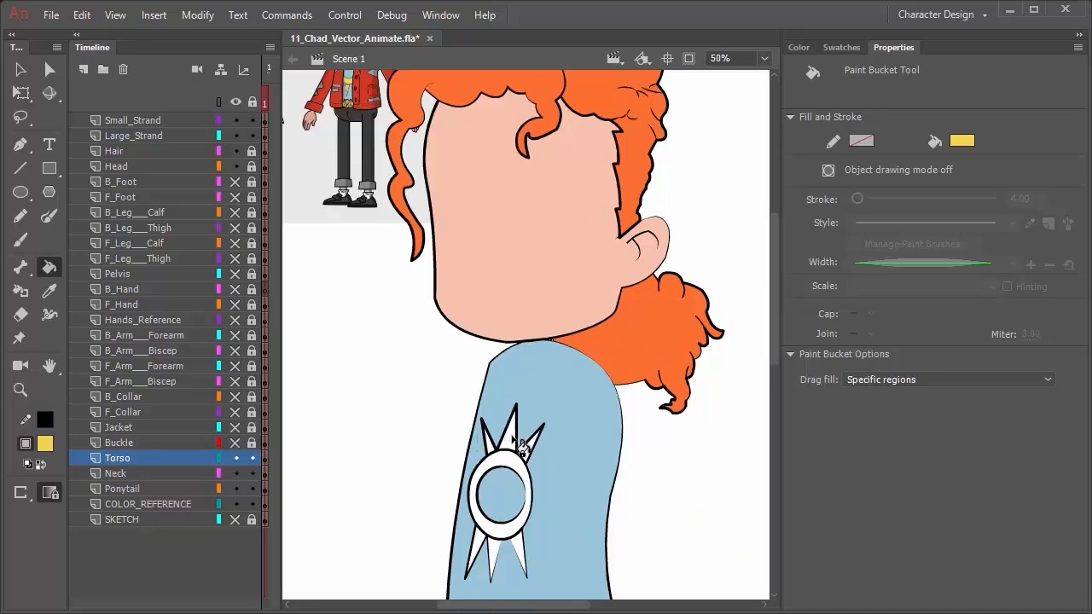
click(509, 437)
click(531, 441)
click(493, 443)
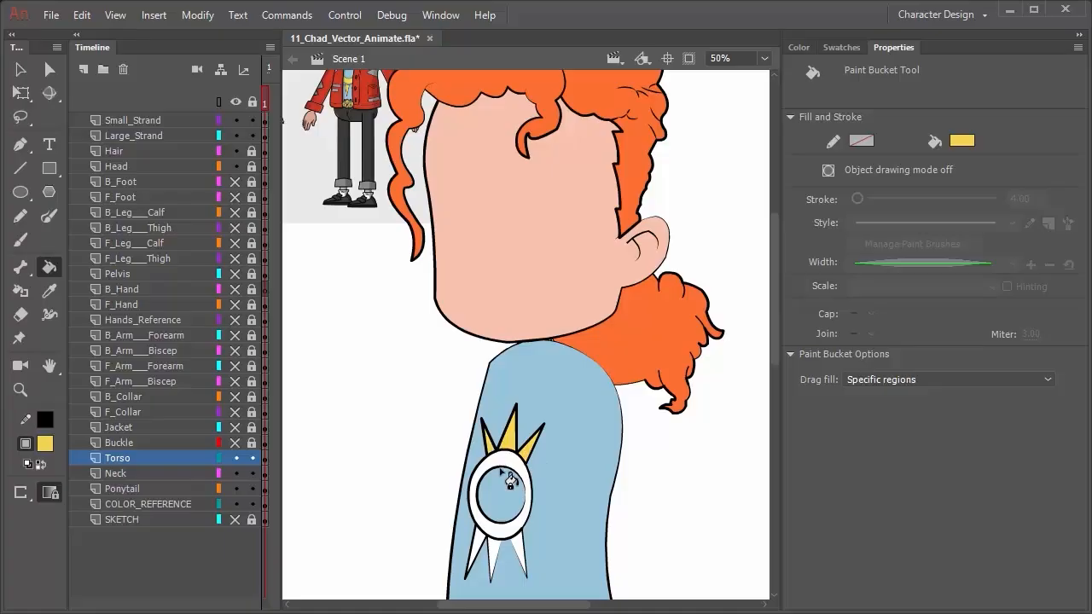
click(510, 478)
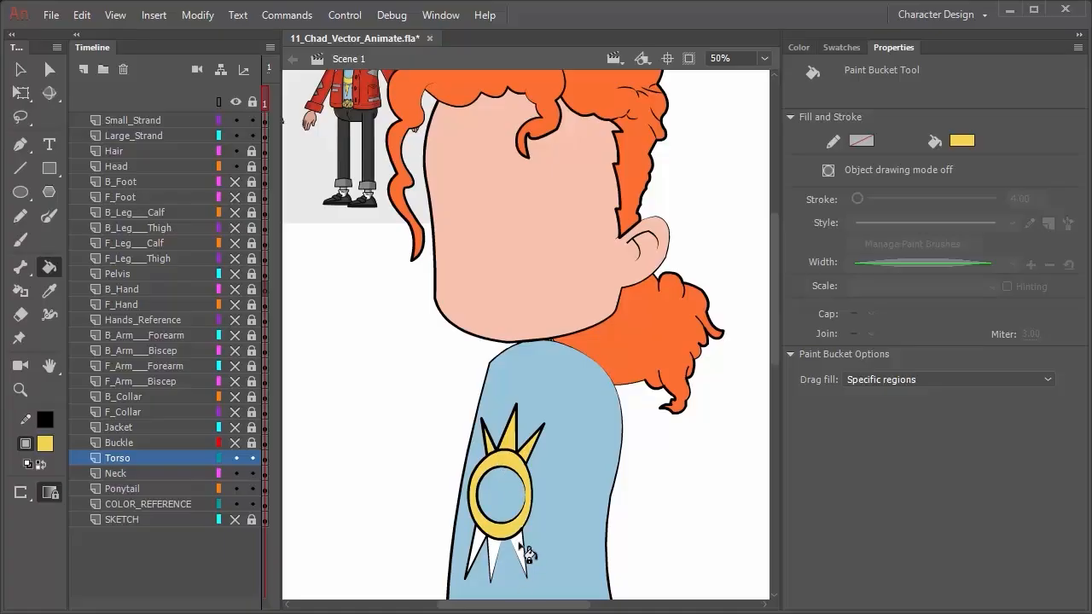
click(523, 557)
click(502, 556)
click(483, 554)
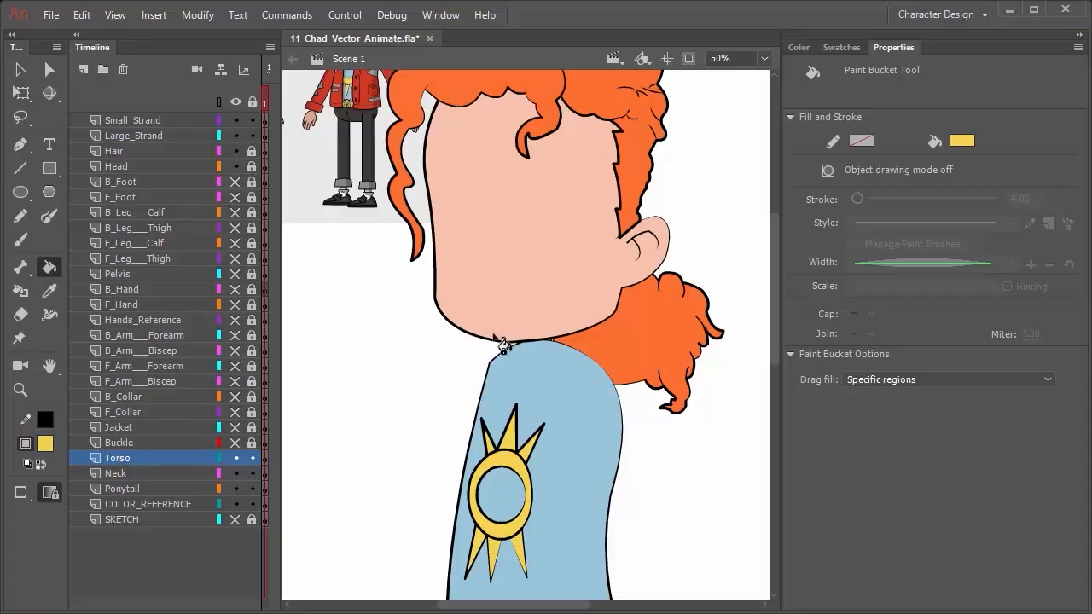
Move the Torso layer below the Neck layer so the neck sits in front of the shirt
scroll(504, 342, down, 3)
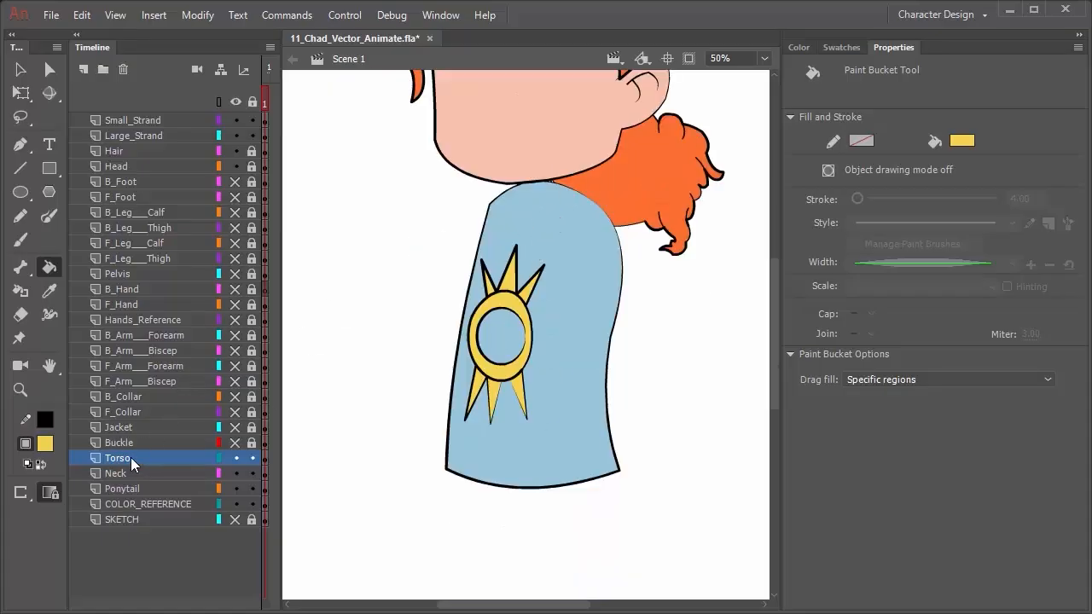
drag(126, 465, 122, 484)
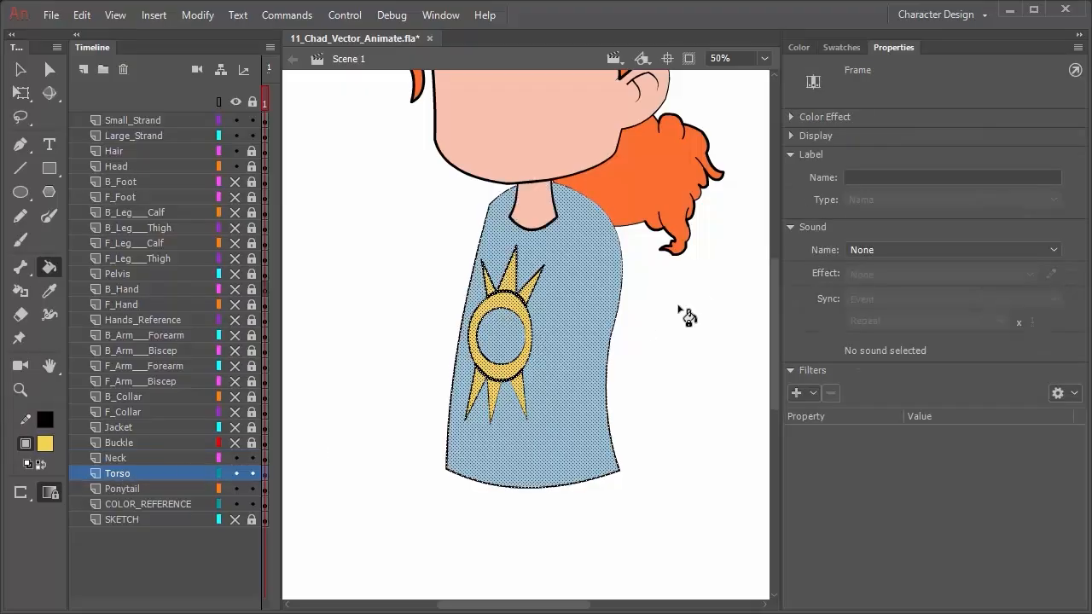
scroll(618, 312, up, 3)
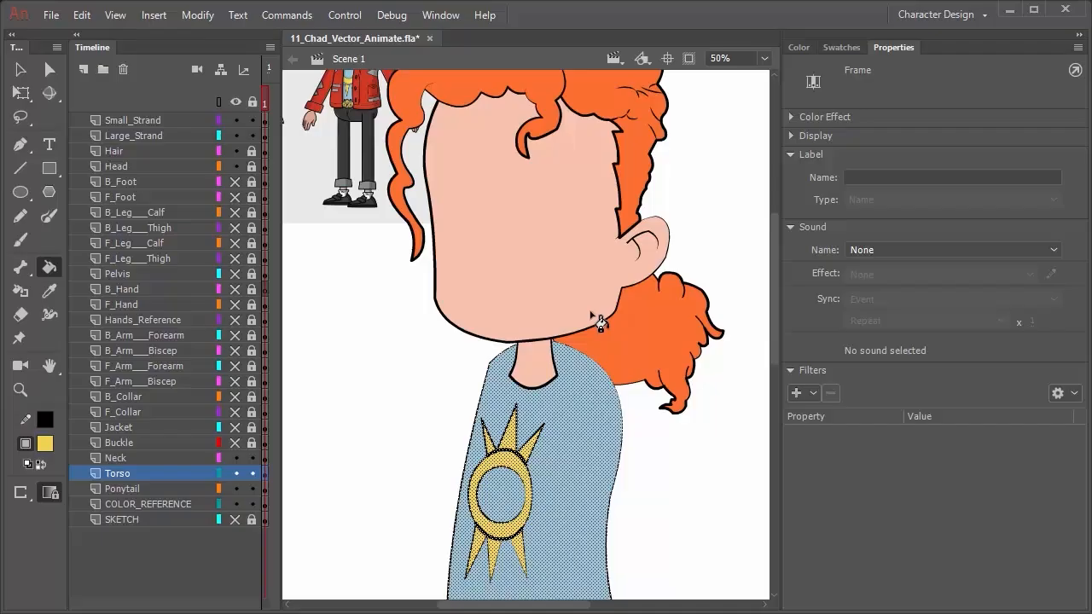
Show and unlock the Buckle layer, and sample the gold of the cat buckle on the bright red-jacketed reference character
click(167, 450)
click(237, 443)
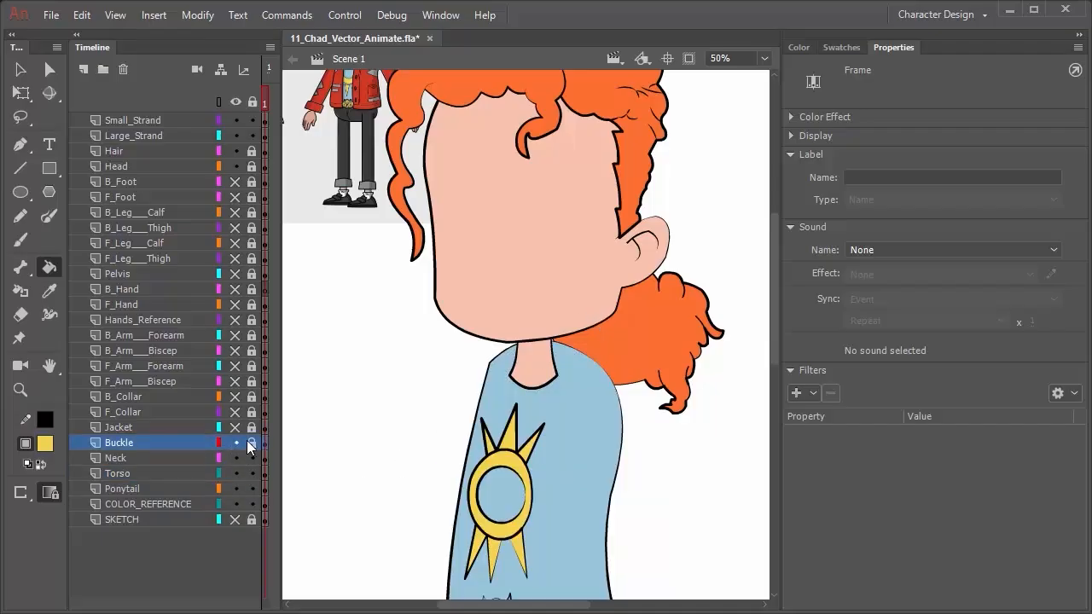
drag(588, 453, 579, 284)
drag(476, 203, 658, 527)
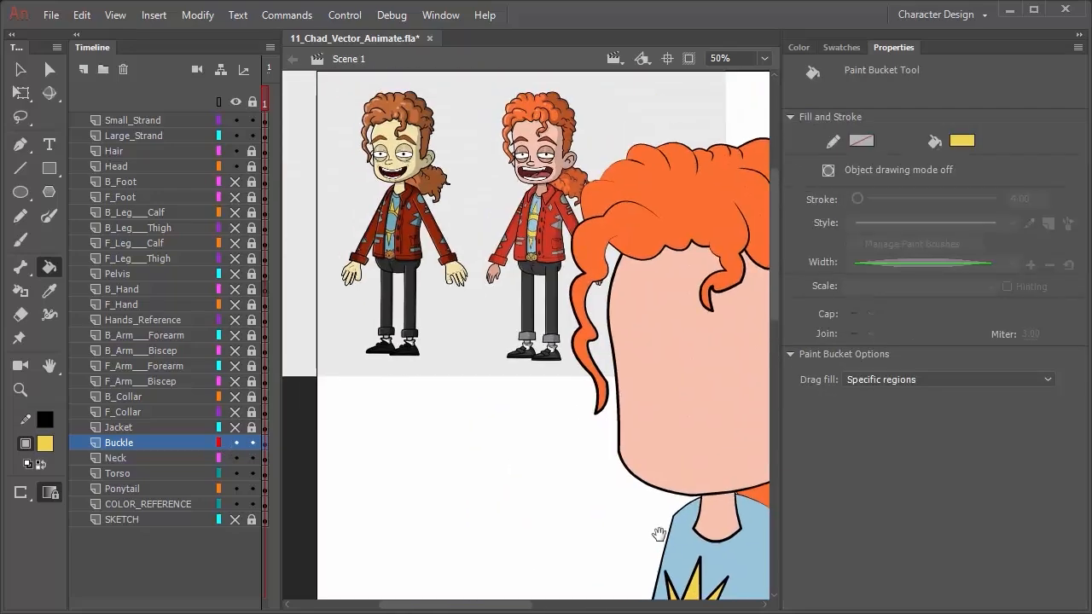
scroll(550, 267, down, 2)
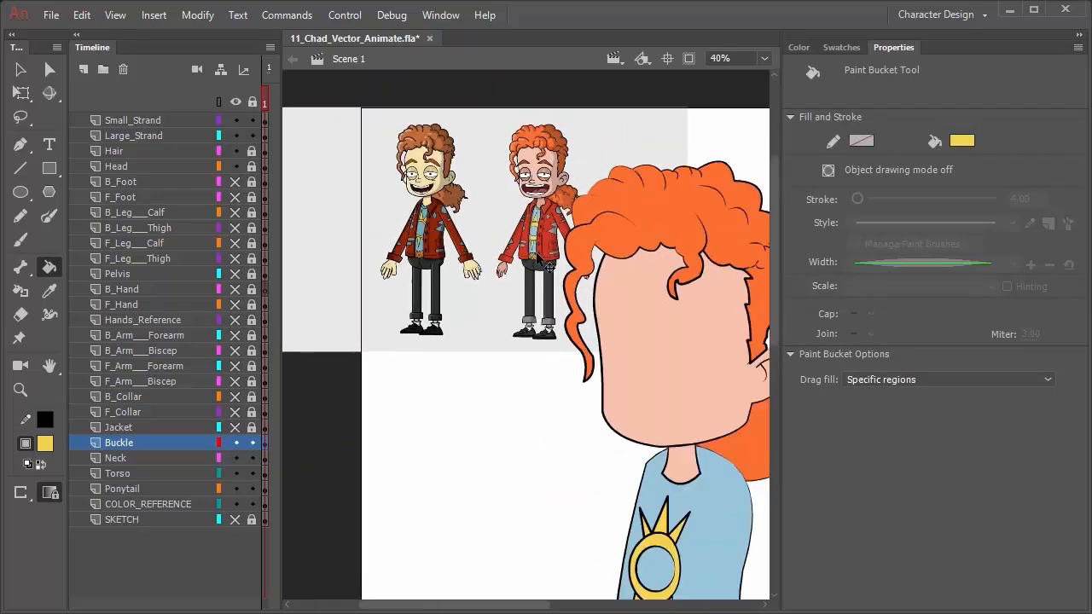
scroll(549, 267, up, 10)
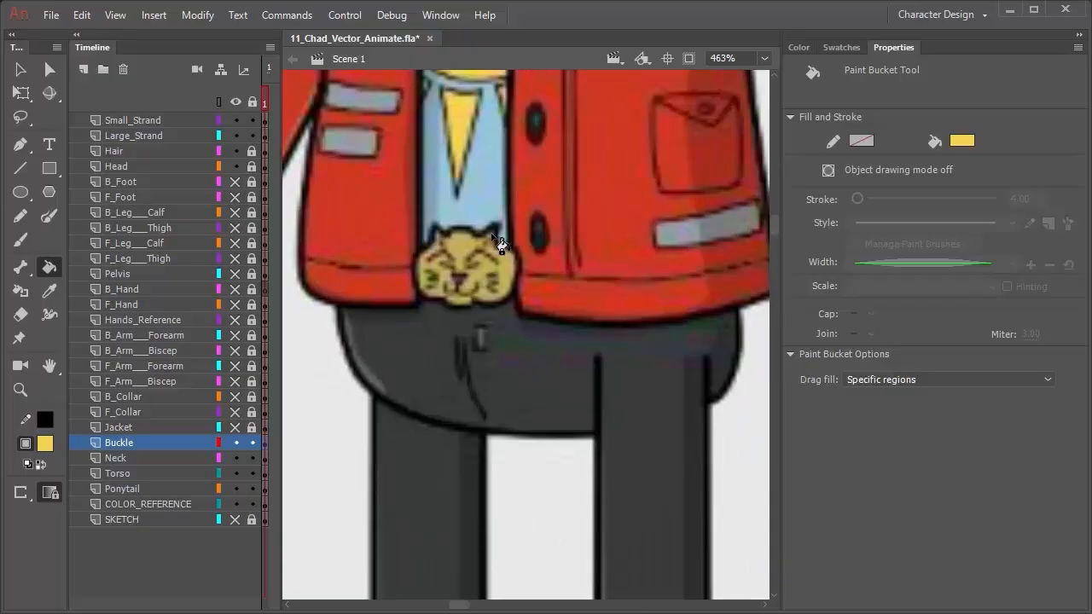
key(i)
click(470, 245)
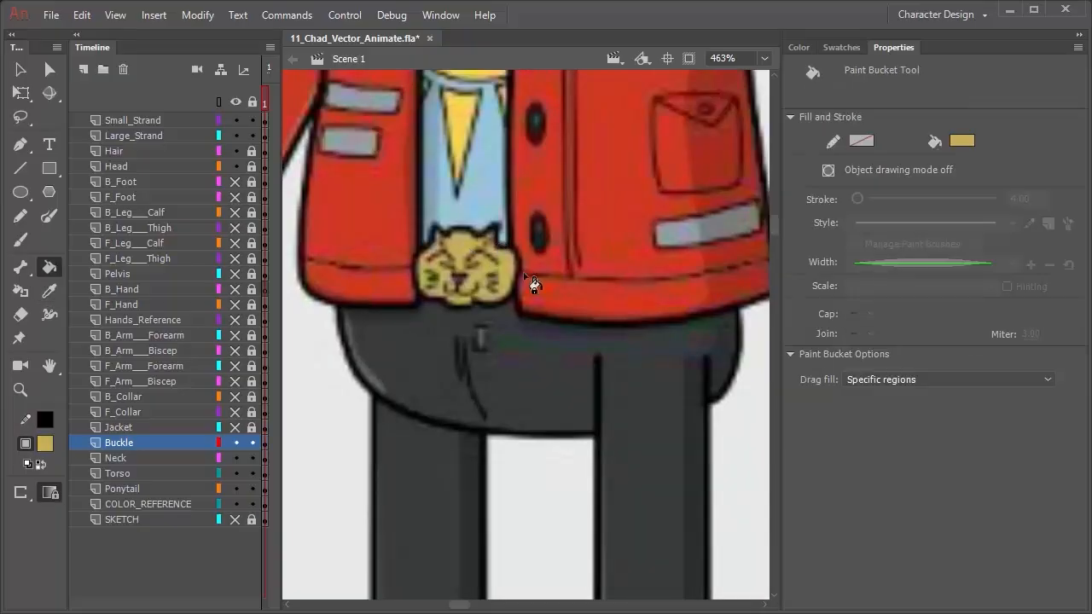
Fill the cat buckle's face with the sampled gold, setting the Paint Bucket to Don't Close Gaps for the remaining areas
scroll(604, 405, down, 5)
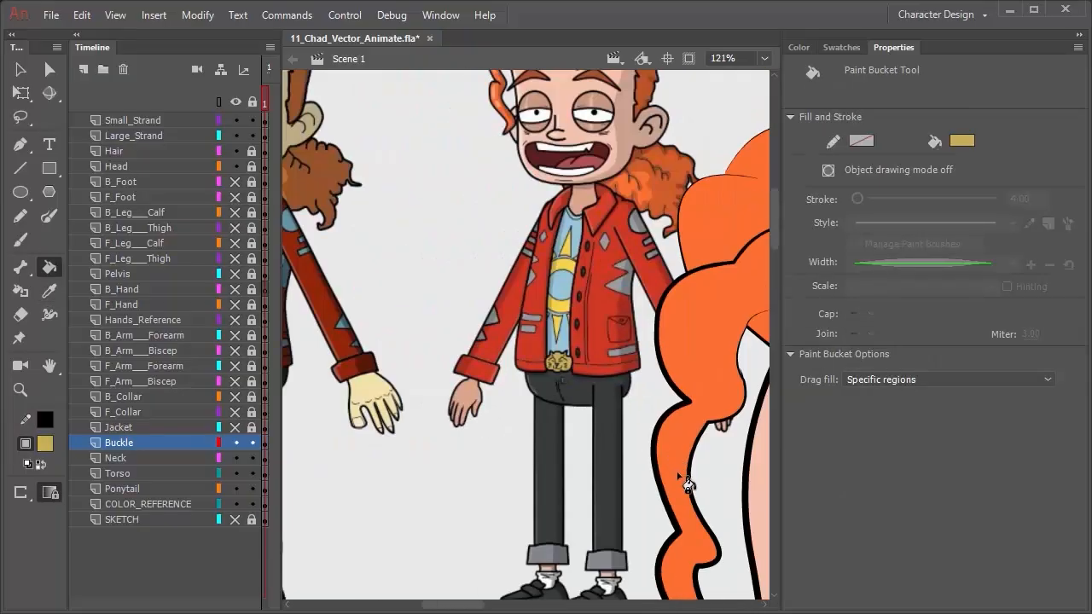
drag(681, 479, 471, 256)
scroll(697, 522, down, 2)
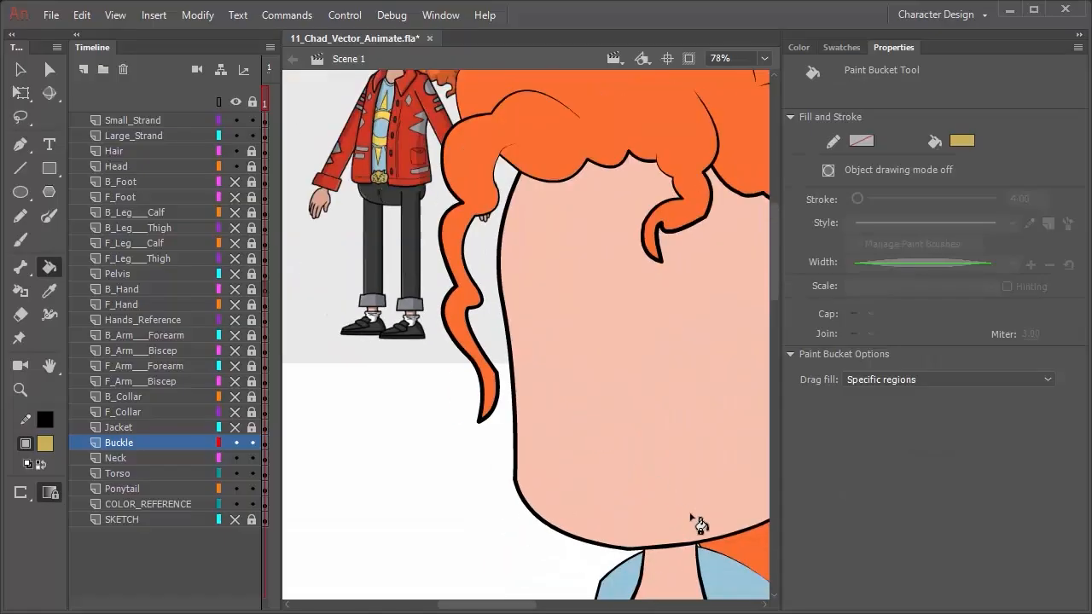
drag(697, 522, 462, 80)
scroll(461, 80, down, 2)
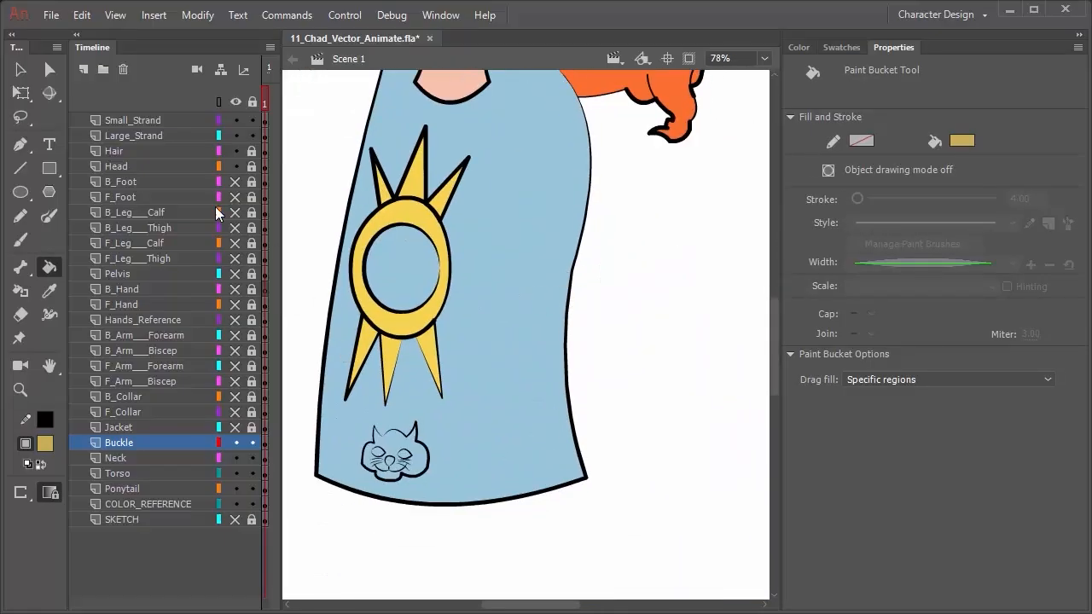
click(399, 444)
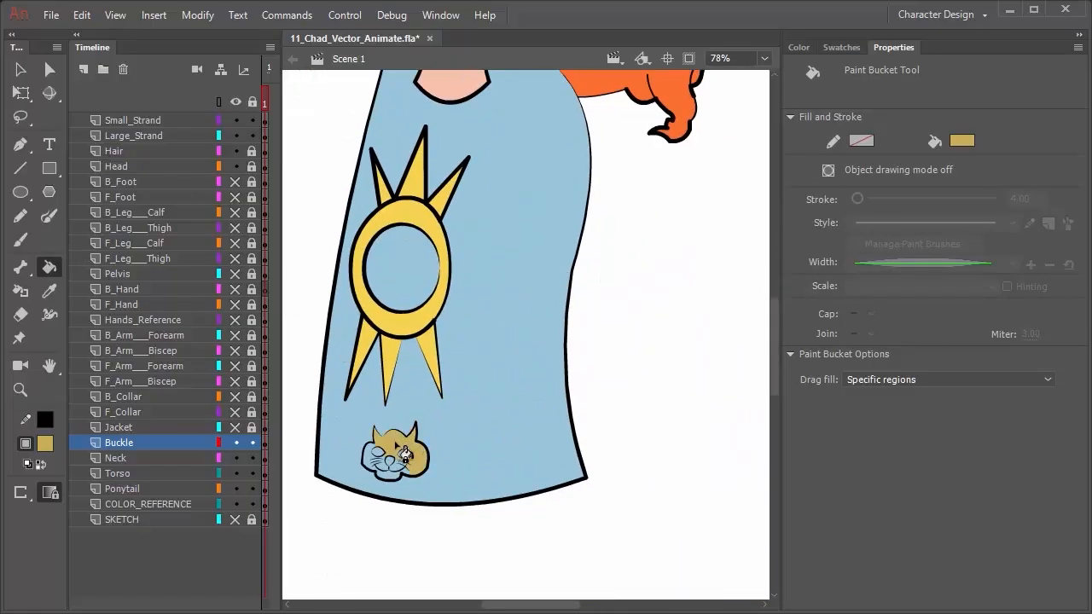
click(393, 475)
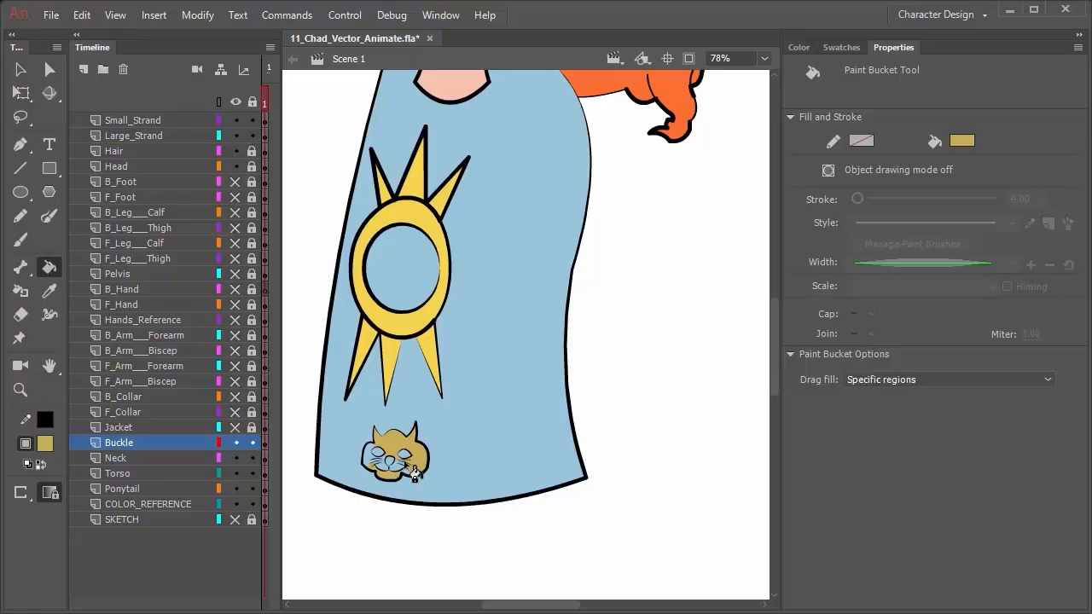
click(22, 492)
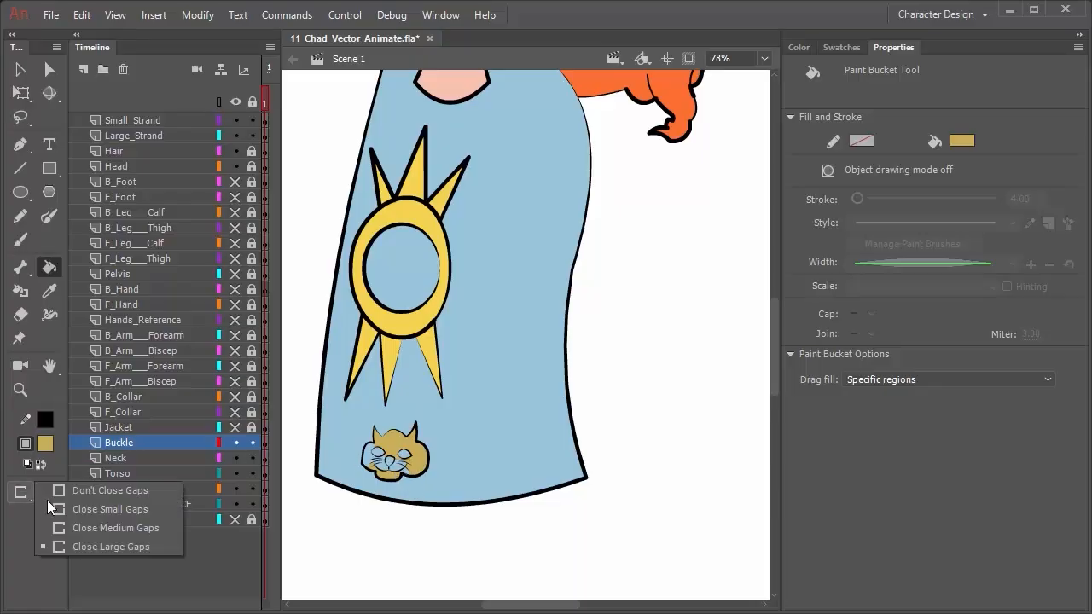
click(103, 491)
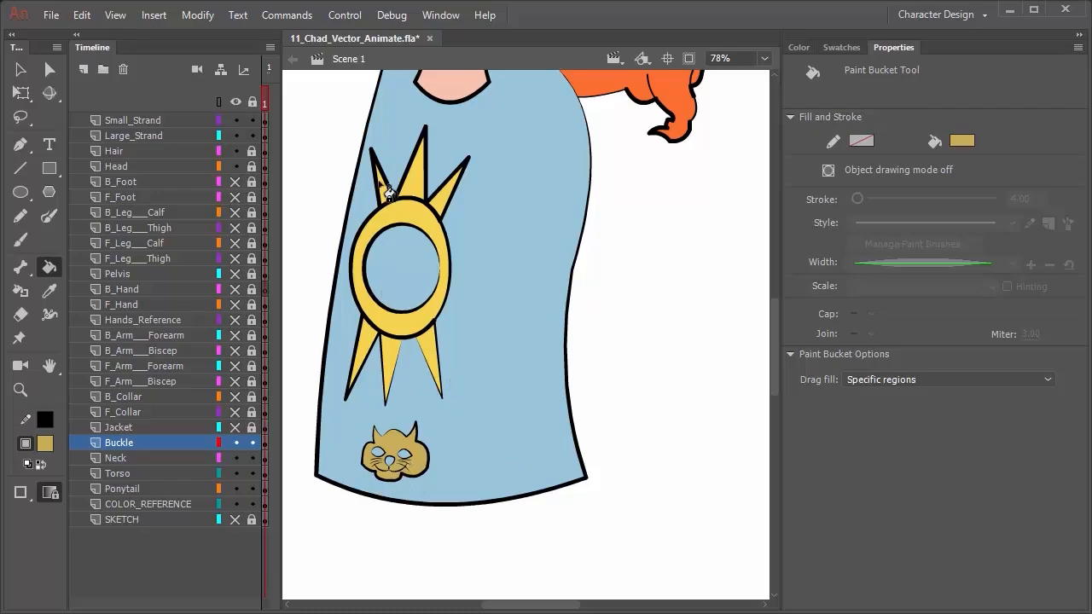
Choose a light pink swatch as the fill colour and fill the cat buckle's nose with it
click(44, 445)
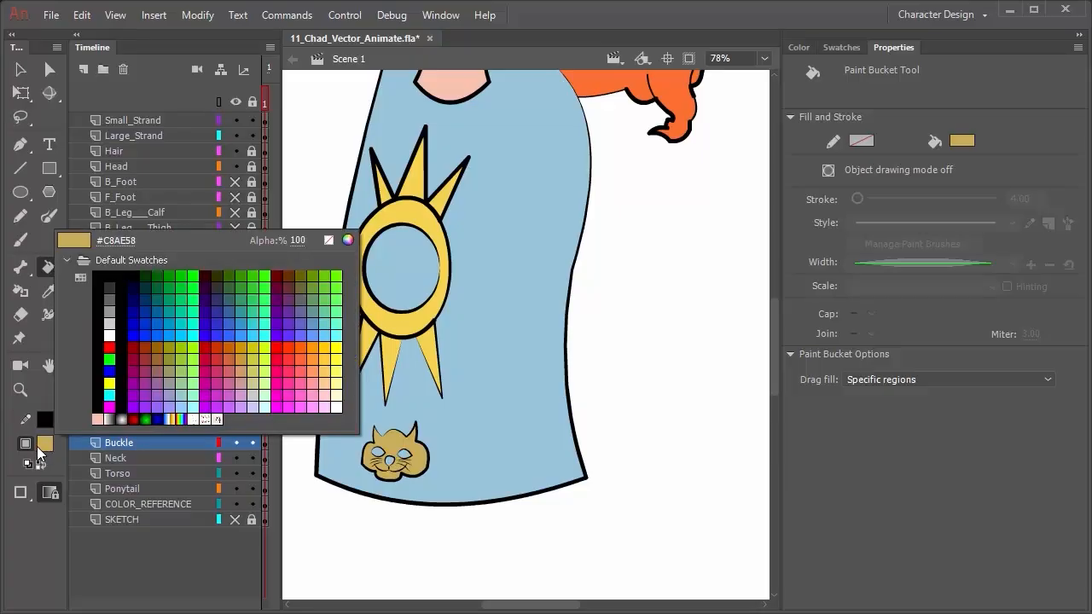
click(315, 376)
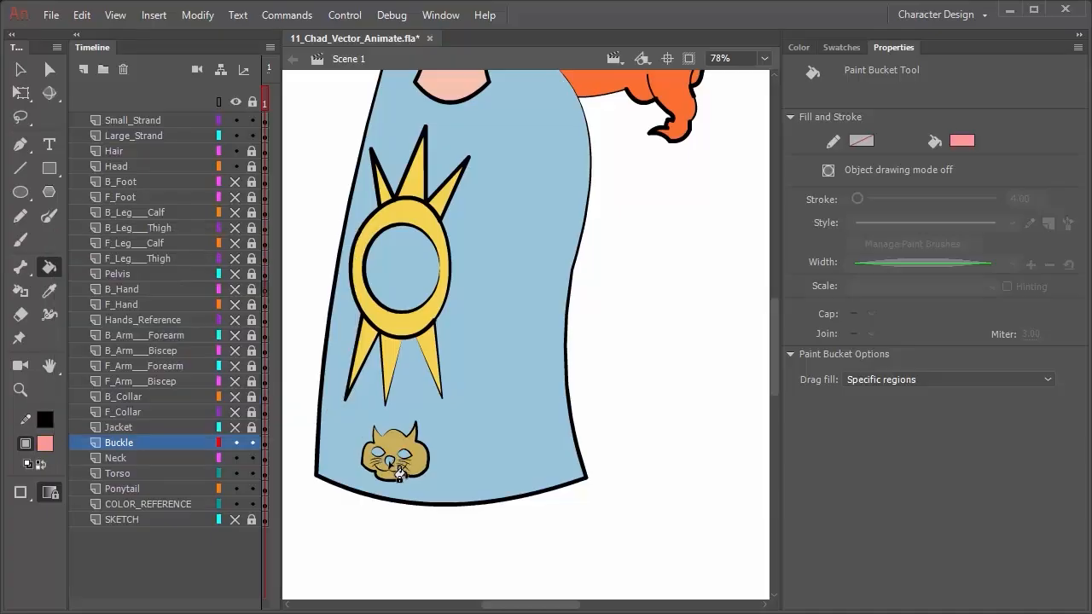
click(392, 465)
Choose a dark green swatch as the fill colour and fill both eyes of the cat buckle with it
click(47, 444)
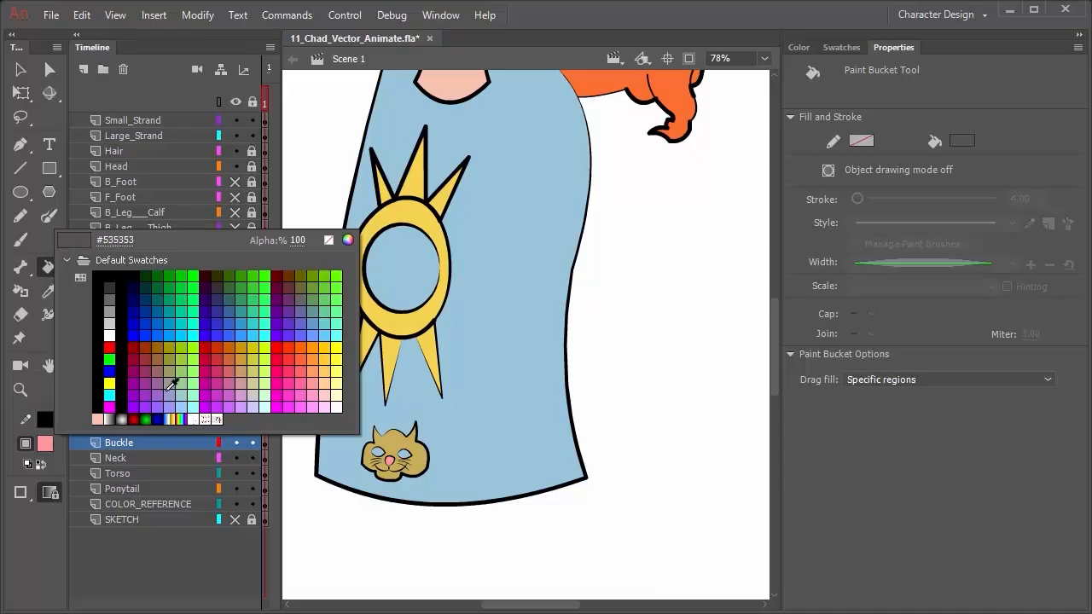
click(165, 287)
click(379, 454)
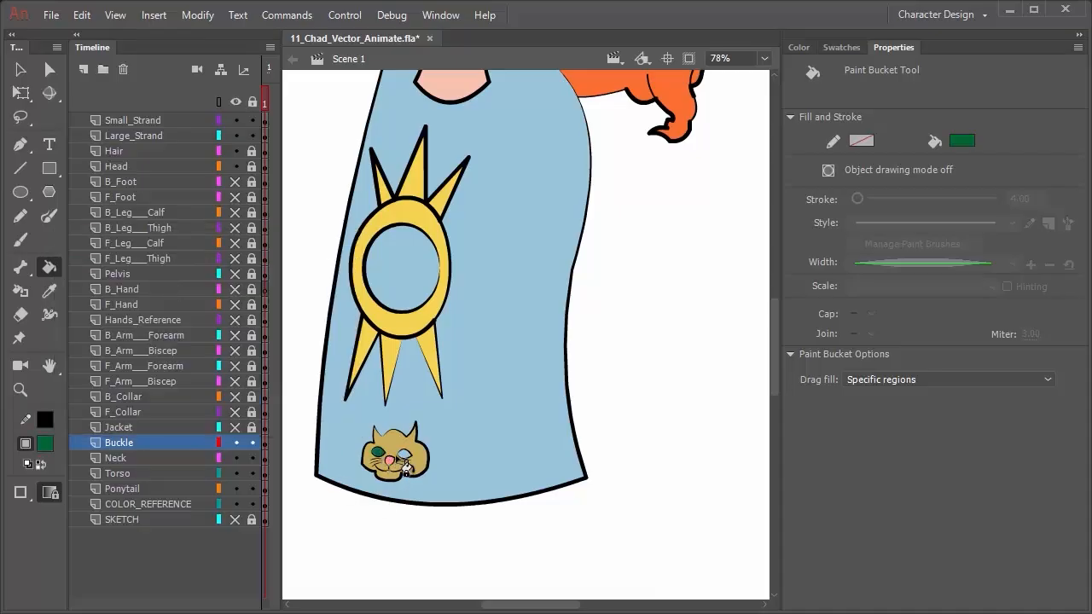
click(403, 454)
Show the Jacket layer and sample the bright red of the reference character's jacket with the Eyedropper
click(236, 430)
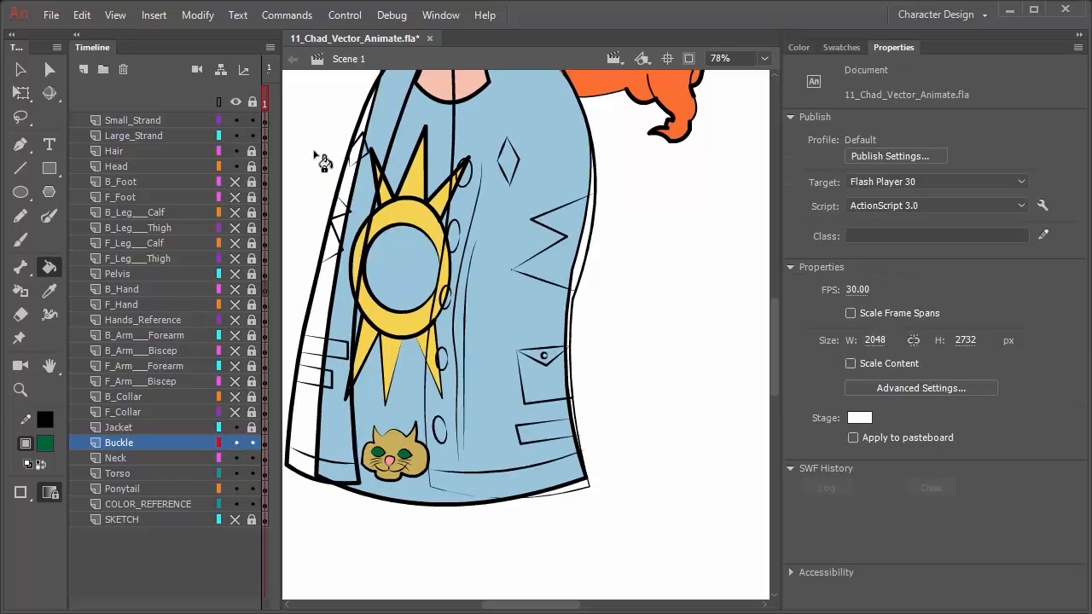
drag(461, 327, 529, 607)
drag(643, 319, 500, 378)
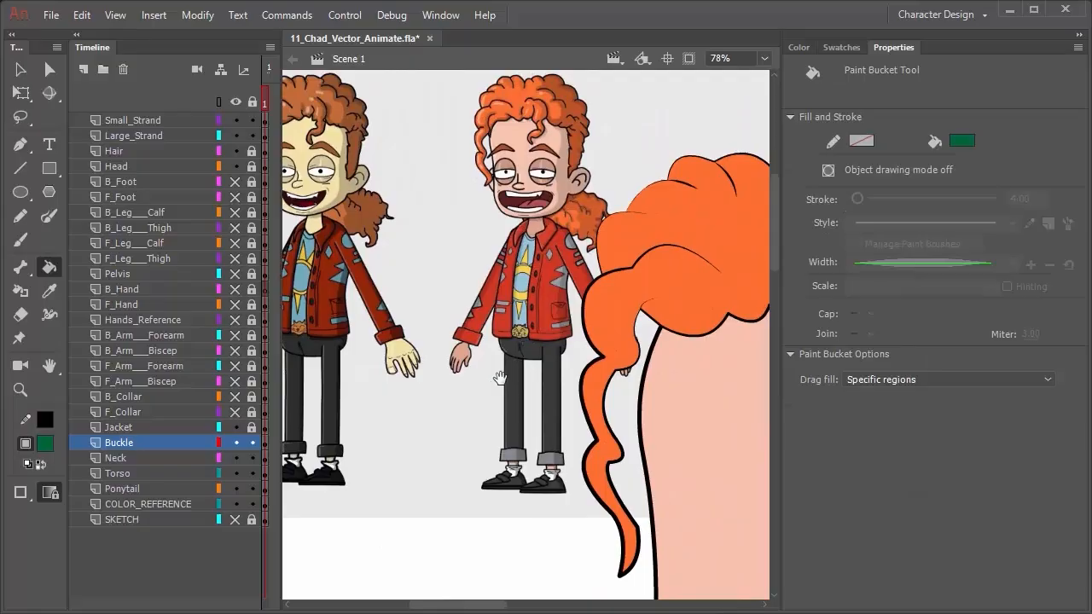
key(i)
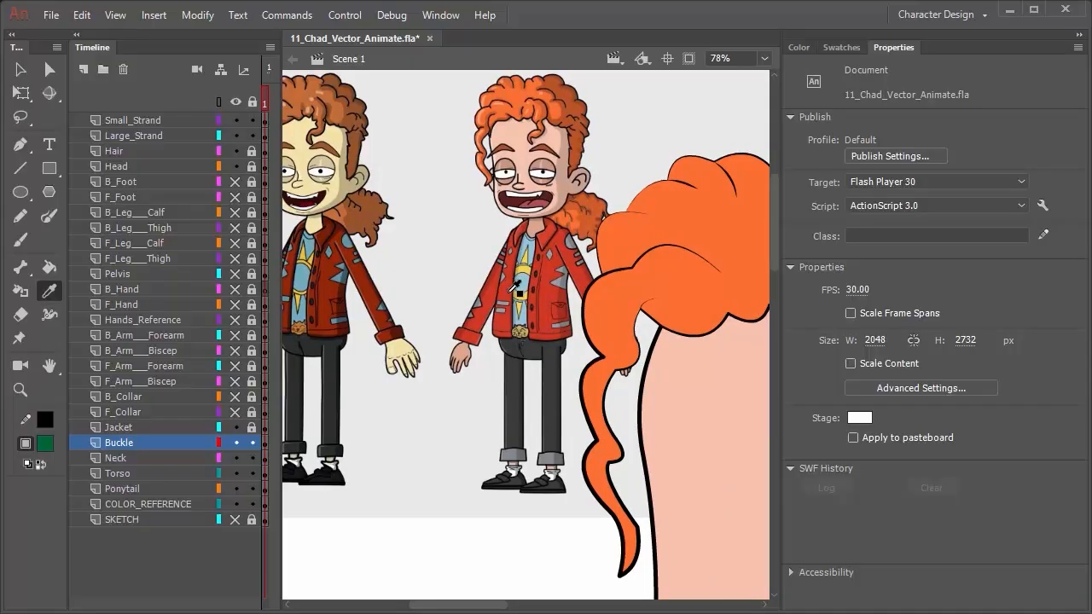
click(539, 309)
Make Jacket the active unlocked layer with the layers from Buckle to COLOR_REFERENCE locked, and fill both jacket front panels with the sampled red
drag(358, 319, 124, 124)
mouse_move(580, 589)
mouse_down()
mouse_move(357, 411)
mouse_move(512, 232)
mouse_move(553, 212)
mouse_up()
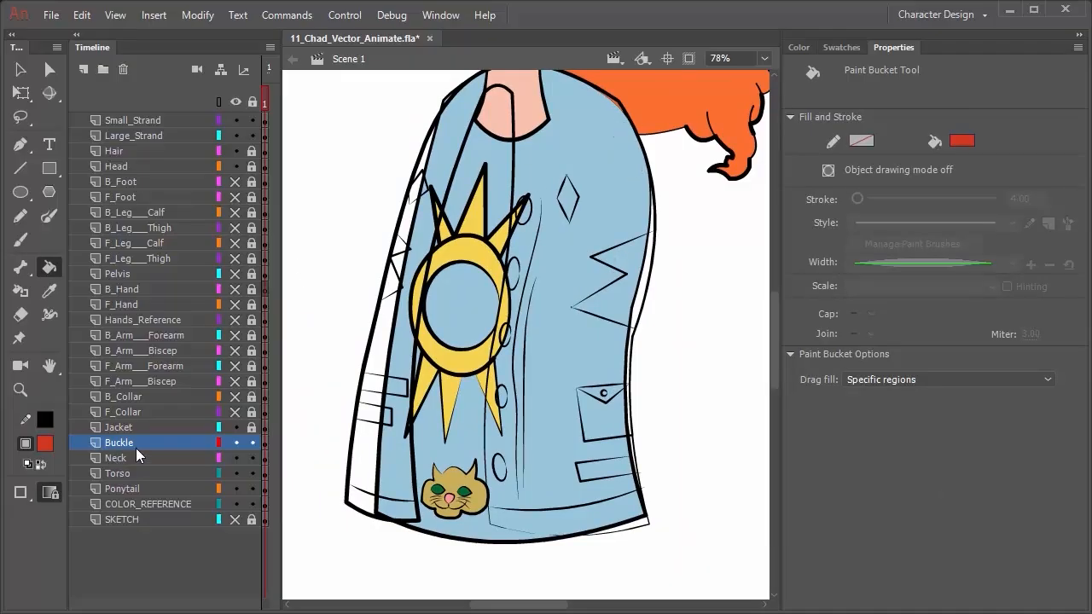
click(143, 427)
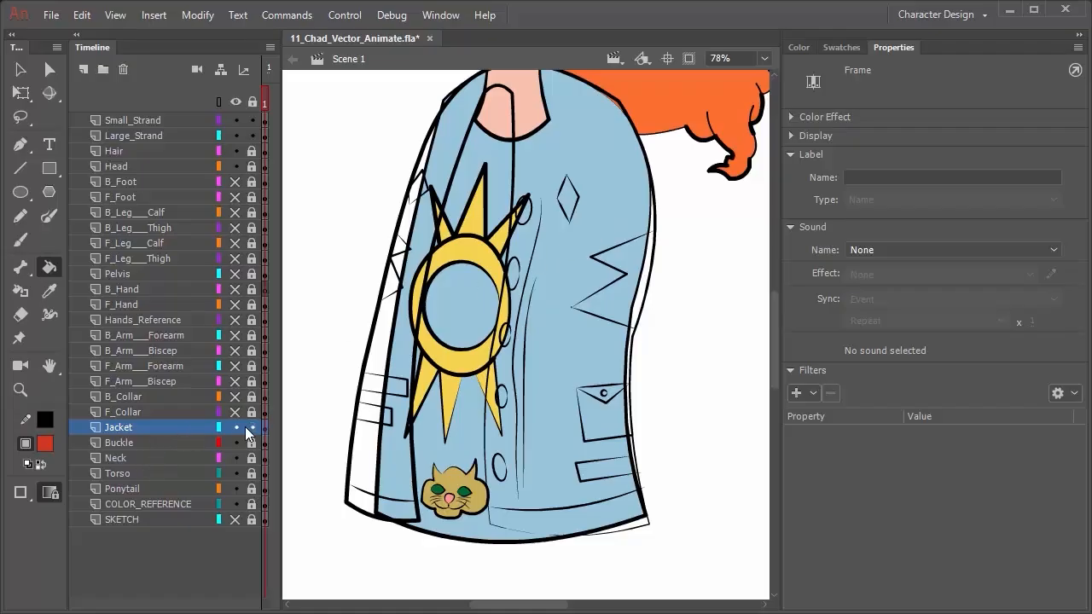
click(143, 429)
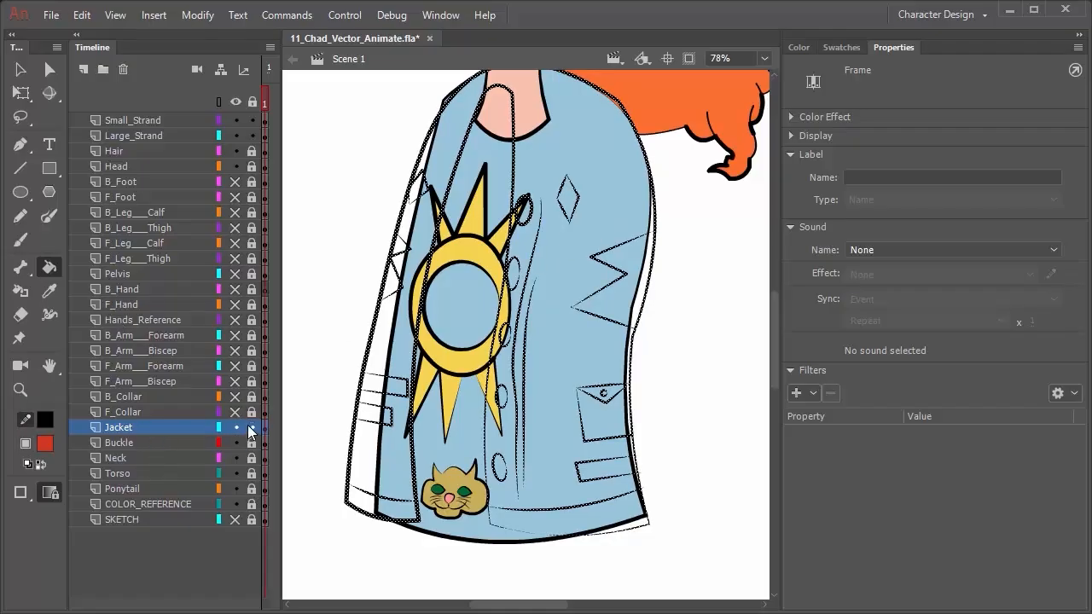
click(622, 104)
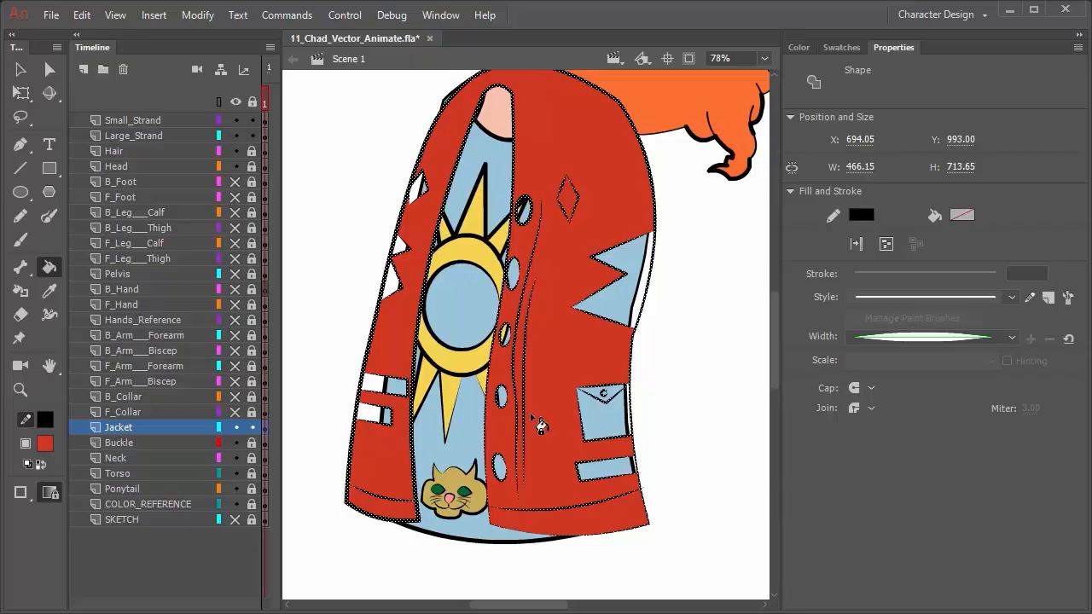
Fill the jacket pocket and its flap with the sampled red, and clear the selection
click(604, 422)
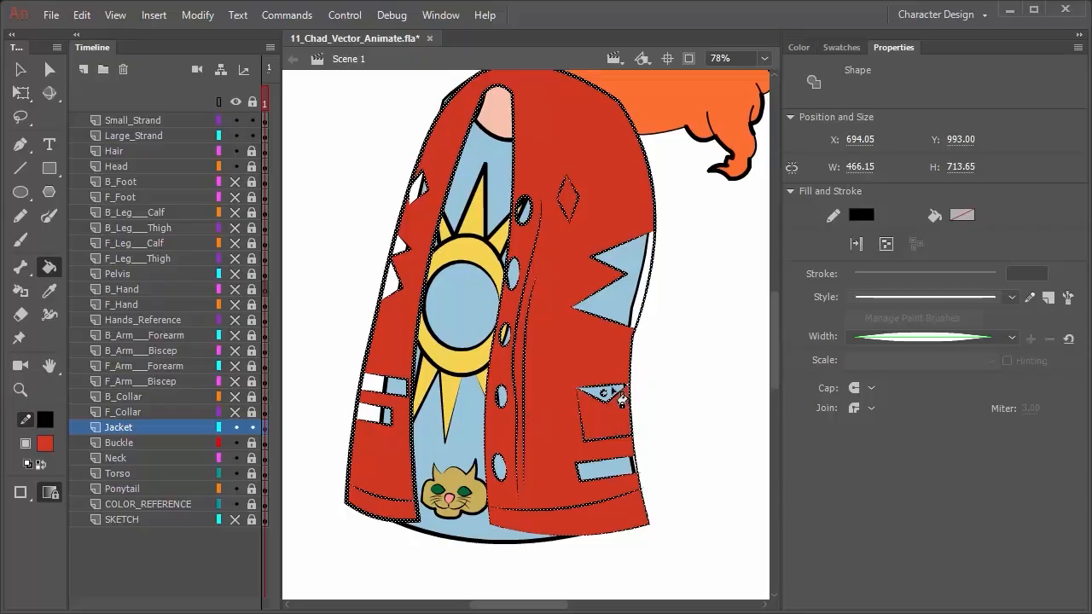
click(616, 392)
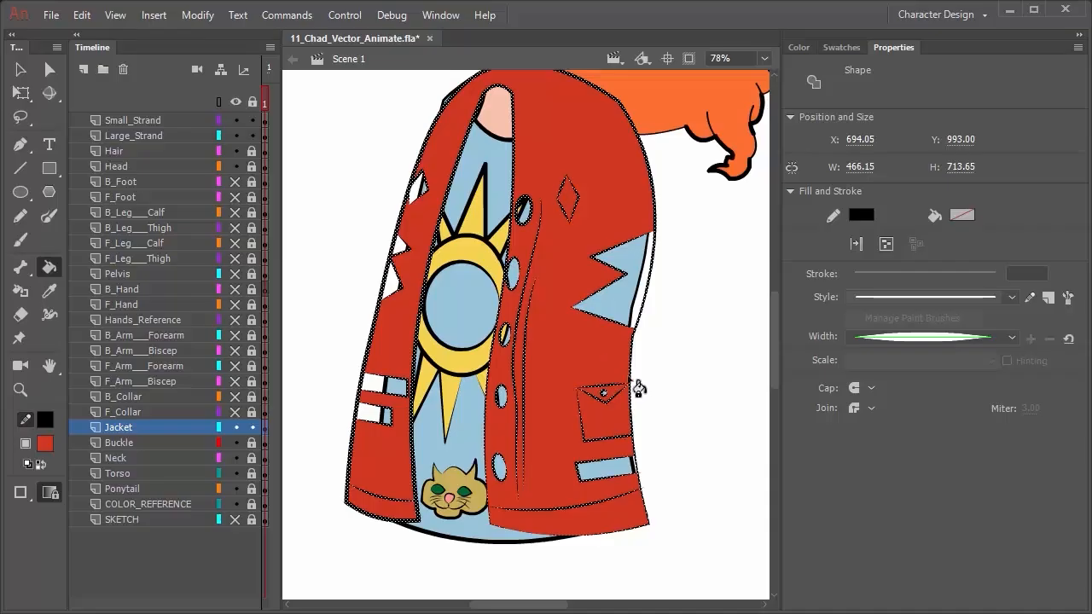
key(v)
click(345, 352)
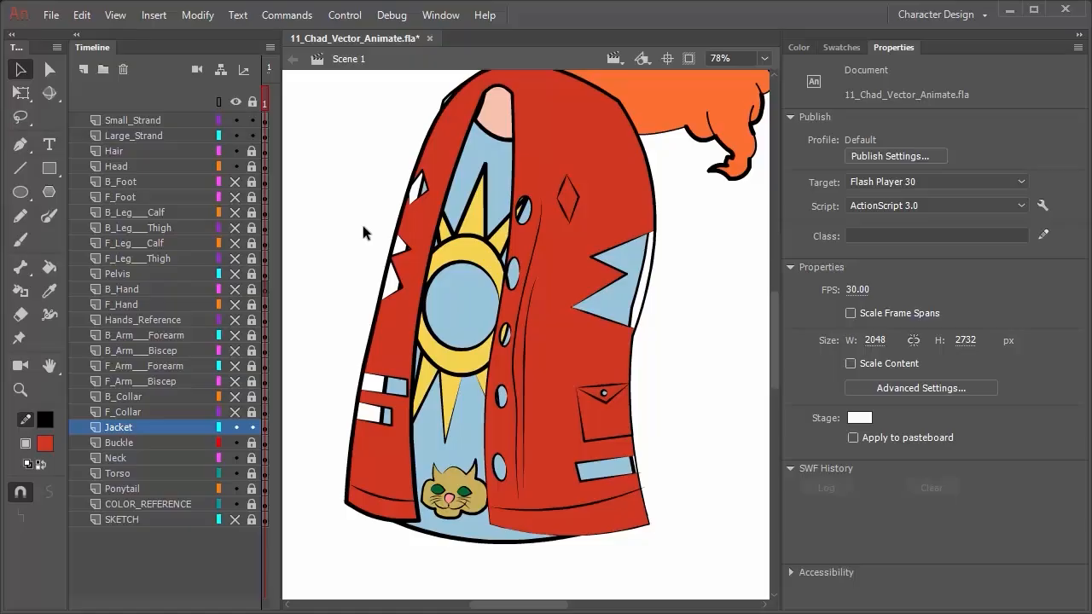
Sample the grey of the reference character's jacket patches with the Eyedropper
scroll(363, 232, up, 10)
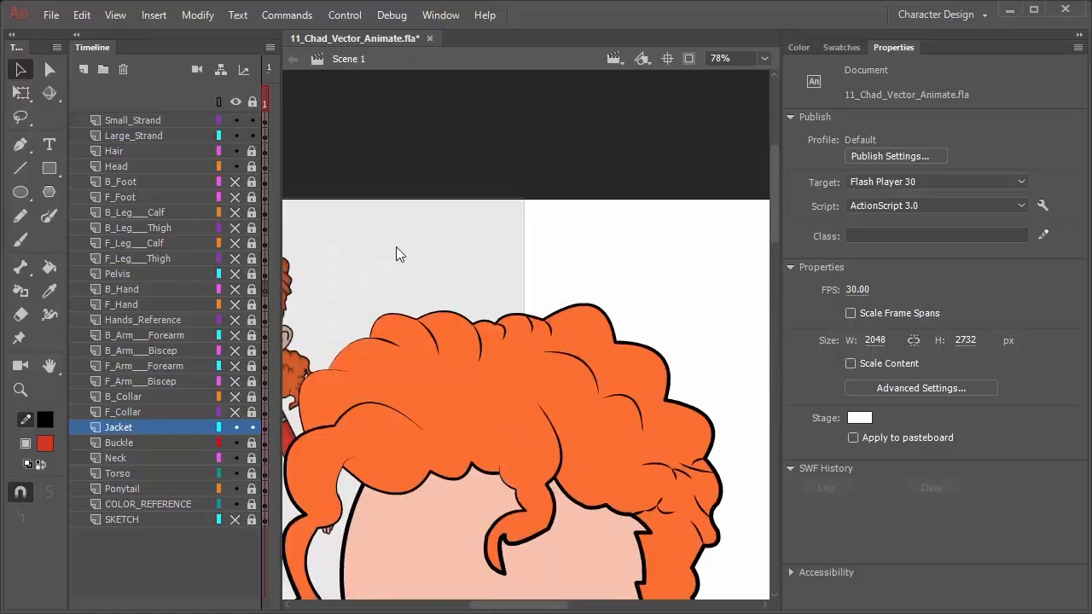
drag(385, 291, 599, 281)
drag(436, 254, 697, 185)
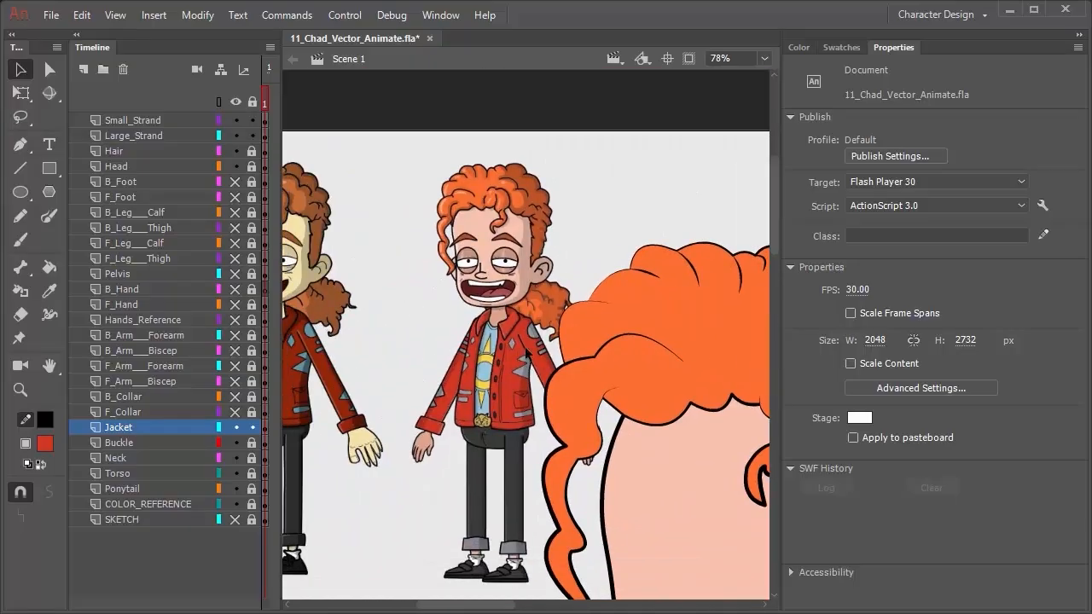
scroll(464, 372, down, 5)
scroll(503, 390, up, 5)
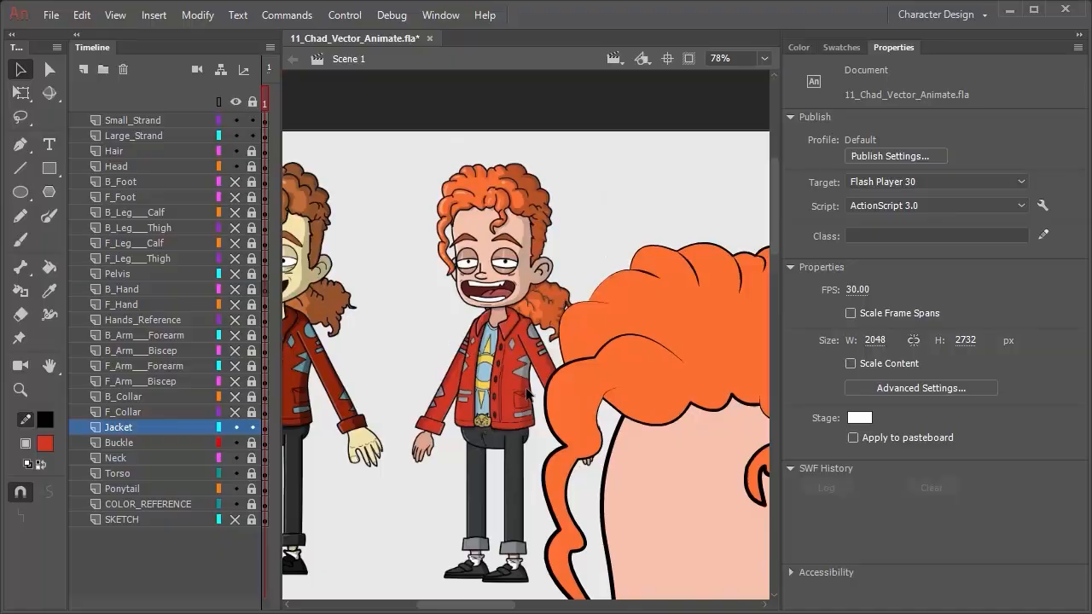
scroll(527, 375, up, 5)
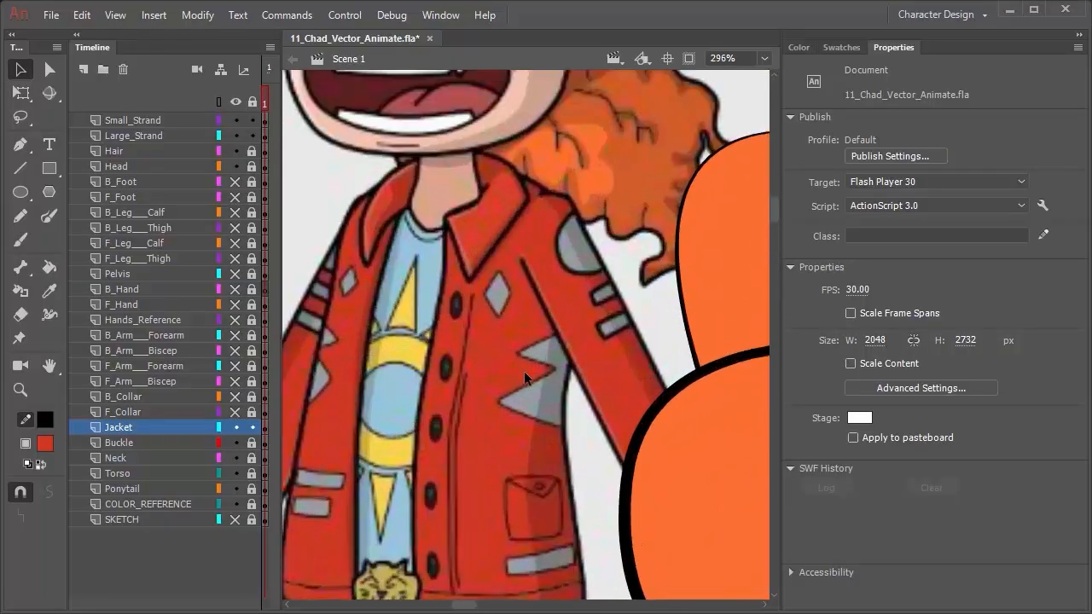
key(i)
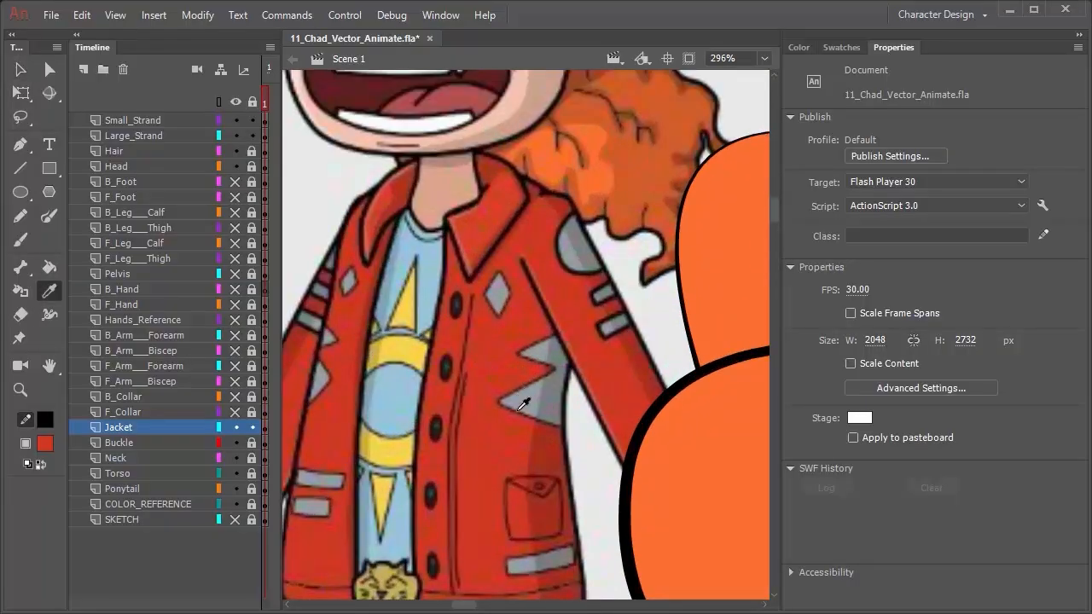
click(522, 567)
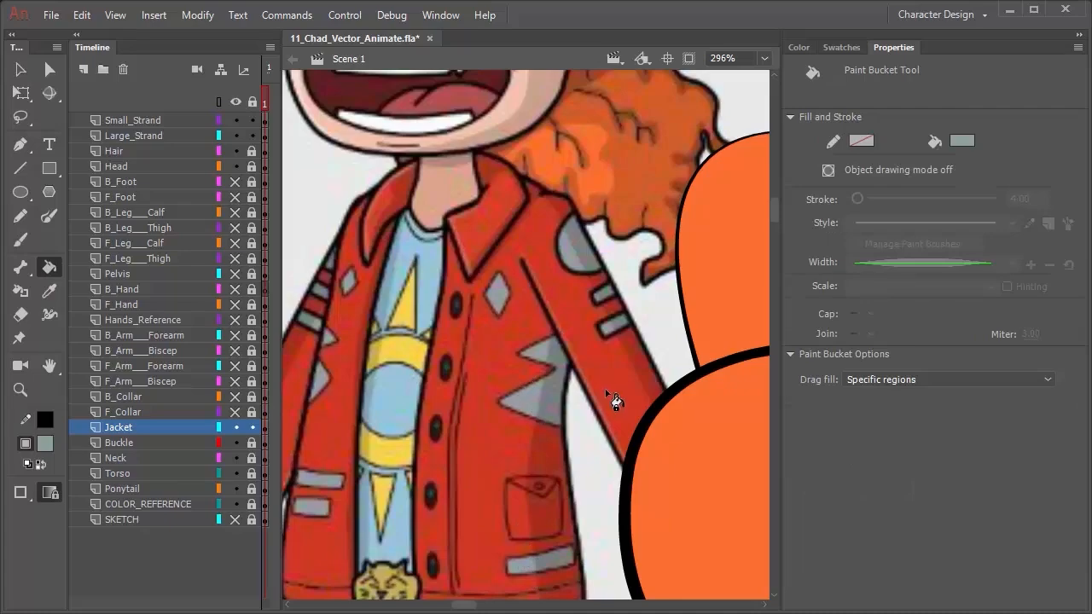
Fill the jagged side patch and the stripe below the pocket on the jacket's buttoned panel with the sampled grey
scroll(671, 418, down, 5)
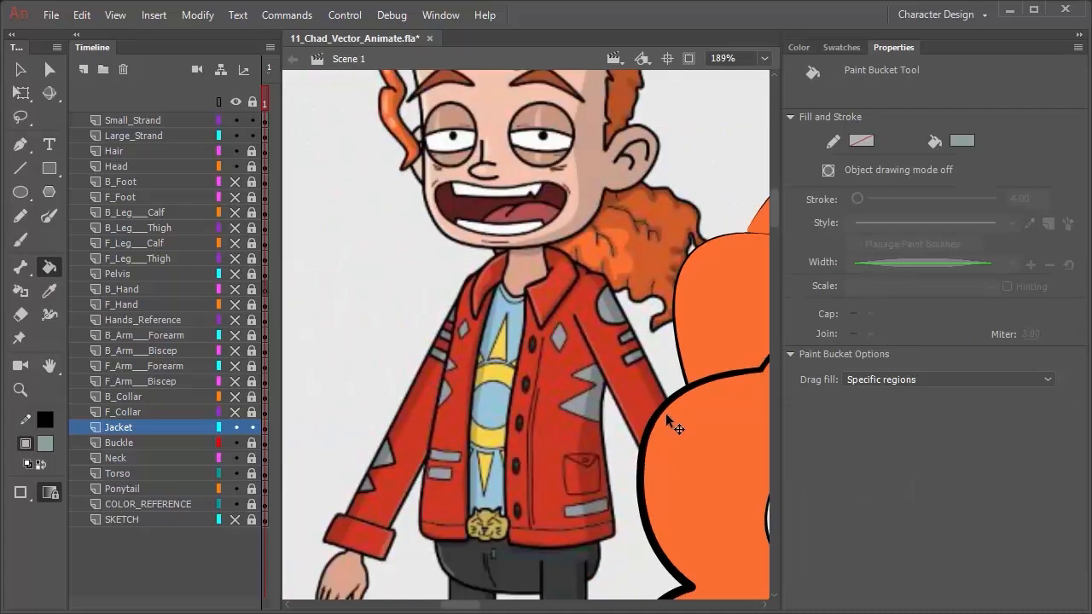
key(space)
drag(693, 446, 424, 168)
drag(625, 387, 426, 94)
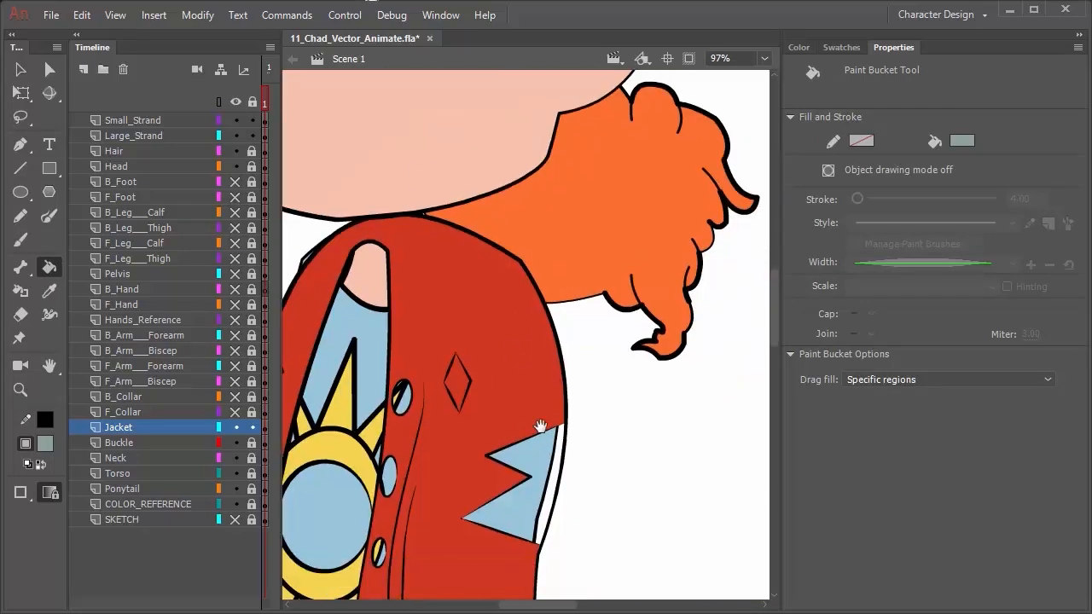
mouse_move(558, 510)
mouse_down()
mouse_move(705, 185)
mouse_move(715, 274)
mouse_move(693, 317)
mouse_up()
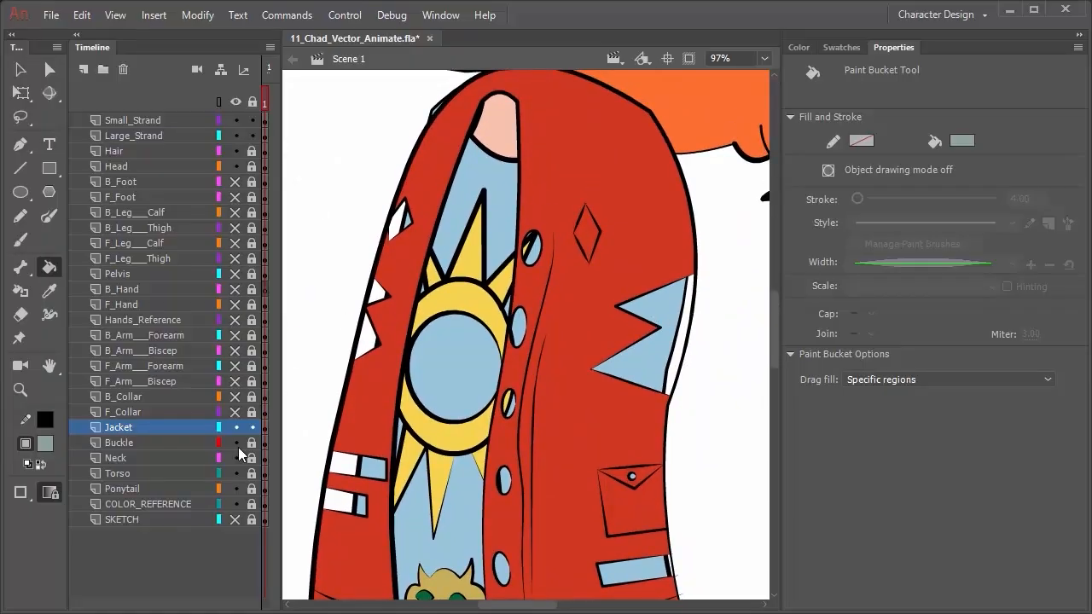
click(679, 303)
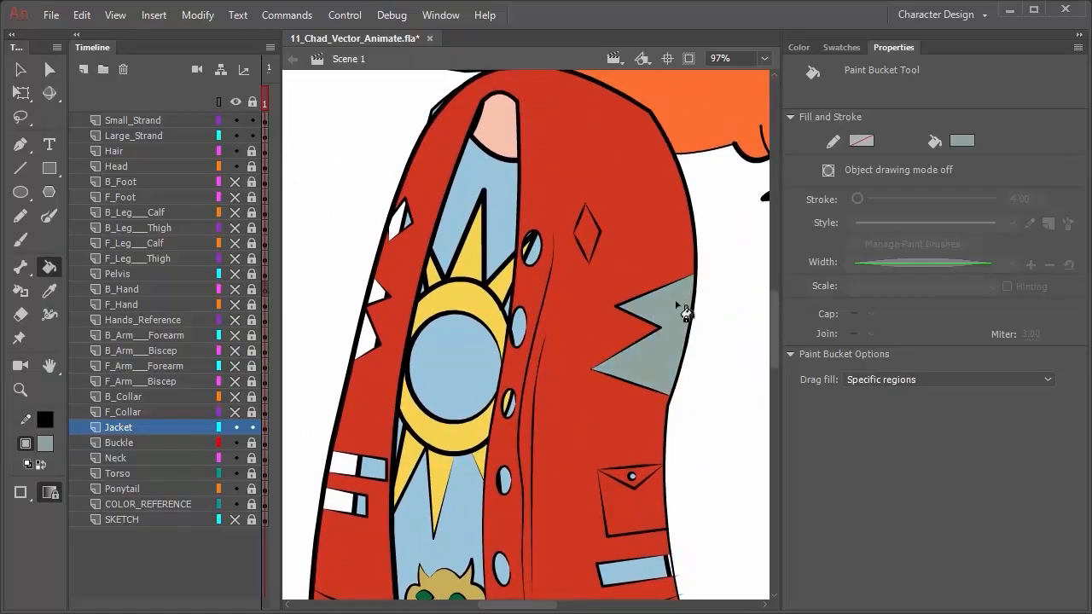
click(633, 577)
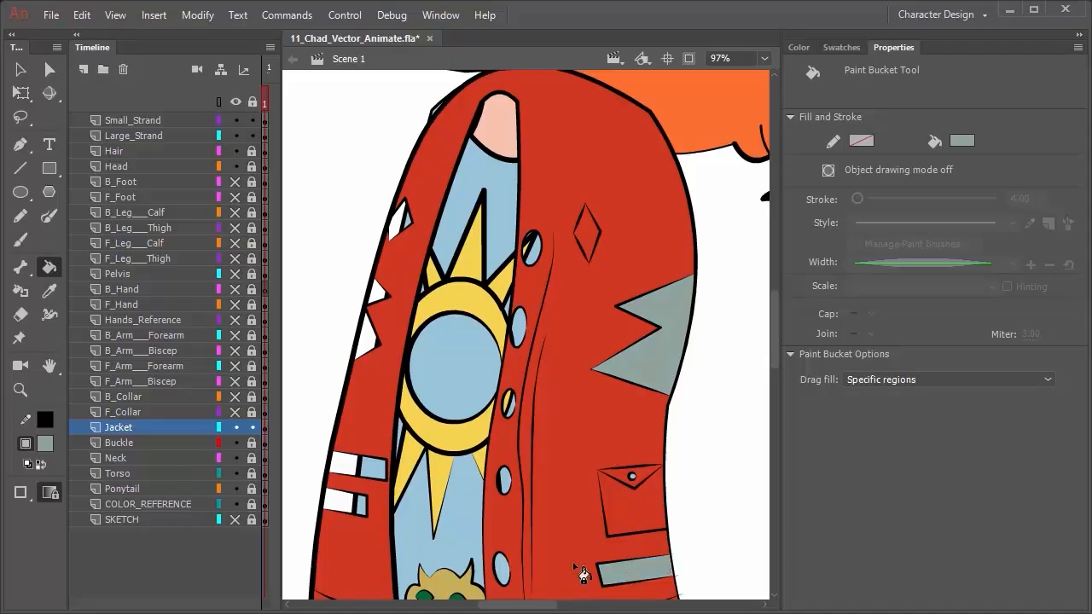
Fill the two stripes and the three pointed patches on the jacket's narrower panel with the same grey
click(372, 471)
click(359, 510)
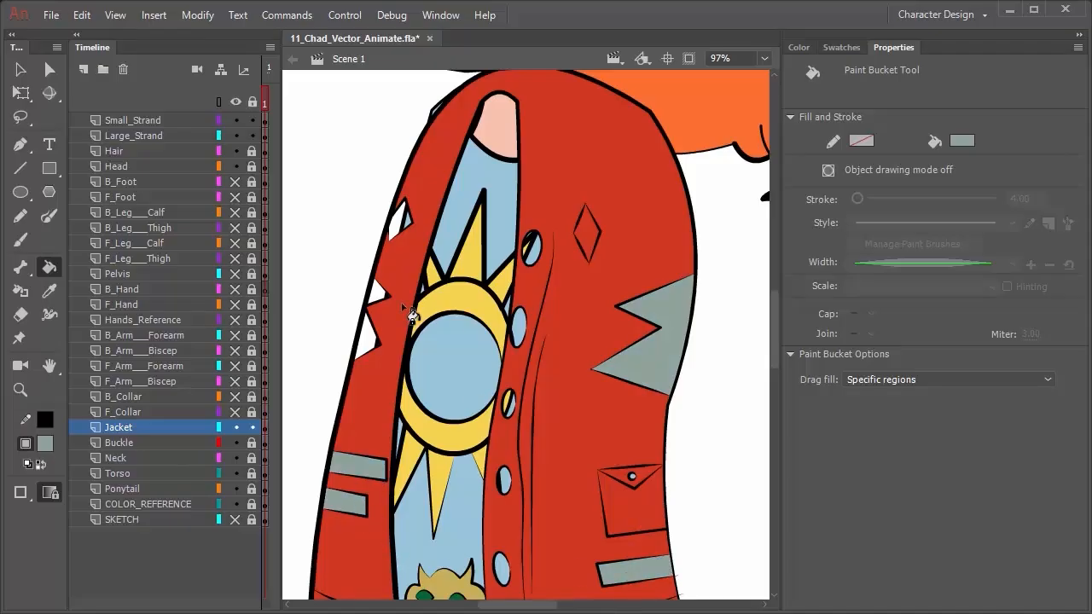
click(368, 342)
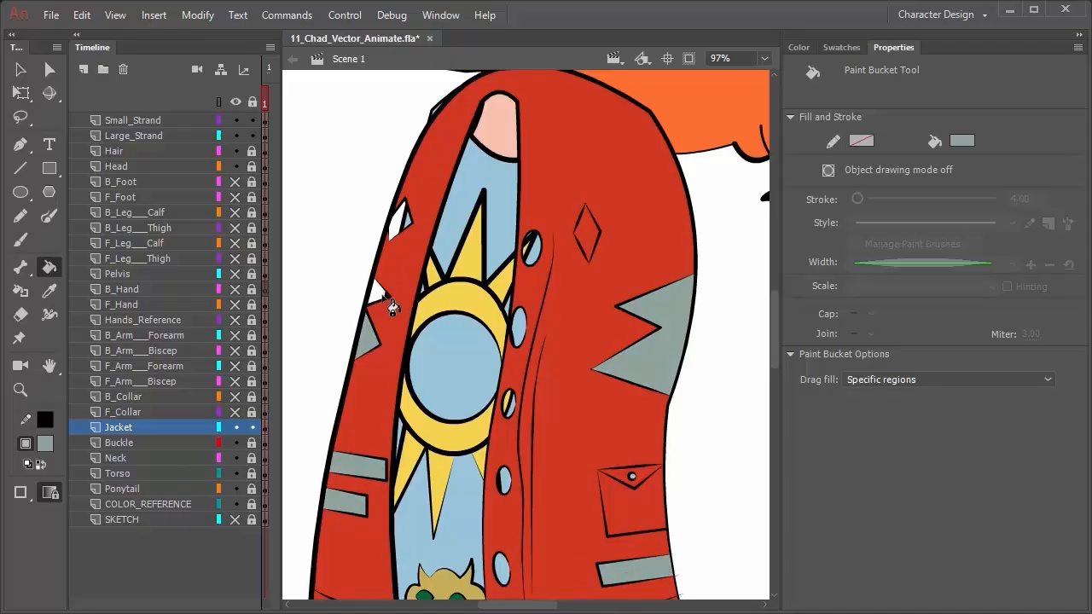
click(376, 298)
click(401, 224)
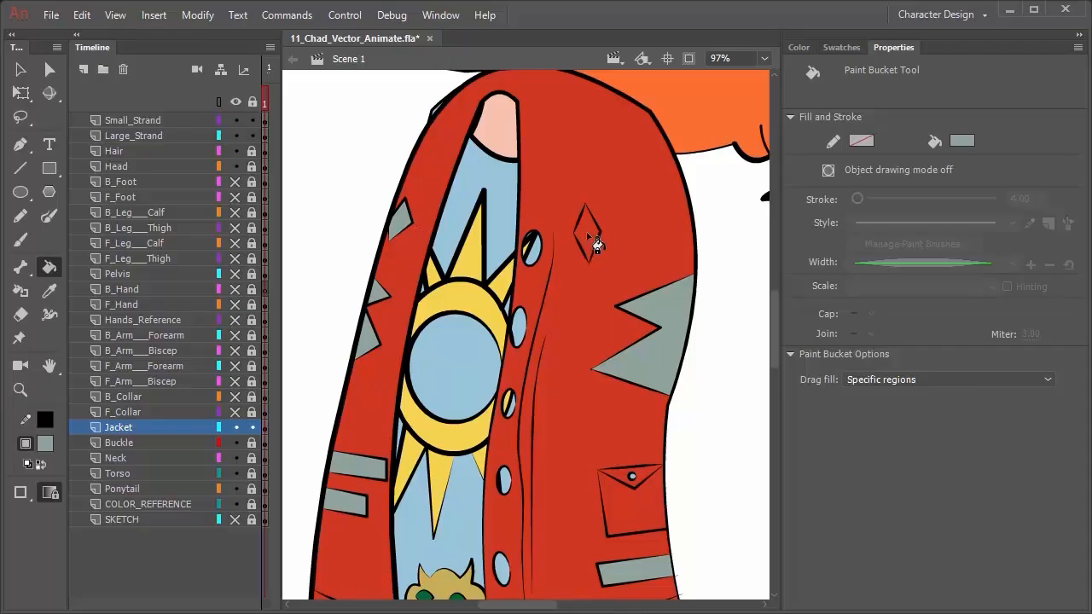
Try a grey fill in the jacket's diamond patch, undo it, and delete the stray stroke end at the diamond's top corner
click(599, 245)
key(ctrl+z)
scroll(615, 232, down, 2)
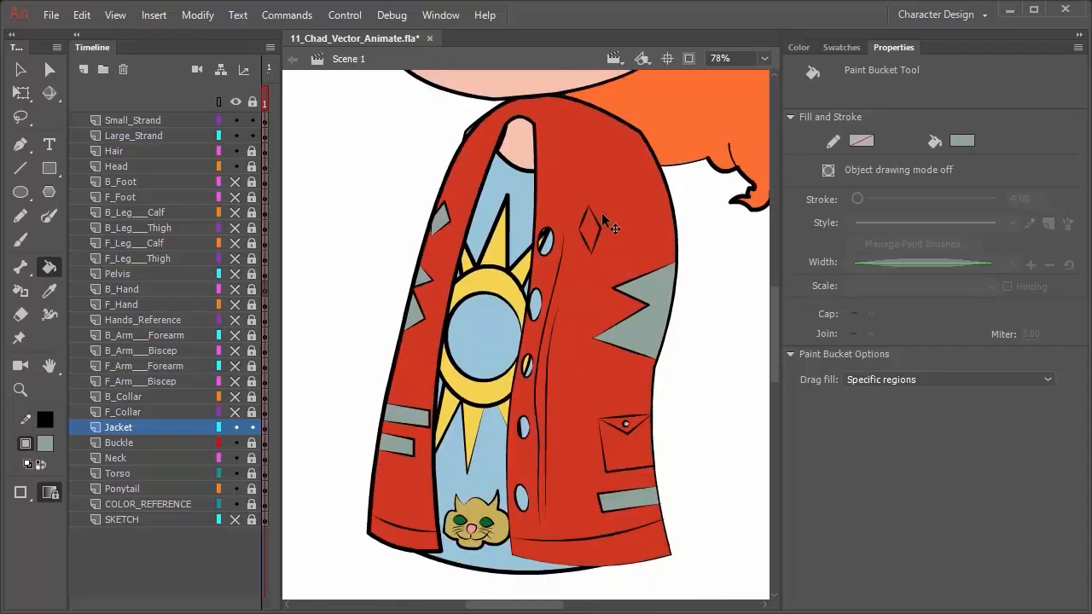
scroll(611, 227, up, 3)
scroll(607, 197, up, 5)
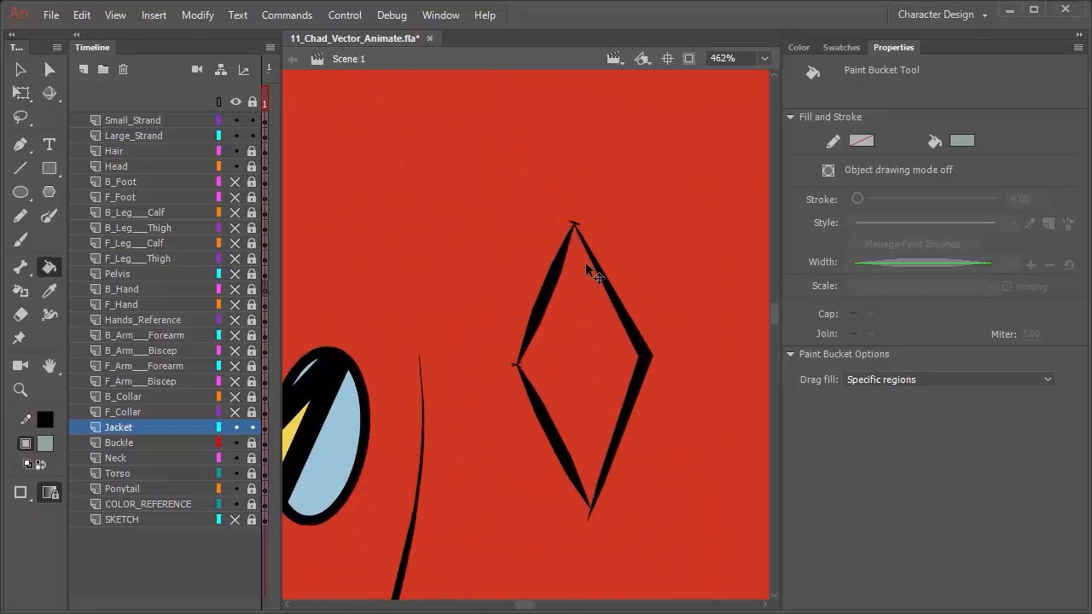
key(v)
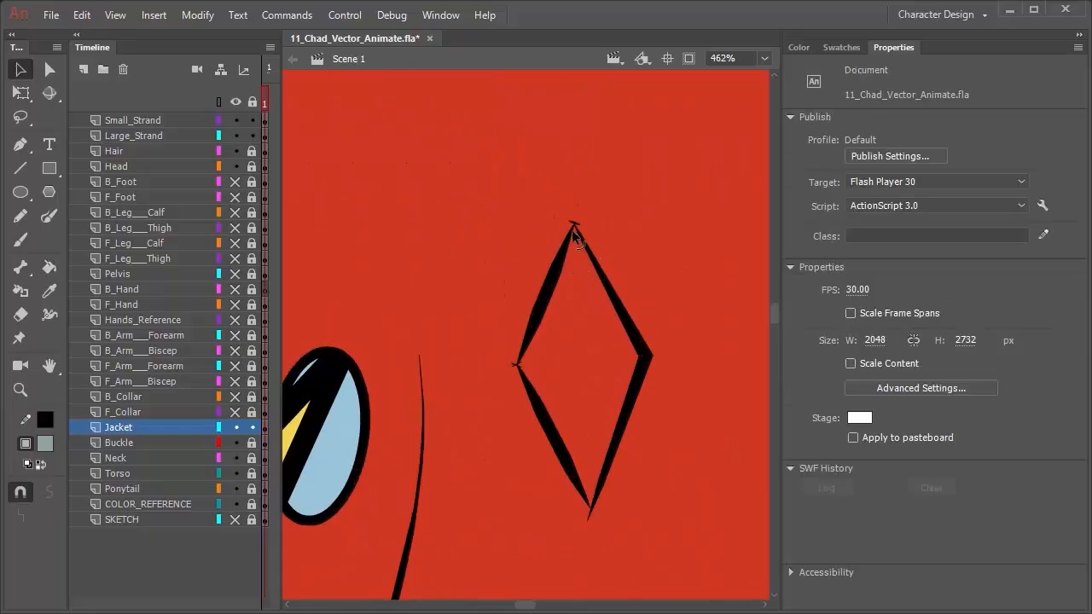
click(574, 226)
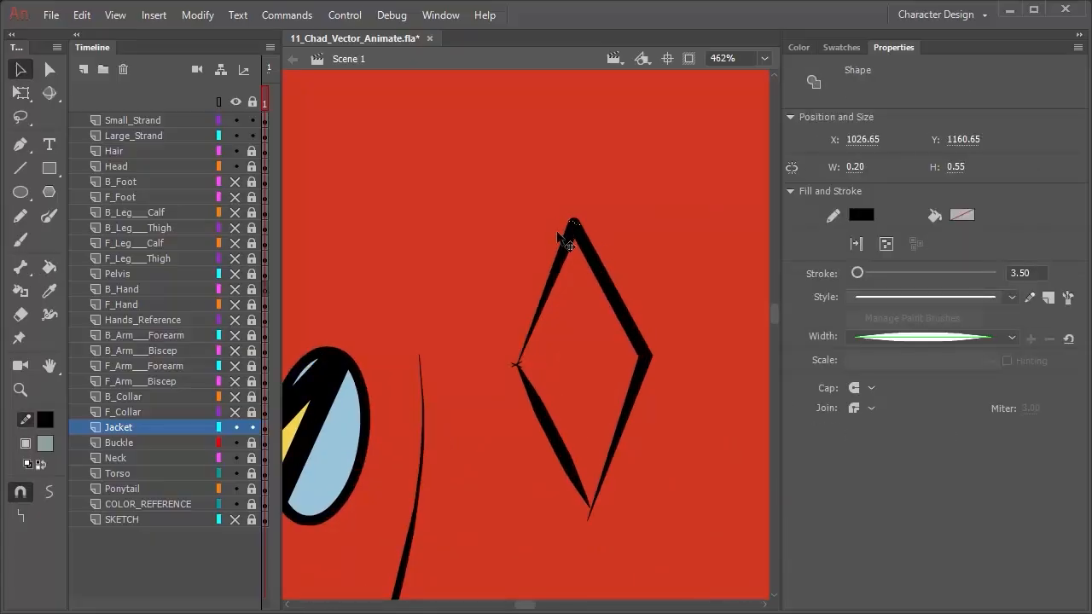
key(Delete)
Delete the overshooting stroke ends at the diamond patch's left and bottom corners
click(509, 367)
click(515, 366)
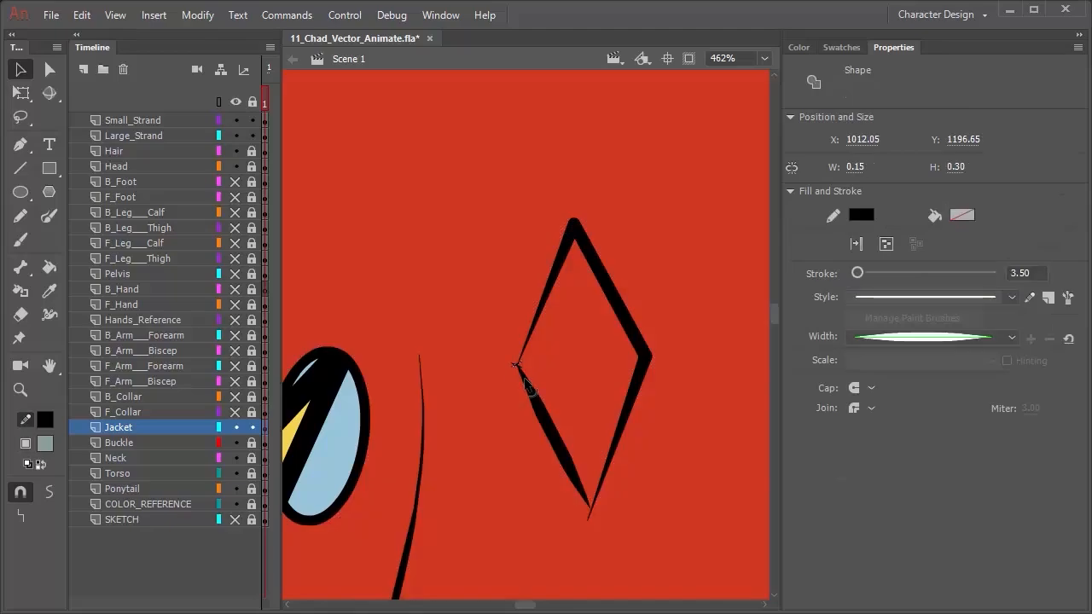
key(Delete)
click(514, 367)
key(Delete)
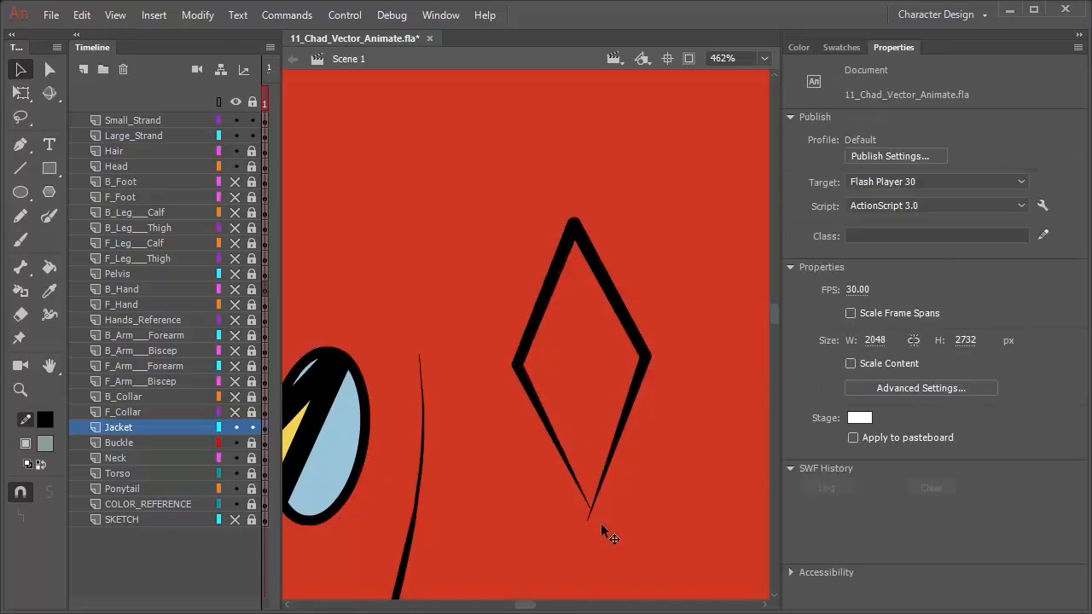
drag(588, 517, 592, 510)
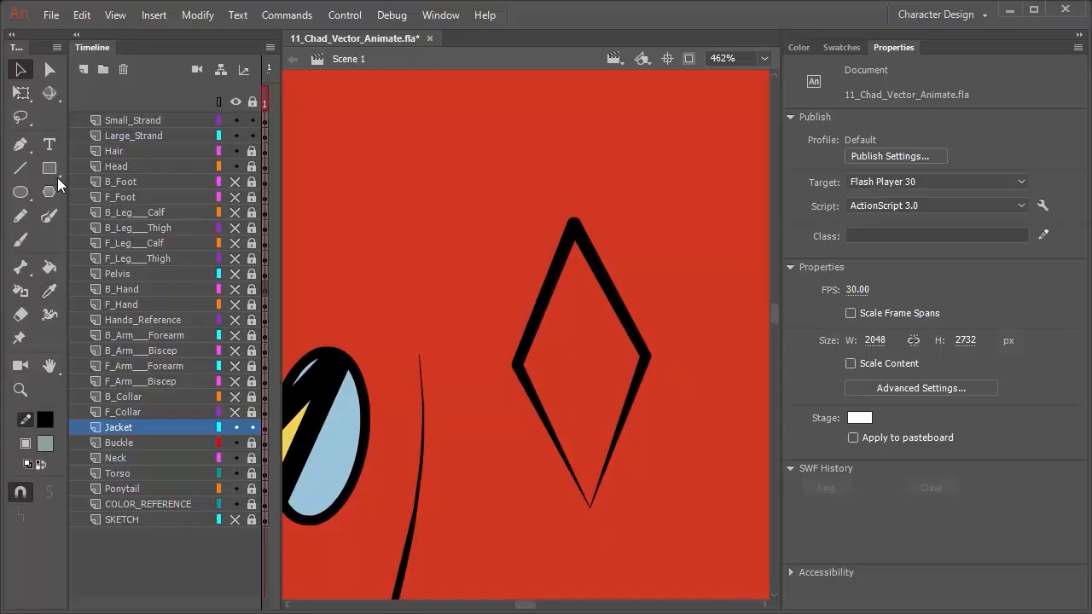
Fill the cleaned-up diamond patch on the jacket with the sampled grey using the Paint Bucket
click(51, 265)
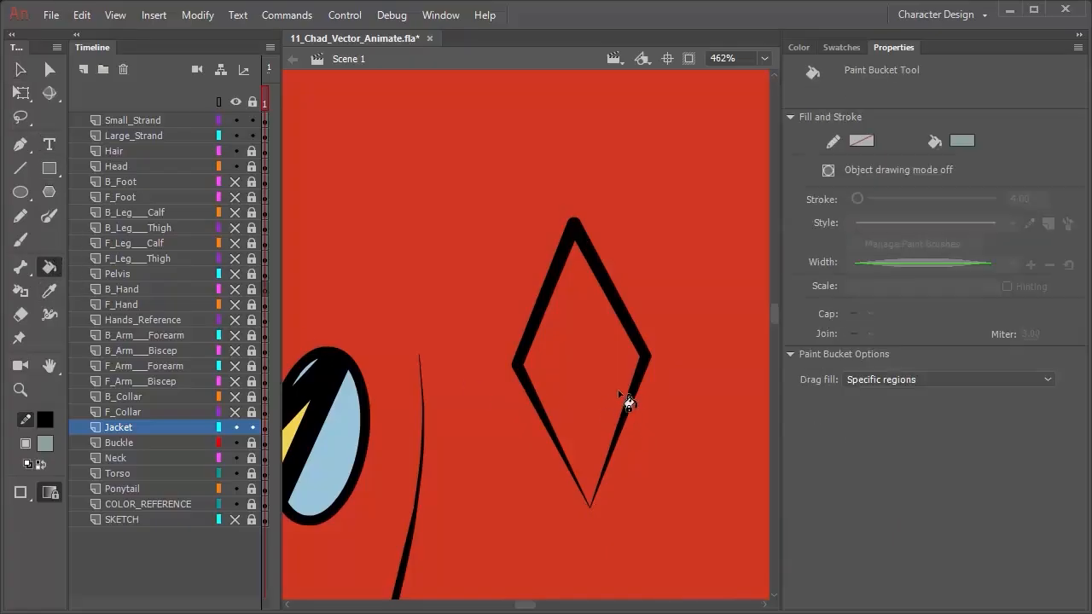
click(581, 378)
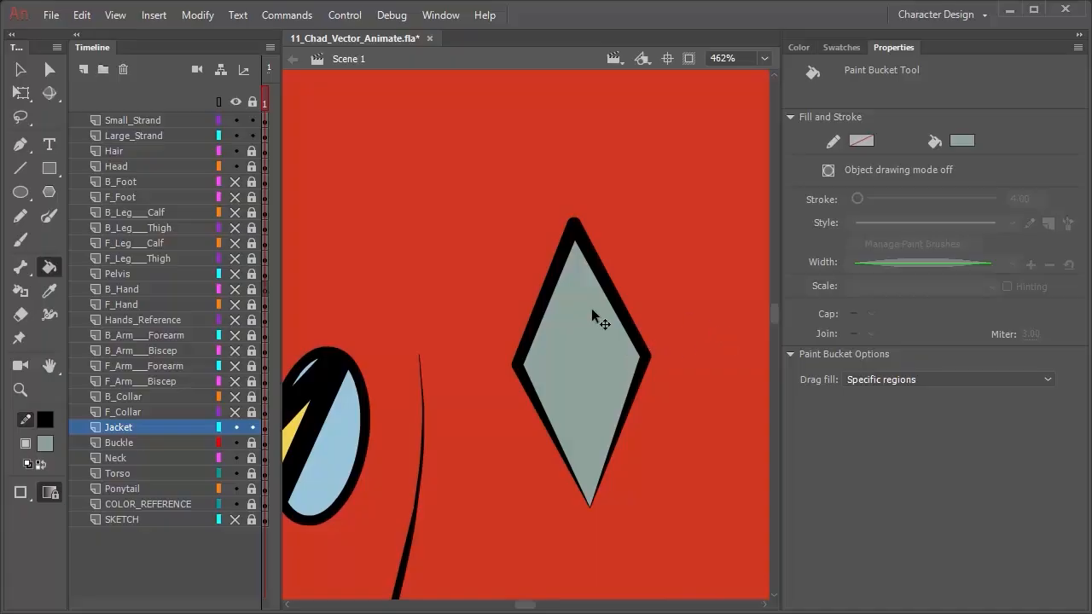
scroll(531, 384, down, 10)
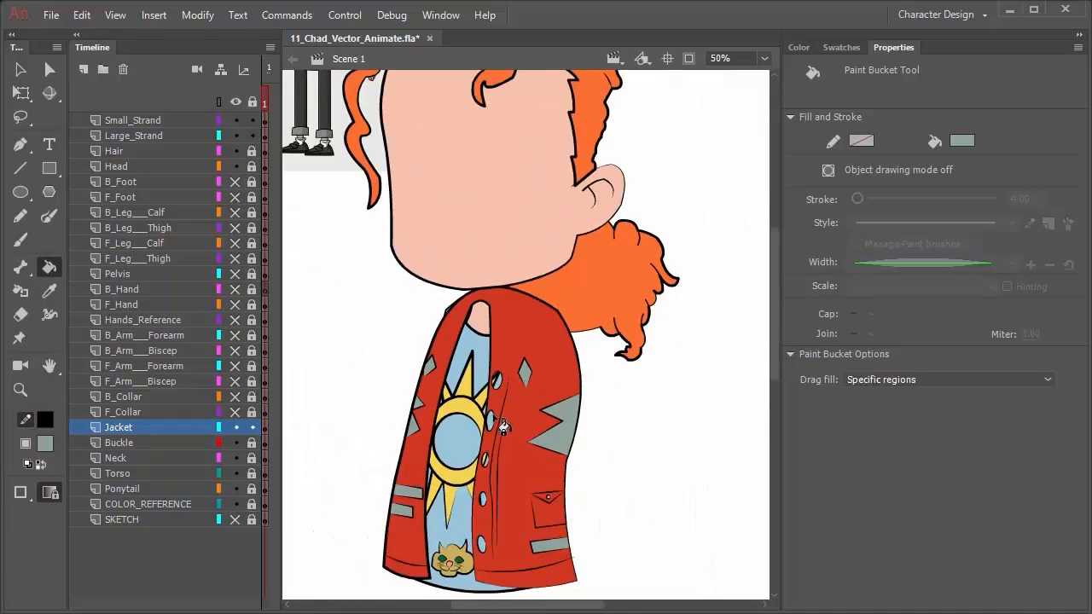
drag(506, 428, 542, 403)
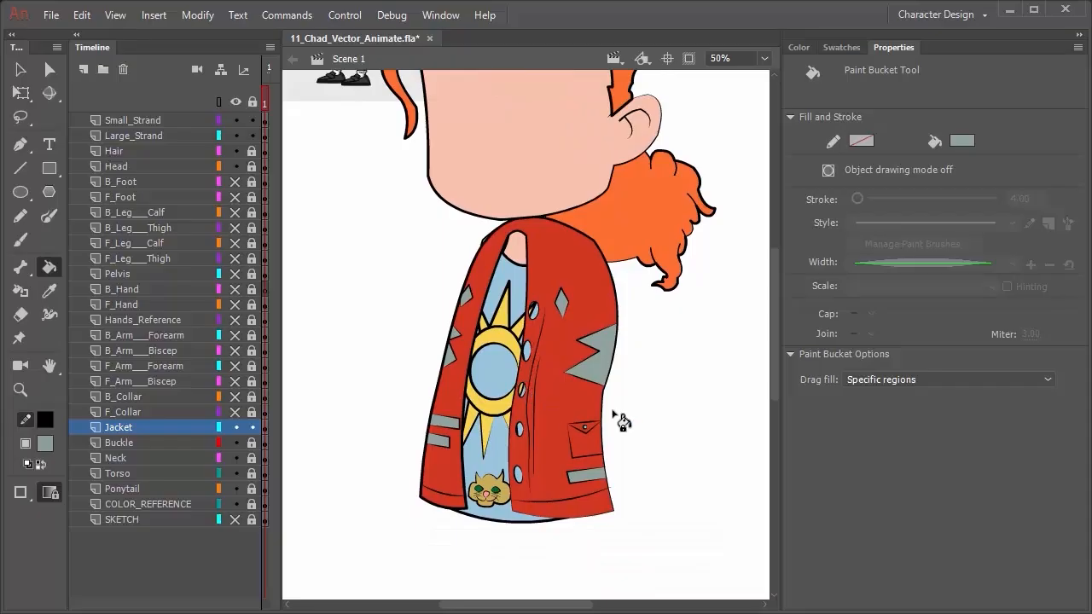
Fill the small round button on the jacket's pocket flap with the same grey
scroll(615, 437, down, 2)
scroll(568, 440, up, 9)
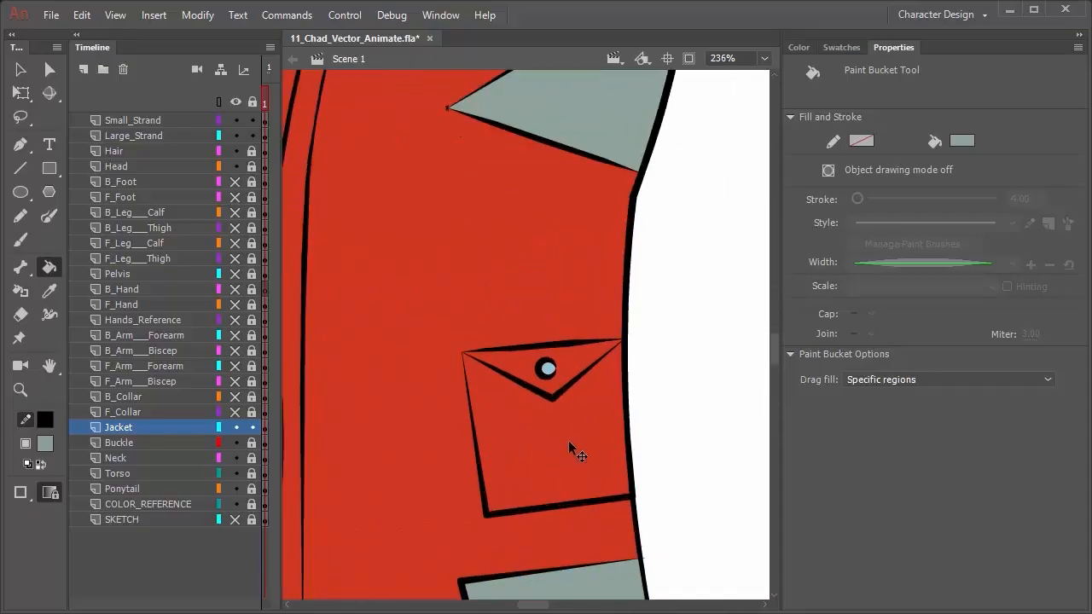
click(549, 371)
scroll(533, 397, down, 5)
scroll(466, 288, down, 3)
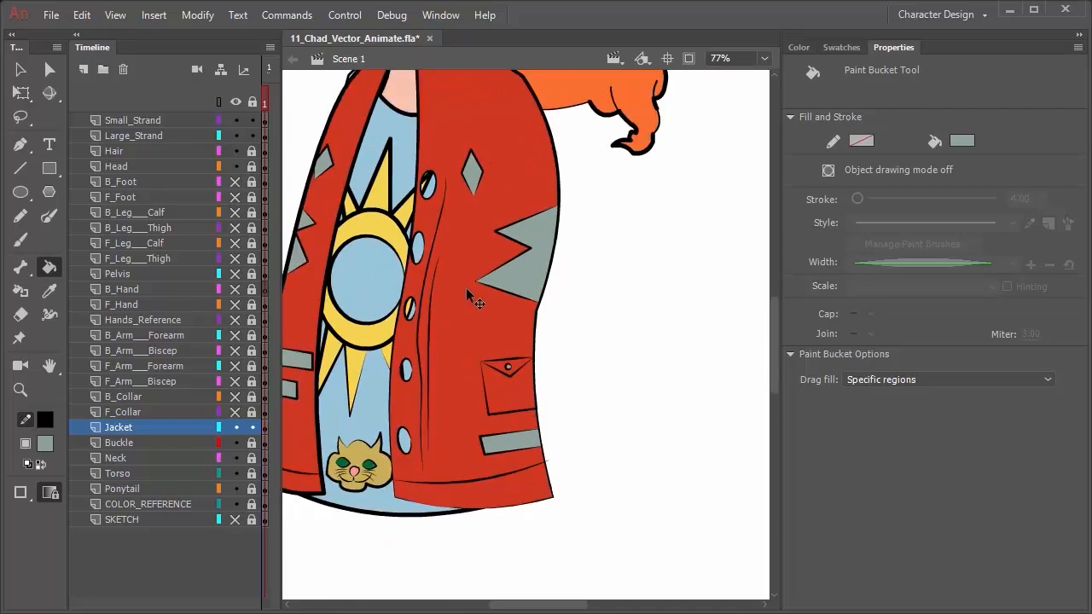
Check the jacket buttons on the reference character and choose a dark grey swatch as the fill colour for them
drag(433, 278, 529, 312)
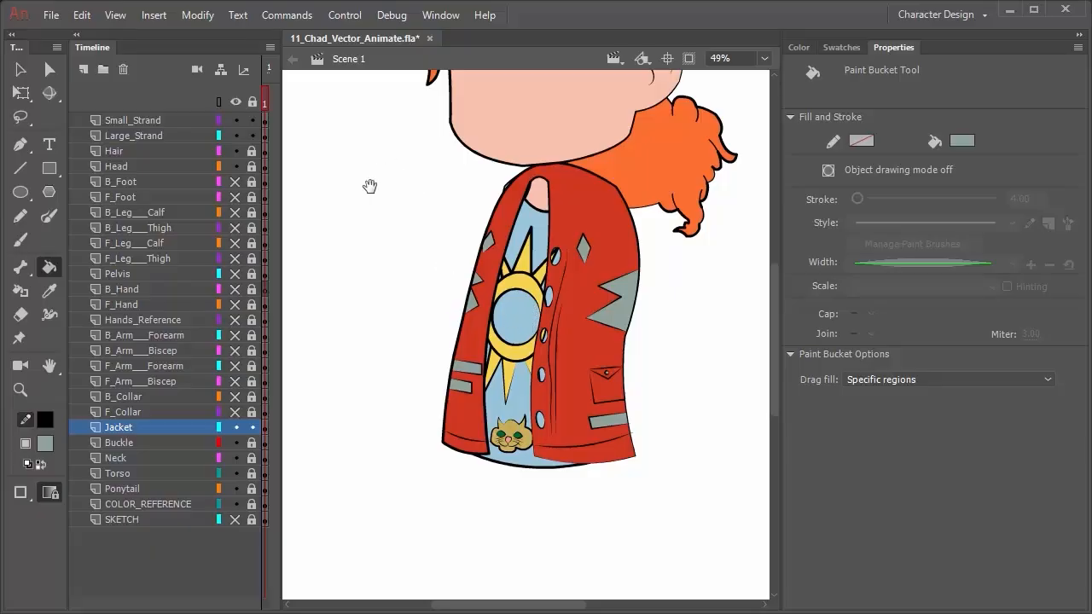
mouse_move(369, 186)
mouse_down()
mouse_move(563, 578)
mouse_move(530, 531)
mouse_up()
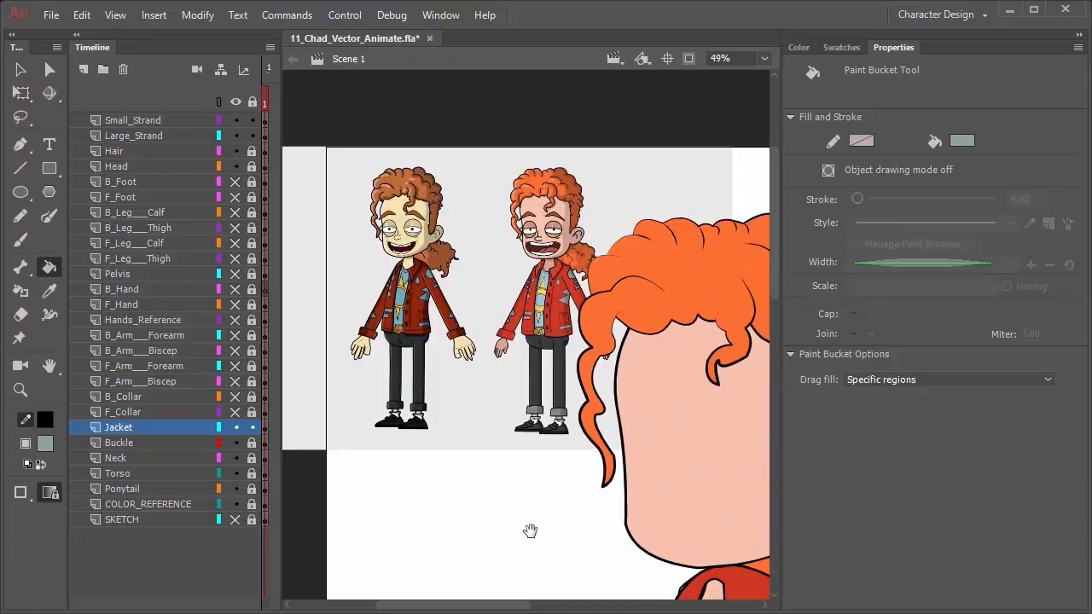
drag(530, 531, 268, 190)
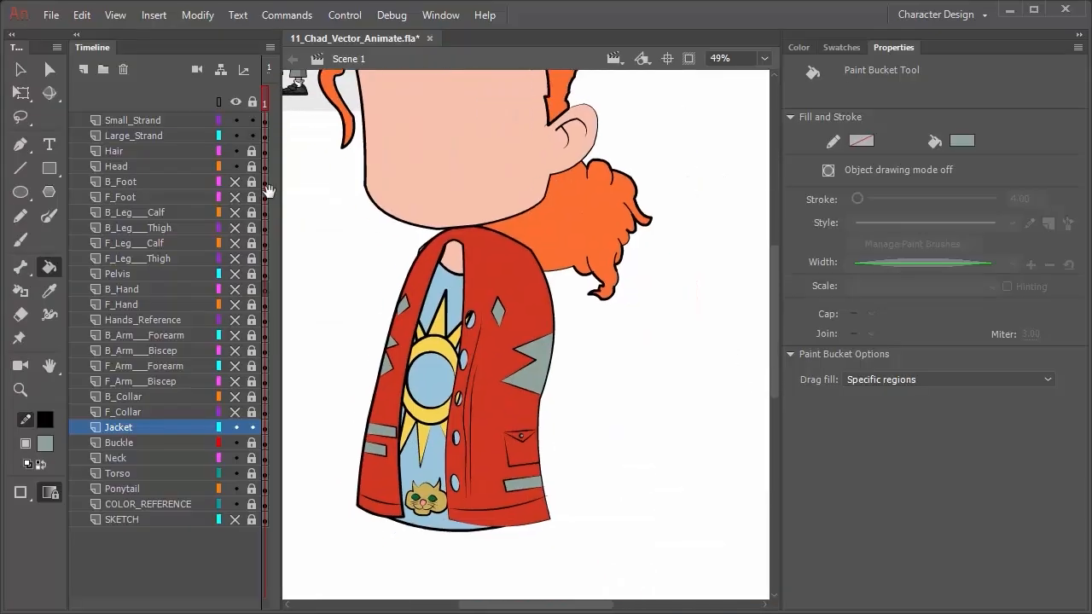
click(45, 445)
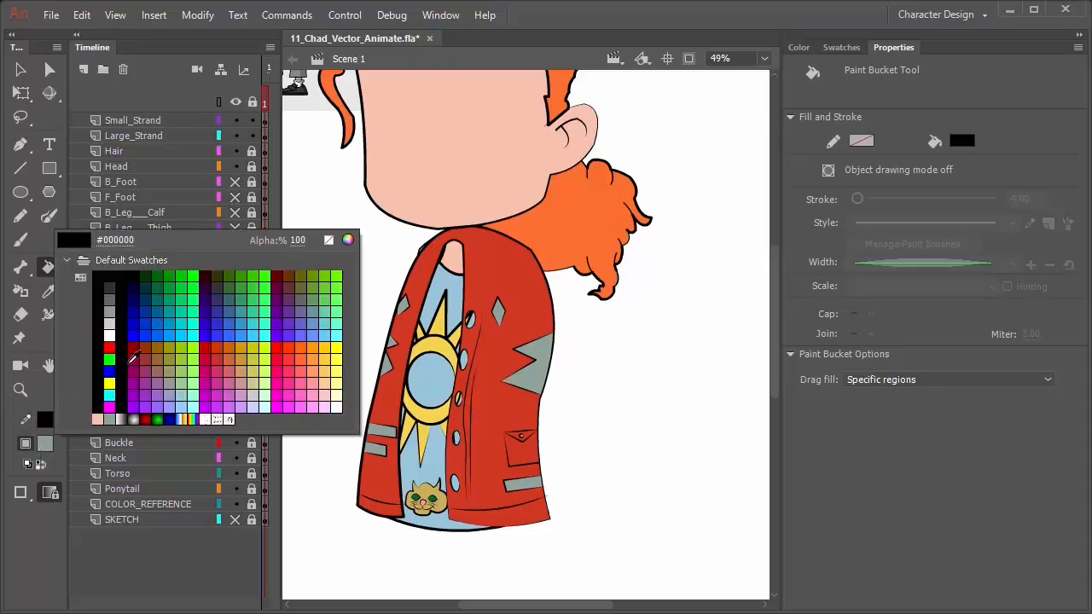
click(114, 284)
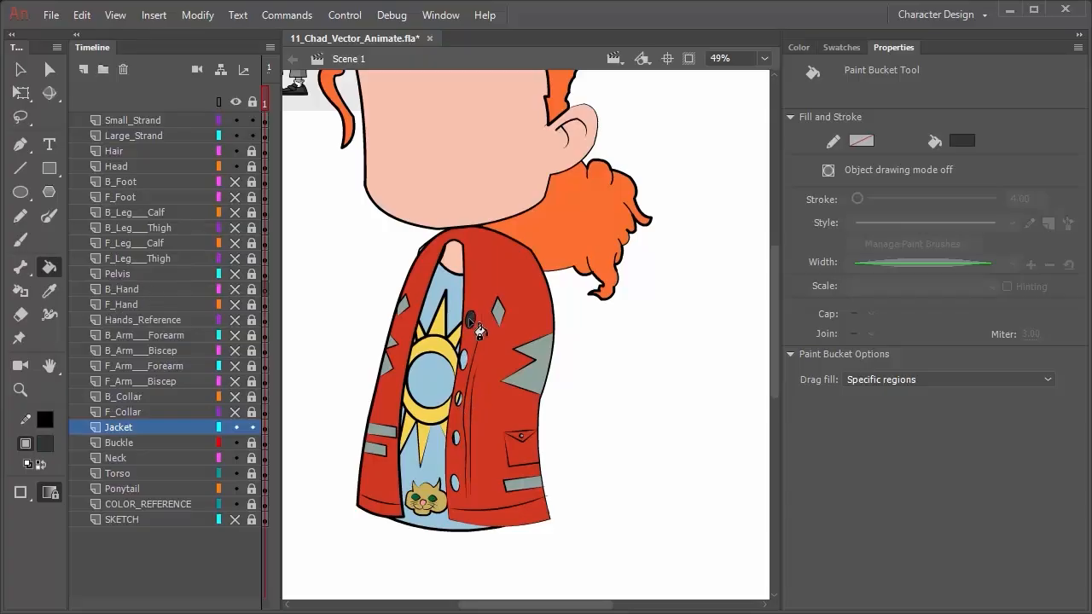
Fill the remaining four jacket-front buttons and the small round button on the pocket flap with the dark grey
click(464, 358)
click(460, 398)
click(456, 437)
click(456, 483)
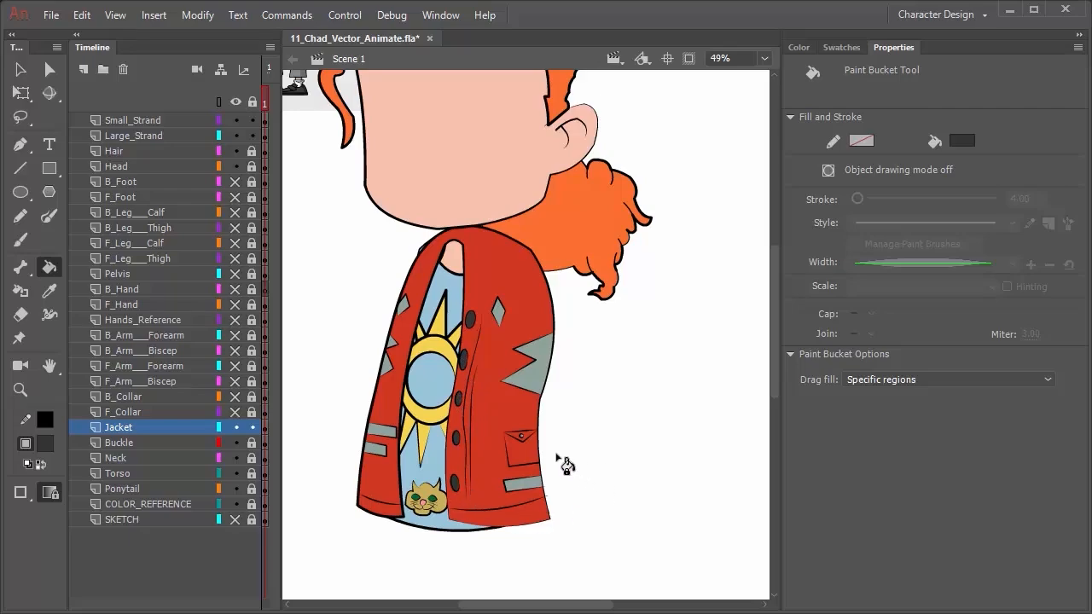
scroll(544, 444, up, 2)
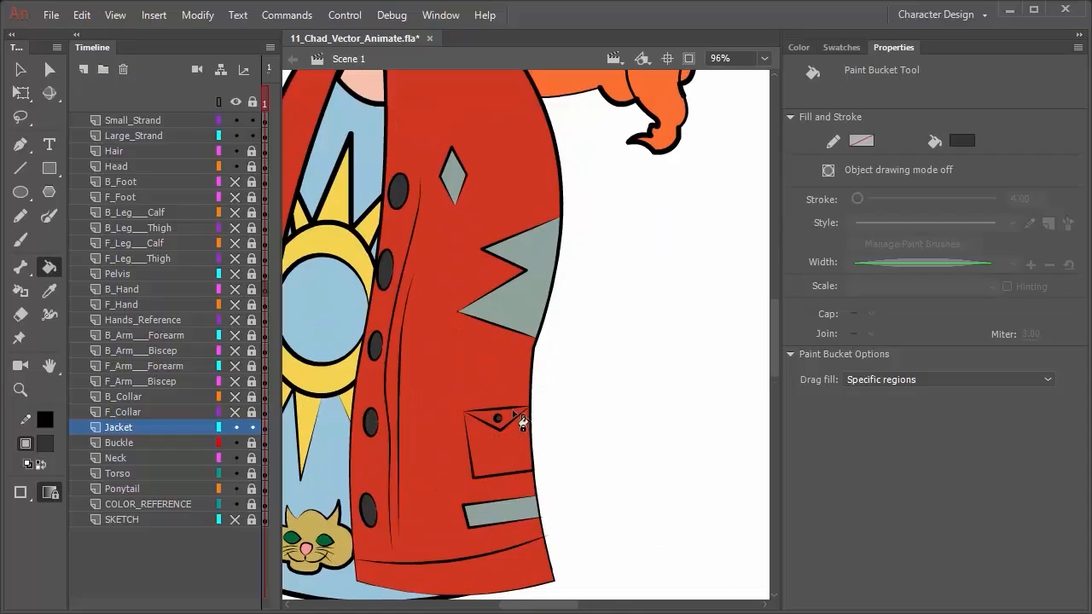
click(500, 419)
scroll(466, 364, down, 2)
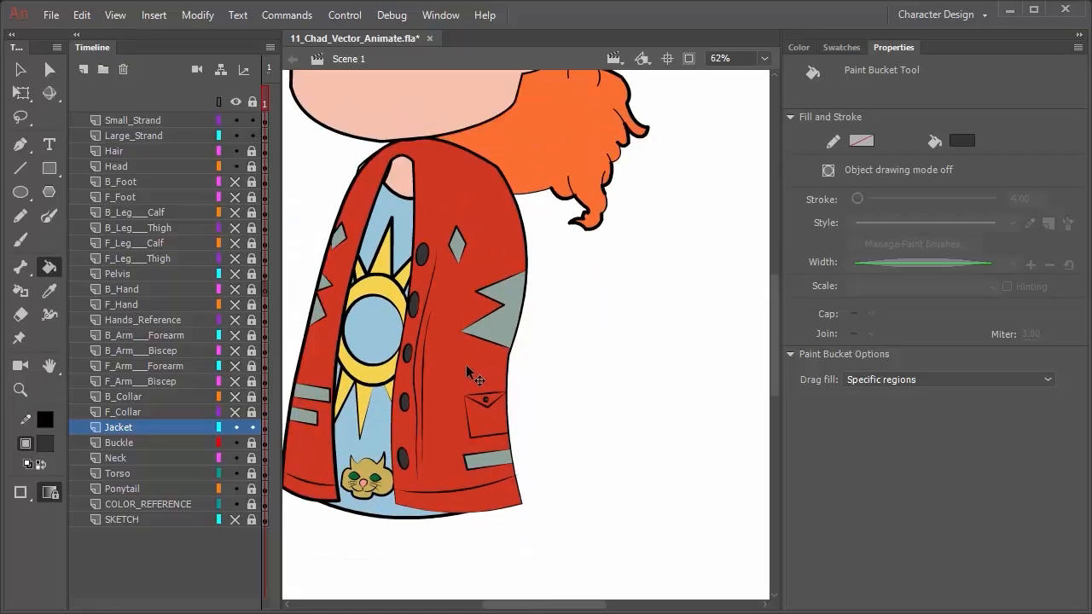
Move the Neck layer directly above the Jacket layer and make the B_Collar and F_Collar layers visible
scroll(466, 365, up, 2)
scroll(466, 364, down, 1)
scroll(465, 364, down, 3)
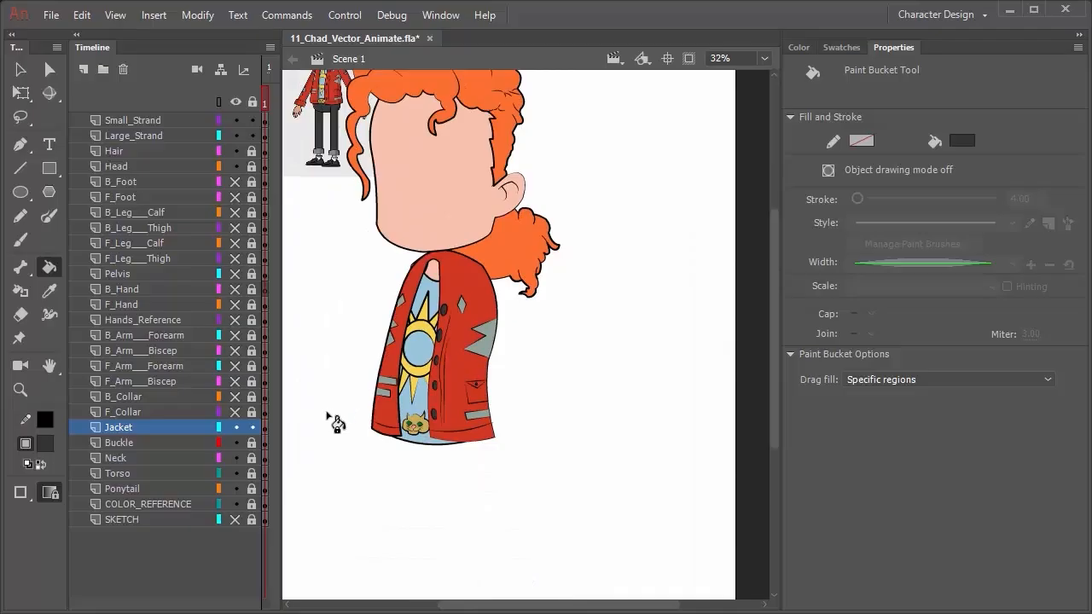
click(149, 459)
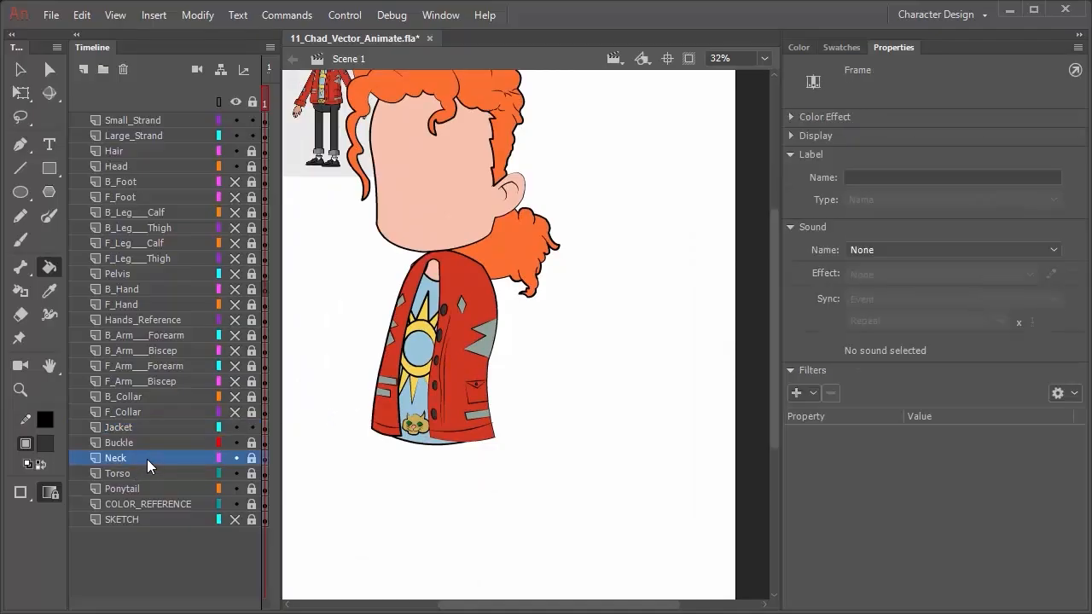
drag(147, 459, 150, 421)
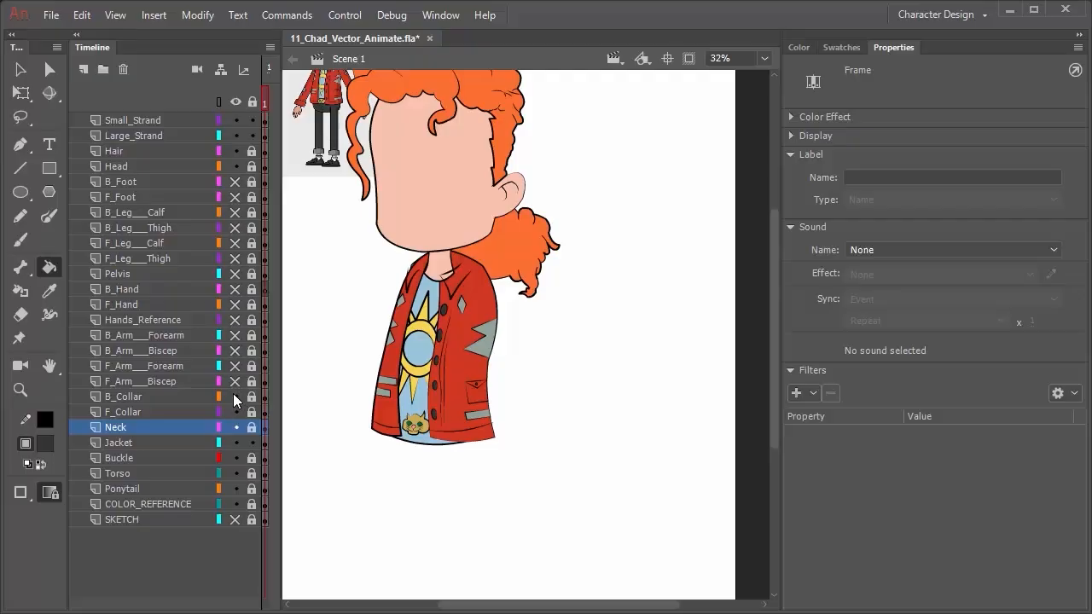
Unlock the F_Collar layer and close the front collar's open upper end with a straight line spanning about 38 by 26 px
click(158, 415)
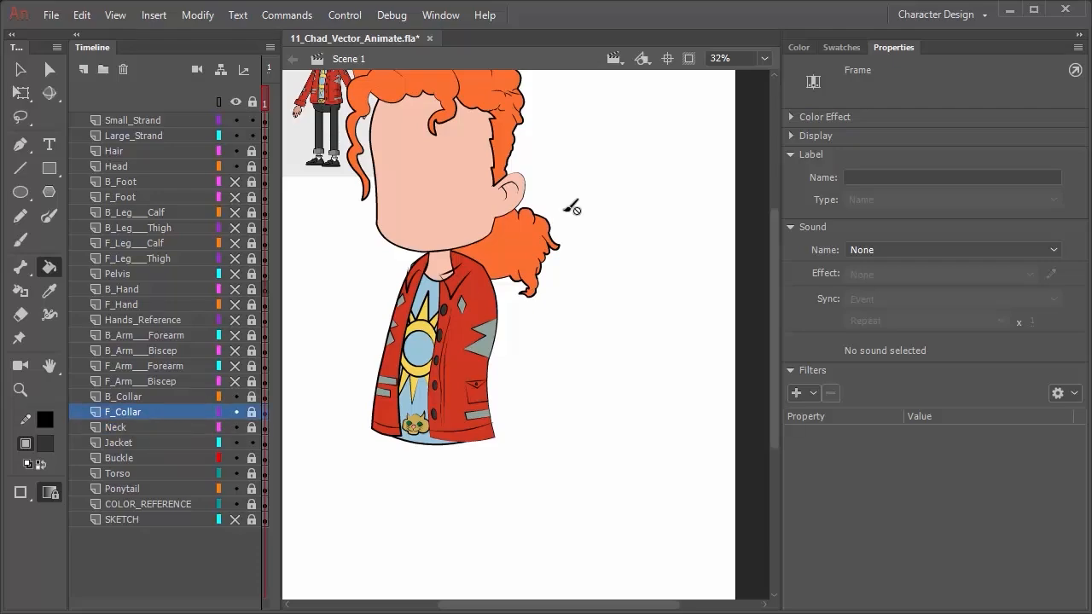
scroll(453, 248, down, 1)
scroll(453, 249, up, 6)
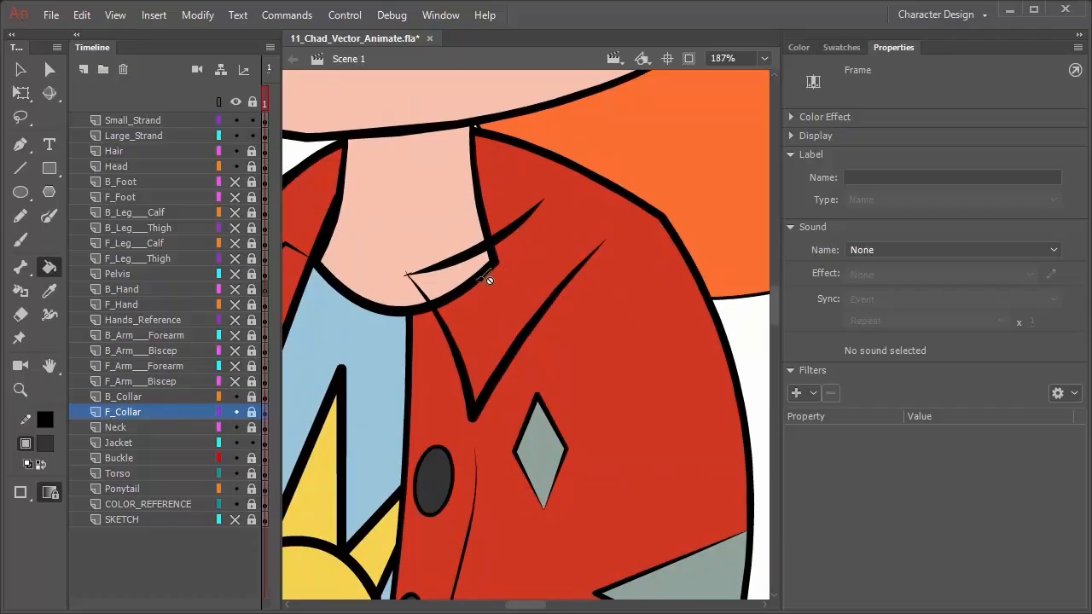
key(n)
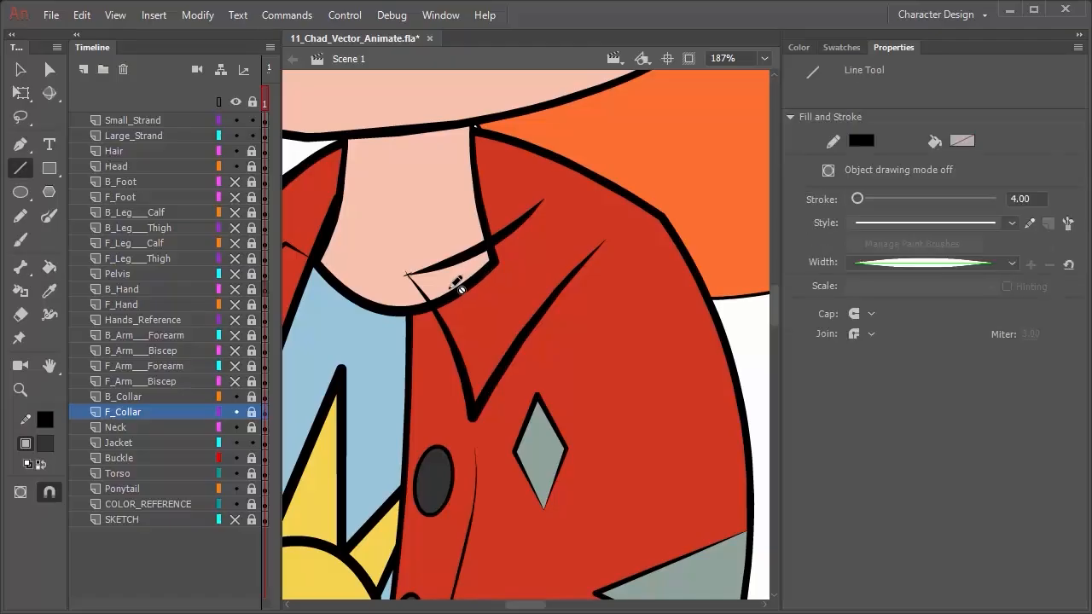
click(252, 412)
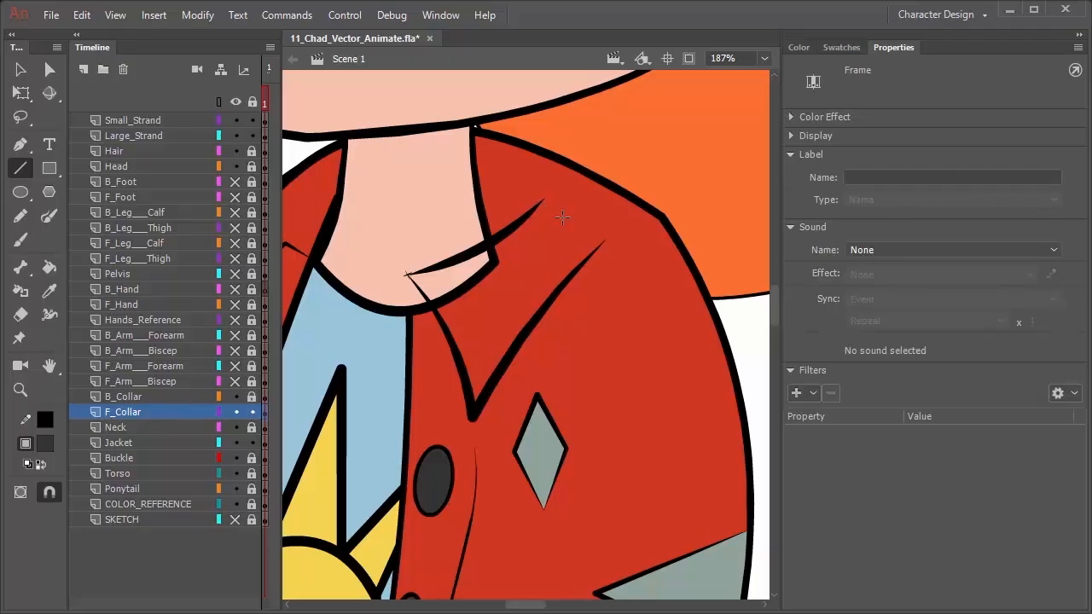
click(562, 217)
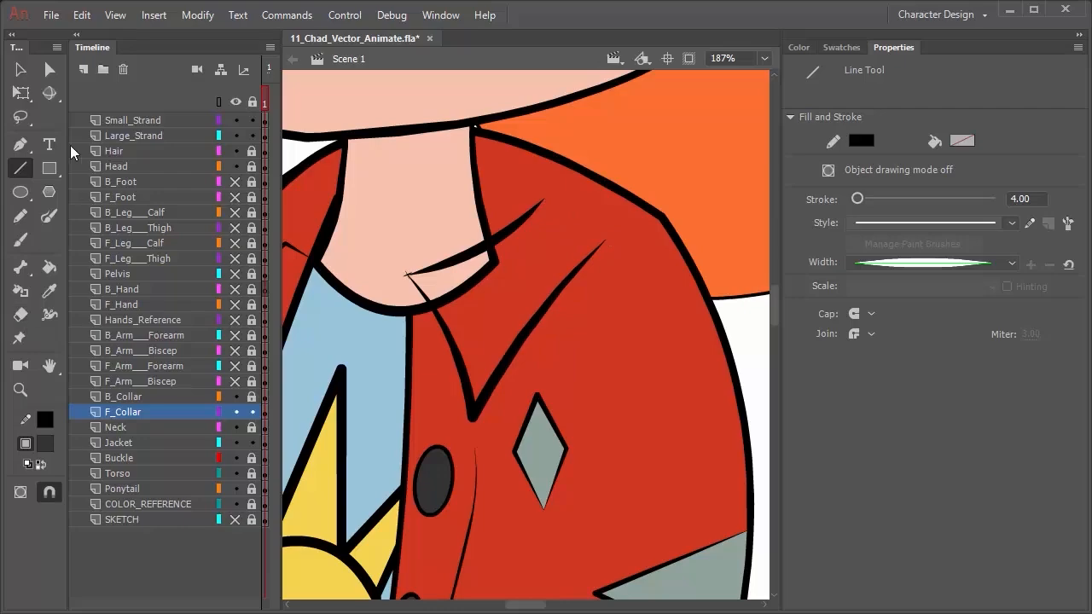
click(26, 72)
click(562, 213)
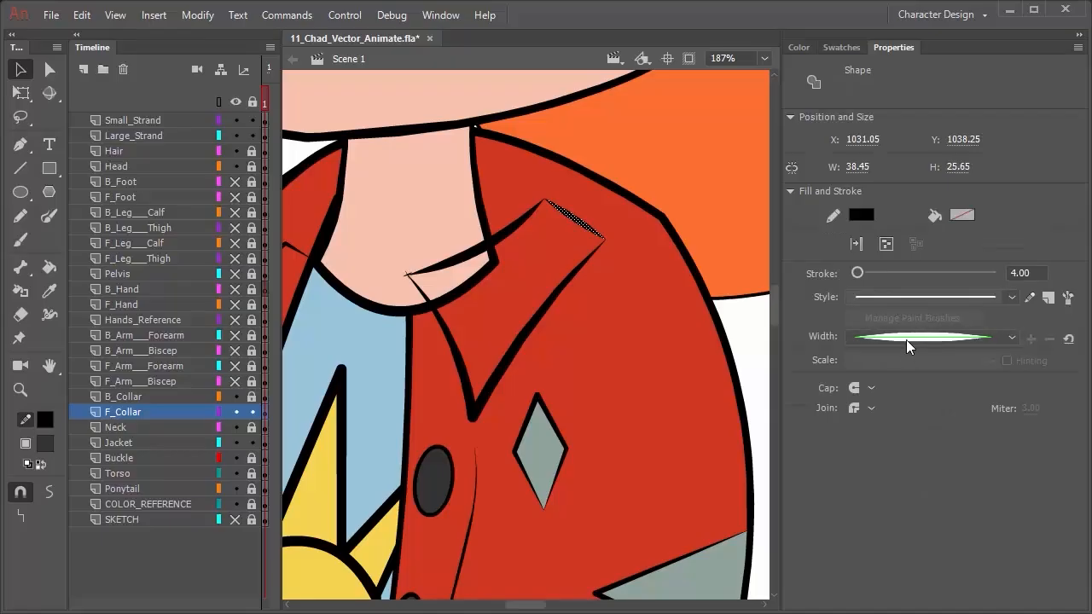
Sample the jacket's red and fill the closed front collar with it using the Paint Bucket
click(696, 153)
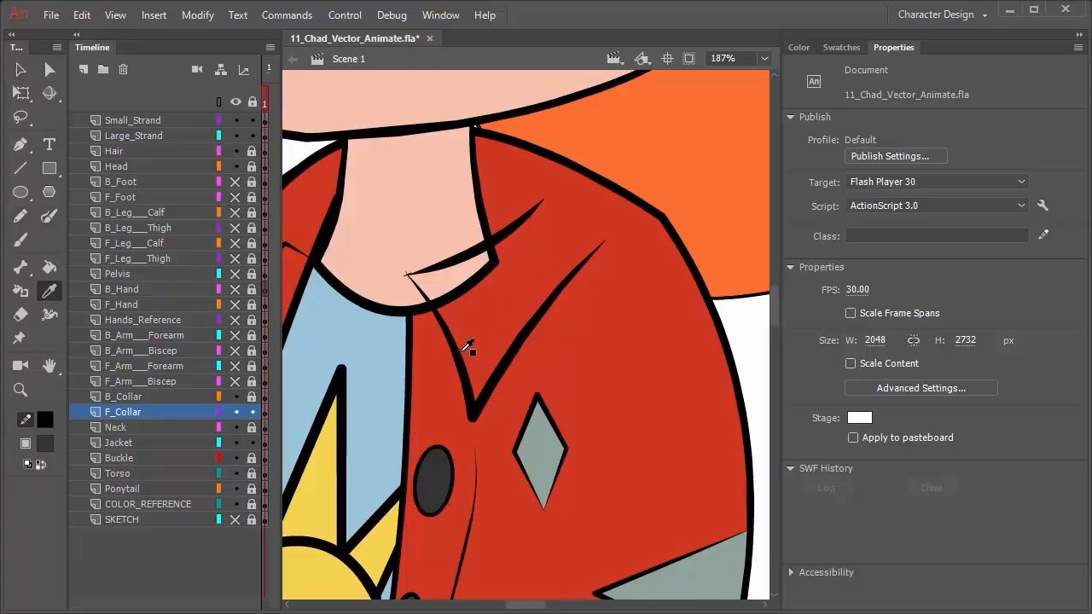
key(k)
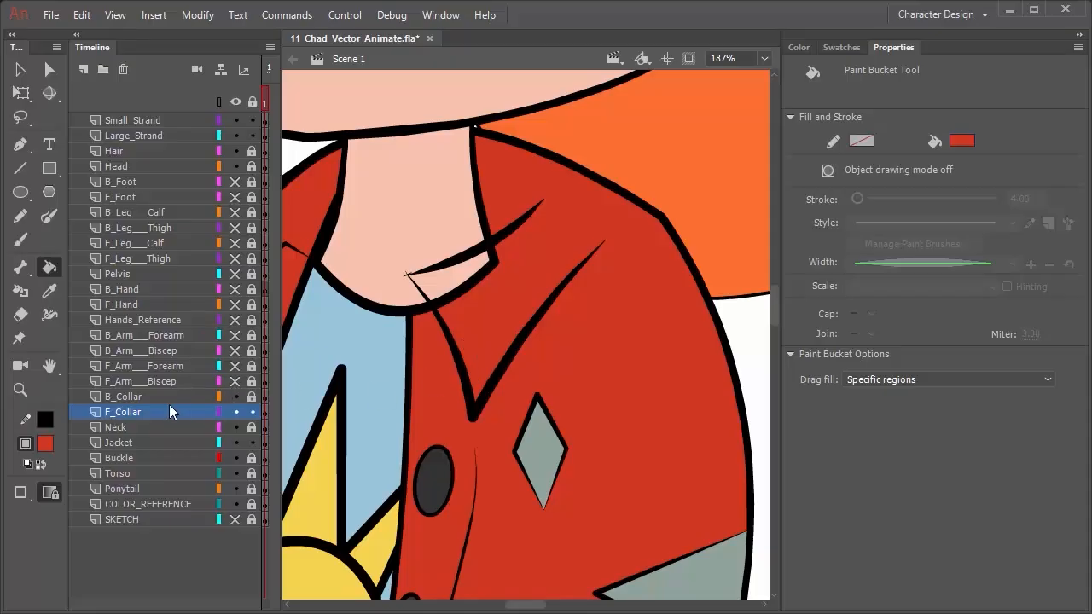
click(475, 355)
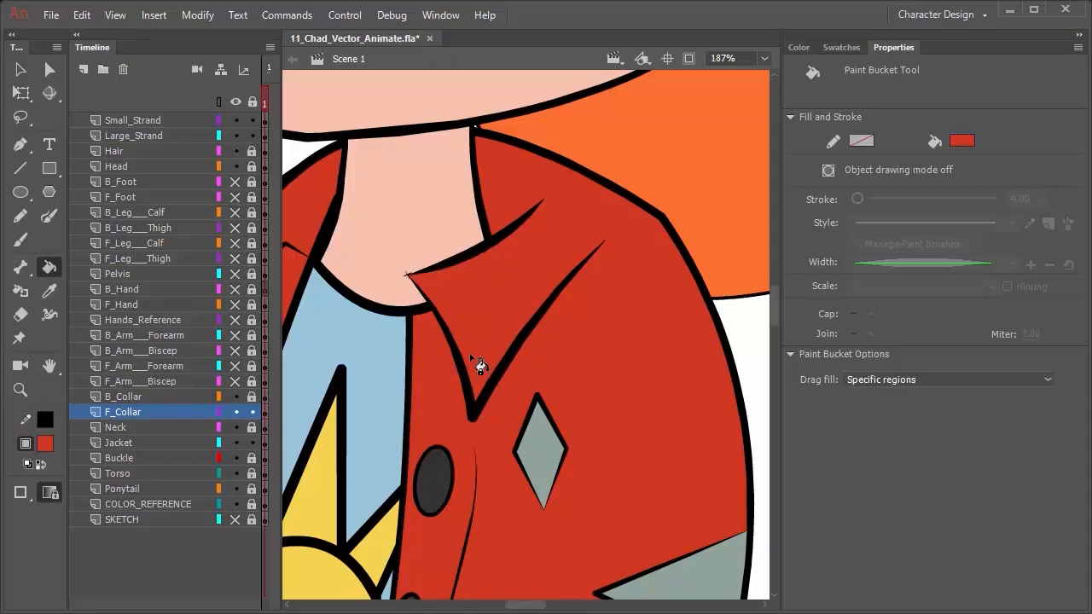
Clean up the tiny stray stroke bits at the front collar's pointed tip so its edges meet in a thick corner
key(v)
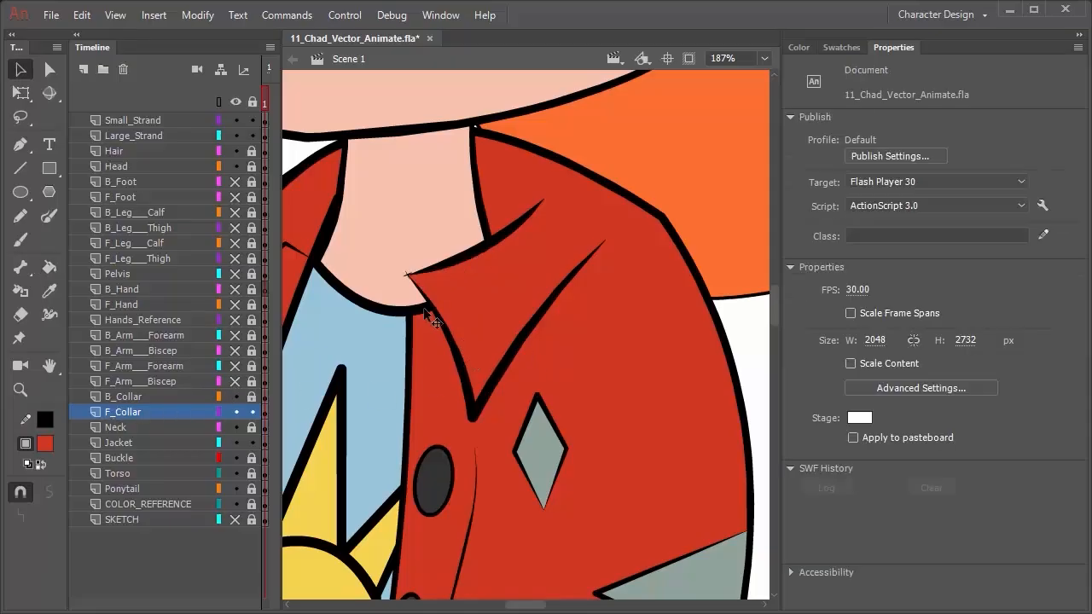
click(405, 282)
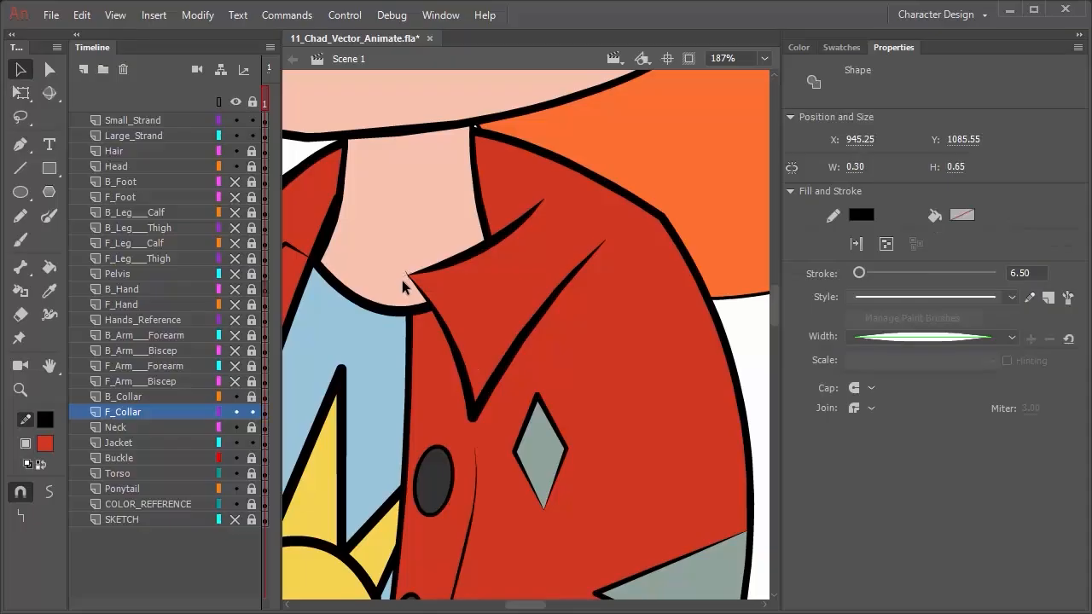
click(401, 273)
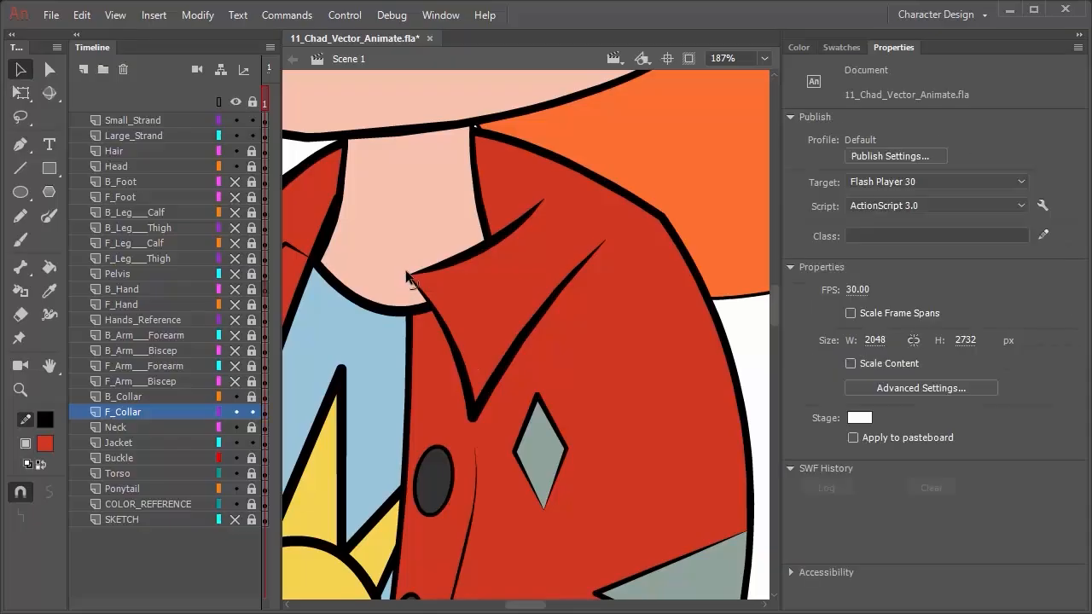
click(410, 317)
click(358, 259)
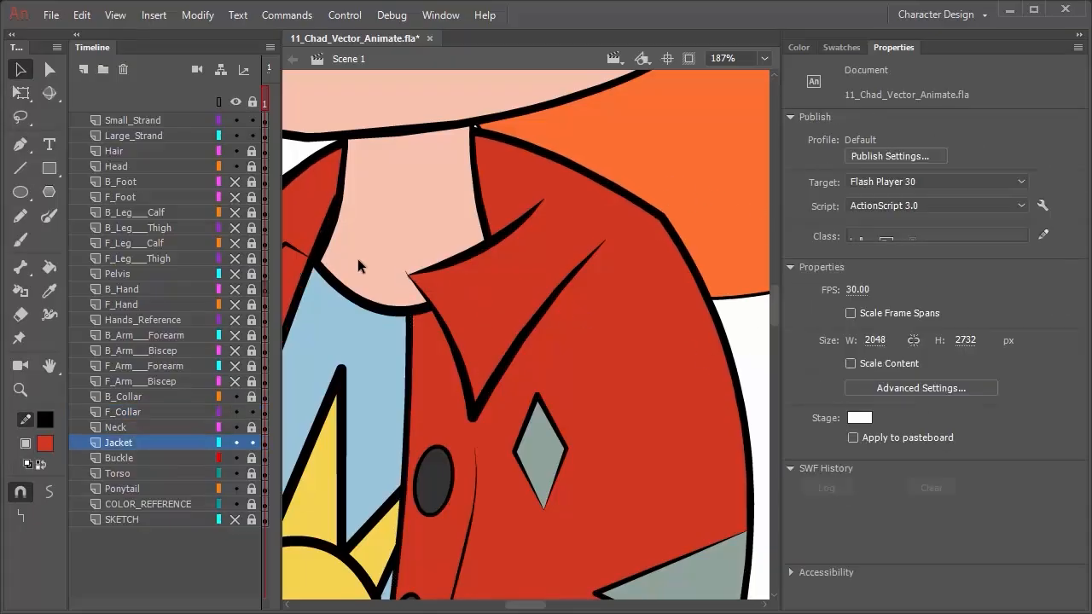
click(410, 319)
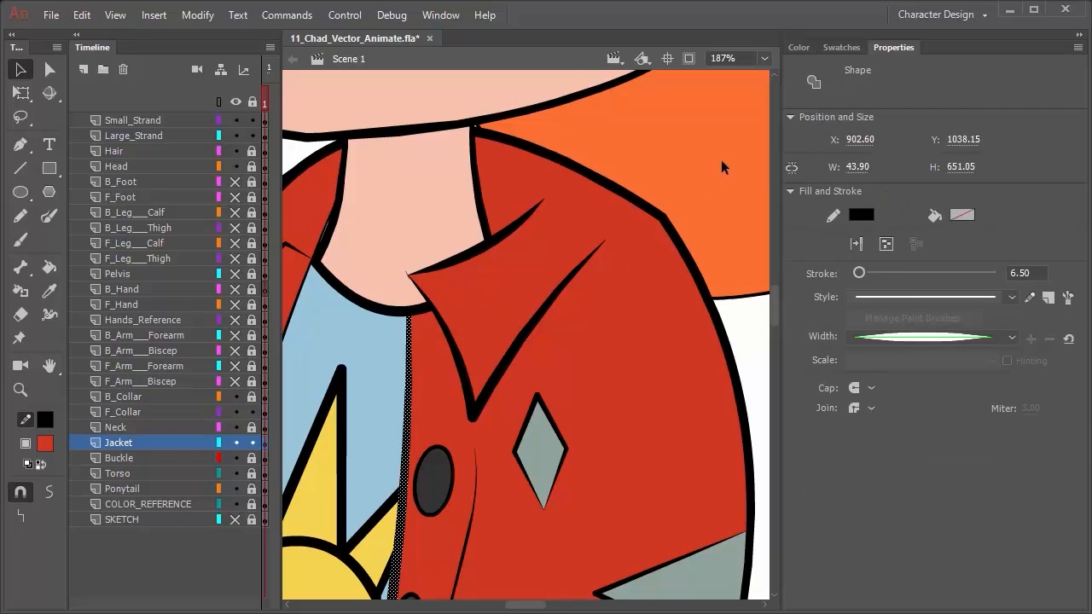
click(703, 166)
click(411, 278)
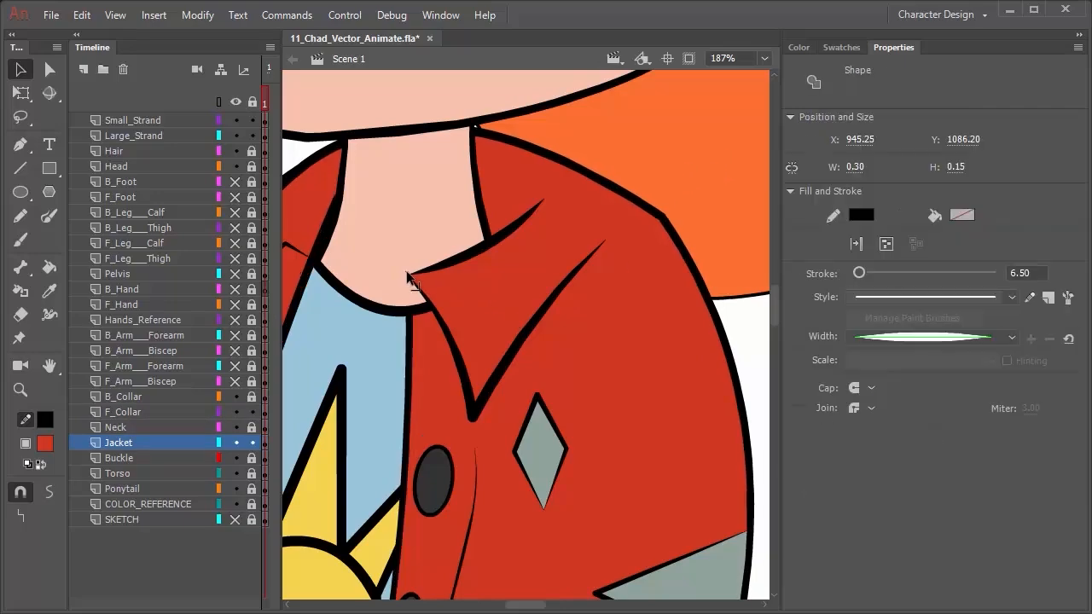
click(451, 320)
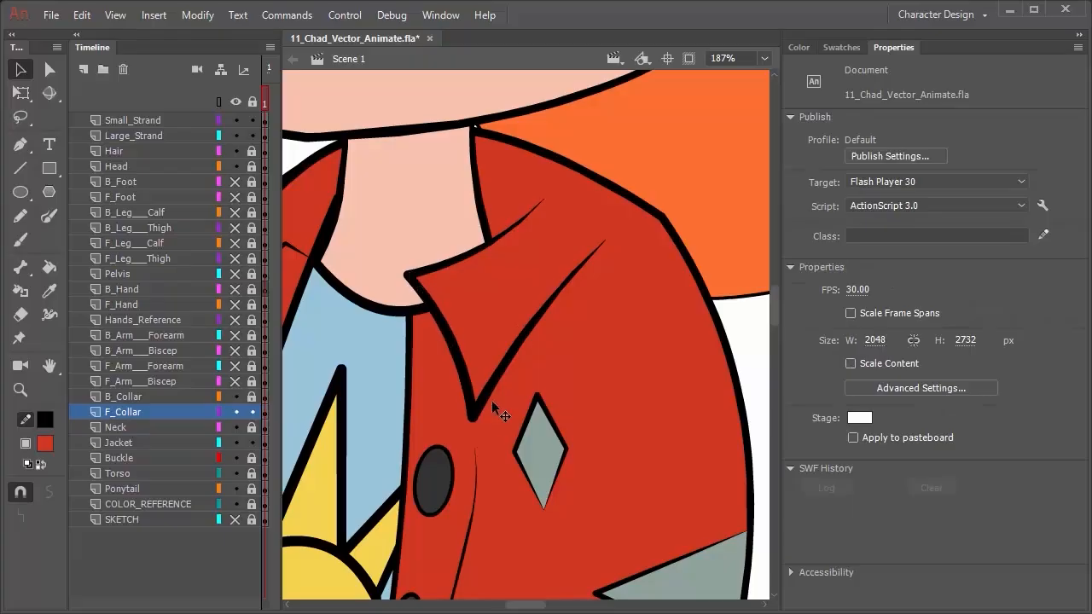
Delete the helper line across the front collar's open upper end
click(575, 220)
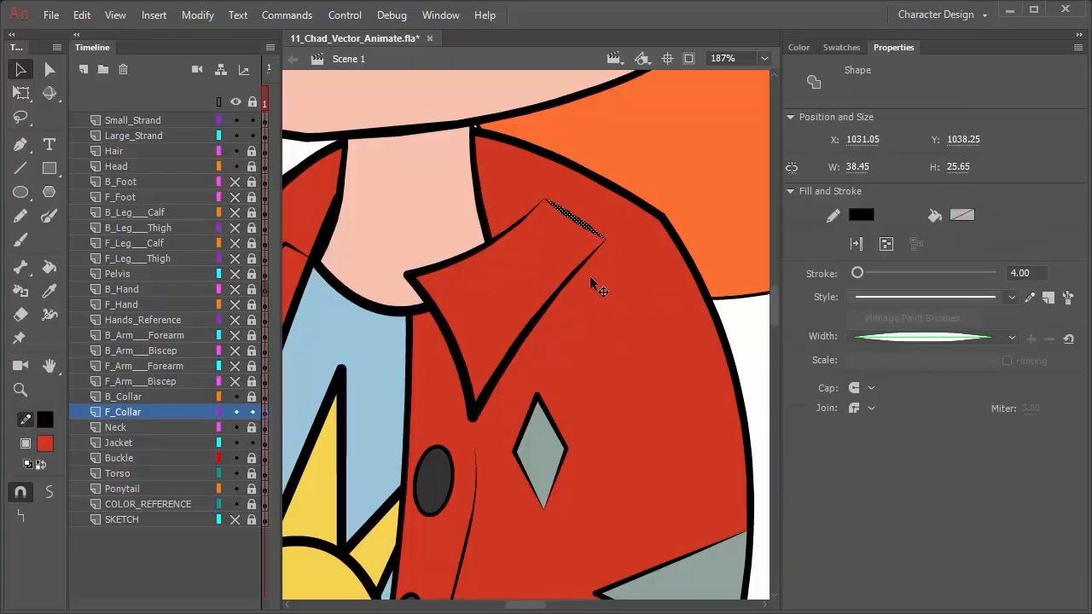
key(Delete)
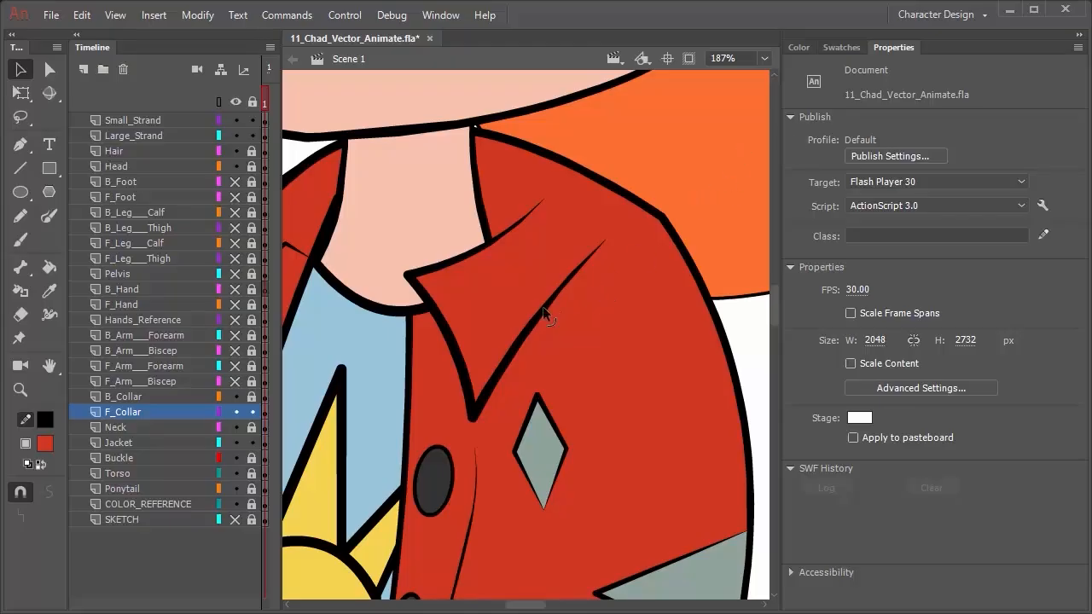
scroll(551, 361, down, 5)
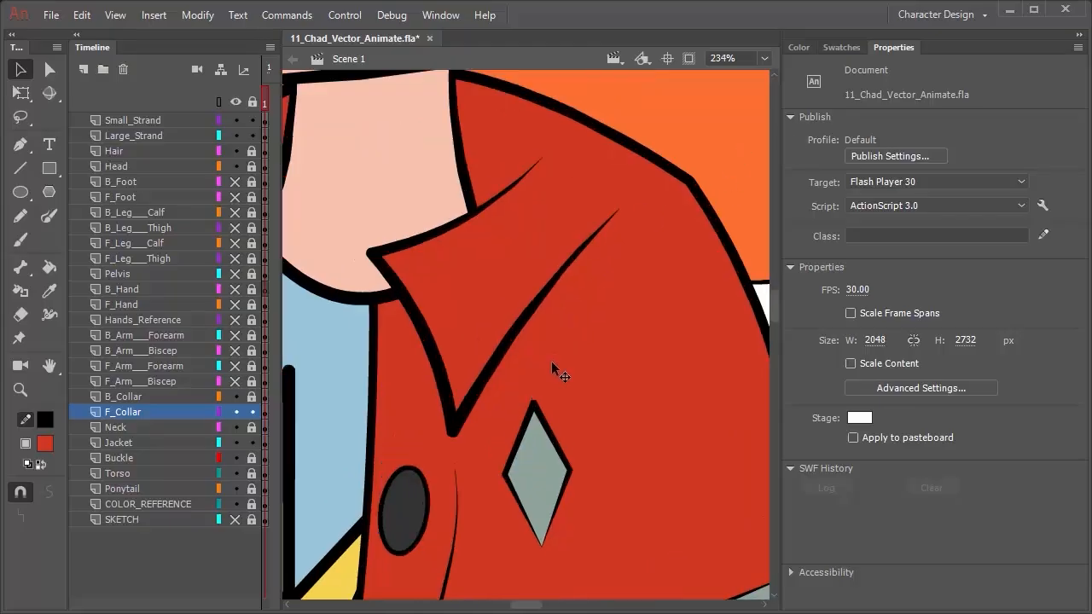
scroll(551, 361, down, 1)
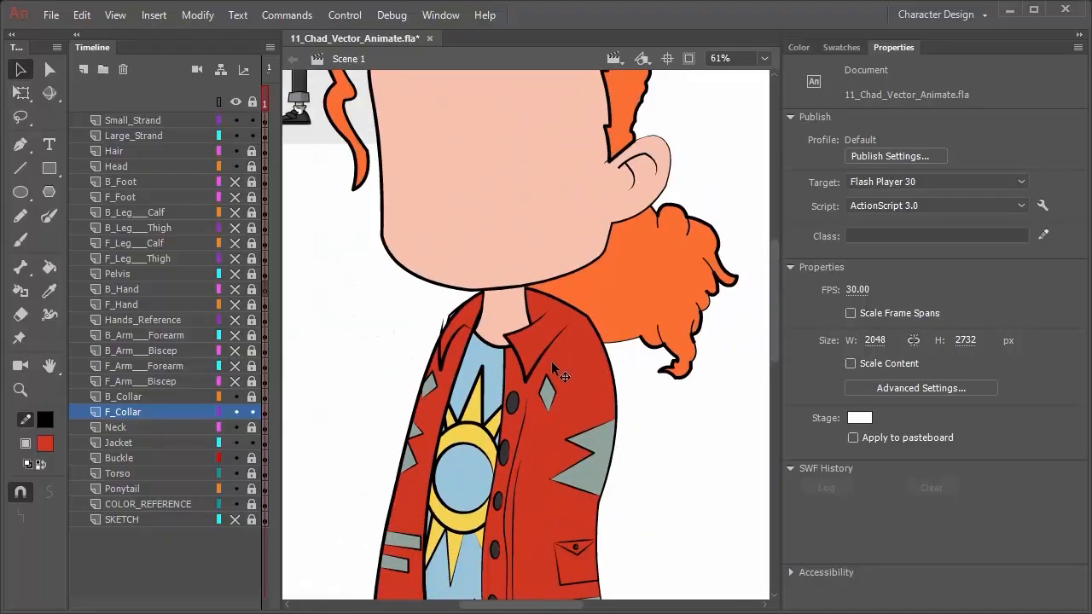
Unlock the B_Collar layer, smooth the jacket's outline at the back shoulder, and fit the back collar's outer stroke against it
scroll(552, 360, up, 1)
scroll(551, 361, up, 1)
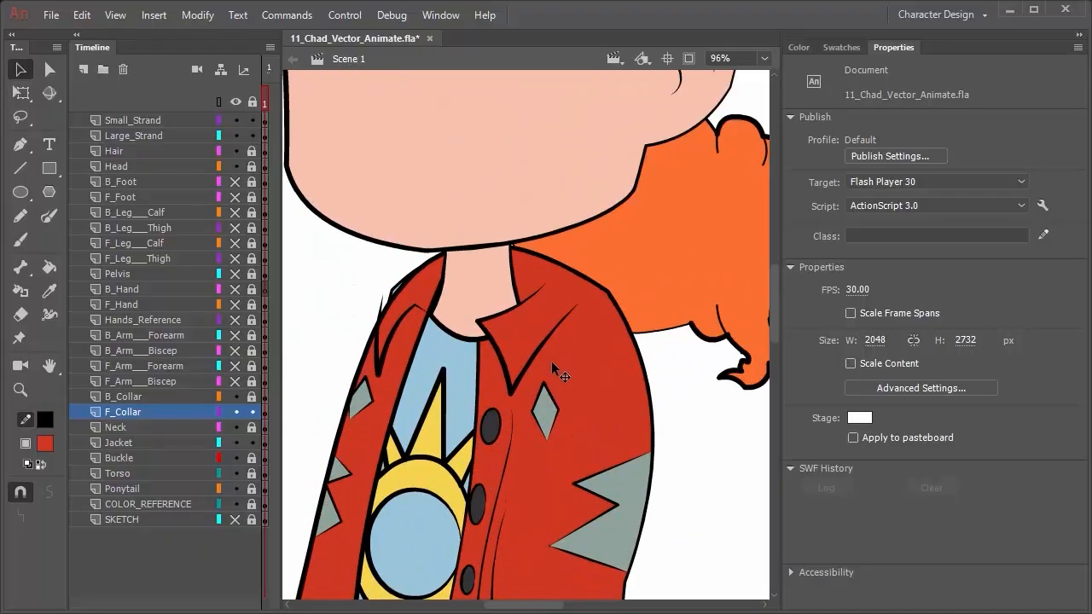
click(389, 348)
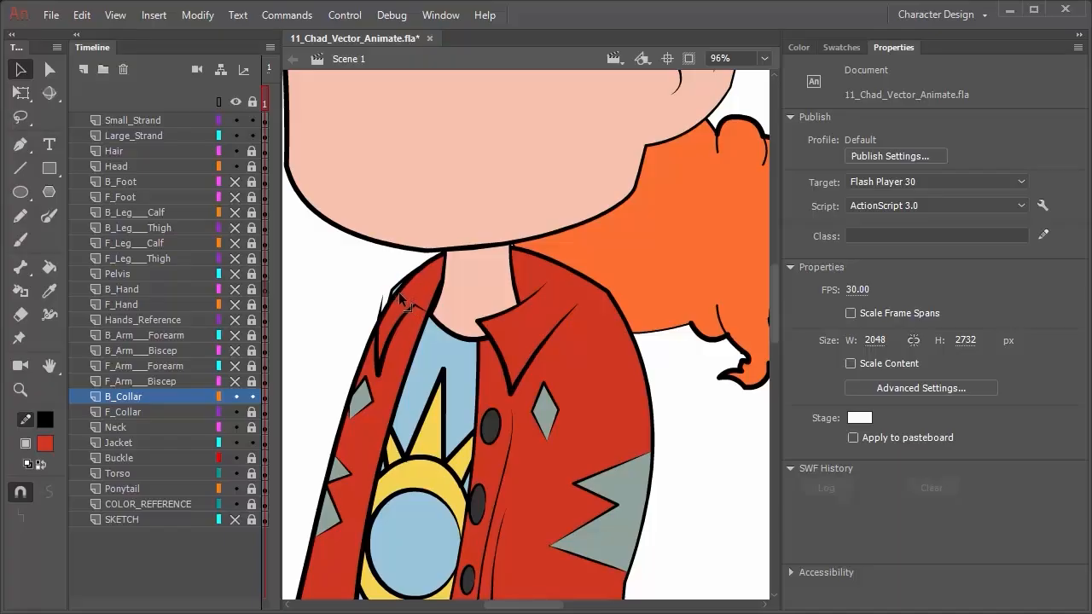
click(143, 443)
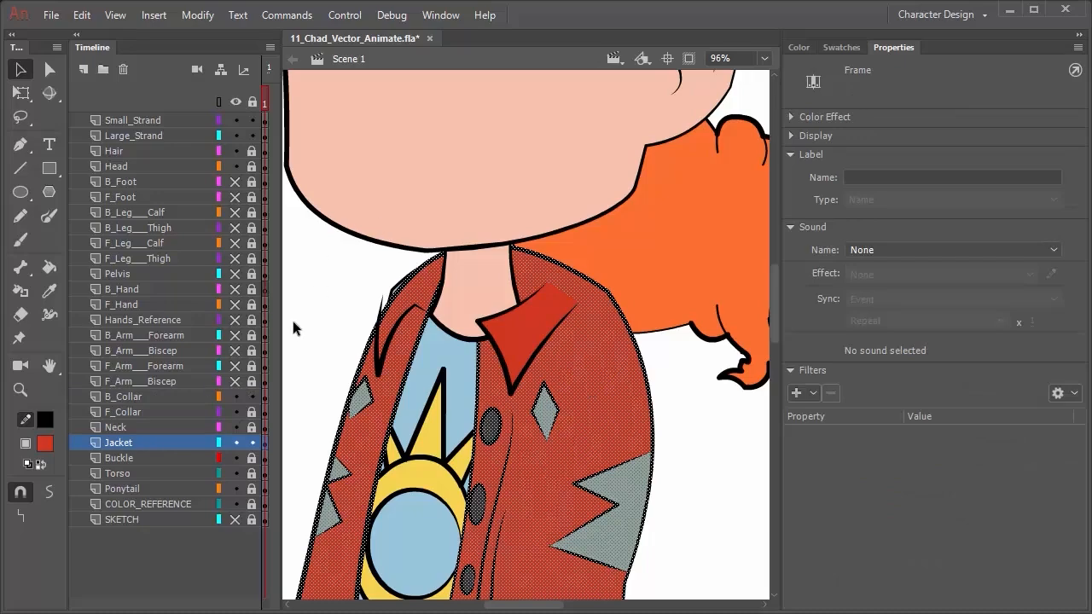
click(326, 286)
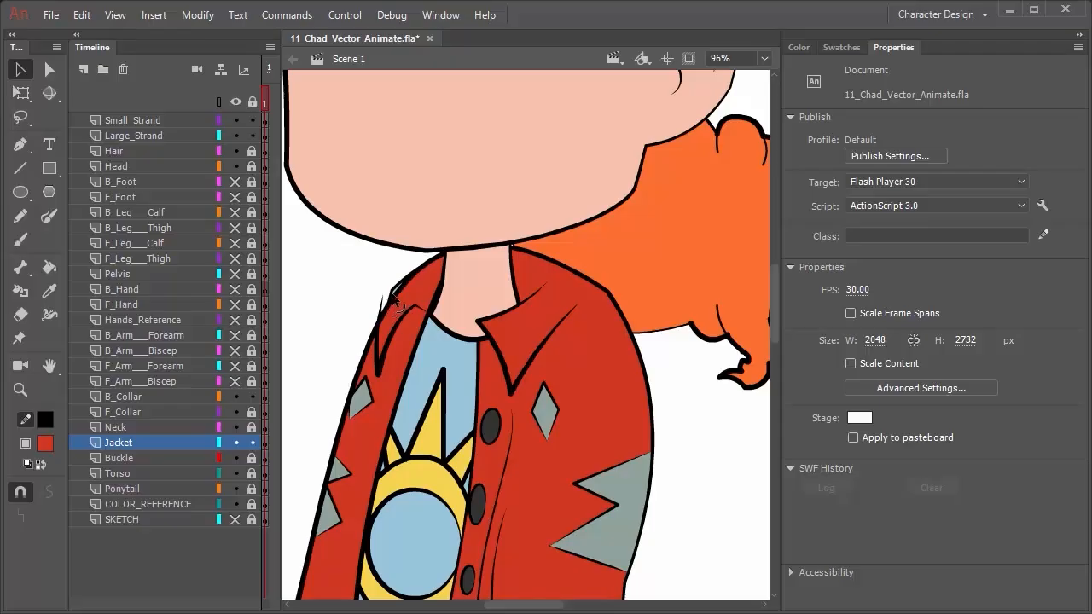
drag(392, 293, 392, 292)
click(381, 301)
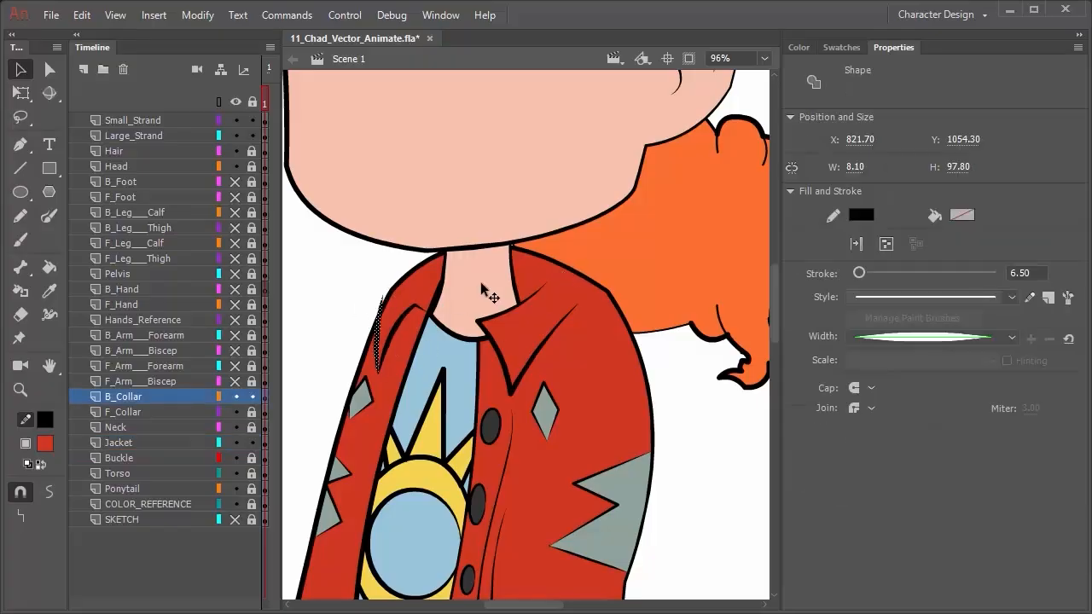
click(355, 294)
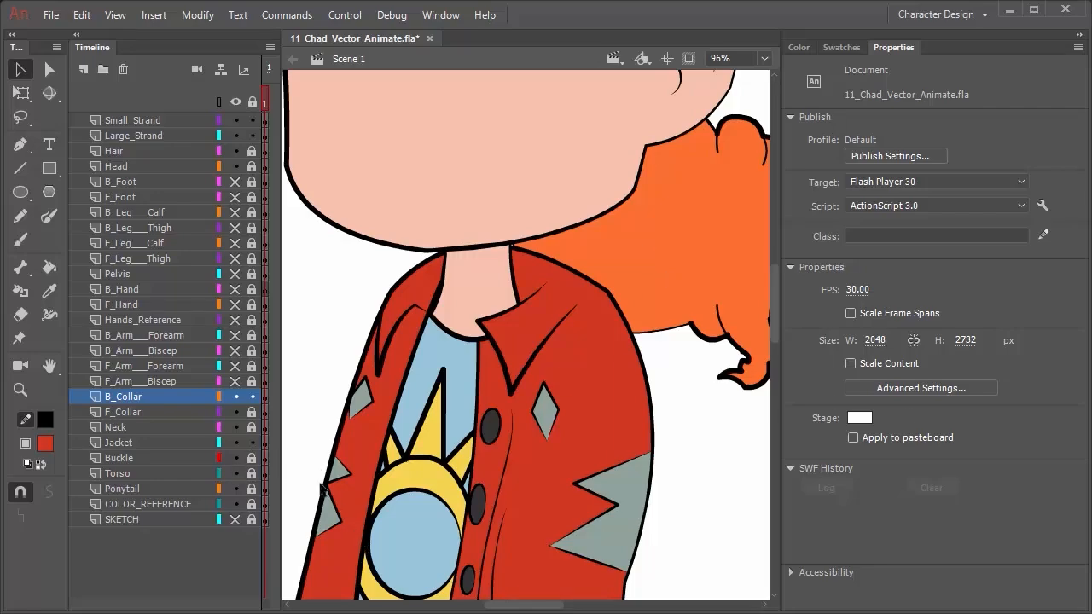
Hide all layers except B_Collar and Neck, and unlock the Neck layer
alt+click(235, 397)
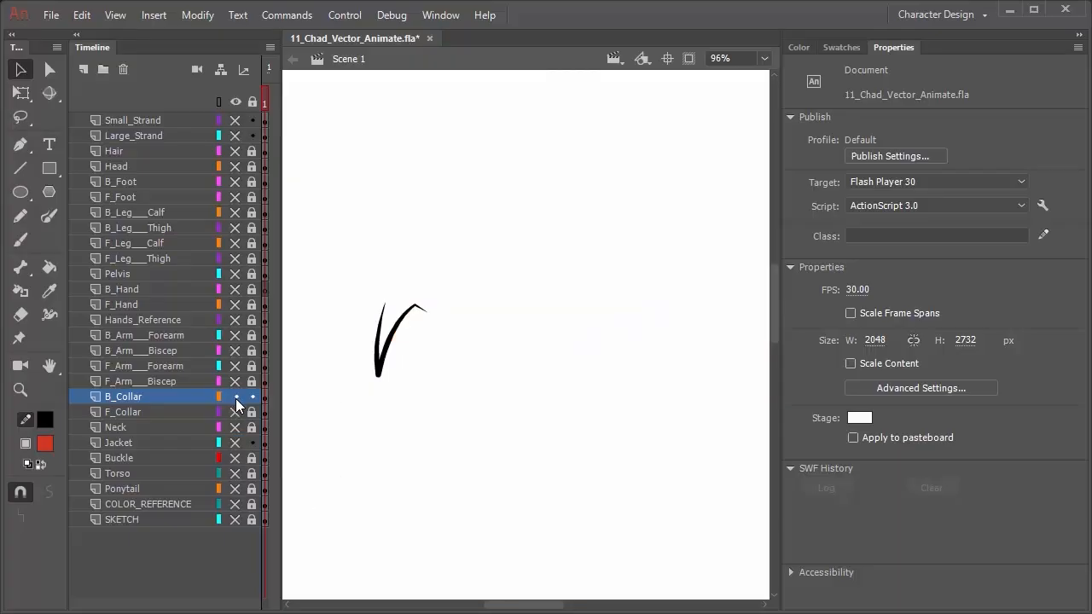
alt+click(235, 427)
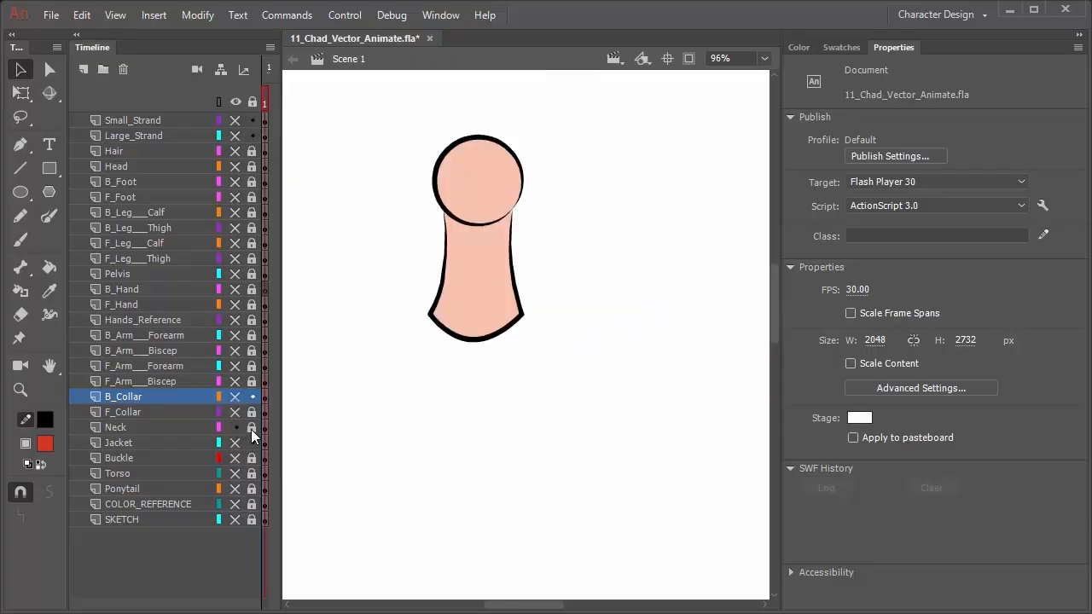
click(235, 397)
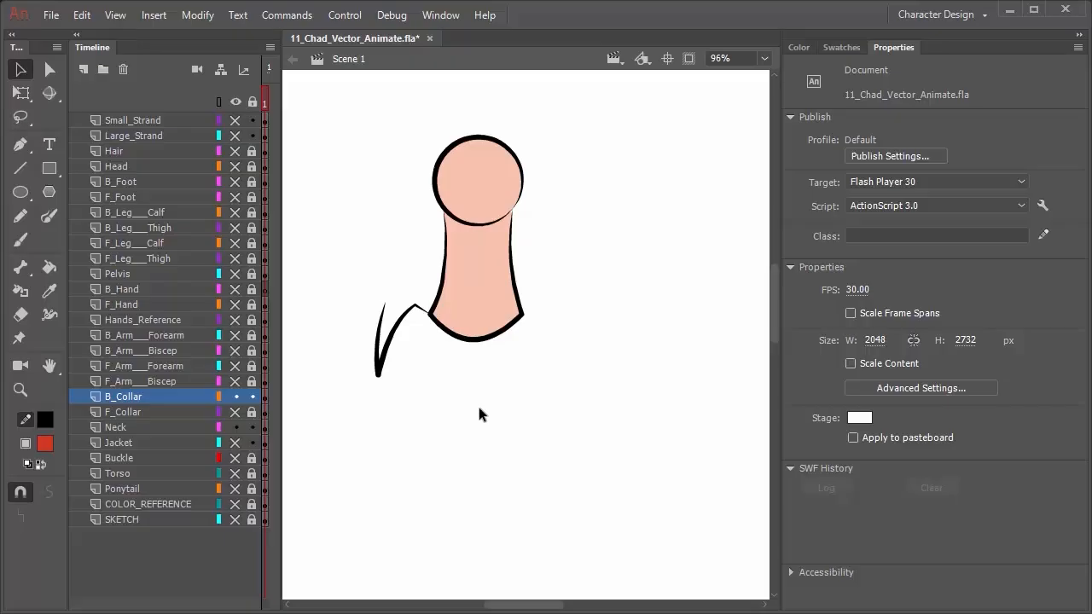
Close the back collar's open upper end with straight lines up to the neck and fill the collar with the jacket red
click(22, 168)
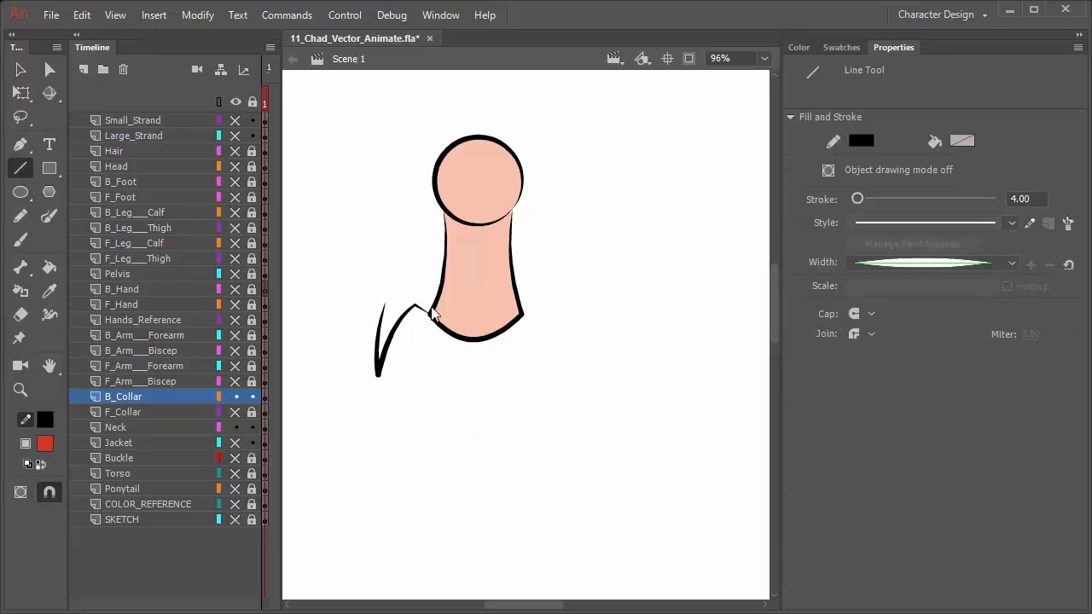
drag(386, 301, 424, 292)
key(k)
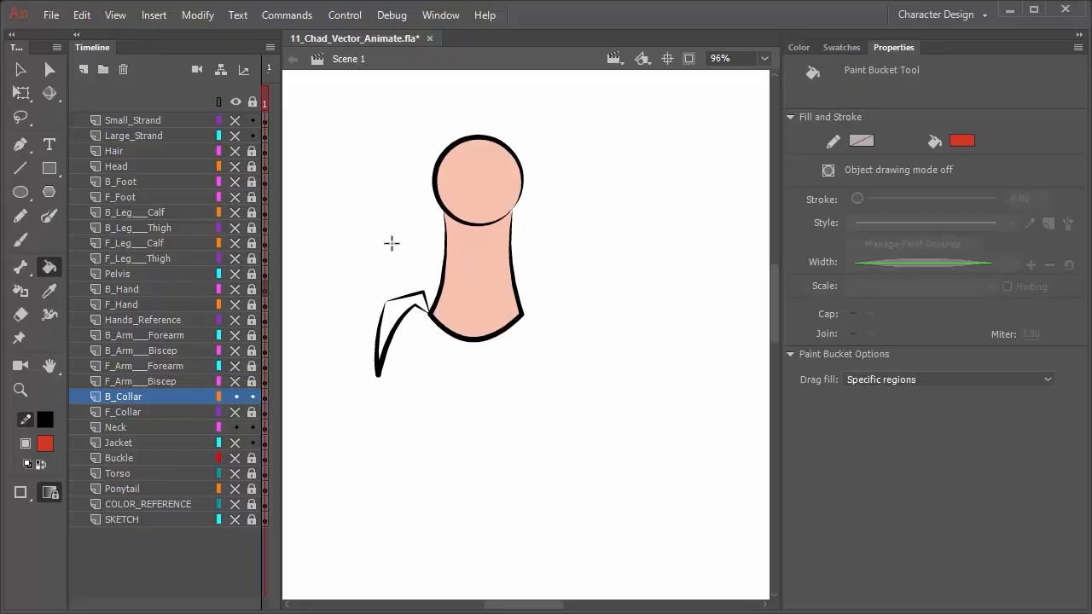
click(393, 314)
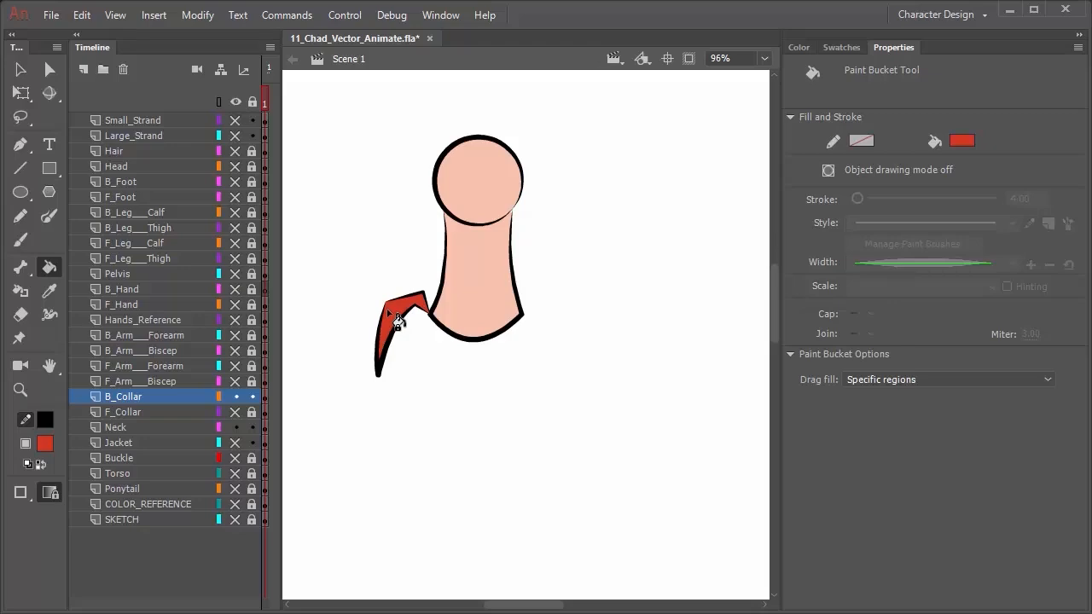
With the Jacket layer shown again, delete the helper line across the back collar's upper end and adjust the outer stroke's upper endpoint
key(v)
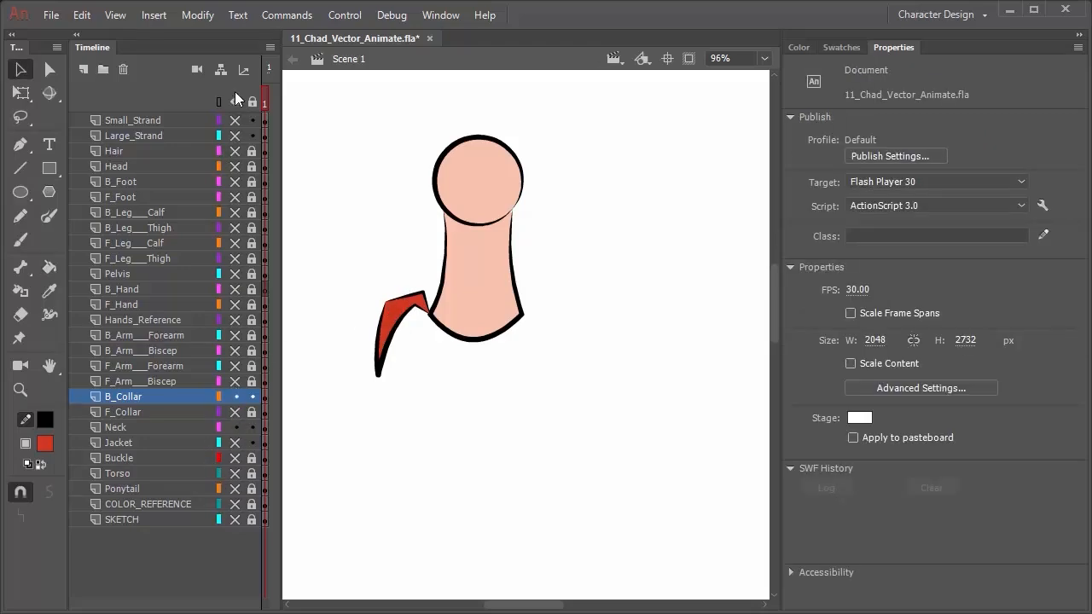
click(235, 427)
click(235, 428)
click(235, 443)
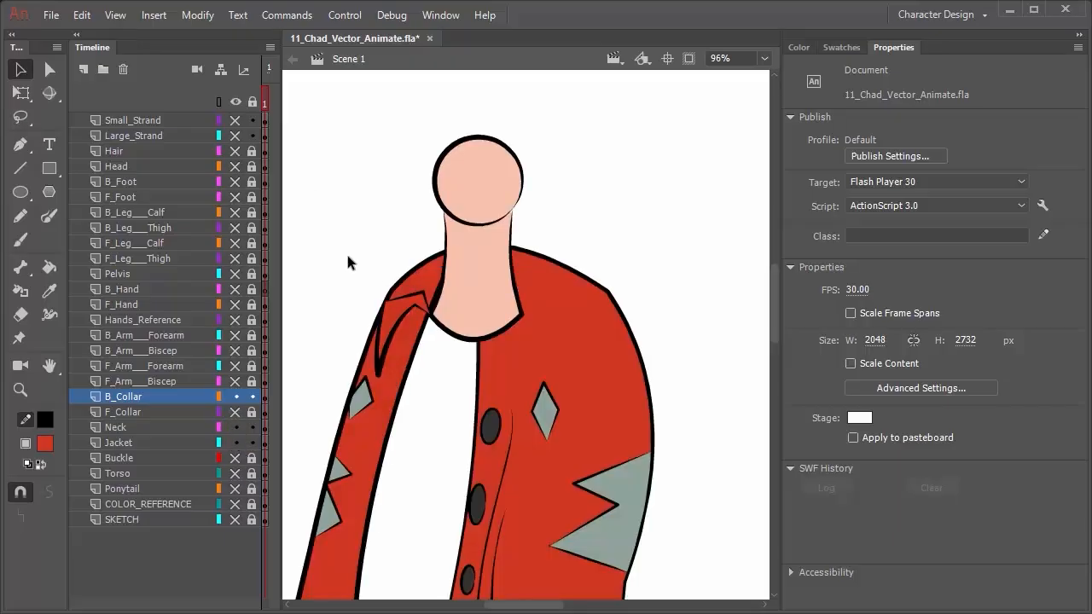
click(404, 297)
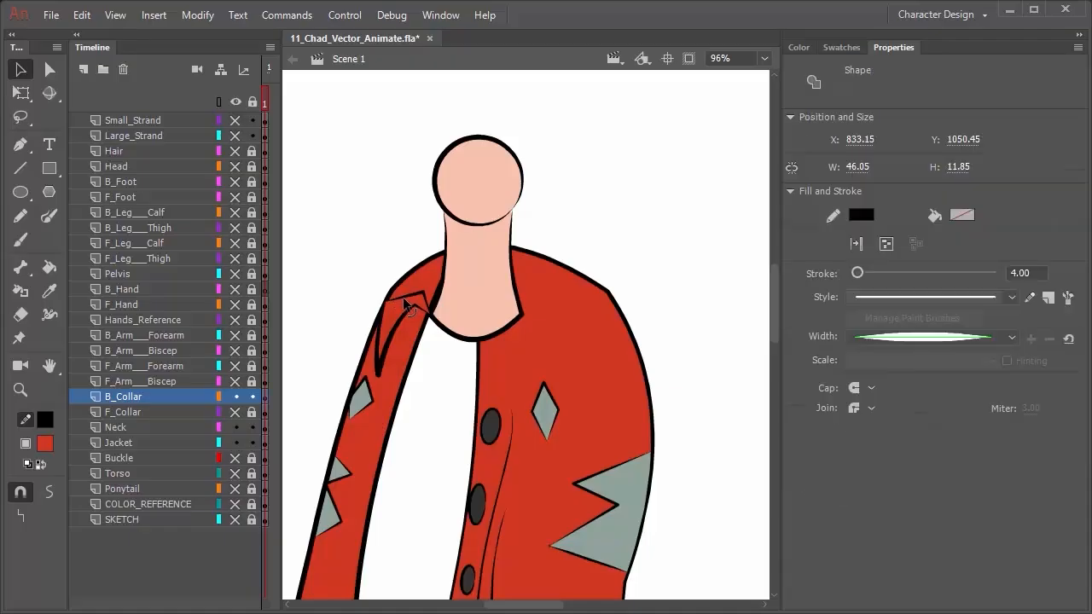
key(Delete)
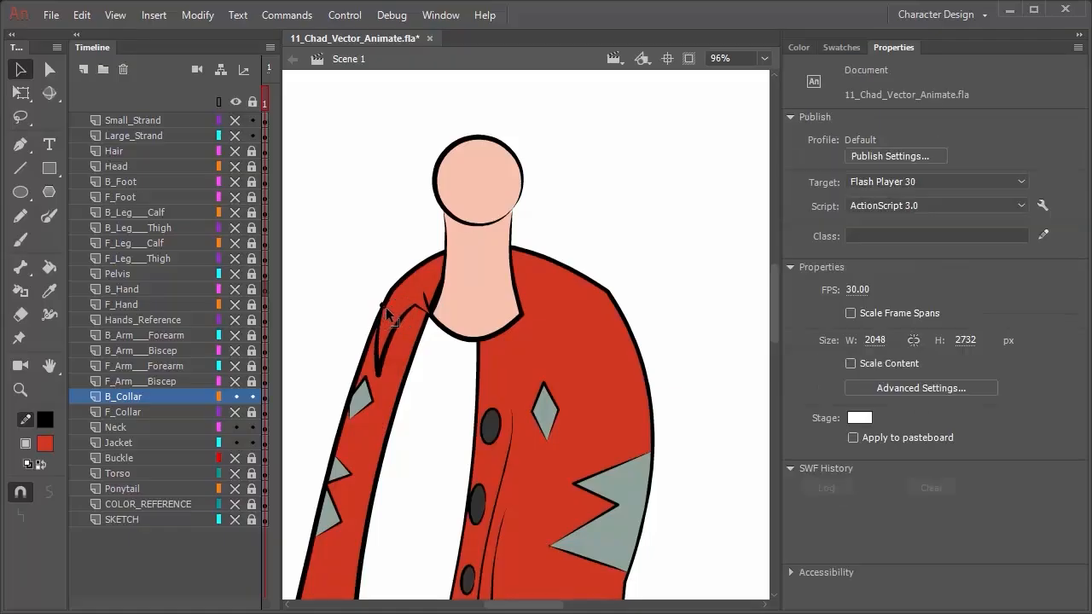
drag(386, 307, 387, 315)
click(360, 265)
Show the F_Collar, Buckle, Torso, Head, Hair and strand layers again, and unlock the Torso layer
click(234, 414)
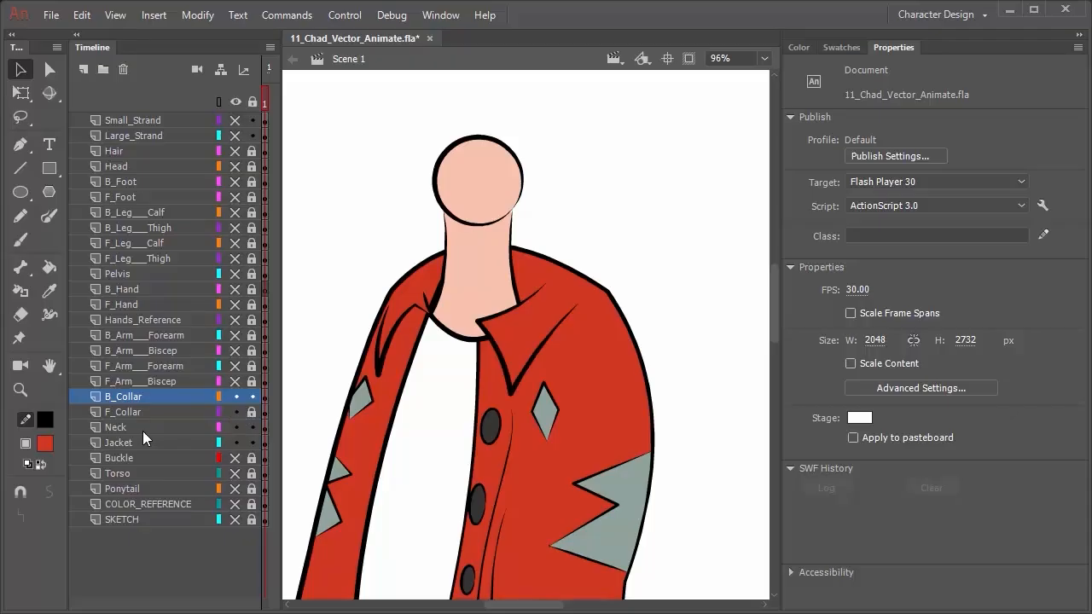
click(236, 428)
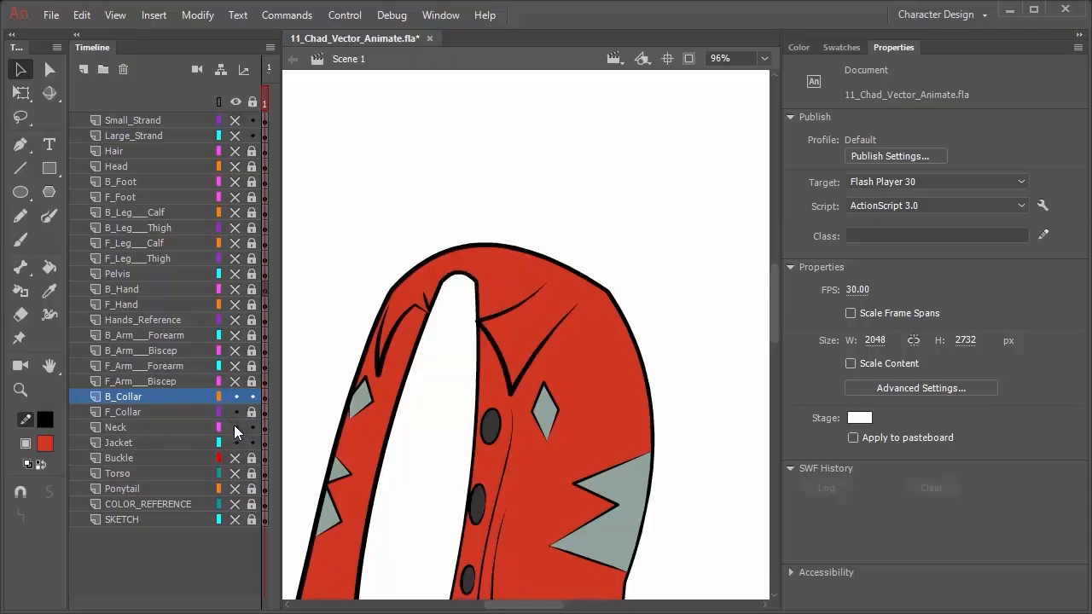
click(237, 428)
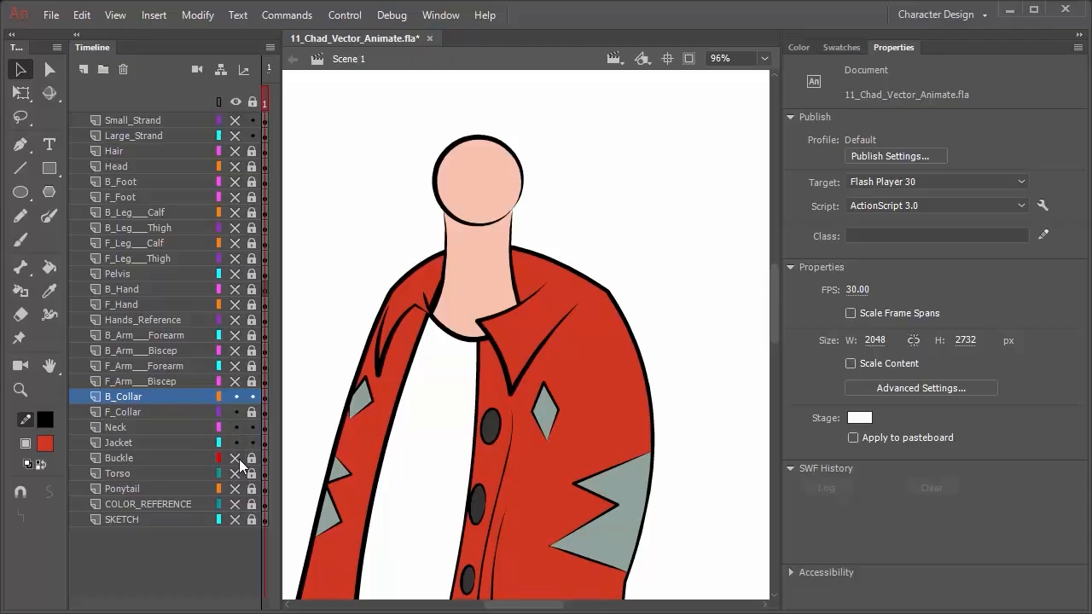
click(234, 474)
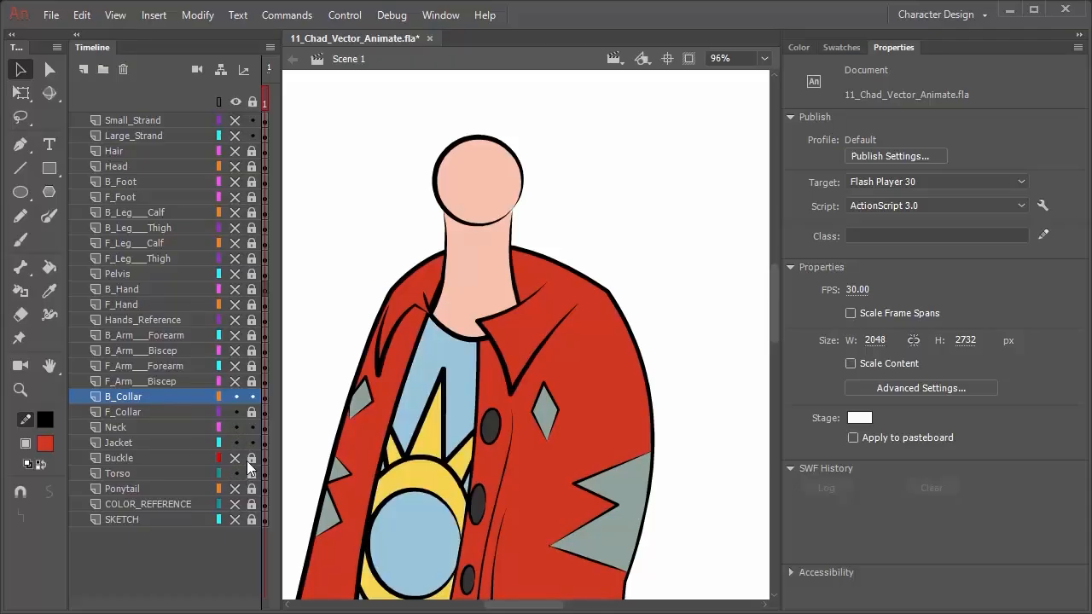
click(252, 473)
drag(236, 167, 237, 124)
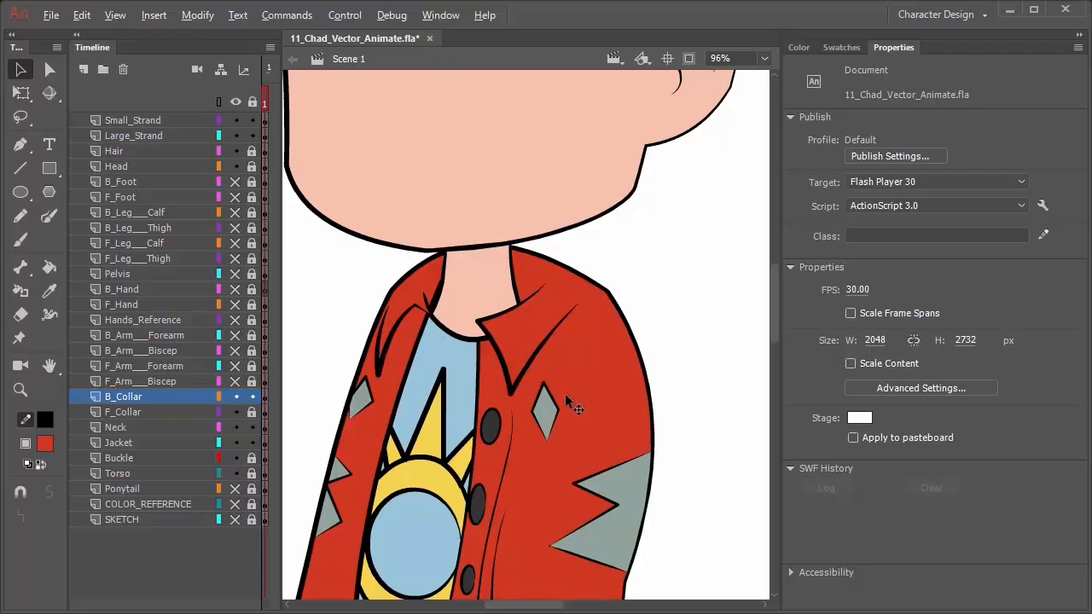
On the Jacket layer, lower the hem corners beside the shirt opening and the back panel's outer corner to match the shirt's bottom edge
scroll(595, 441, up, 1)
scroll(595, 442, down, 4)
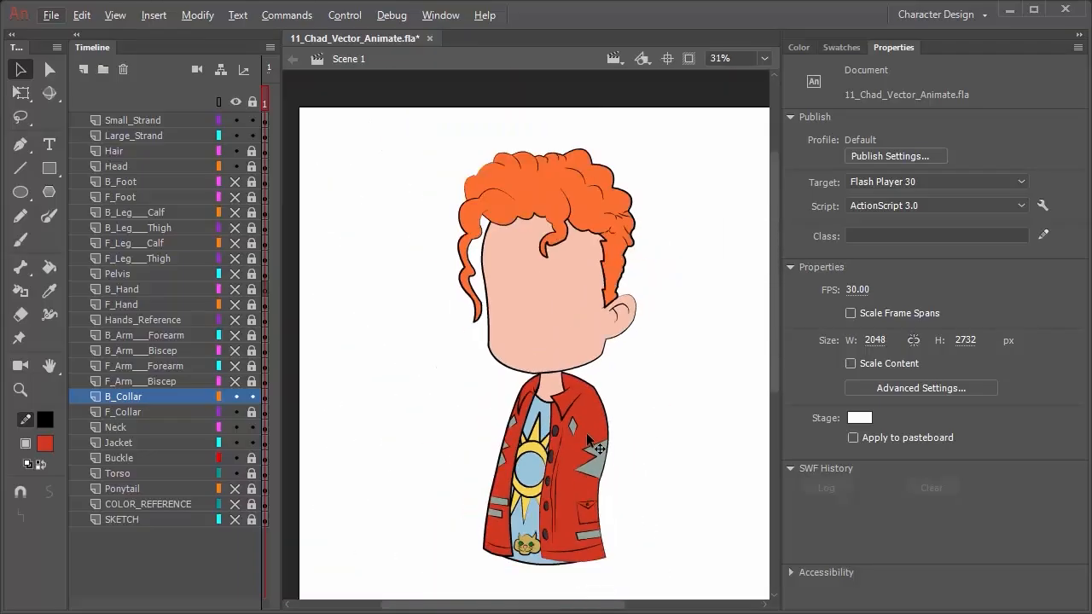
drag(615, 534, 568, 439)
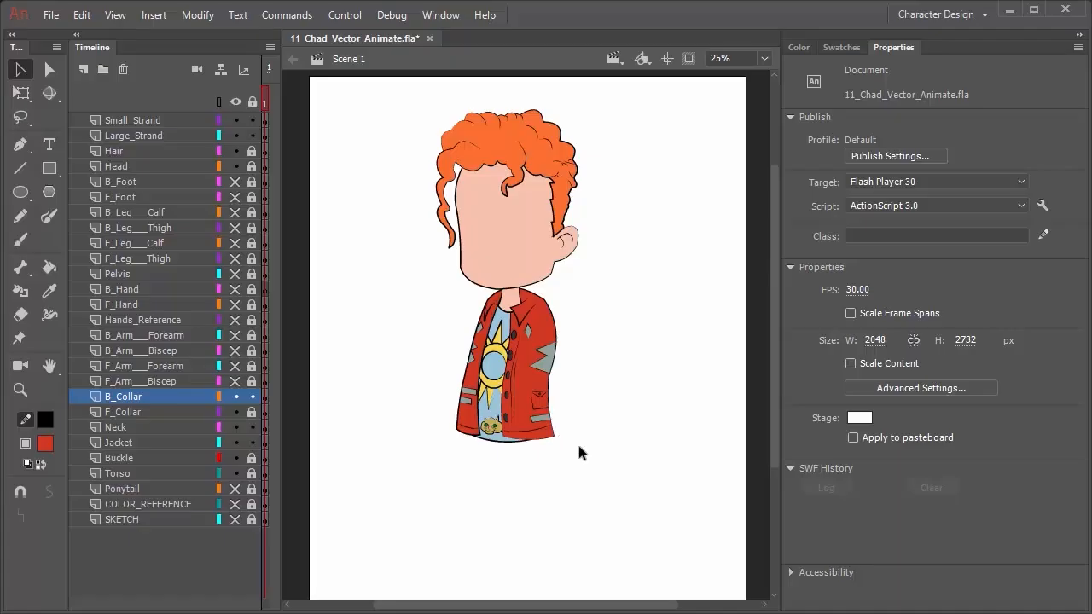
click(141, 444)
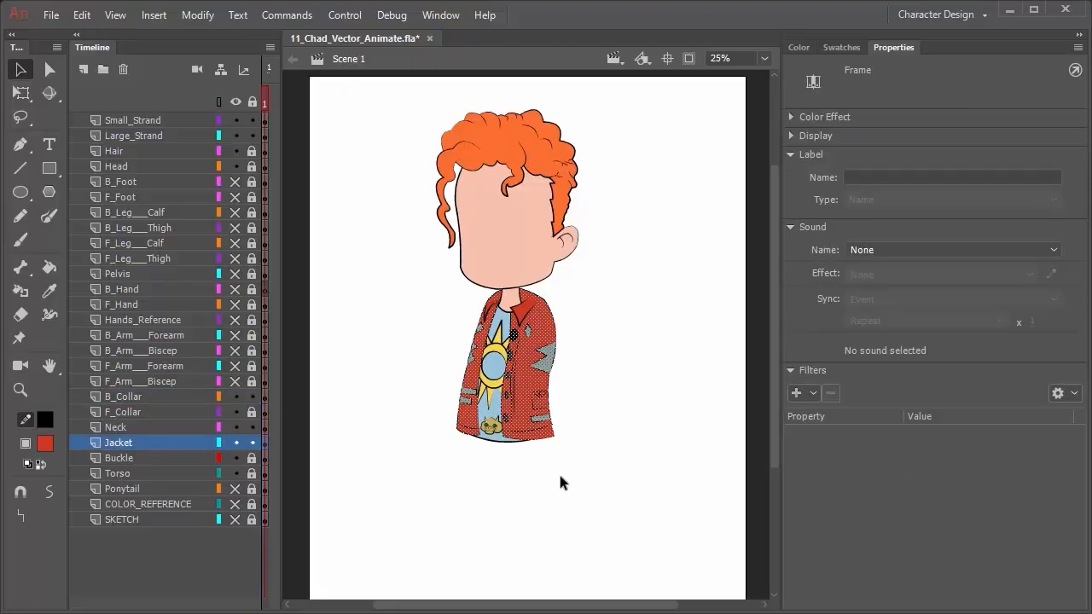
scroll(558, 471, up, 1)
scroll(554, 468, up, 4)
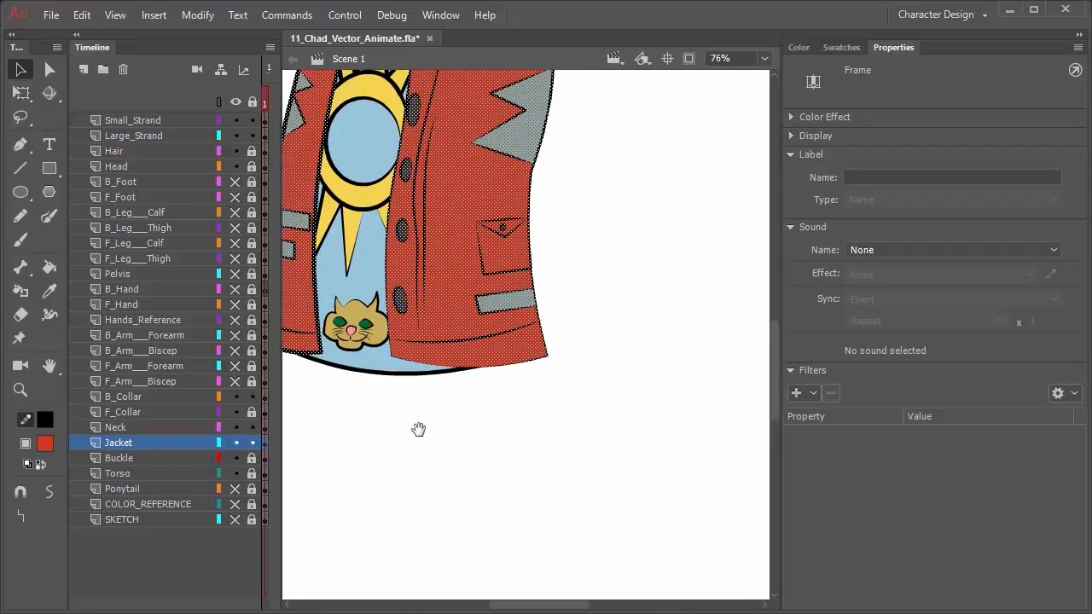
click(549, 430)
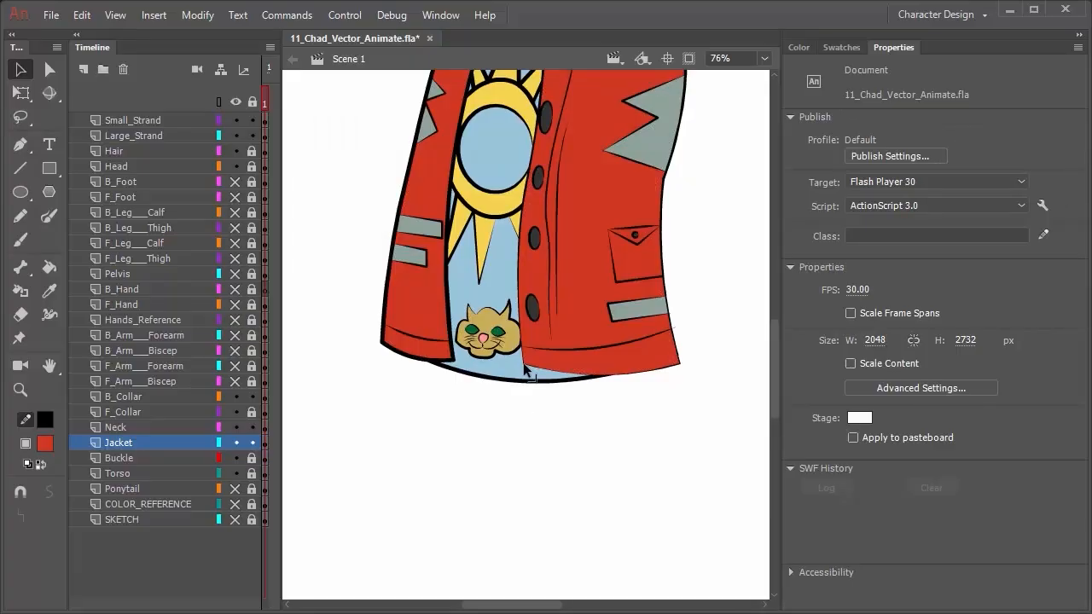
drag(523, 369, 563, 391)
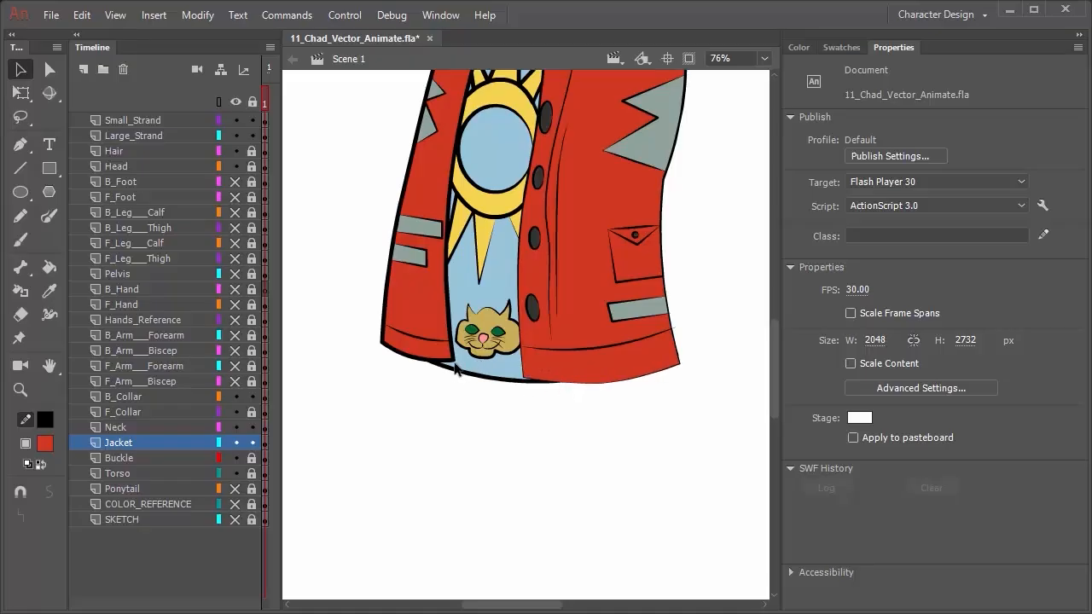
drag(459, 367, 458, 371)
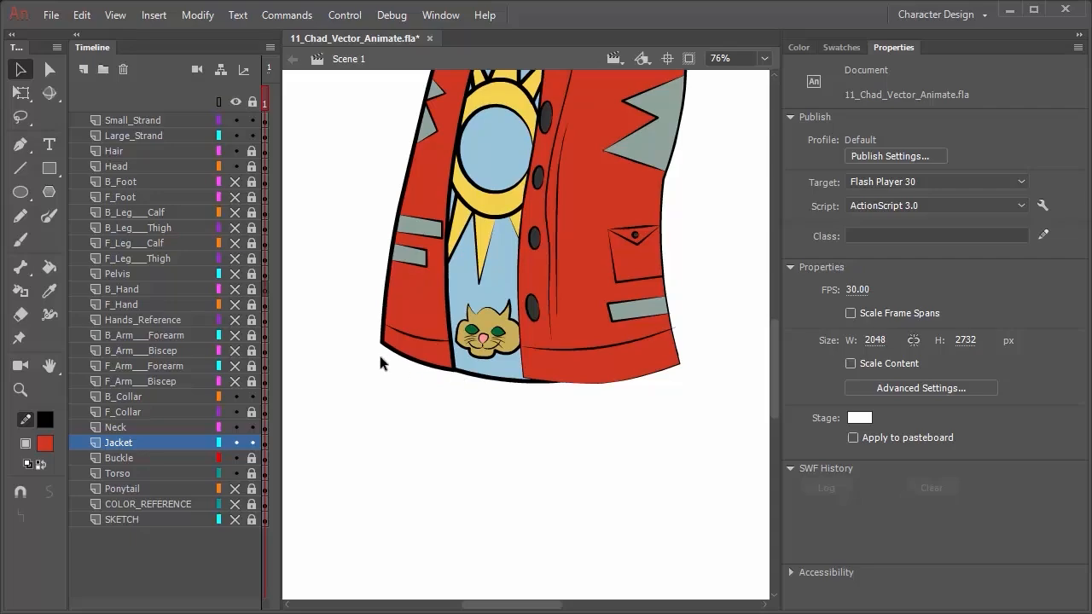
drag(383, 345, 413, 378)
Adjust both bottom corners of the jacket's front panel and bend its hem into a gentle downward curve
drag(520, 377, 521, 387)
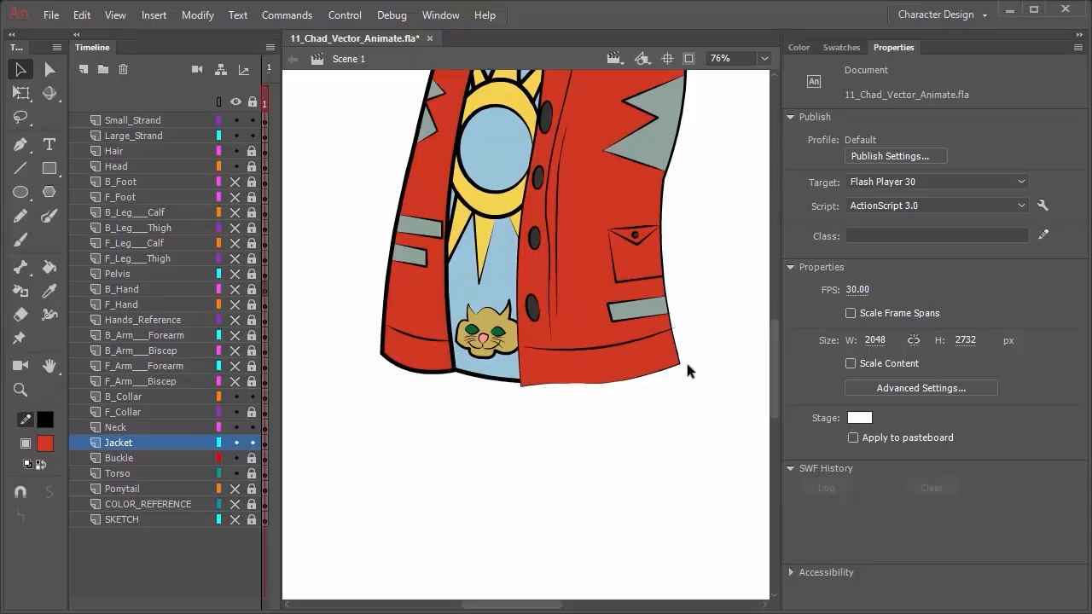
drag(680, 365, 682, 374)
drag(615, 385, 553, 397)
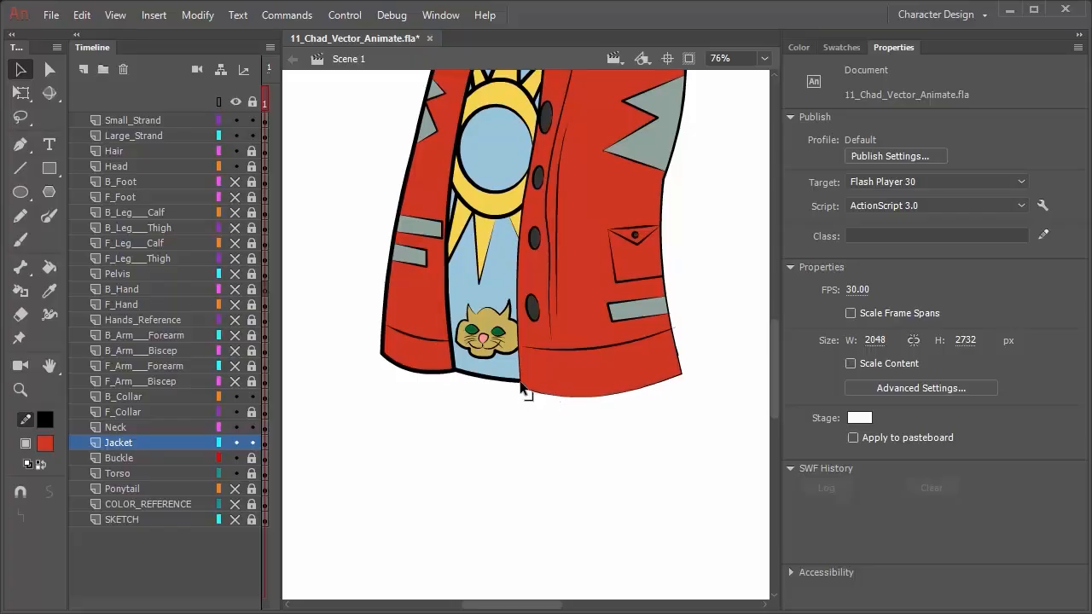
drag(520, 386, 521, 382)
mouse_move(680, 375)
mouse_down()
mouse_move(646, 369)
mouse_move(682, 372)
mouse_up()
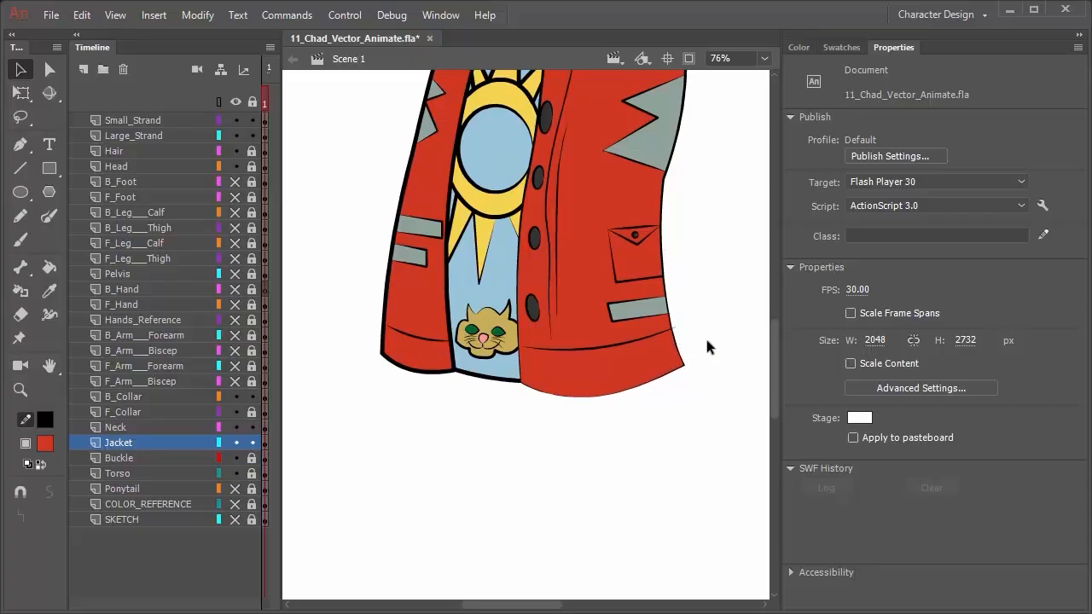
drag(605, 395, 599, 390)
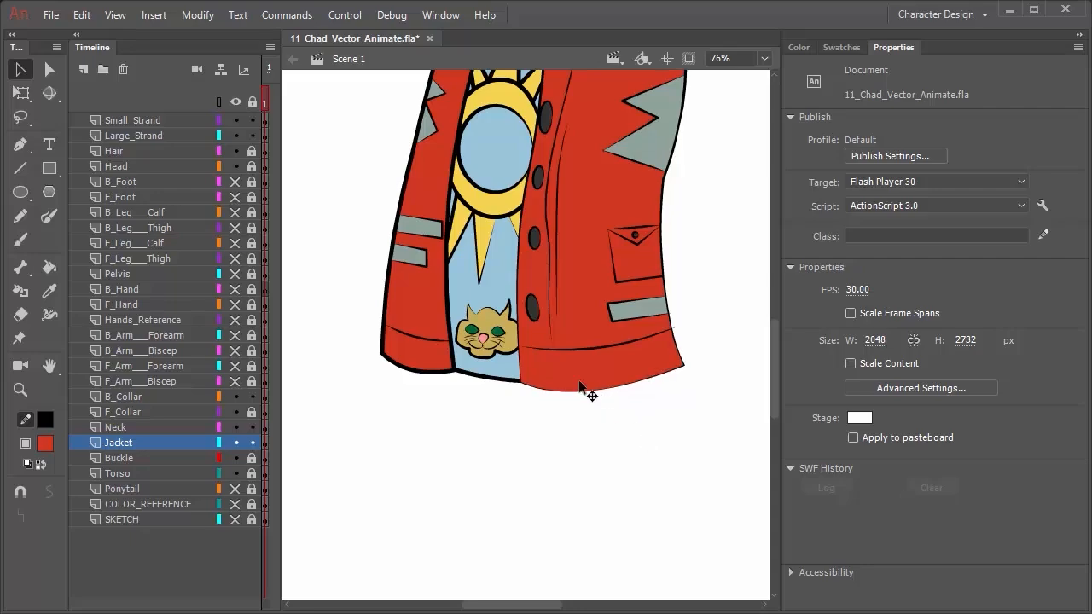
scroll(599, 447, down, 5)
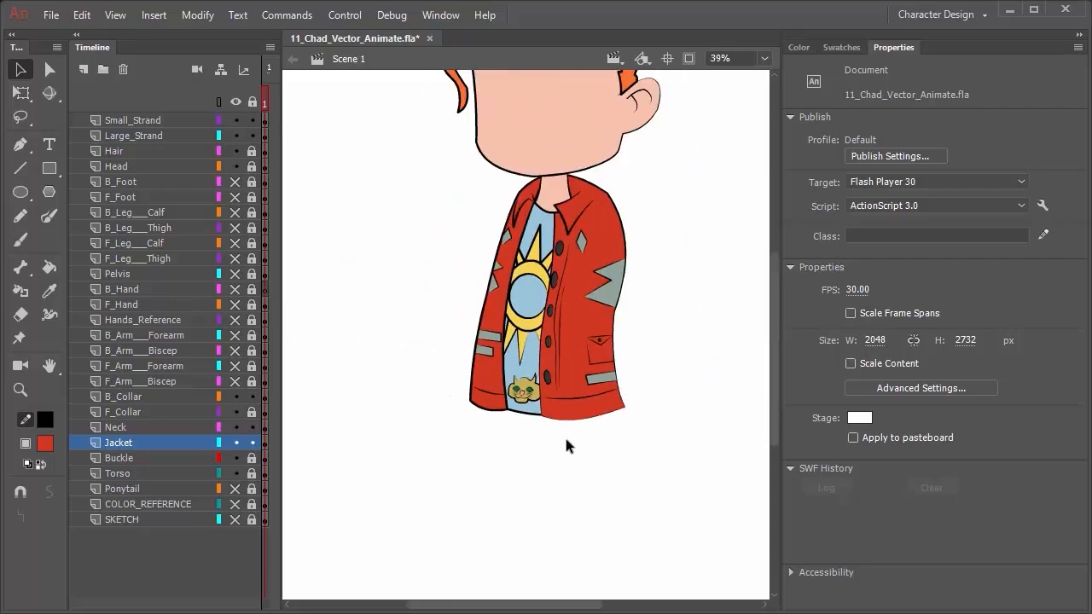
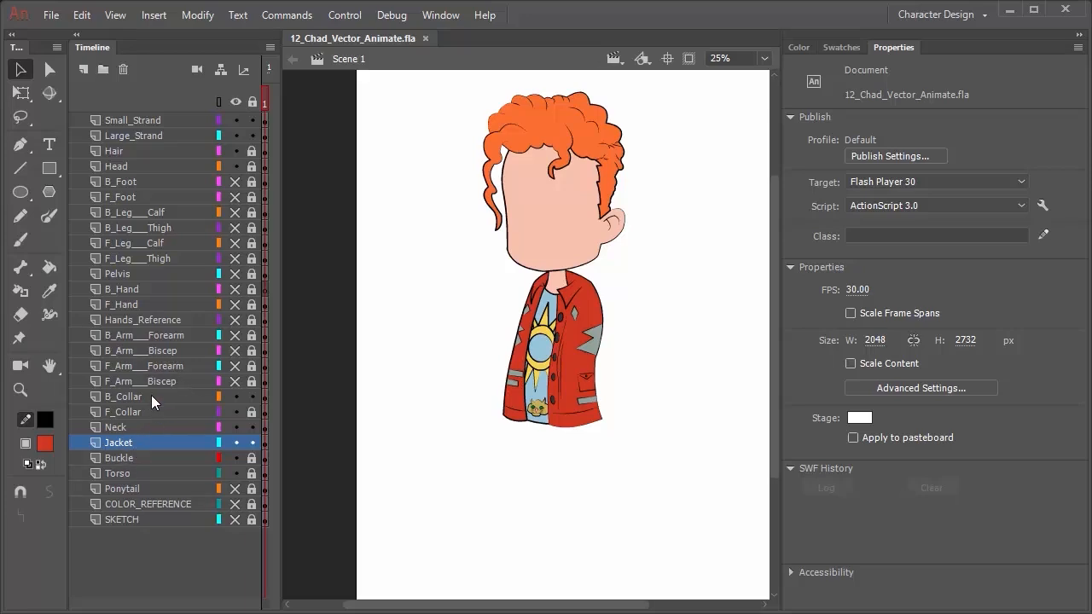
Select the F_Arm___Biscep layer, make it visible and unlock it
click(169, 381)
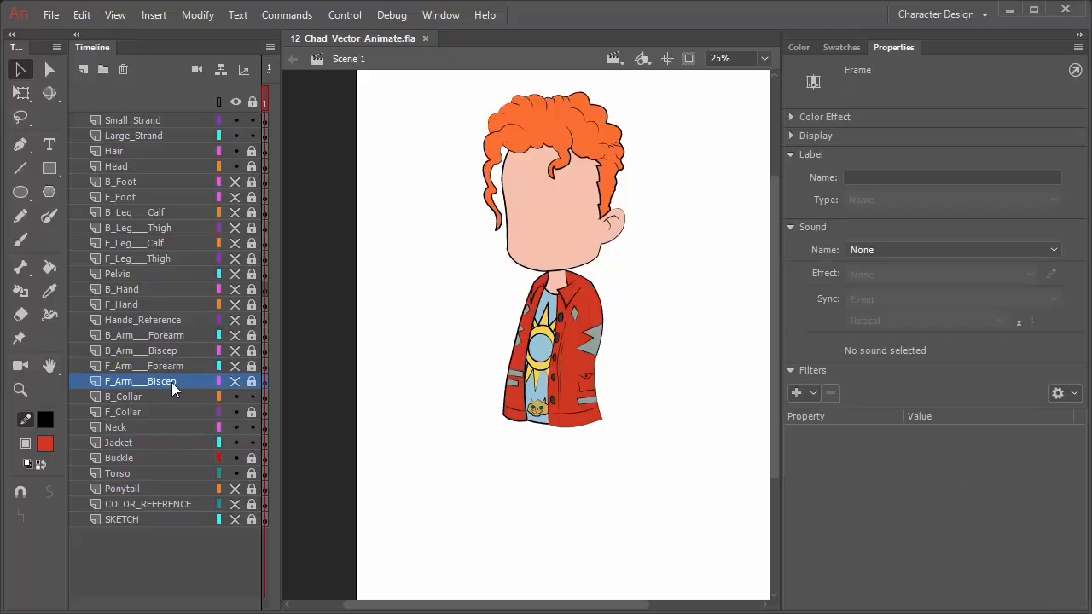
click(235, 382)
click(242, 382)
click(235, 381)
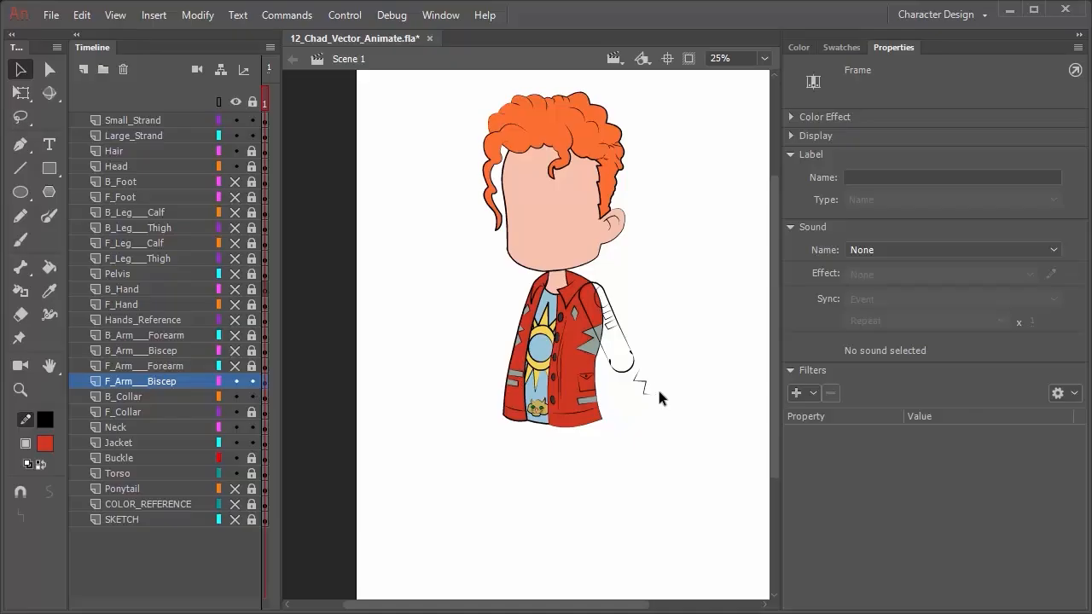
Delete the stray zigzag line lying outside the front arm, beyond the elbow
scroll(665, 385, up, 5)
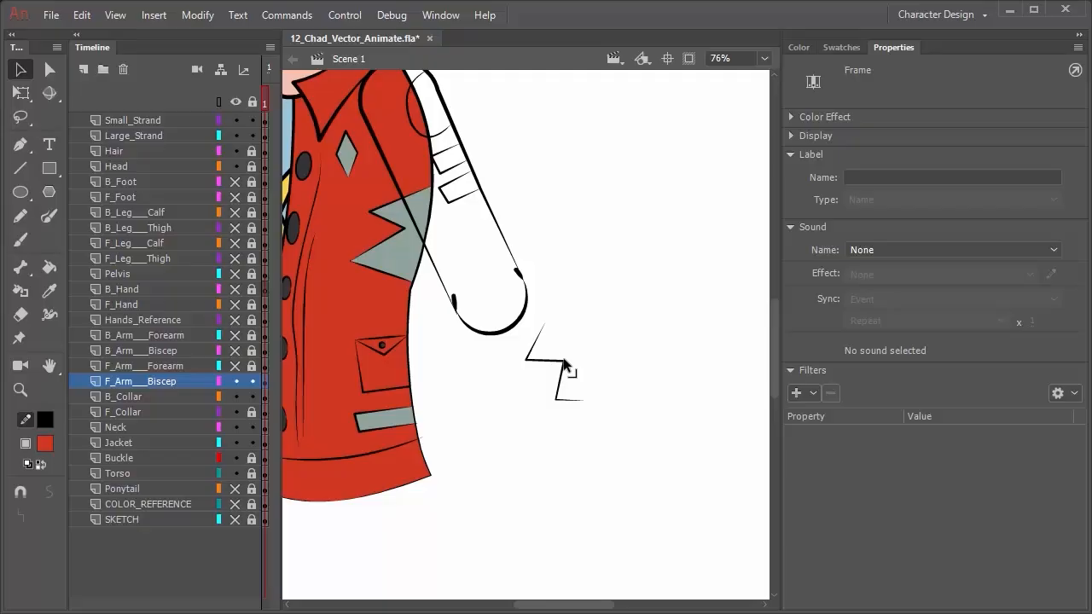
click(564, 363)
click(621, 336)
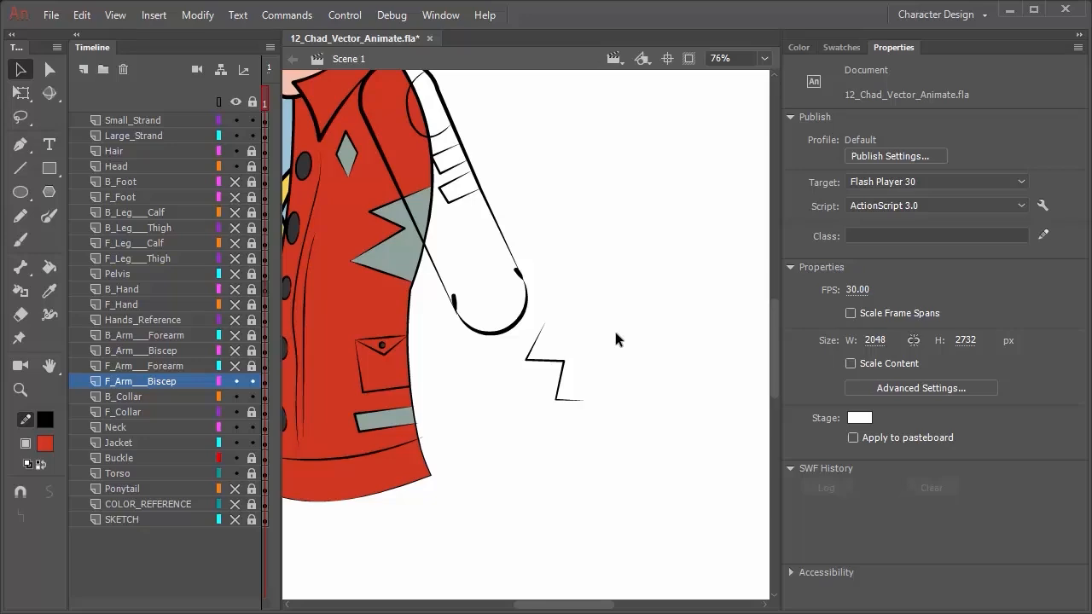
click(552, 363)
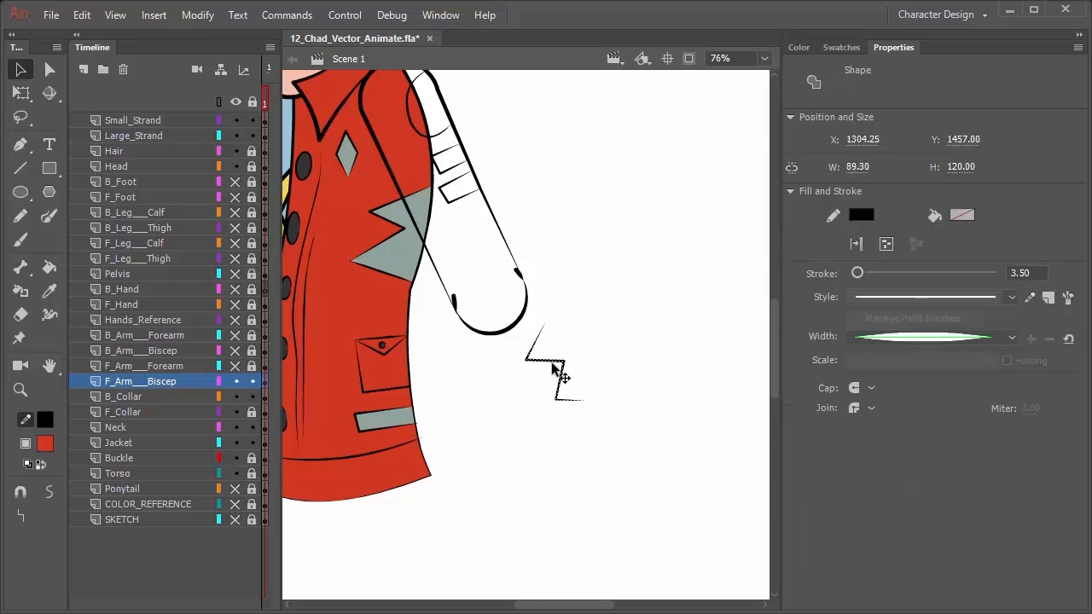
key(Delete)
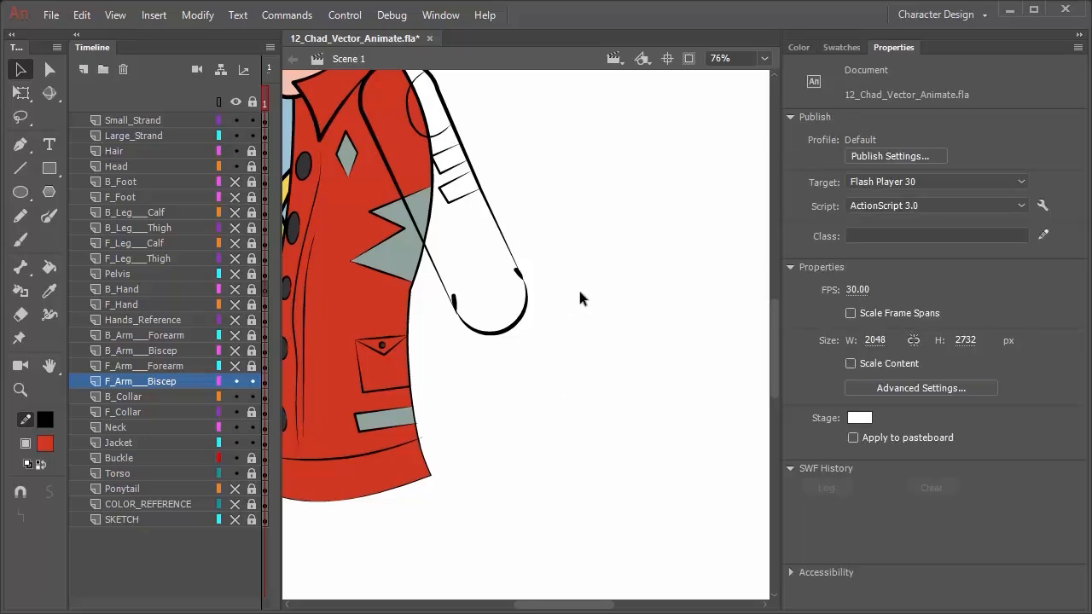
Remove the short thick stroke bits on both sides of the front biceps outline just above the rounded elbow end
drag(594, 238, 669, 312)
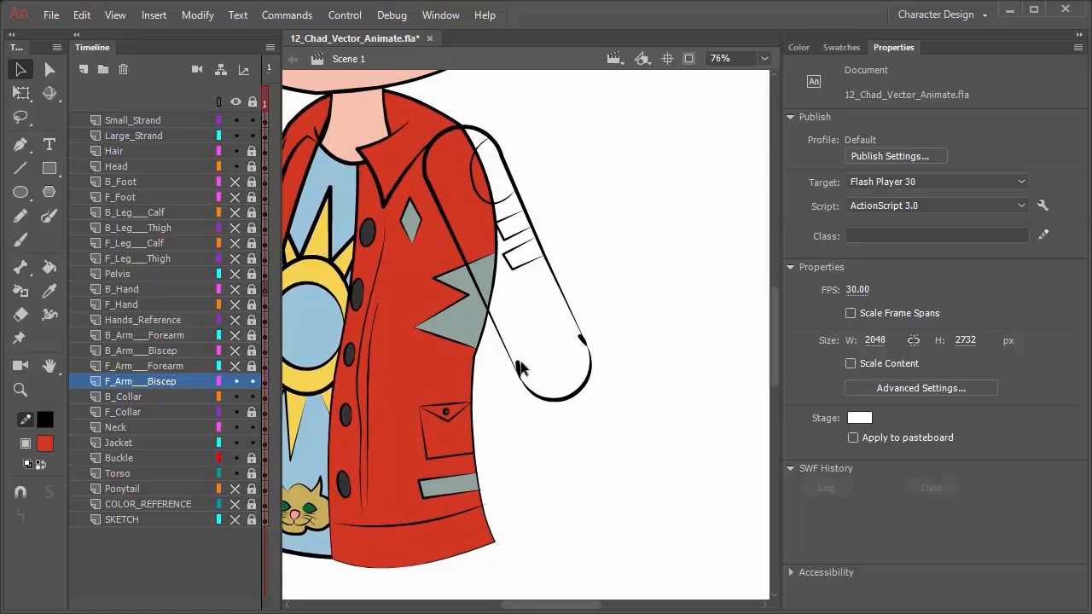
click(519, 368)
click(563, 373)
click(583, 348)
click(636, 381)
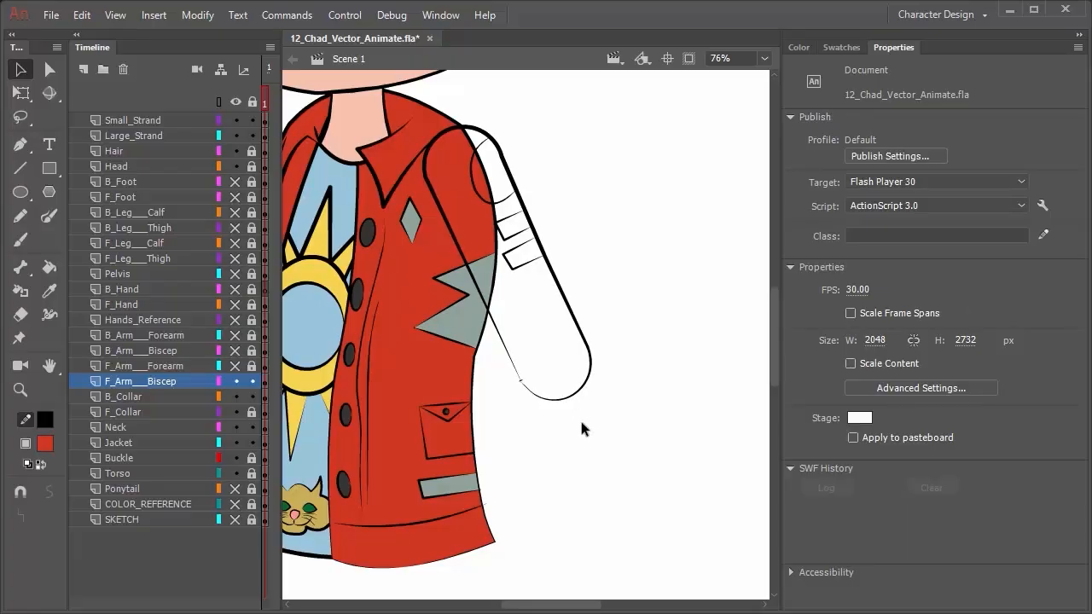
Try to pull the pointed tip of the elbow curve inward where it meets the inner biceps line
scroll(531, 381, down, 2)
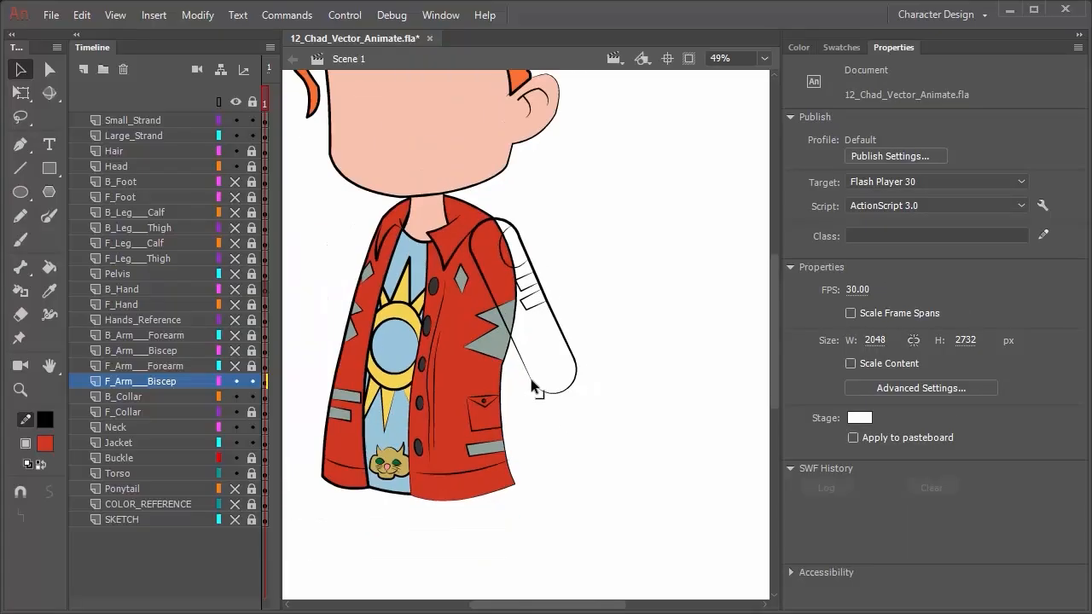
scroll(533, 386, up, 6)
scroll(537, 401, up, 6)
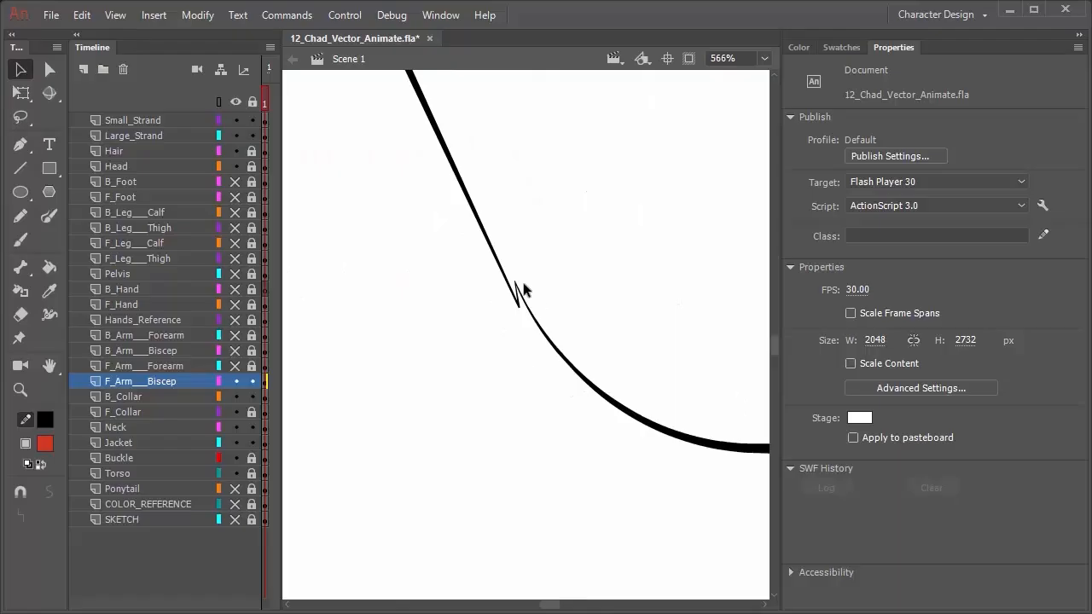
drag(514, 282, 538, 299)
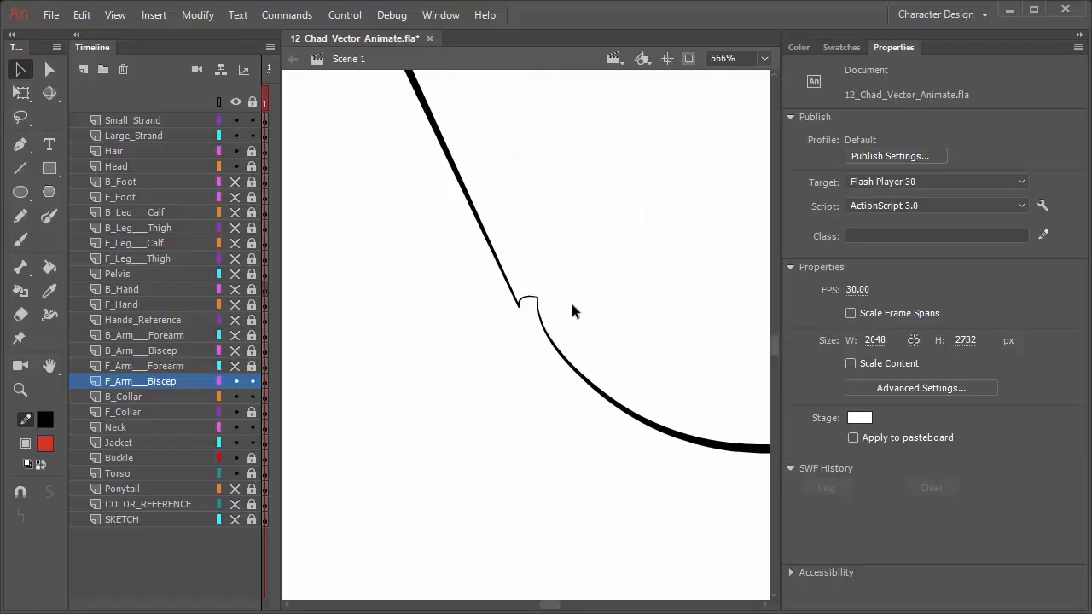
key(ctrl+z)
click(516, 283)
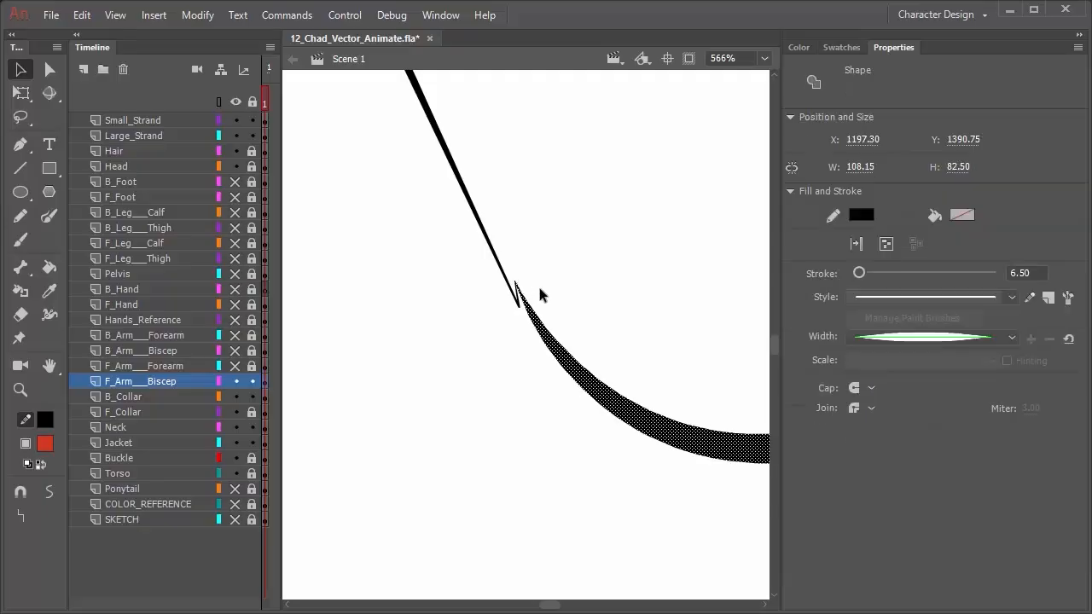
click(547, 288)
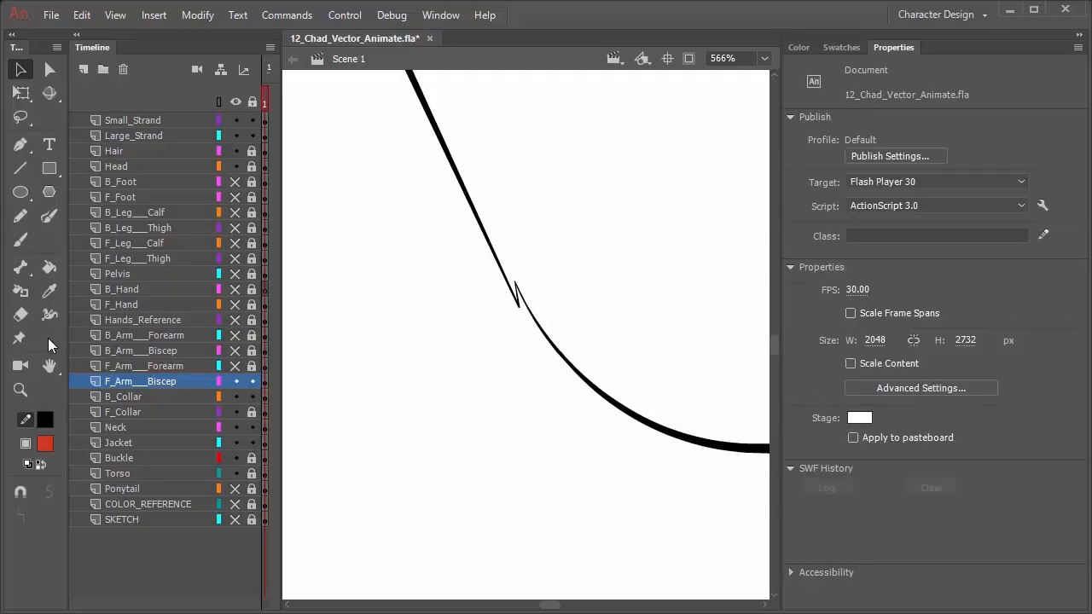
Remove the spike where the inner biceps line meets the elbow curve with the Delete Anchor Point Tool
click(29, 154)
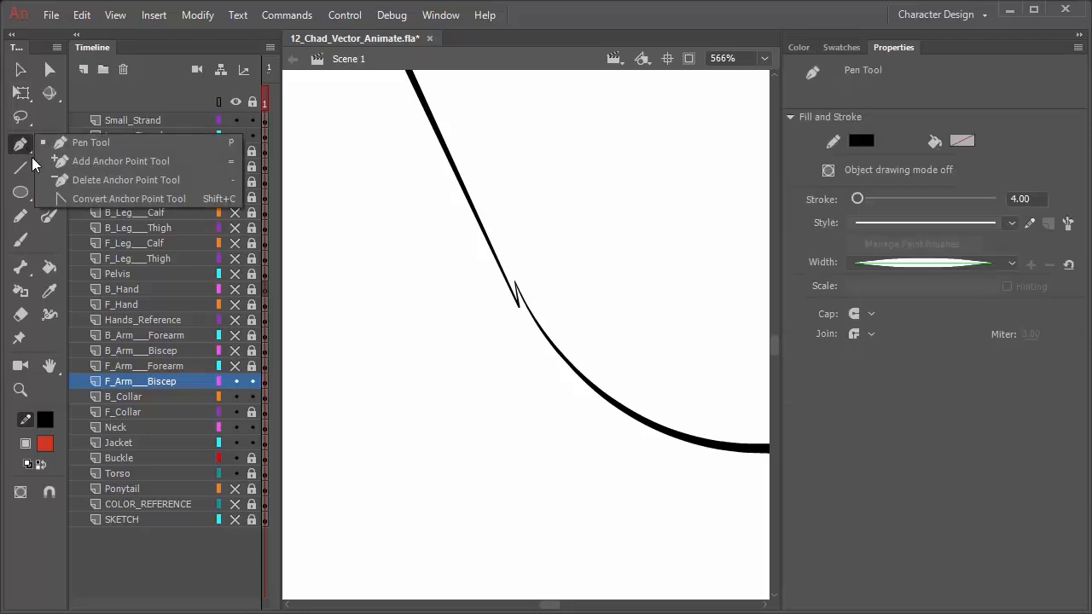
click(79, 179)
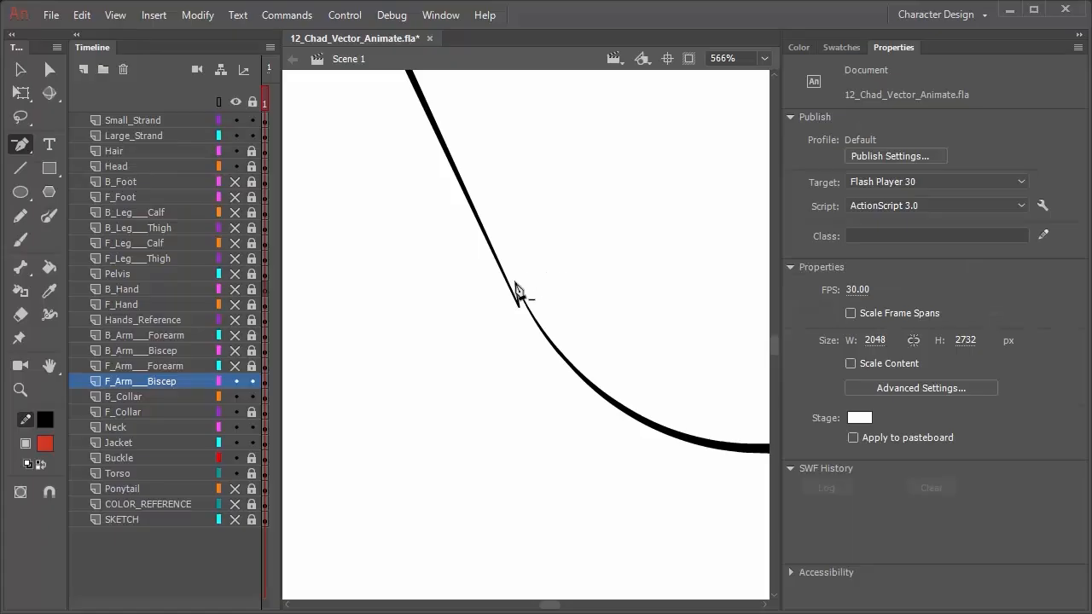
click(518, 294)
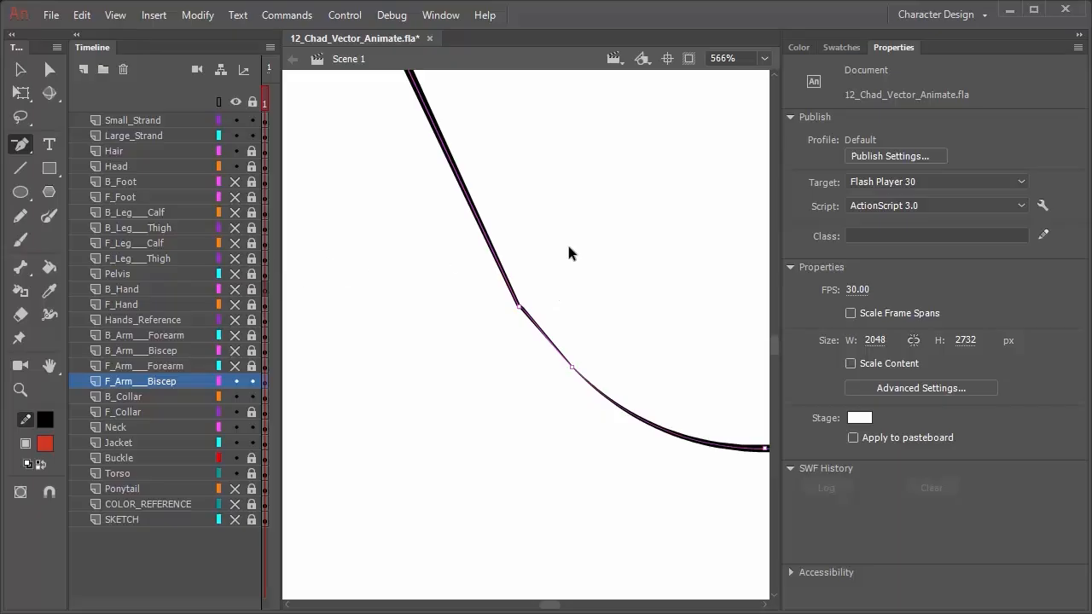
key(v)
scroll(631, 284, up, 2)
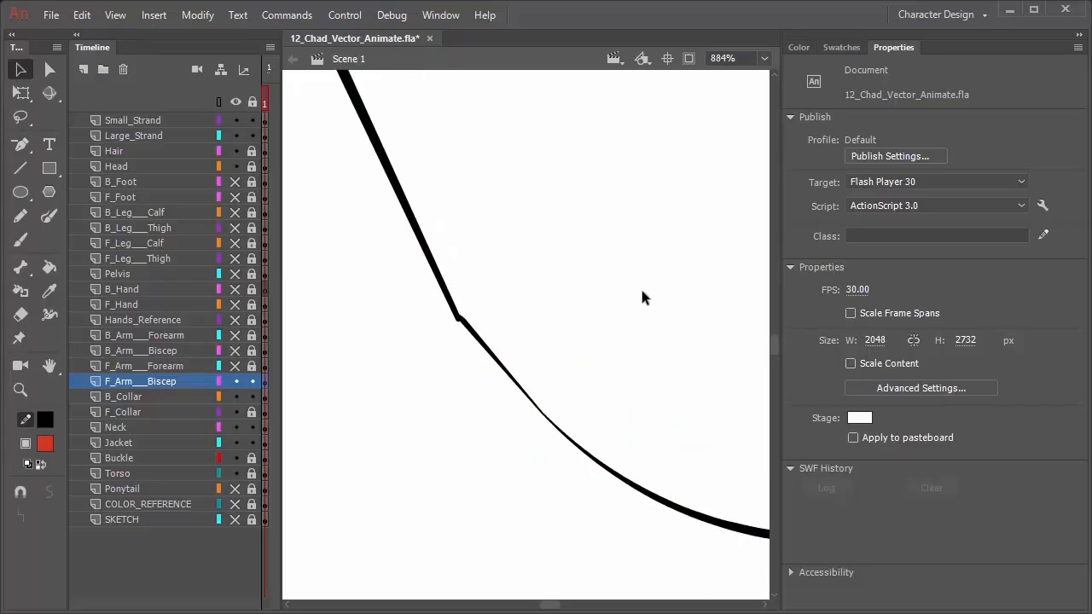
scroll(640, 290, down, 9)
scroll(636, 281, down, 3)
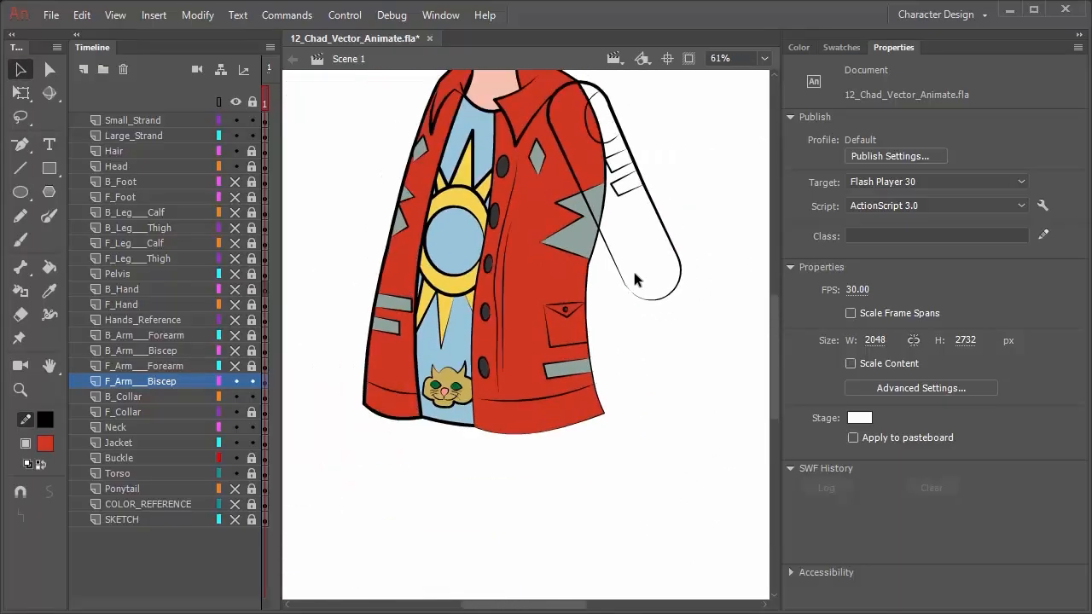
scroll(638, 277, down, 1)
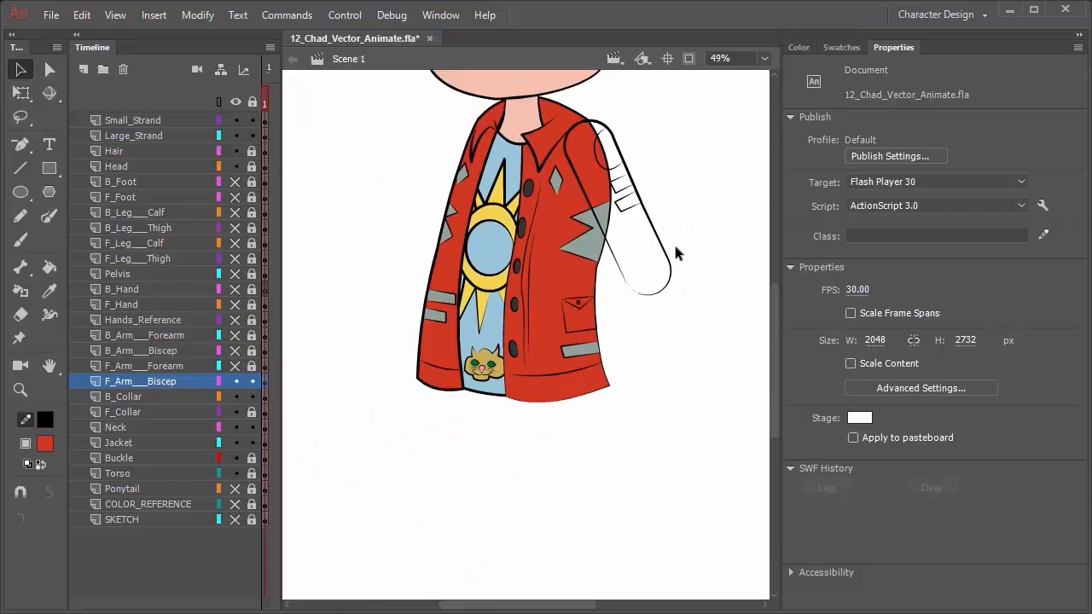
Try to smooth the kink between the inner biceps line and elbow curve by adjusting its points with the Pen tool
scroll(601, 300, up, 8)
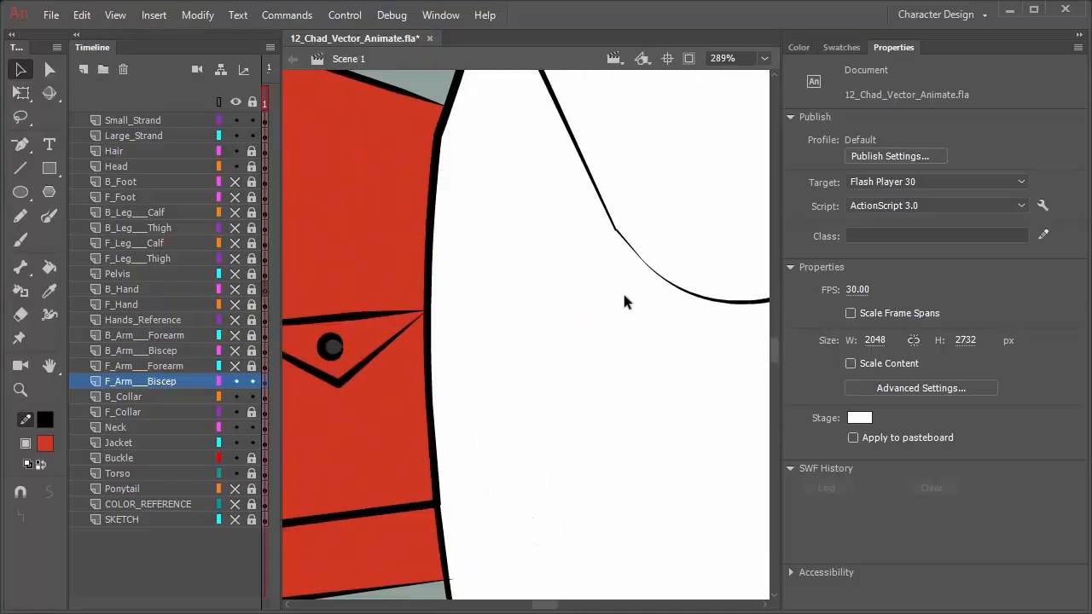
scroll(623, 296, up, 1)
mouse_move(615, 215)
mouse_down()
mouse_move(613, 226)
mouse_move(624, 219)
mouse_move(613, 208)
mouse_up()
key(ctrl+z)
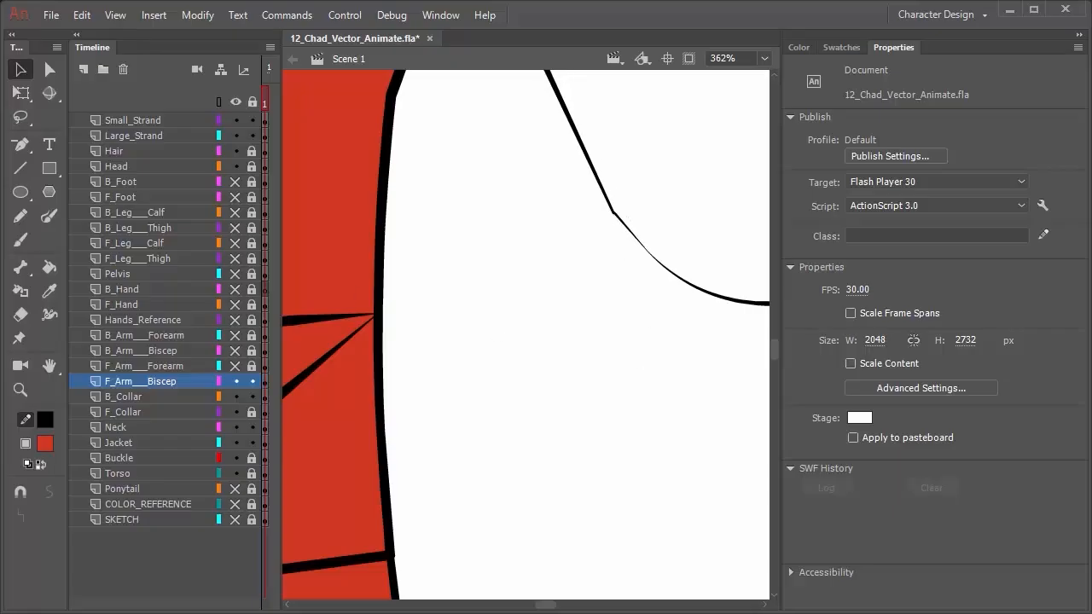
click(21, 144)
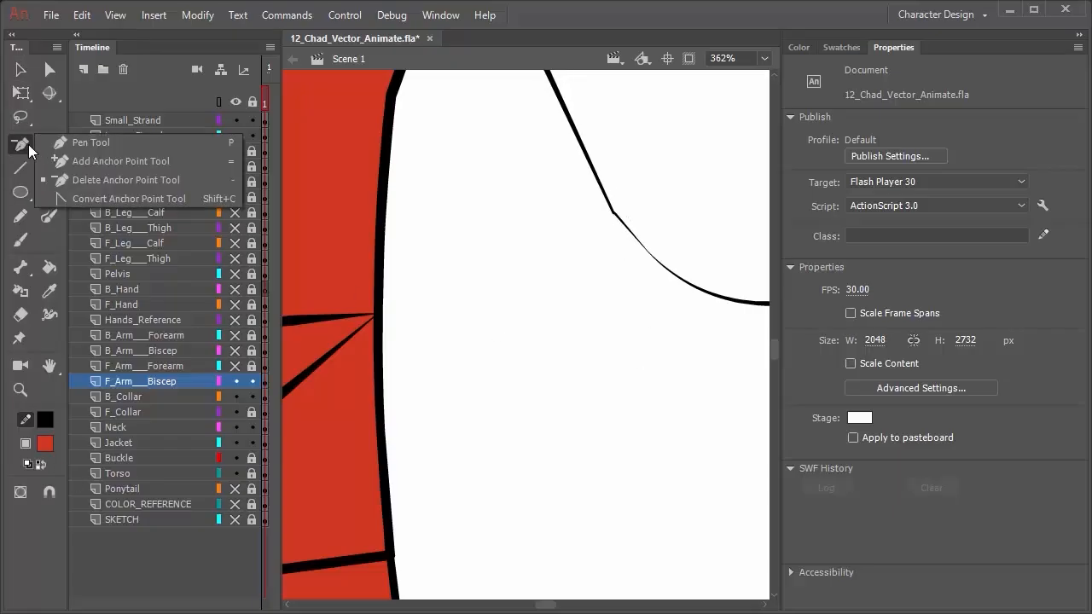
click(66, 147)
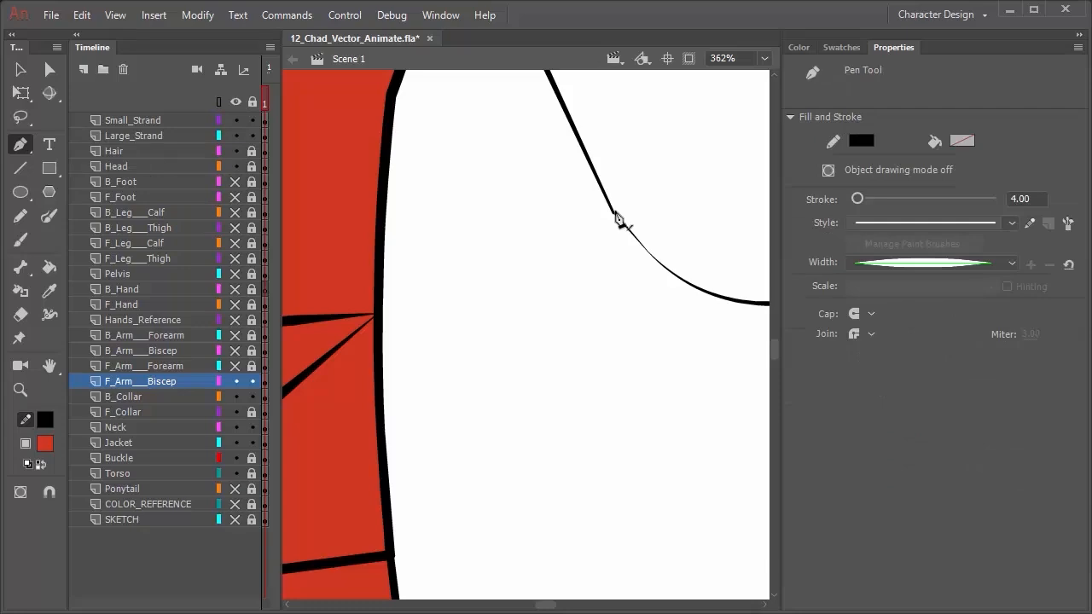
click(635, 224)
drag(647, 254, 636, 256)
key(ctrl+z)
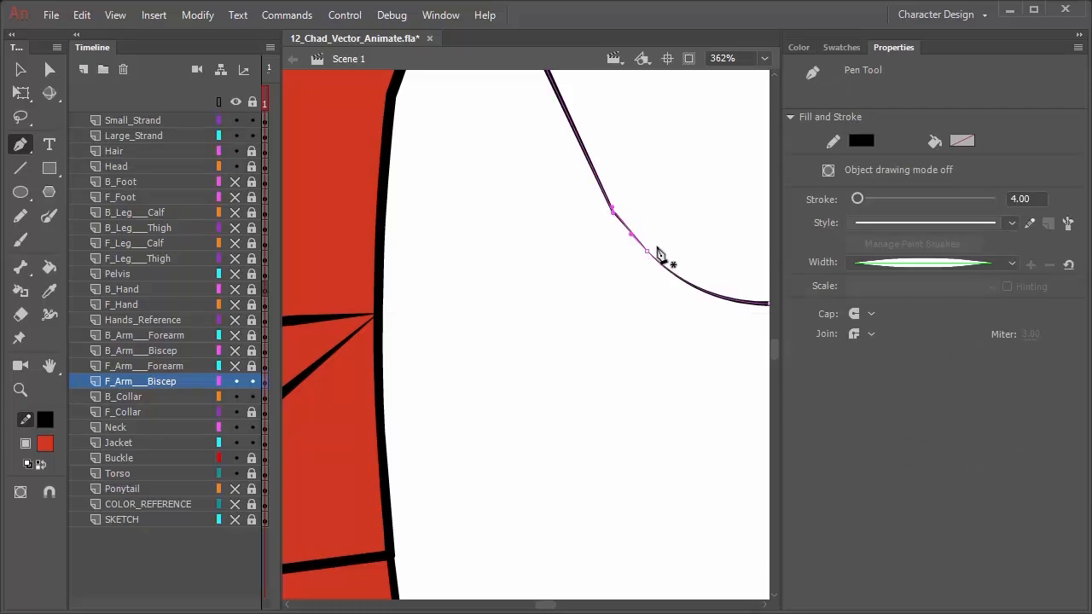
drag(616, 214, 654, 207)
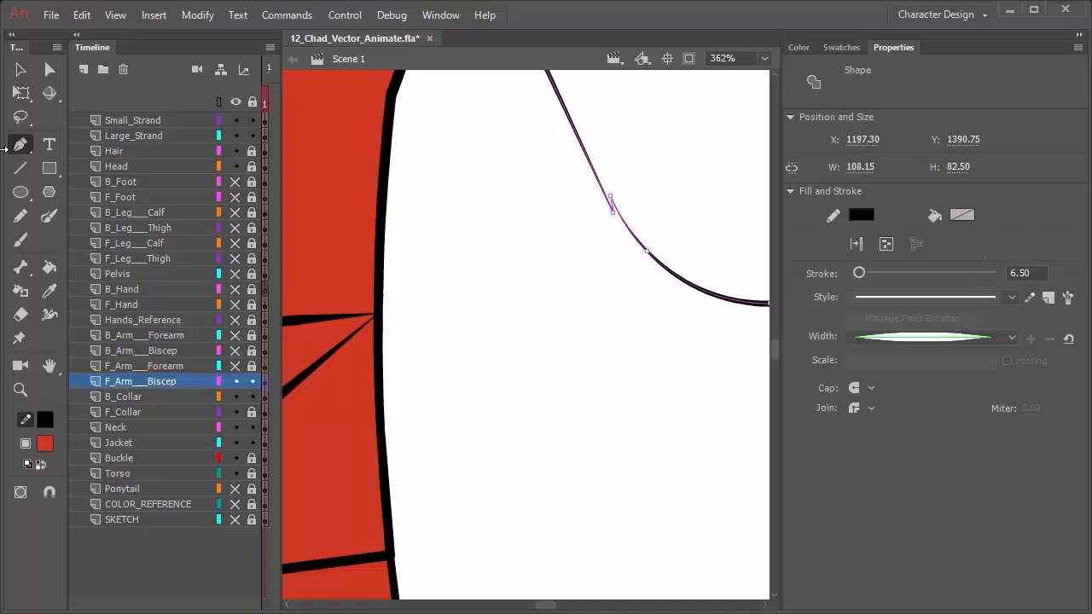
key(v)
click(651, 310)
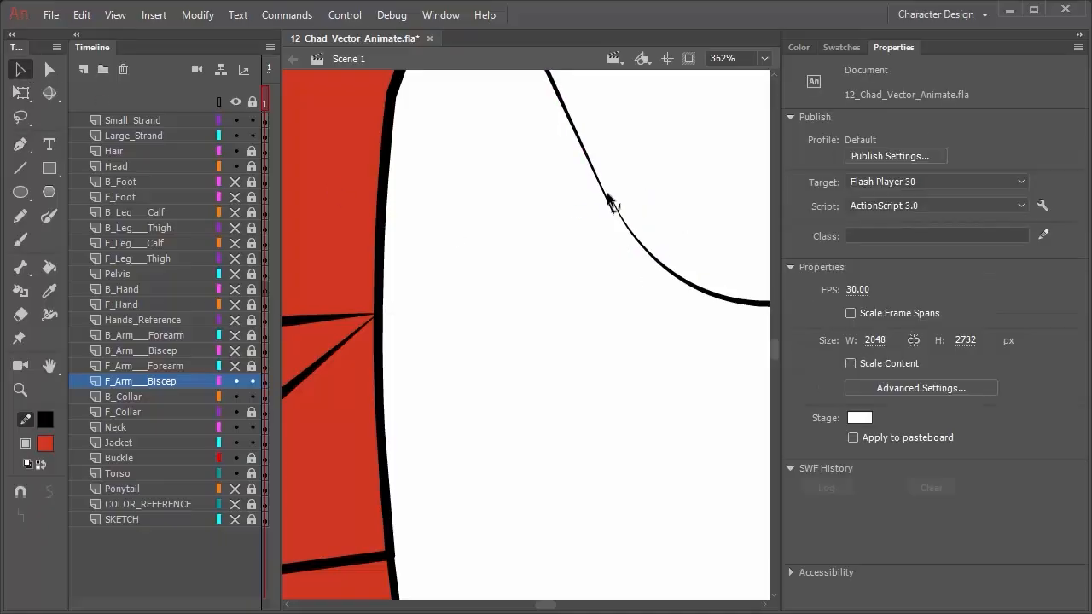
Delete the overlapping anchor point at the tip of the elbow curve so it joins the inner biceps line directly
click(611, 208)
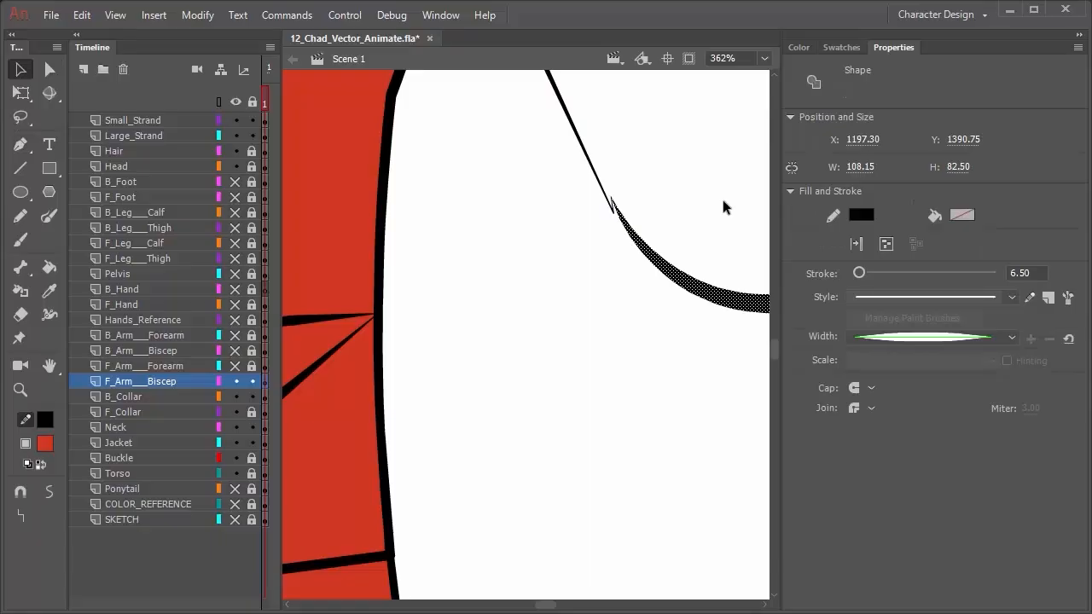
click(583, 365)
key(p)
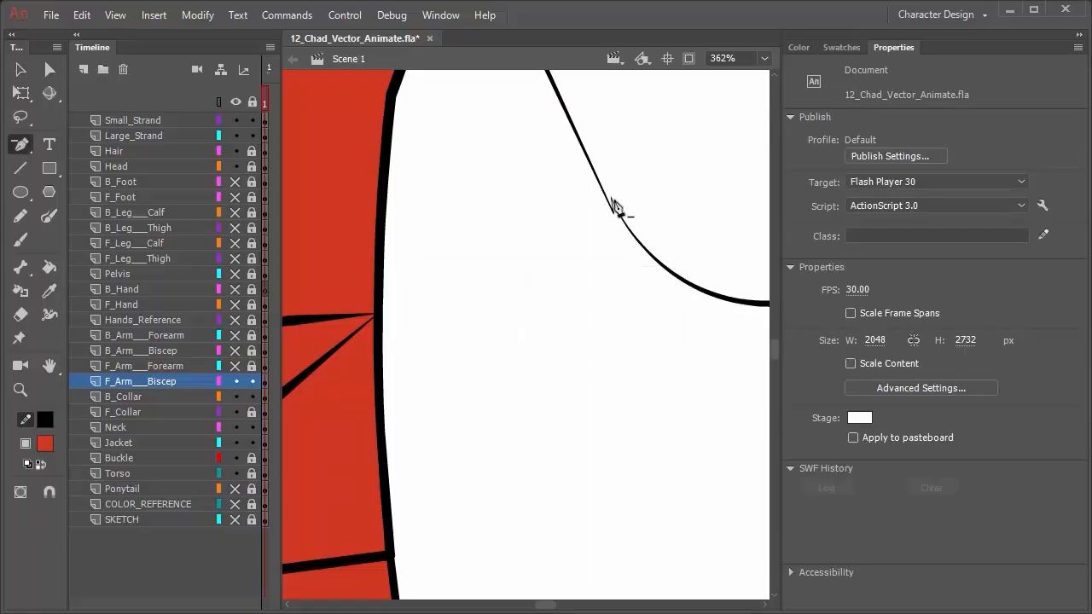
click(613, 210)
key(v)
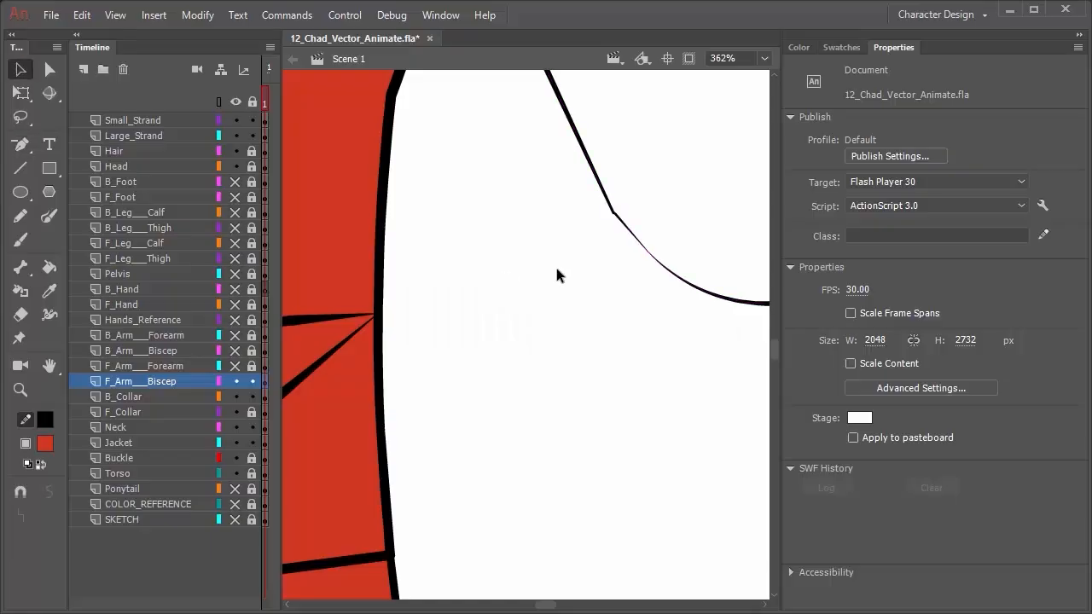
Fill the front biceps sleeve with the jacket's red using the Paint Bucket, leaving the three patches unfilled
scroll(693, 334, down, 7)
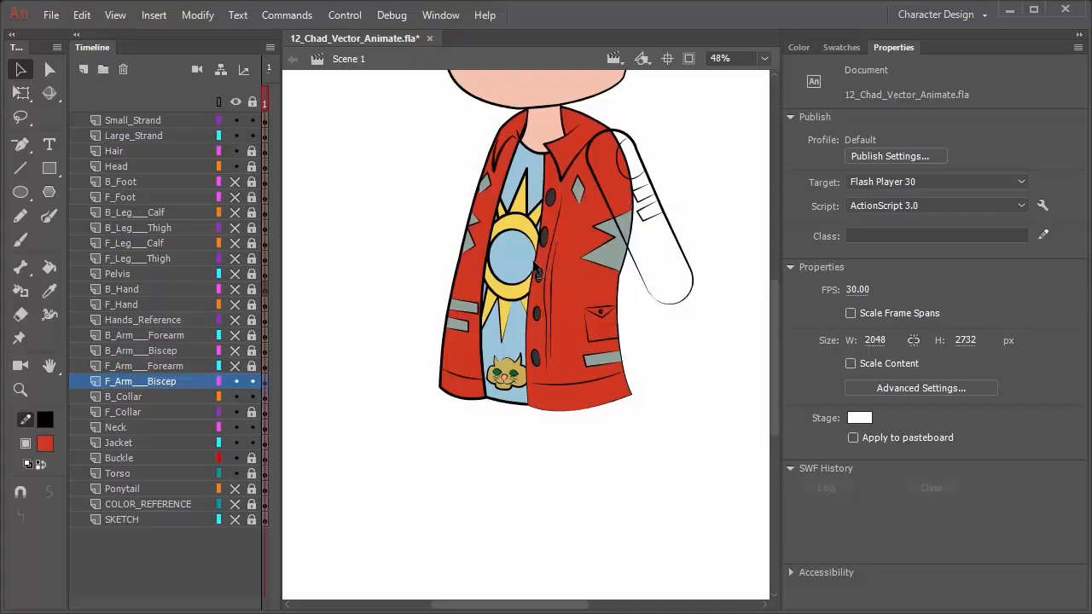
key(space)
drag(500, 224, 410, 249)
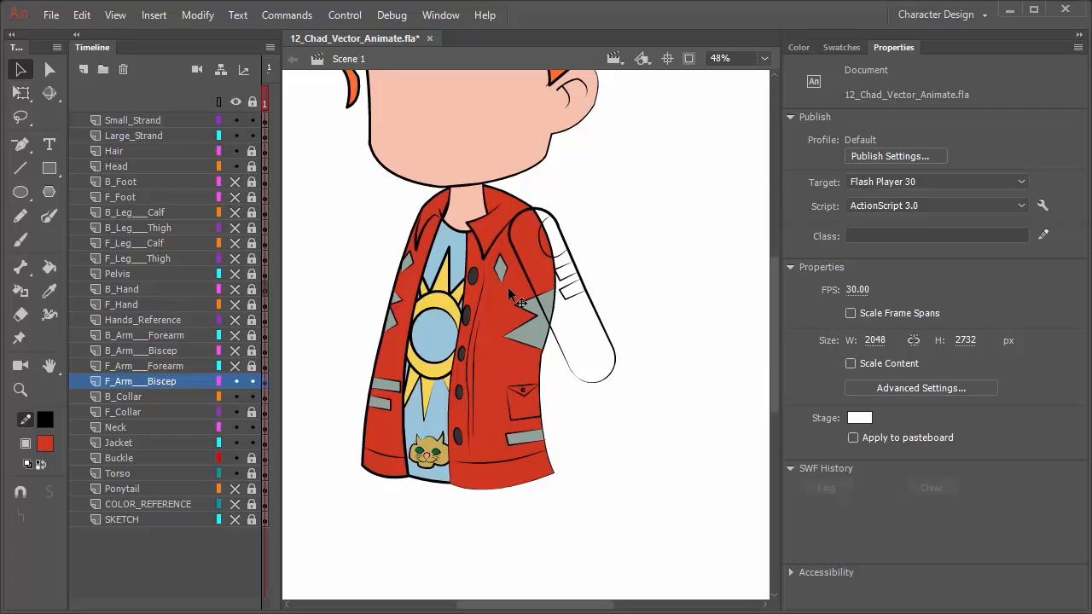
key(k)
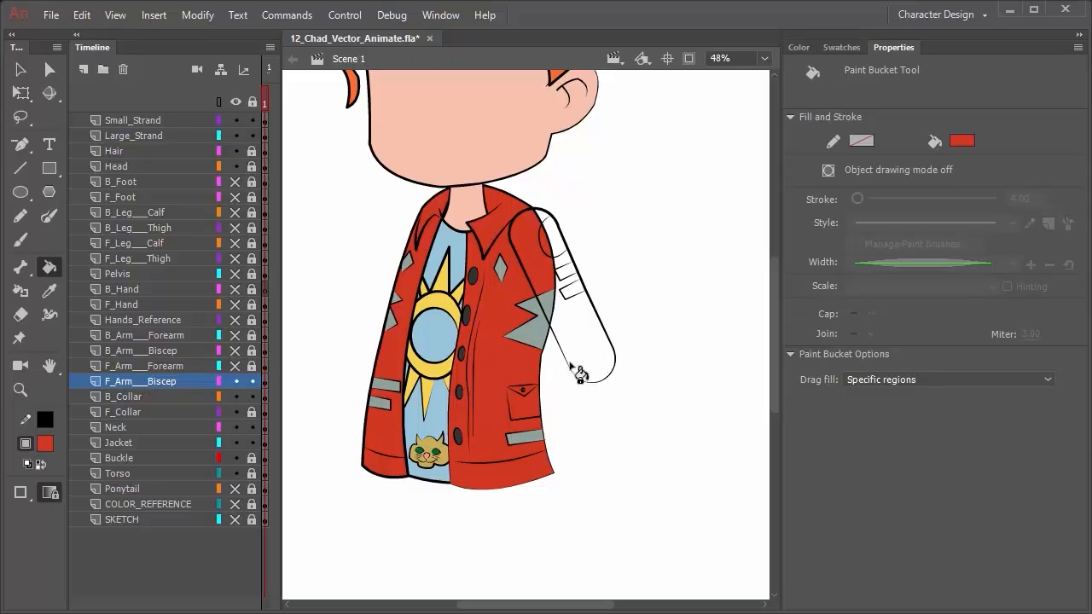
click(603, 369)
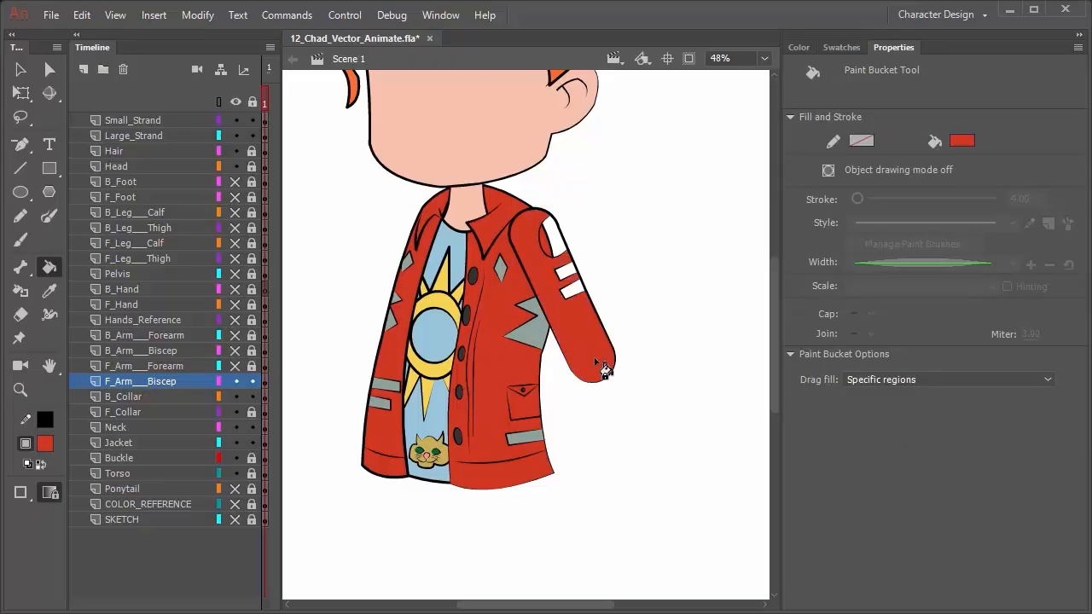
Sample the grey-green of the jacket's zigzag patch and fill the rounded shoulder patch and both stripes on the biceps sleeve
key(i)
click(540, 335)
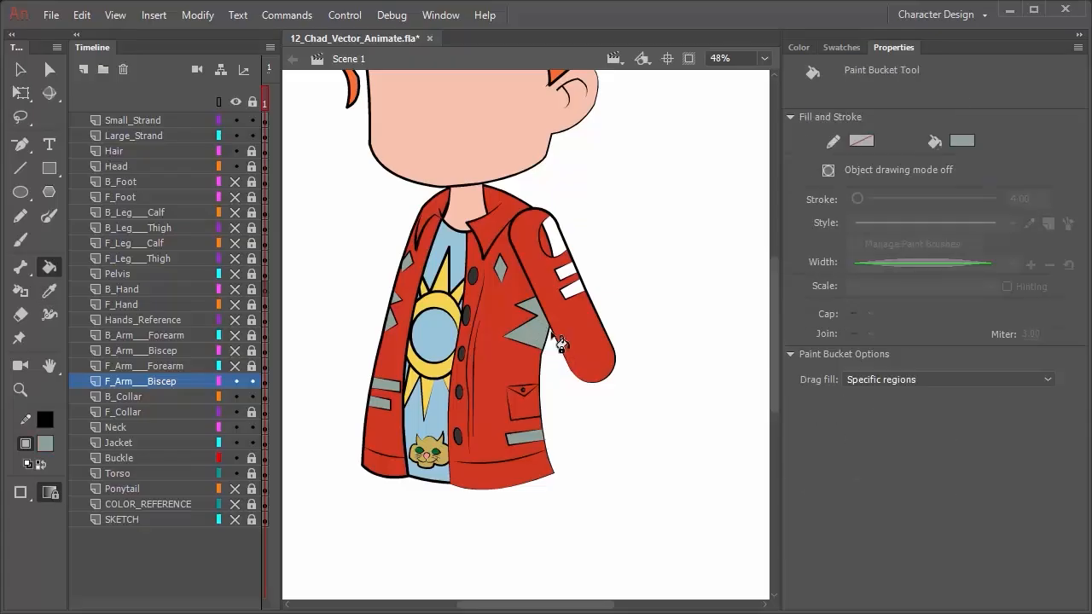
click(572, 291)
click(566, 272)
click(551, 228)
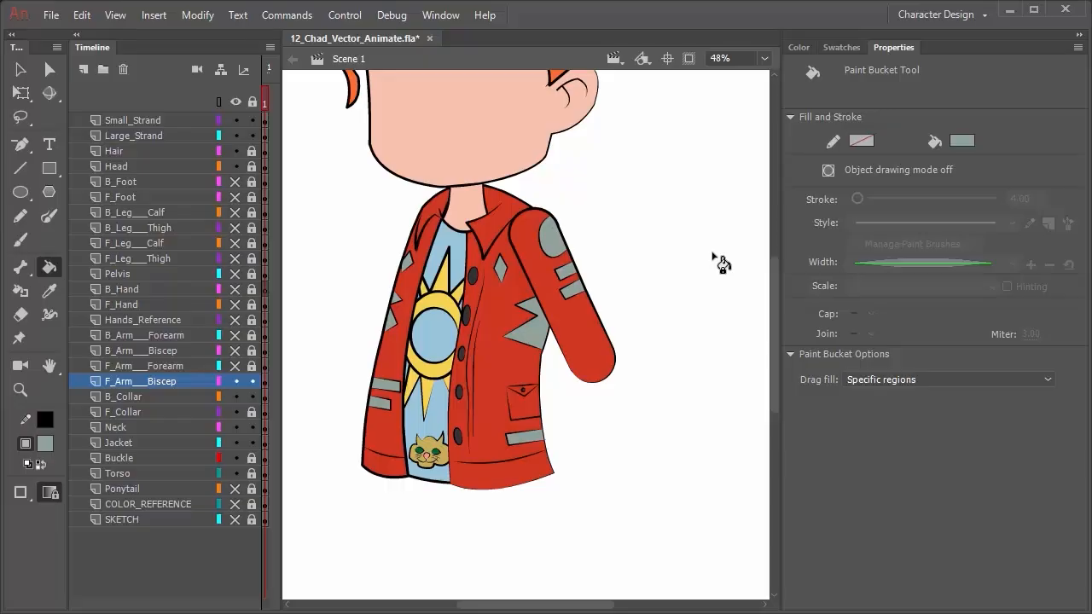
Make the F_Arm___Forearm layer visible, unlock it and select it
click(234, 367)
click(242, 367)
click(253, 365)
click(233, 369)
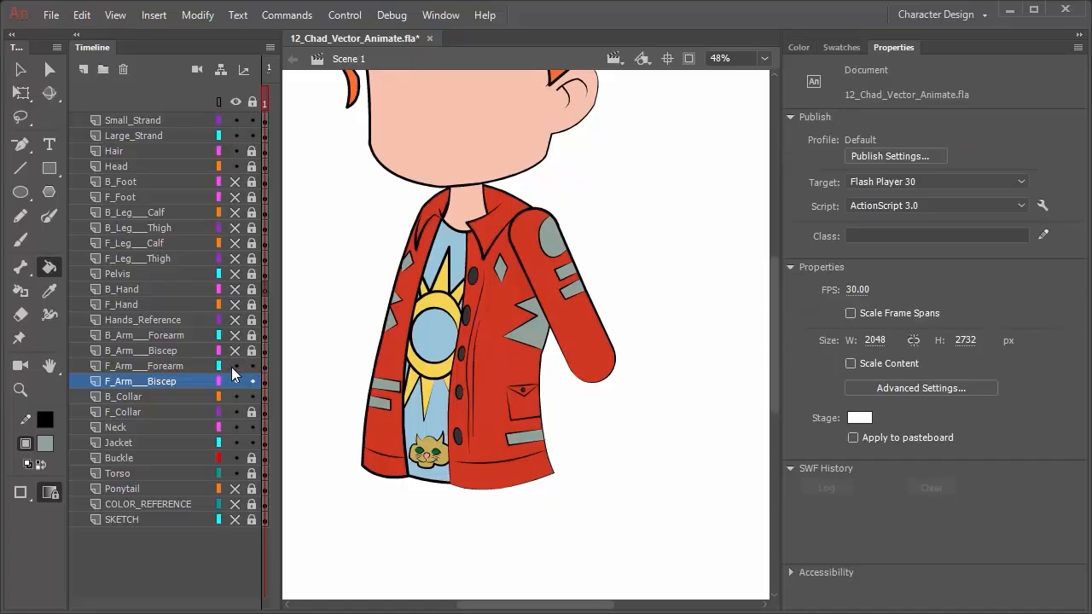
click(183, 367)
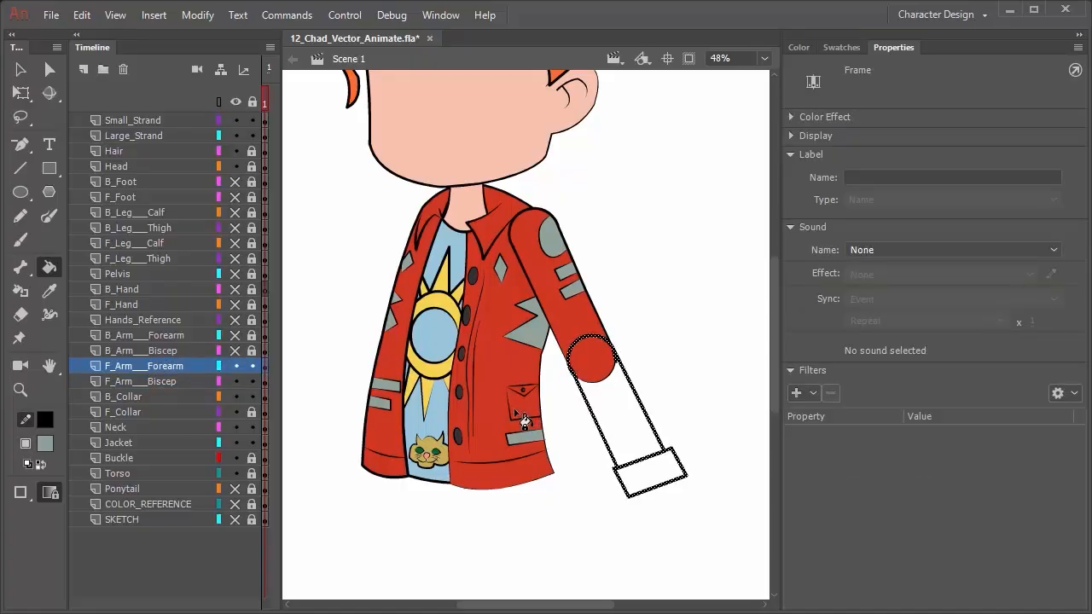
Sample the jacket's red and fill the front forearm sleeve and its cuff with it, then deselect the artwork
key(i)
click(500, 362)
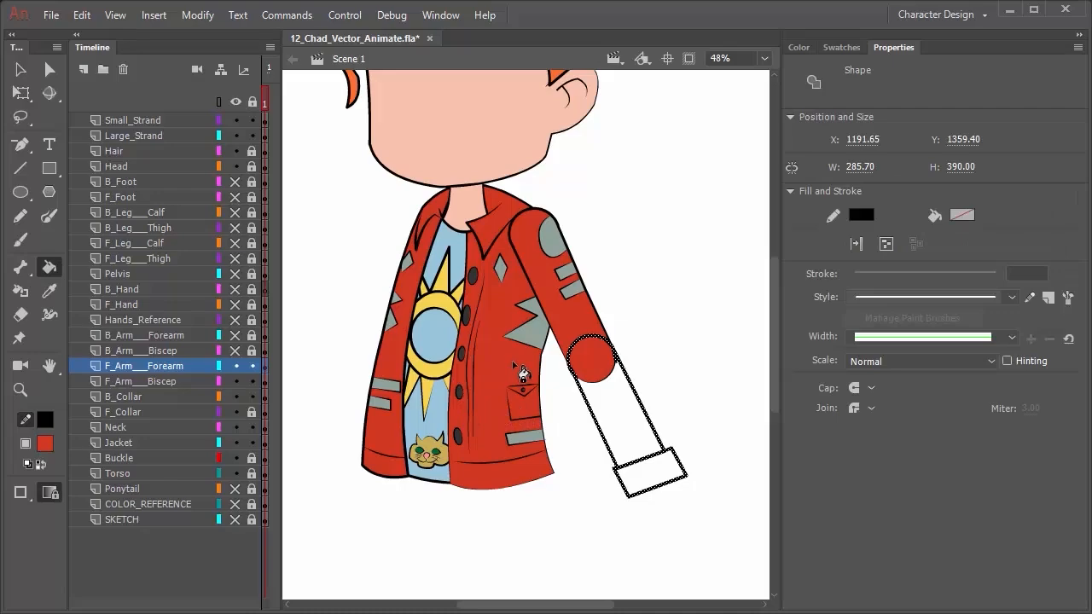
click(611, 409)
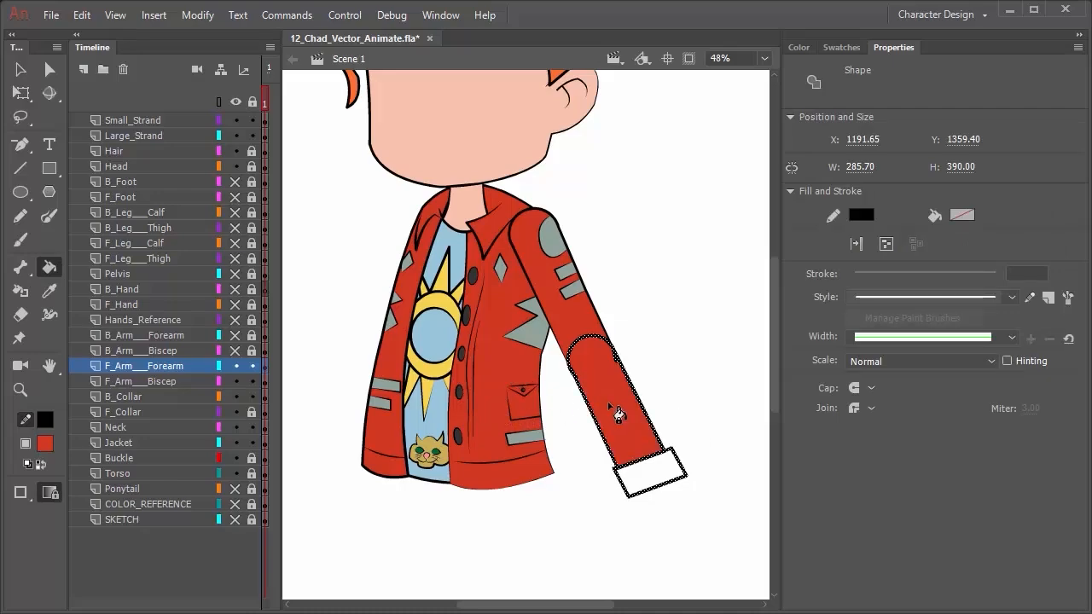
click(667, 472)
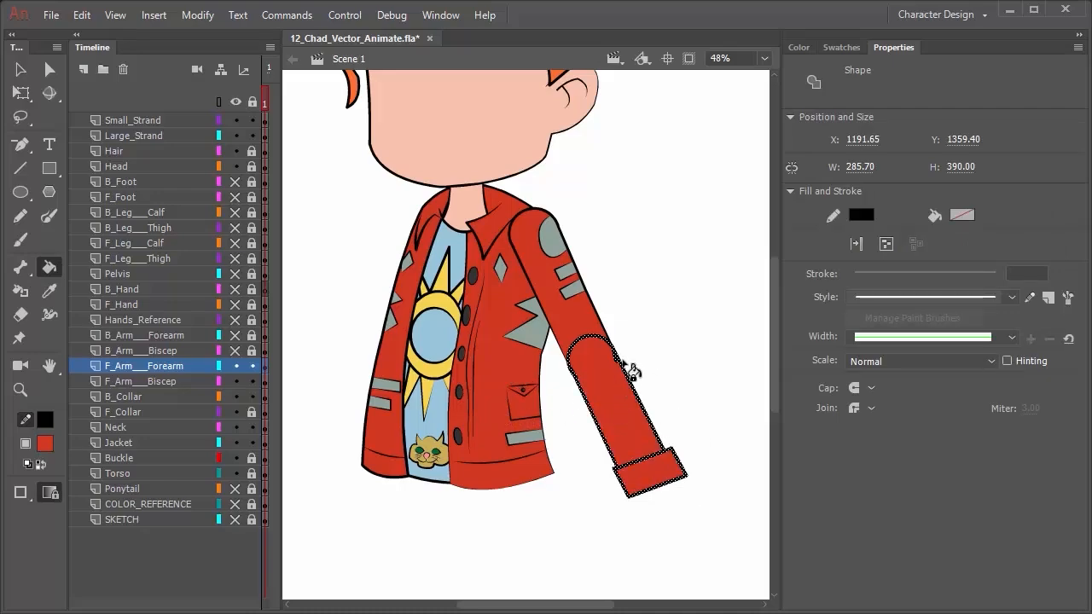
key(v)
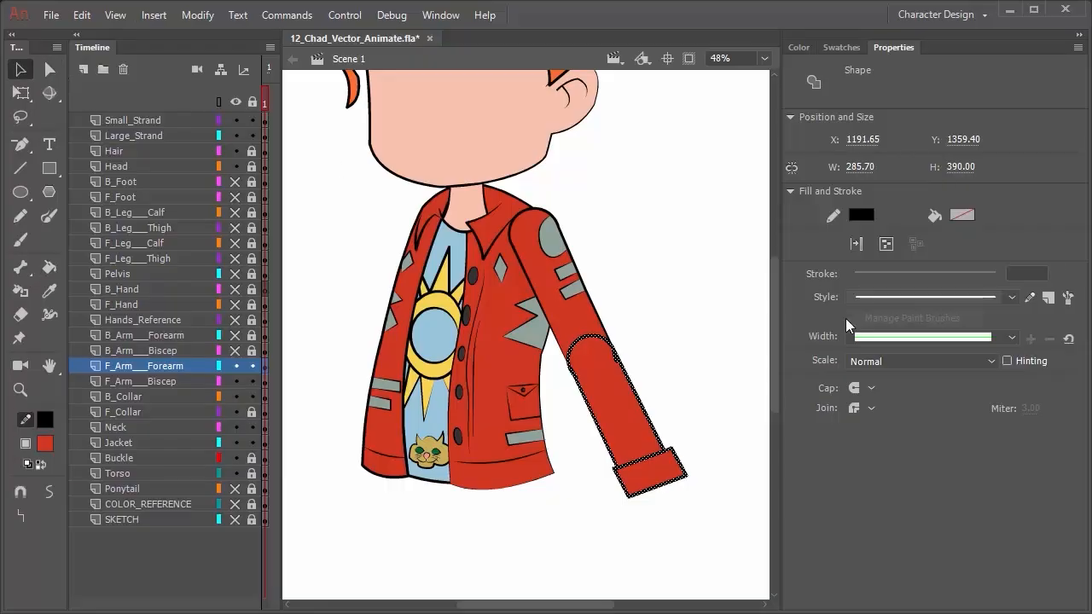
click(711, 278)
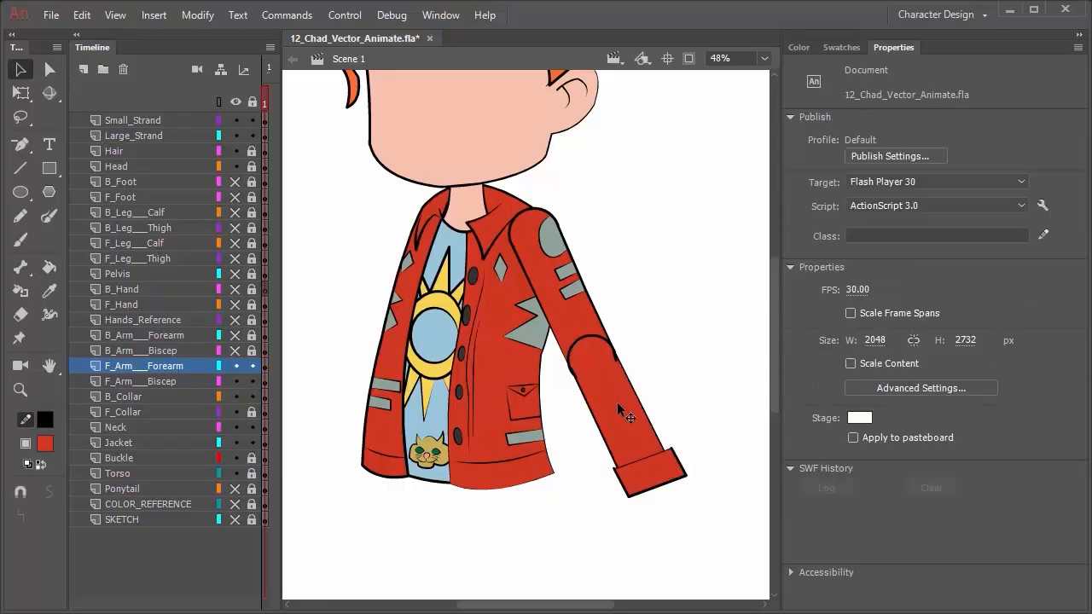
Delete the stray outline segment overhanging the outer end of the front forearm's elbow curve
scroll(602, 360, down, 3)
scroll(615, 350, up, 3)
scroll(630, 336, down, 1)
scroll(628, 336, up, 5)
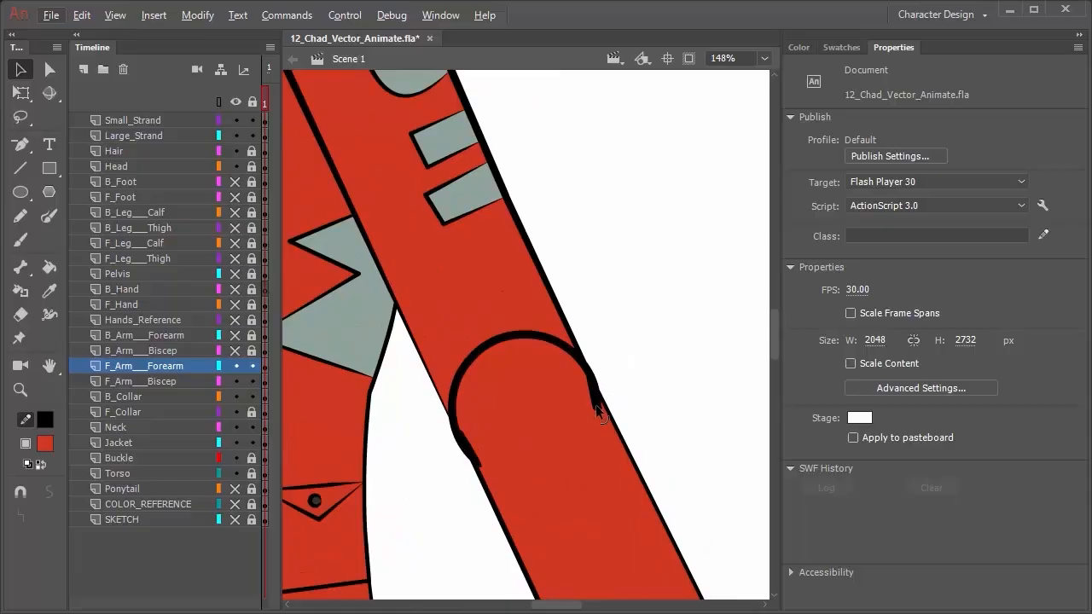
click(596, 410)
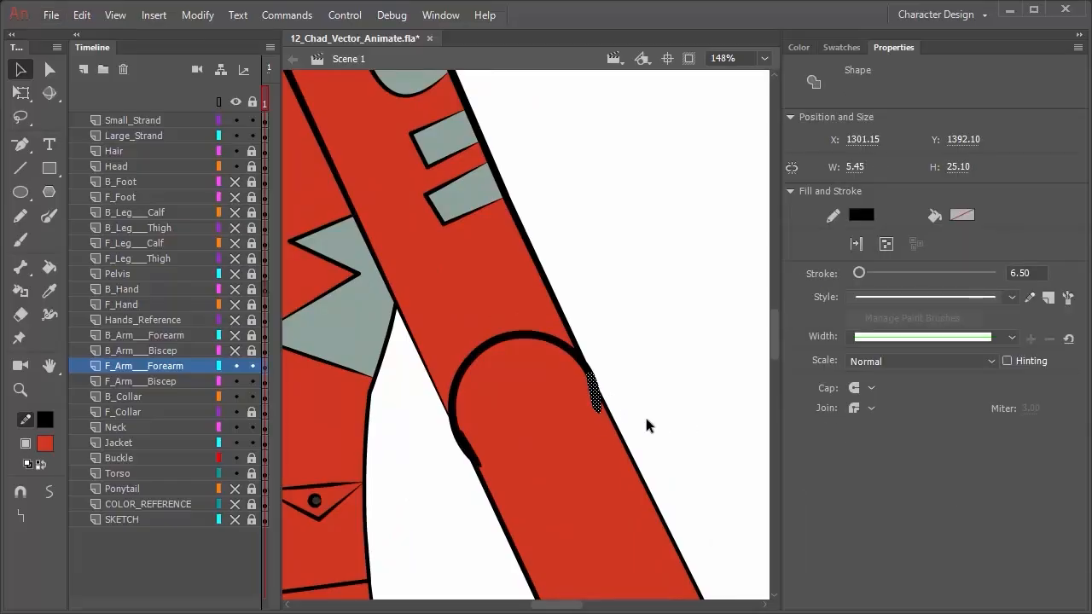
key(Delete)
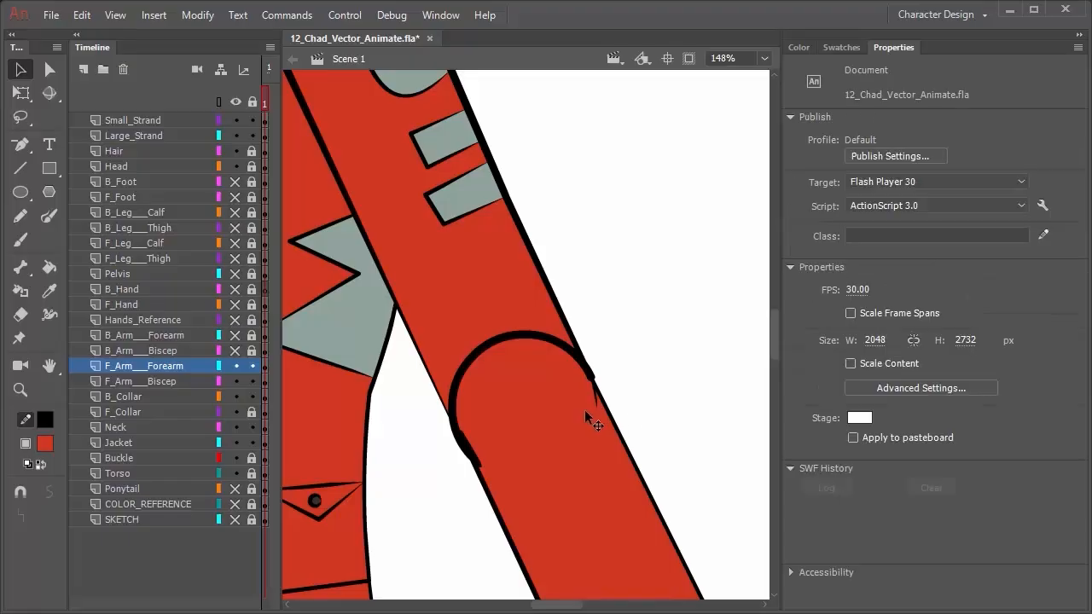
Delete the stray outline segment overhanging the inner end of the front forearm's elbow curve
click(605, 413)
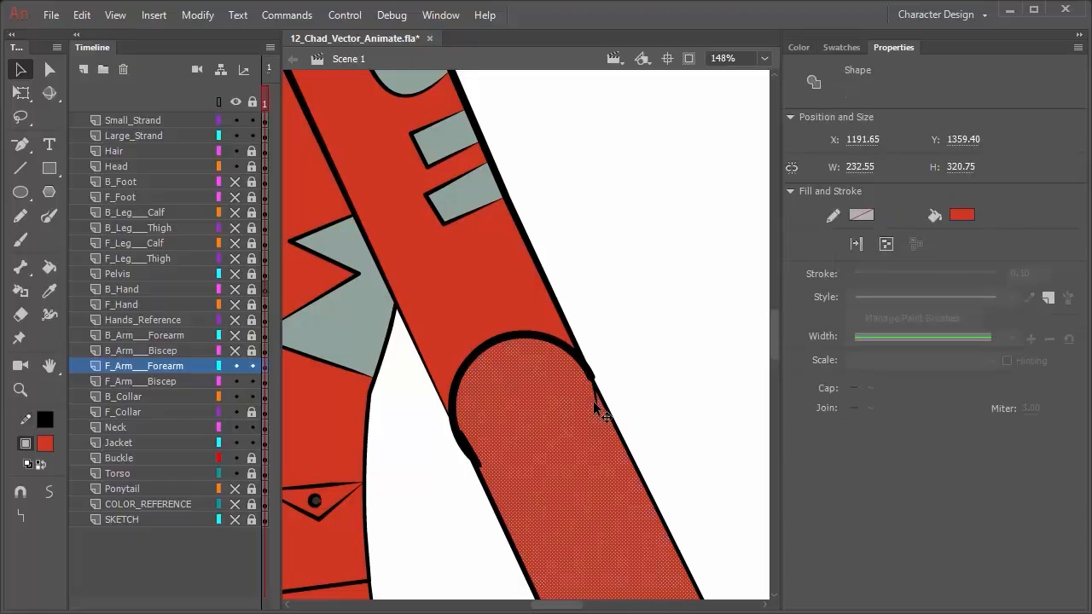
click(655, 386)
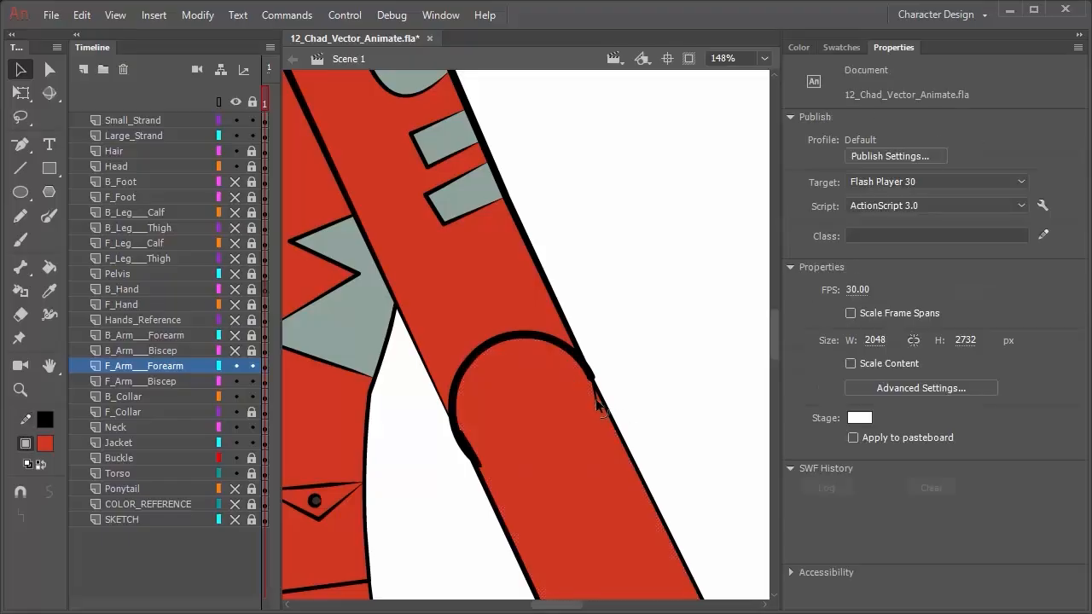
click(597, 403)
click(627, 393)
click(475, 460)
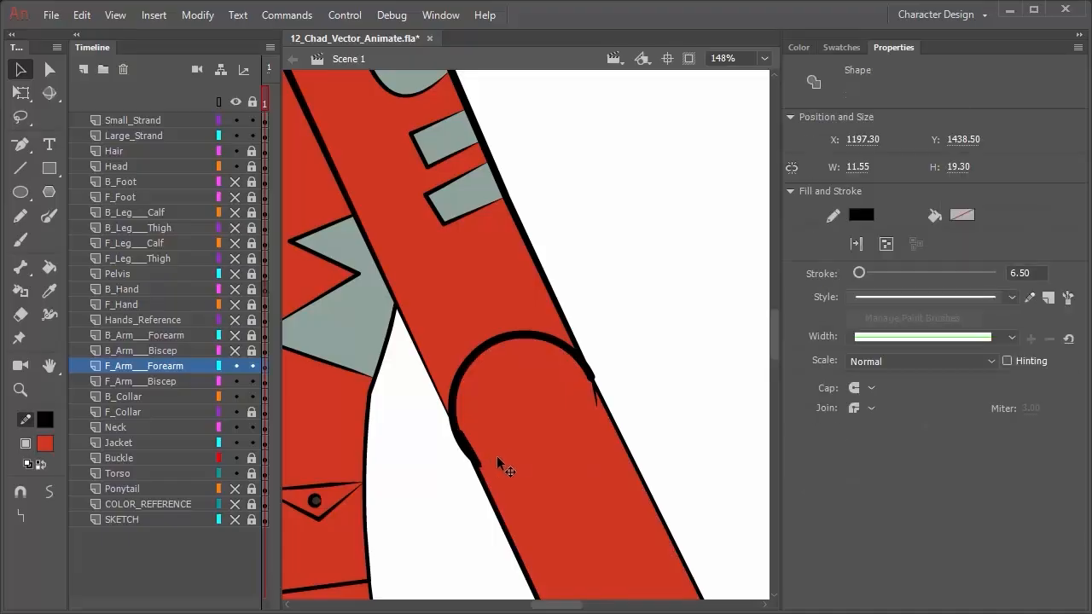
click(669, 401)
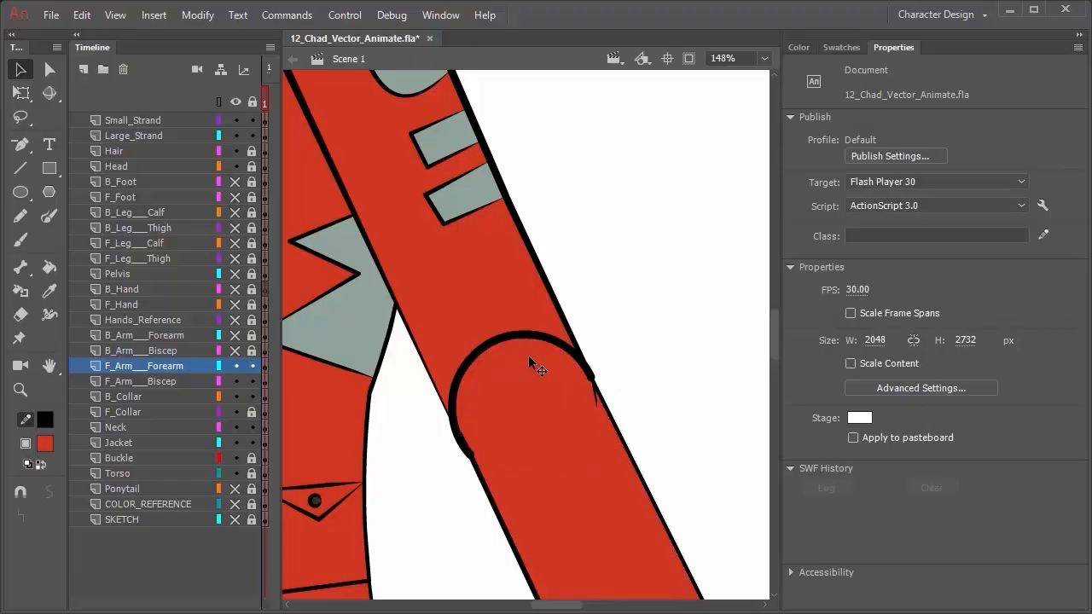
Try deleting the remaining curved elbow outline at the upper end of the front forearm
click(507, 339)
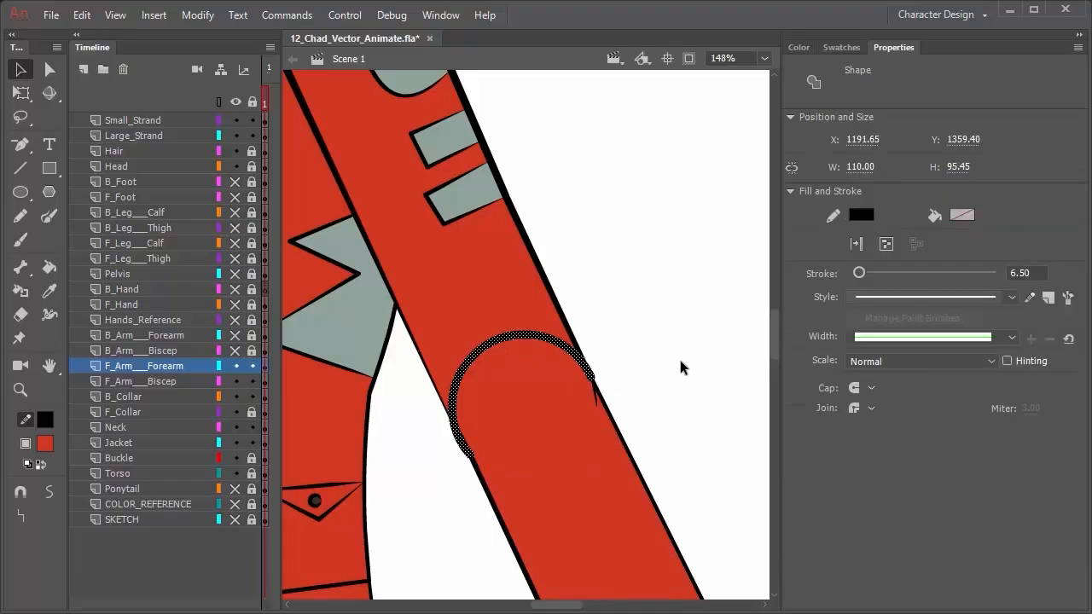
key(Delete)
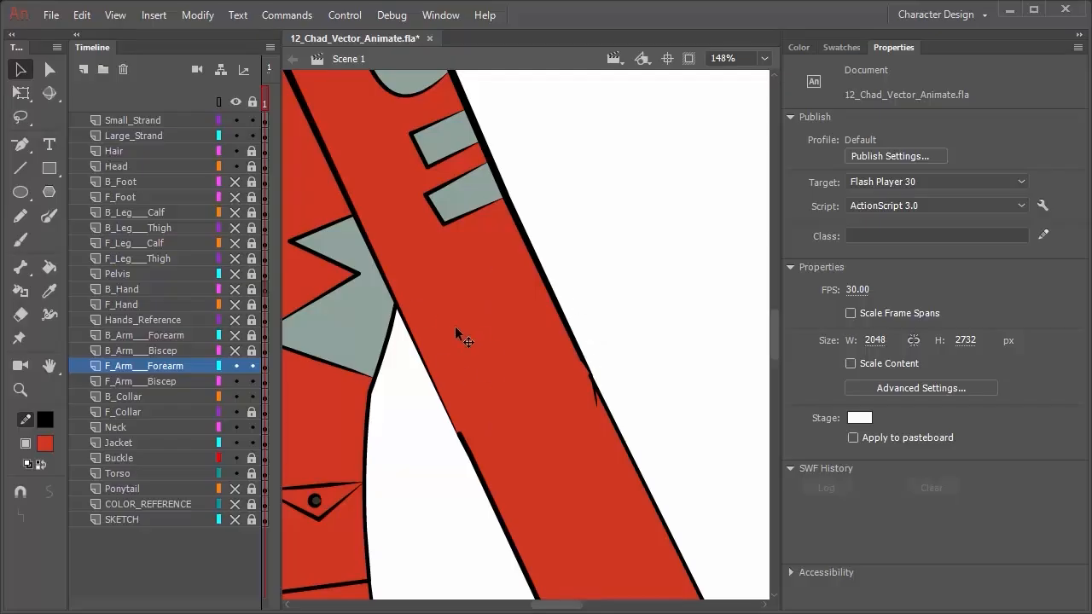
click(596, 405)
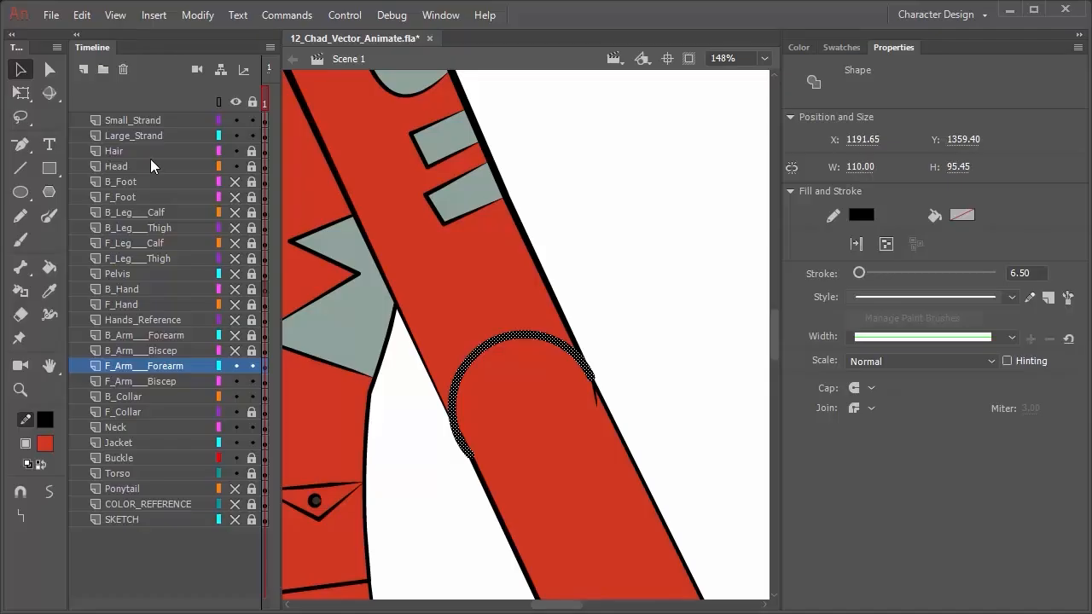
Add a new layer above Small_Strand and name it Pivot_Guides
click(137, 120)
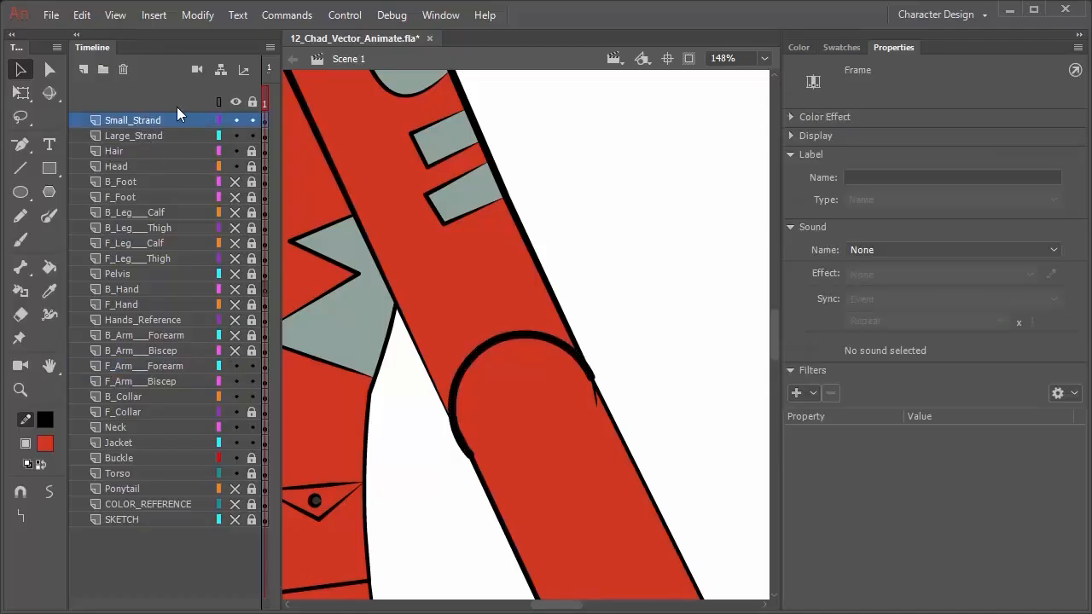
click(83, 69)
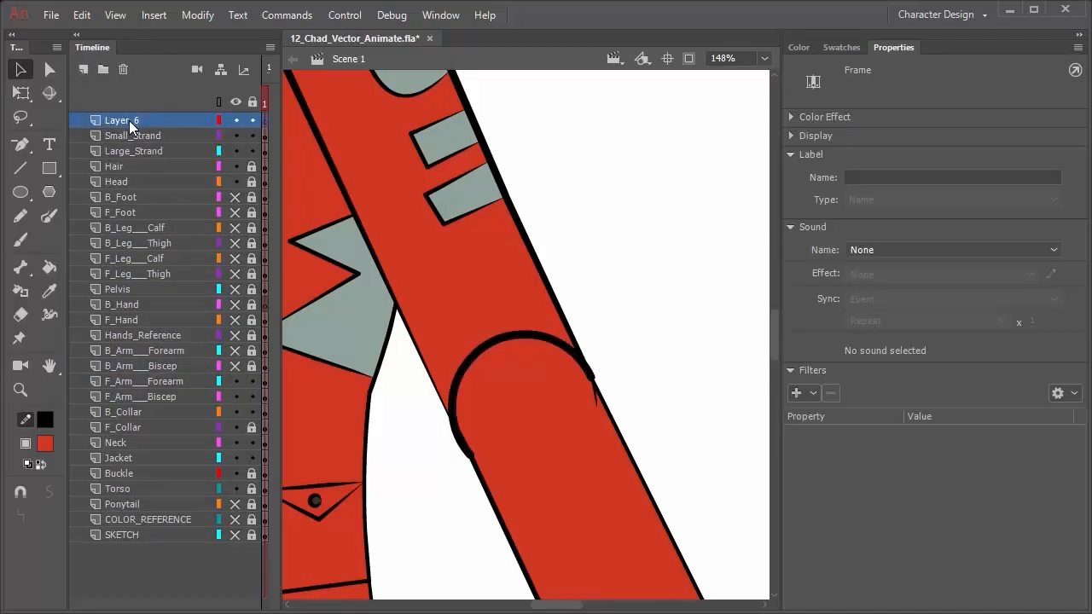
double_click(129, 120)
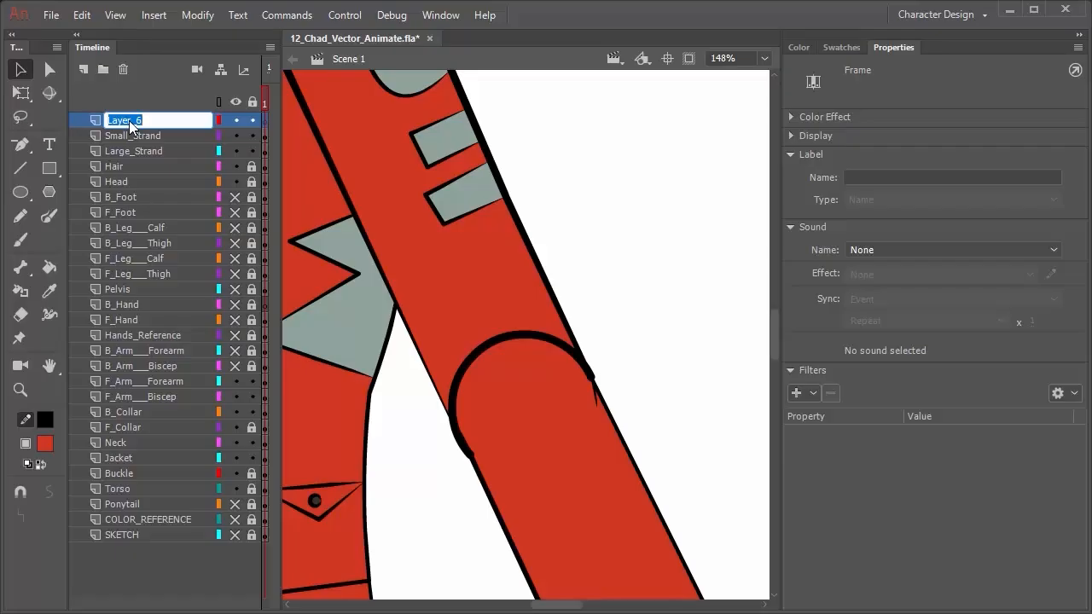
text(Pivot_Guides)
key(Return)
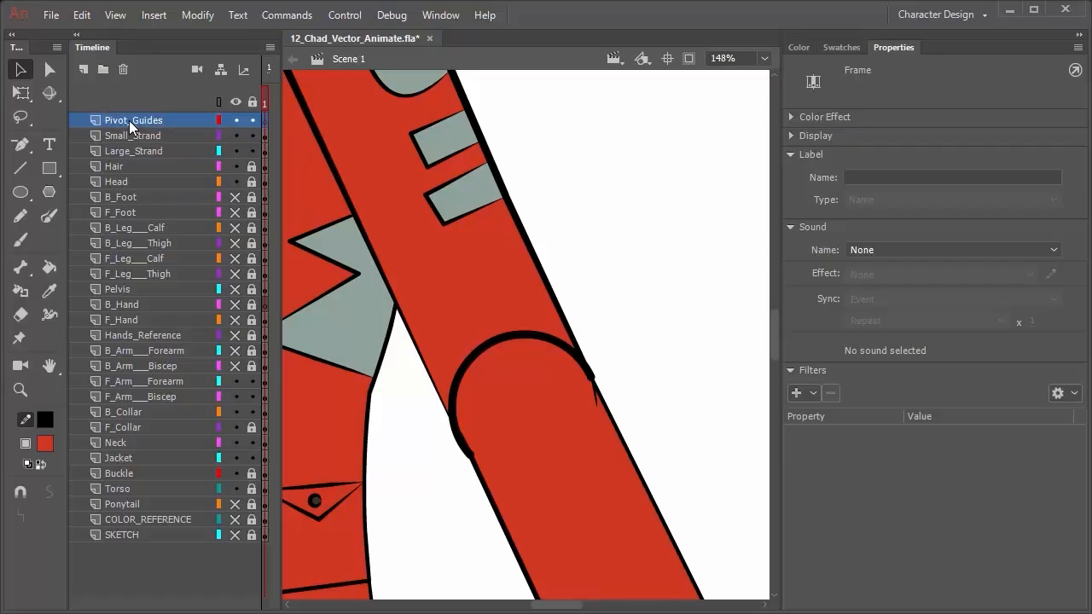
Draw a yellow circle without stroke, about 112 px across, over the front elbow with the Oval tool
click(20, 192)
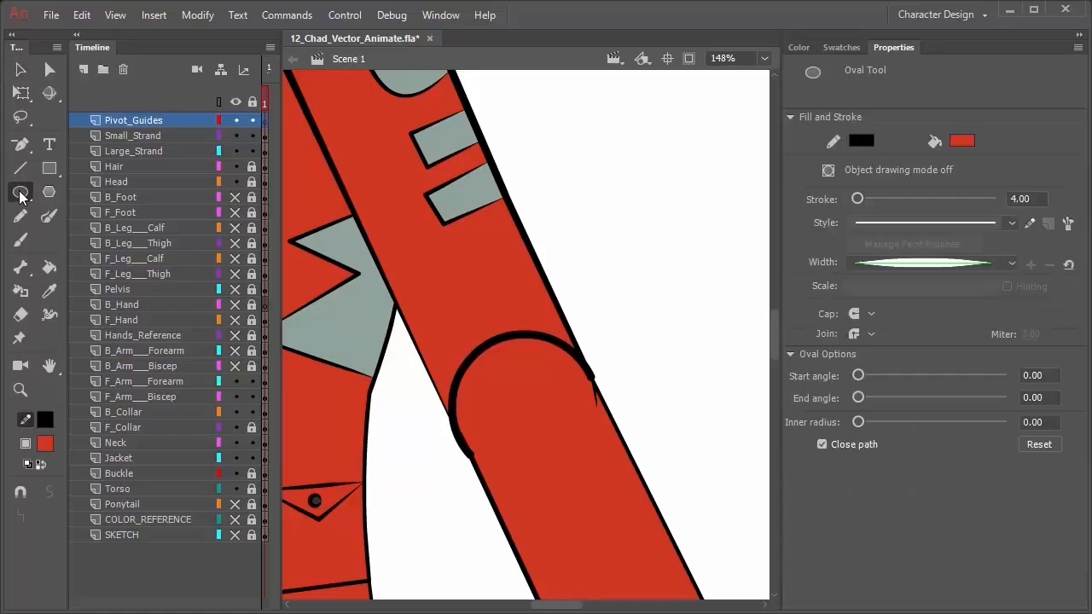
click(871, 145)
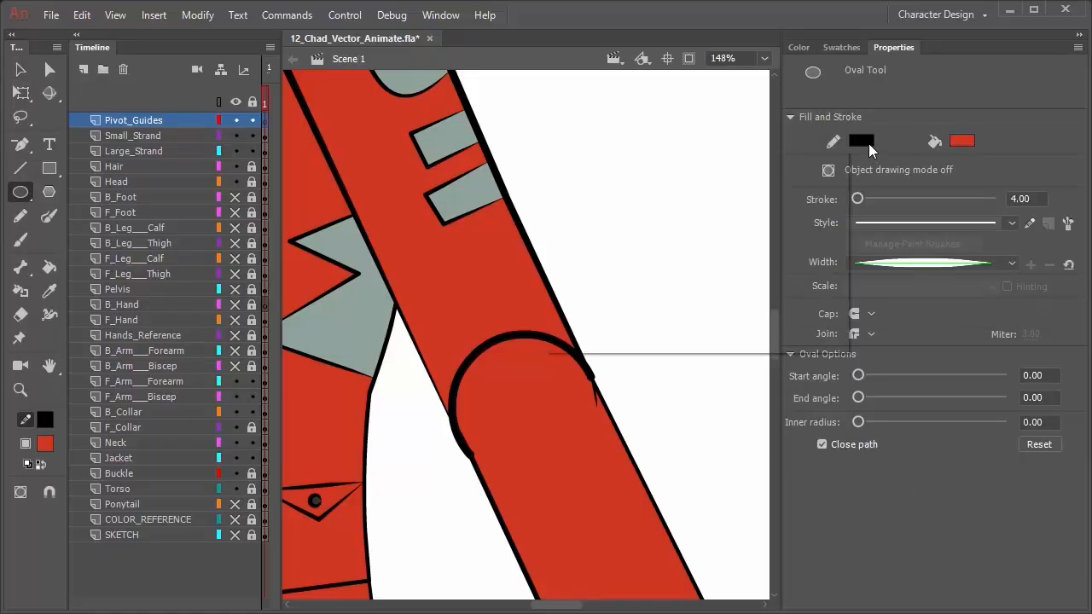
click(817, 158)
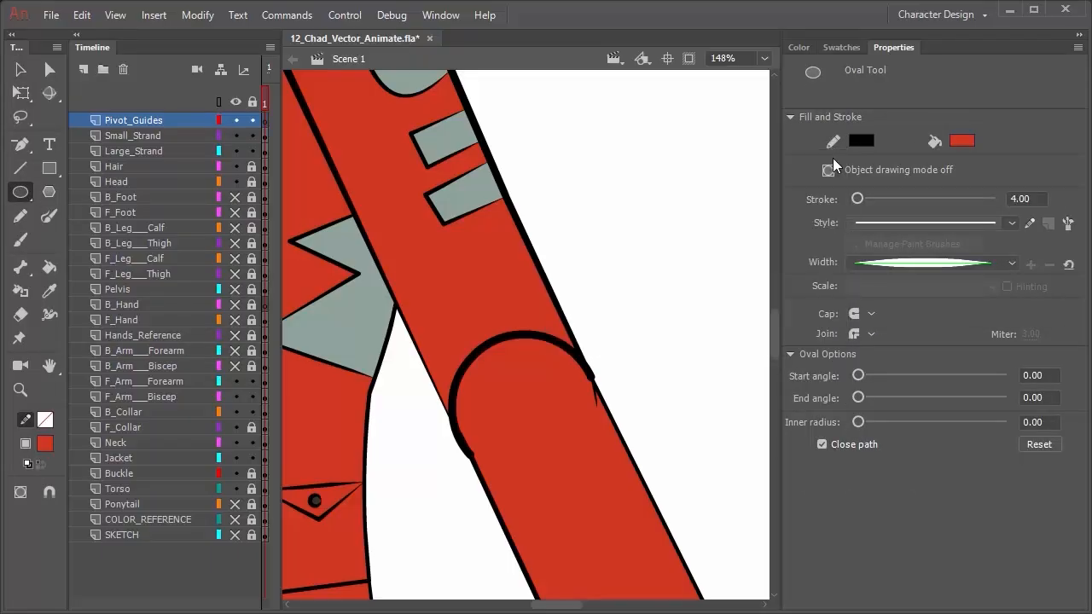
click(962, 142)
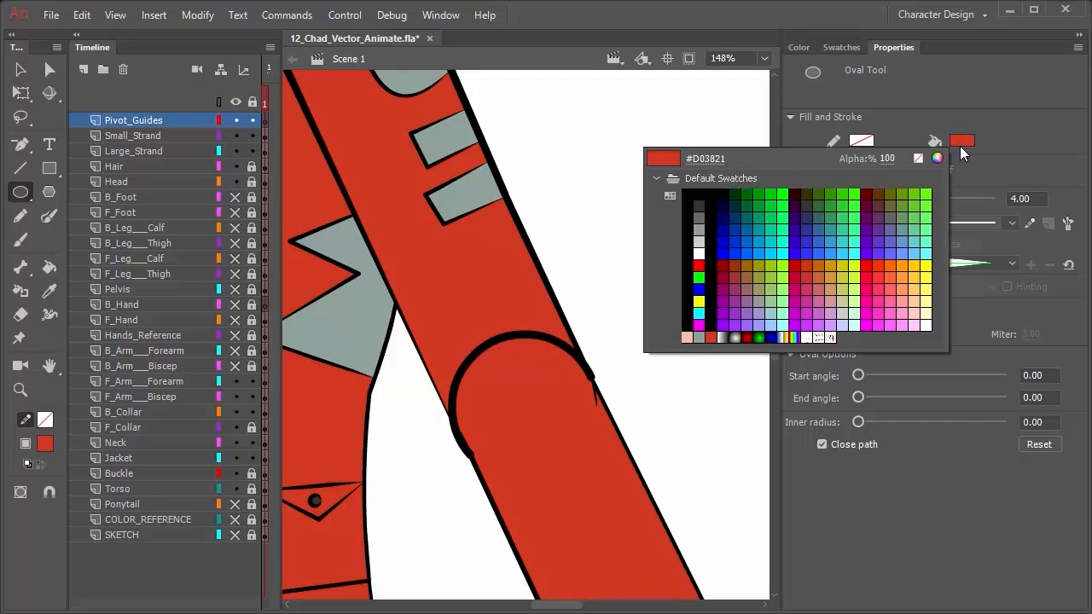
click(926, 264)
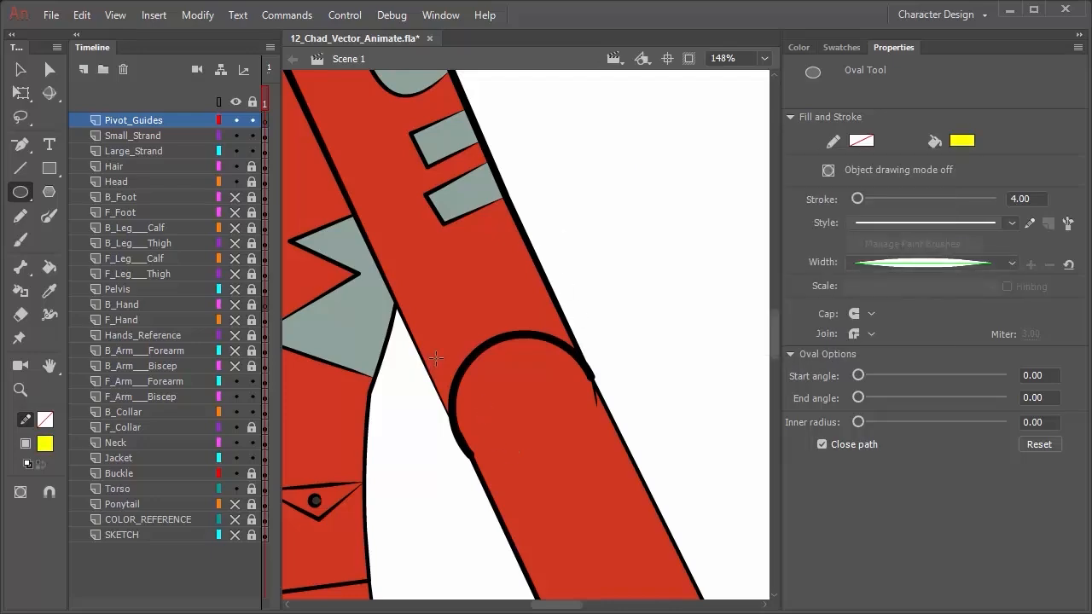
mouse_move(427, 322)
mouse_down()
mouse_move(546, 442)
mouse_move(588, 458)
mouse_move(569, 441)
mouse_up()
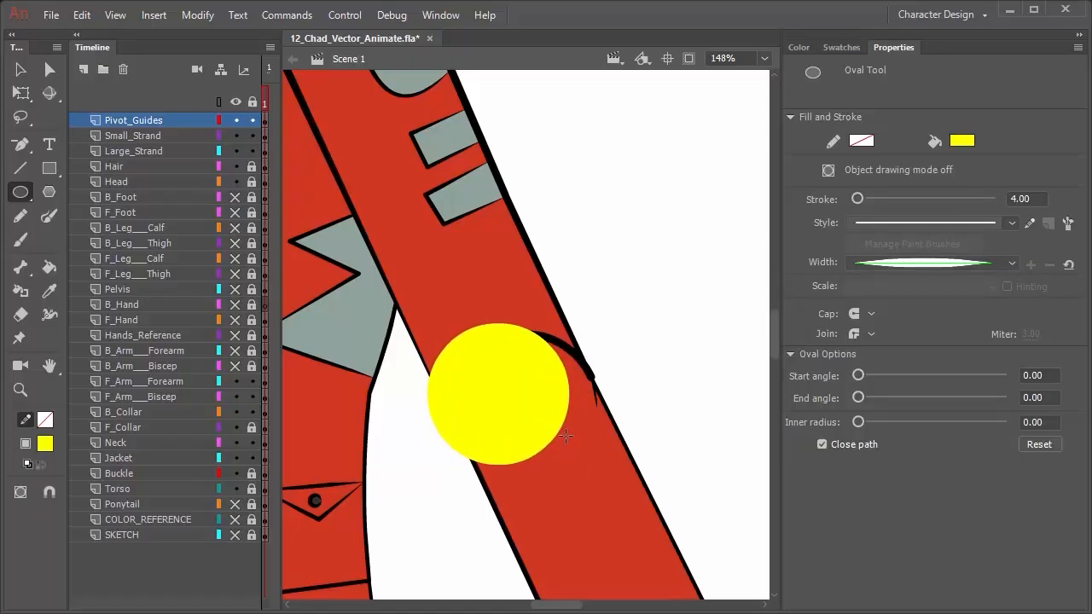
Move and nudge the yellow circle until it fits inside the curved elbow outline, then deselect it
key(v)
drag(511, 398, 534, 399)
key(Right)
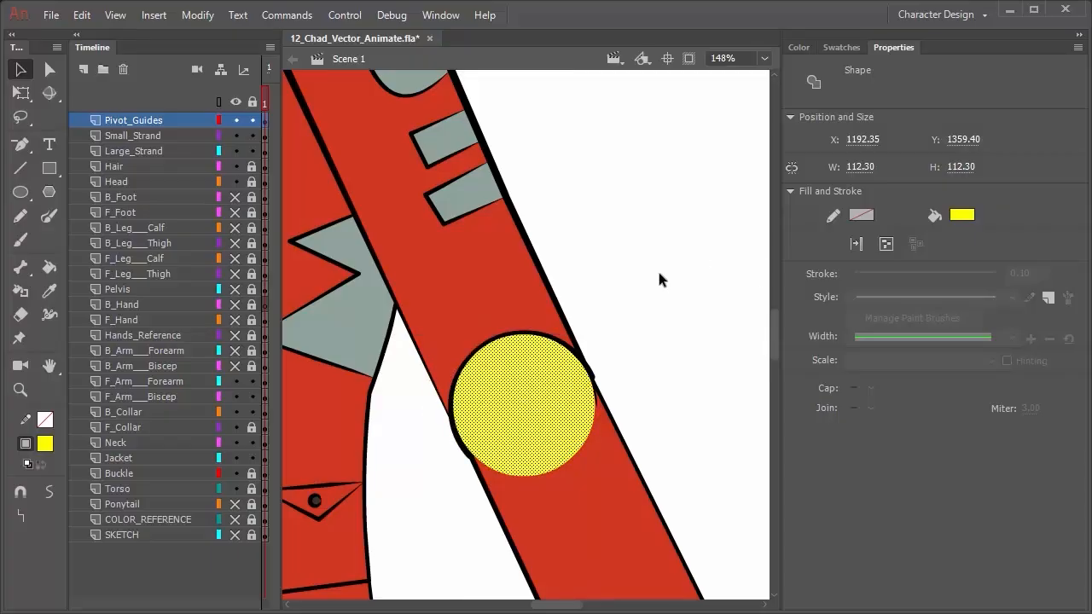
key(Right)
key(Right)
key(Left)
click(667, 281)
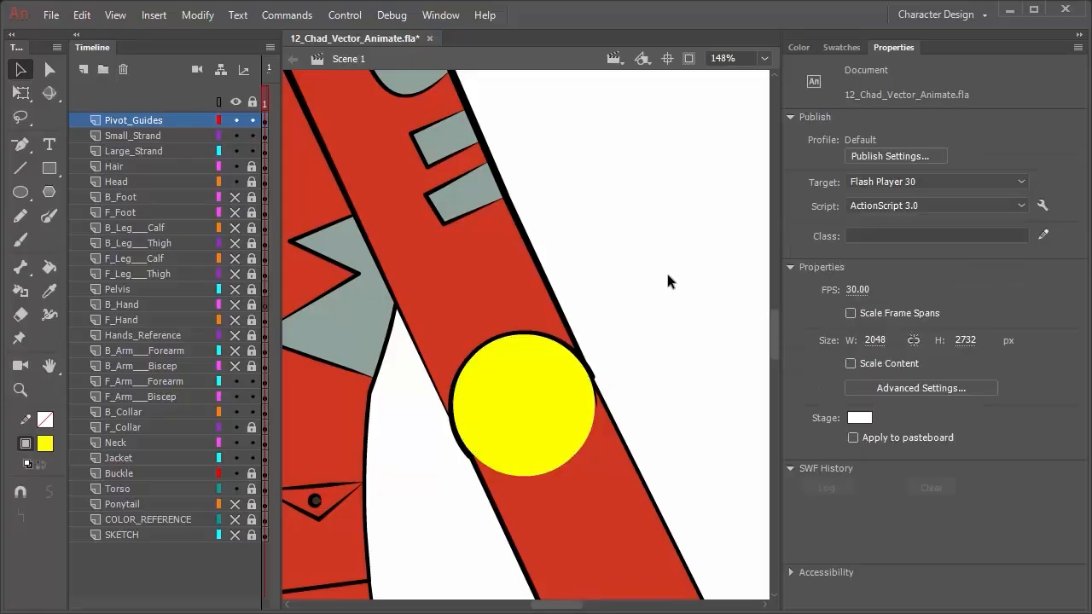
Hide and lock the Pivot_Guides layer, and delete the black arc outline across the front arm's elbow
click(237, 121)
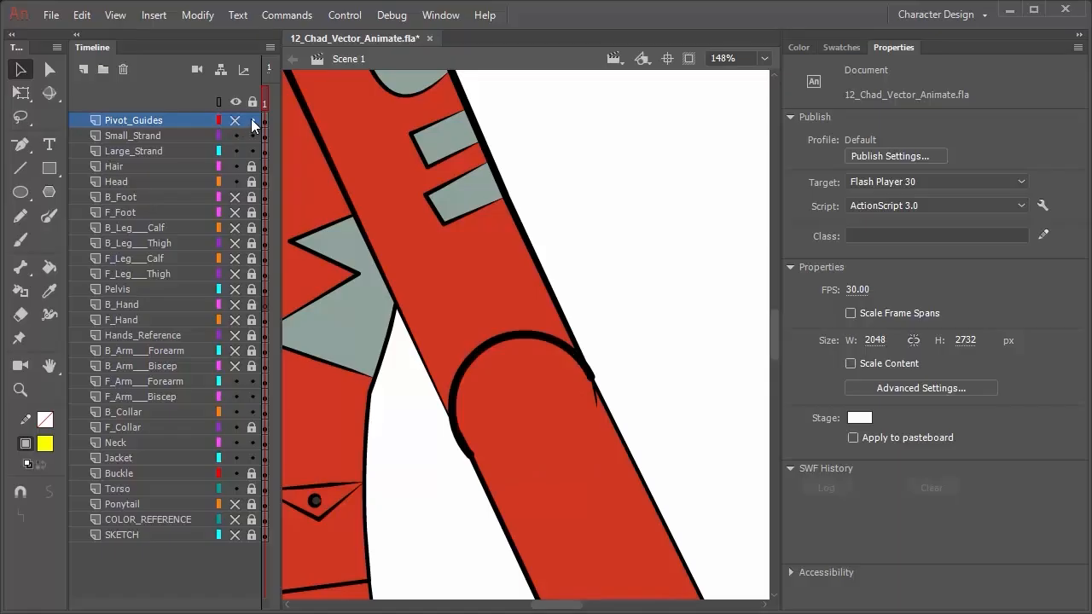
click(508, 335)
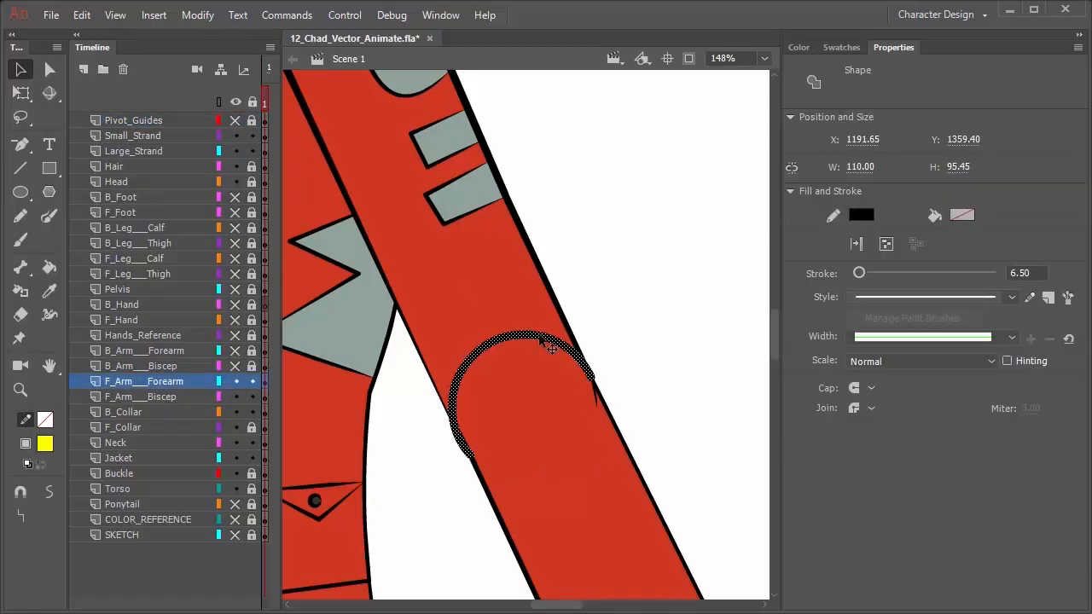
key(Delete)
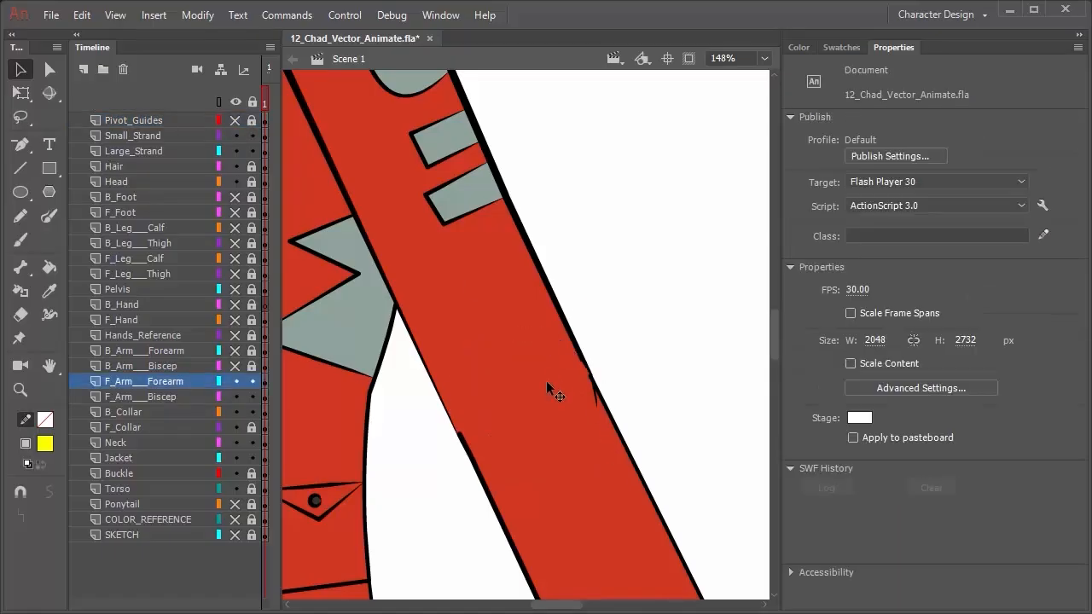
Lock the F_Arm___Forearm layer and delete the stray black stroke of the F_Arm___Biscep layer inside the elbow's outer edge
click(597, 397)
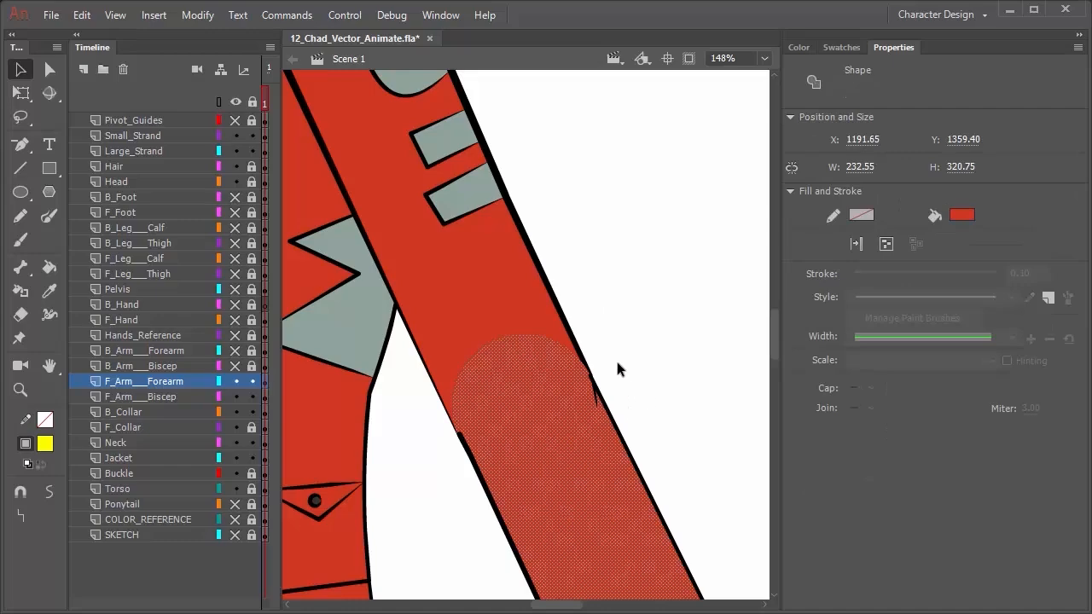
click(617, 365)
click(599, 403)
click(609, 381)
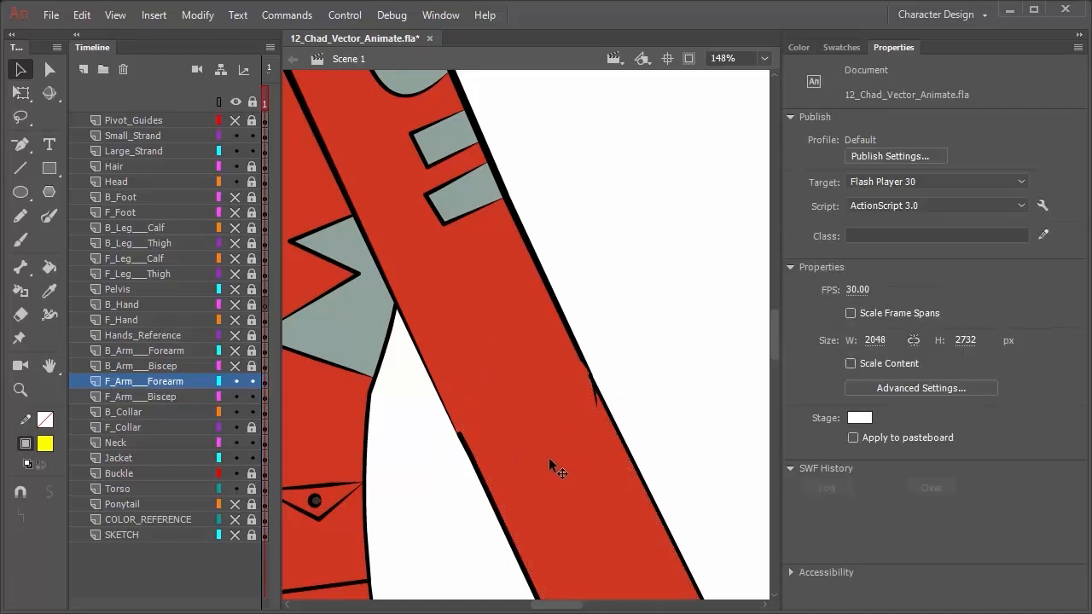
click(594, 403)
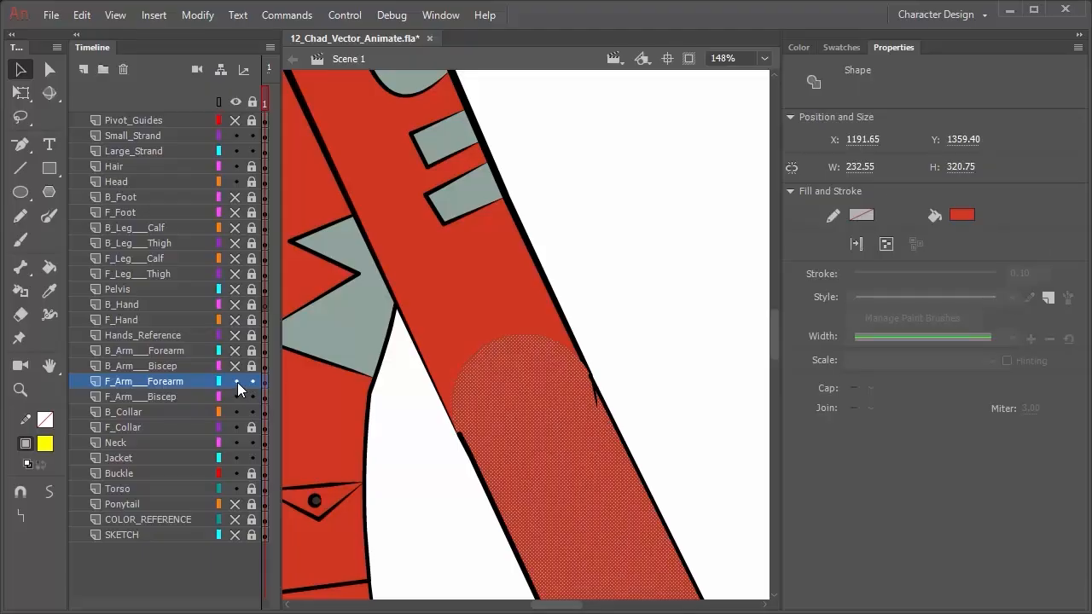
click(173, 397)
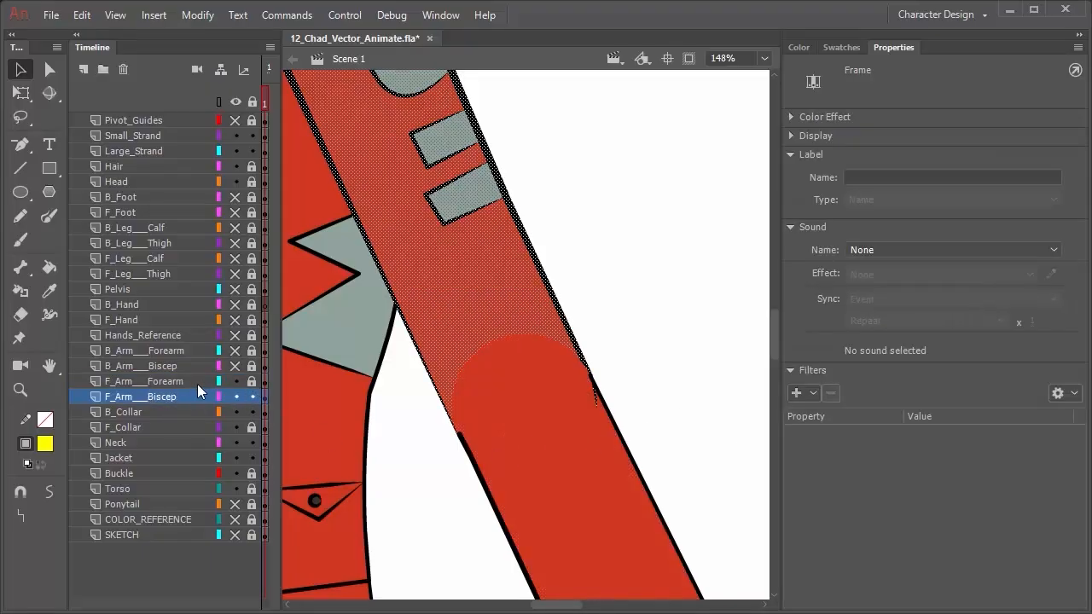
click(671, 344)
click(601, 402)
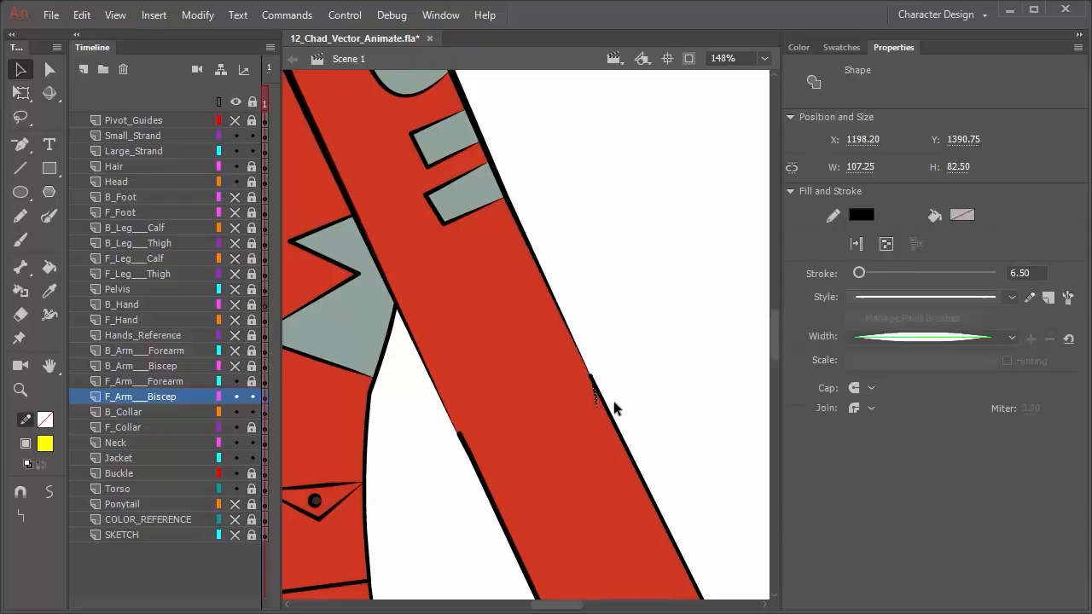
key(Delete)
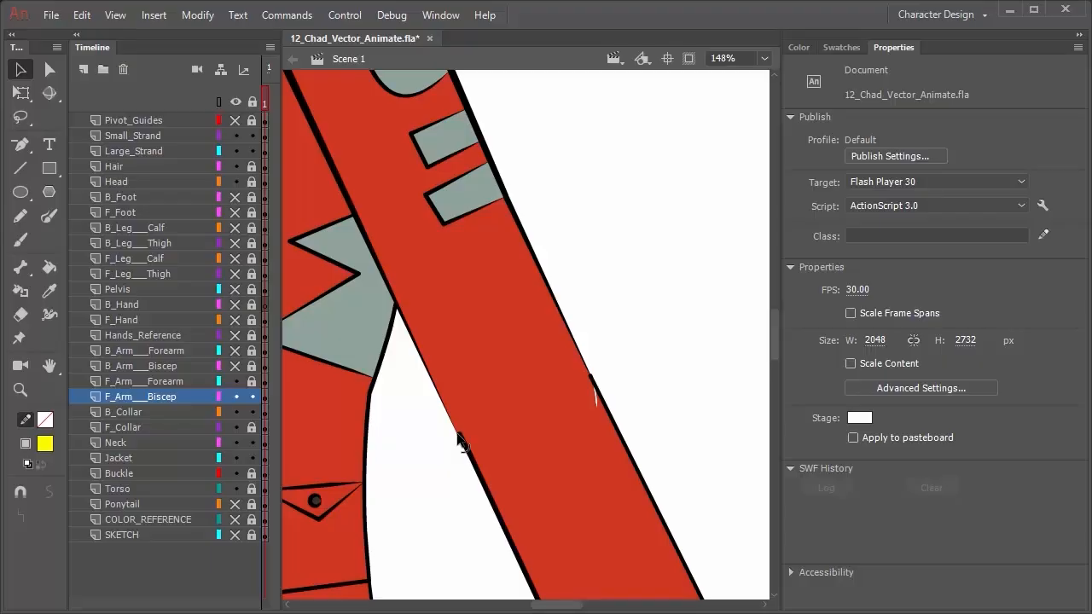
Unlock and show the B_Arm___Biscep layer, and unlock the F_Arm___Forearm layer
click(162, 394)
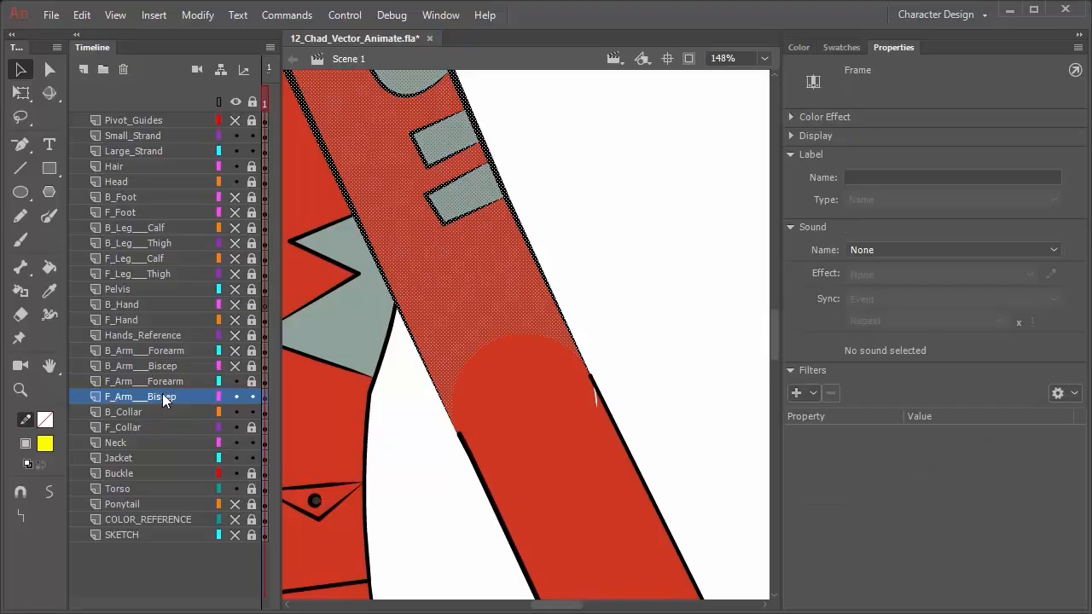
click(154, 368)
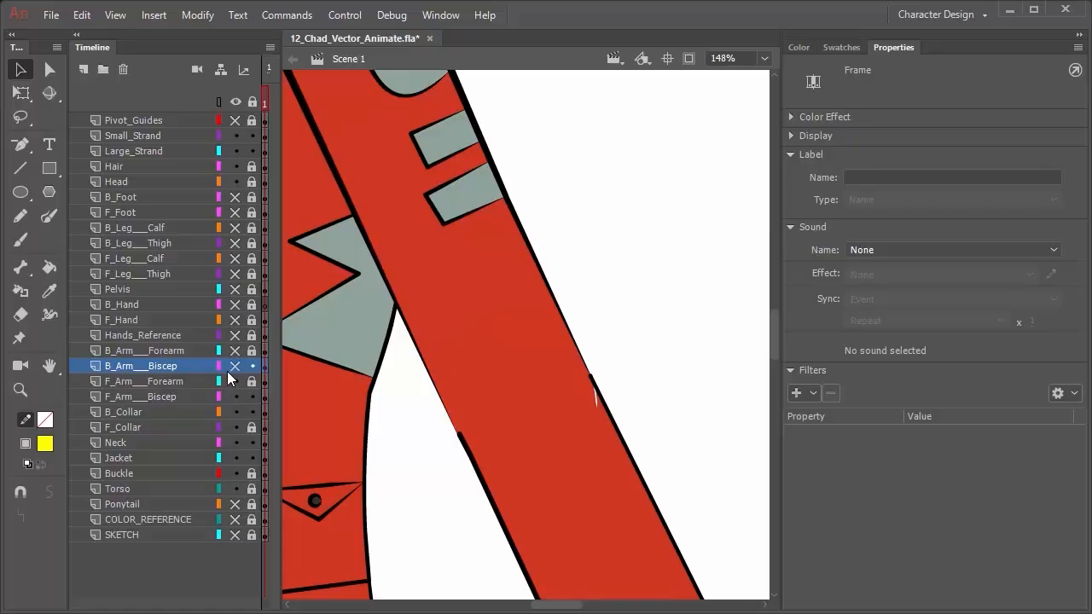
click(175, 383)
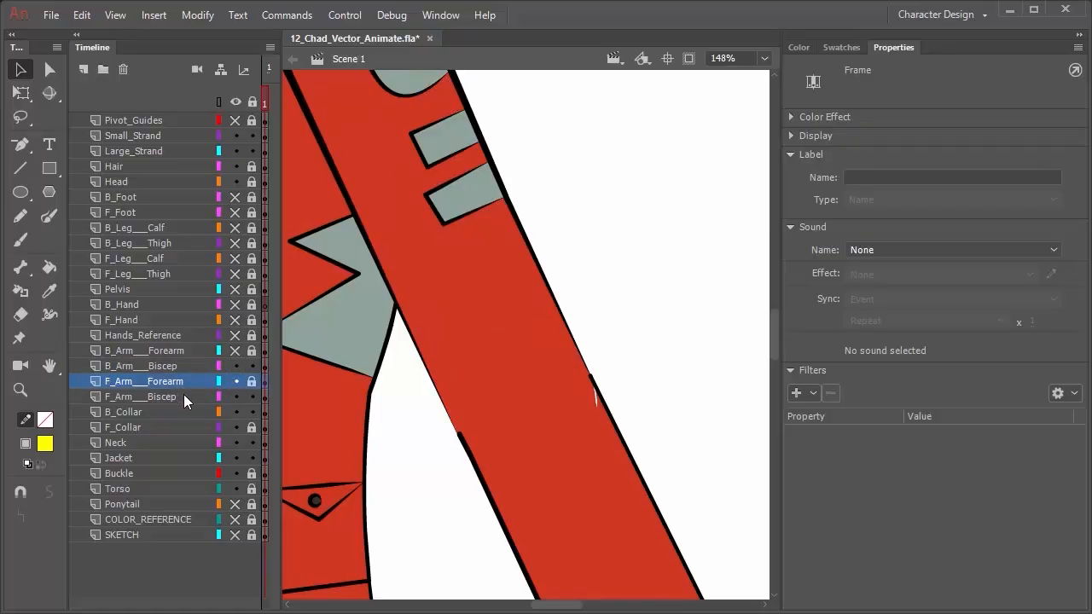
click(184, 395)
click(182, 382)
click(180, 397)
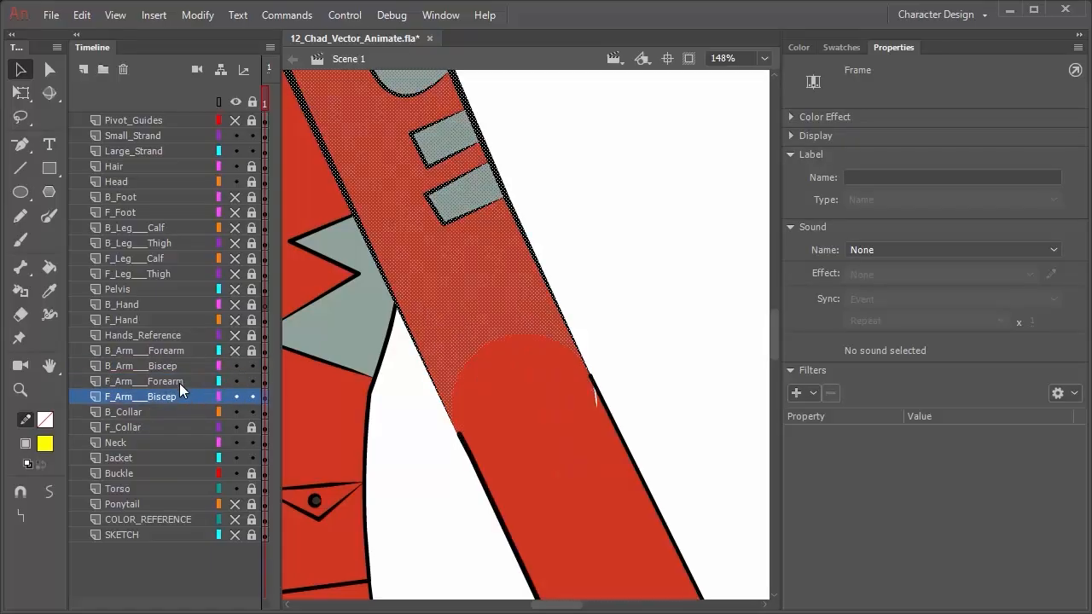
click(632, 307)
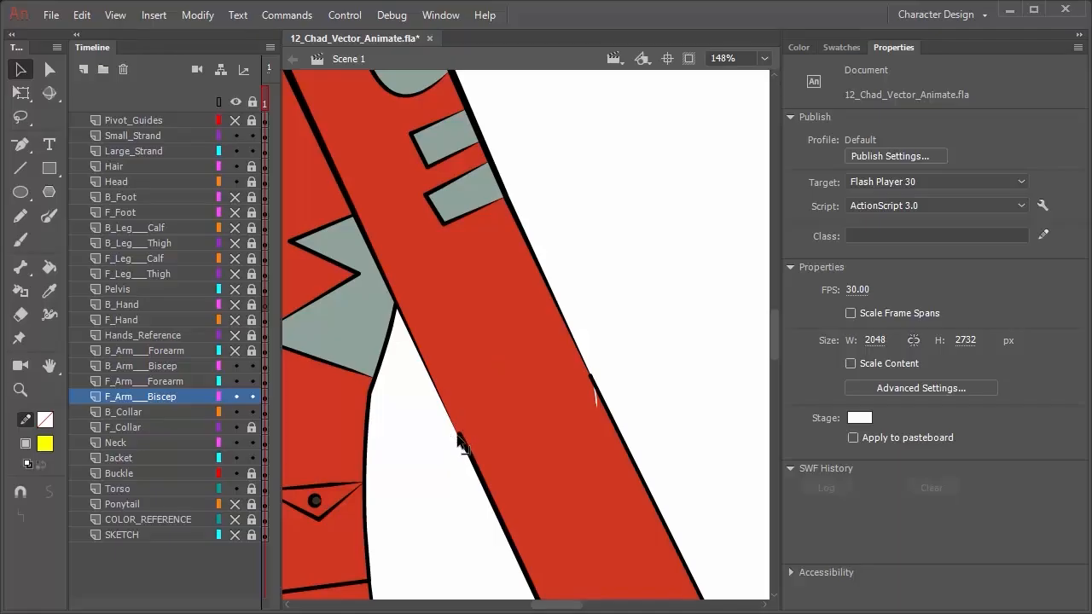
Apply the width profile tapered at both ends to the front forearm's whole inner outline, from elbow to cuff
click(460, 442)
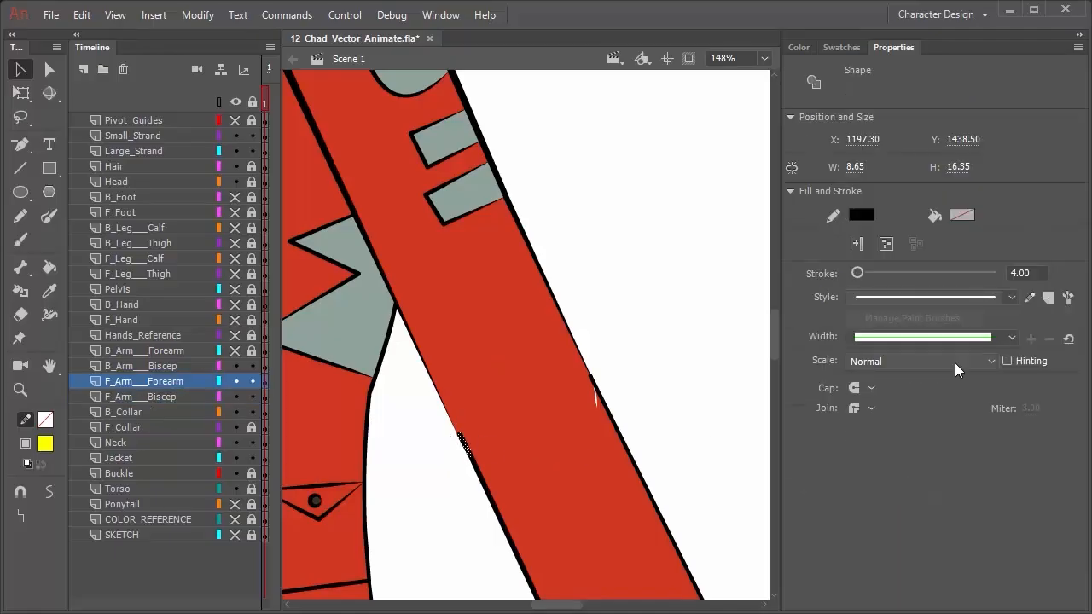
shift+click(477, 482)
scroll(667, 408, down, 3)
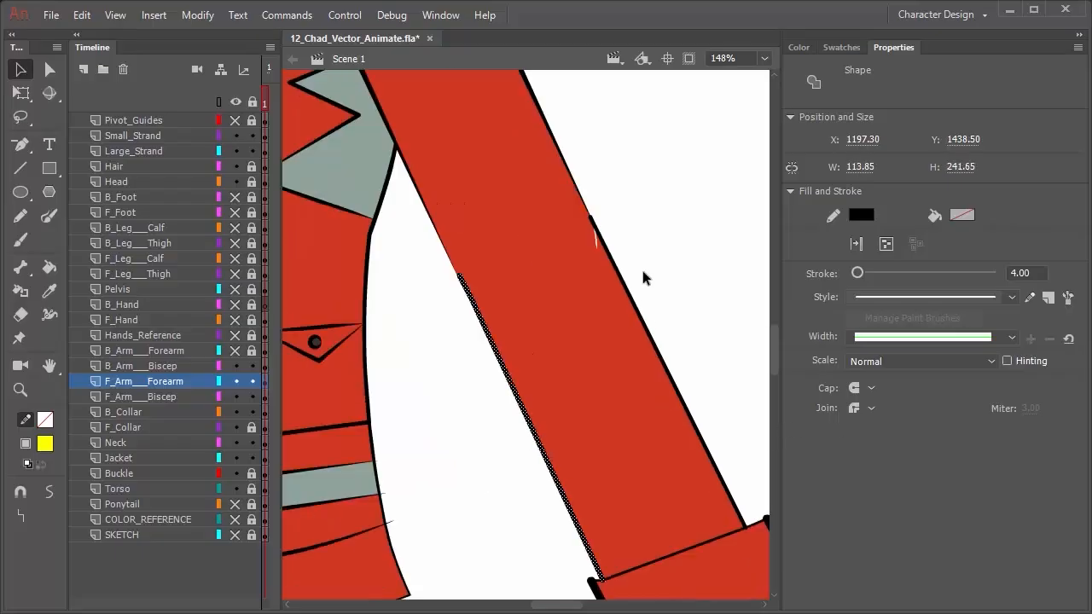
click(980, 335)
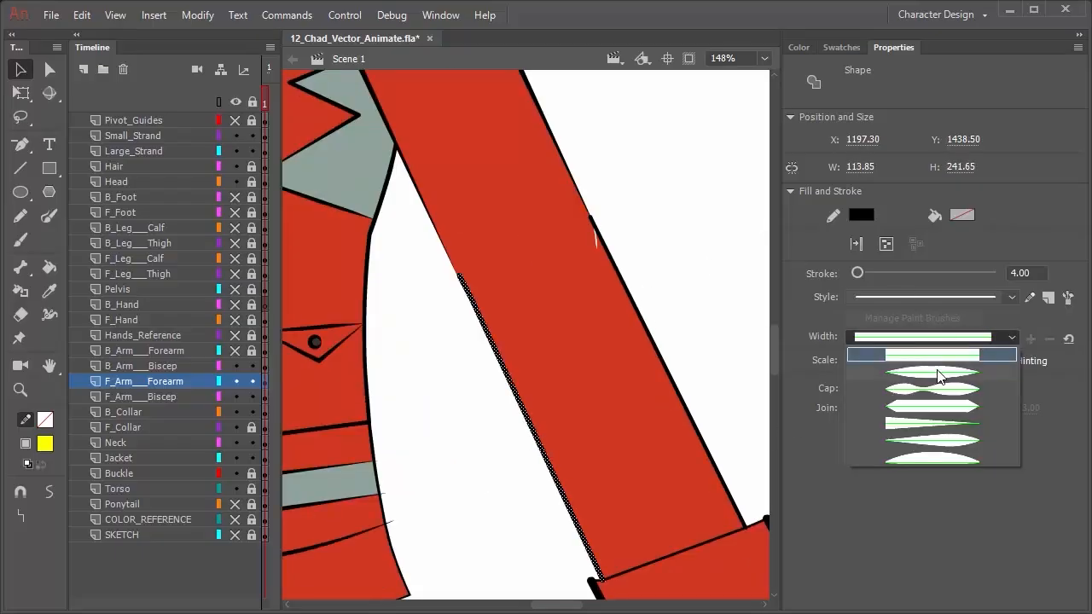
click(930, 373)
click(666, 203)
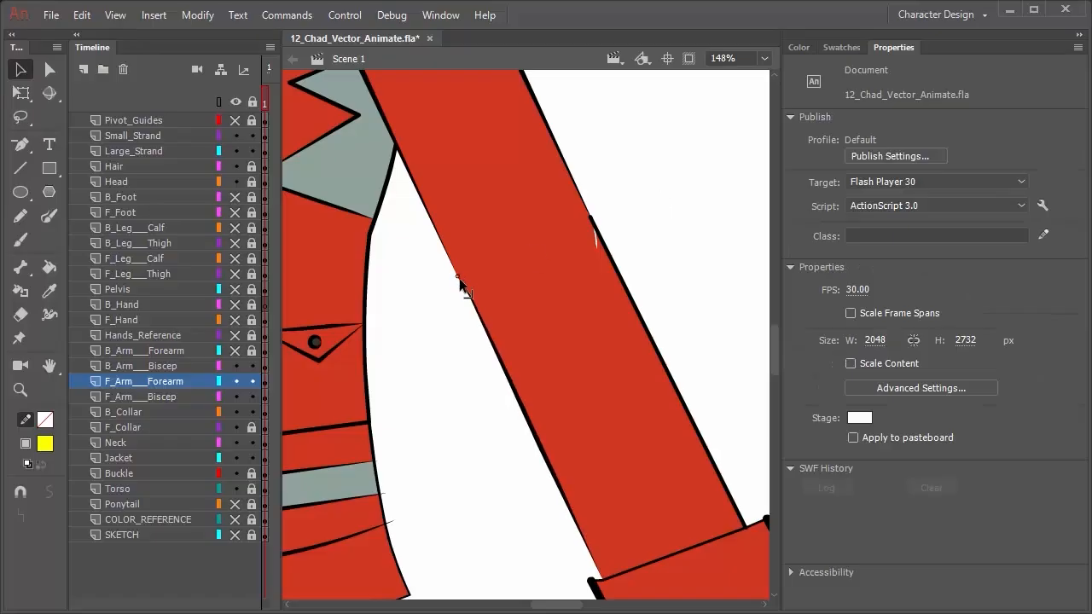
Give the front forearm's outer outline the same double-tapered width profile and remove the leftover black dot at its elbow end
click(600, 237)
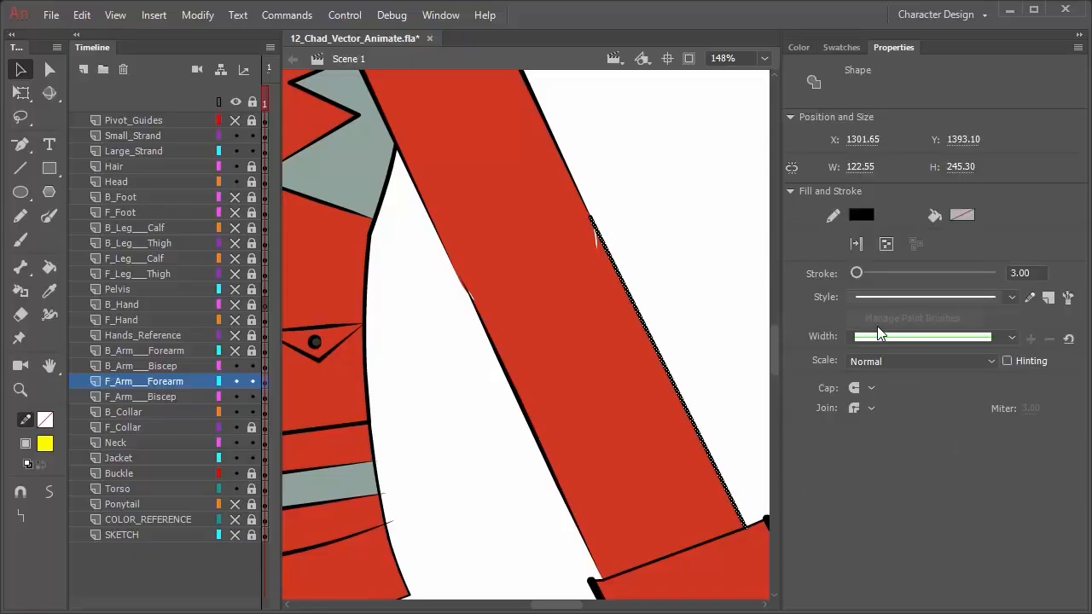
click(879, 336)
click(893, 375)
click(636, 231)
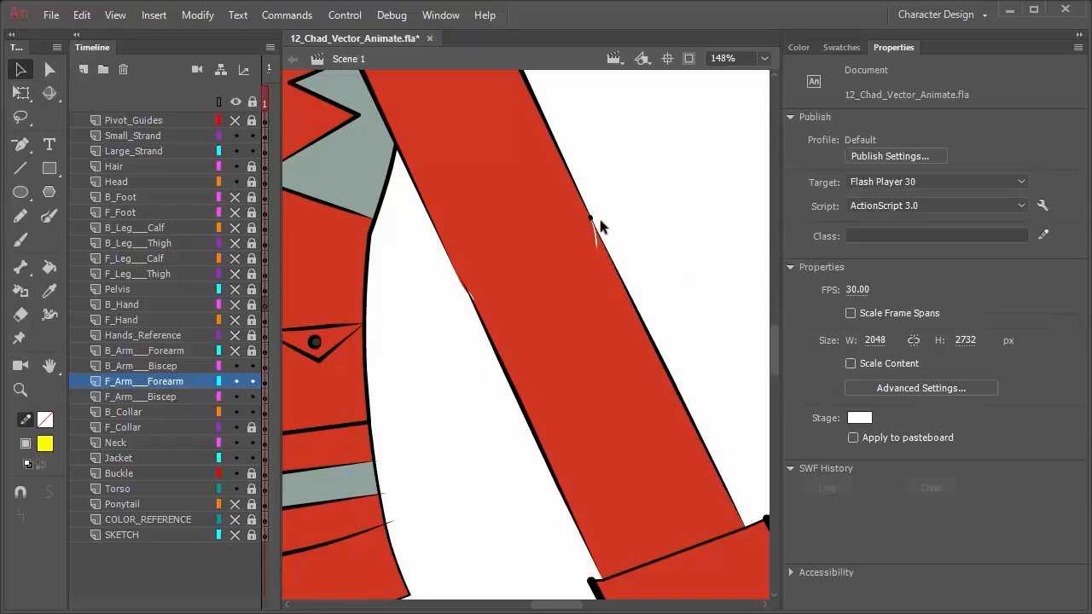
click(592, 220)
click(591, 220)
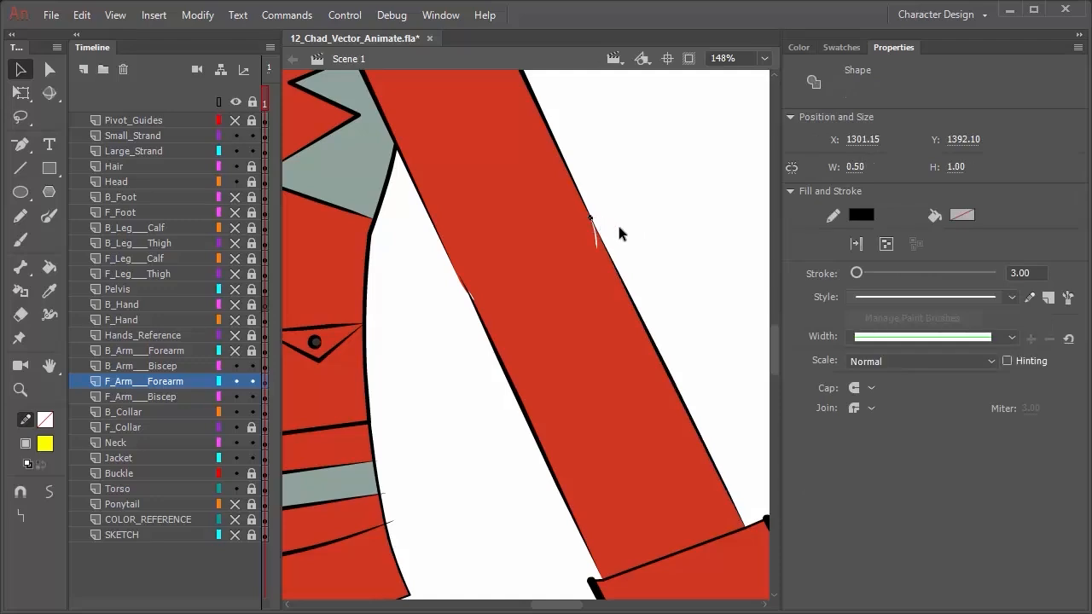
click(630, 225)
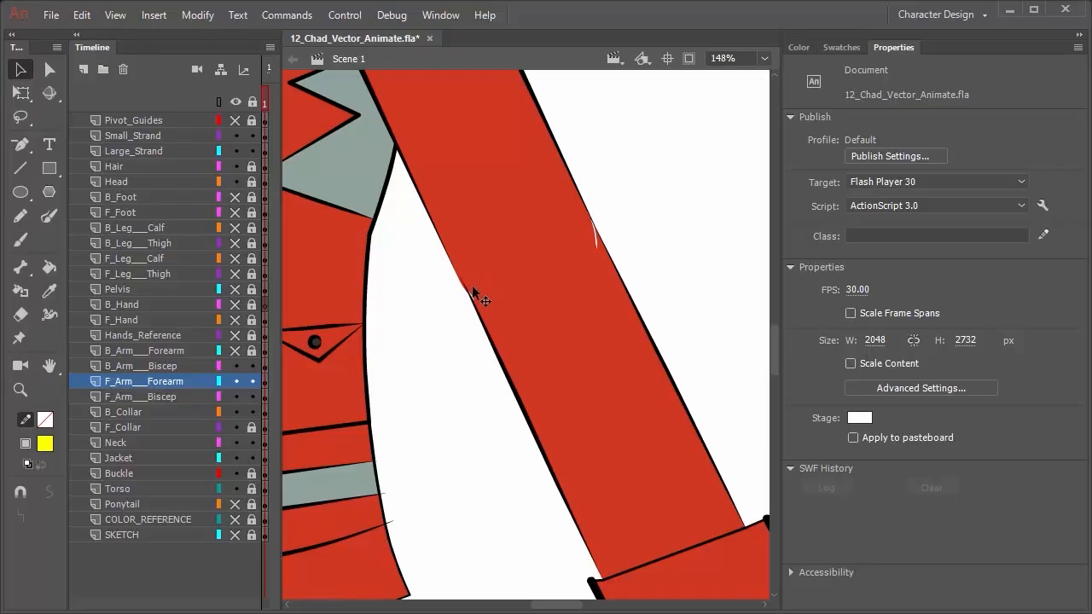
Fill the small white gaps at the outer and inner elbow edges of the front forearm with the sleeve's red using the Paint Bucket
key(k)
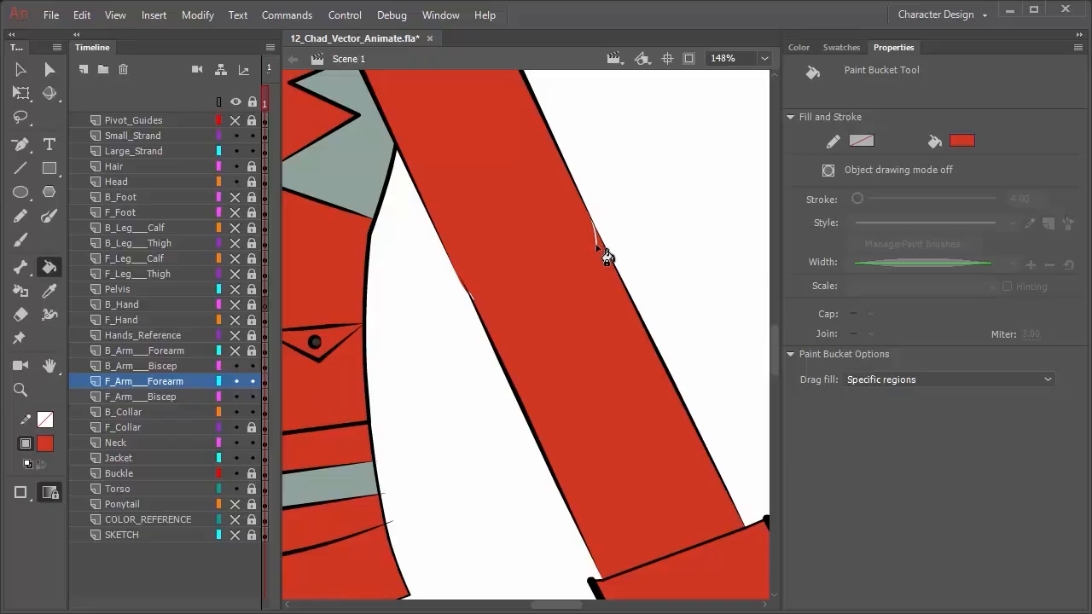
click(598, 249)
click(131, 385)
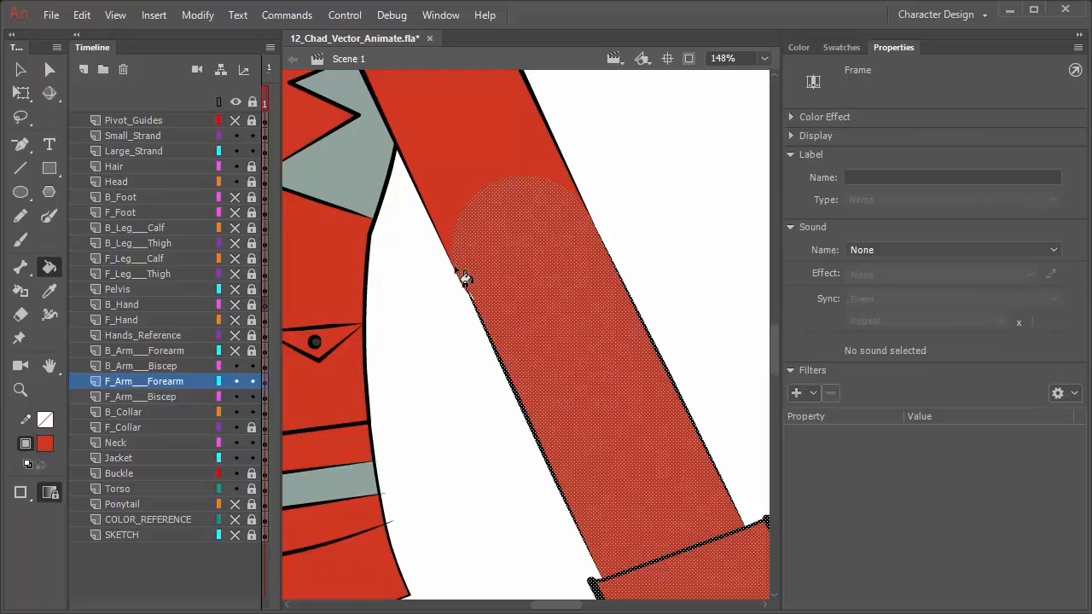
scroll(452, 295, down, 2)
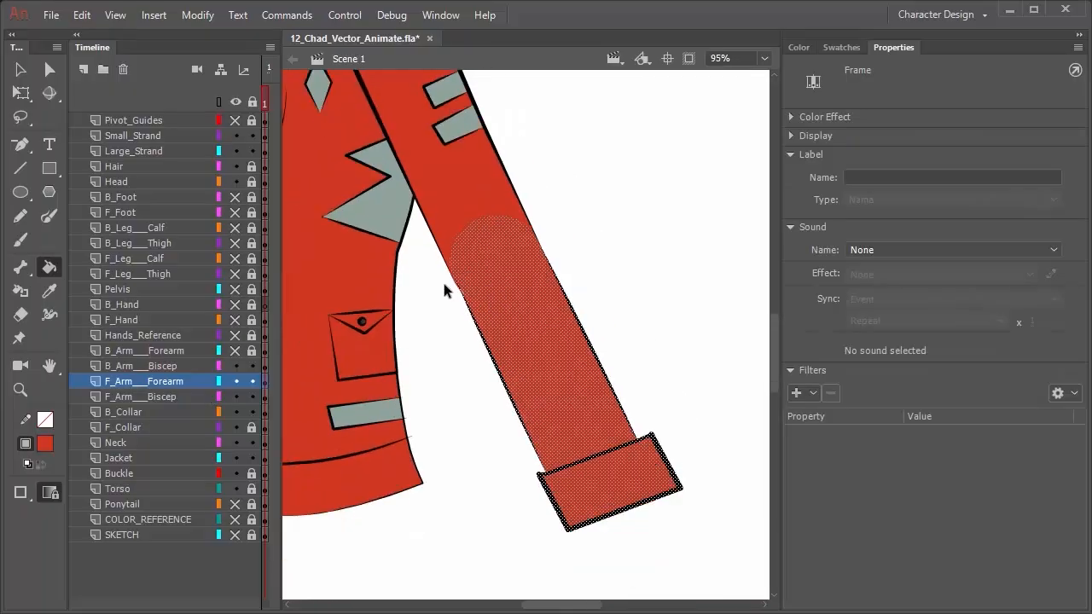
scroll(499, 272, up, 5)
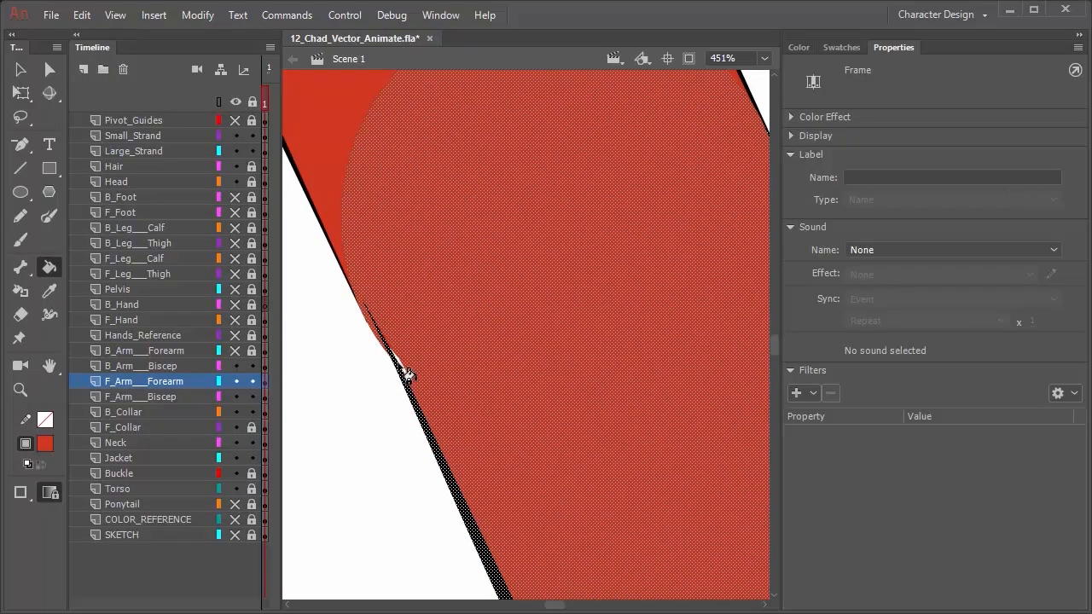
click(408, 375)
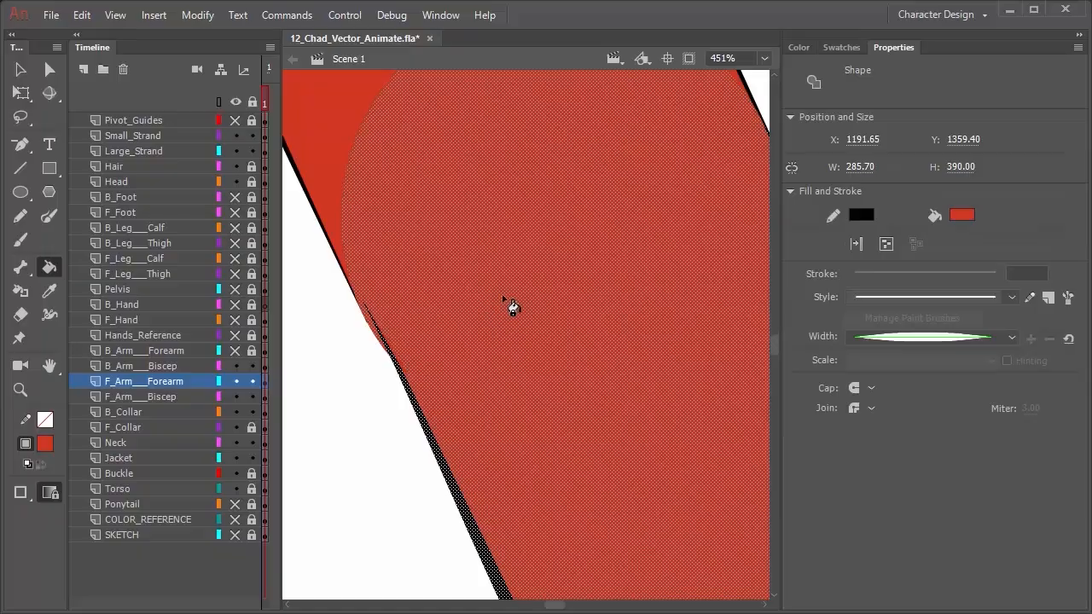
Deselect the forearm artwork, show the Pivot_Guides layer again, and make B_Arm___Biscep the active layer
click(50, 69)
click(373, 471)
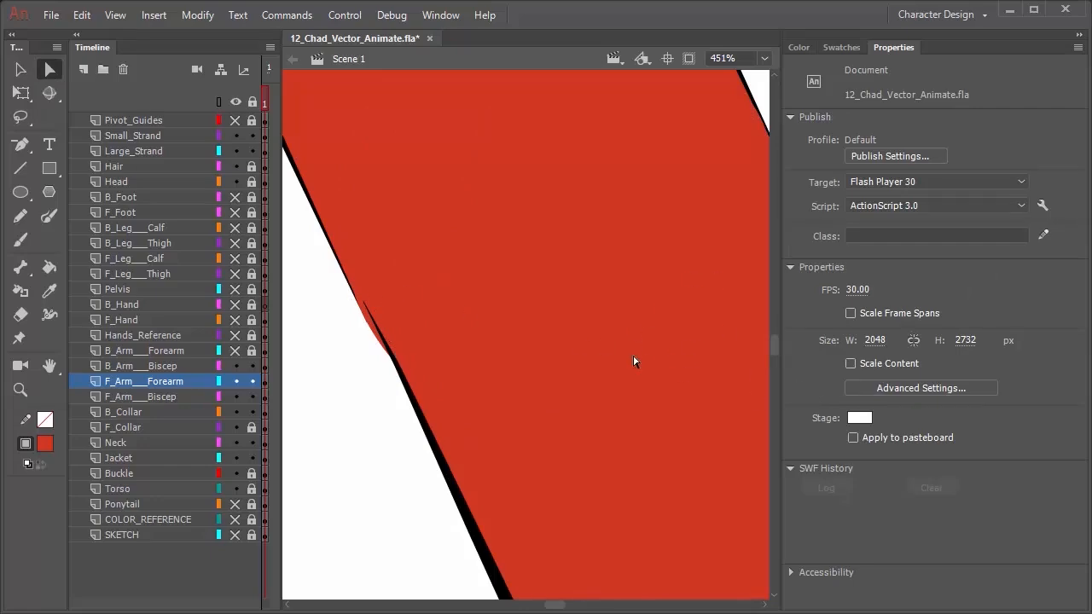
scroll(566, 326, down, 5)
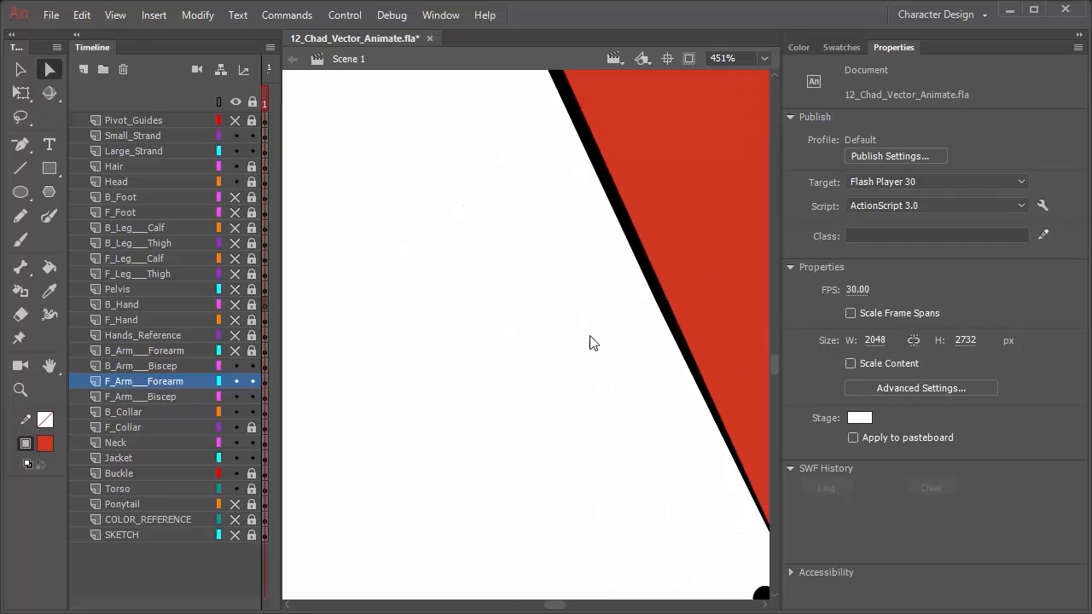
scroll(589, 343, down, 5)
scroll(589, 343, down, 5)
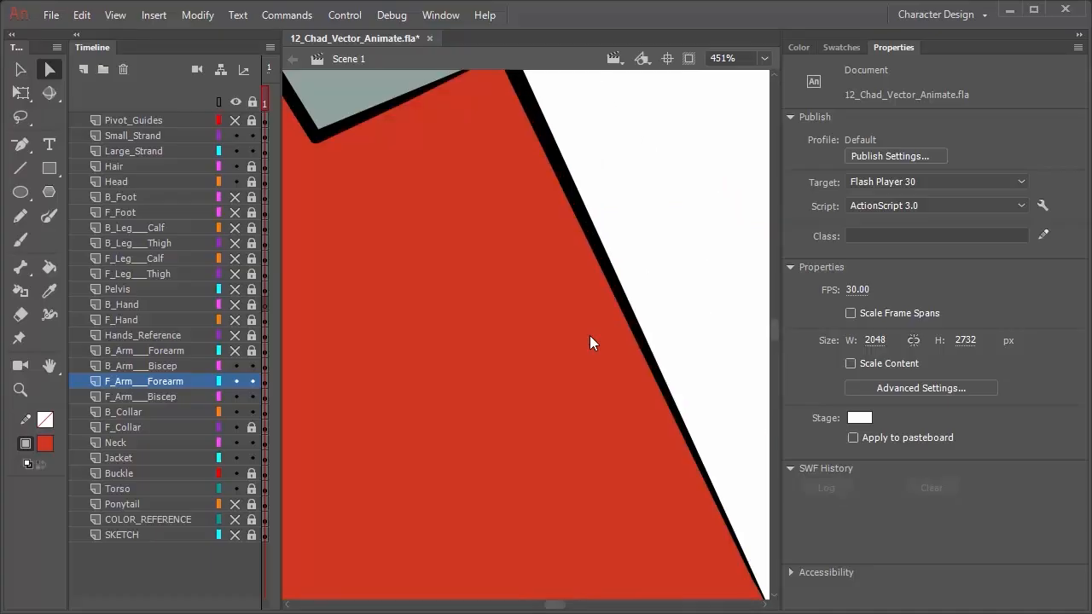
scroll(532, 362, down, 6)
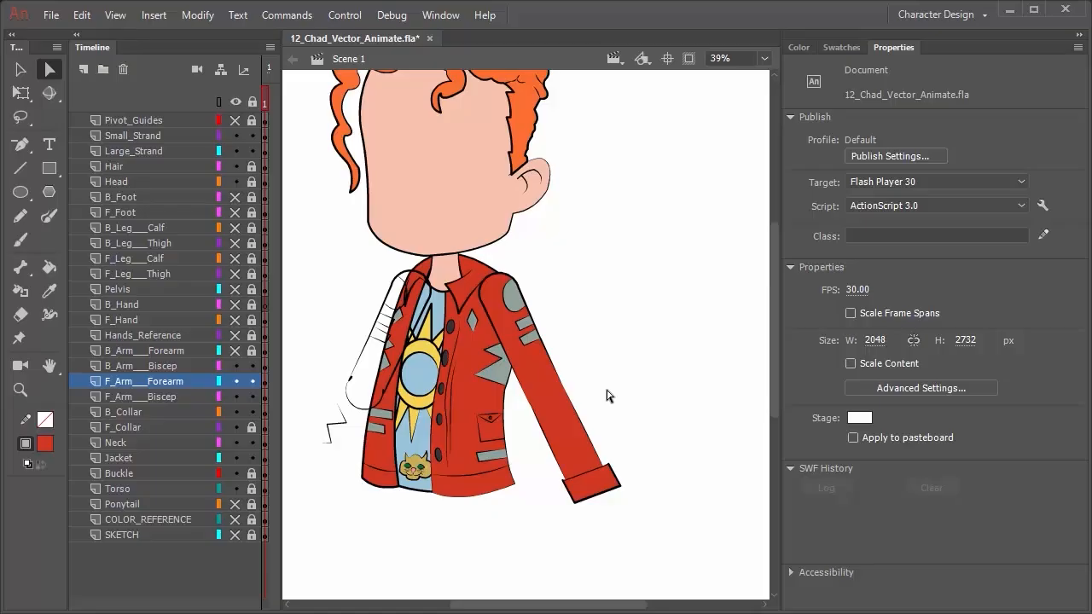
click(237, 122)
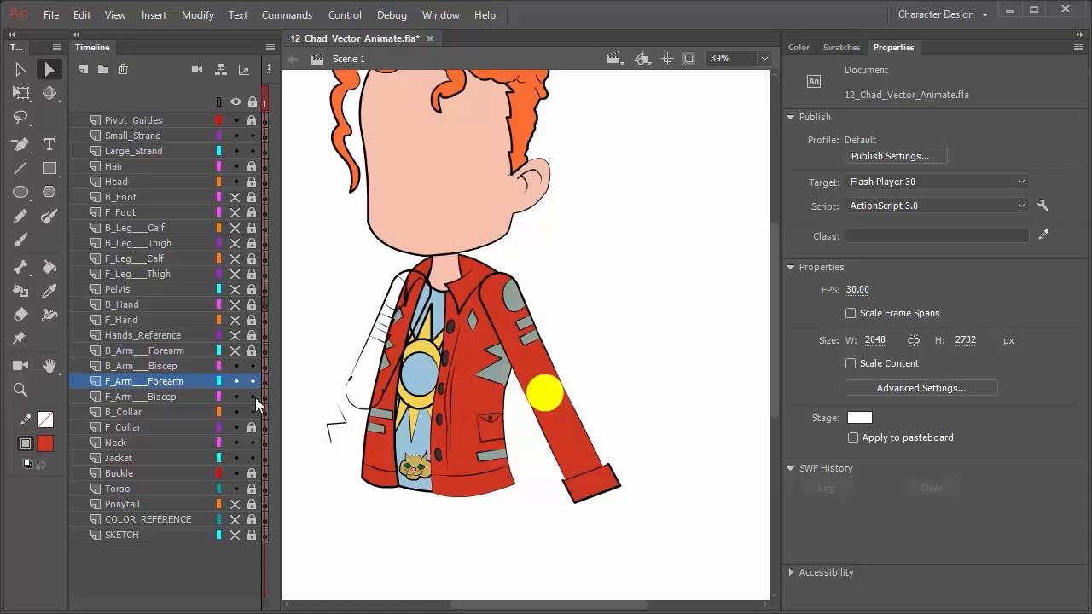
click(155, 366)
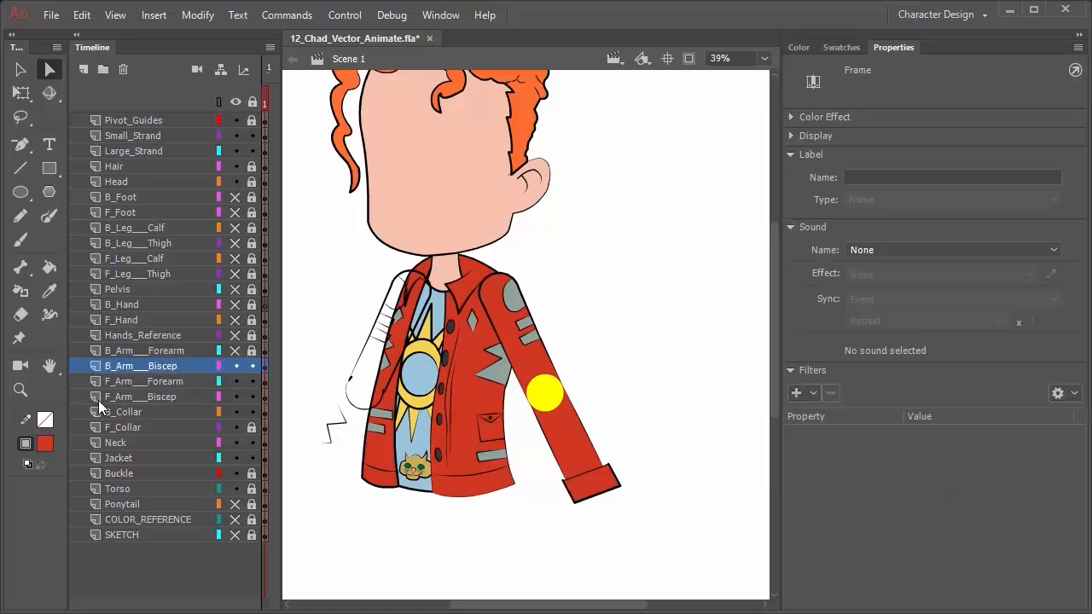
click(186, 353)
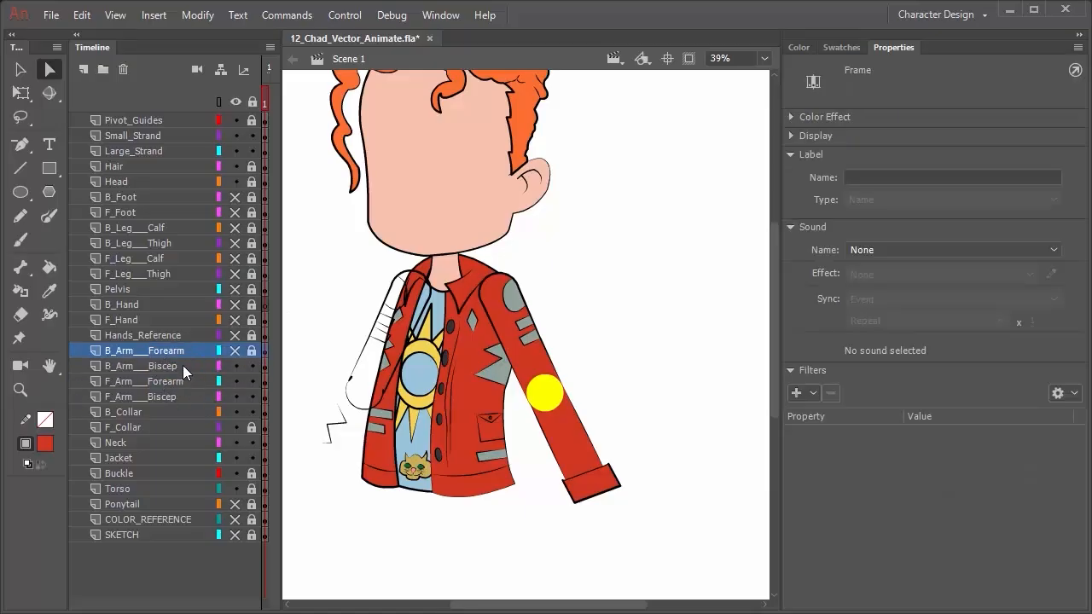
click(180, 364)
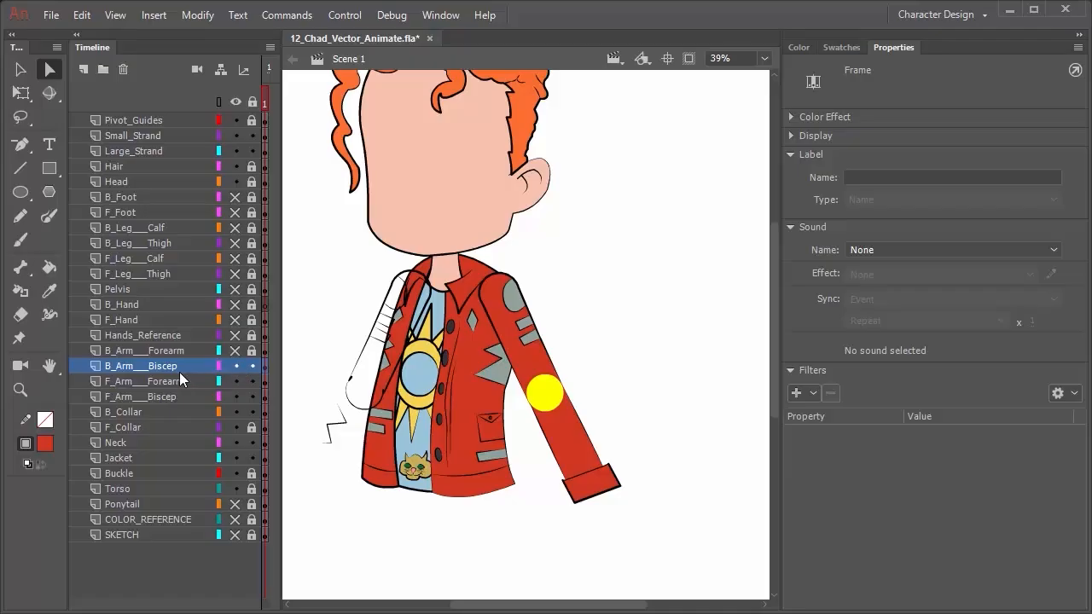
Delete the stray zigzag line below the back bicep on the B_Arm___Biscep layer
click(235, 366)
click(235, 366)
key(v)
double_click(331, 439)
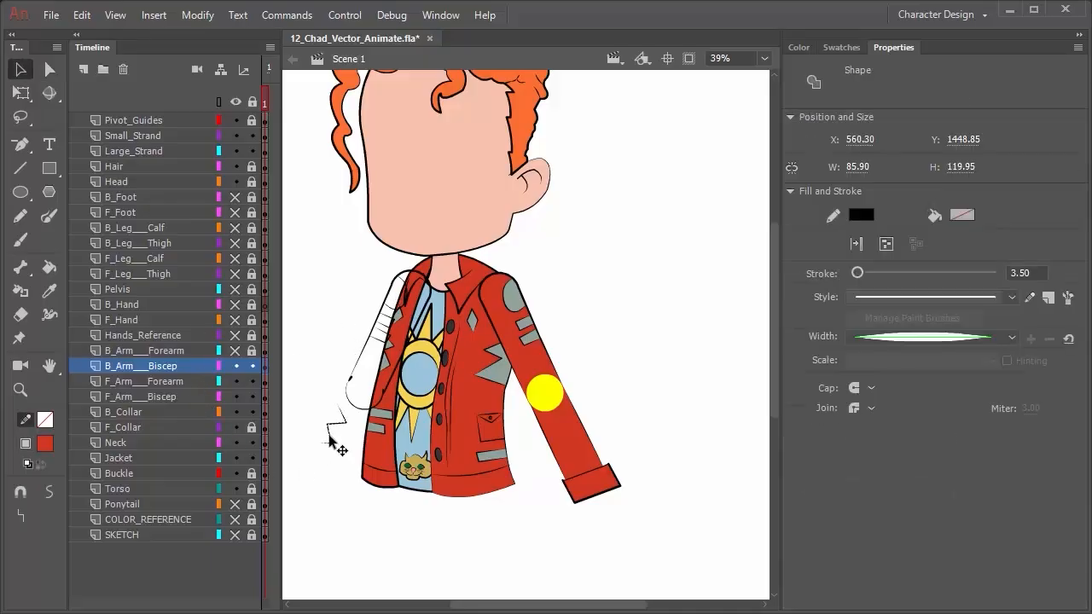
key(Delete)
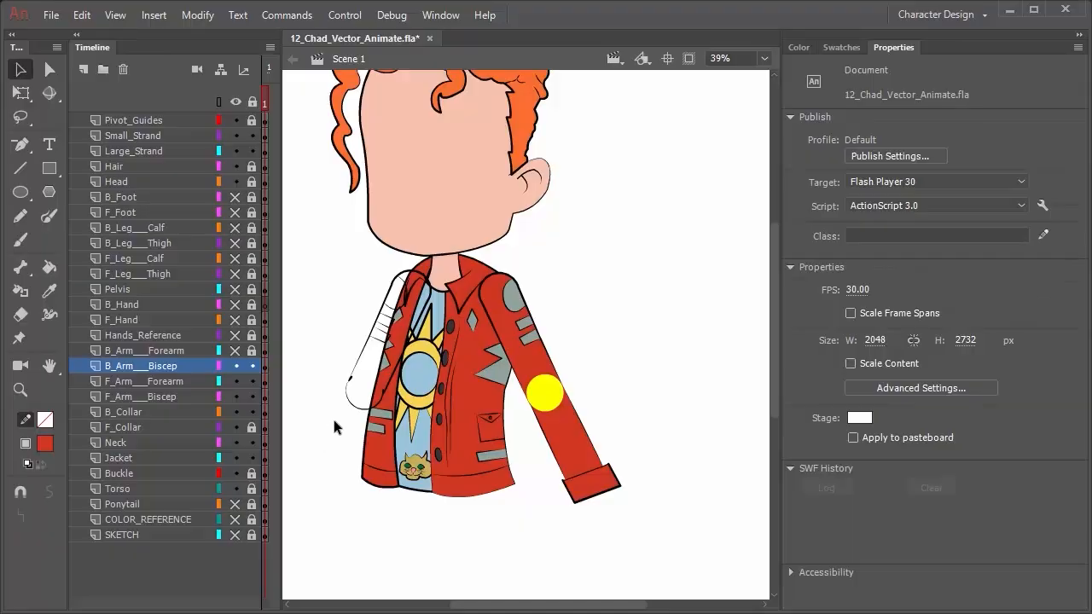
Delete the uncolored back arm by removing the B_Arm___Forearm and B_Arm___Biscep layers together
scroll(364, 372, down, 2)
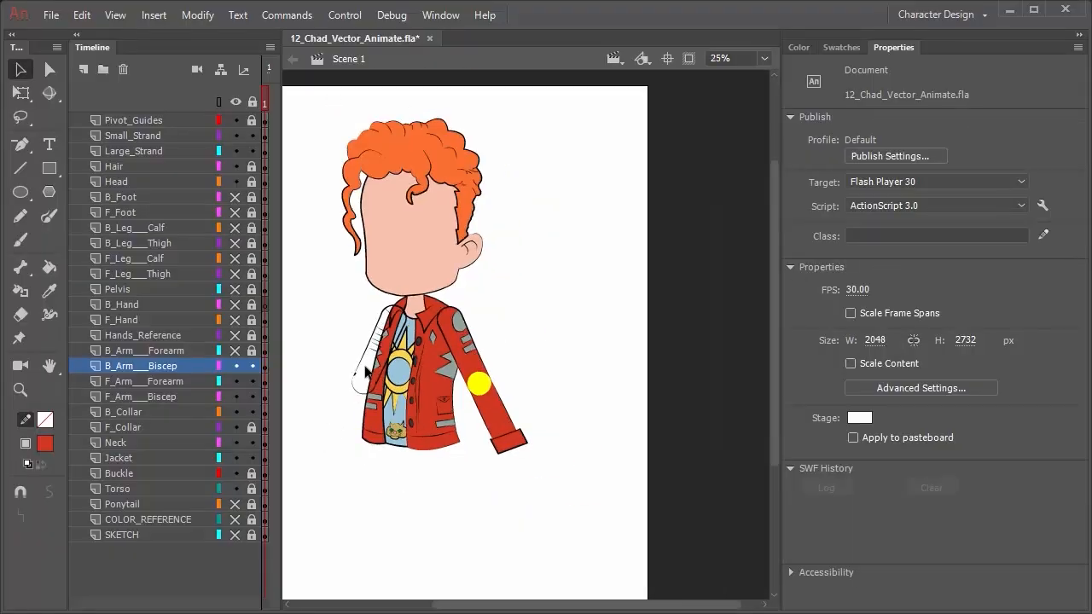
scroll(365, 371, up, 4)
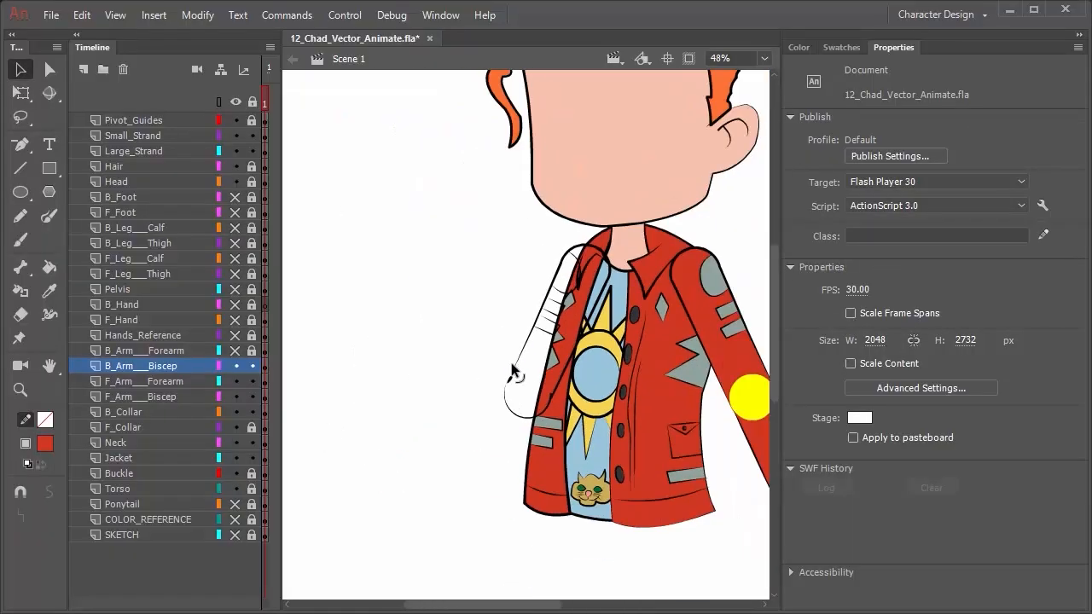
scroll(512, 373, down, 1)
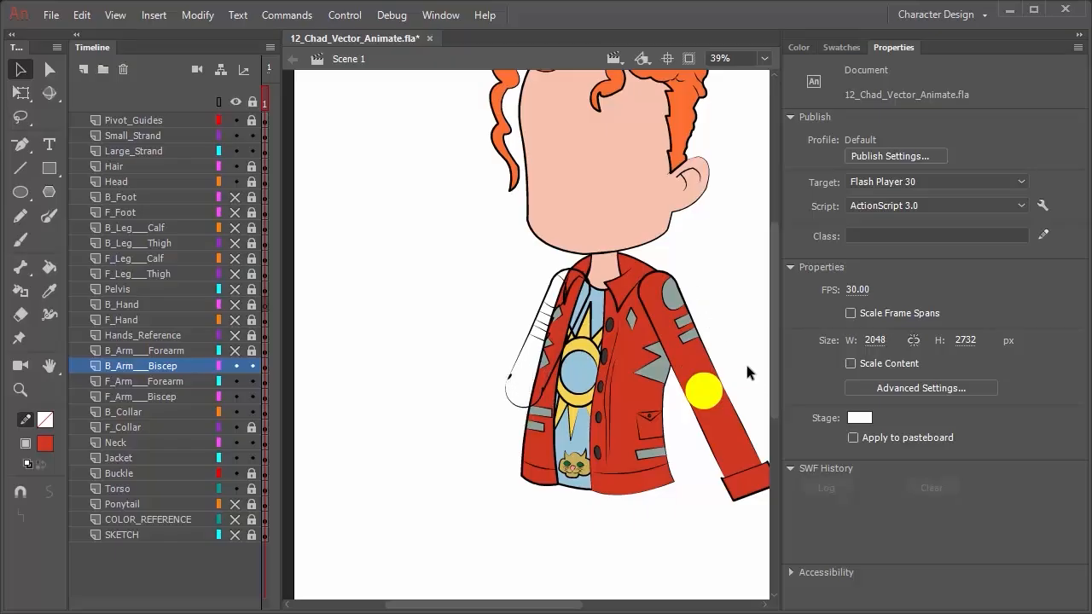
click(167, 353)
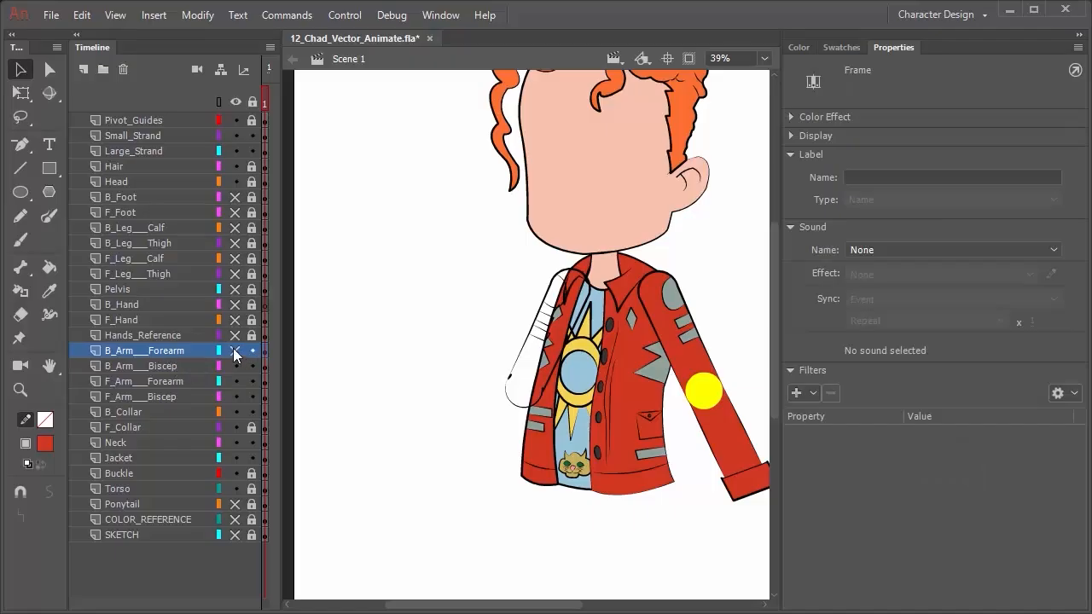
click(233, 349)
click(181, 362)
shift+click(182, 351)
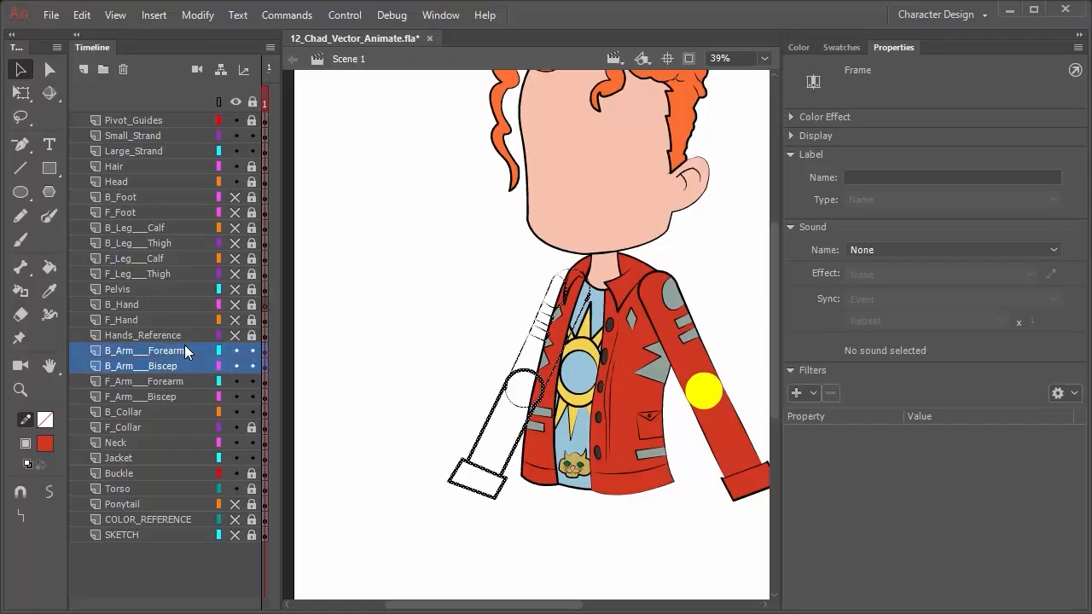
click(184, 345)
click(177, 377)
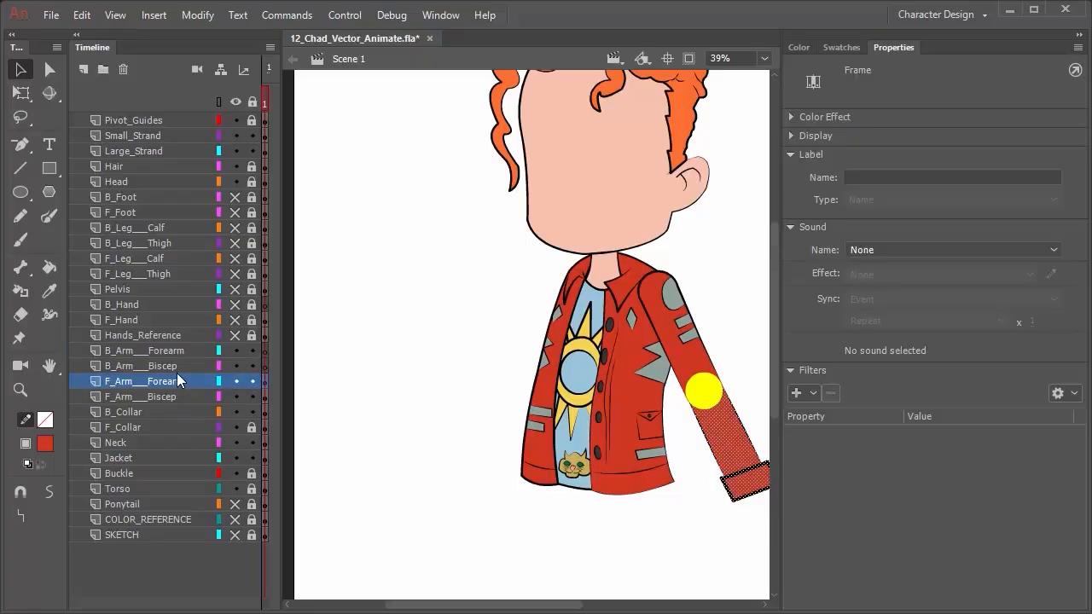
click(175, 369)
shift+click(172, 353)
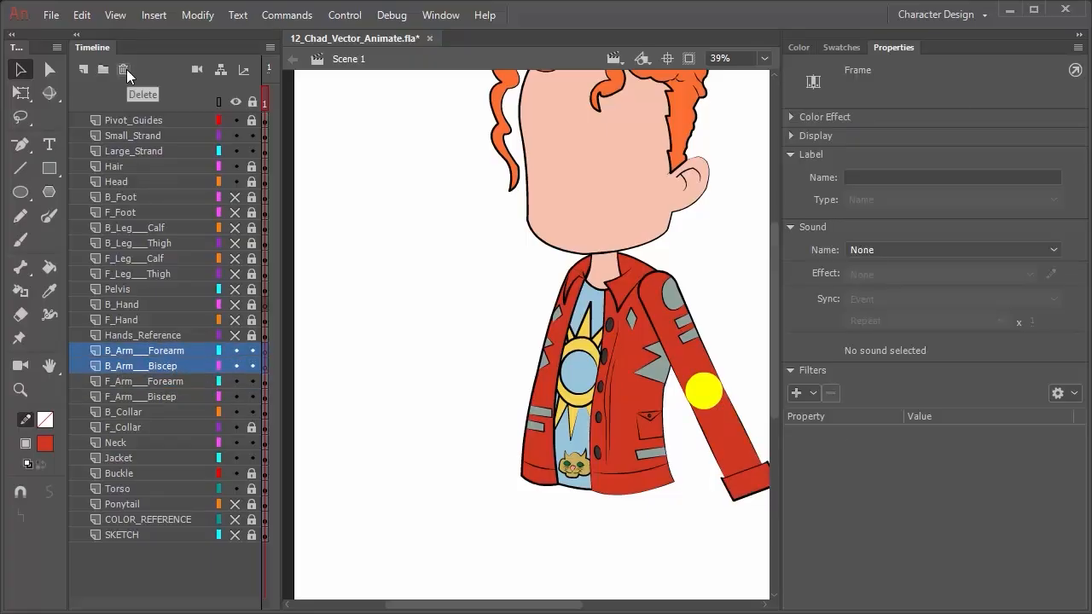
click(126, 69)
Duplicate the F_Arm___Forearm and F_Arm___Biscep layers
shift+click(147, 361)
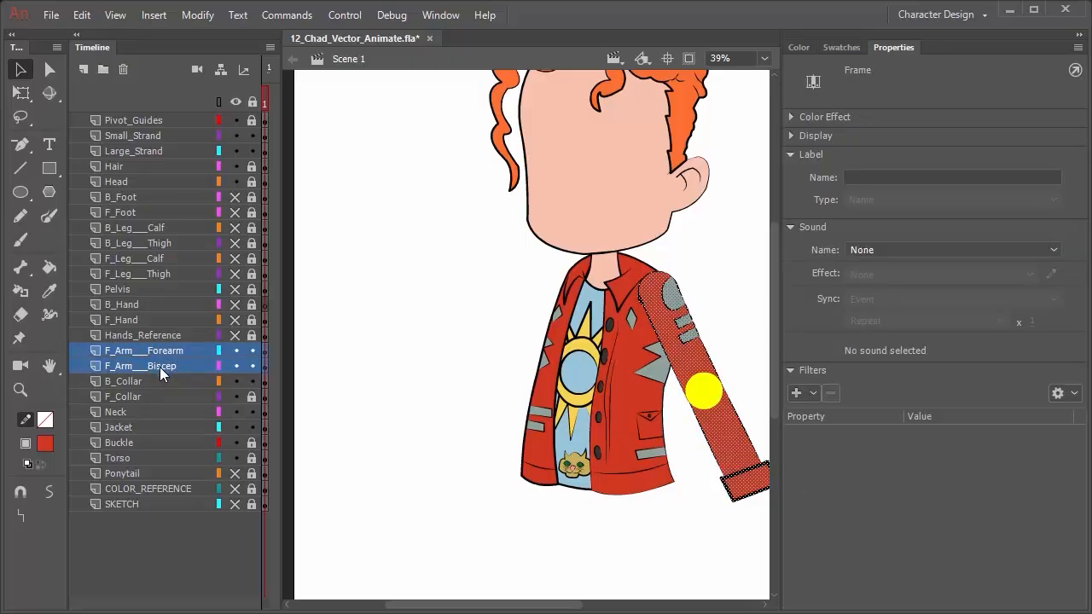
right_click(164, 371)
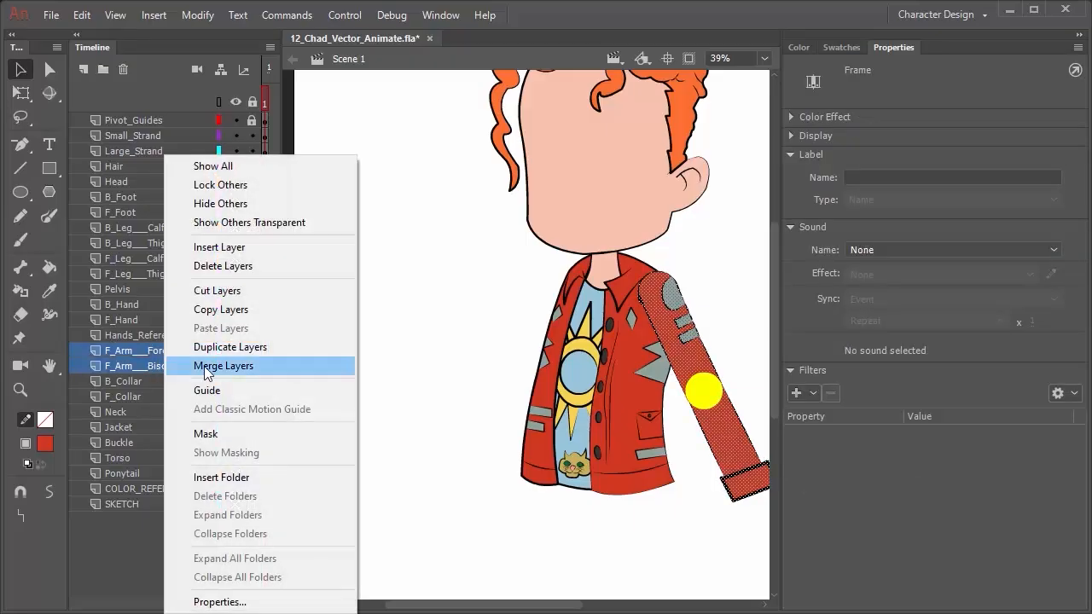
click(221, 347)
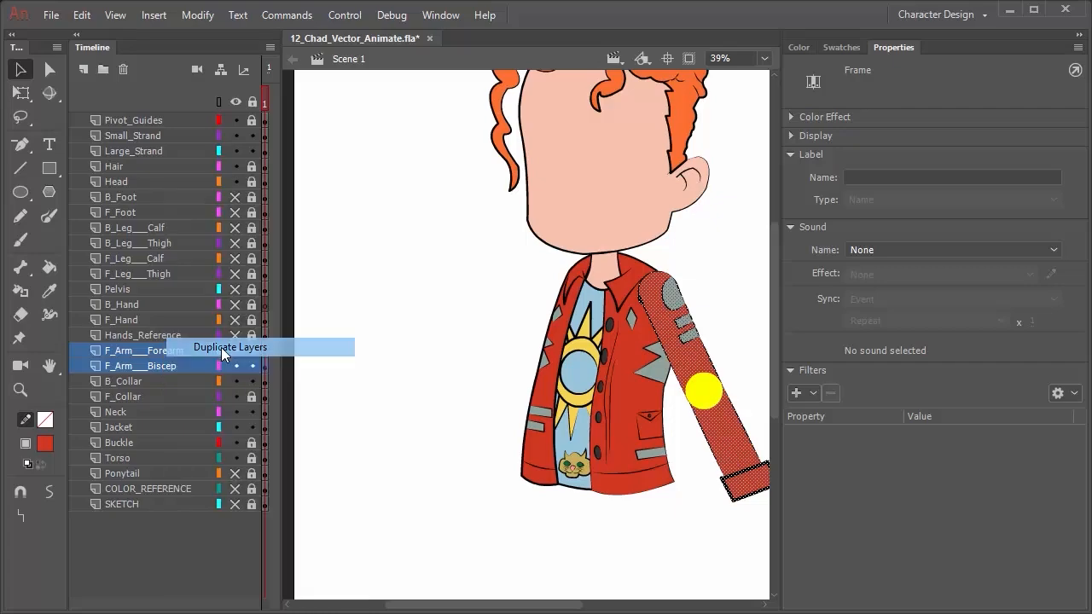
Change the name prefix of both duplicated arm layers from F to B
double_click(116, 352)
click(116, 353)
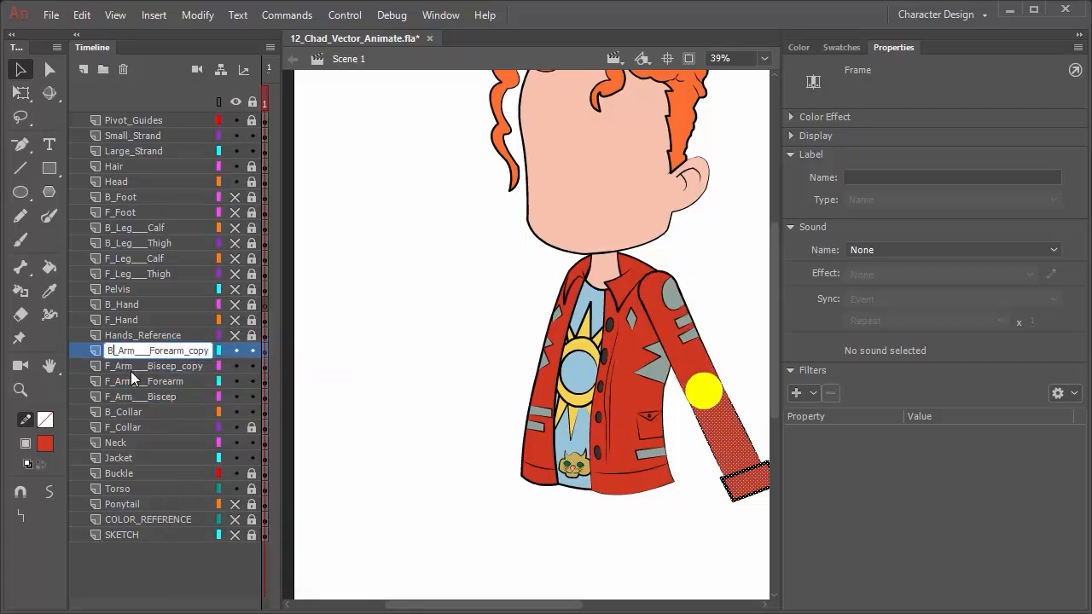
double_click(119, 365)
drag(116, 365, 106, 365)
text(B)
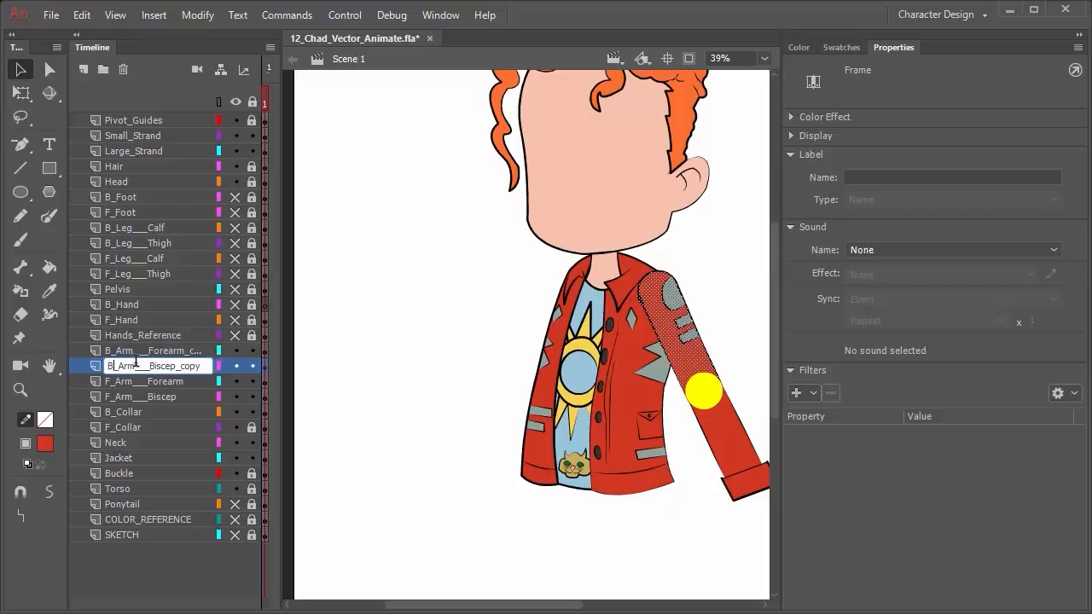
Remove the _copy suffix from both duplicated layers so they are named B_Arm___Forearm and B_Arm___Biscep
double_click(152, 350)
click(151, 350)
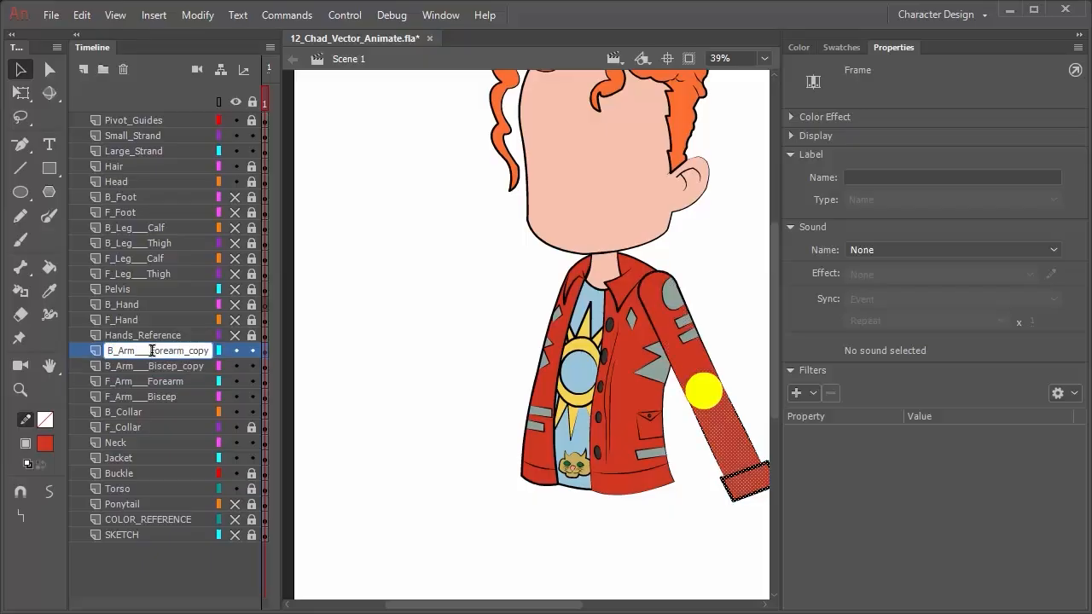
click(236, 334)
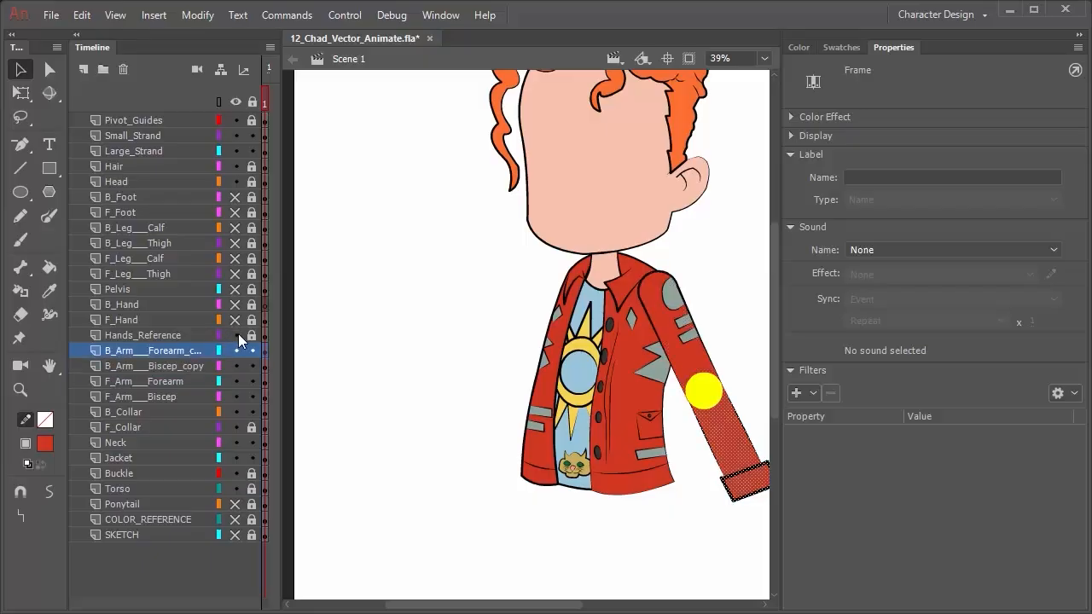
double_click(184, 350)
click(183, 351)
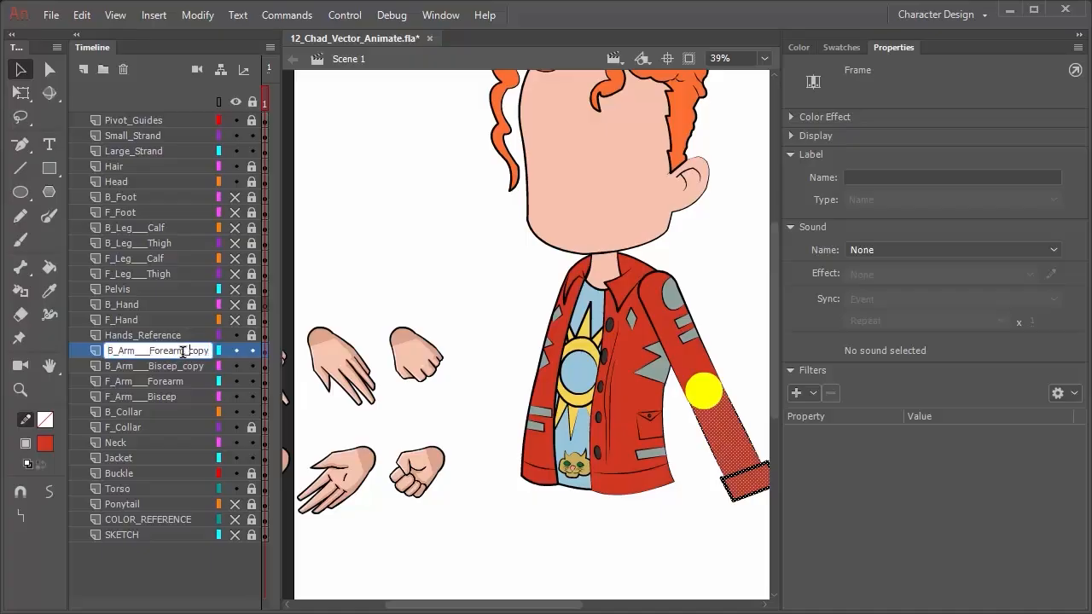
key(Delete)
key(Delete)
key(Delete)
key(Delete)
key(Delete)
double_click(180, 363)
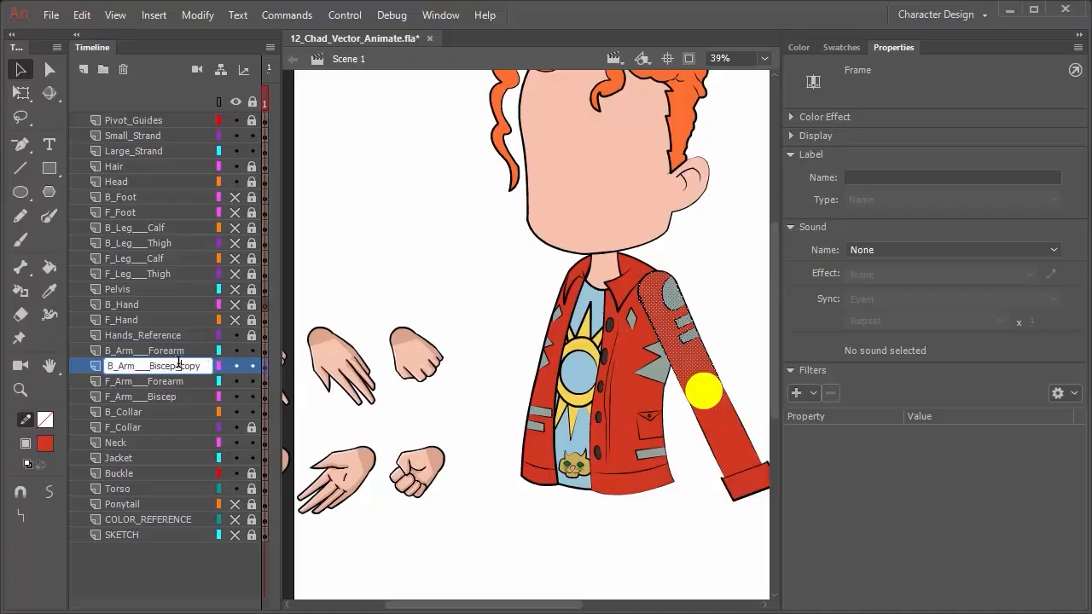
double_click(192, 364)
key(BackSpace)
key(BackSpace)
click(174, 398)
Select the artwork of both B_Arm layers and nudge it horizontally across the torso to the back-arm side
click(162, 365)
shift+click(156, 350)
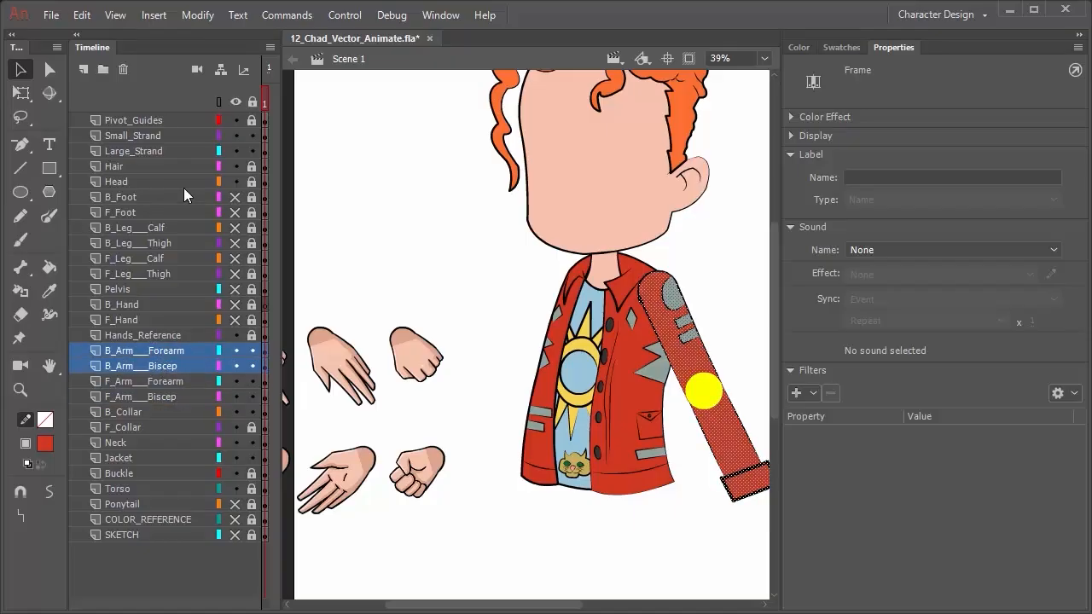
key(shift+Left)
key(shift+Left)
key(shift+Left)
key(shift+Left)
key(shift+Left)
key(shift+Left)
key(shift+Left)
key(shift+Left)
key(shift+Left)
key(shift+Left)
key(shift+Left)
key(shift+Left)
key(shift+Left)
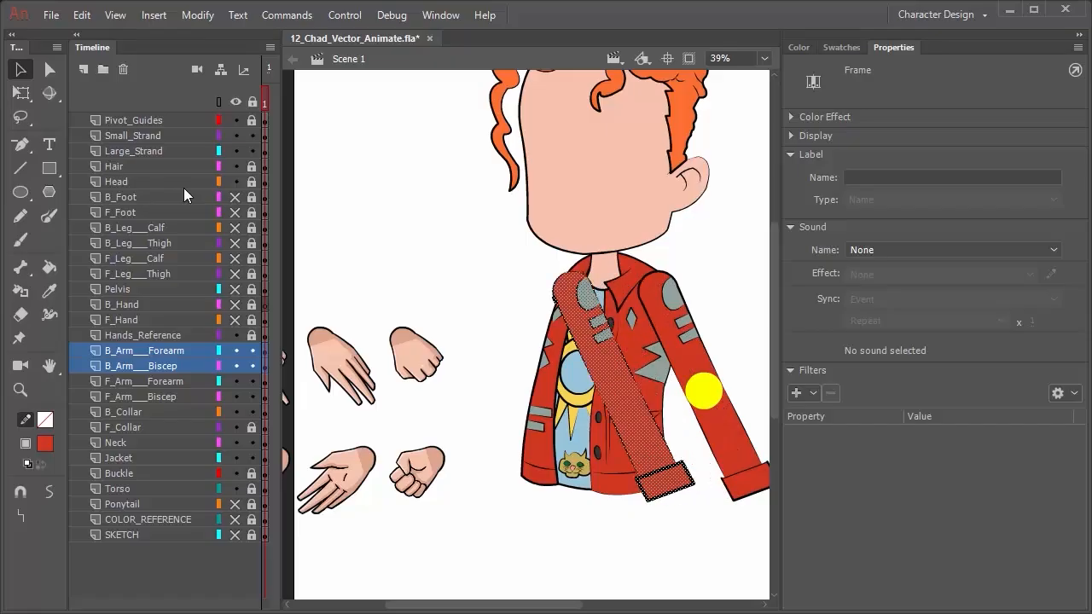
key(shift+Left)
key(shift+Left)
key(shift+Left)
key(shift+Left)
key(shift+Left)
key(shift+Left)
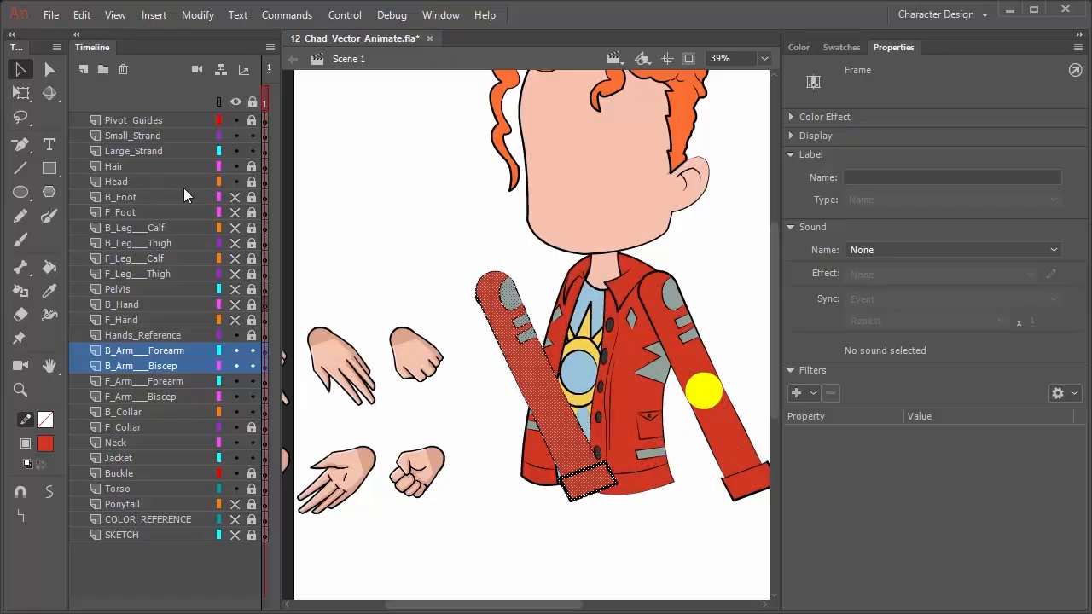
Flip the copied arm horizontally and nudge it sideways until it lines up with the jacket's back shoulder
click(197, 14)
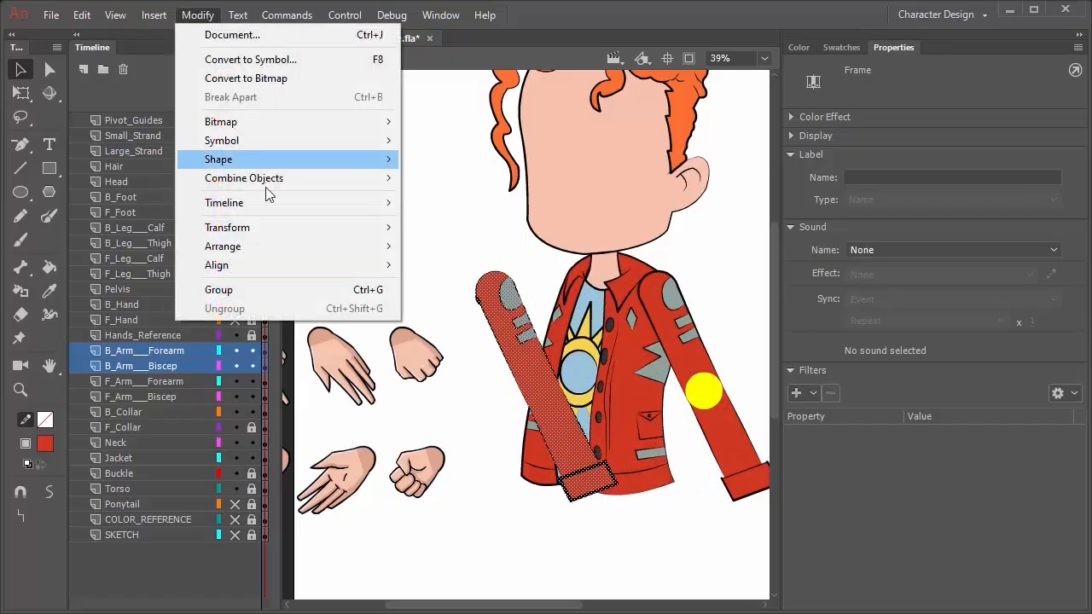
mouse_move(280, 230)
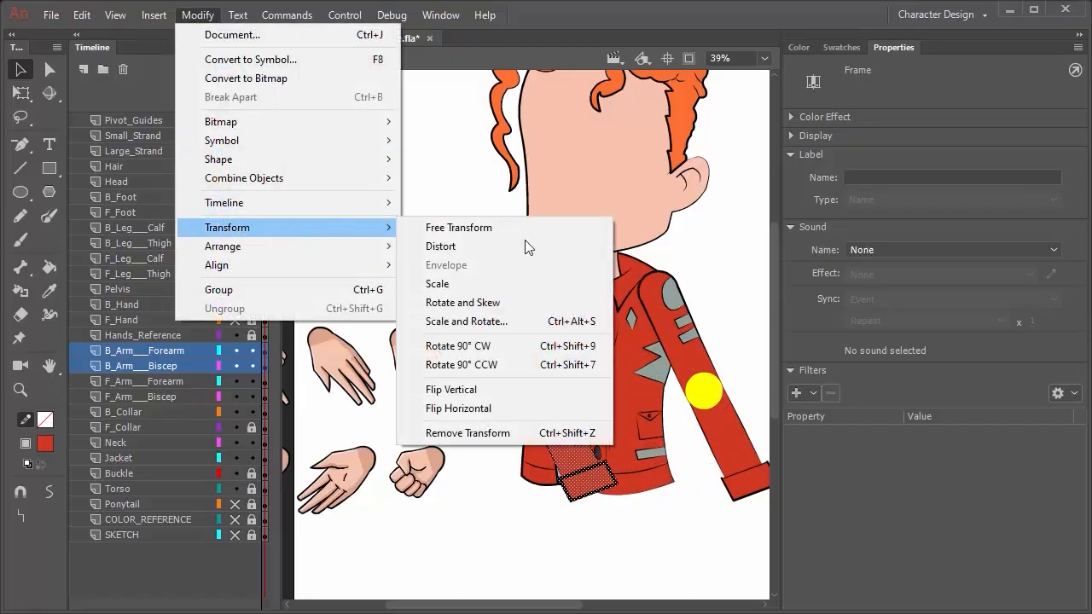
click(537, 413)
key(shift+Left)
key(shift+Left)
key(shift+Left)
key(shift+Left)
key(shift+Left)
key(shift+Left)
key(shift+Left)
key(shift+Left)
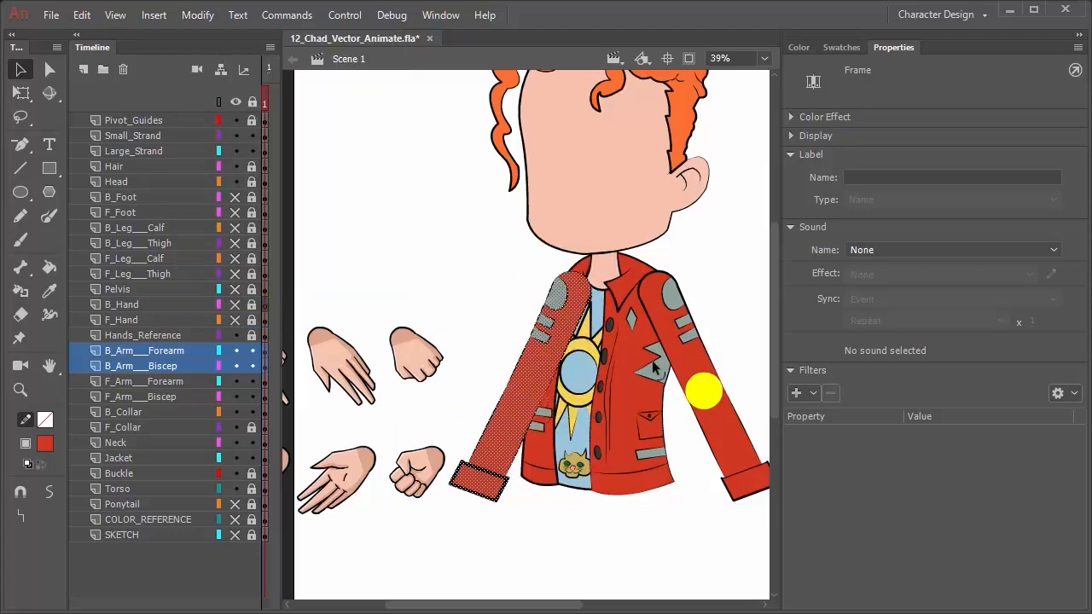
key(shift+Left)
key(shift+Left)
key(shift+Left)
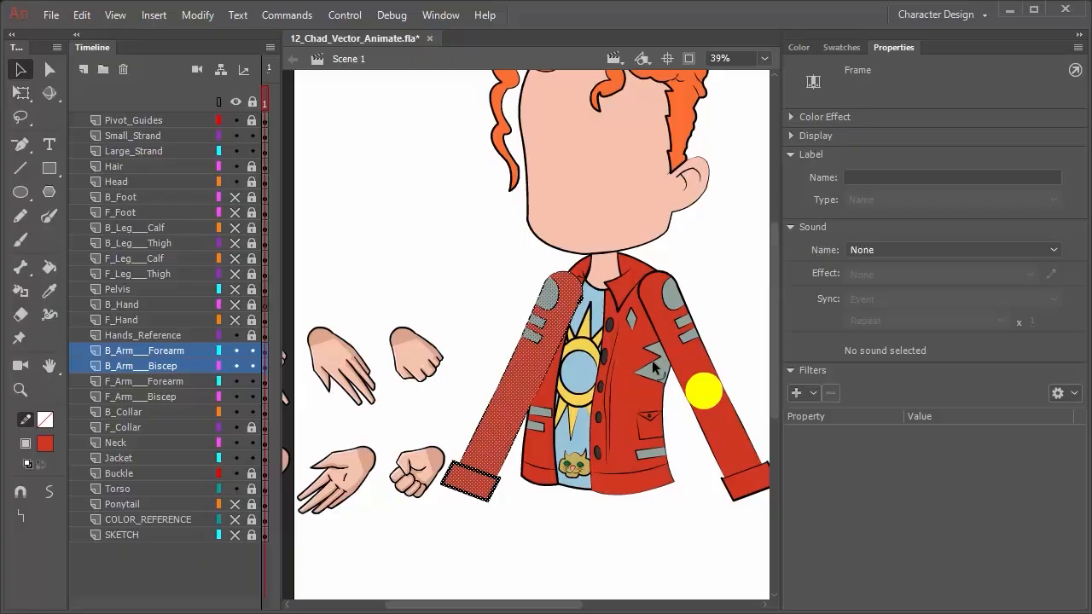
key(shift+Right)
key(shift+Right)
key(shift+Right)
key(shift+Right)
key(shift+Right)
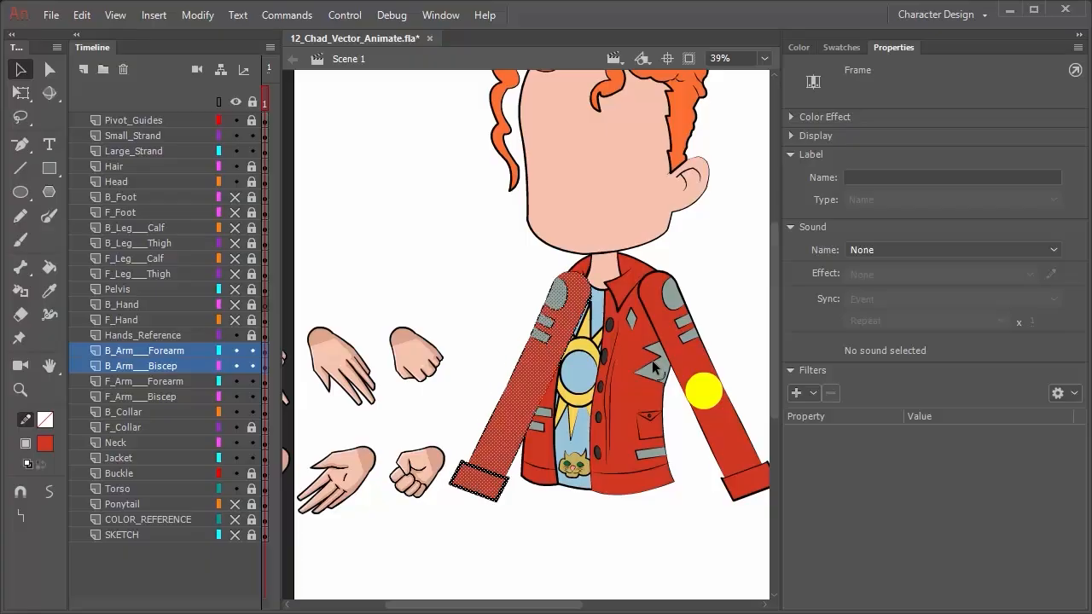
key(shift+Left)
key(shift+Left)
key(shift+Left)
key(shift+Left)
key(shift+Left)
key(shift+Left)
key(shift+Left)
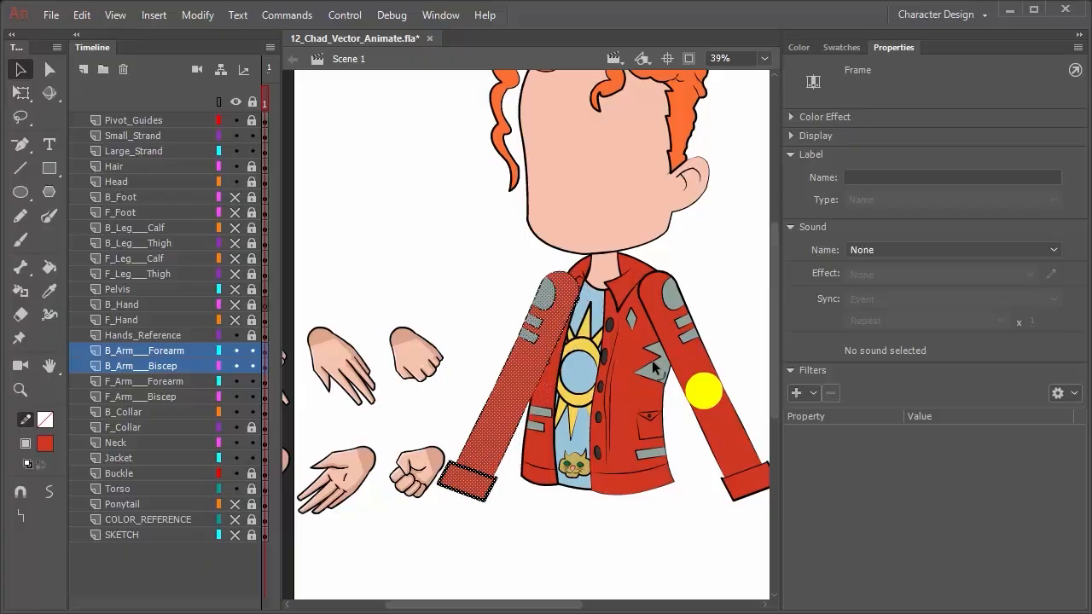
Show the COLOR_REFERENCE layer to check how the back arm sits against the jacket
scroll(449, 326, up, 4)
scroll(445, 334, down, 2)
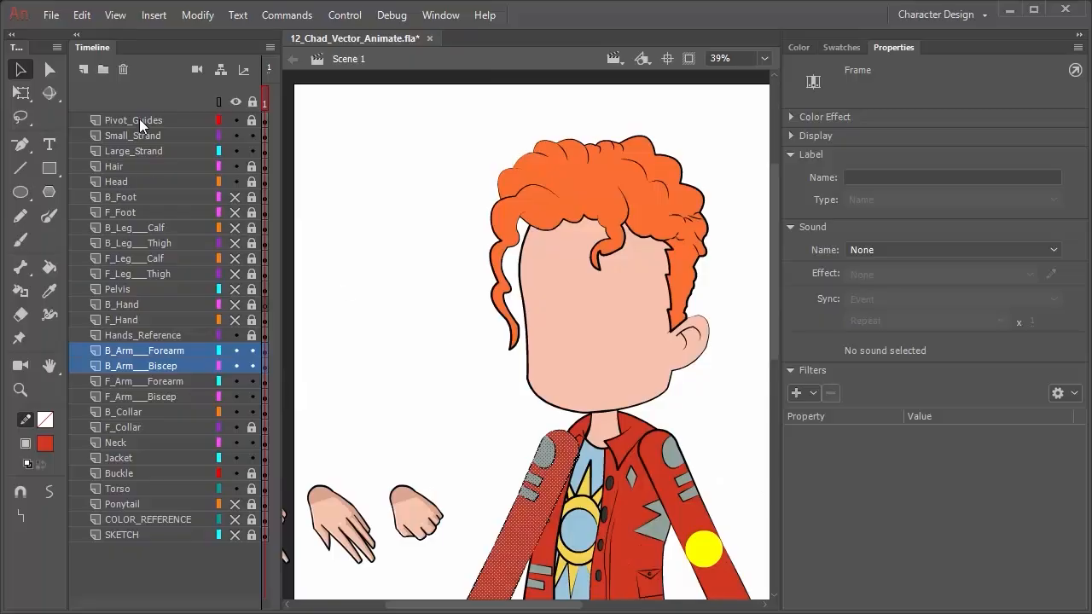
click(236, 520)
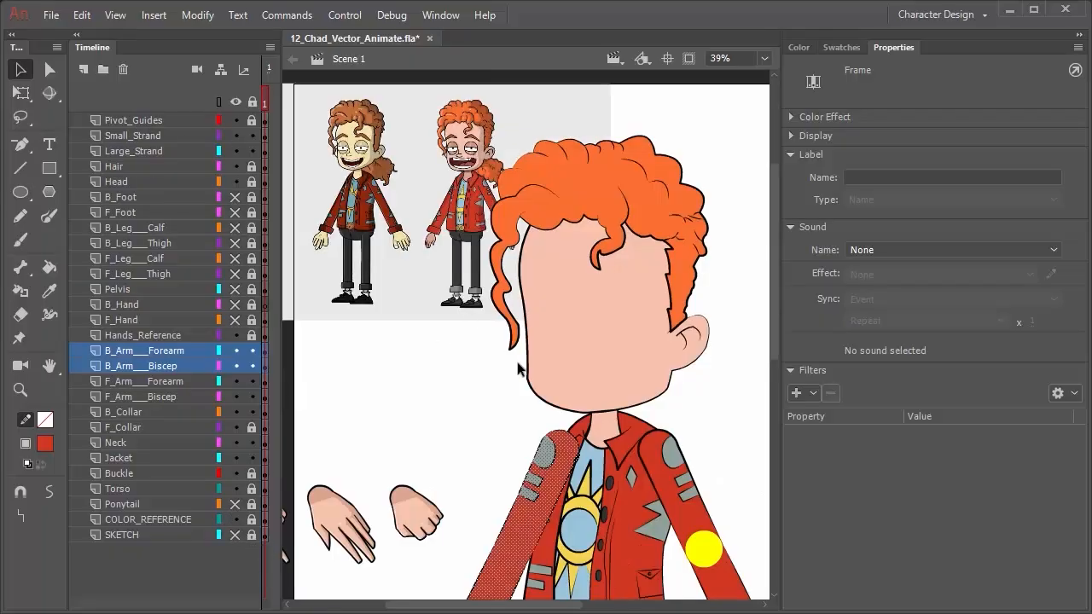
scroll(570, 399, down, 3)
scroll(506, 205, up, 3)
Move the B_Arm___Forearm and B_Arm___Biscep layers directly below the Torso layer and deselect the artwork
drag(167, 367, 158, 493)
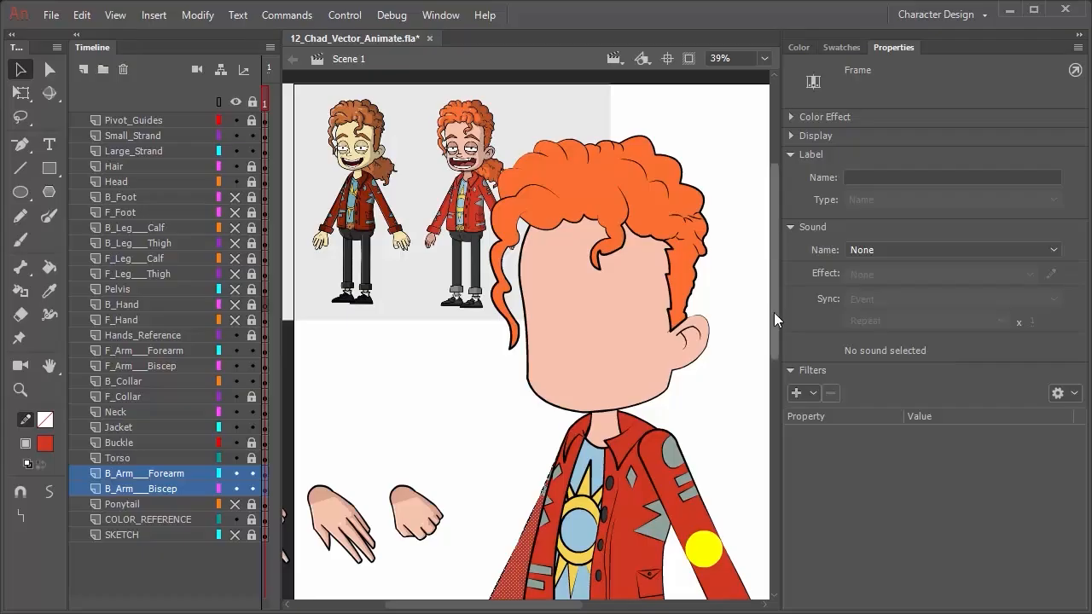
scroll(774, 312, down, 4)
click(632, 536)
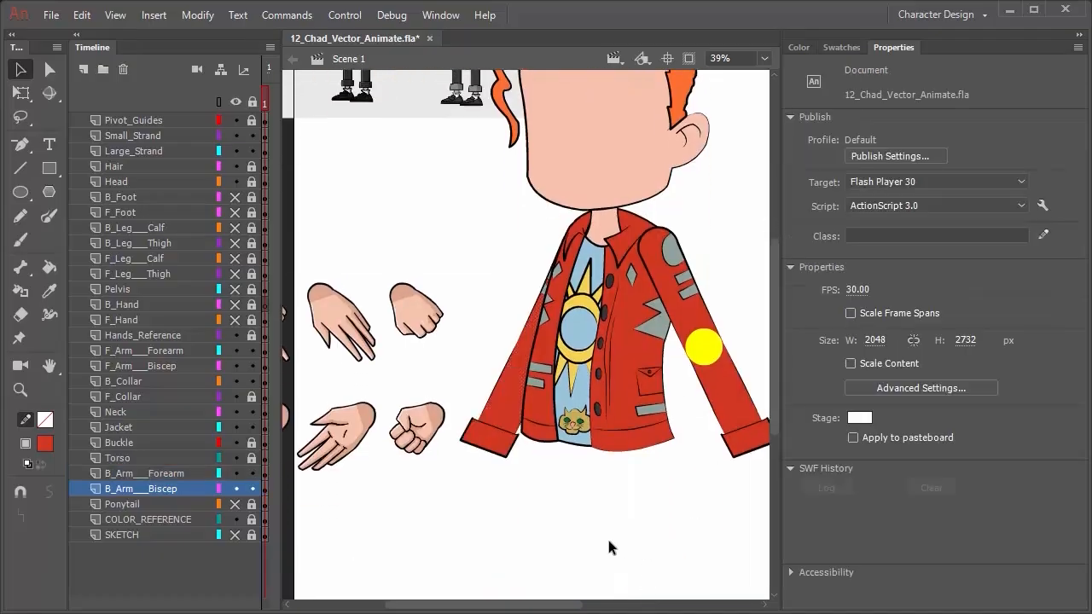
Unlock the Pivot_Guides layer and make it active, and hide the Jacket and Torso layers
click(698, 363)
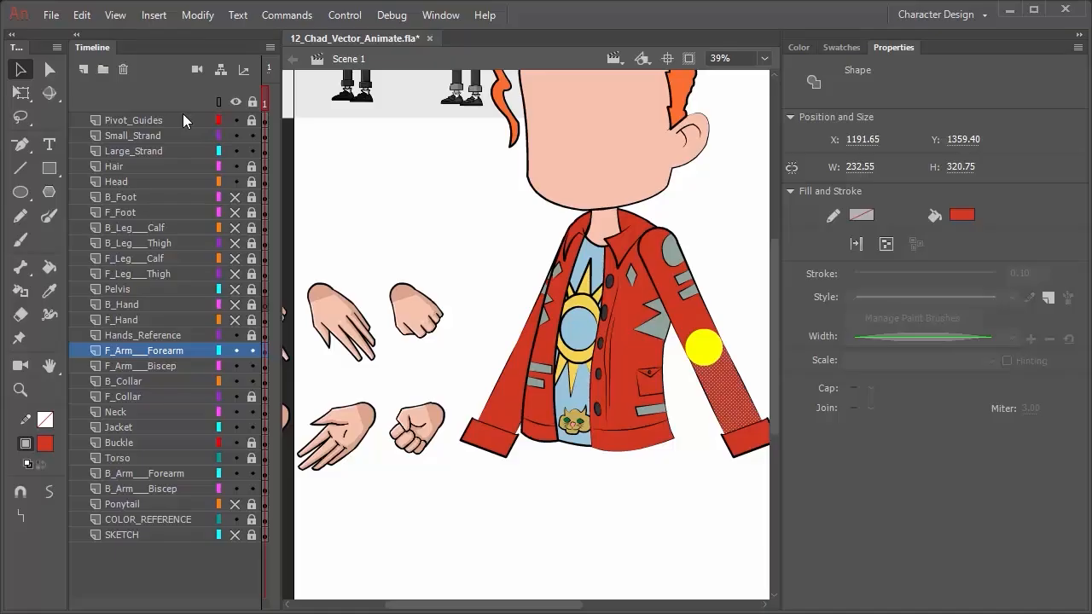
click(251, 120)
click(171, 122)
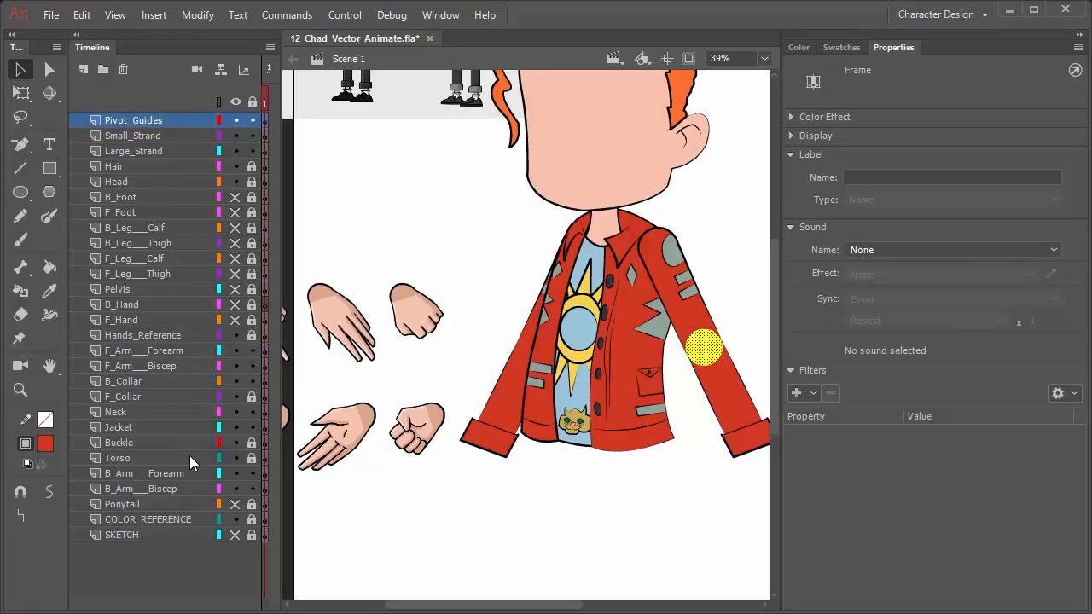
click(236, 428)
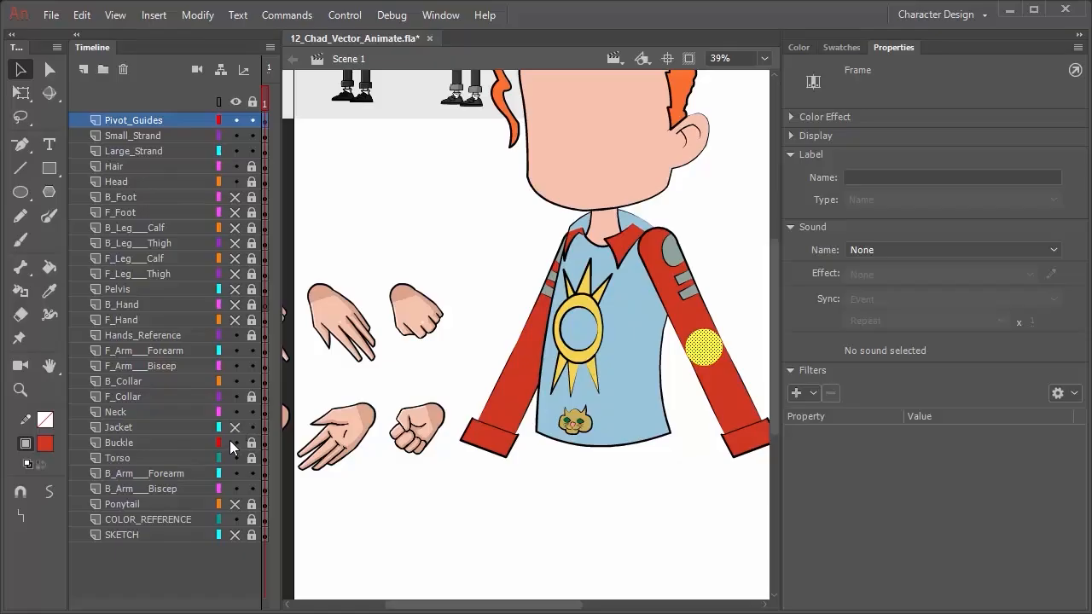
click(235, 458)
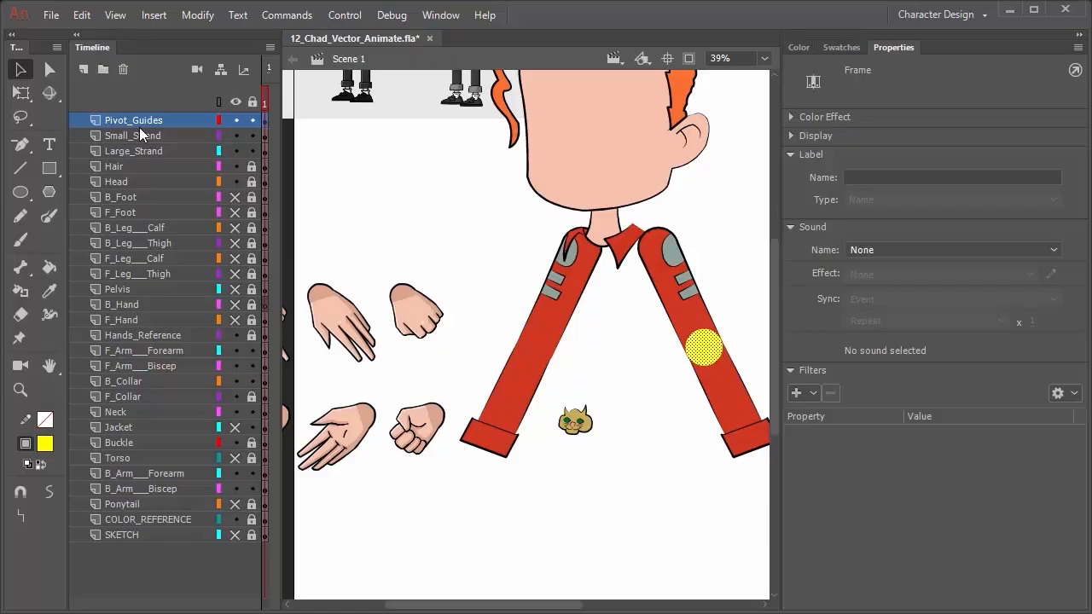
Move the duplicate yellow pivot guide horizontally from the front elbow until it is centred on the back arm's elbow
key(shift+Left)
key(shift+Left)
key(shift+Left)
key(shift+Left)
key(shift+Left)
key(shift+Left)
key(shift+Left)
key(shift+Left)
key(shift+Left)
key(shift+Left)
key(shift+Left)
key(shift+Left)
key(shift+Left)
key(shift+Left)
key(shift+Left)
key(shift+Left)
key(shift+Left)
key(shift+Left)
key(shift+Left)
key(shift+Left)
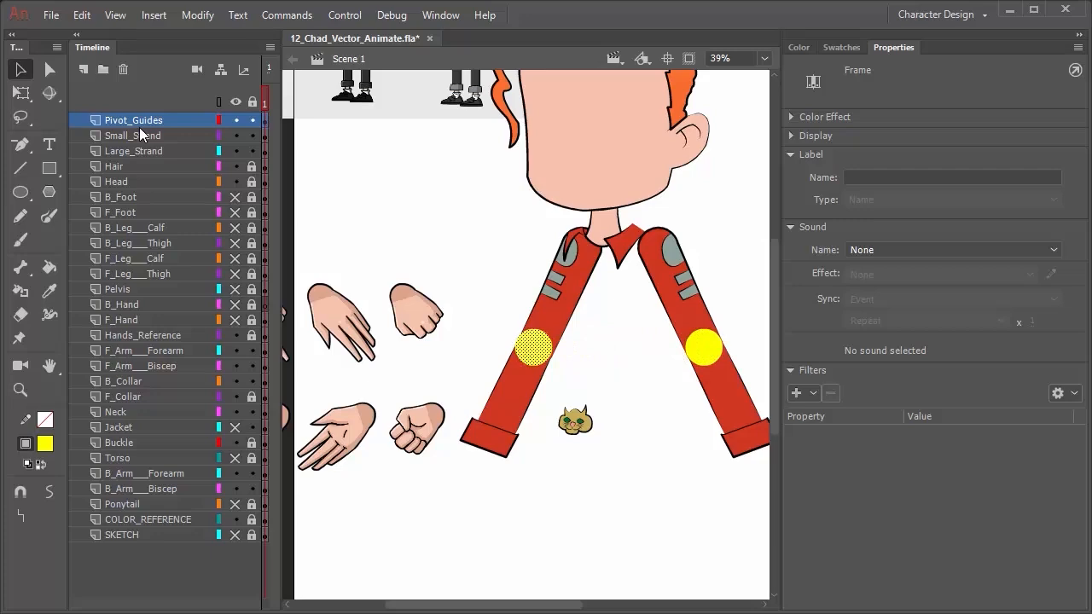
key(Right)
key(Right)
key(Left)
key(Right)
key(Left)
key(Right)
Show the F_Hand and B_Hand layers
click(162, 306)
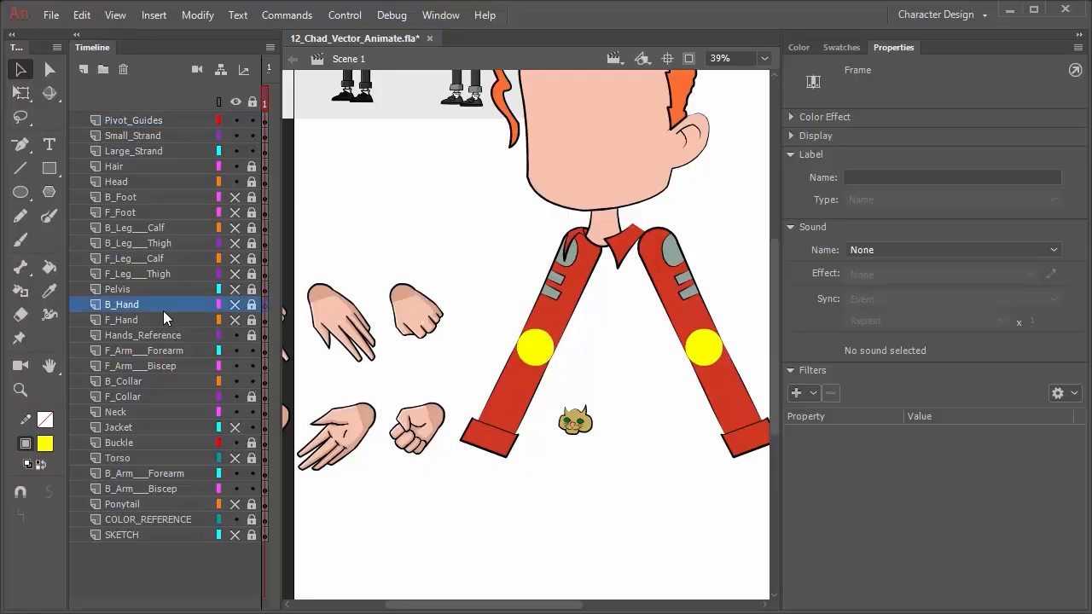
click(180, 320)
click(236, 316)
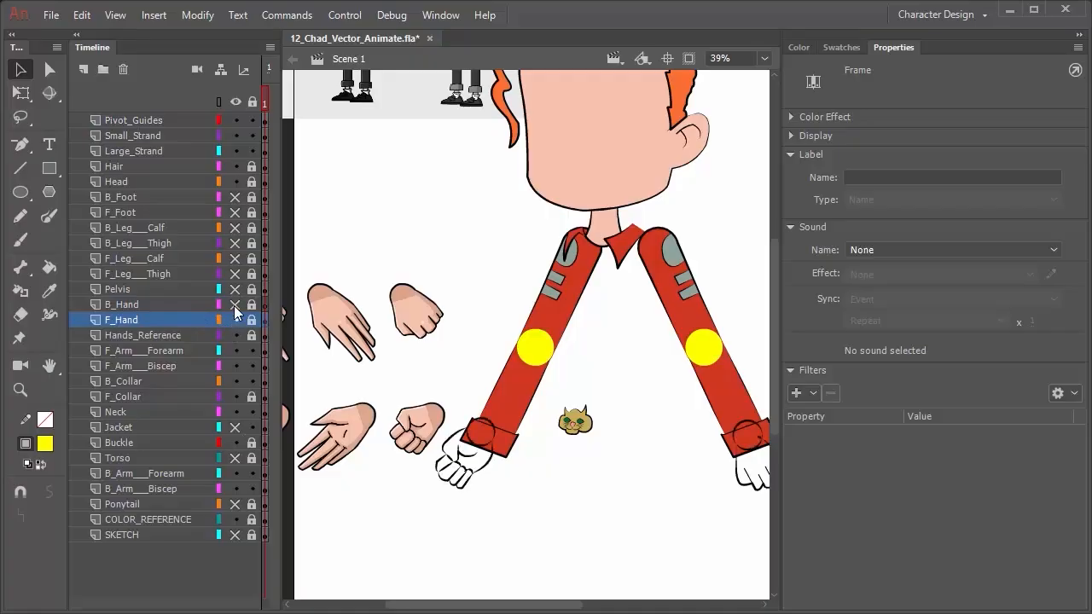
Unlock the F_Hand layer and fill the front hand and its wrist circle with the skin colour using the Paint Bucket
mouse_move(629, 481)
mouse_down()
mouse_move(515, 463)
mouse_move(534, 468)
mouse_up()
key(k)
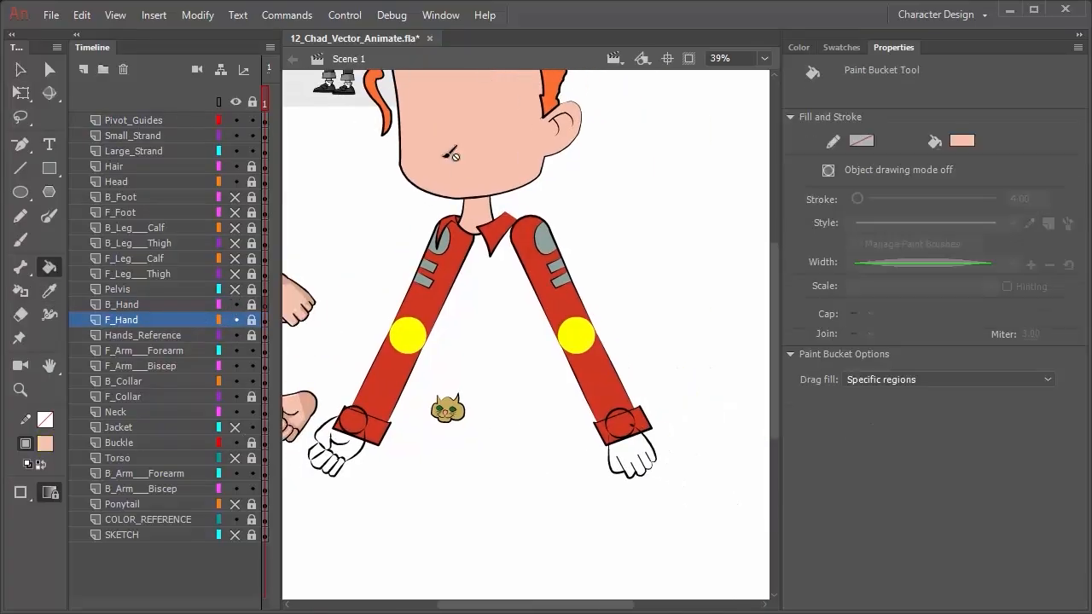
click(141, 324)
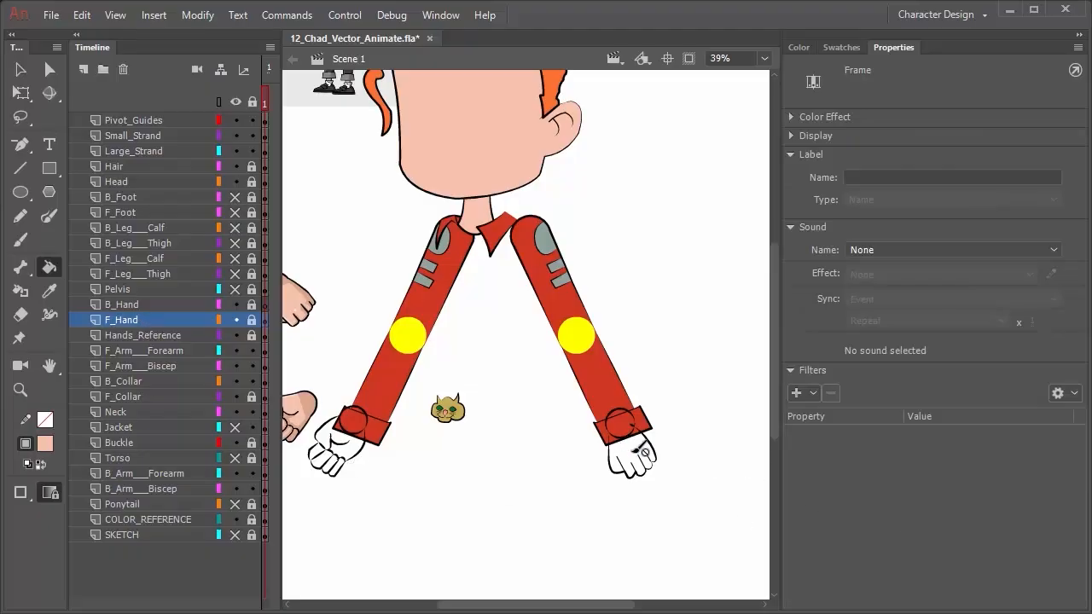
click(252, 320)
click(638, 456)
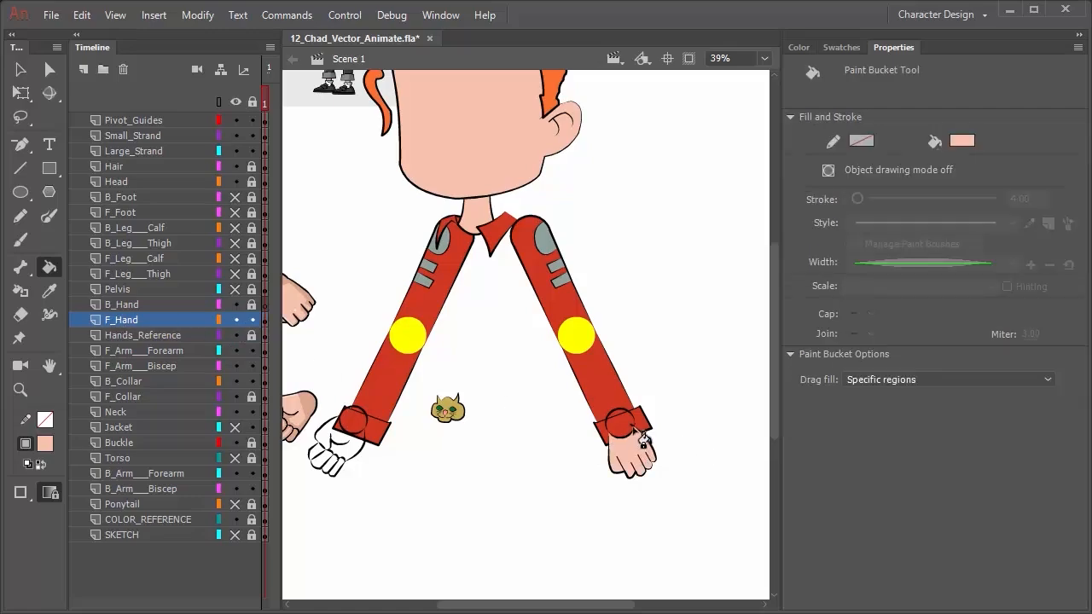
click(621, 427)
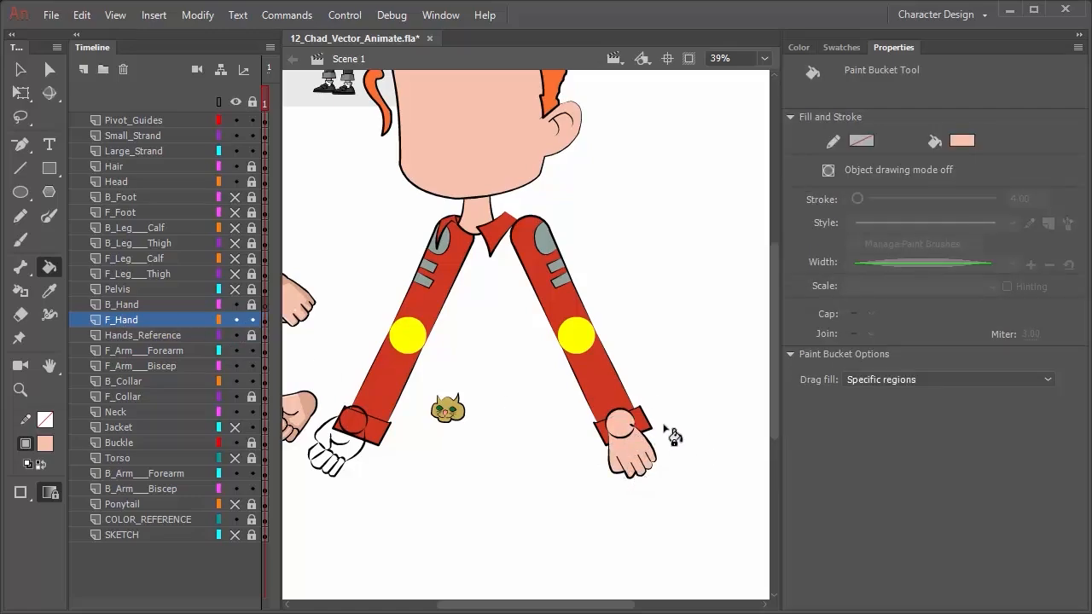
Try to delete the stray stroke end inside the wrist circle and the circle's upper outline
scroll(636, 431, down, 3)
scroll(646, 304, up, 5)
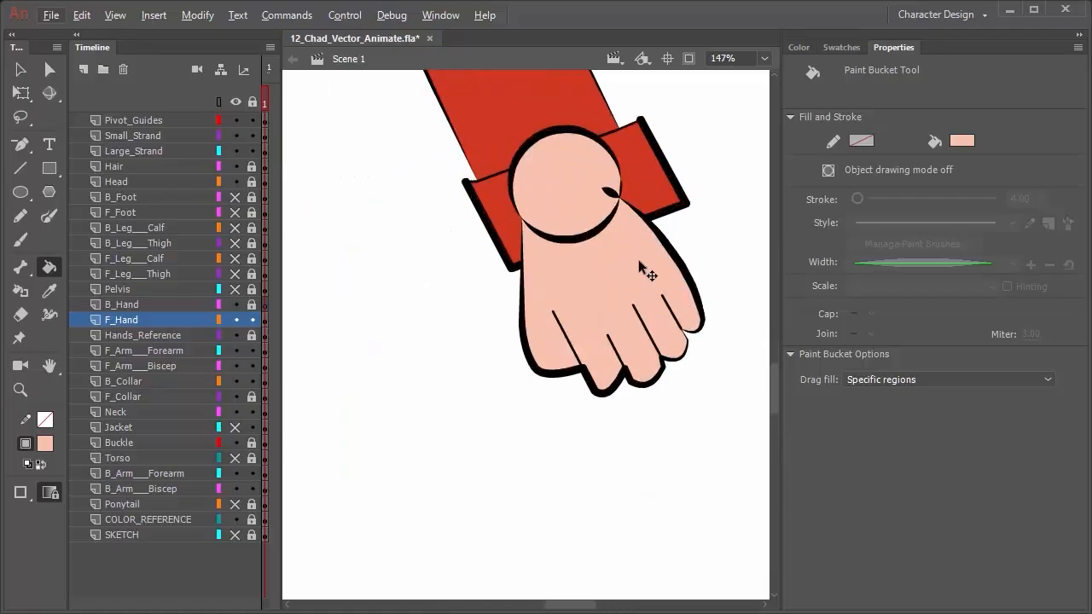
key(v)
key(alt+v)
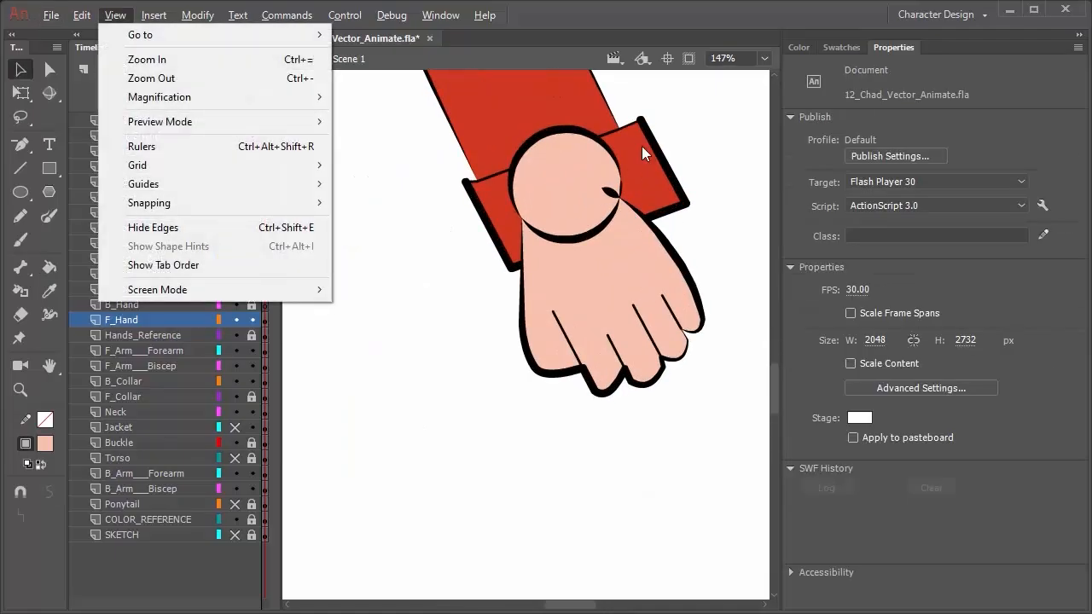
key(Escape)
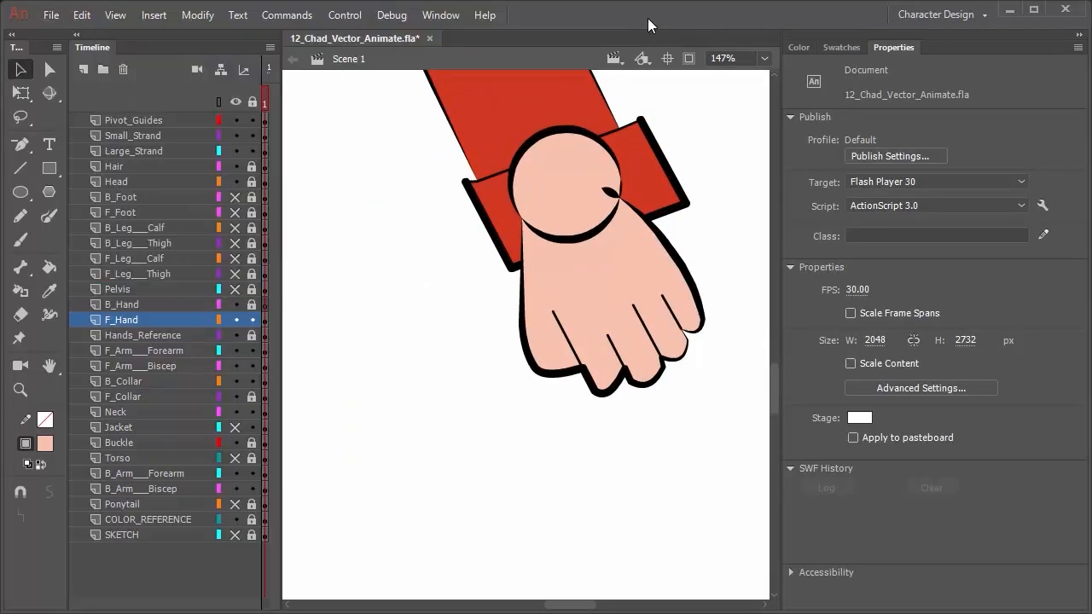
click(624, 199)
key(Delete)
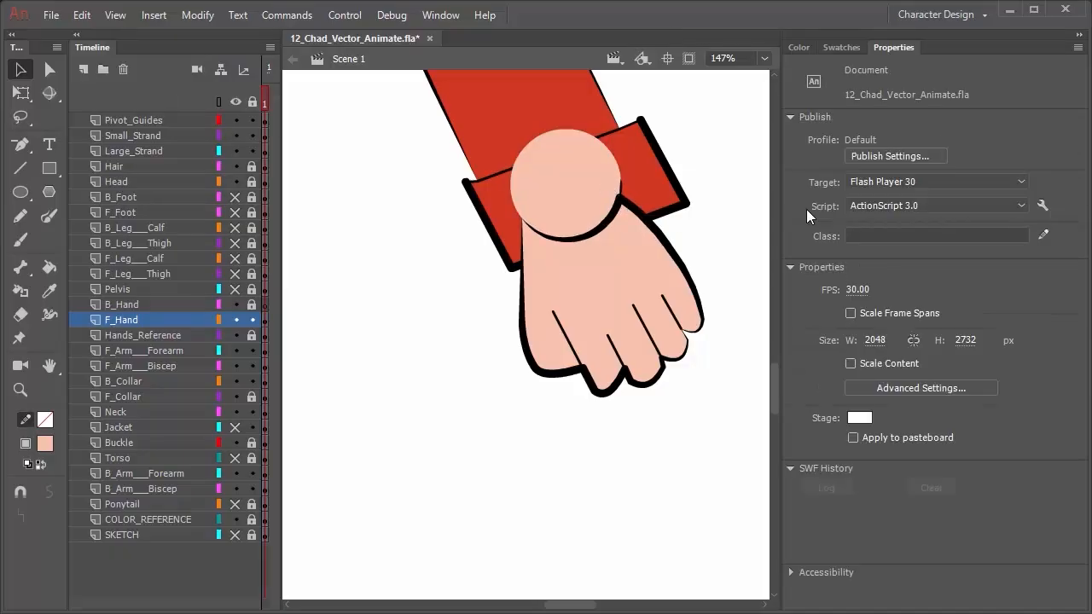
click(619, 195)
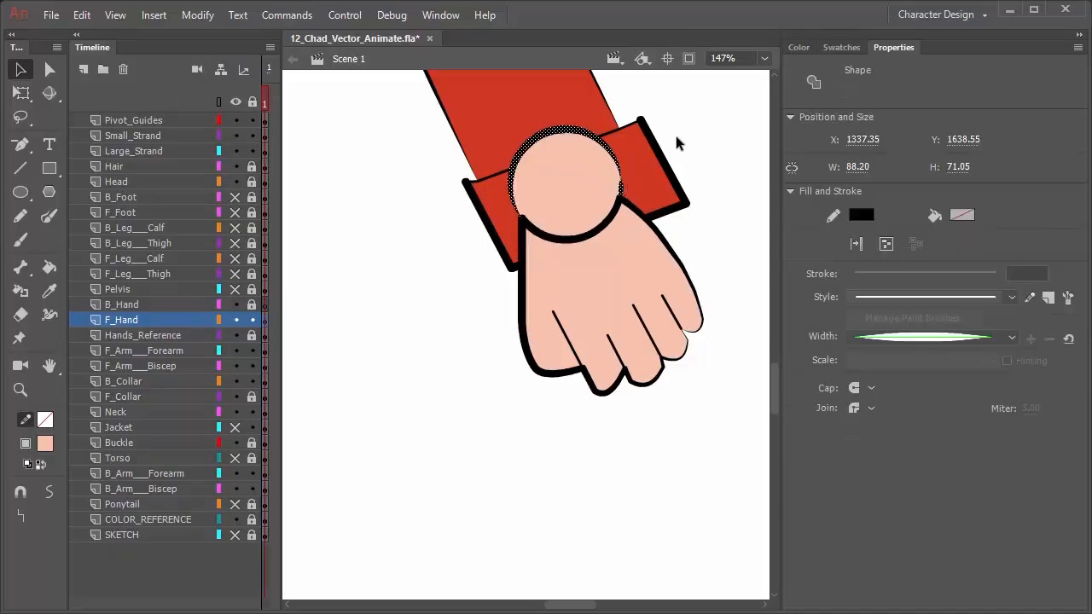
key(Delete)
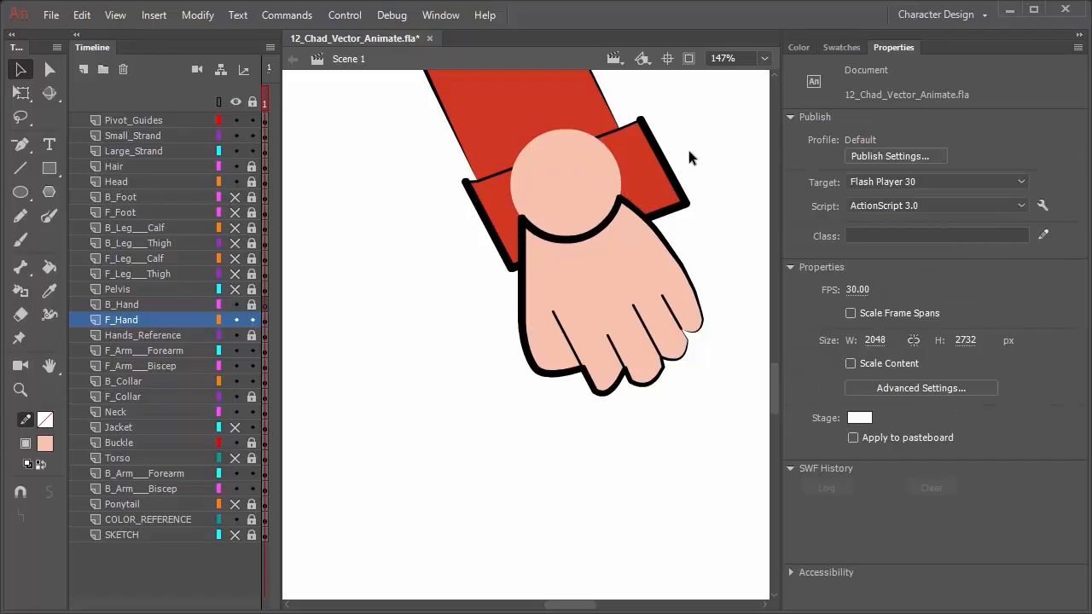
Undo the deletions of the wrist circle's upper outline and the stray stroke end
click(569, 171)
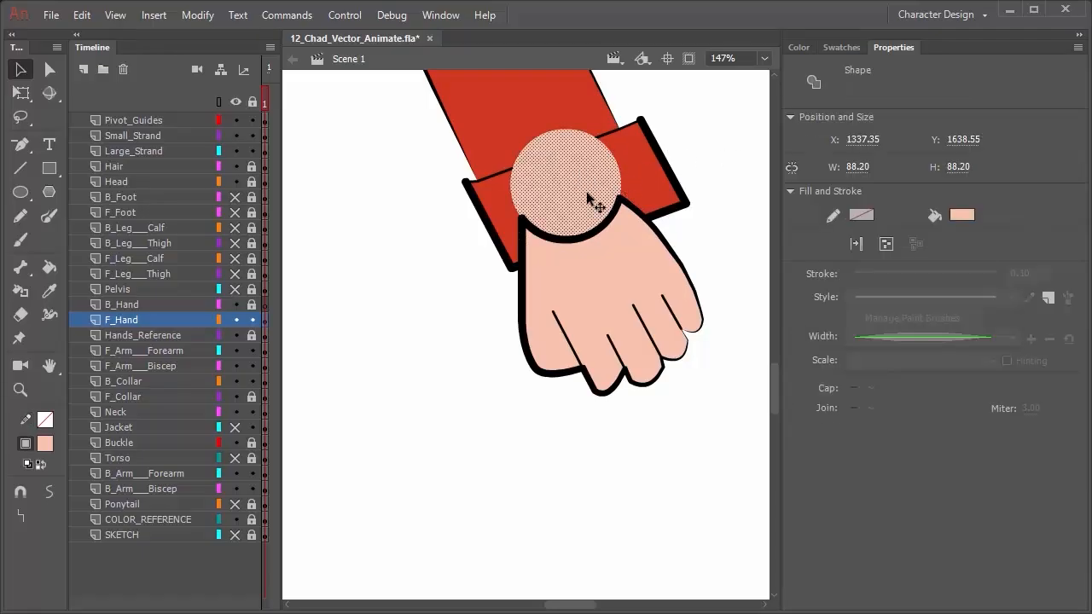
click(701, 126)
click(618, 179)
click(695, 131)
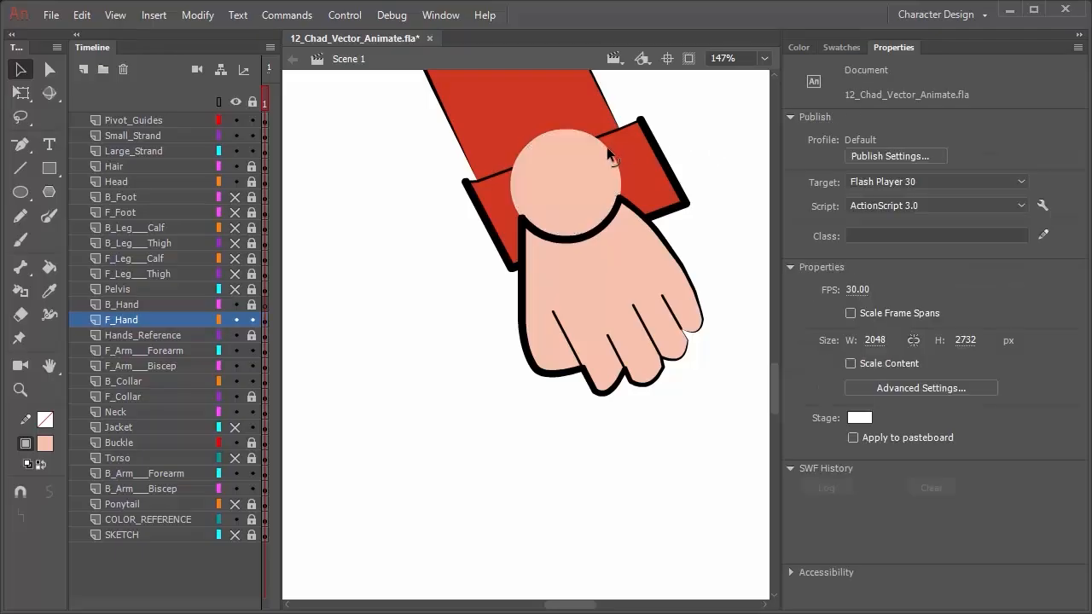
click(606, 147)
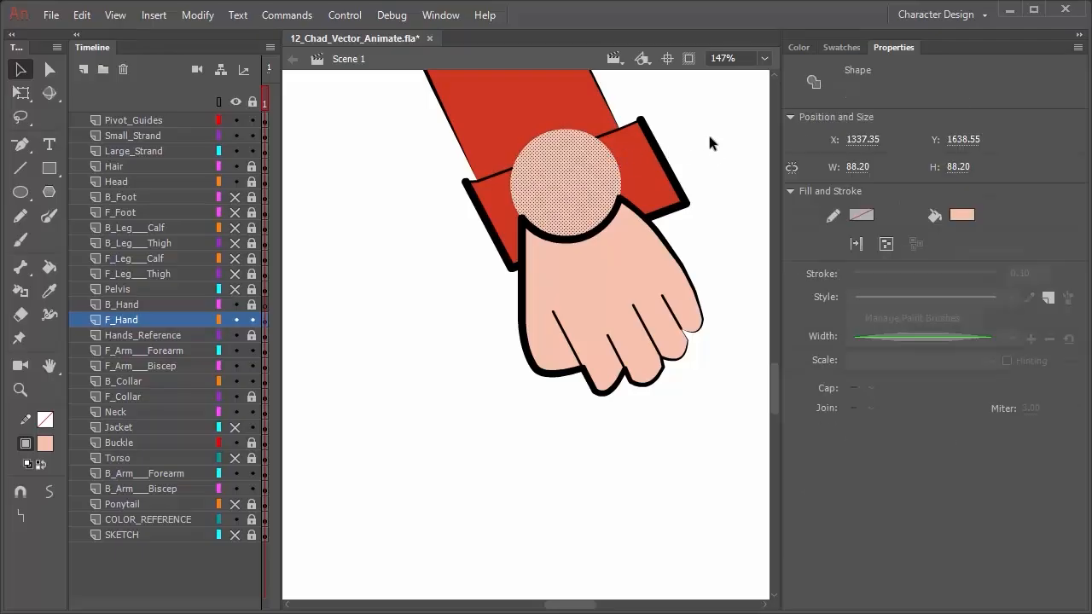
key(ctrl+z)
key(ctrl+z)
key(ctrl+z)
key(ctrl+z)
key(ctrl+z)
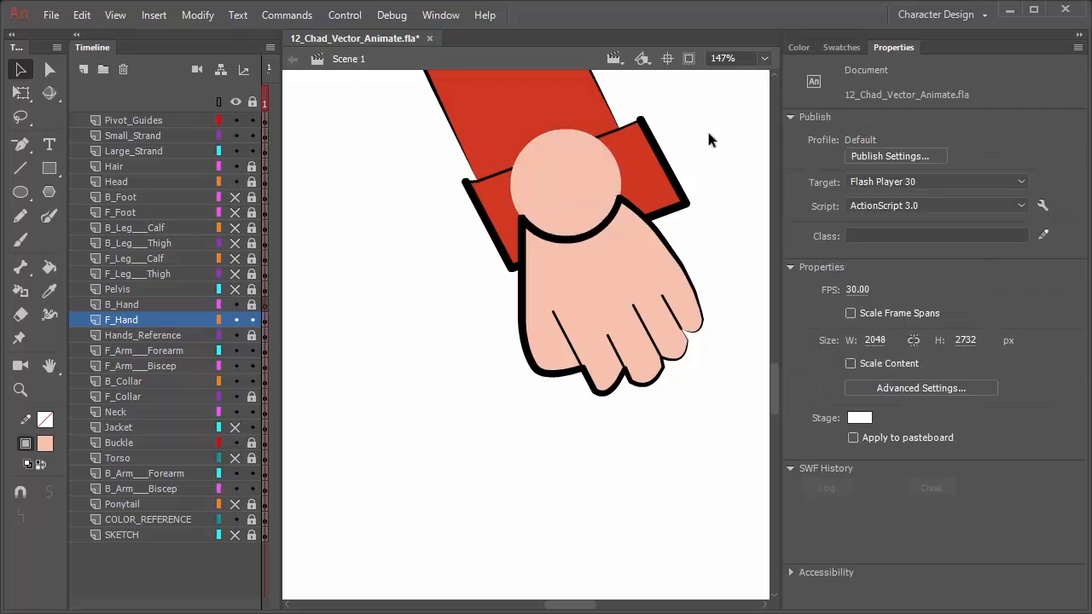
key(ctrl+z)
key(ctrl+y)
key(ctrl+z)
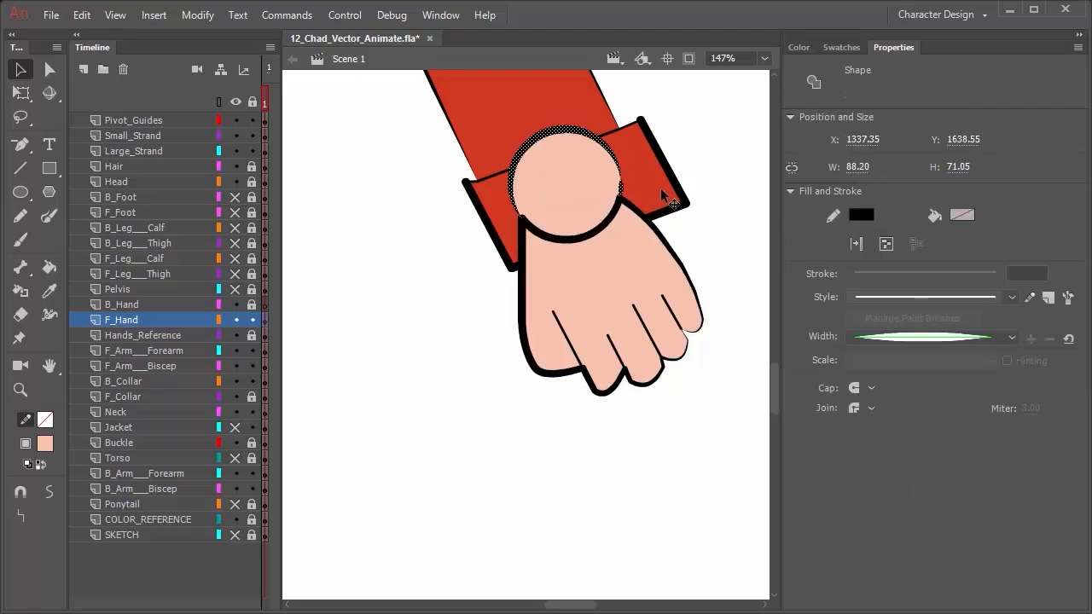
key(ctrl+z)
key(ctrl+z)
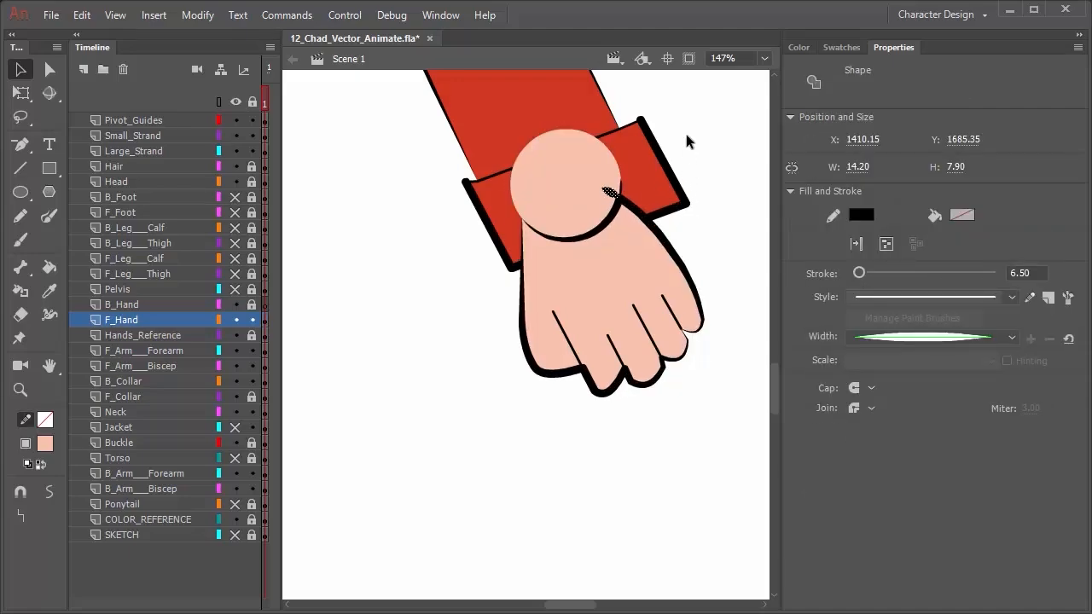
key(ctrl+z)
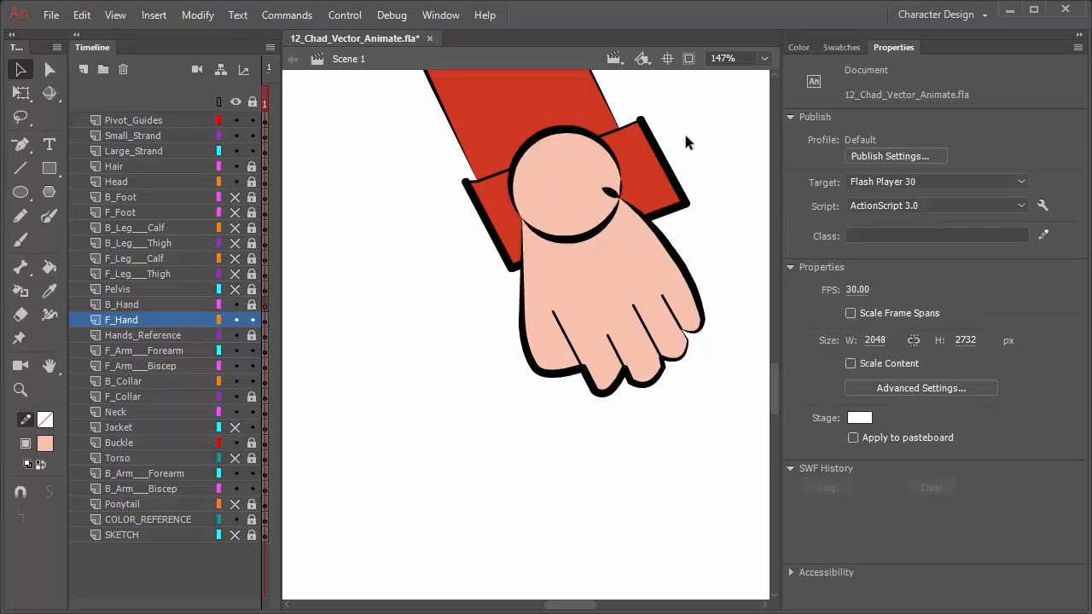
Try deleting only the stray stroke end inside the wrist circle, and undo that deletion
click(604, 192)
key(Delete)
click(658, 181)
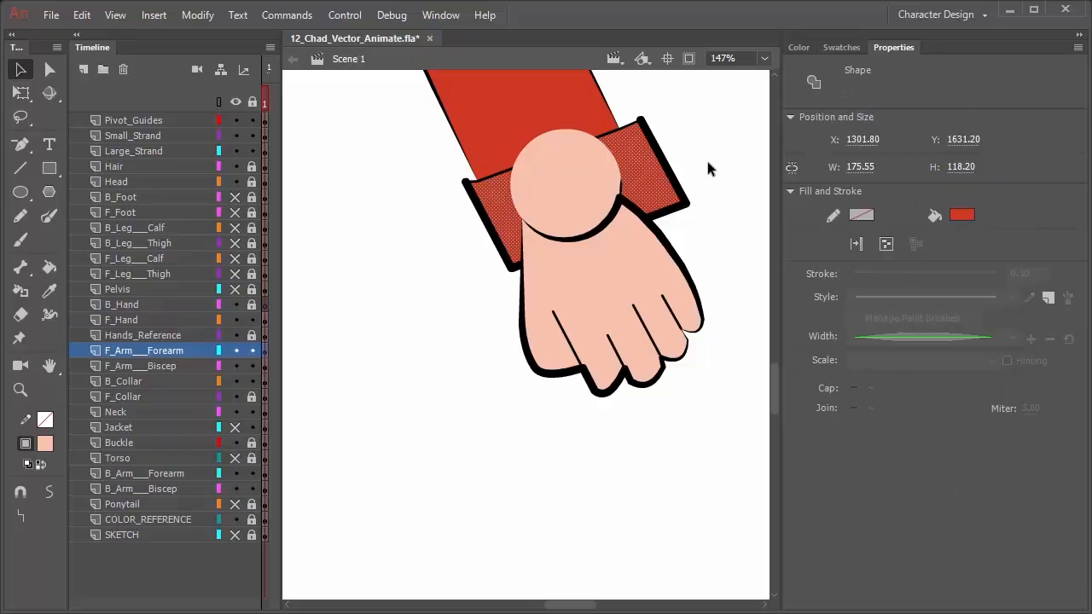
key(ctrl+z)
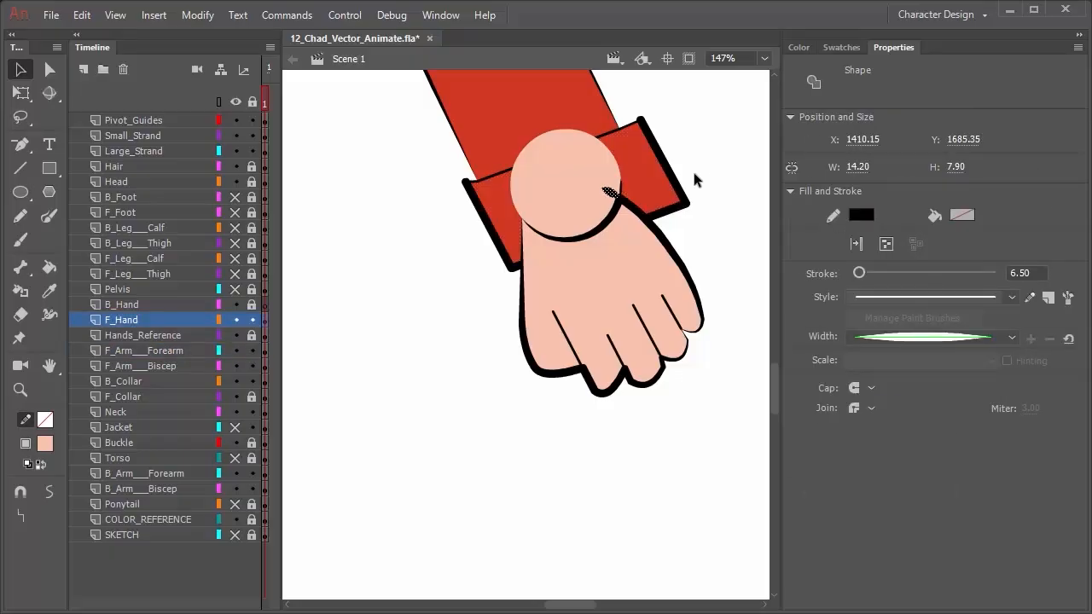
key(ctrl+z)
key(ctrl+z)
Give the wrist circle's upper outline the Uniform width profile and delete the stray stroke end inside the circle
click(613, 155)
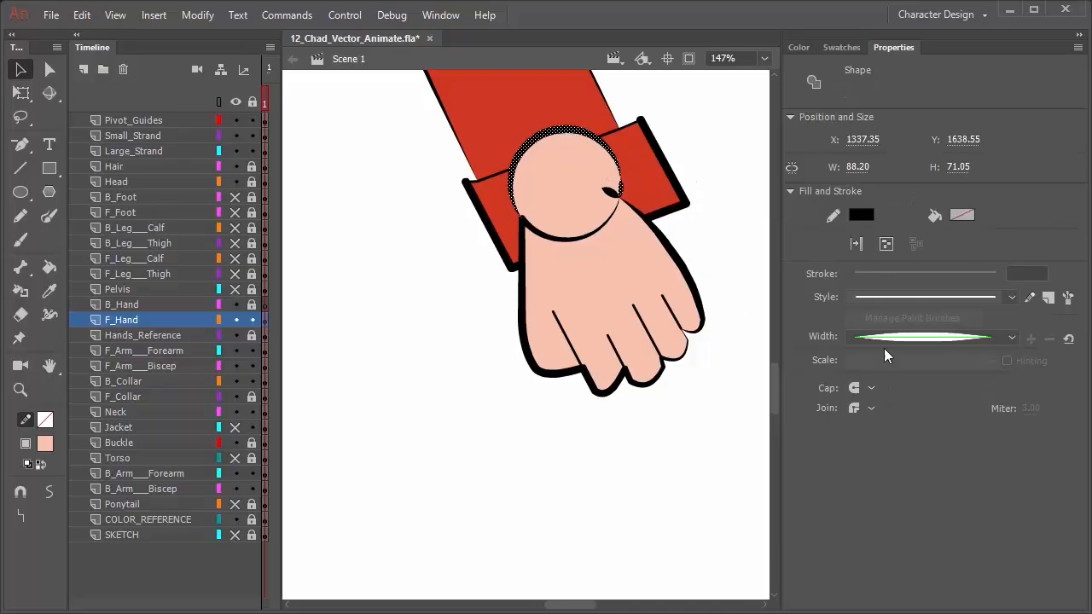
click(930, 335)
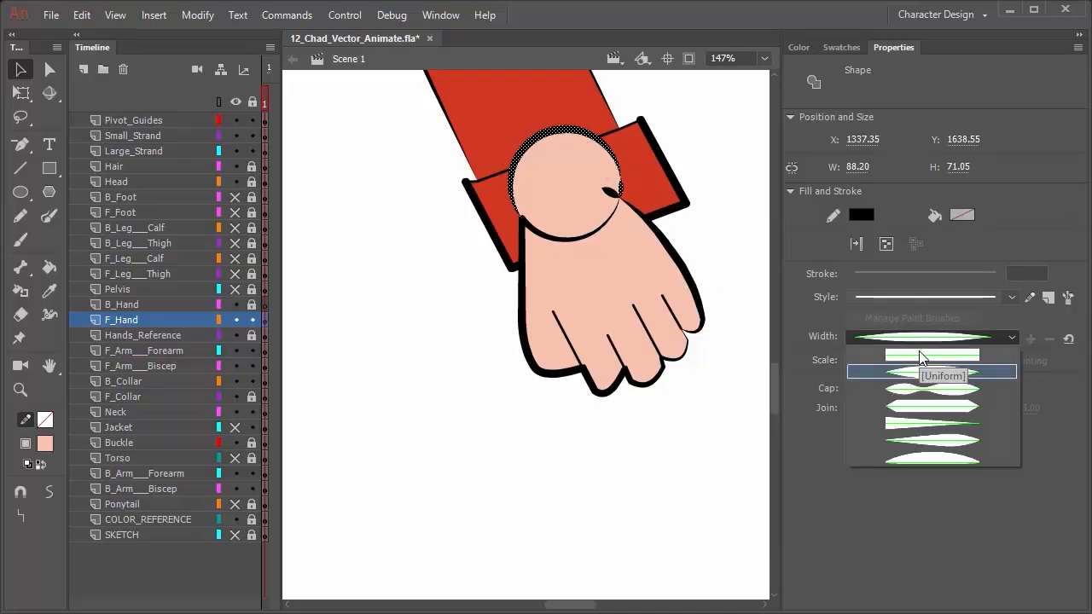
click(924, 365)
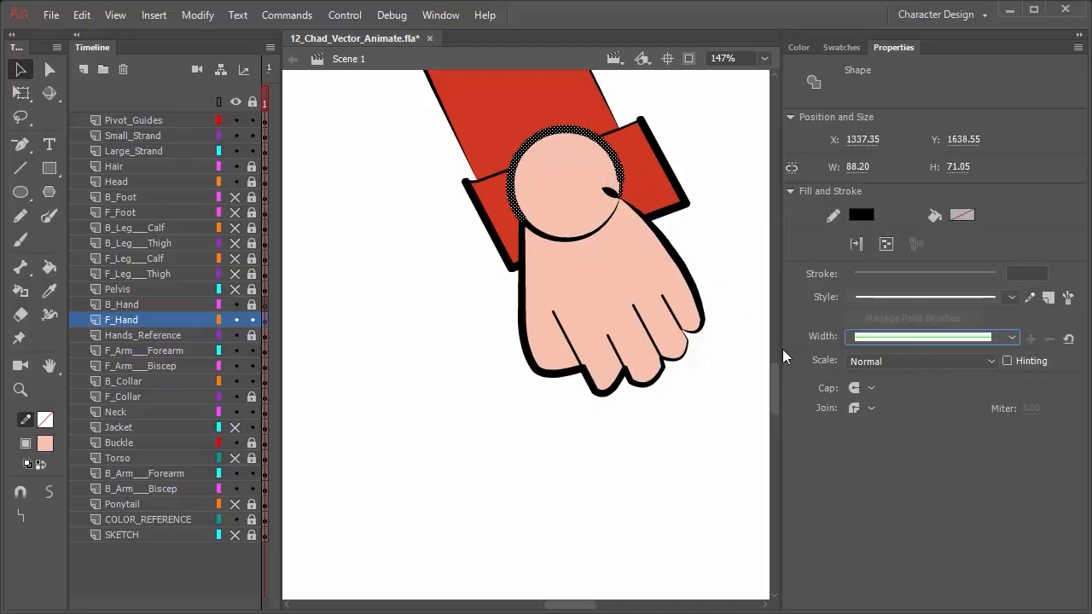
click(578, 521)
click(611, 192)
key(Delete)
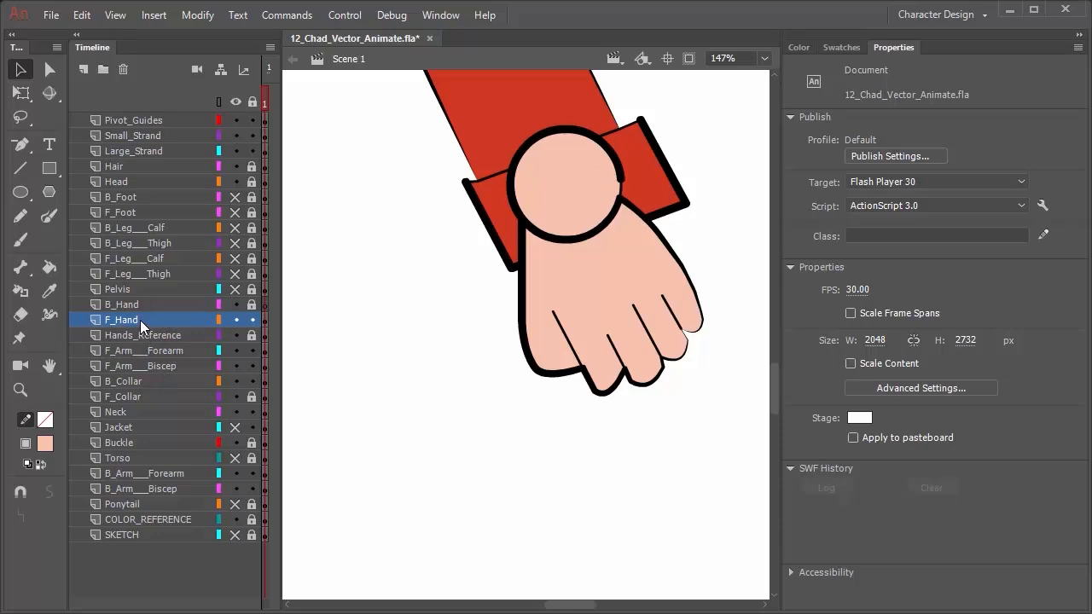
Move the F_Hand layer directly below F_Arm___Biscep and hide the front forearm and bicep layers
drag(140, 320, 132, 370)
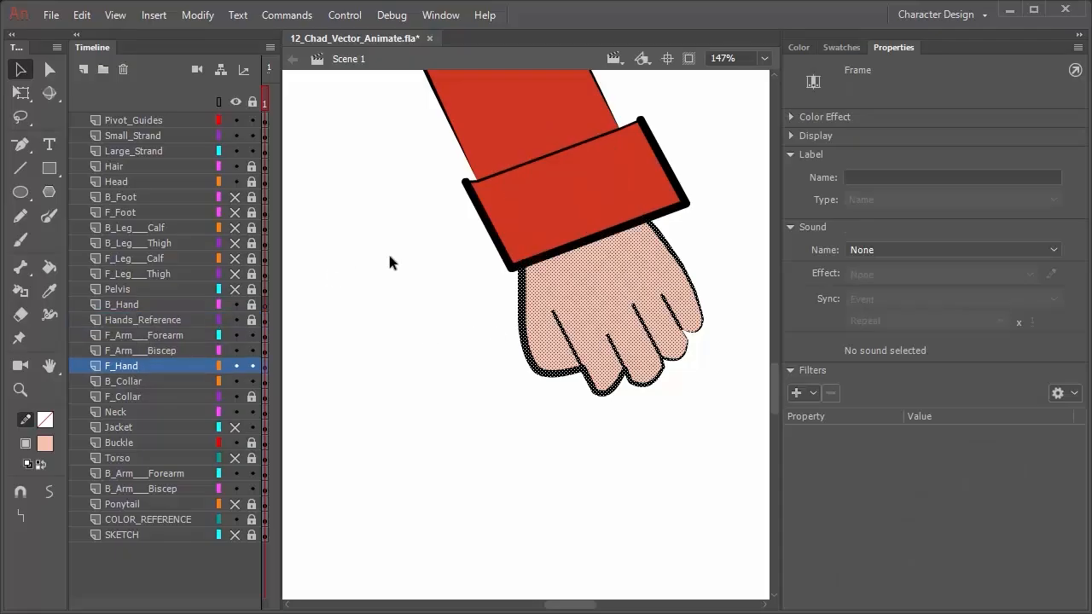
scroll(378, 279, down, 1)
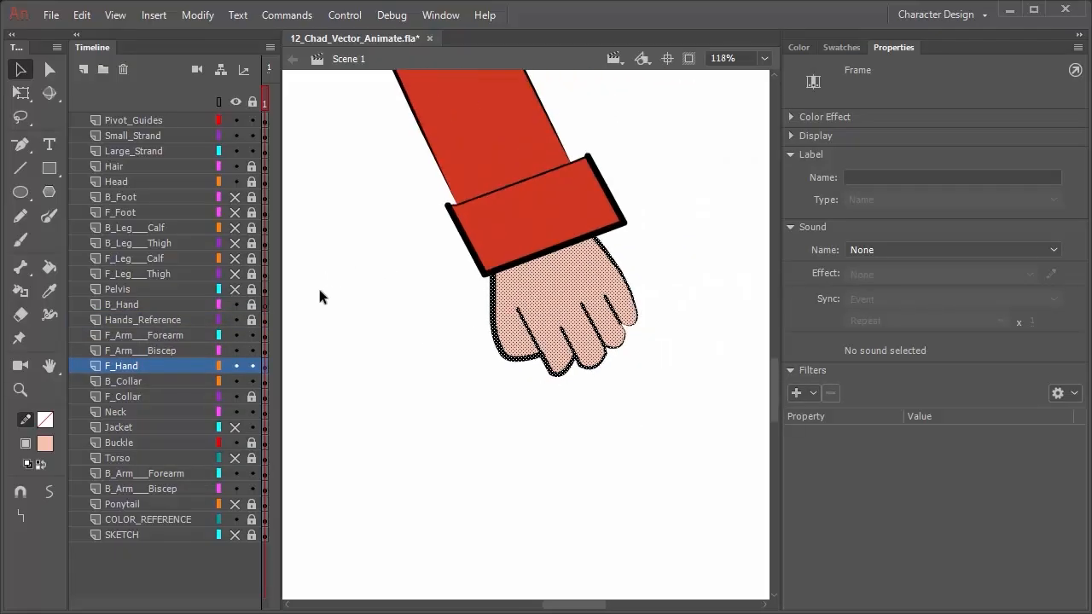
click(236, 335)
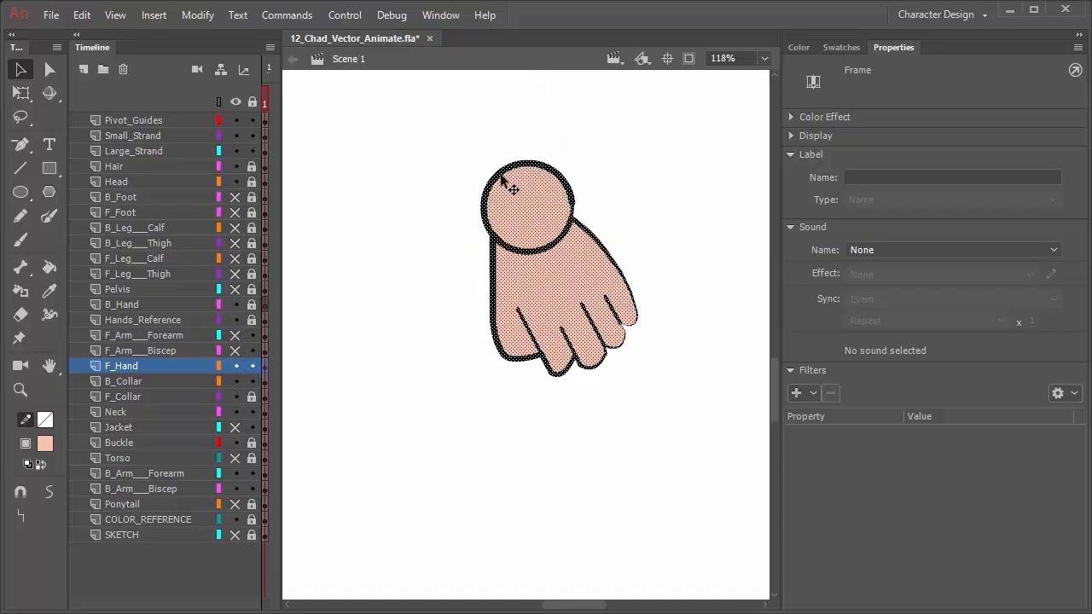
Place a copy of the front elbow's yellow pivot guide over the front hand's wrist circle on the Pivot_Guides layer
click(154, 125)
scroll(604, 352, down, 1)
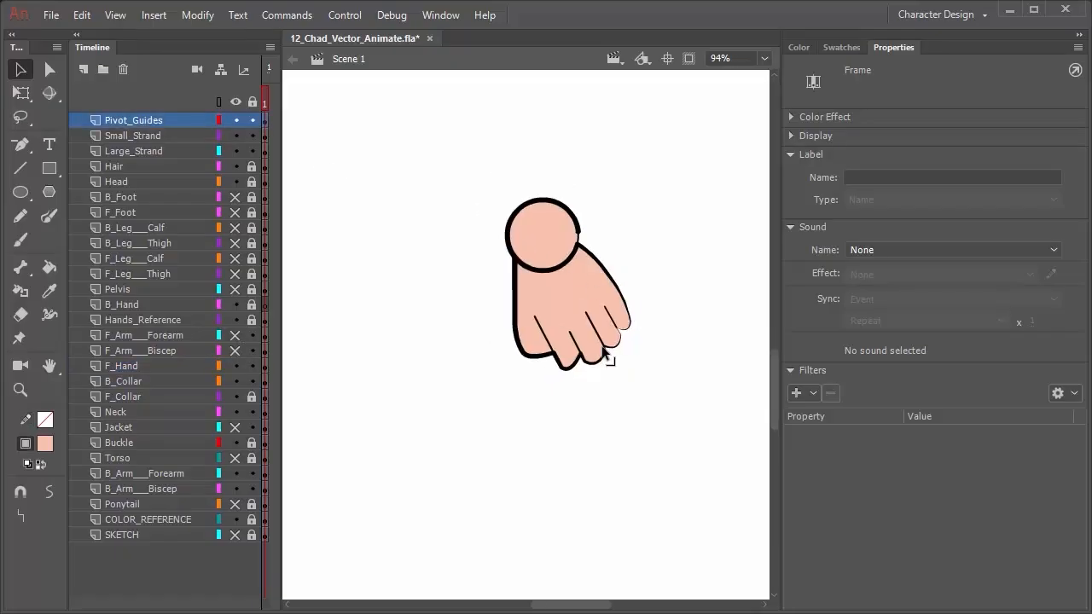
scroll(605, 352, down, 2)
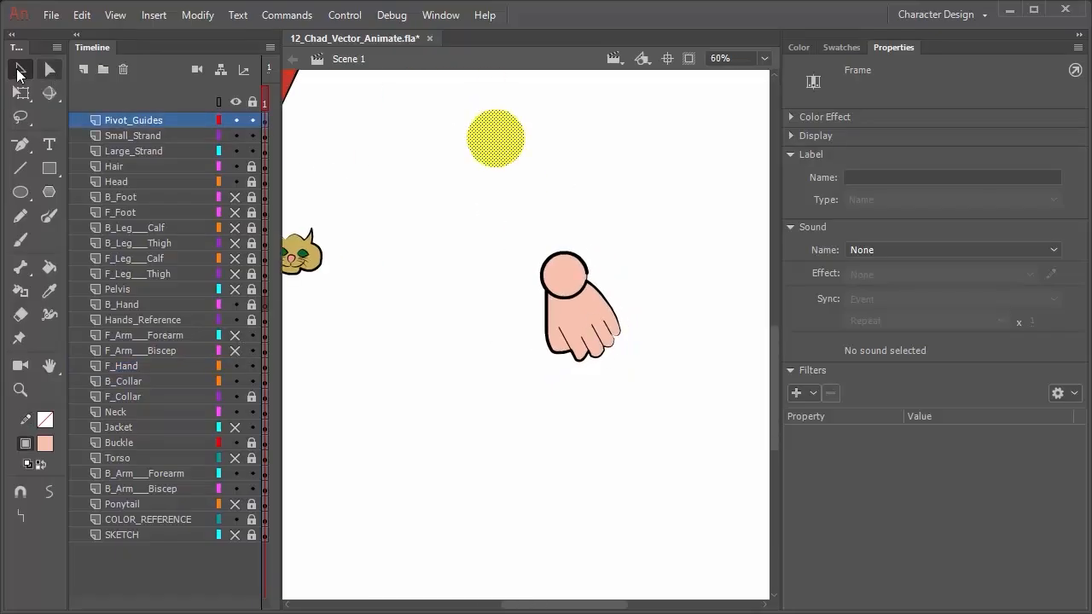
click(18, 71)
click(524, 211)
click(503, 147)
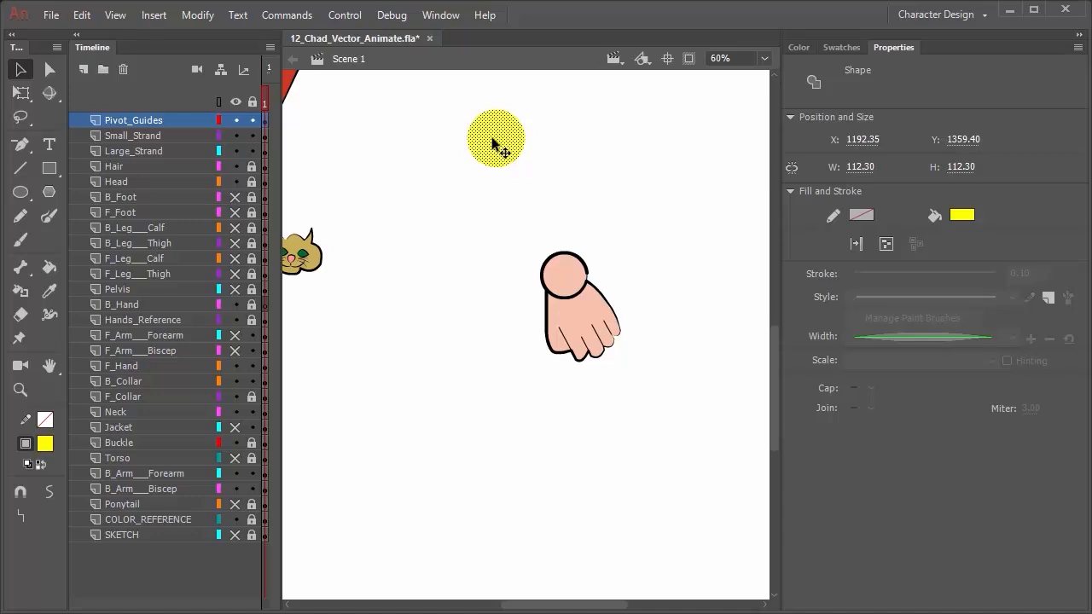
drag(494, 141, 541, 248)
Scale the wrist pivot guide to about 84 px and centre it inside the wrist circle
key(q)
key(Down)
key(Down)
key(Down)
key(Down)
key(Right)
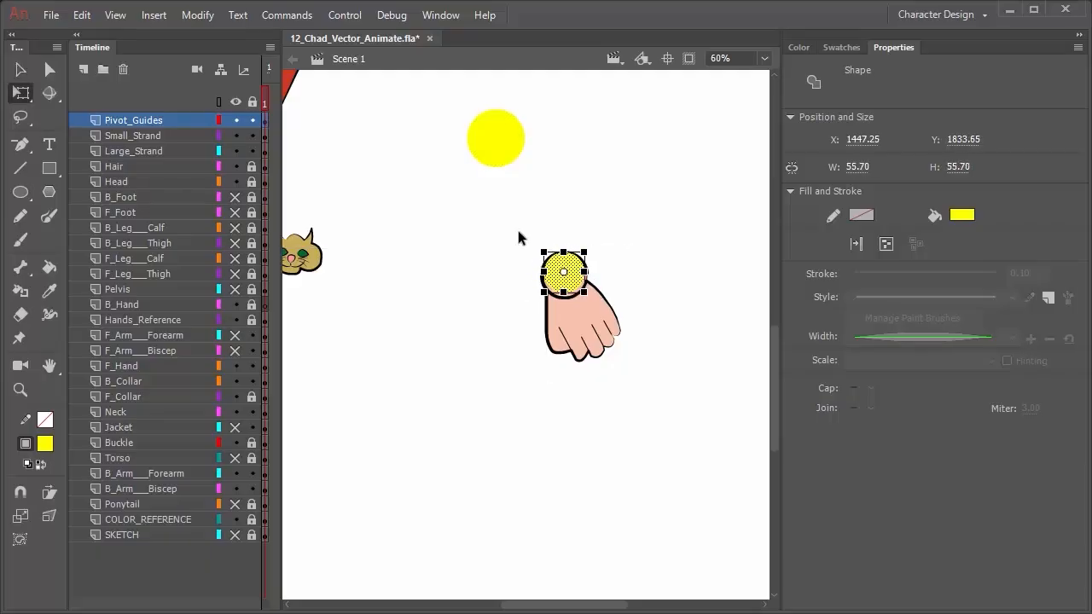
key(Down)
key(Right)
key(Right)
key(Down)
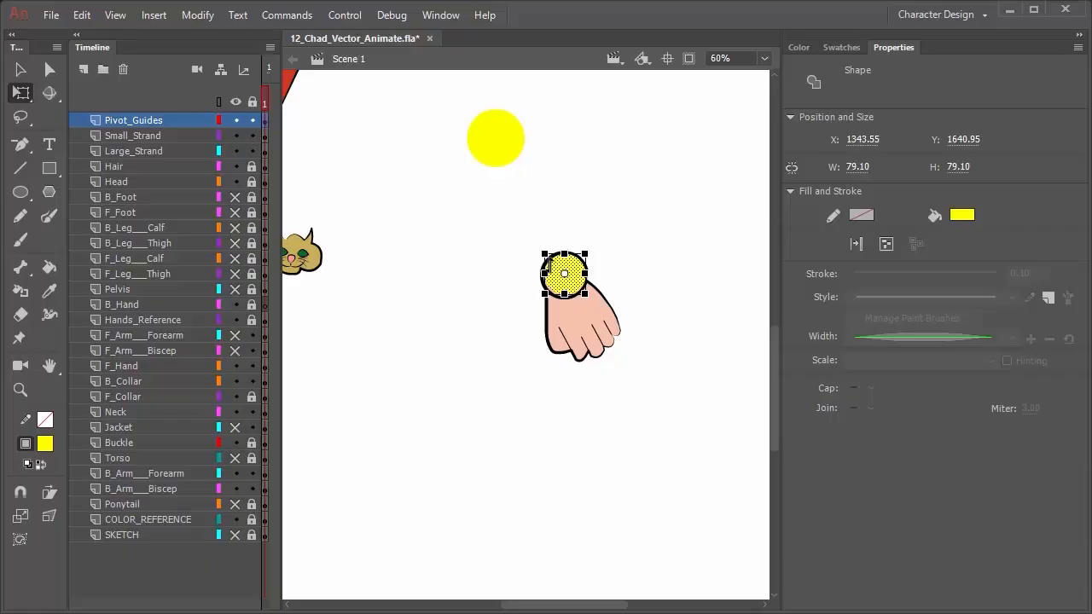
drag(539, 253, 536, 252)
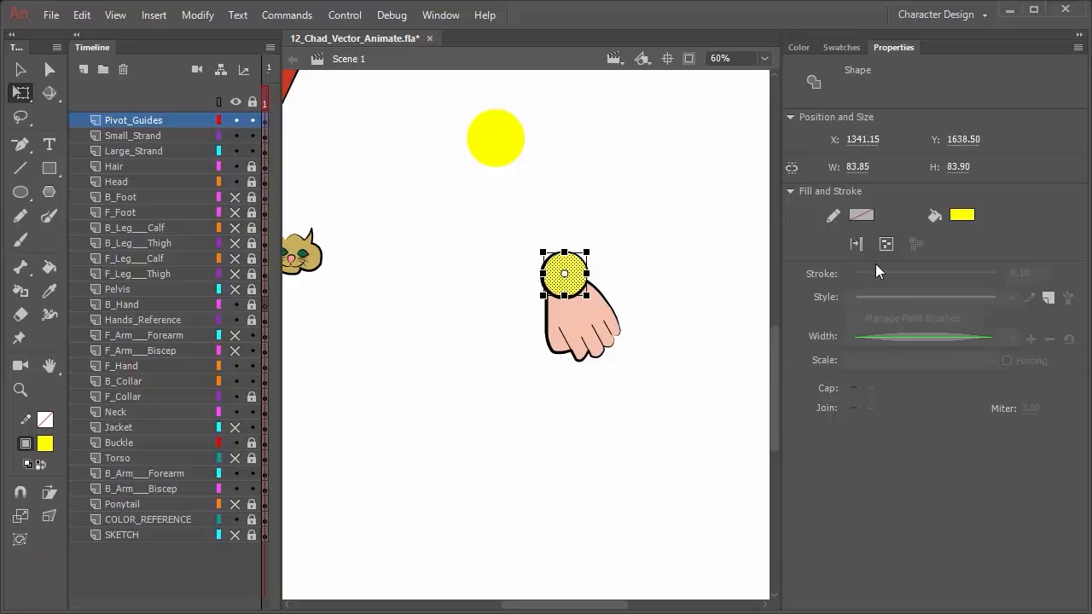
Nudge the wrist pivot guide into the centre of the front hand's wrist circle and hide the Pivot_Guides layer
key(Down)
key(Left)
key(Right)
key(Left)
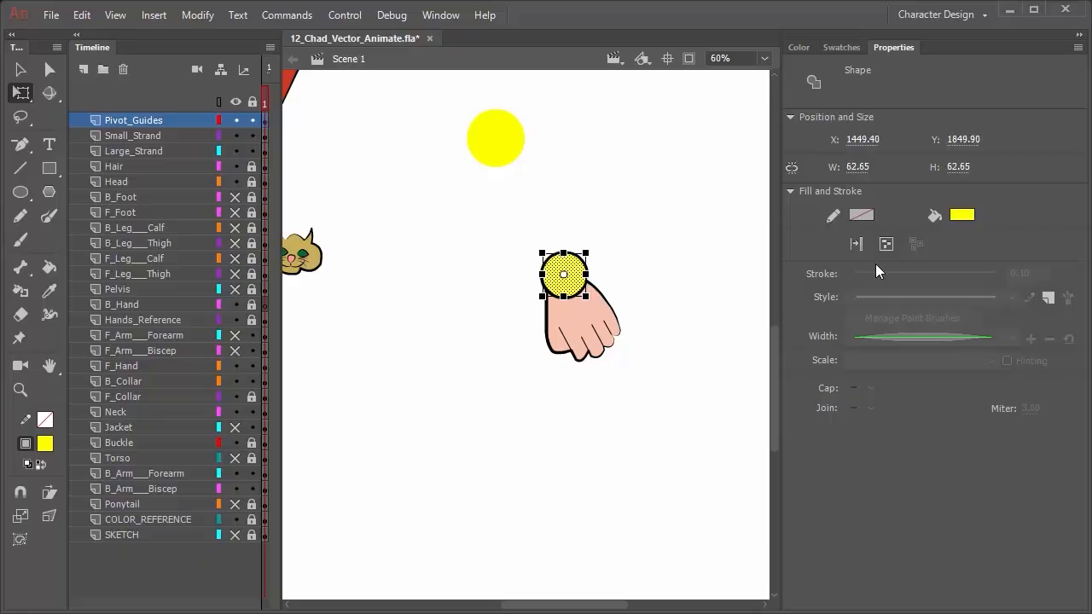
click(651, 205)
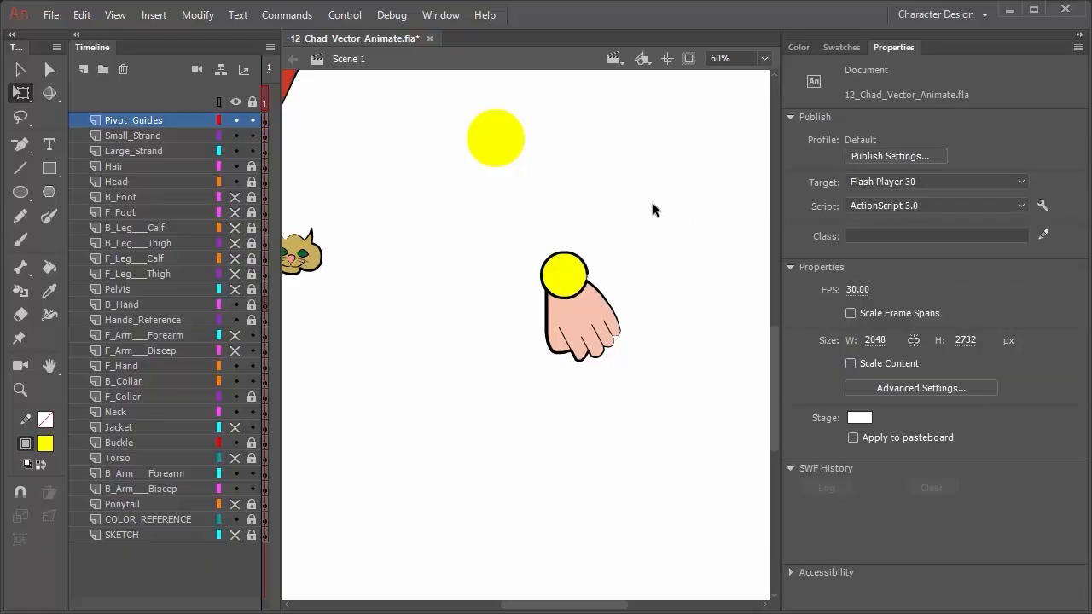
click(236, 120)
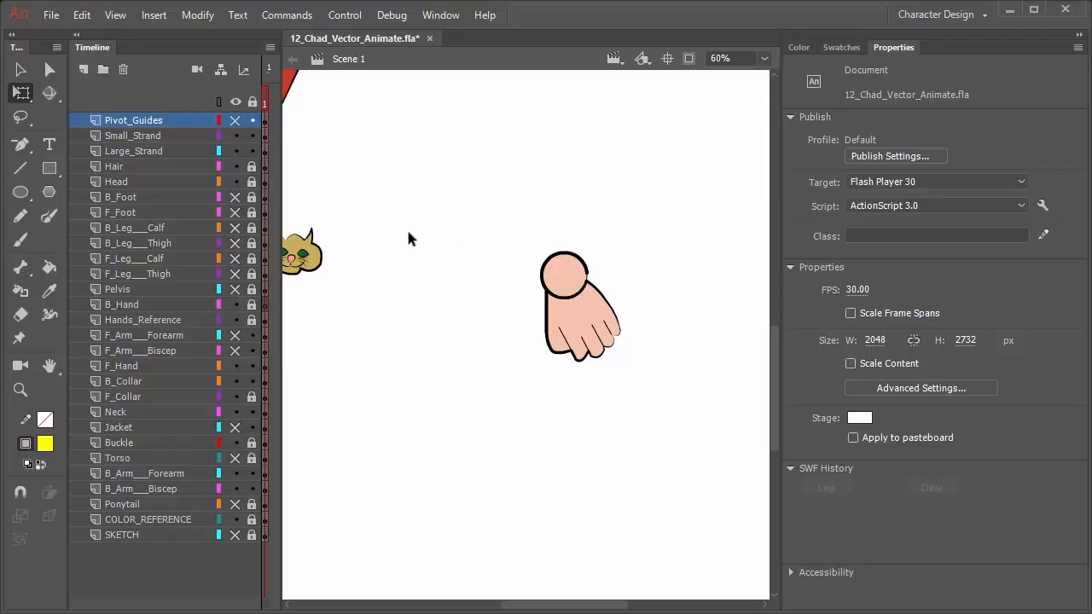
Sample the skin colour from the front hand's wrist circle as the Paint Bucket fill
drag(408, 238, 564, 315)
drag(588, 251, 492, 260)
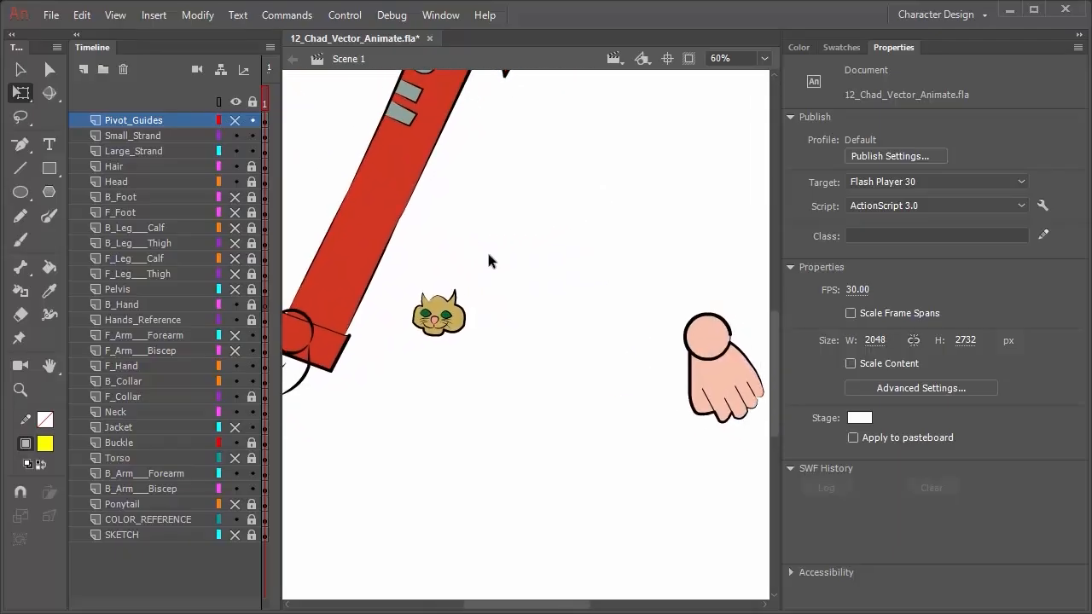
key(i)
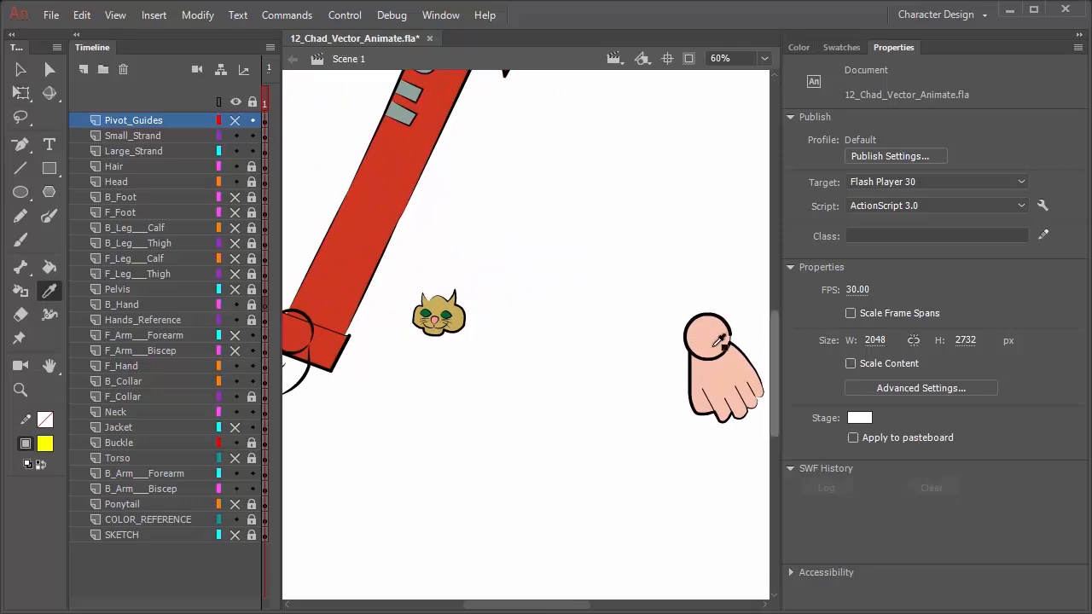
click(707, 337)
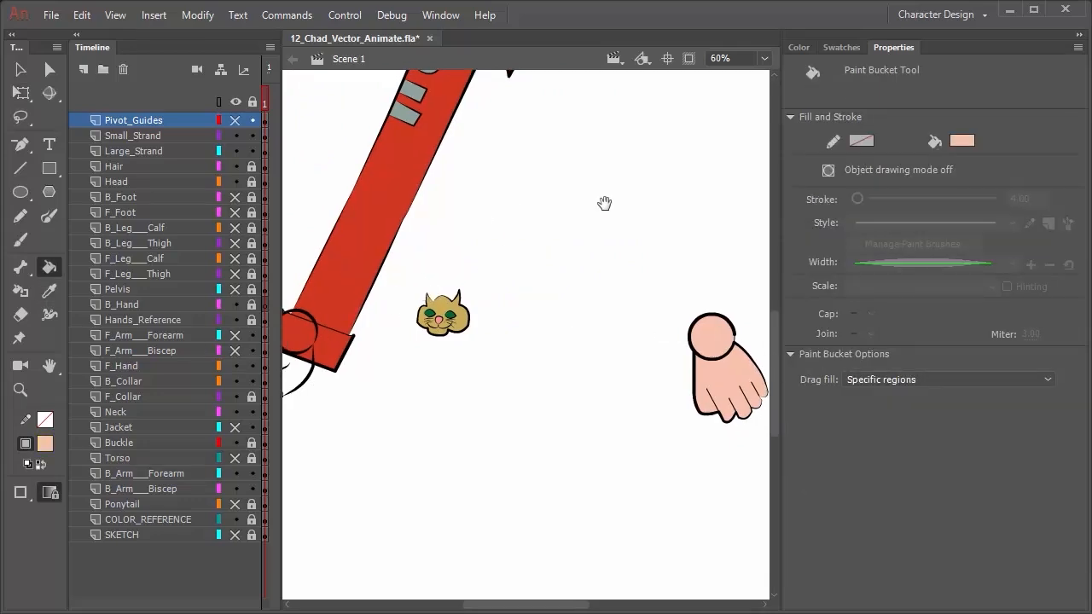
drag(481, 221, 614, 199)
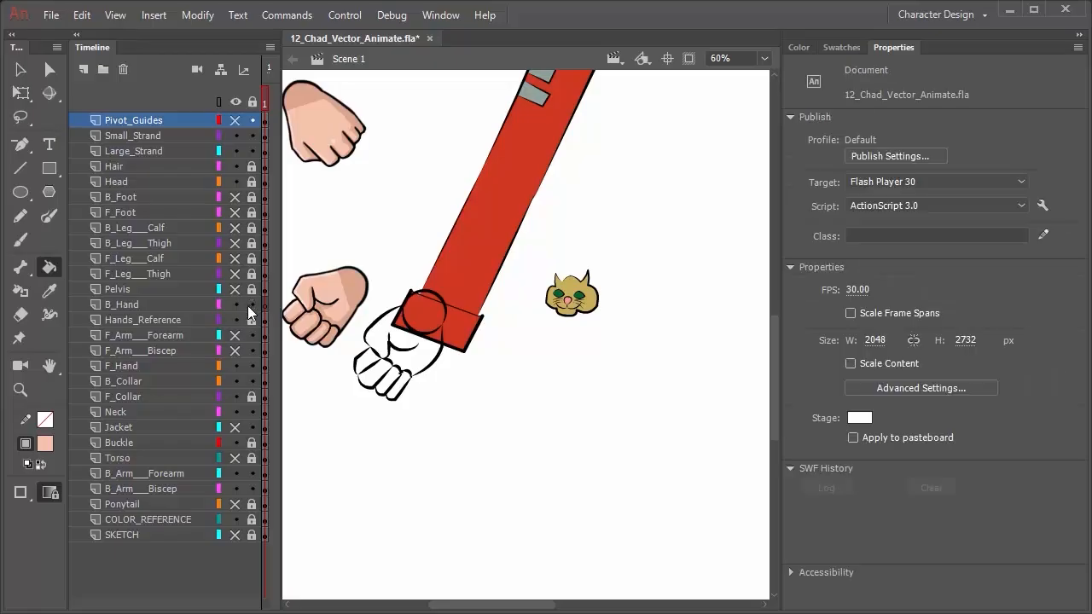
Try to fill the back hand on the B_Hand layer and check which layer holds its outlines
click(149, 306)
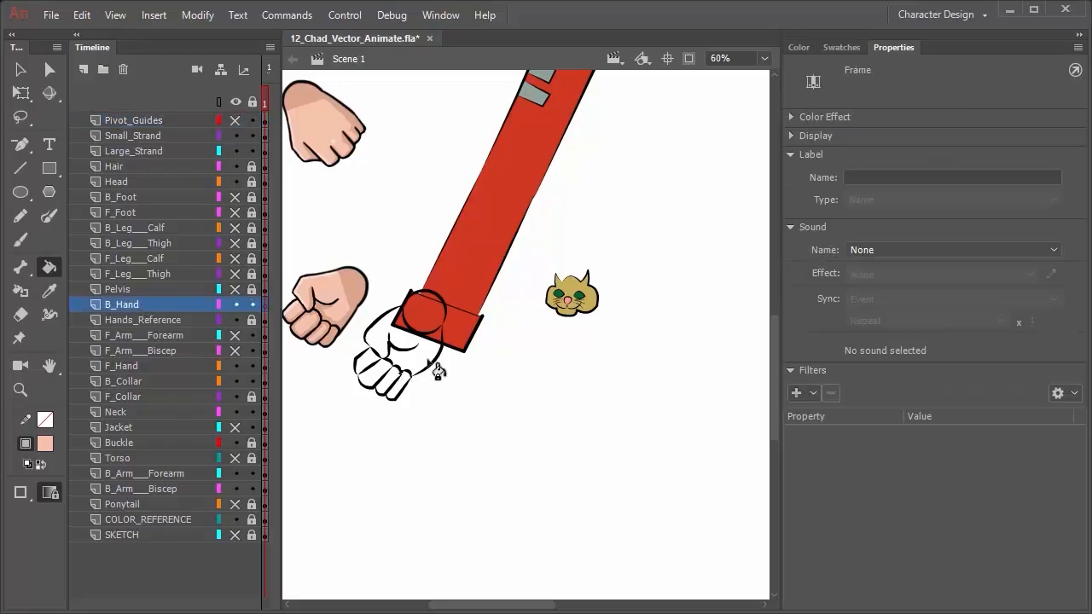
click(427, 361)
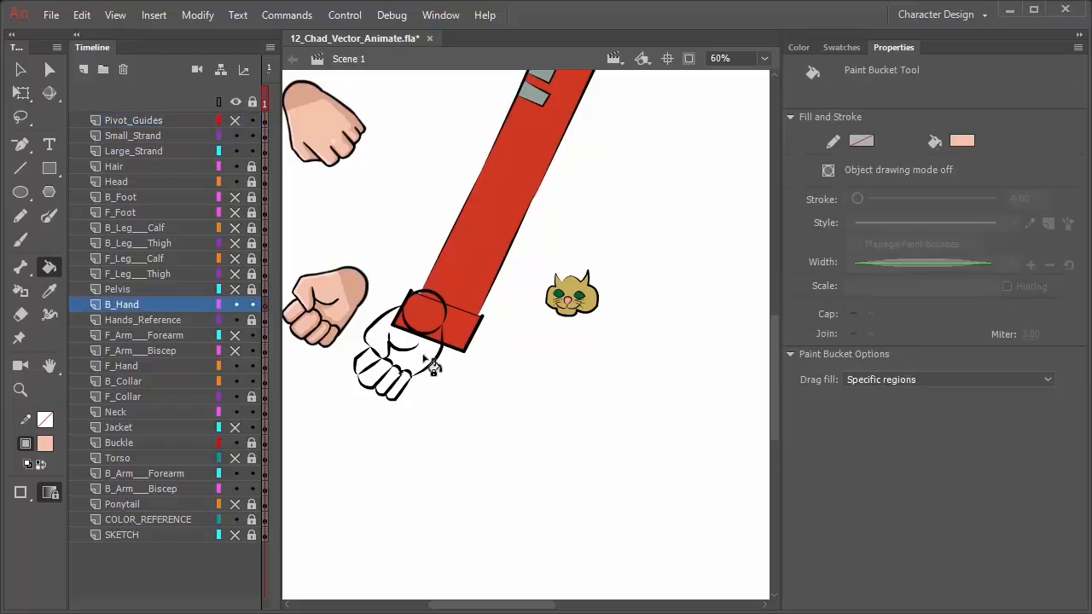
click(153, 305)
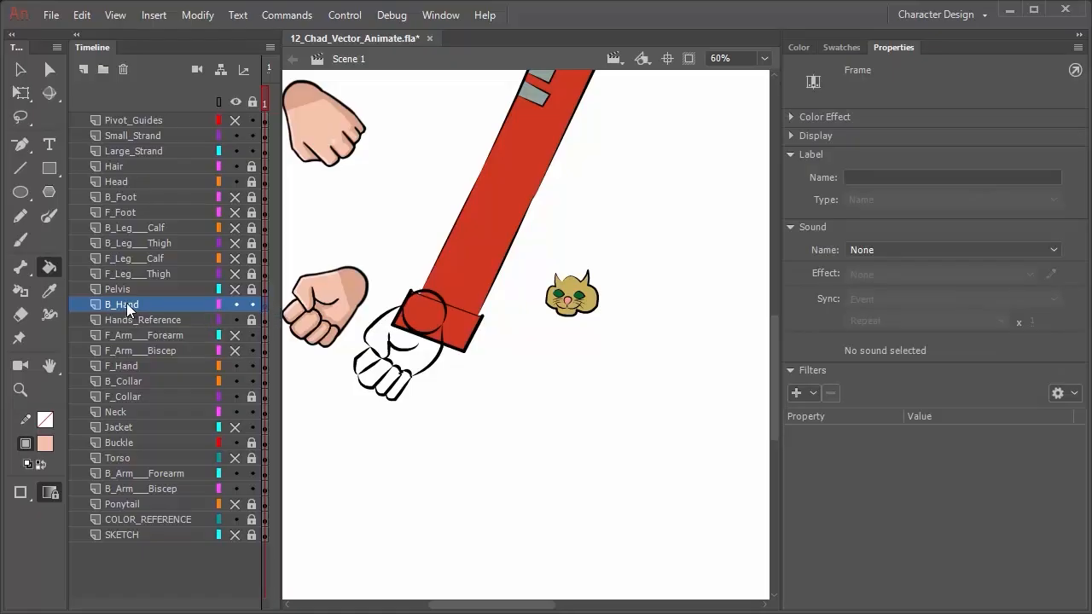
key(v)
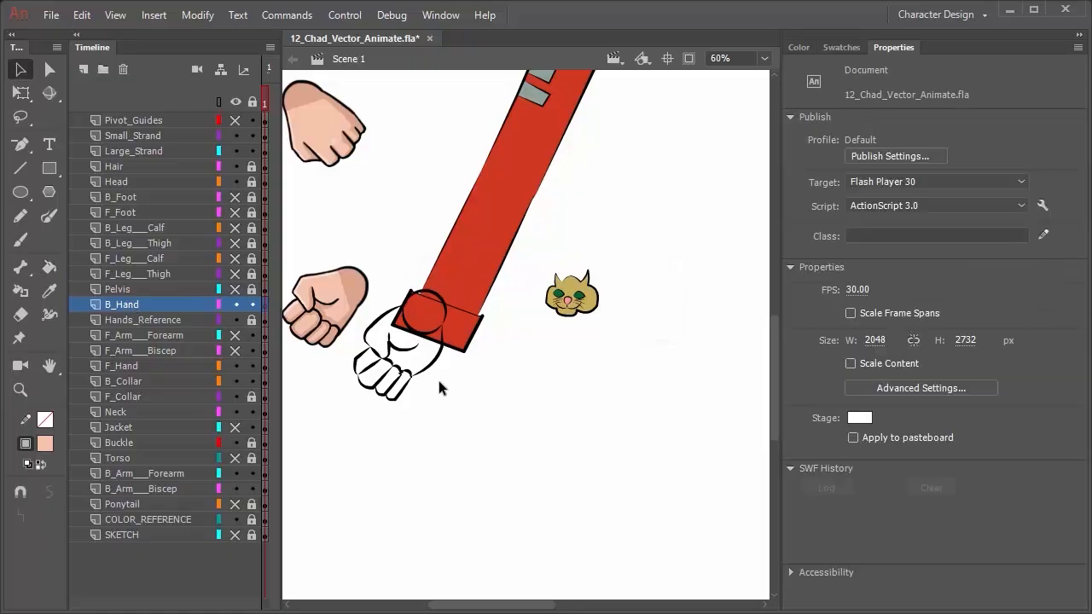
click(429, 371)
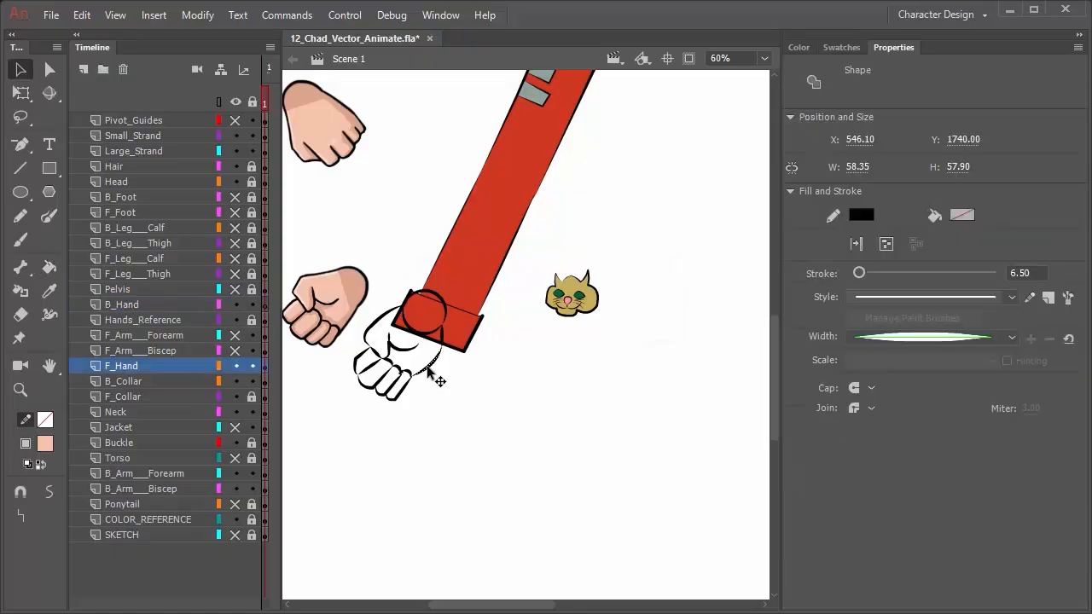
click(165, 370)
drag(662, 352, 678, 329)
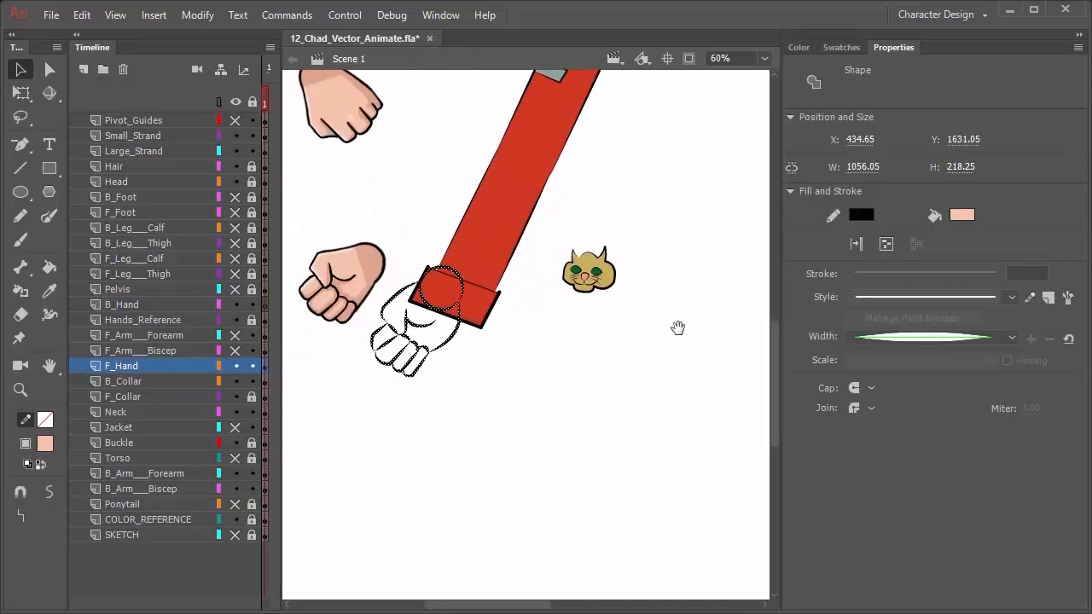
click(495, 394)
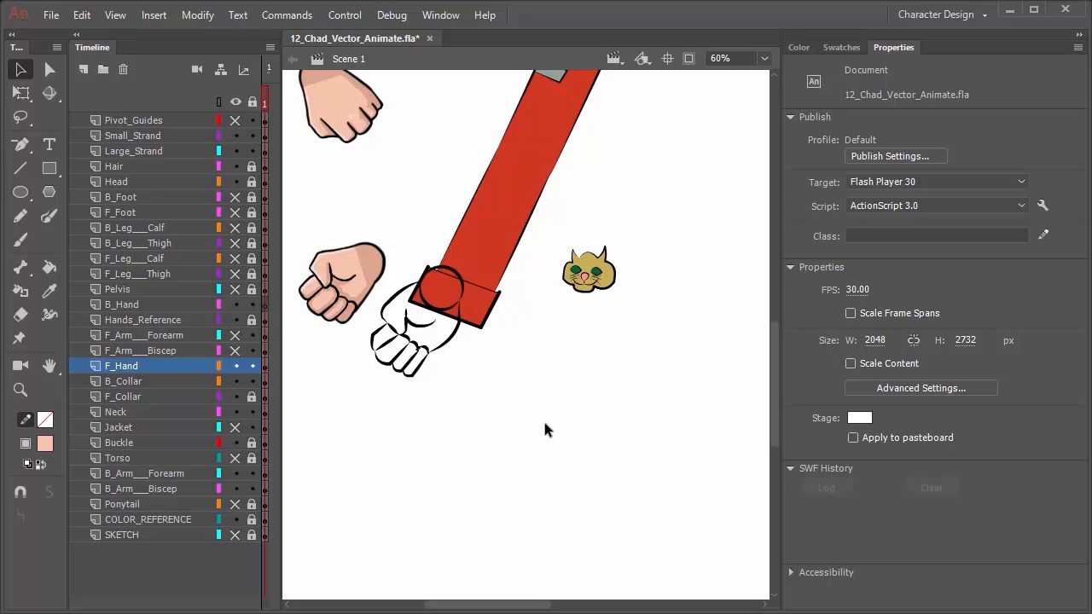
Lock the F_Arm___Forearm, F_Arm___Biscep, B_Arm___Forearm and B_Arm___Biscep layers
drag(549, 431, 356, 230)
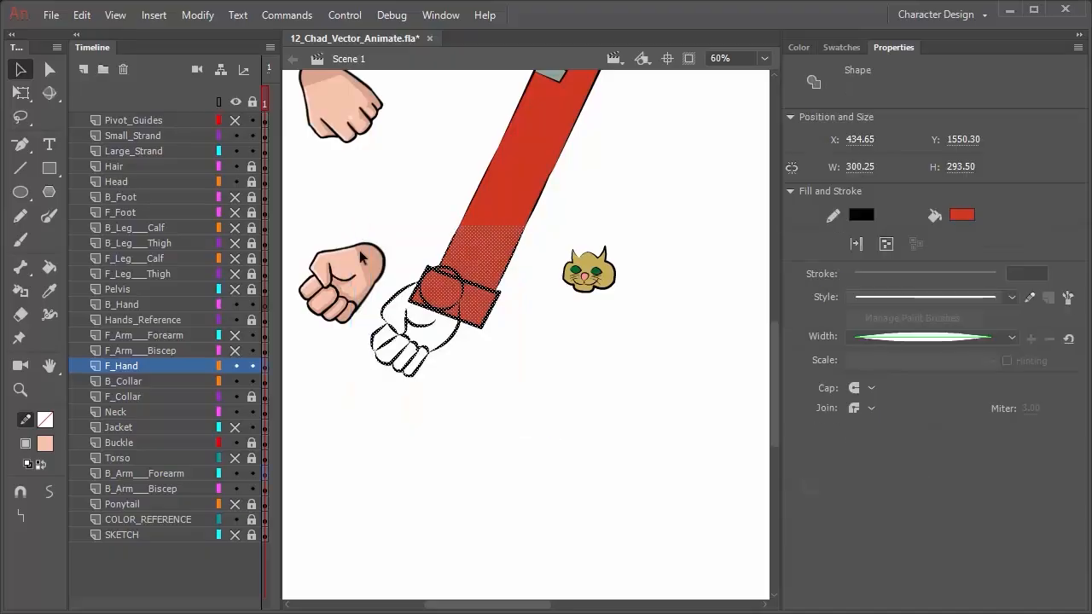
click(459, 441)
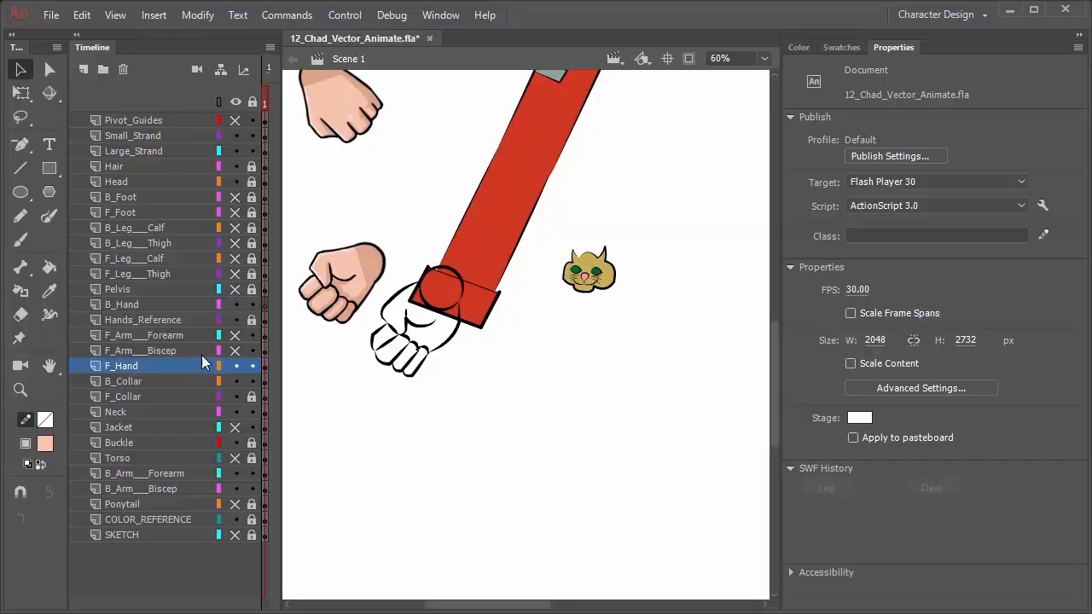
click(250, 337)
click(249, 352)
click(251, 473)
click(251, 489)
Move the back hand's outlines from the F_Hand layer to the B_Hand layer, keeping their position
drag(570, 455, 361, 239)
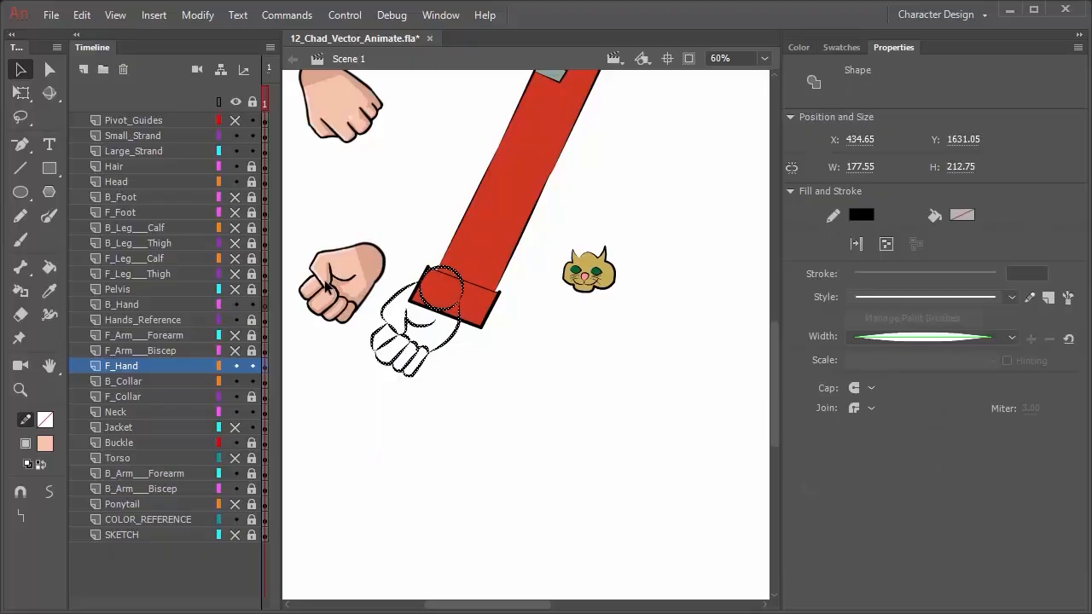
key(Delete)
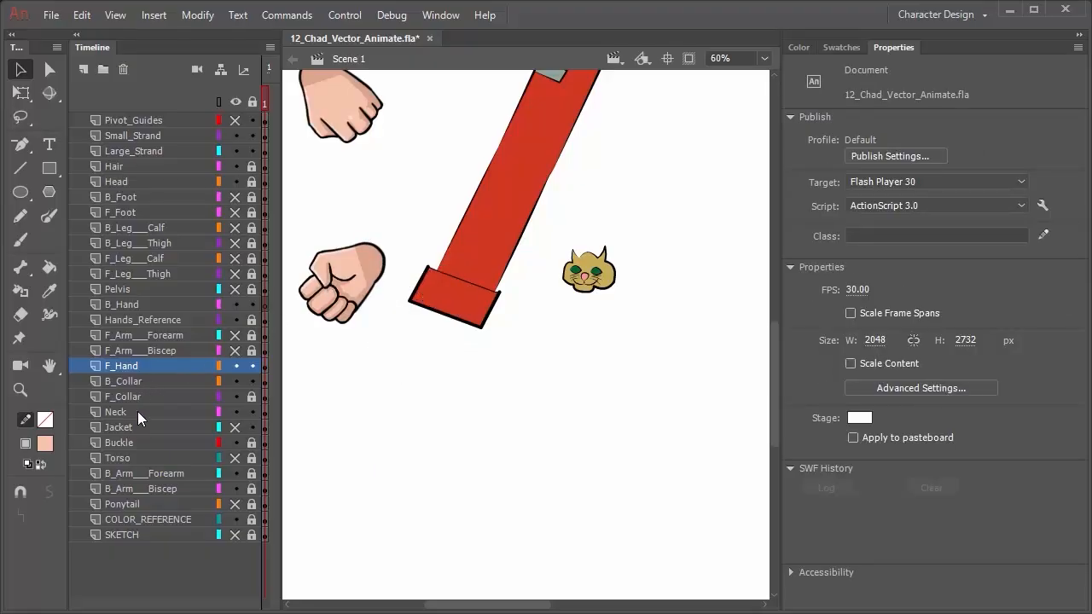
click(128, 306)
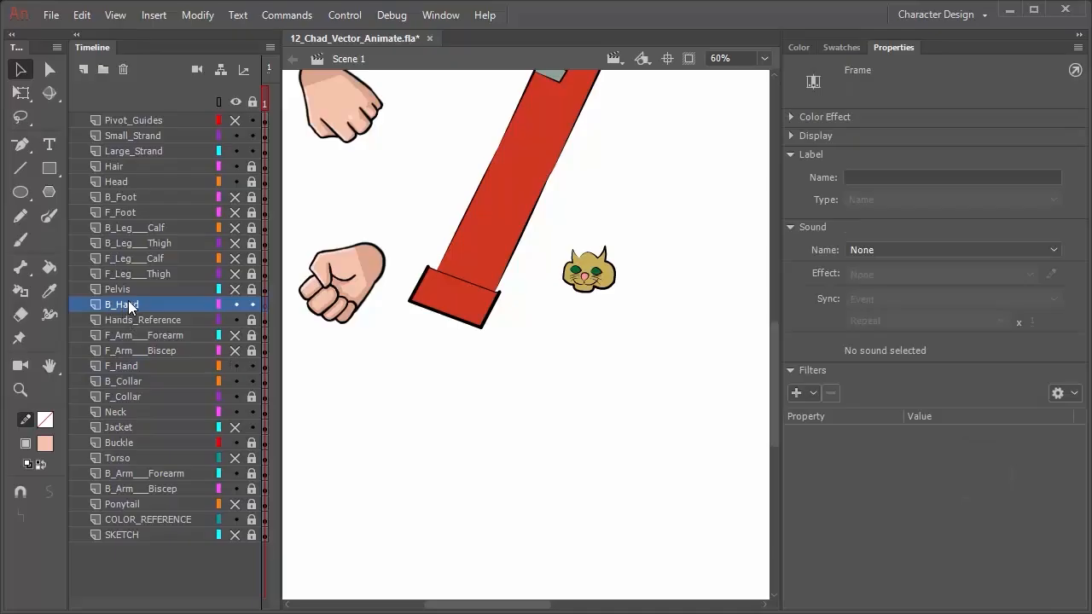
key(ctrl+shift+v)
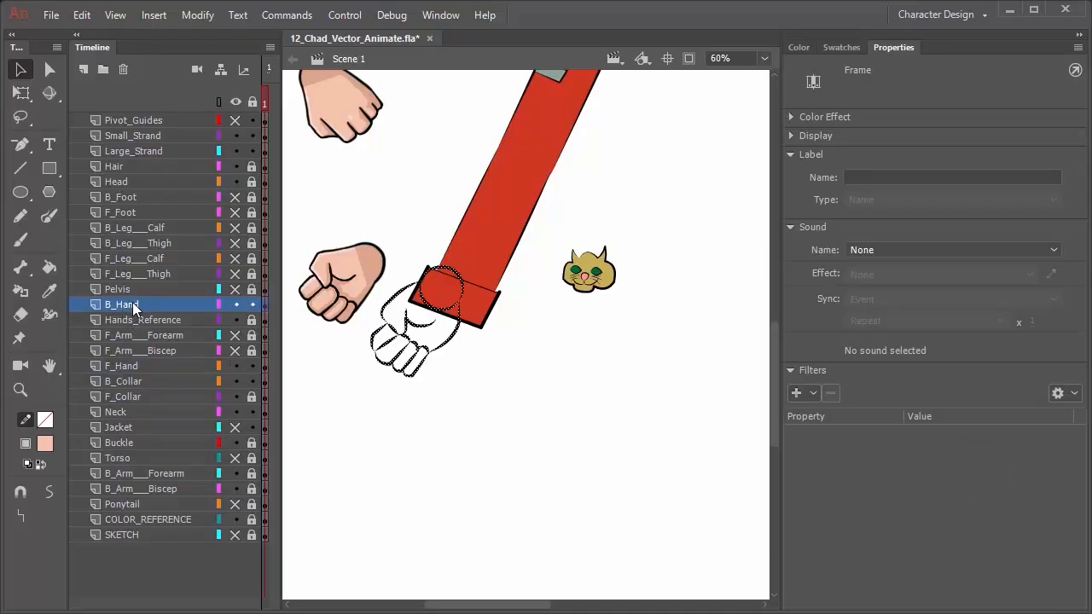
click(326, 445)
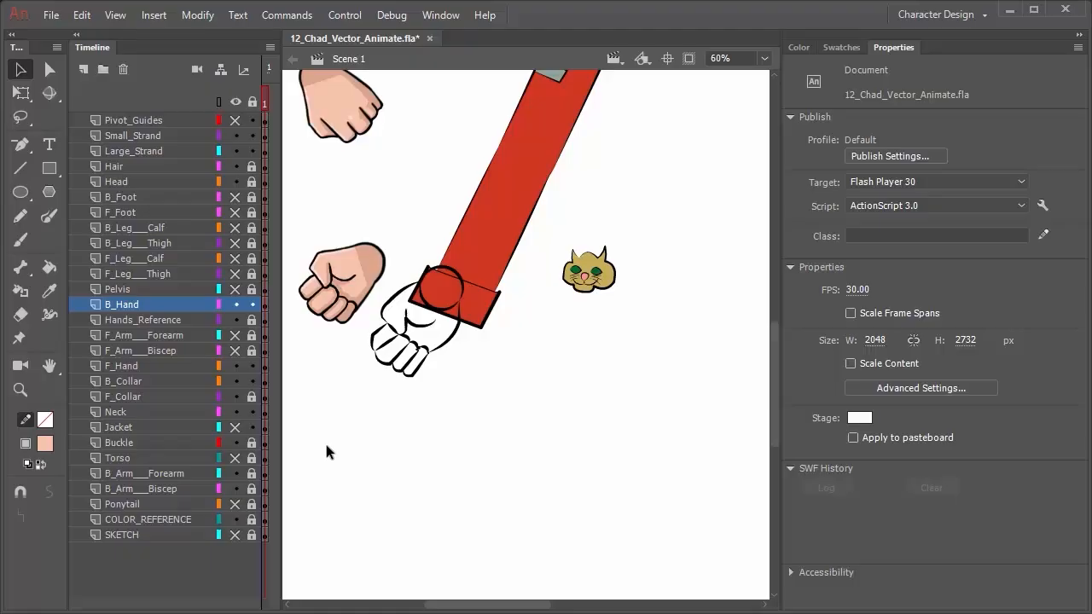
Fill the back hand's wrist circle with the sampled skin colour on the B_Hand layer
click(48, 270)
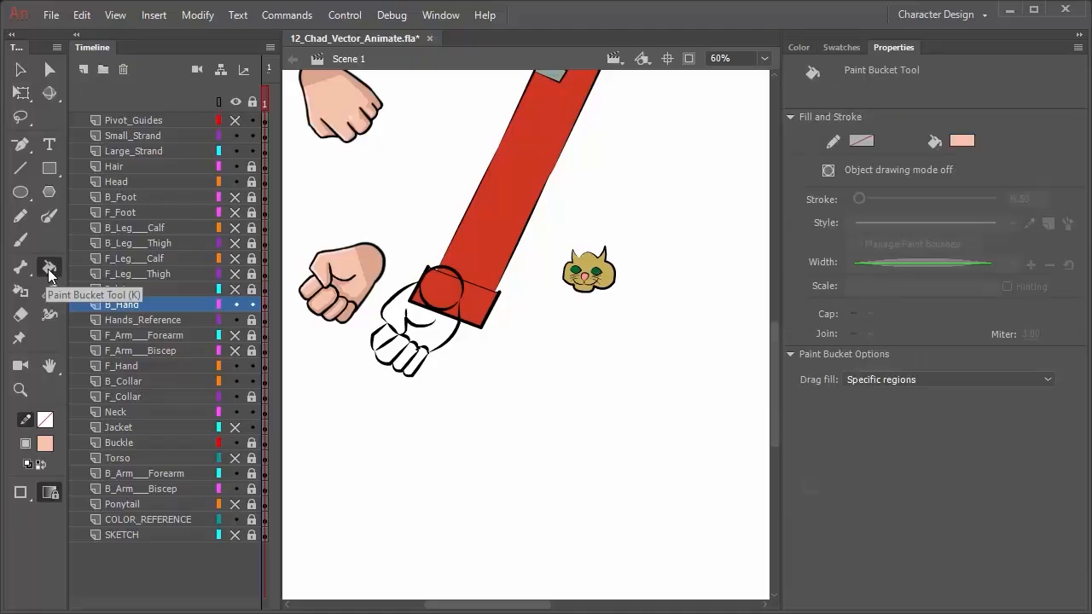
click(267, 314)
click(267, 311)
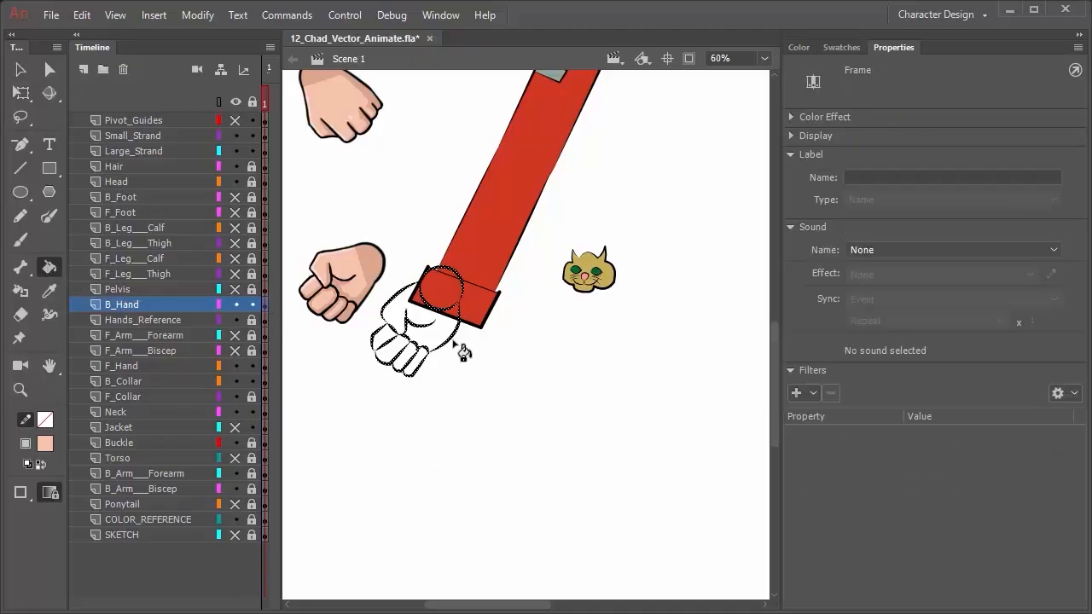
key(v)
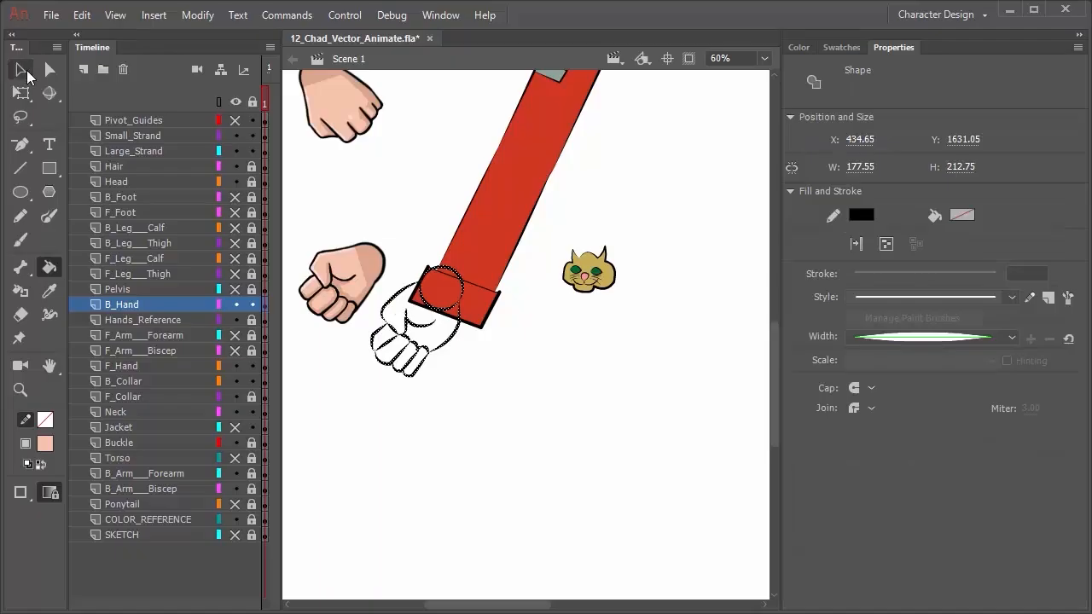
click(556, 473)
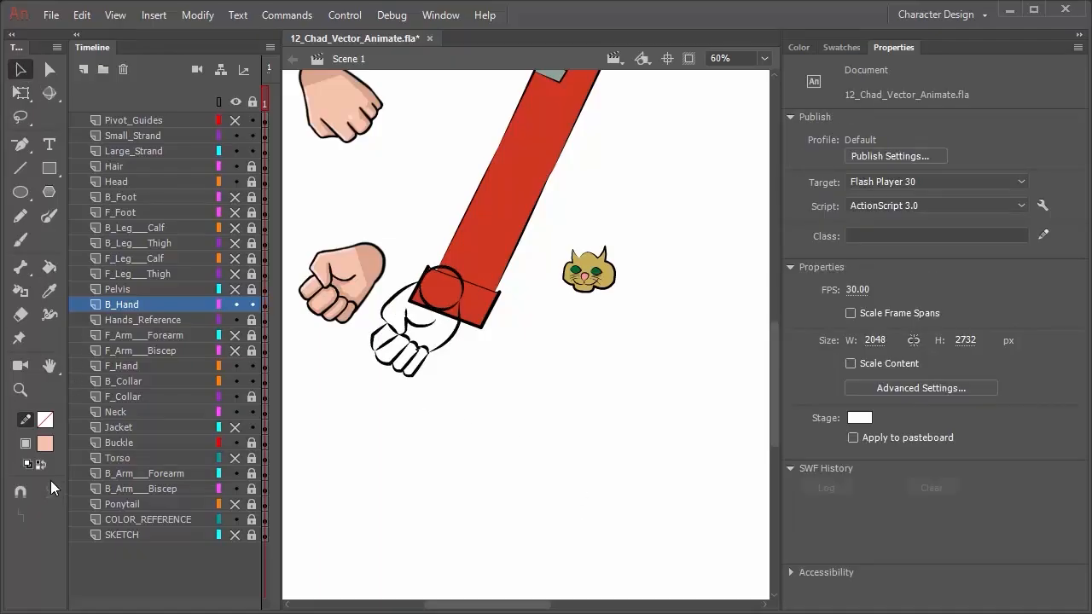
click(49, 266)
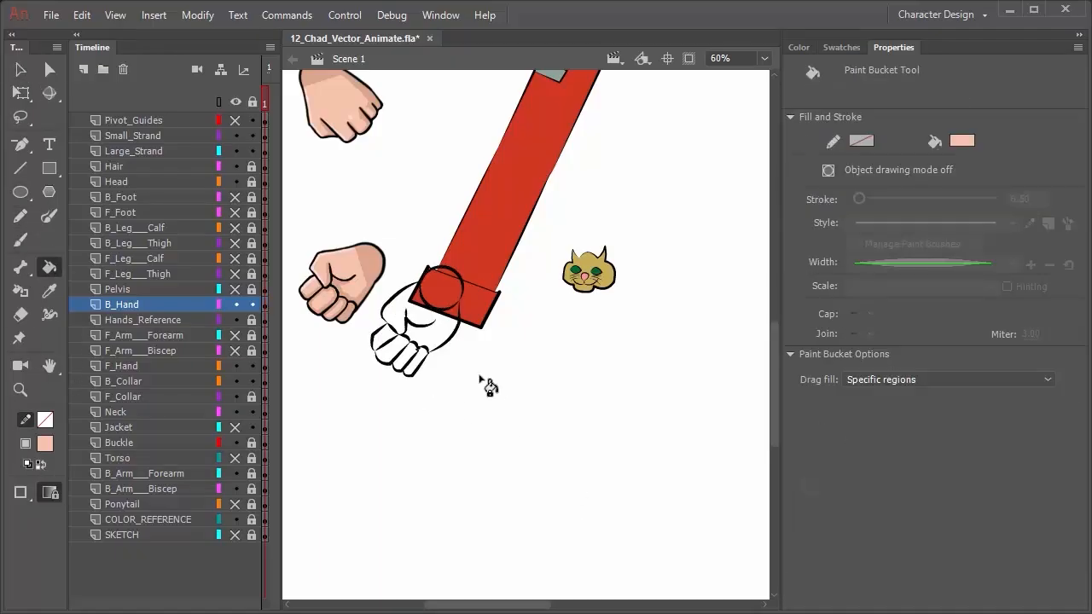
click(457, 288)
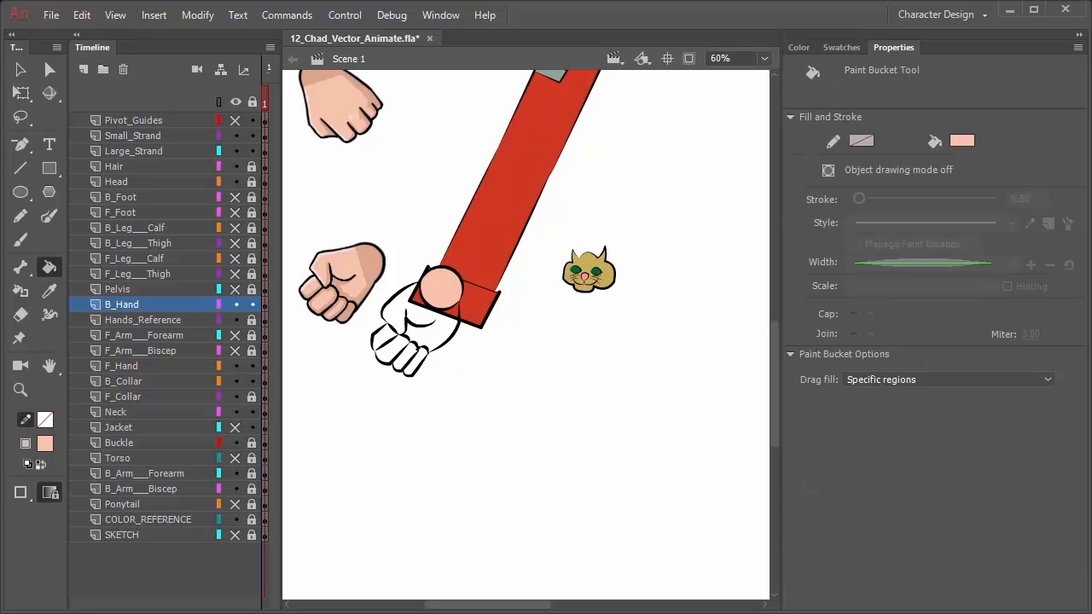
Set the Paint Bucket to Close Large Gaps and fill the back hand's palm, thumb and fingers with the skin colour
click(50, 494)
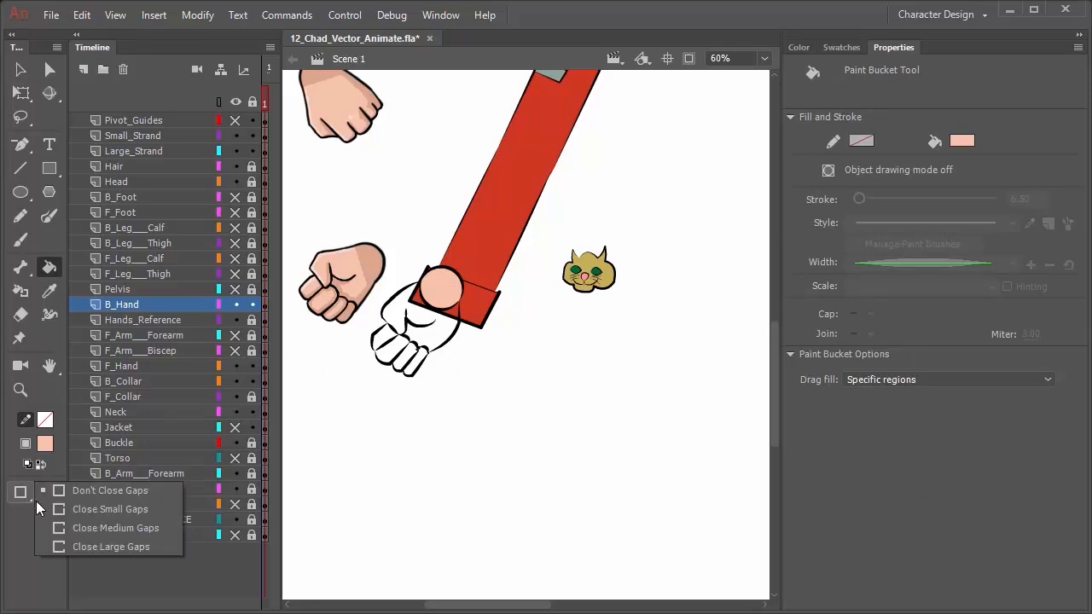
click(75, 551)
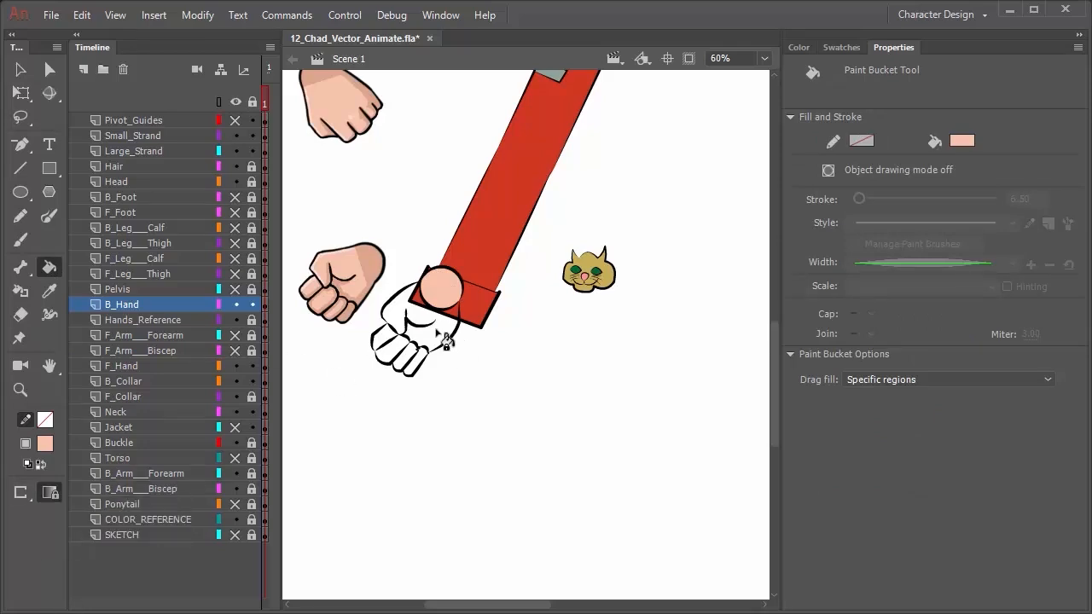
click(450, 345)
click(382, 345)
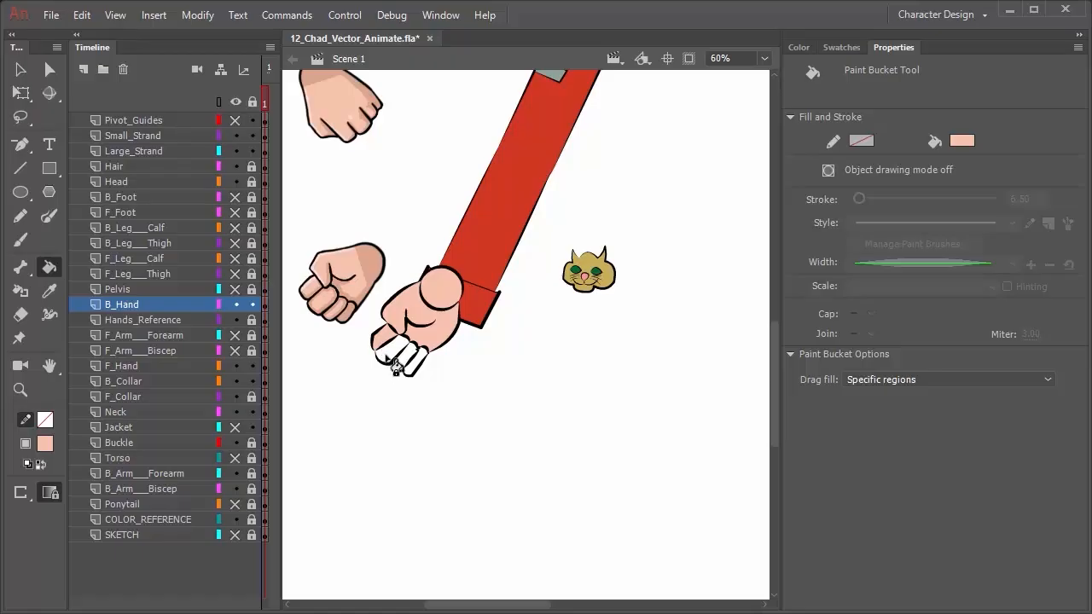
click(390, 358)
click(408, 368)
click(417, 375)
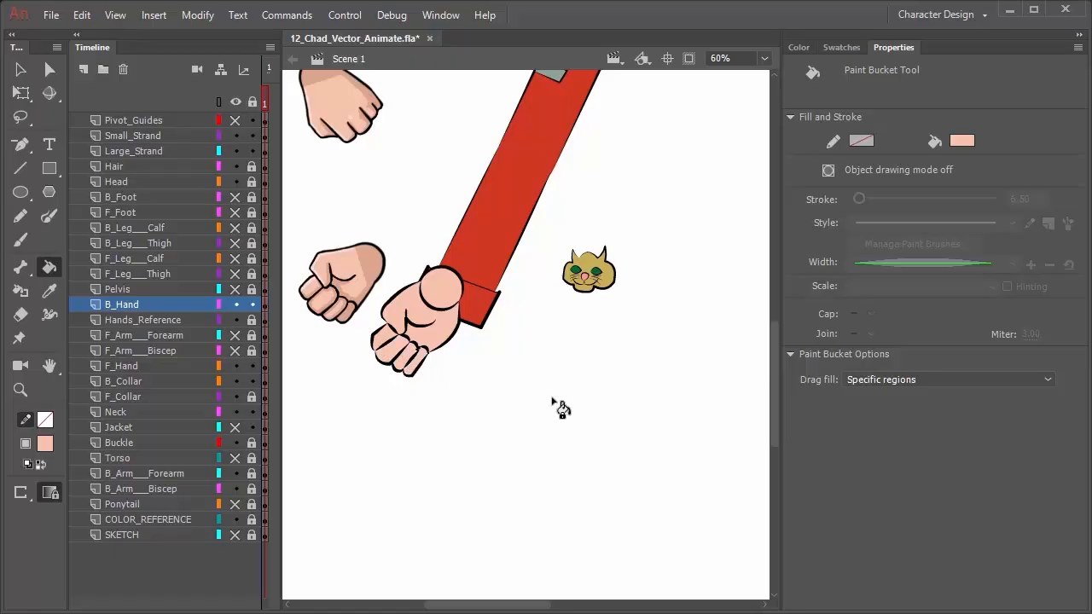
Shift all artwork on the B_Hand layer right and slightly down so the wrist circle sits over the sleeve cuff
click(127, 309)
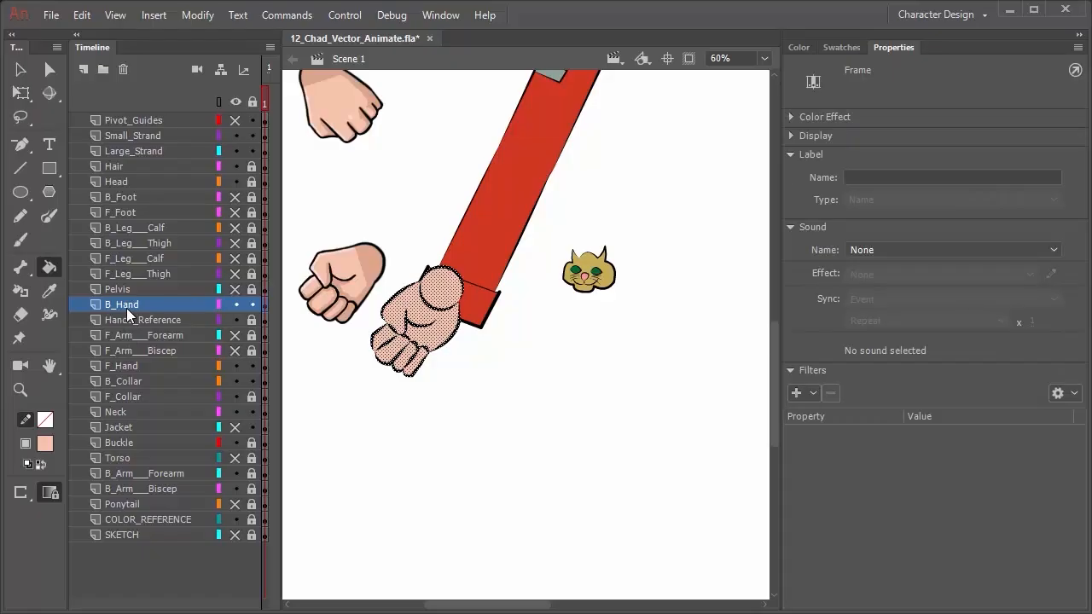
key(shift+Right)
key(shift+Right)
key(shift+Right)
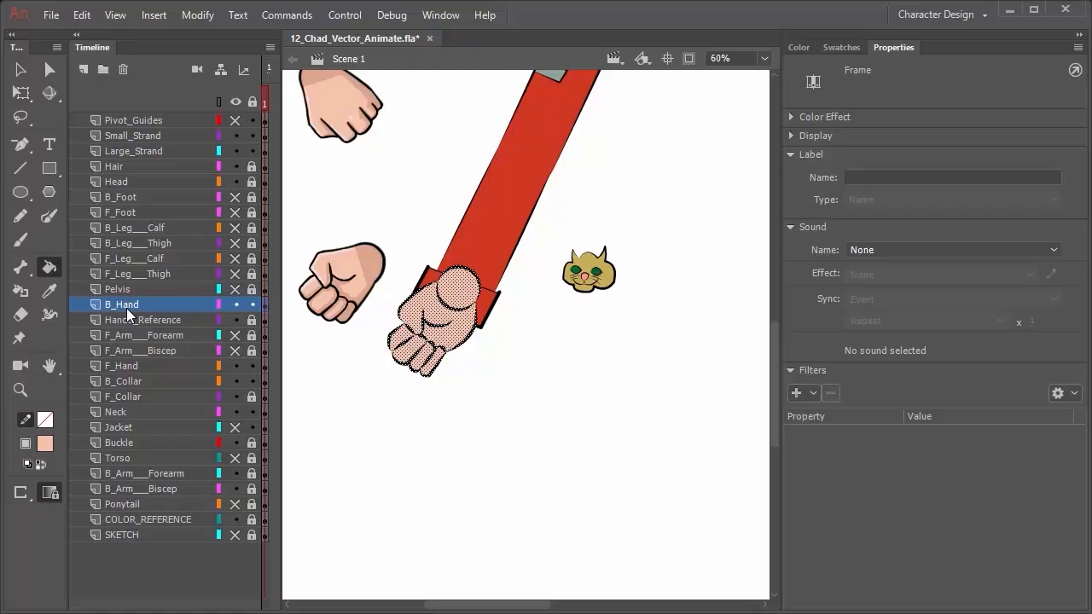
key(Down)
key(Down)
key(Down)
key(Down)
key(Down)
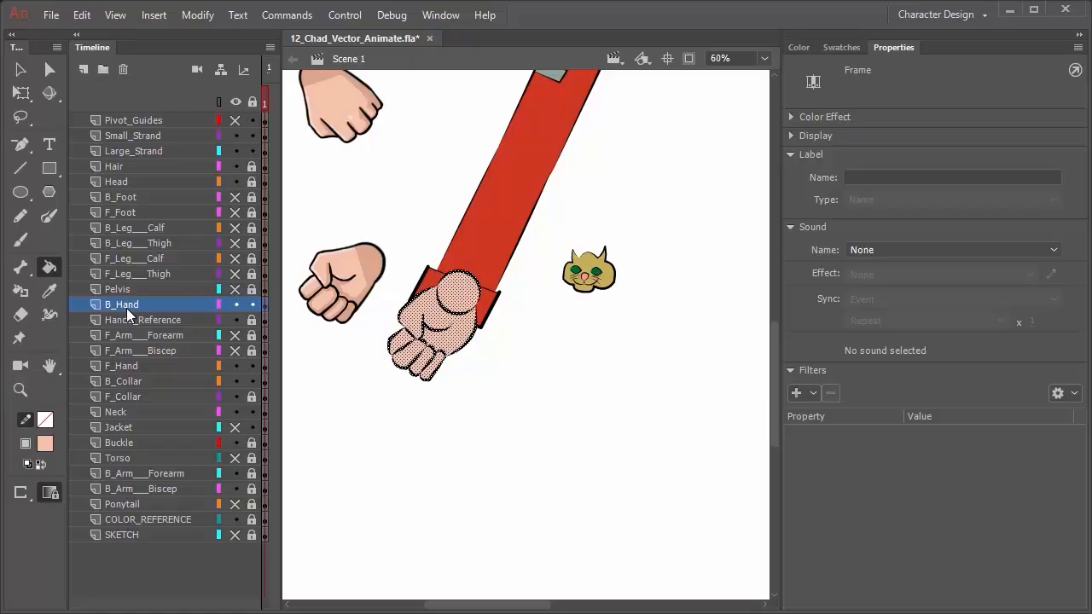
key(Up)
key(Up)
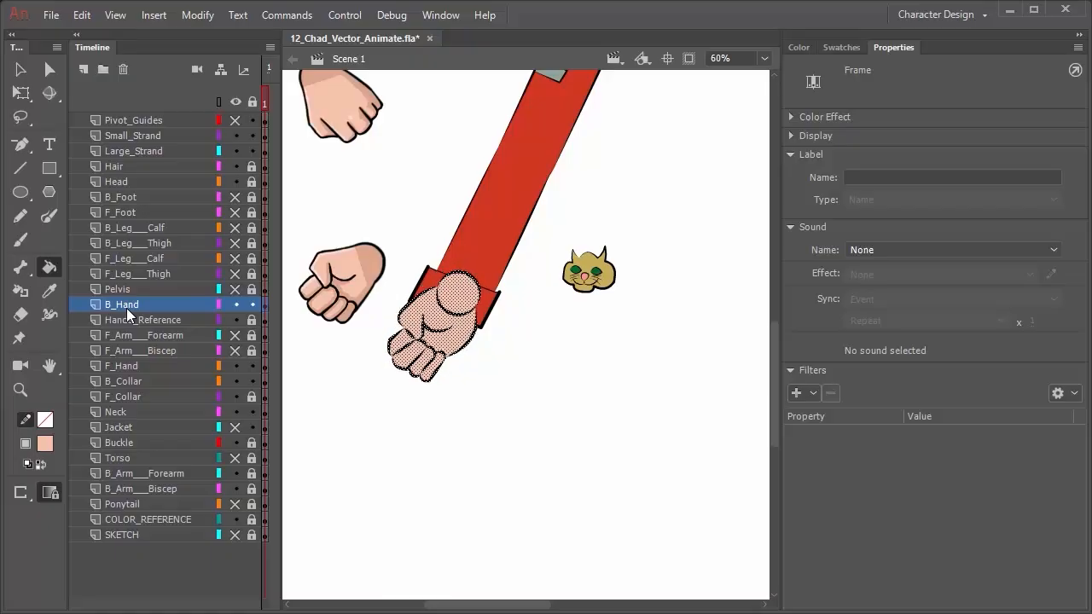
Nudge the back hand slightly down, centre its transformation point on the wrist circle and rotate the hand slightly counterclockwise
key(Down)
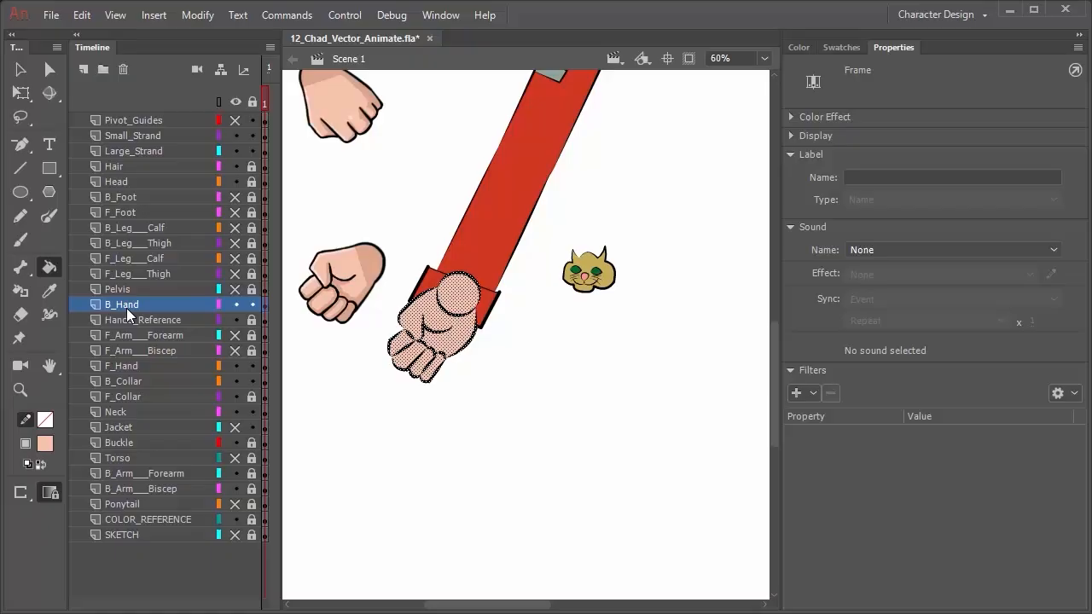
key(q)
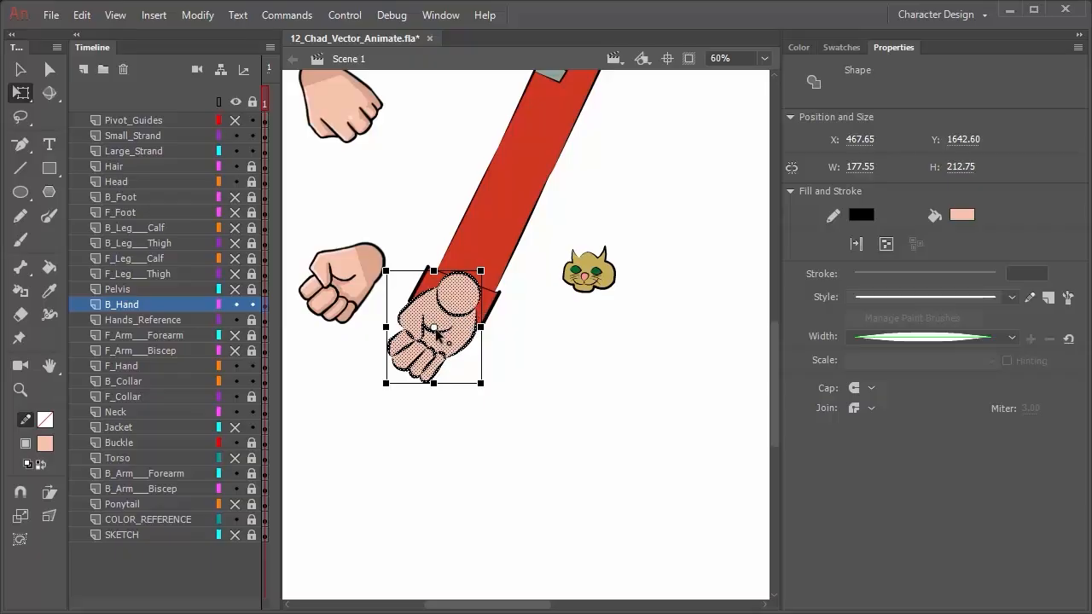
drag(434, 328, 459, 296)
drag(517, 398, 524, 459)
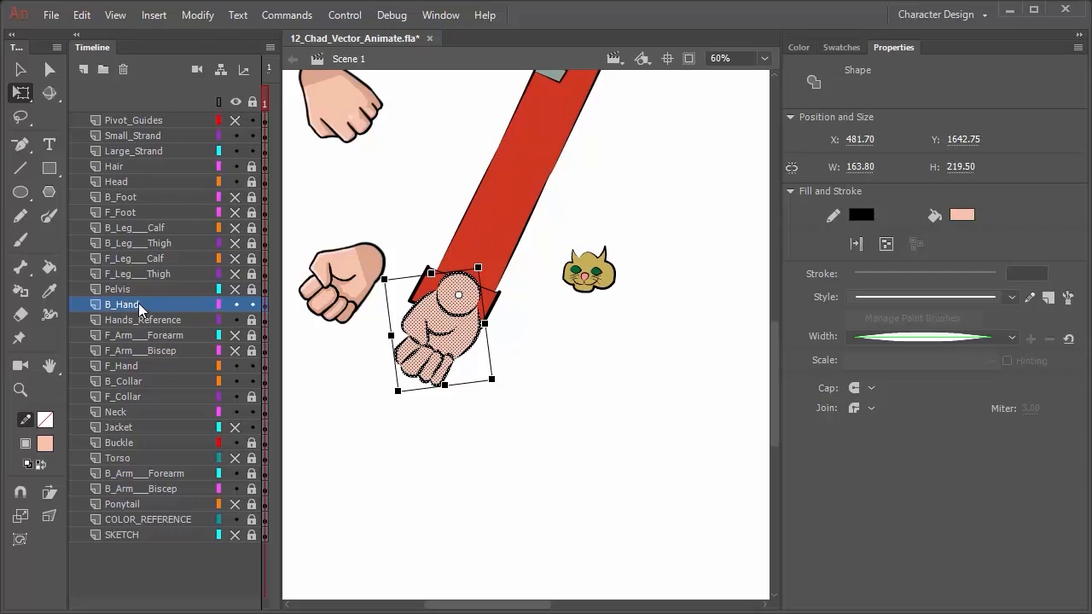
Move the B_Hand layer directly below B_Arm___Biscep so the hand sits behind the sleeve cuff
drag(140, 304, 145, 496)
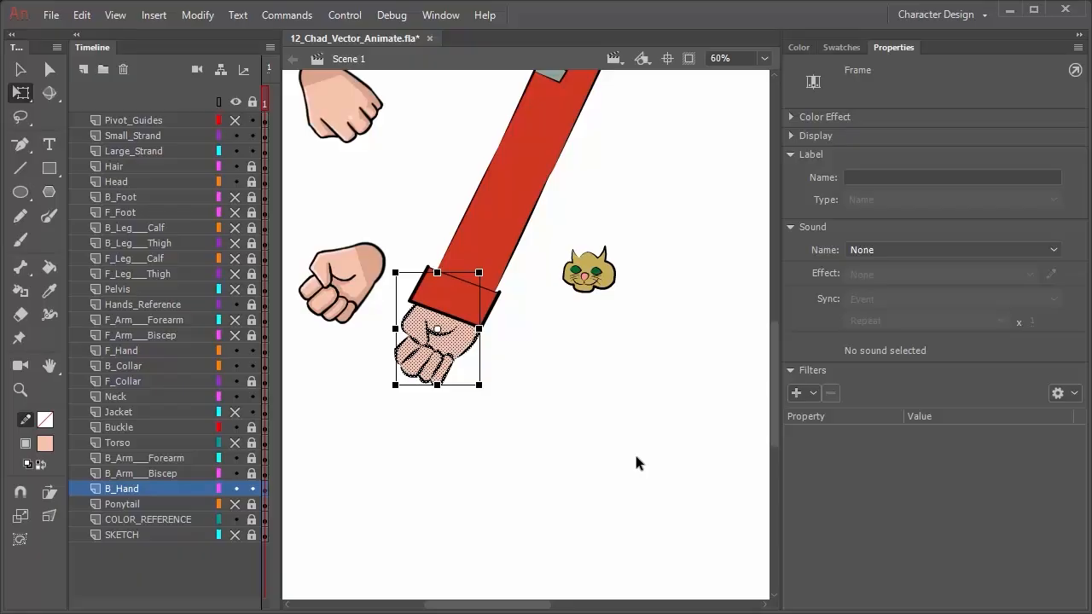
scroll(635, 459, down, 3)
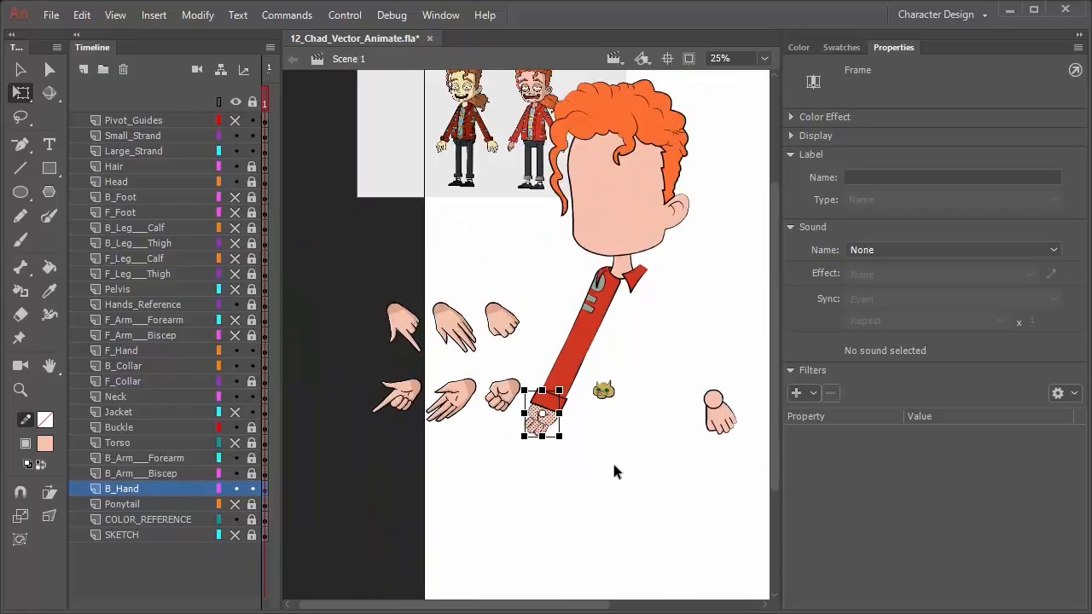
scroll(614, 471, up, 2)
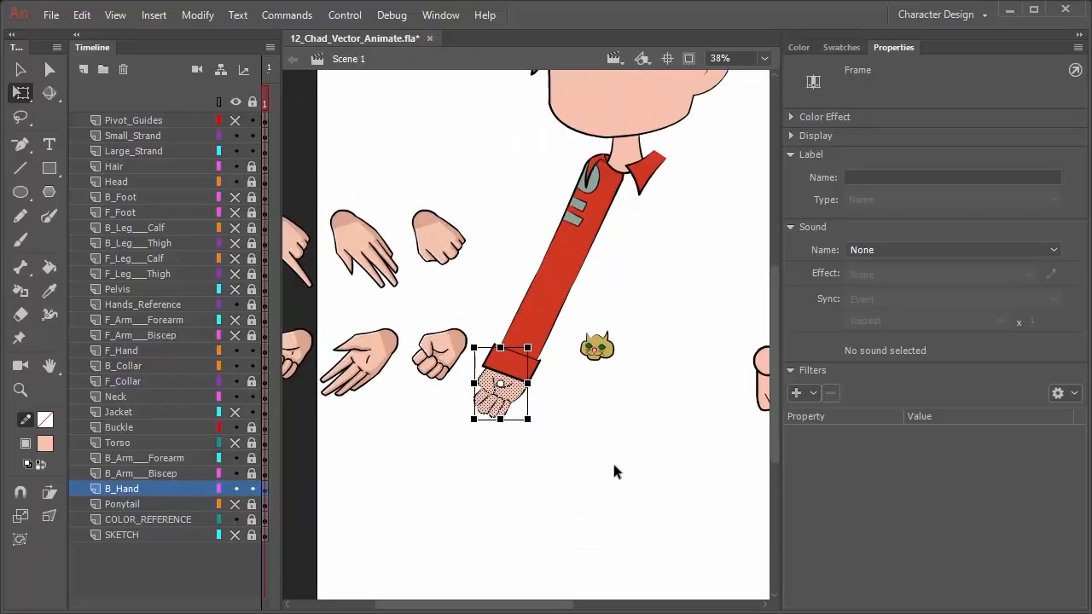
Show the F_Arm___Biscep, F_Arm___Forearm, Jacket and Torso layers
click(236, 335)
click(235, 320)
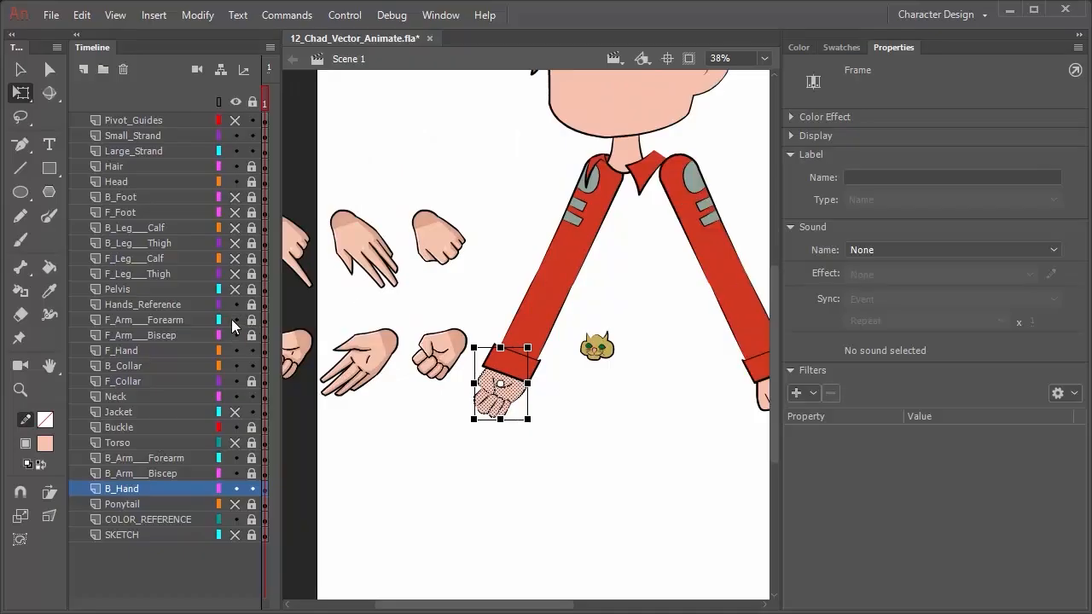
click(236, 412)
click(234, 443)
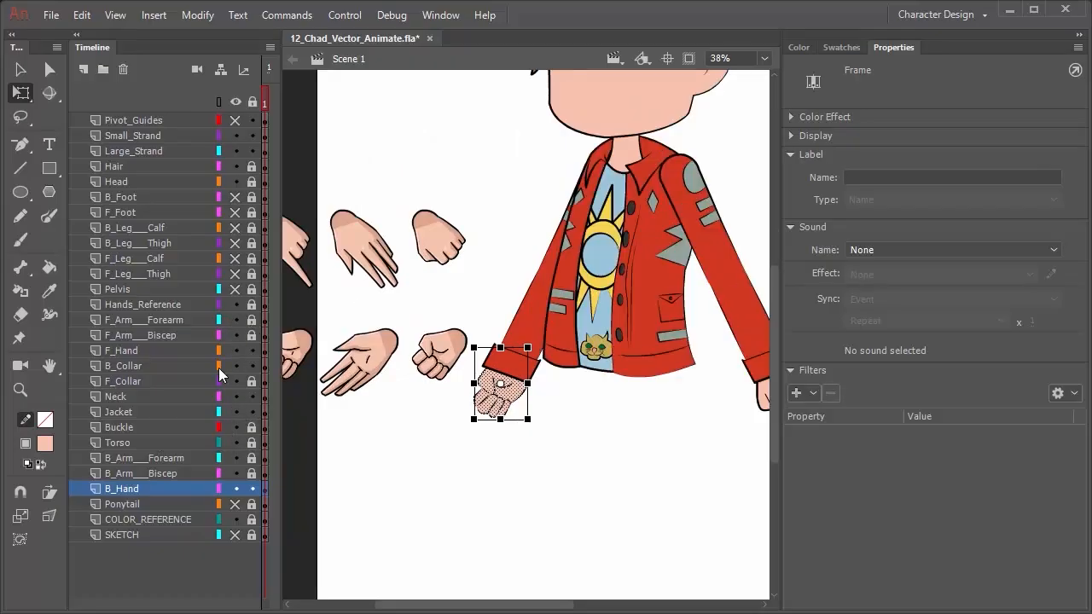
Move the Hands_Reference layer to the top of the layer stack
click(164, 309)
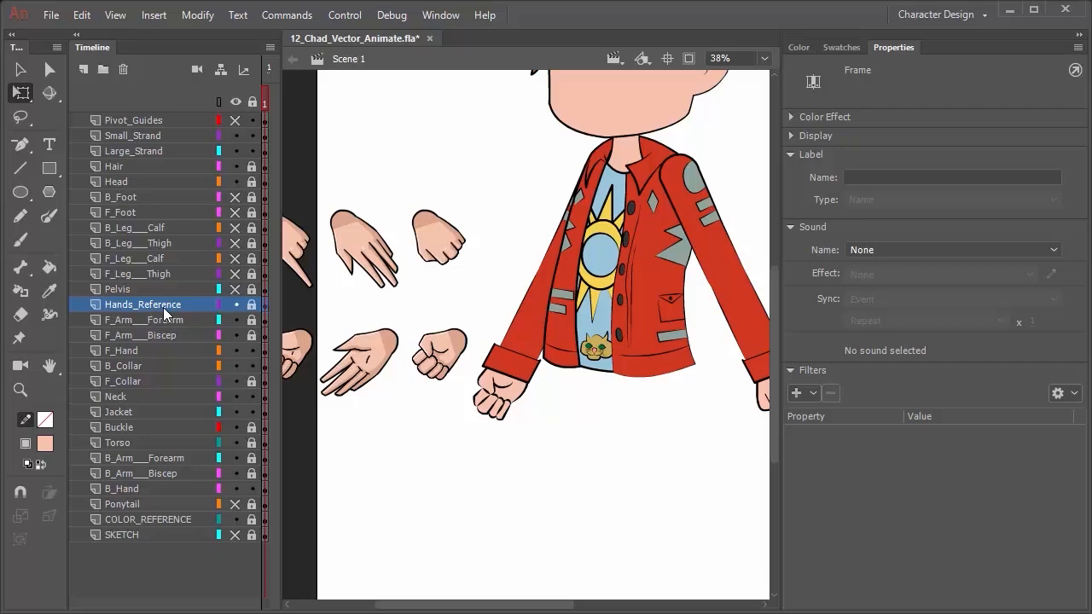
drag(160, 312, 178, 116)
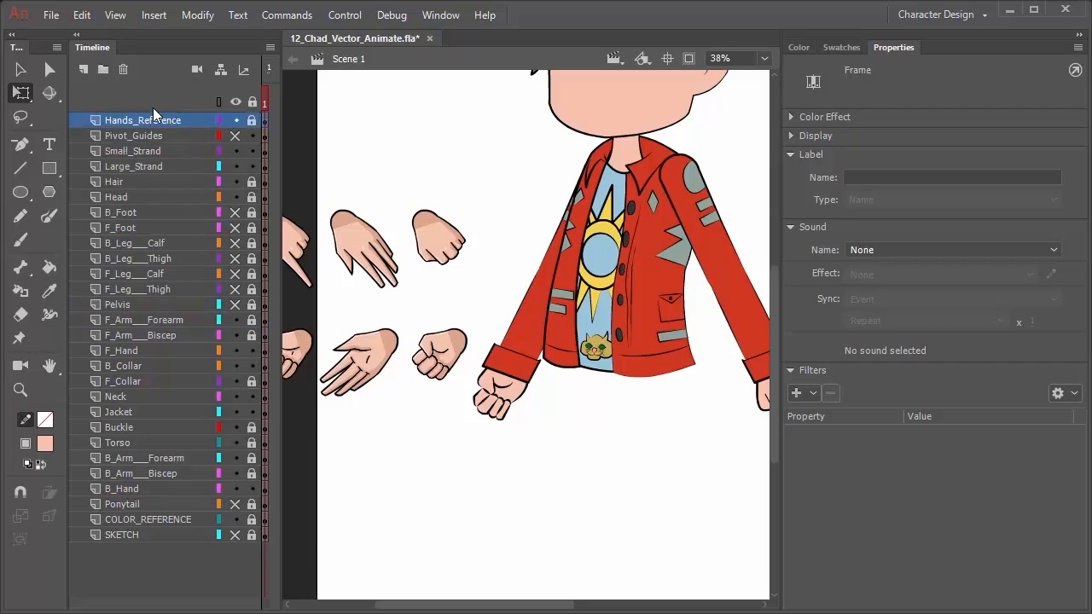
click(132, 321)
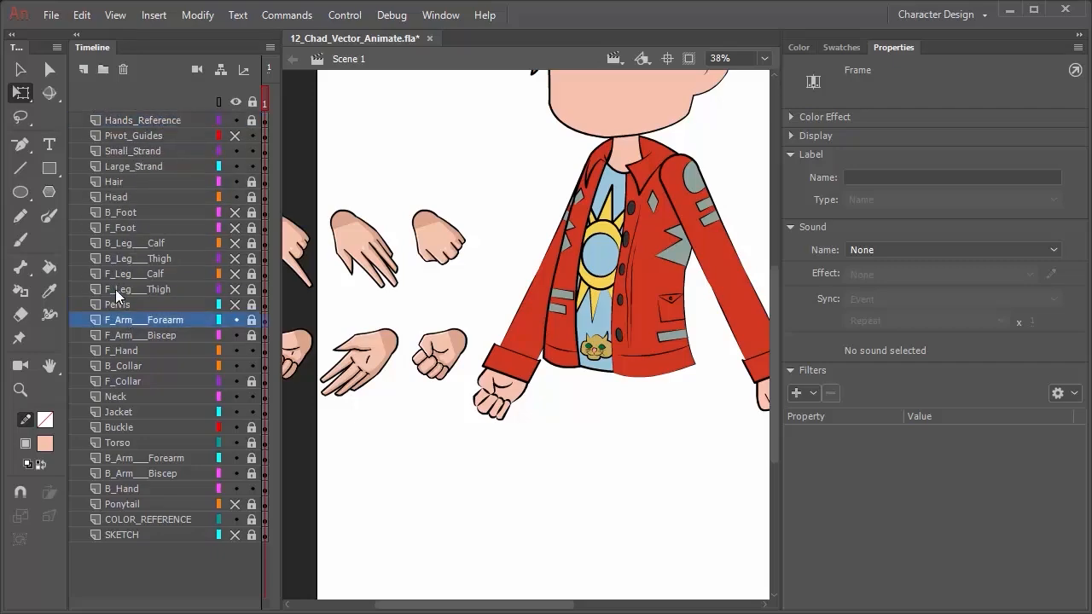
Sample the dark grey trouser colour from the coloured reference character as the fill colour
click(119, 305)
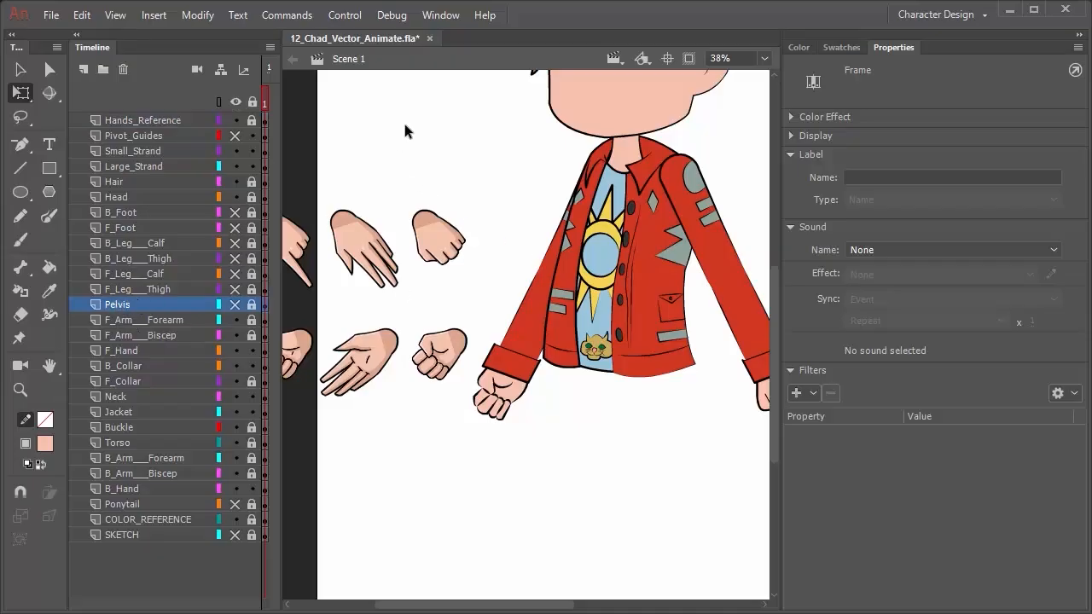
scroll(402, 310, up, 5)
click(406, 366)
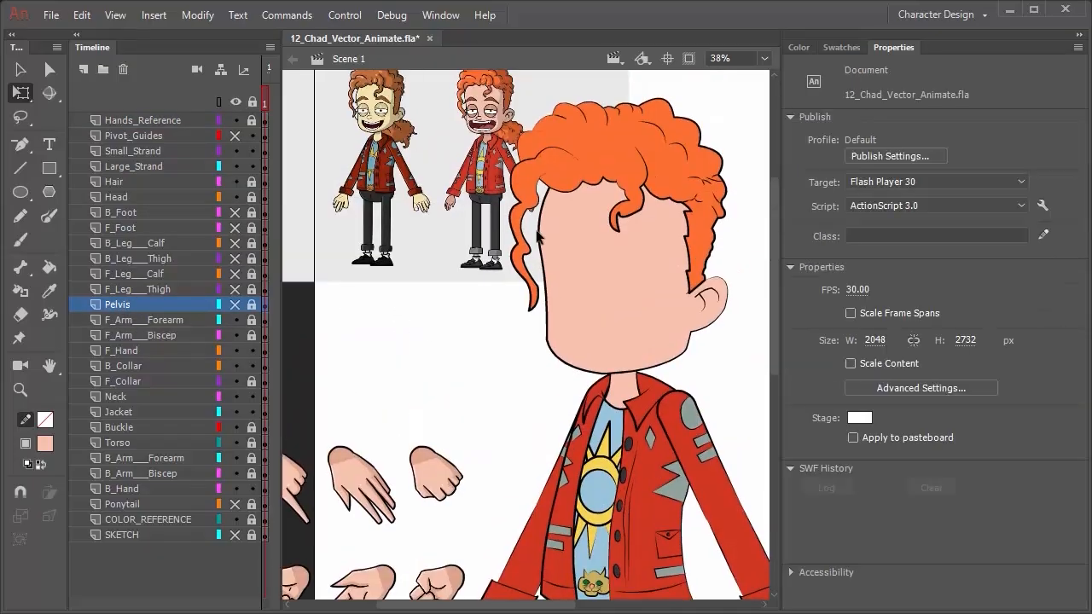
scroll(491, 203, up, 1)
scroll(491, 202, up, 4)
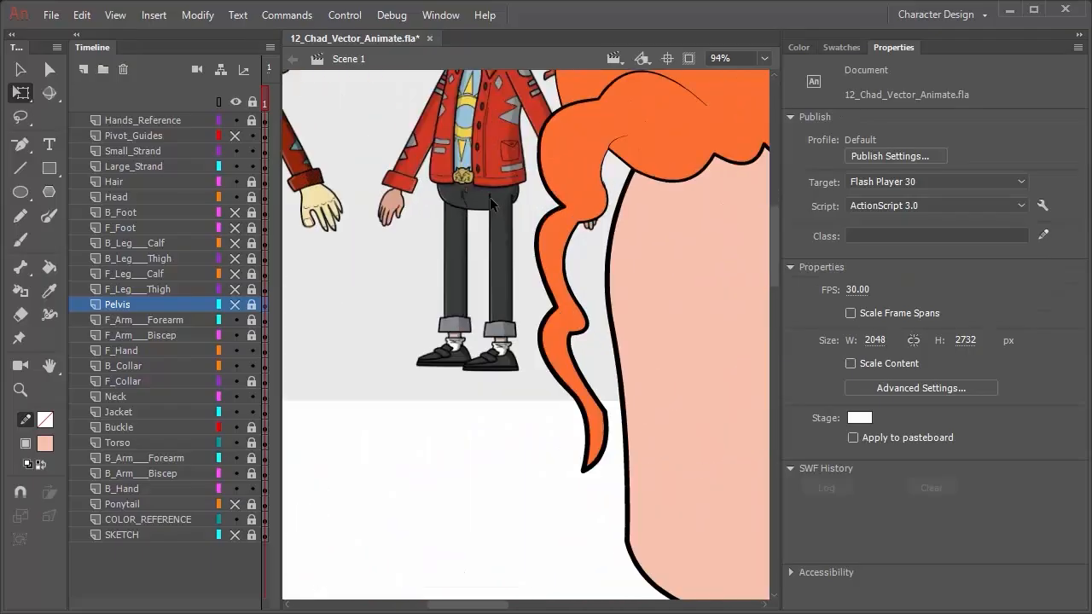
key(k)
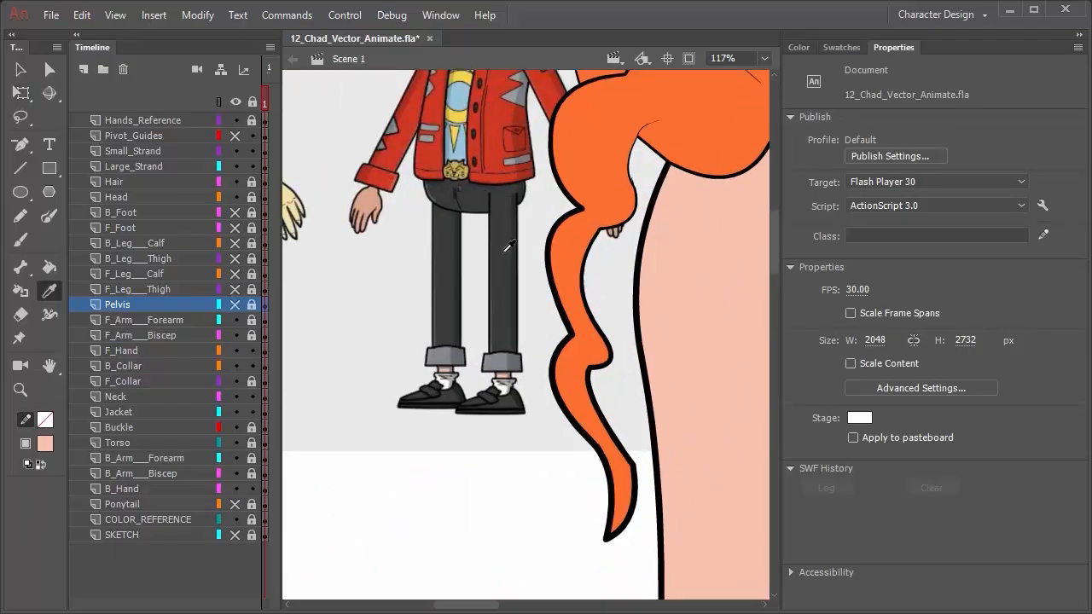
scroll(597, 354, down, 1)
scroll(599, 354, down, 4)
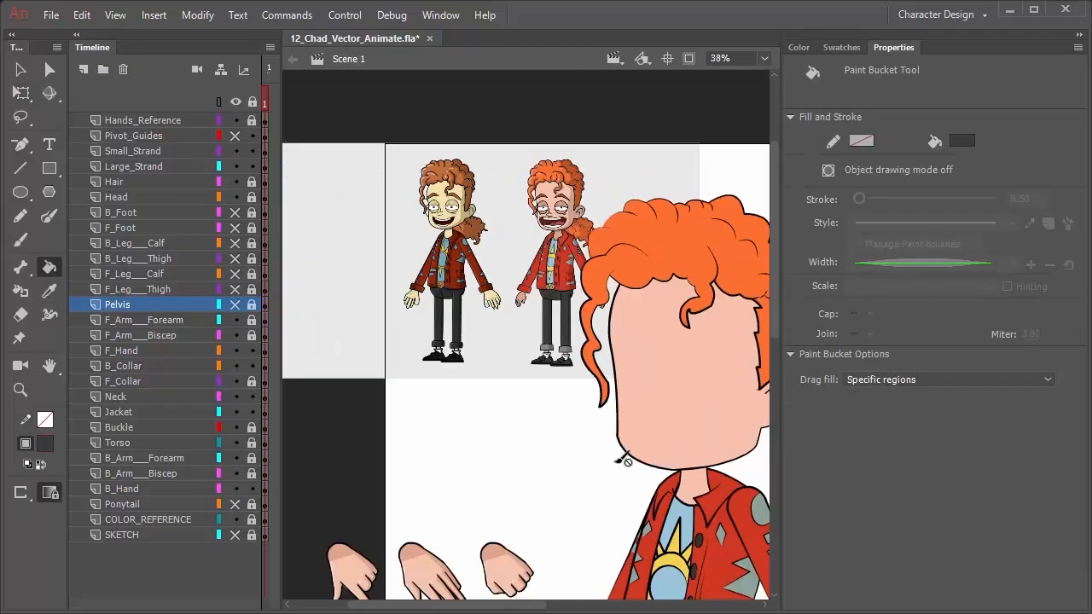
drag(628, 514, 440, 179)
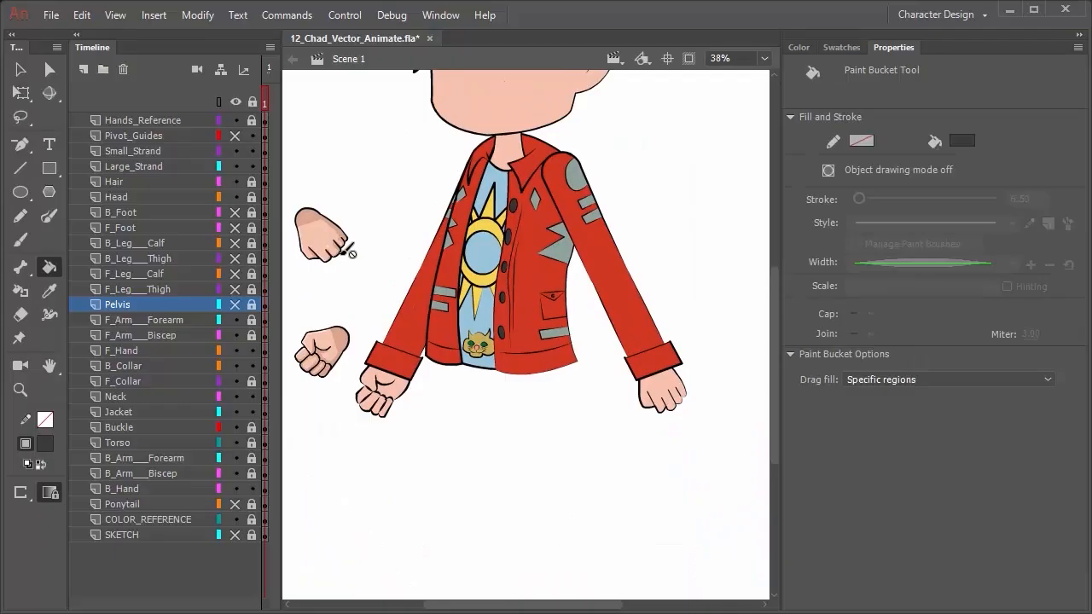
Unlock and show the Pelvis layer, fill the pelvis with the dark grey, and move the layer directly below Torso
click(251, 306)
click(236, 304)
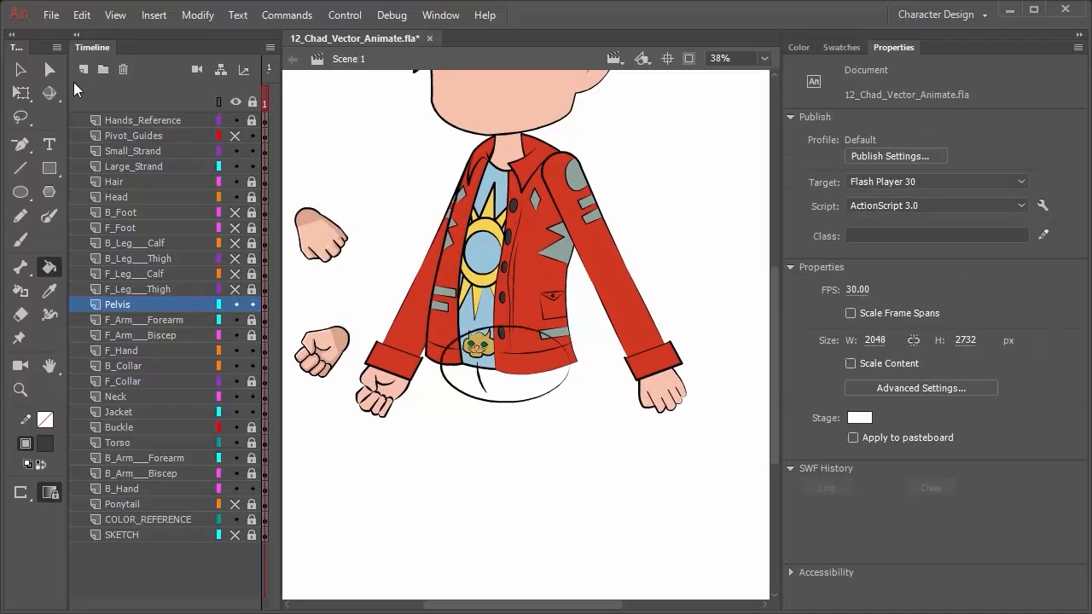
click(523, 394)
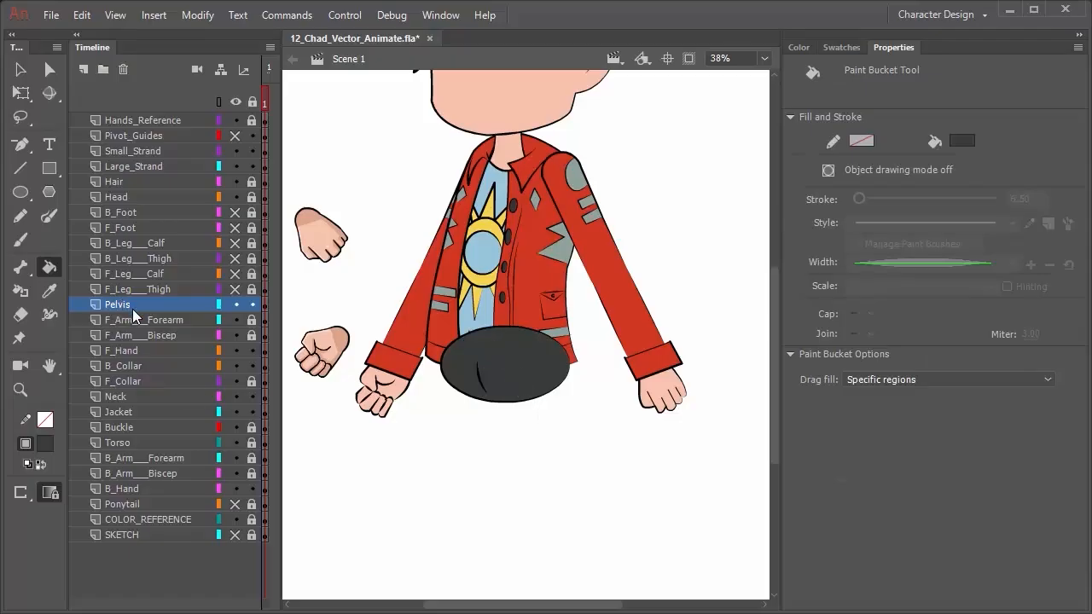
drag(134, 307, 142, 450)
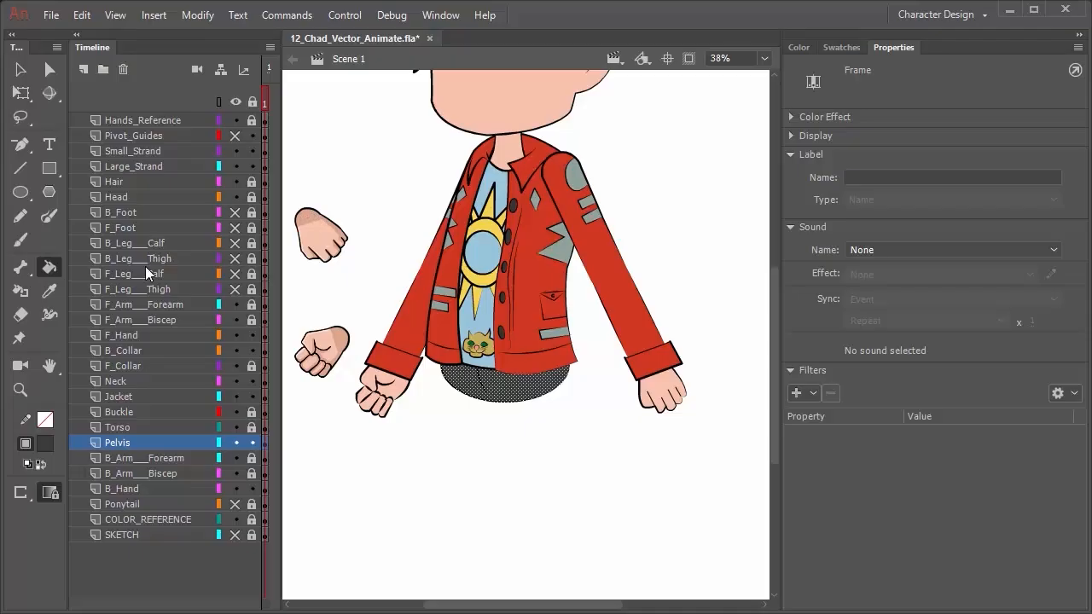
Show and unlock the F_Leg___Thigh layer and fill the front thigh with the dark grey trouser colour
click(235, 291)
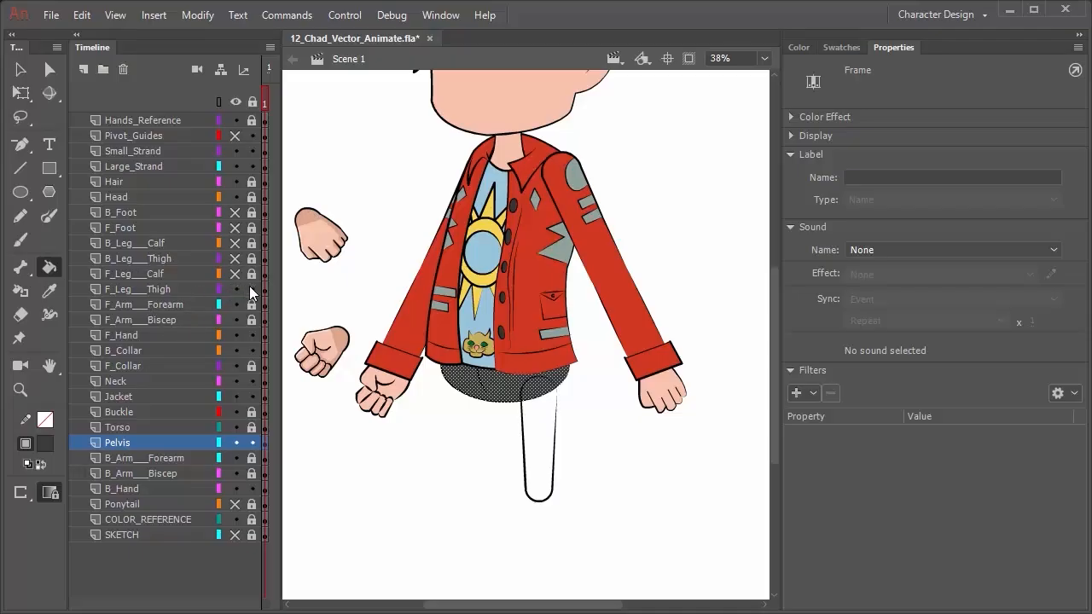
click(175, 292)
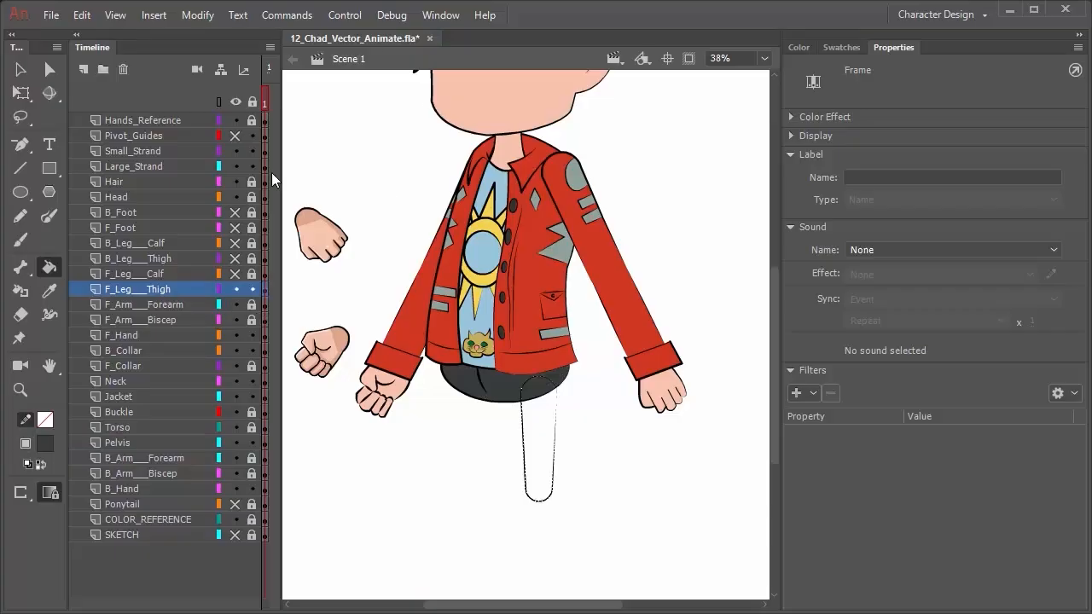
click(544, 438)
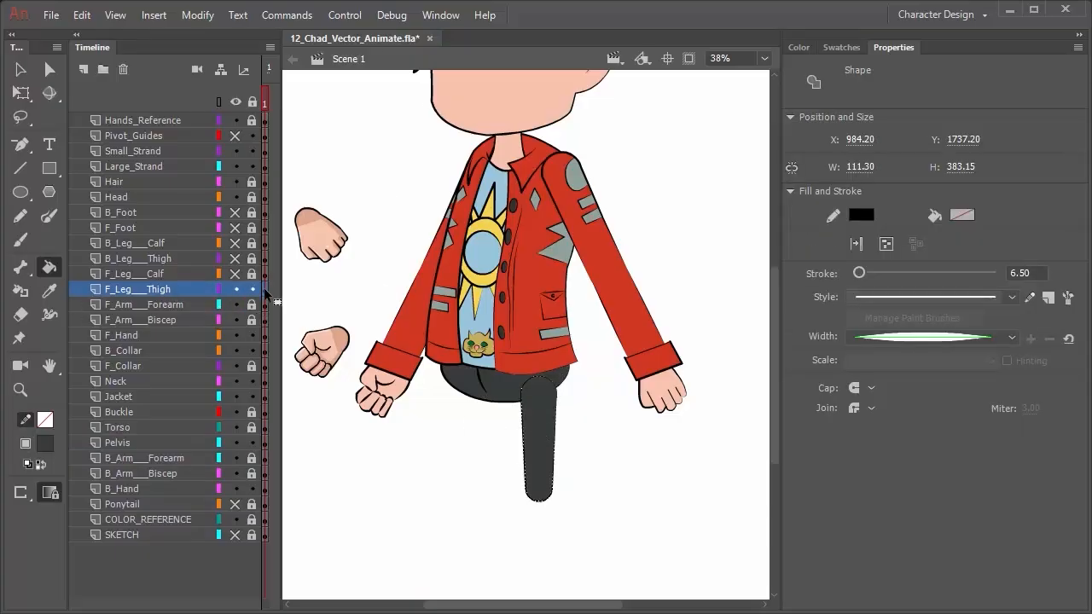
Show and unlock the F_Leg___Calf layer, fill the front calf above the cuff with the dark grey, and deselect the artwork
click(235, 274)
click(252, 274)
click(547, 524)
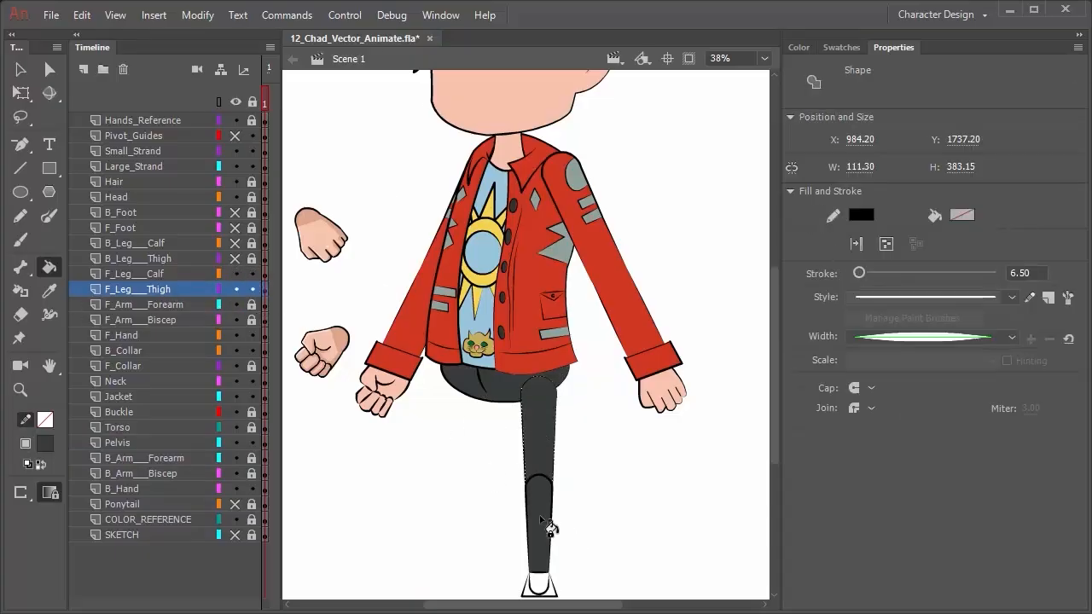
click(167, 280)
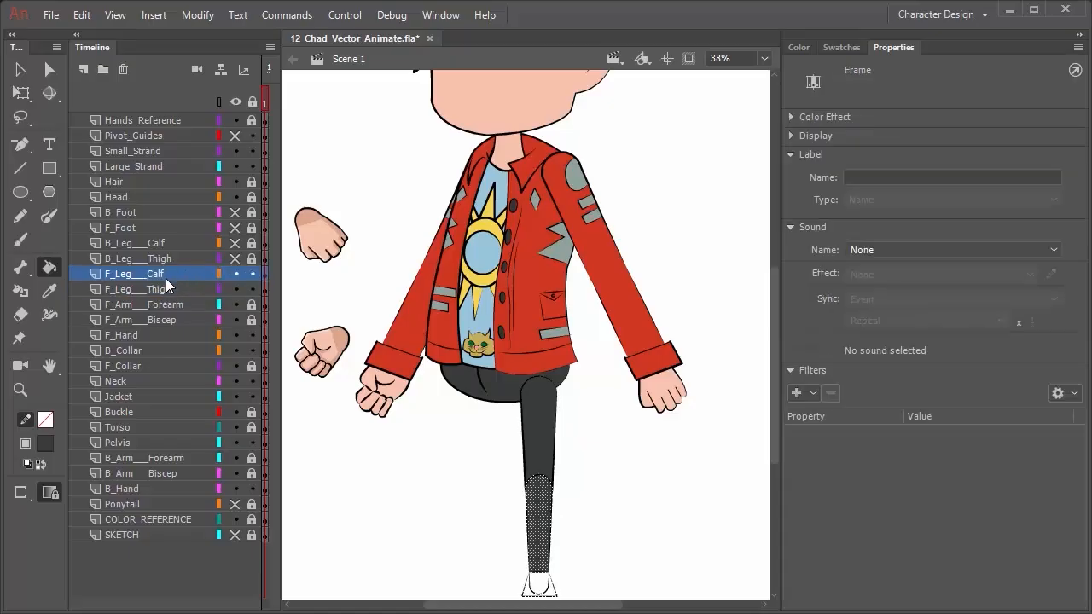
mouse_move(166, 279)
mouse_down()
mouse_move(174, 306)
mouse_move(169, 277)
mouse_up()
click(22, 71)
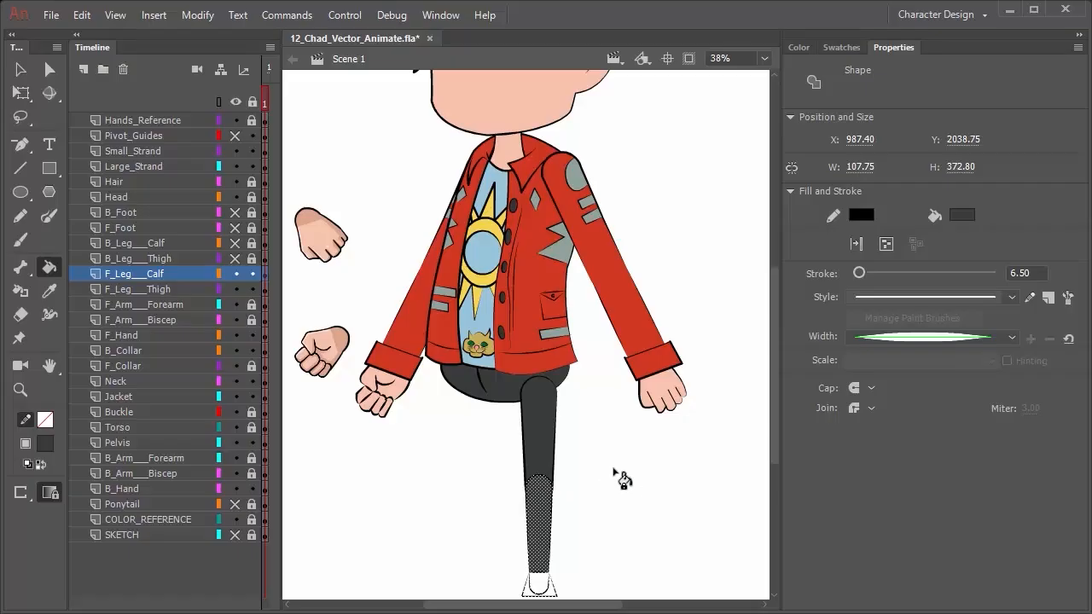
click(21, 69)
click(503, 511)
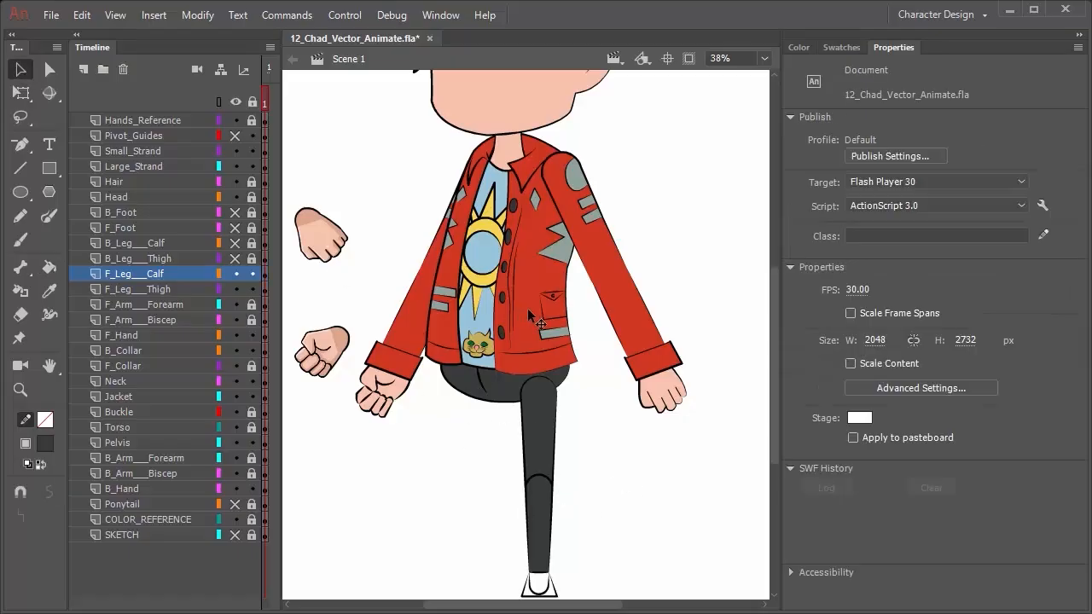
Show the Pivot_Guides layer and duplicate the front wrist's yellow guide circle in place
scroll(541, 331, down, 3)
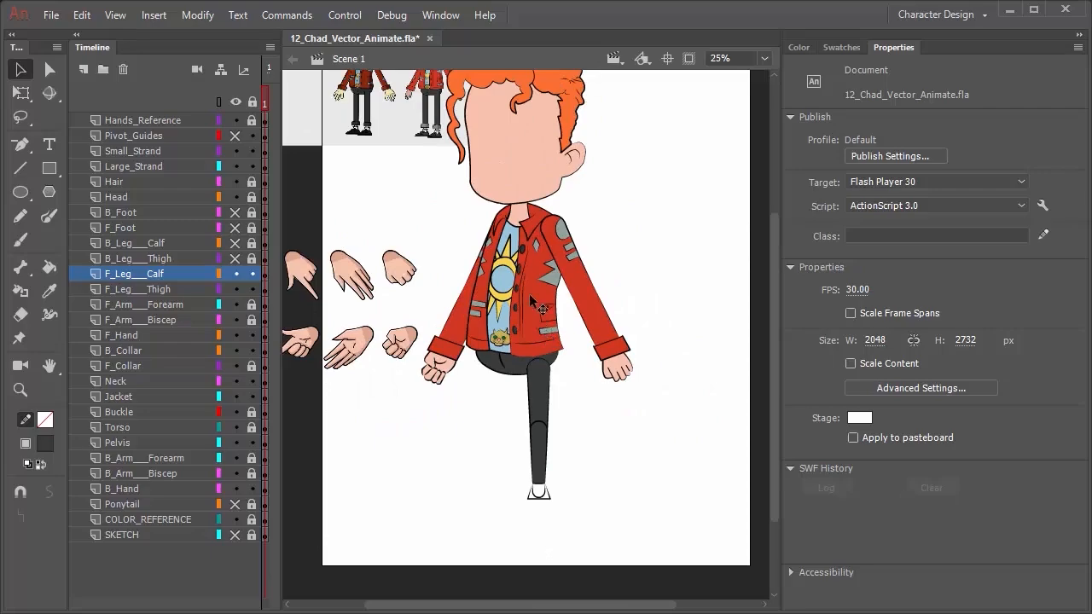
click(233, 135)
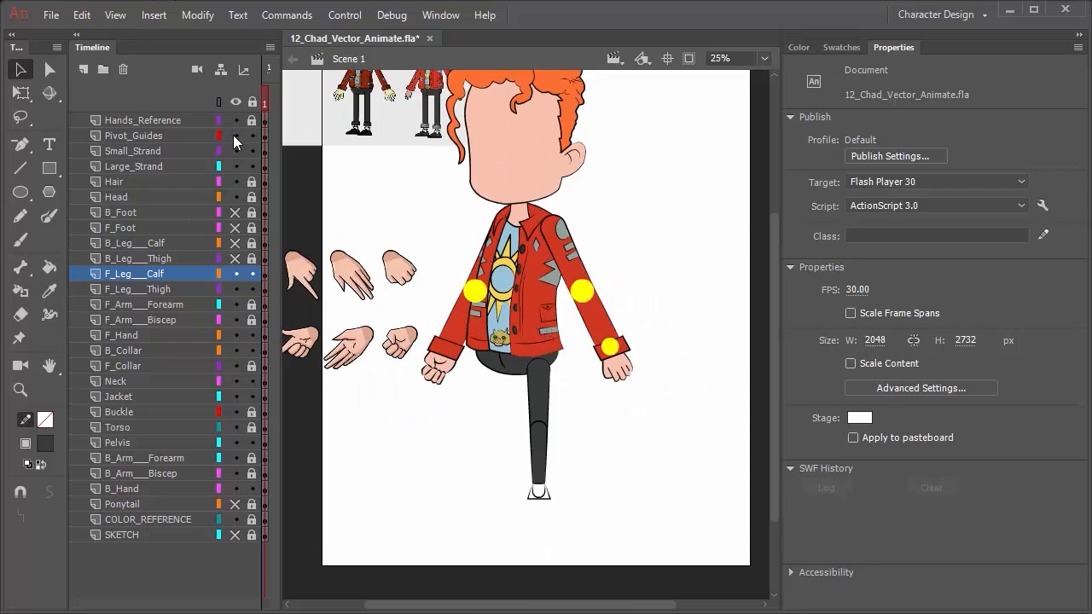
click(611, 349)
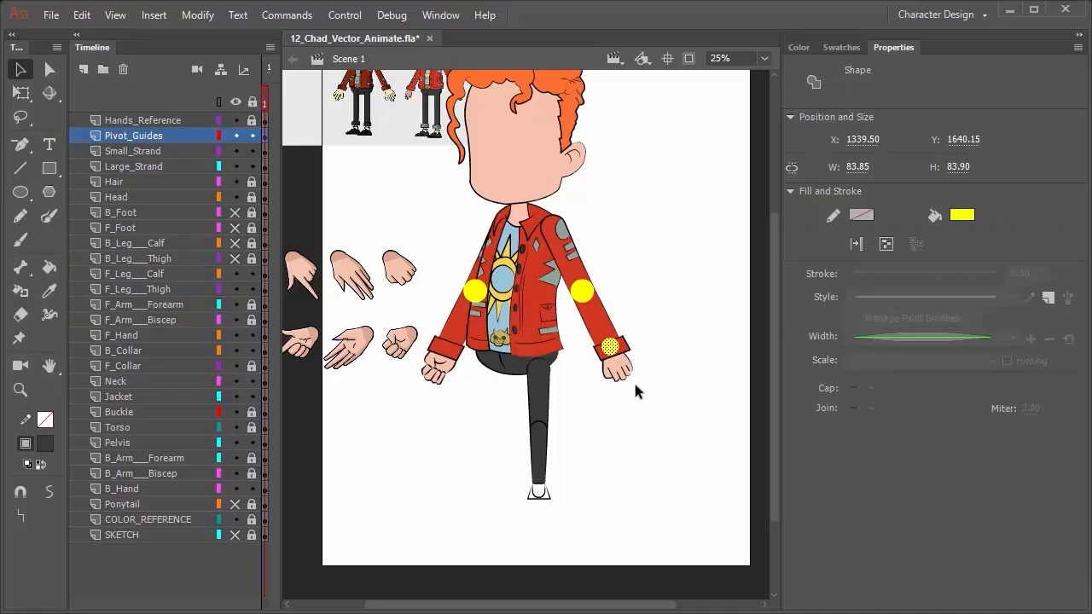
key(ctrl+shift+v)
Move the duplicated guide circle from the wrist across and down onto the front leg's knee, at about X 995, Y 2050
key(shift+Left)
key(shift+Left)
key(shift+Left)
key(shift+Left)
key(shift+Left)
key(shift+Left)
key(shift+Left)
key(shift+Left)
key(shift+Left)
key(shift+Left)
key(shift+Left)
key(shift+Left)
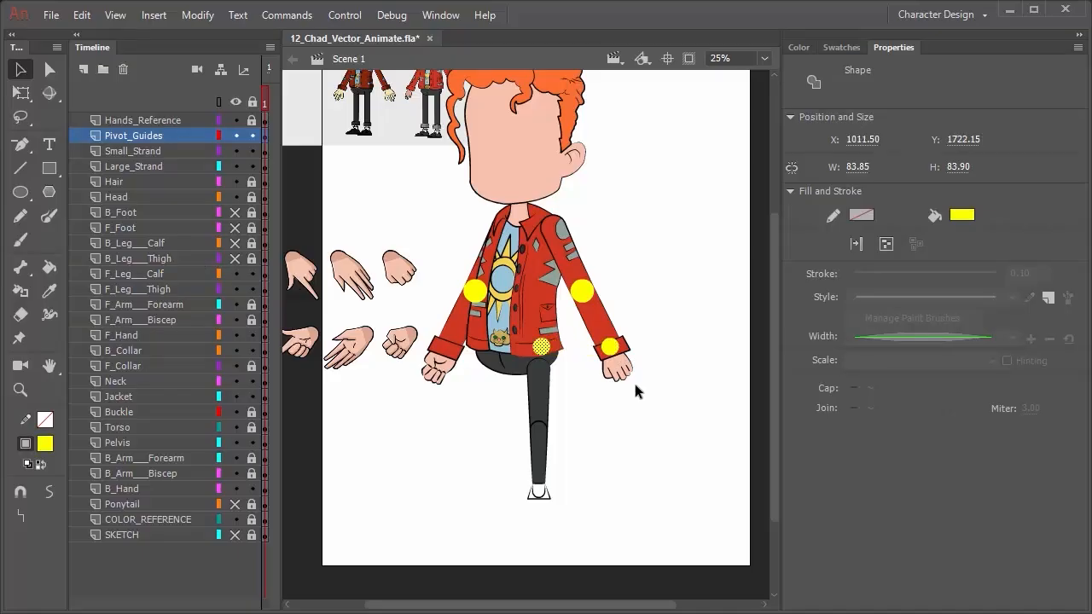
key(shift+Down)
key(shift+Down)
key(shift+Down)
key(shift+Down)
key(shift+Down)
key(shift+Down)
key(shift+Down)
key(shift+Down)
key(shift+Down)
key(shift+Down)
key(shift+Down)
key(shift+Down)
key(shift+Down)
key(shift+Down)
key(shift+Down)
key(shift+Down)
key(shift+Down)
key(shift+Down)
key(shift+Down)
key(shift+Down)
key(Left)
key(Left)
key(Left)
key(Left)
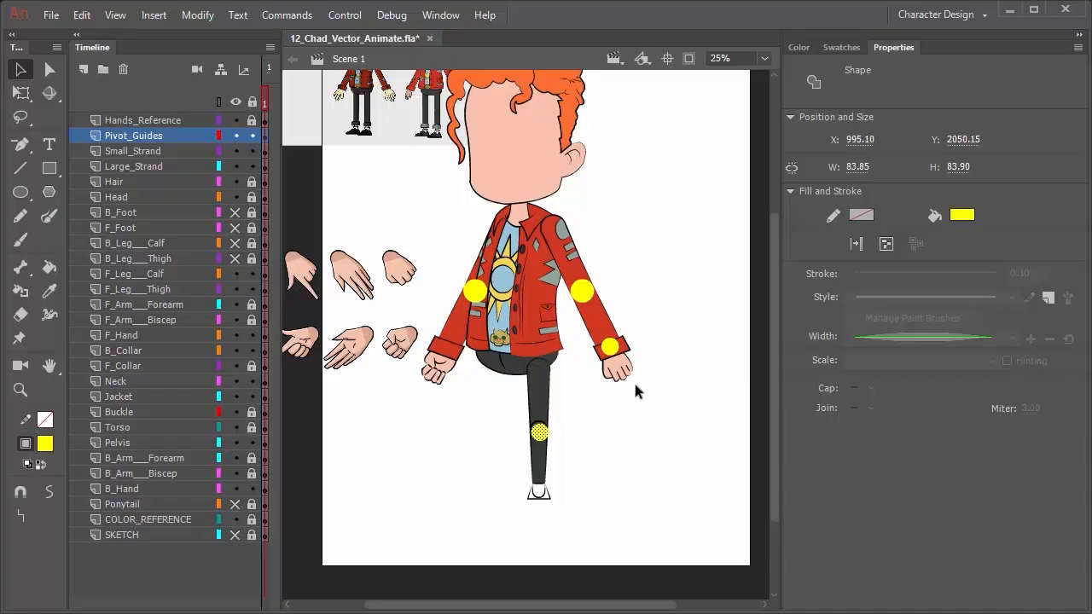
Fine-tune the knee guide to X 998.15, Y 2036.80, aligning it with the rounded top of the front calf
key(Up)
key(Up)
key(Up)
key(Up)
key(Up)
key(Up)
key(Up)
key(Up)
key(Up)
key(Up)
key(Up)
key(Up)
scroll(521, 454, up, 3)
scroll(517, 459, up, 3)
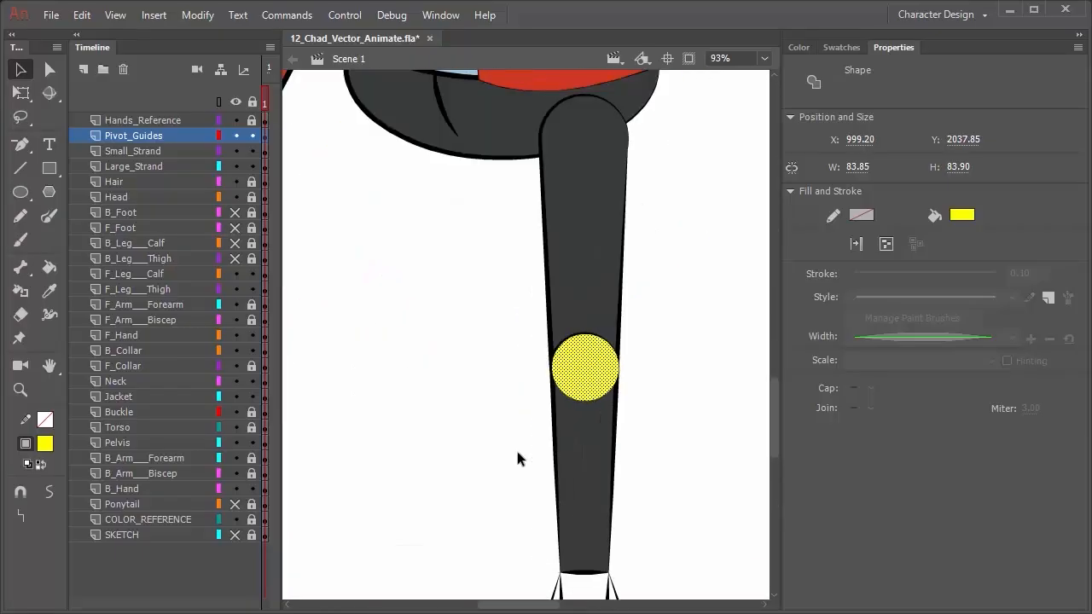
key(Left)
key(Up)
scroll(415, 339, down, 2)
scroll(404, 329, down, 3)
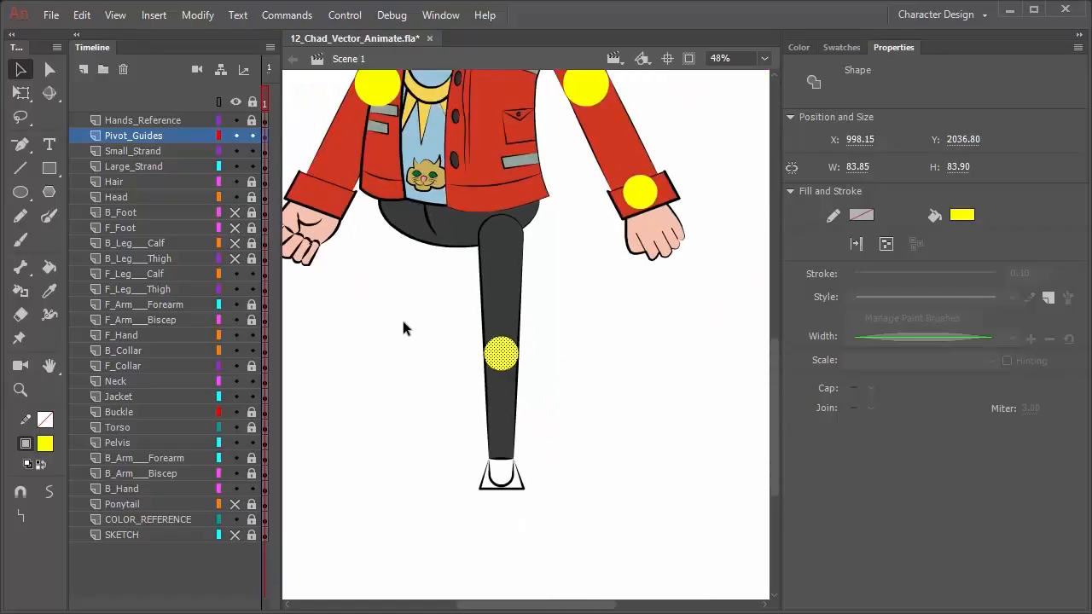
scroll(406, 333, down, 2)
scroll(505, 341, up, 4)
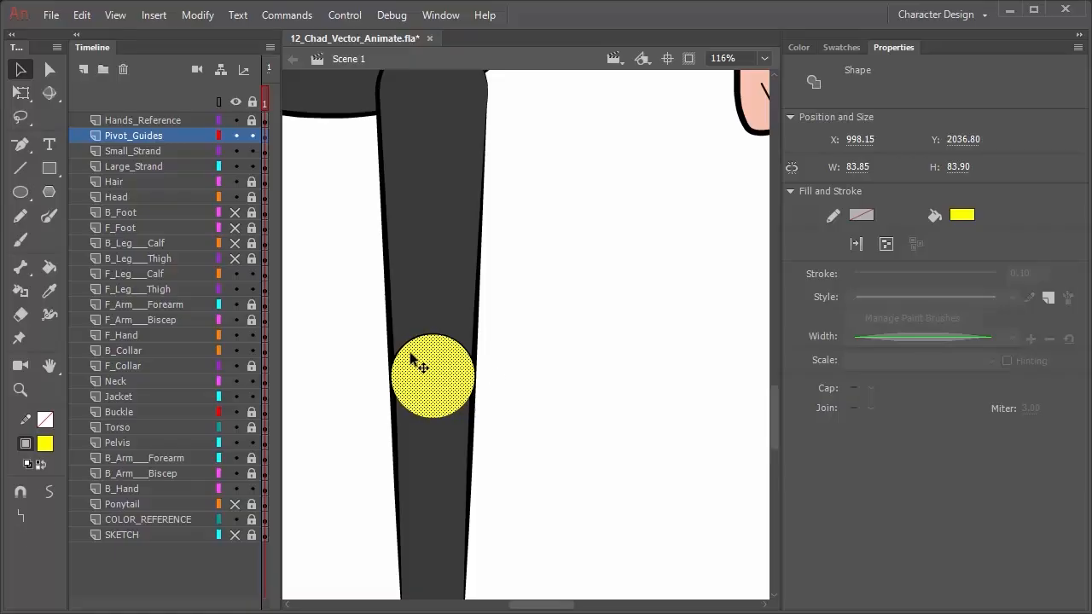
Scale the knee guide circle down to 71.90 by 71.95, position it at X 1004.15, Y 2036.85, and deselect it
key(q)
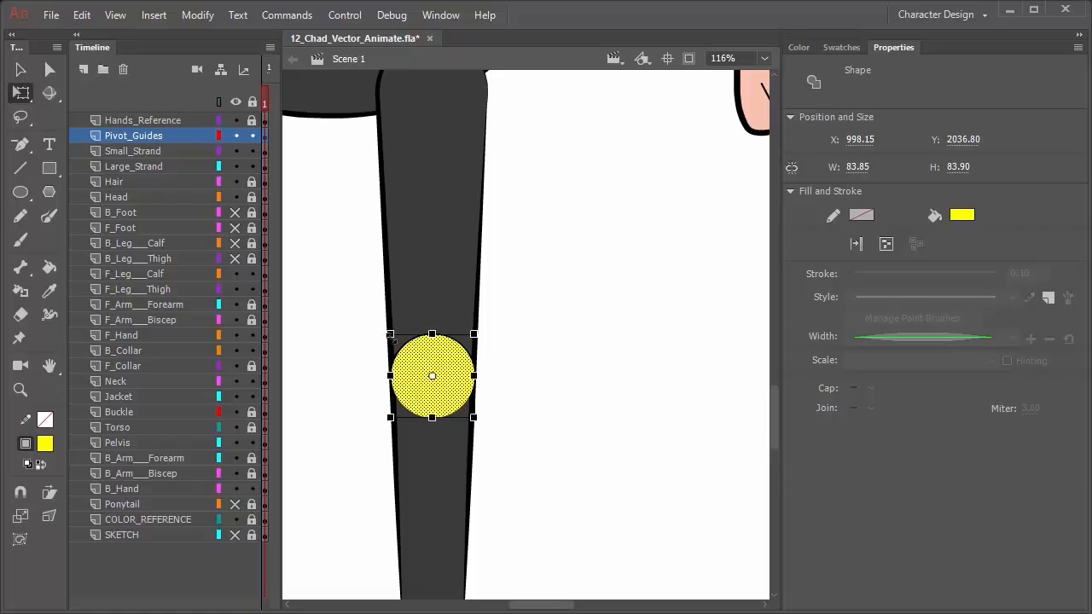
drag(388, 333, 395, 340)
key(Up)
key(Up)
key(Up)
key(Up)
key(Up)
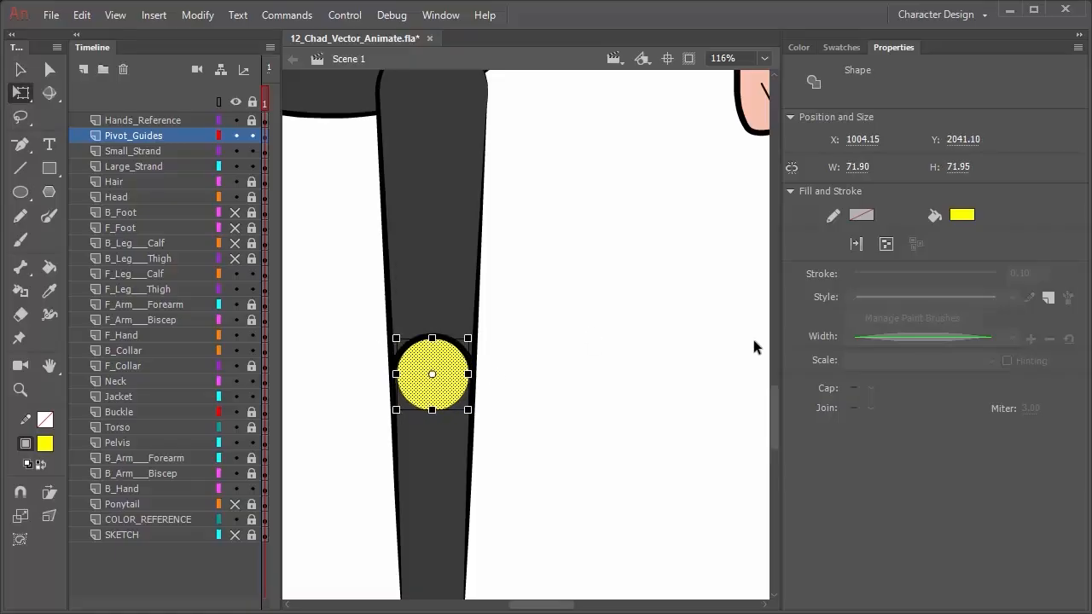
key(Left)
key(Up)
key(Up)
key(Up)
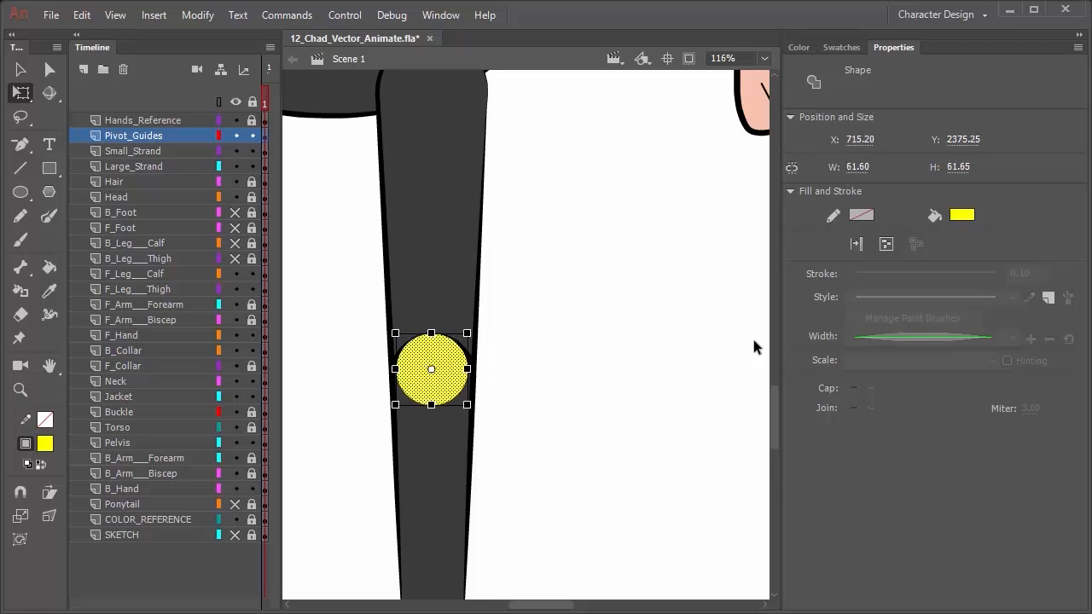
key(Right)
key(Down)
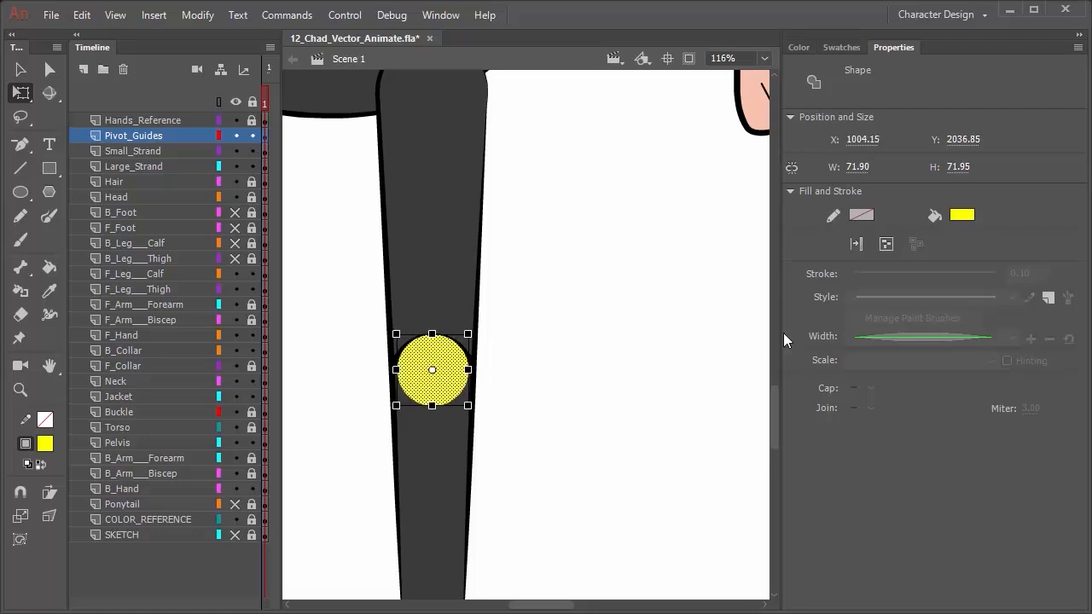
click(570, 318)
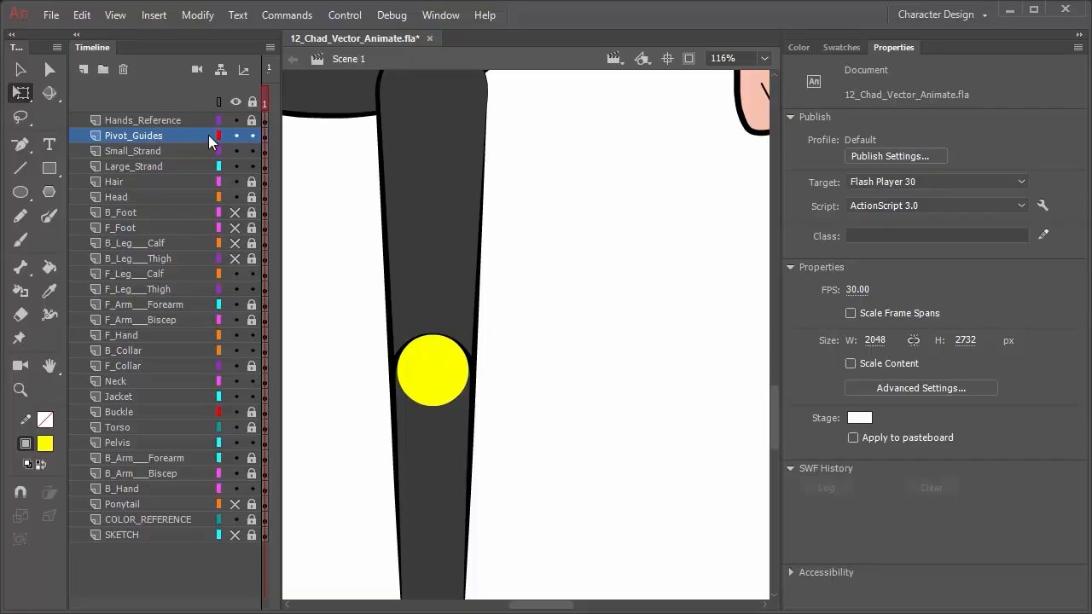
Hide the Pivot_Guides layer and delete the curved outline crossing the knee at the top of the front calf
click(235, 136)
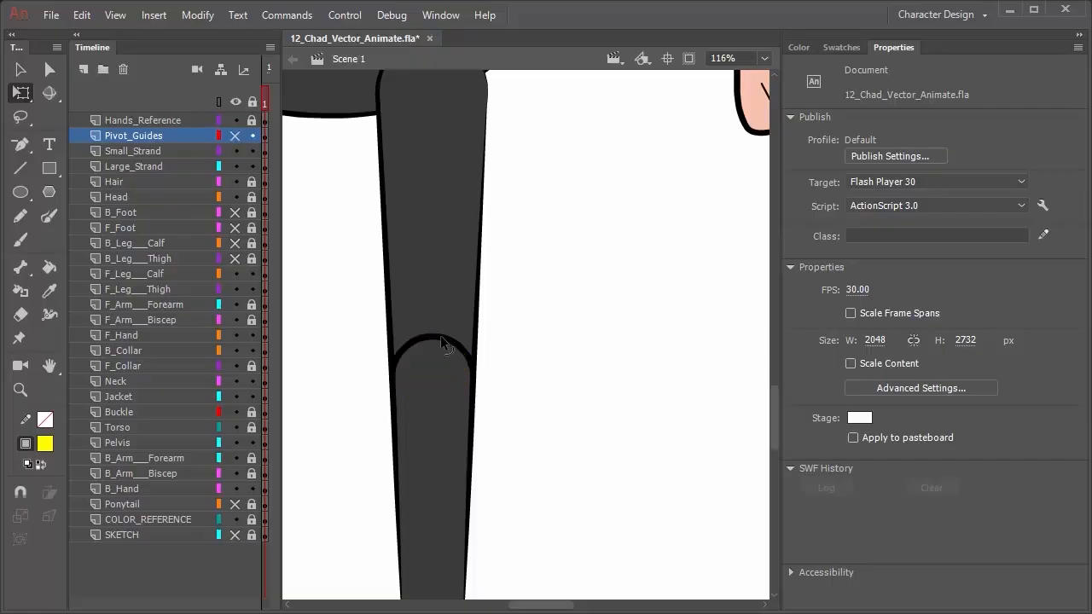
click(442, 338)
click(539, 368)
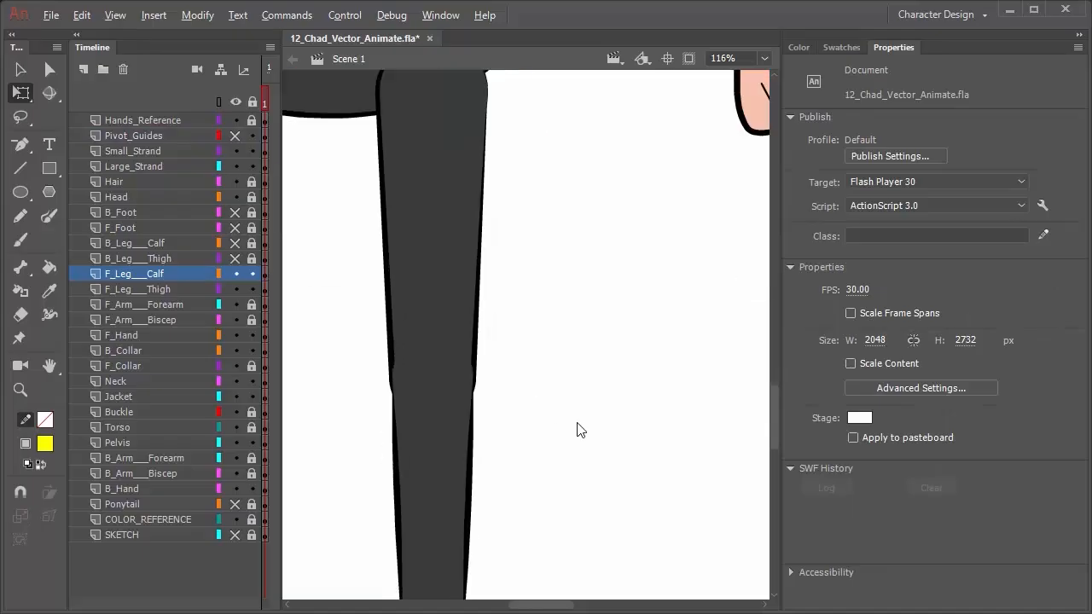
Fill the remaining white areas of the front calf's flared cuff with the dark grey on the F_Leg___Calf layer
scroll(577, 424, down, 3)
scroll(574, 406, up, 1)
scroll(574, 406, down, 5)
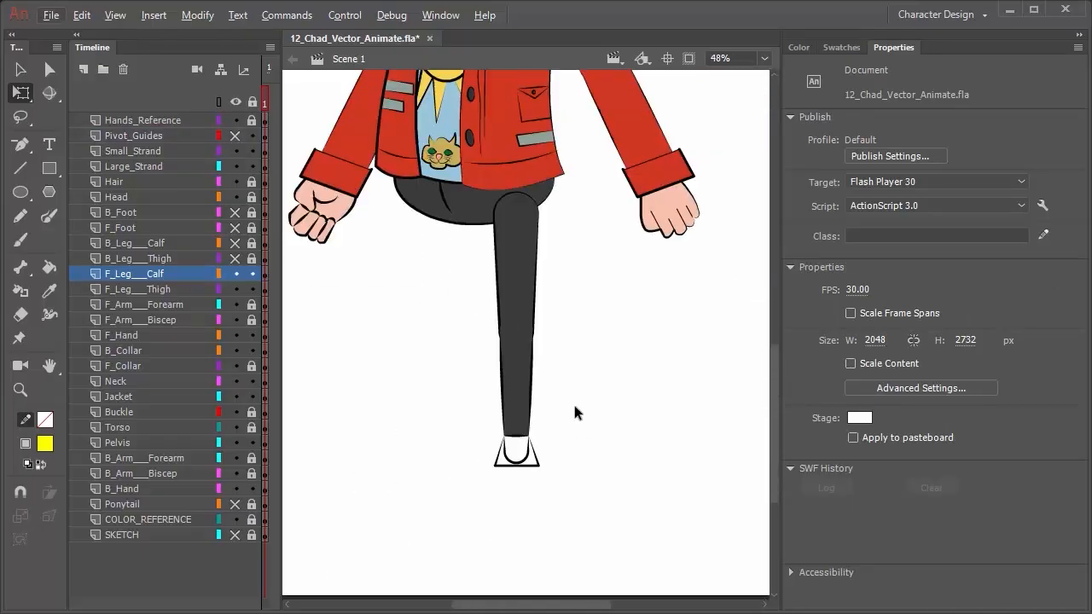
scroll(574, 412, down, 2)
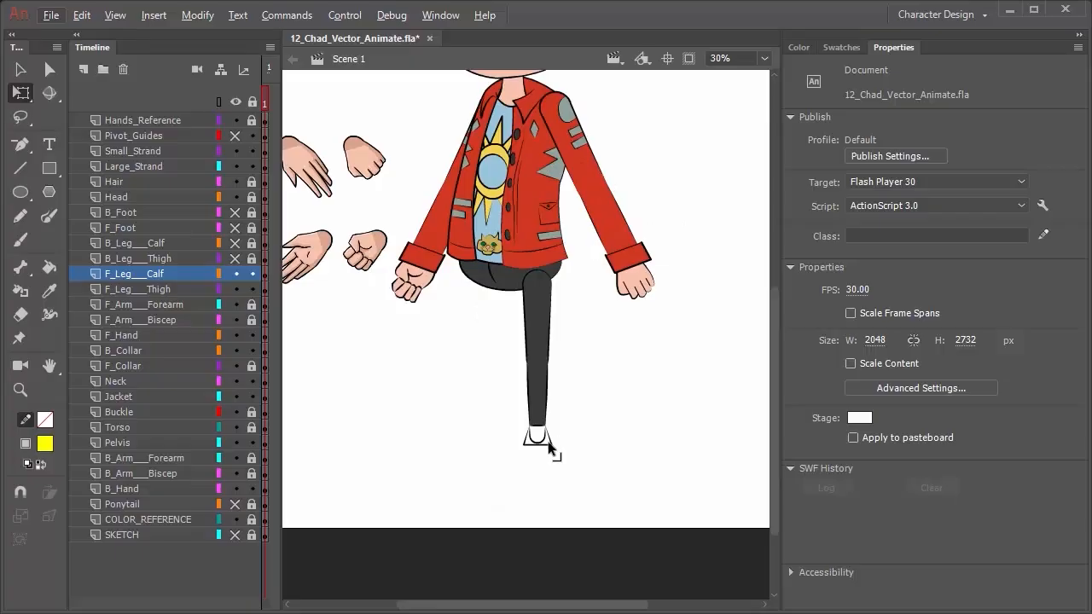
click(169, 273)
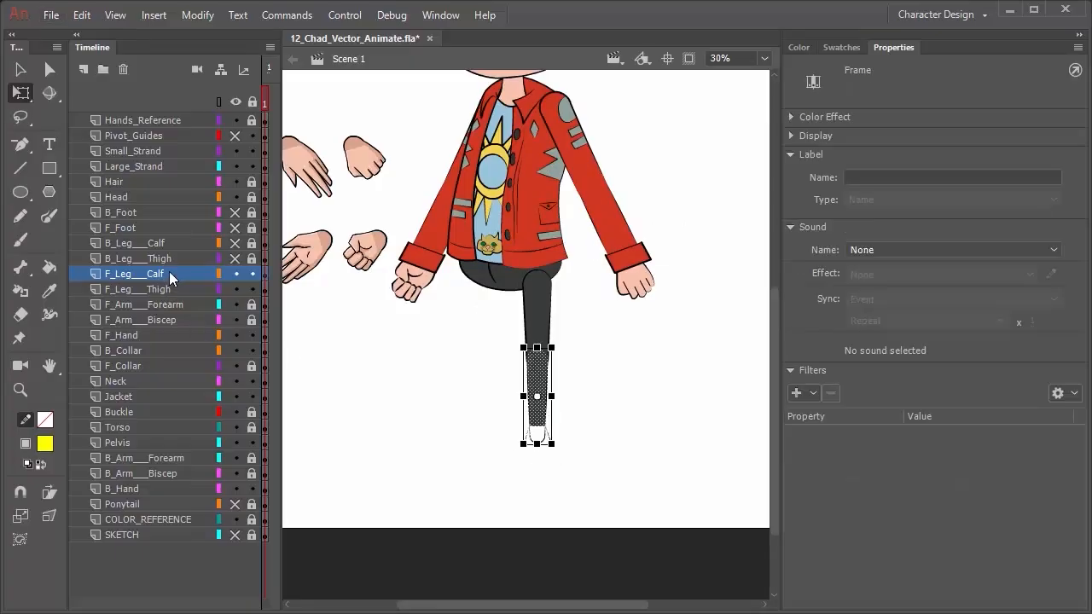
click(19, 72)
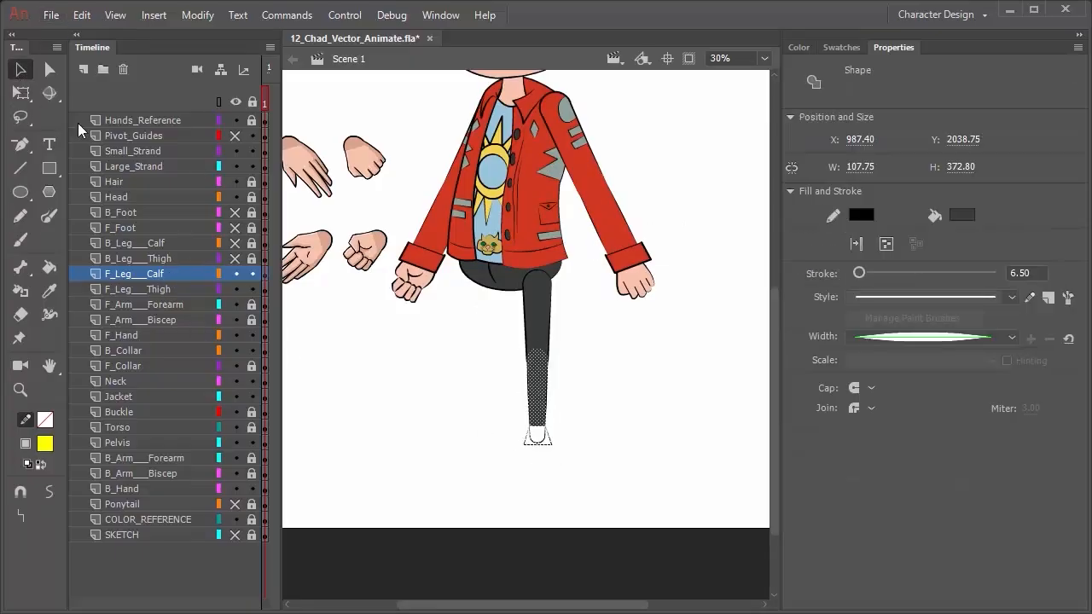
click(427, 407)
key(k)
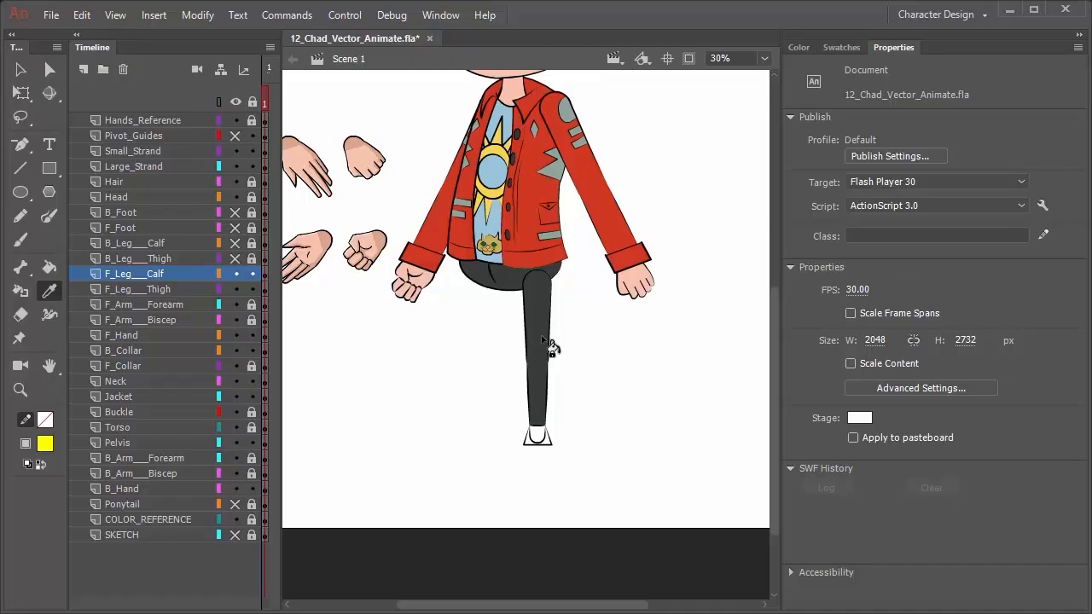
click(537, 437)
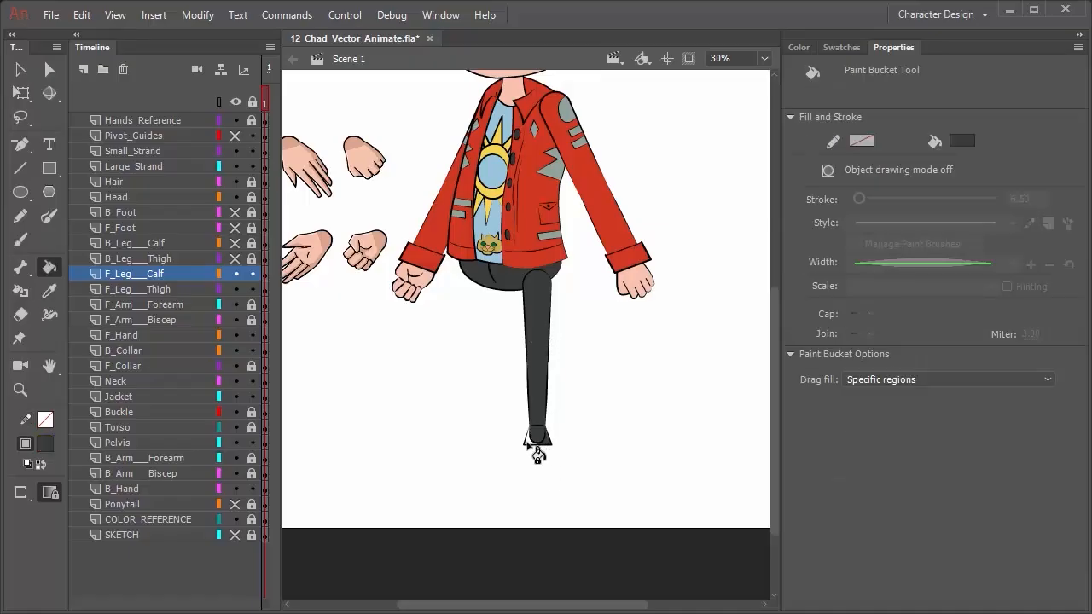
click(531, 440)
Show the Pivot_Guides layer and place a copy of the knee's yellow guide circle straight below it on the front ankle
click(179, 136)
click(235, 135)
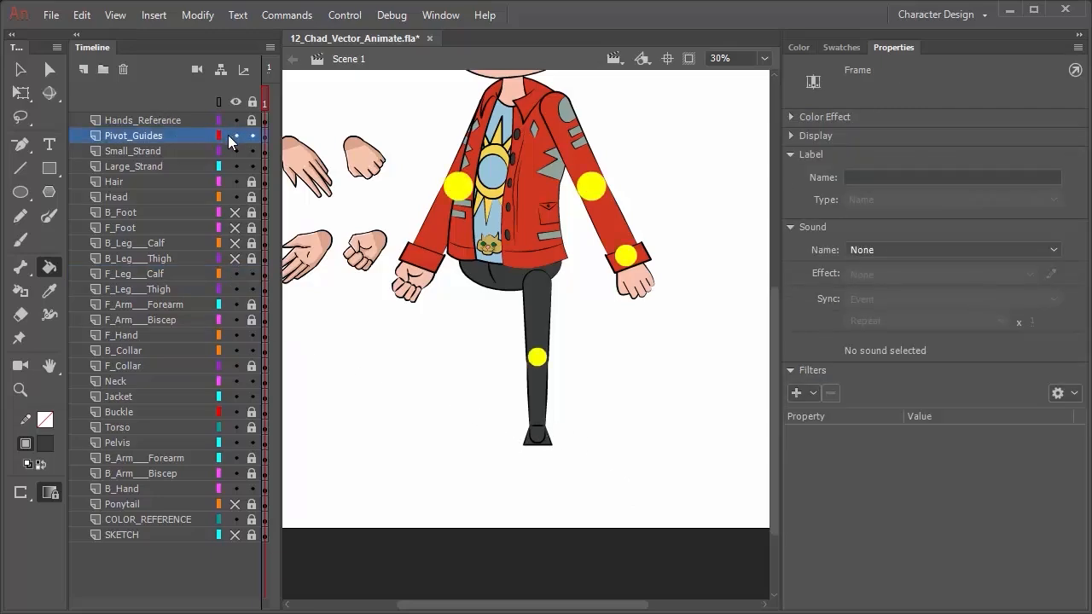
key(v)
click(539, 360)
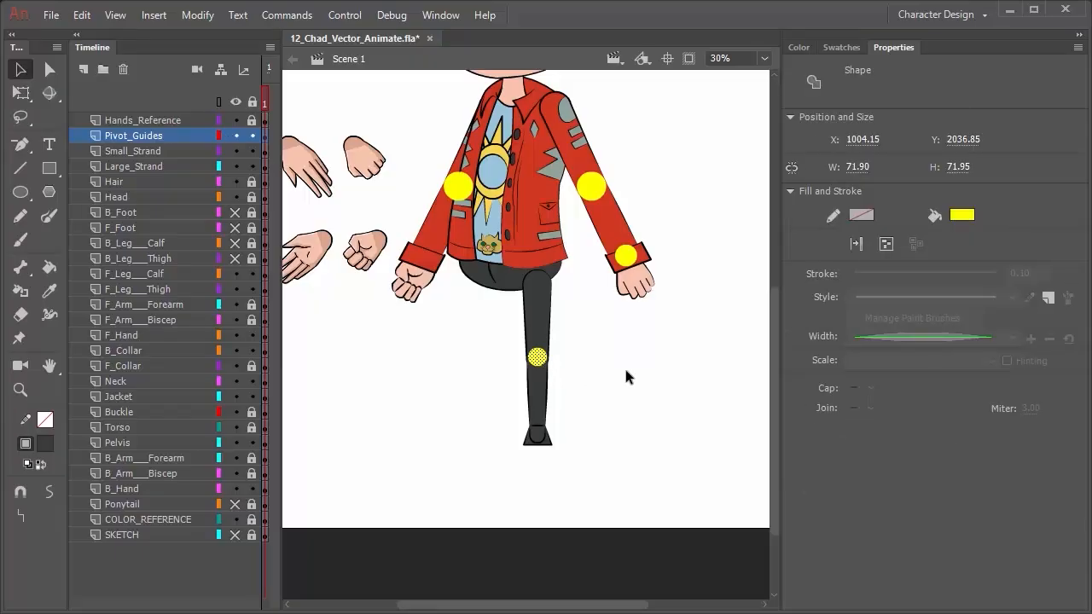
key(shift+Down)
key(shift+Down)
key(shift+Down)
key(shift+Down)
key(shift+Down)
key(shift+Down)
key(shift+Down)
key(shift+Down)
key(shift+Down)
key(Up)
click(625, 376)
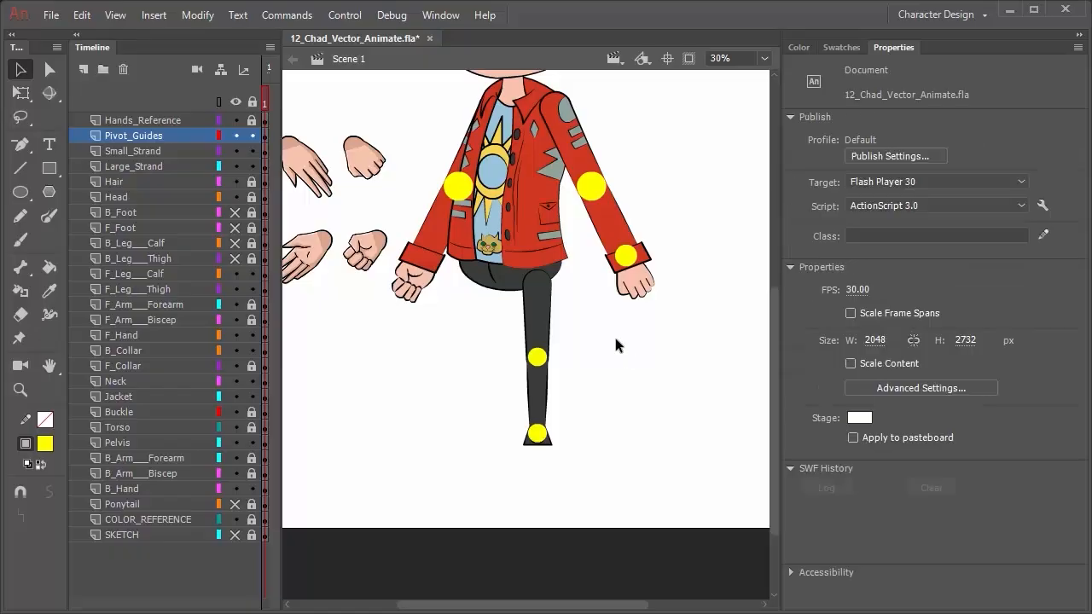
Hide the Pivot_Guides layer and delete the horizontal line and the rounded bottom curve inside the front calf's cuff
click(237, 135)
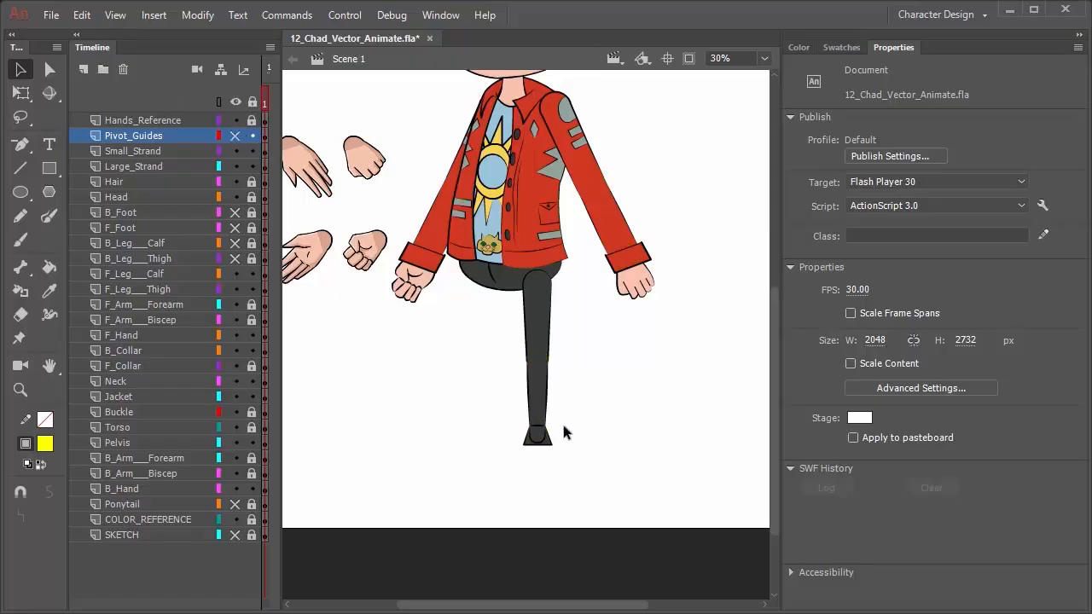
scroll(548, 408, down, 2)
scroll(559, 414, up, 5)
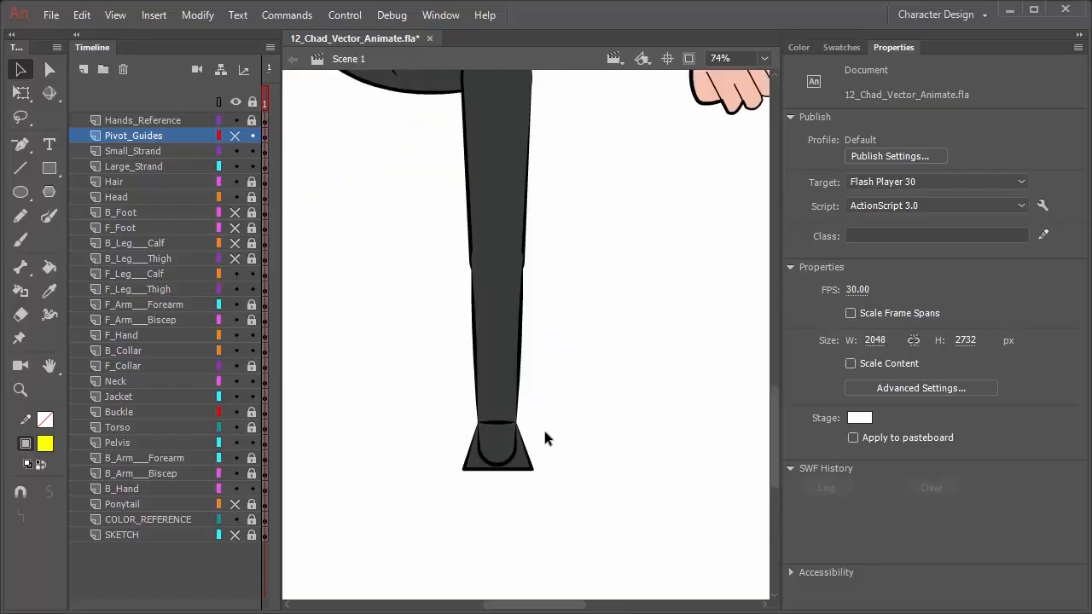
click(496, 420)
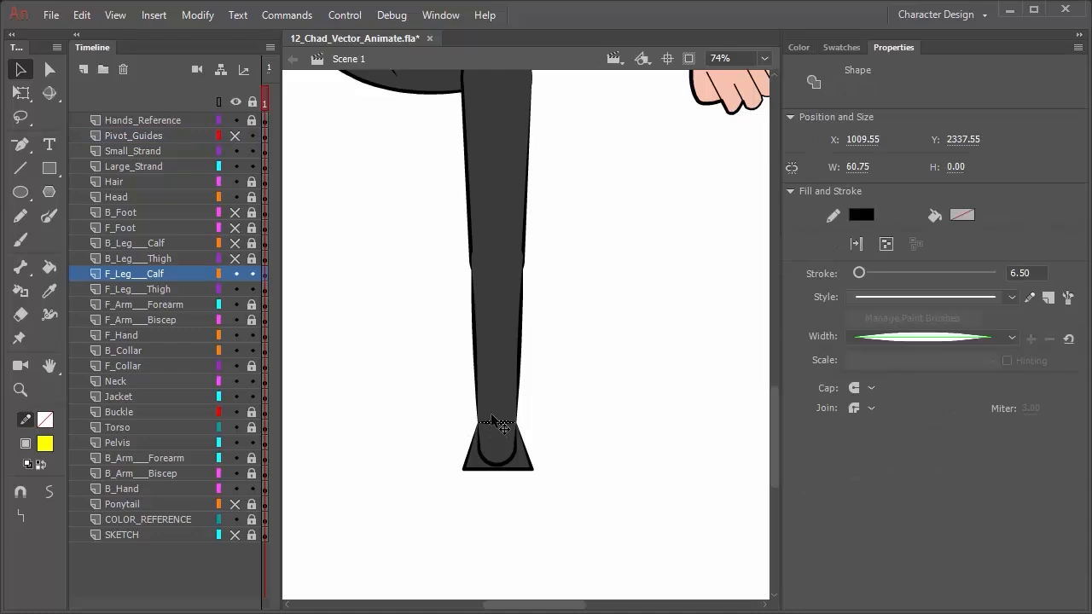
key(Delete)
click(509, 462)
key(Delete)
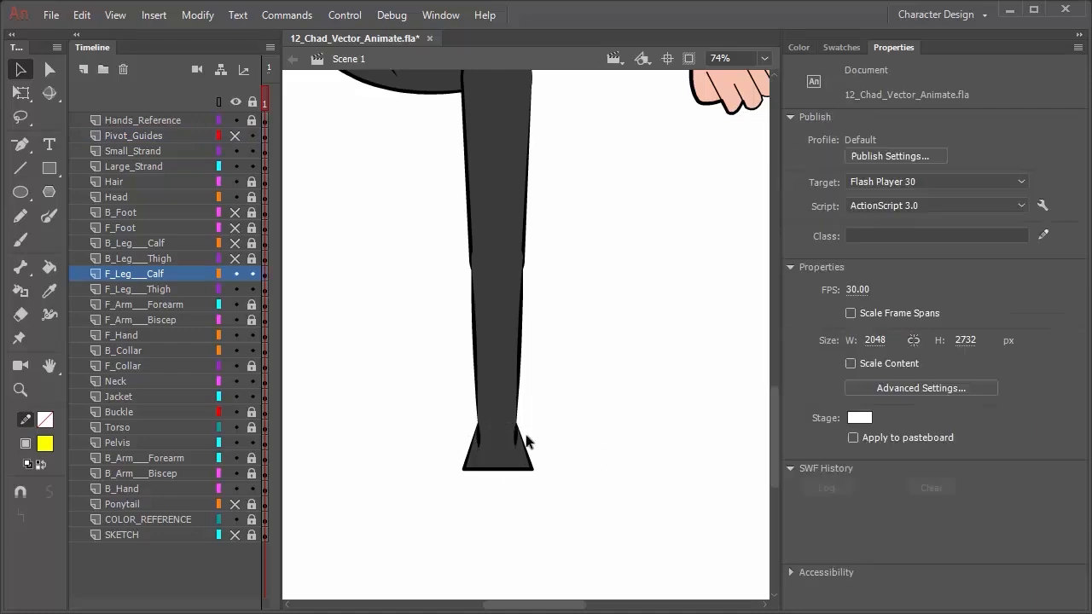
Delete the leftover stroke fragments on both sides inside the front calf's cuff
click(516, 441)
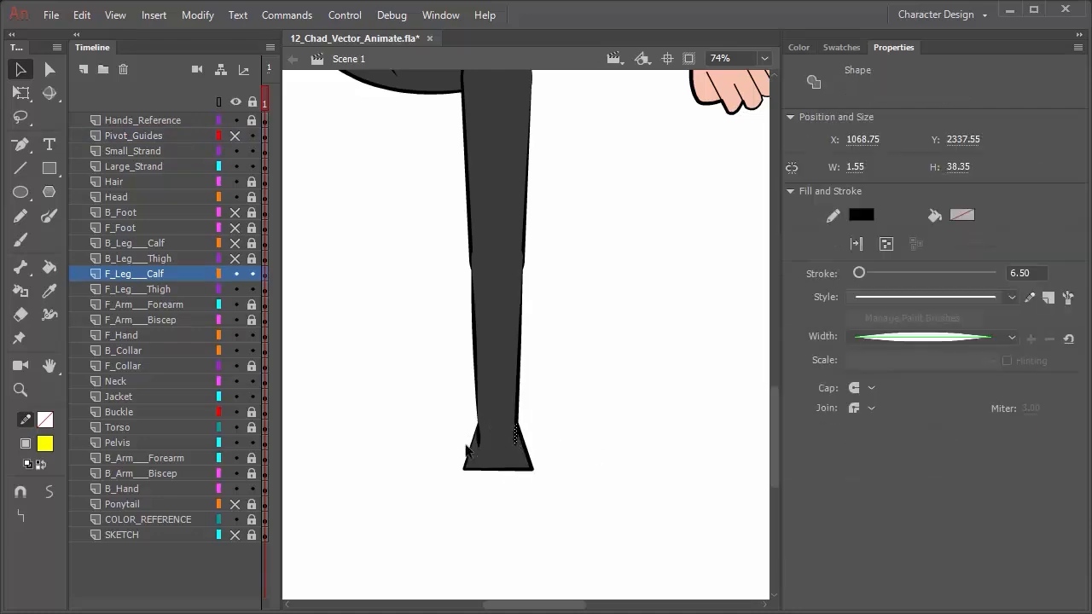
key(Delete)
click(478, 442)
key(Delete)
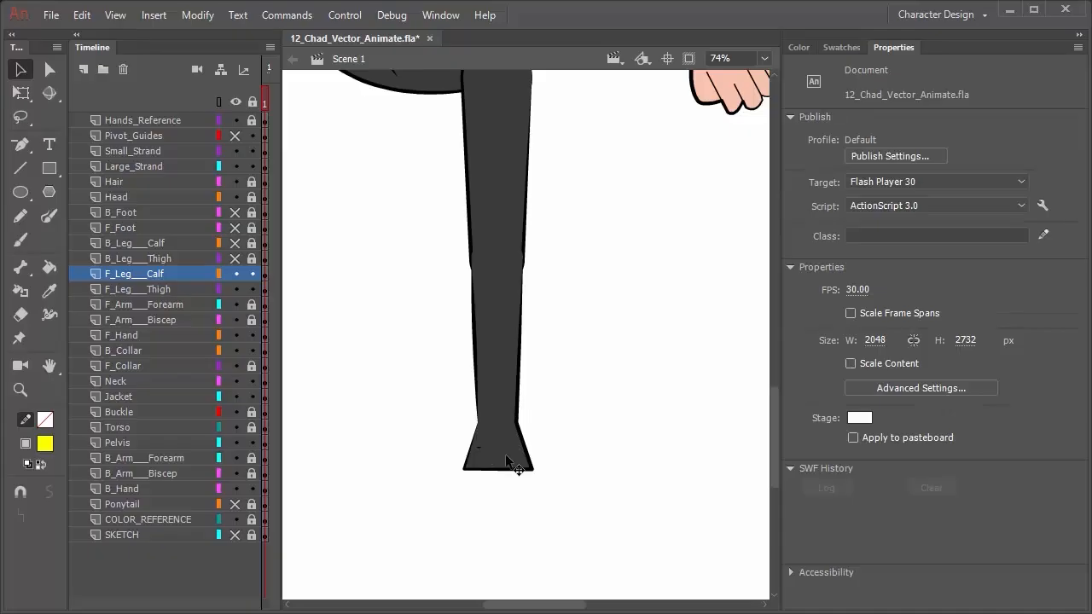
click(480, 448)
key(Delete)
click(493, 451)
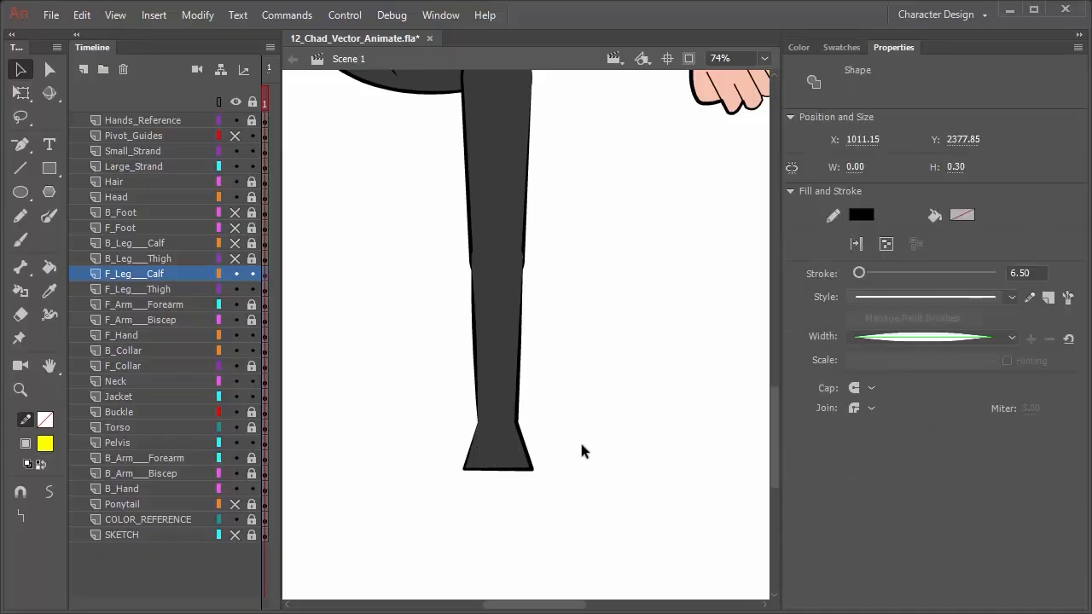
key(Delete)
Show and unlock the B_Leg___Thigh and B_Leg___Calf layers, with the Paint Bucket tool ready in the dark grey
scroll(606, 426, down, 5)
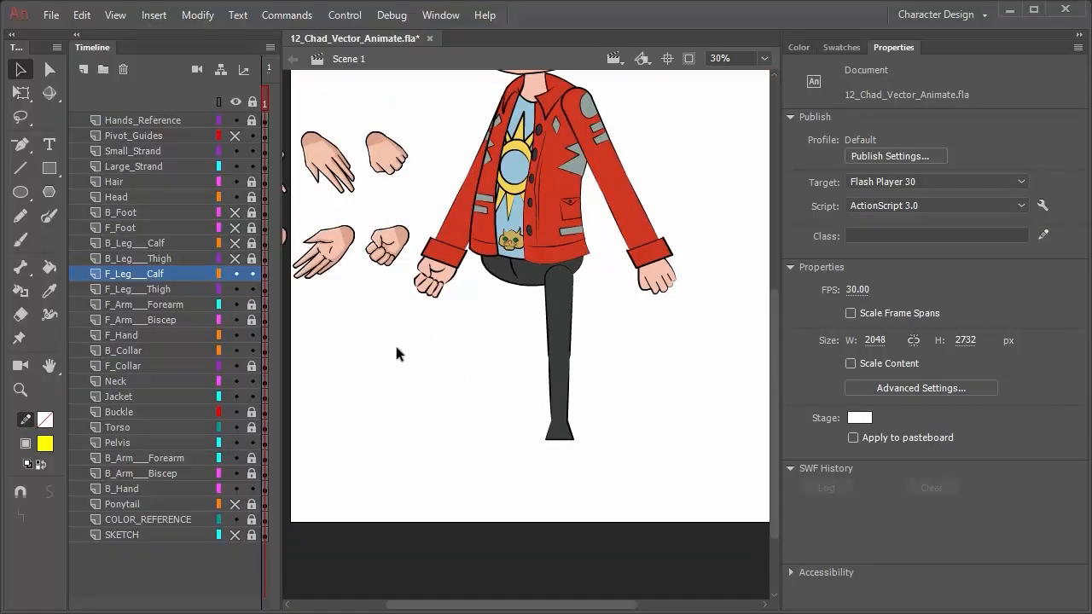
click(209, 260)
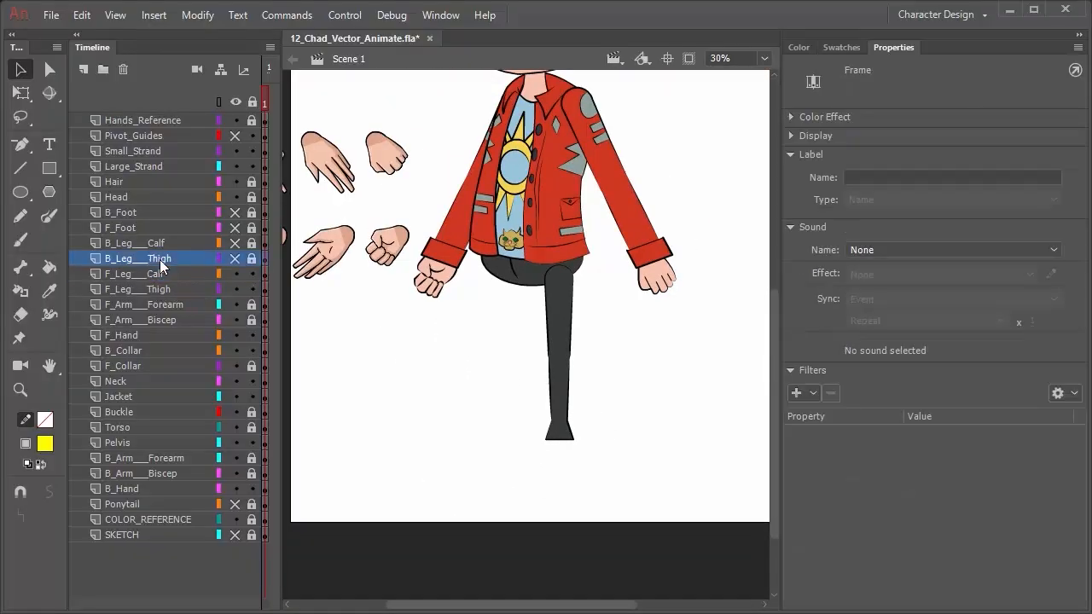
click(234, 259)
click(236, 244)
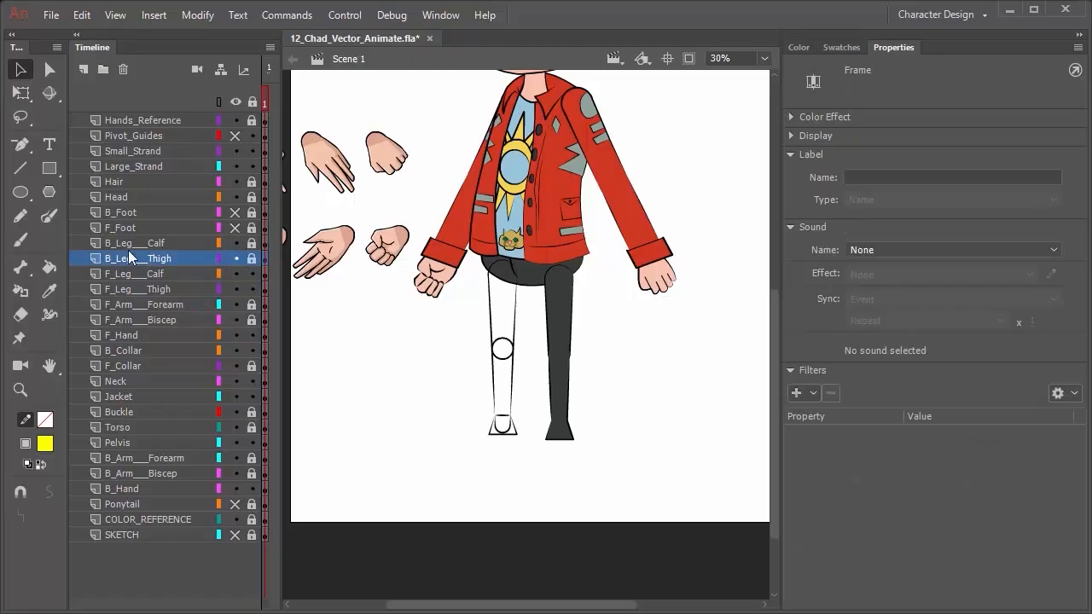
click(144, 244)
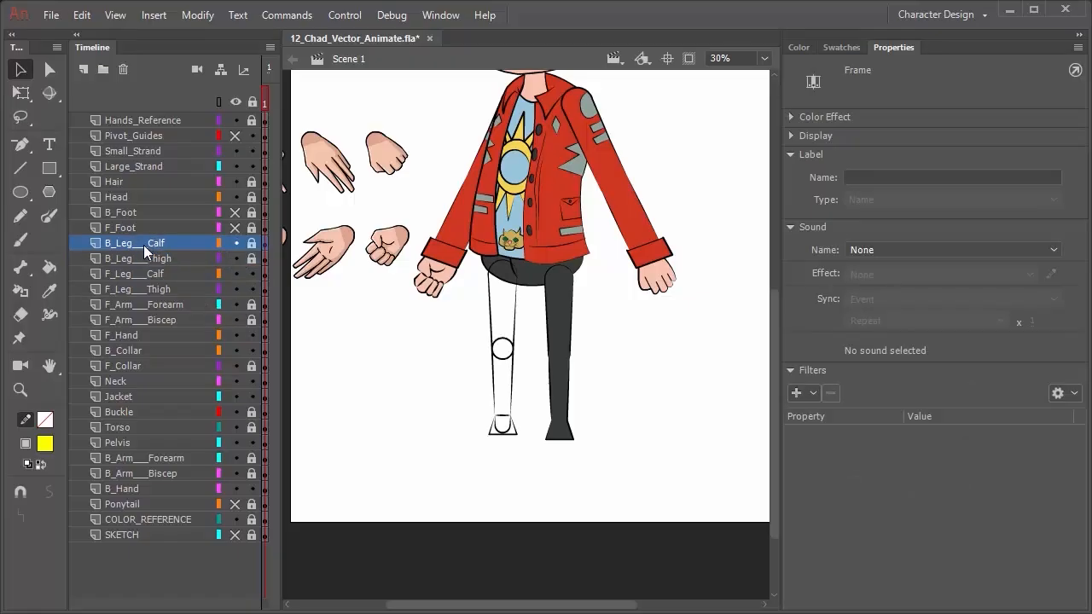
click(50, 268)
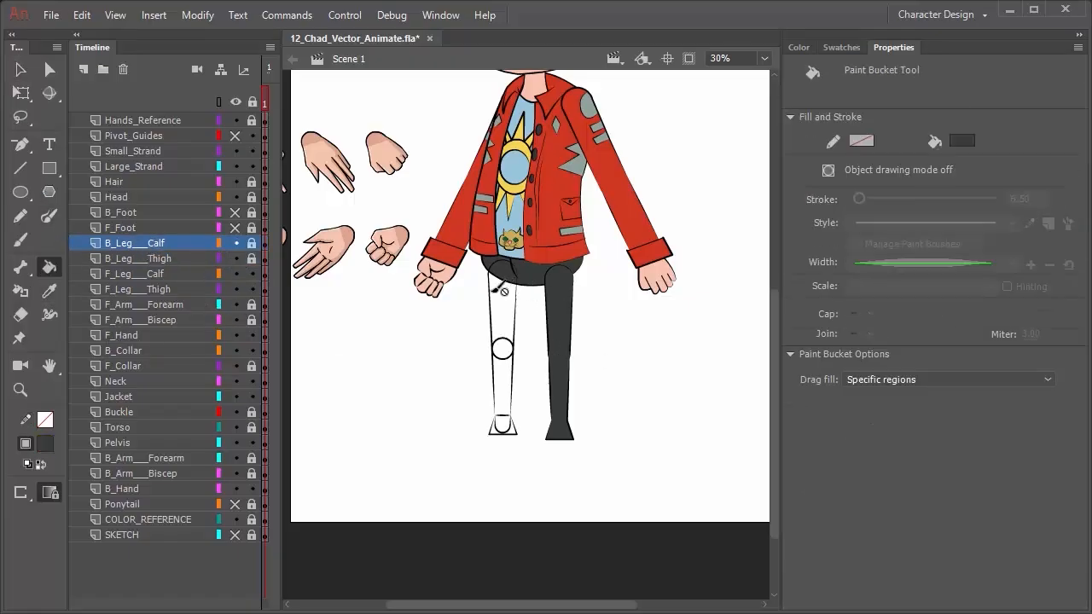
click(251, 243)
click(252, 259)
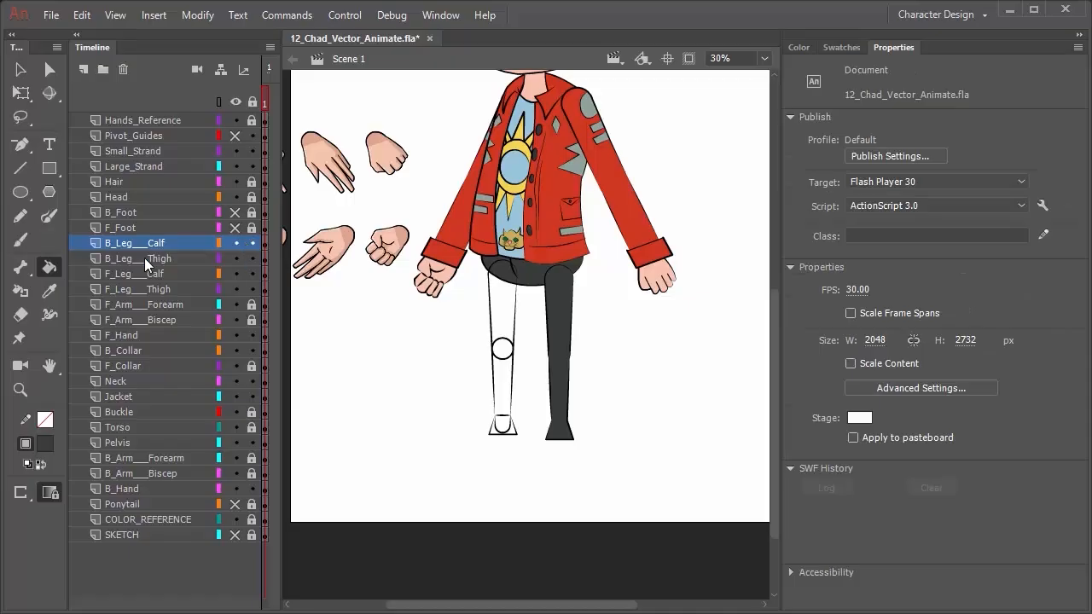
Fill the back thigh, calf and flared cuff with the dark grey on their own layers, and deselect the artwork
click(265, 259)
click(505, 328)
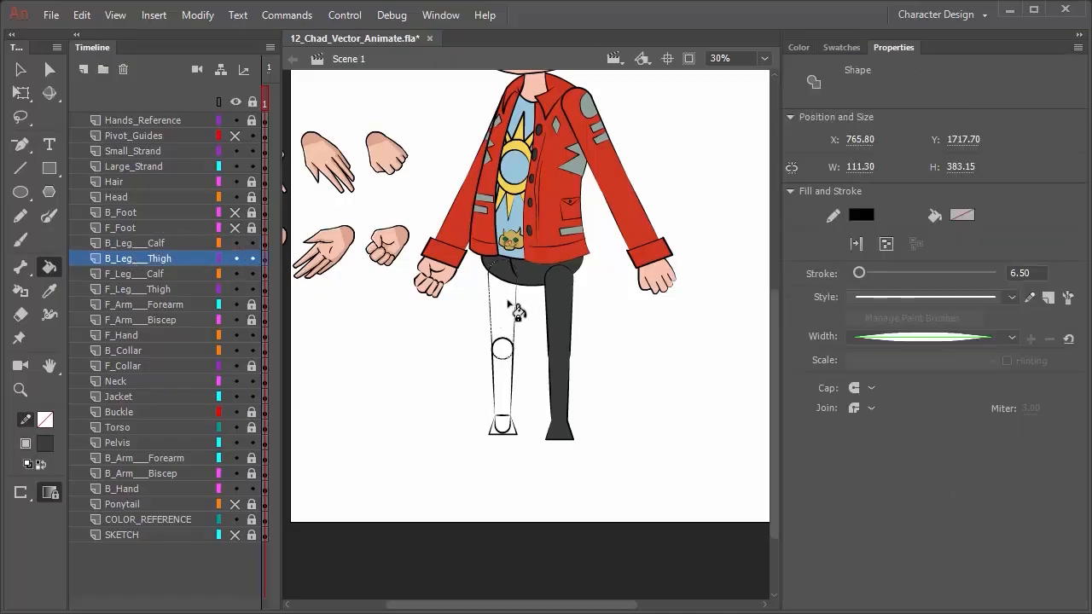
click(137, 243)
click(502, 388)
click(504, 425)
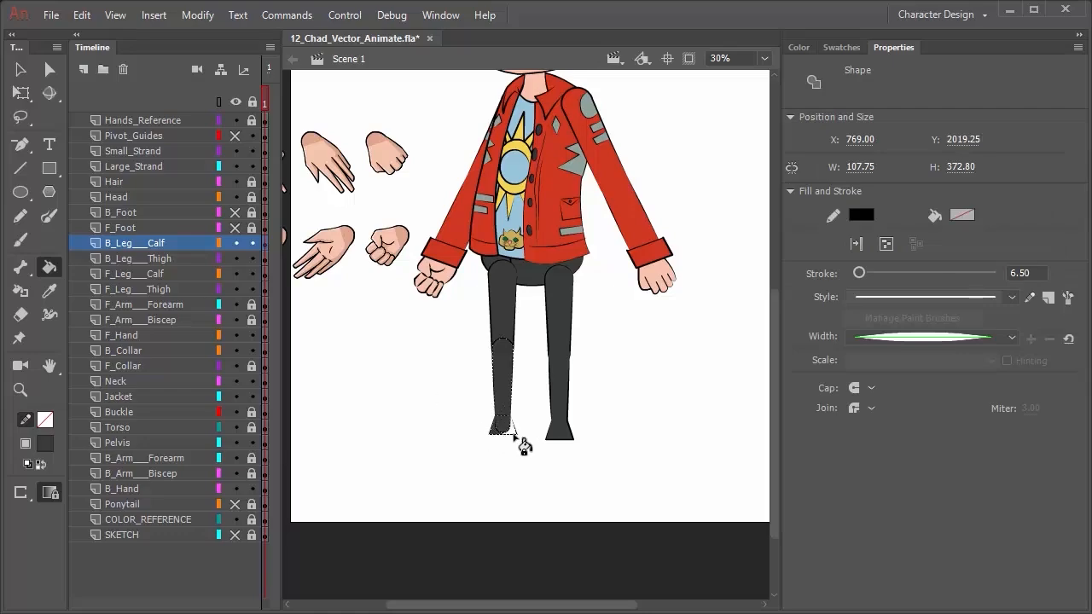
click(505, 427)
click(19, 70)
click(446, 395)
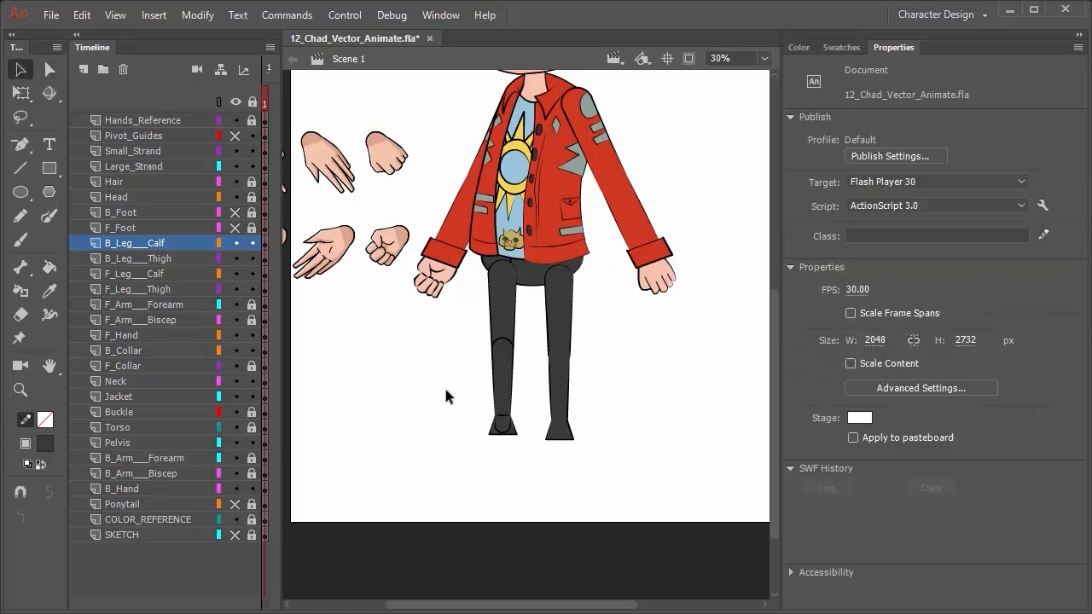
click(504, 346)
click(528, 351)
key(ctrl+z)
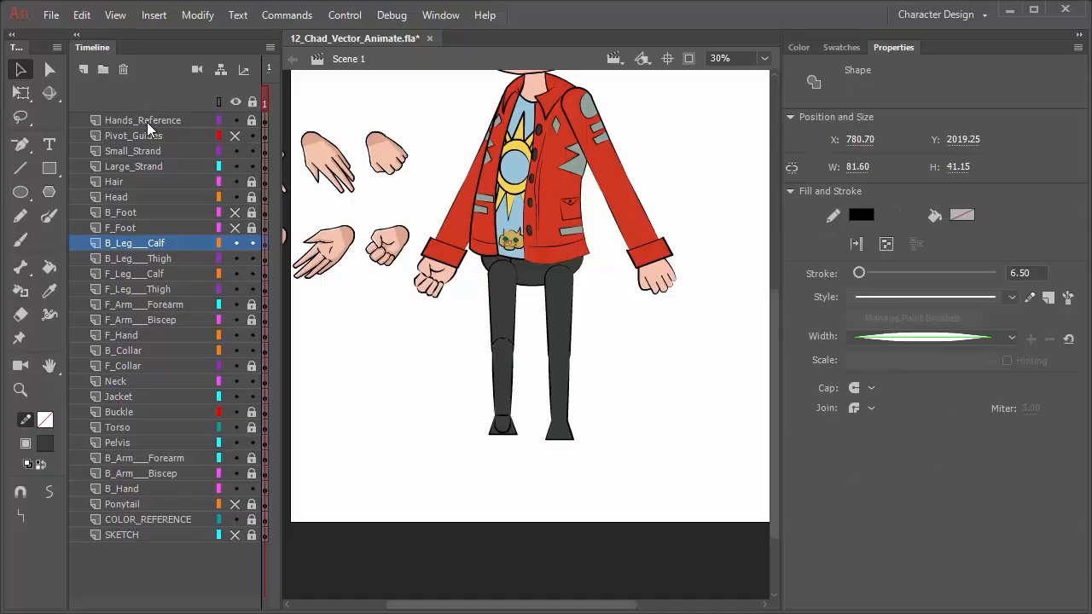
Show the Pivot_Guides layer, lock the F_Leg___Calf and F_Leg___Thigh layers, and copy the front leg's knee and ankle guide circles
click(147, 120)
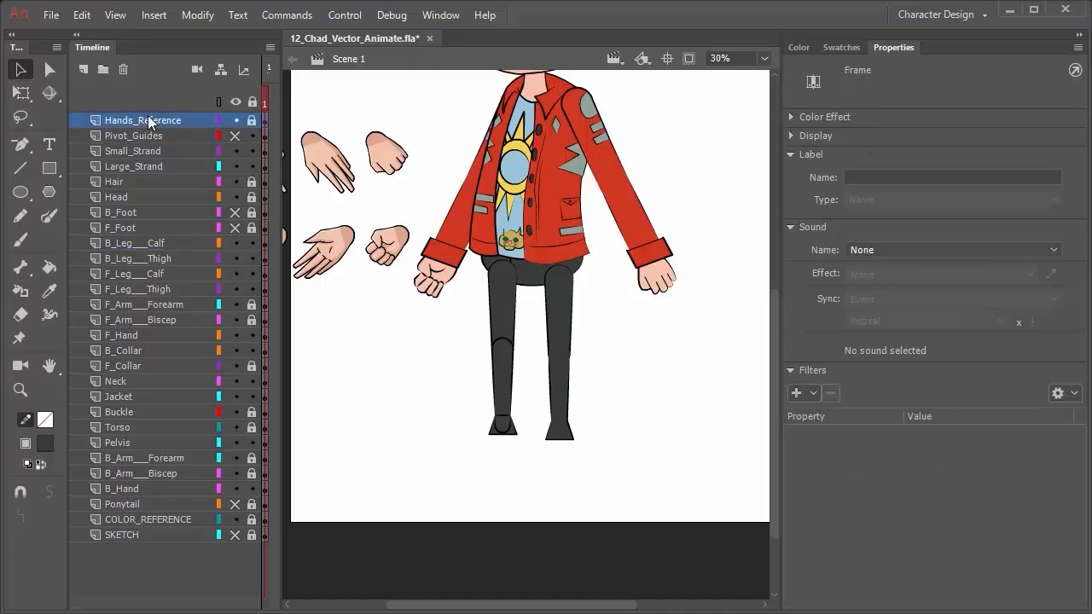
click(234, 137)
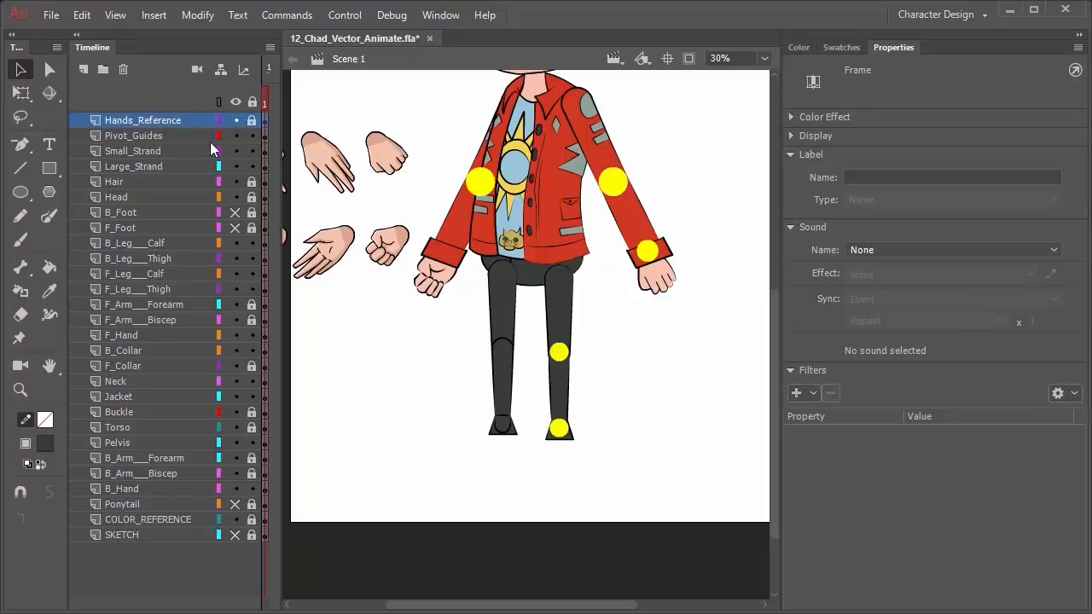
click(134, 138)
click(621, 406)
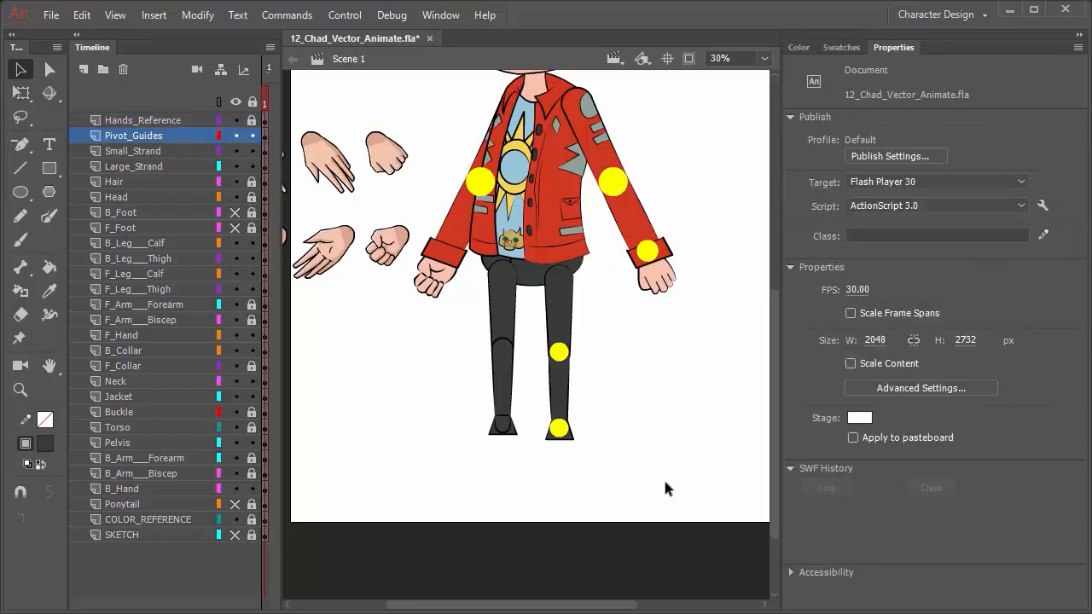
drag(653, 476, 530, 323)
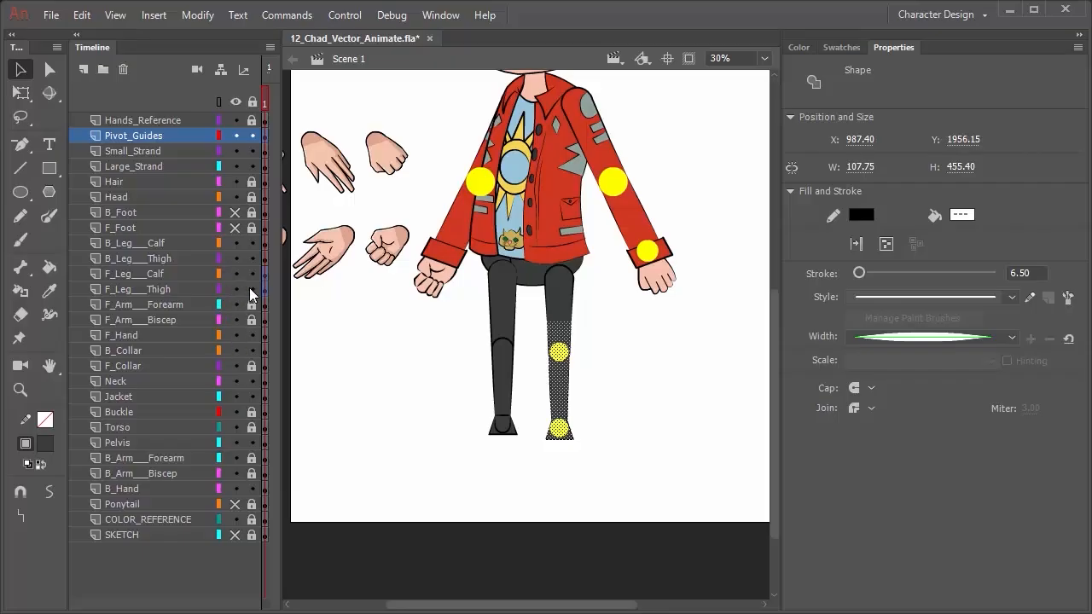
click(636, 470)
drag(607, 387, 531, 310)
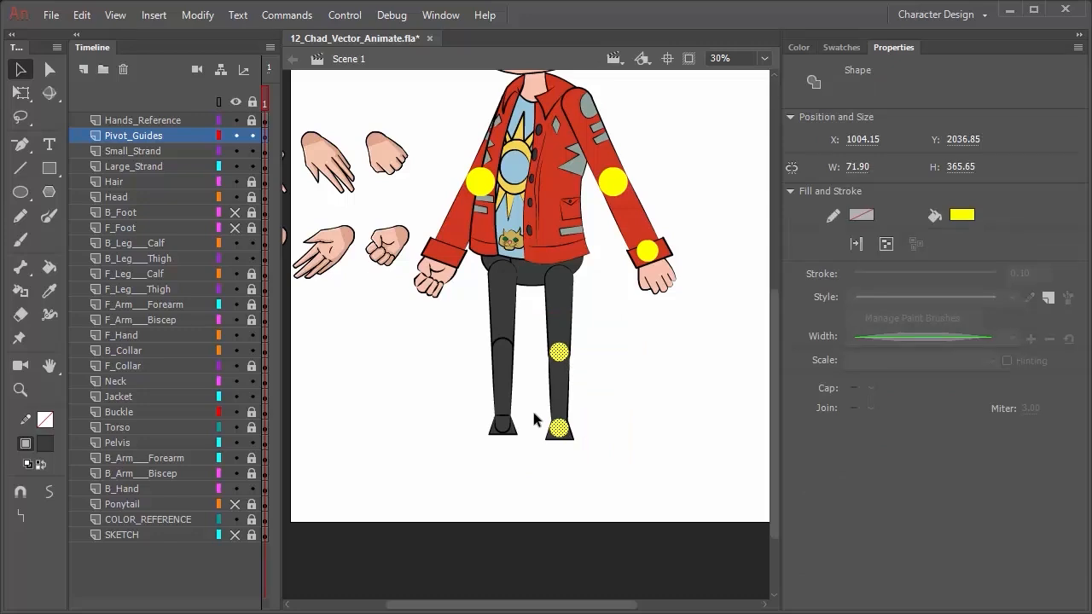
Paste the two copied guide circles in place on Pivot_Guides, nudge them onto the back leg's knee and ankle, and deselect them
click(128, 137)
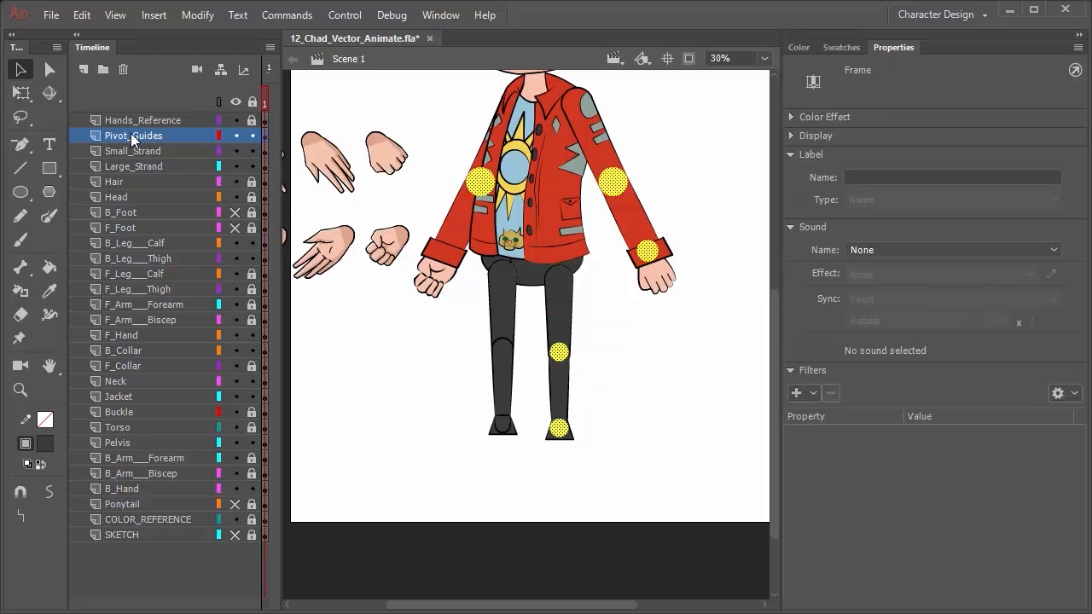
key(ctrl+shift+v)
key(shift+Left)
key(shift+Left)
key(shift+Left)
key(shift+Left)
key(shift+Left)
key(shift+Left)
key(shift+Left)
key(shift+Left)
key(shift+Left)
key(shift+Left)
key(shift+Left)
key(shift+Left)
key(shift+Left)
key(shift+Left)
key(shift+Left)
key(shift+Left)
key(shift+Left)
key(shift+Left)
key(shift+Left)
key(shift+Left)
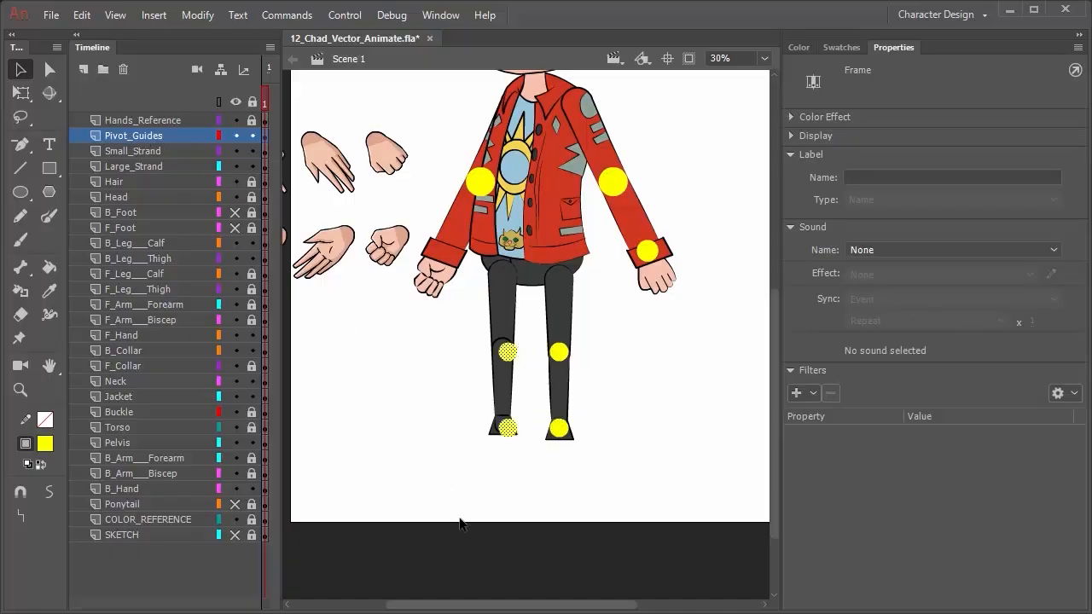
key(Left)
key(Left)
key(Left)
key(Left)
key(Left)
key(Left)
key(Left)
key(Left)
key(Left)
key(Left)
key(Left)
key(Left)
key(Left)
key(Left)
key(Left)
key(Left)
key(Left)
key(Left)
key(Left)
key(Left)
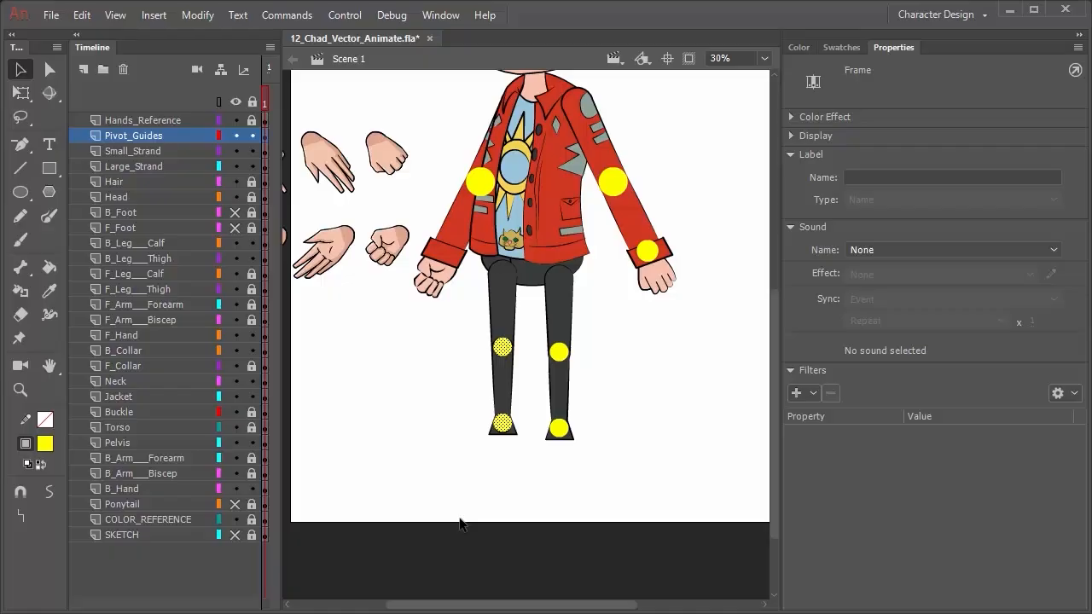
click(396, 435)
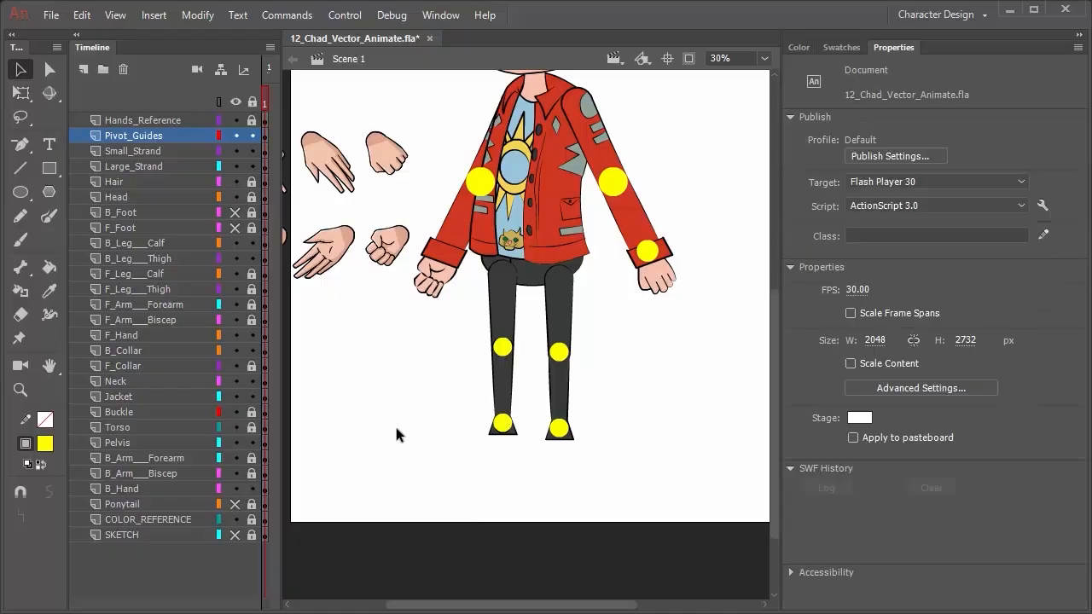
Hide the Pivot_Guides layer and delete the horizontal line and rounded bottom curve inside the back calf's cuff
click(236, 136)
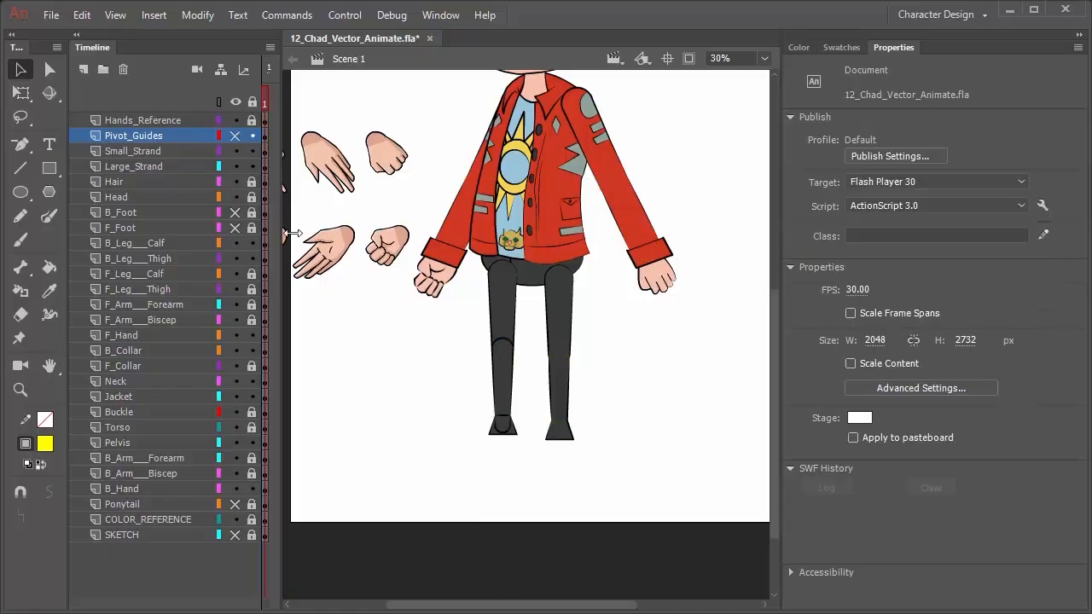
click(502, 417)
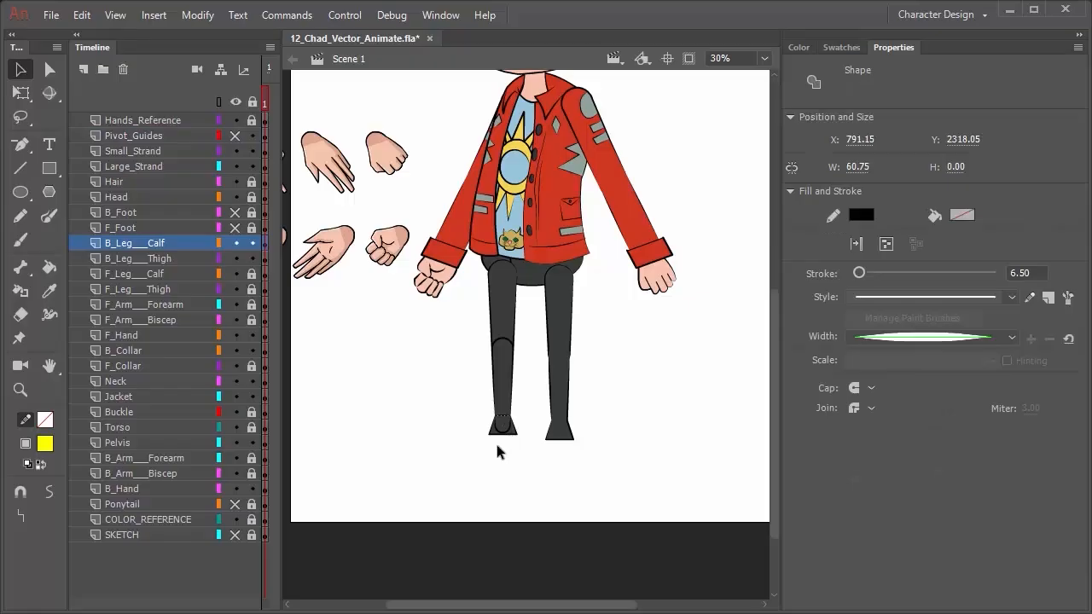
click(502, 442)
click(510, 435)
click(517, 438)
click(509, 434)
click(512, 438)
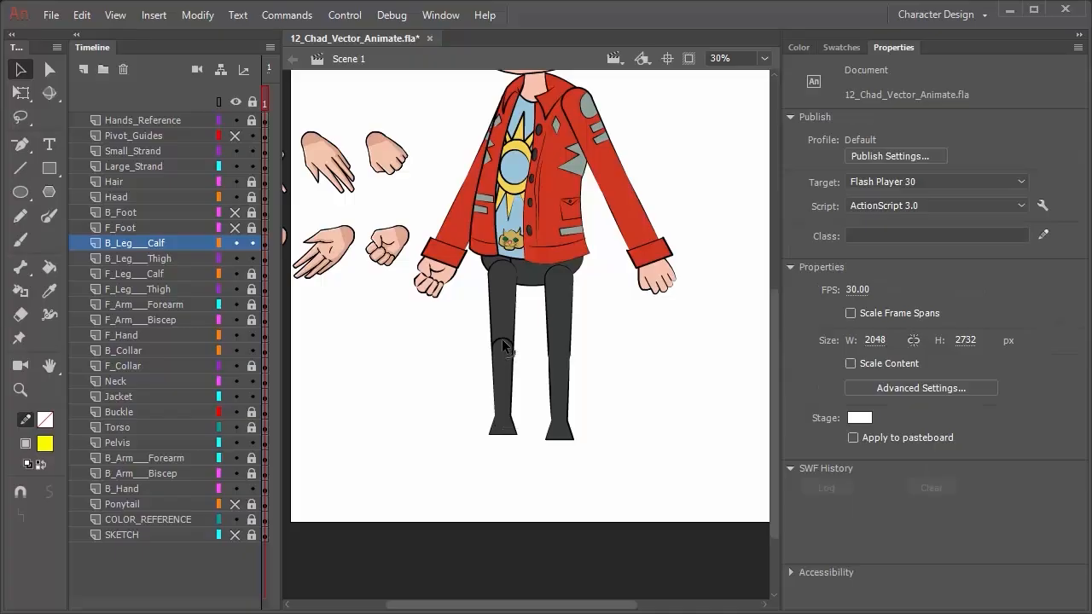
Delete the back calf's rounded knee curve and the leftover stroke fragments around its cuff, and deselect the artwork
click(517, 439)
click(502, 441)
click(500, 438)
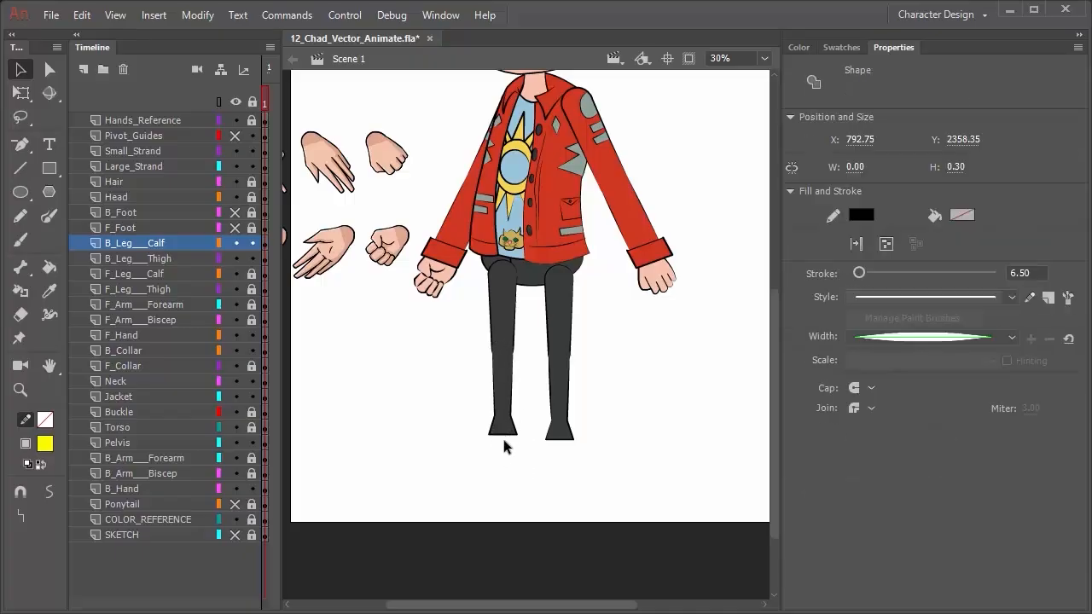
click(503, 440)
click(519, 444)
click(514, 449)
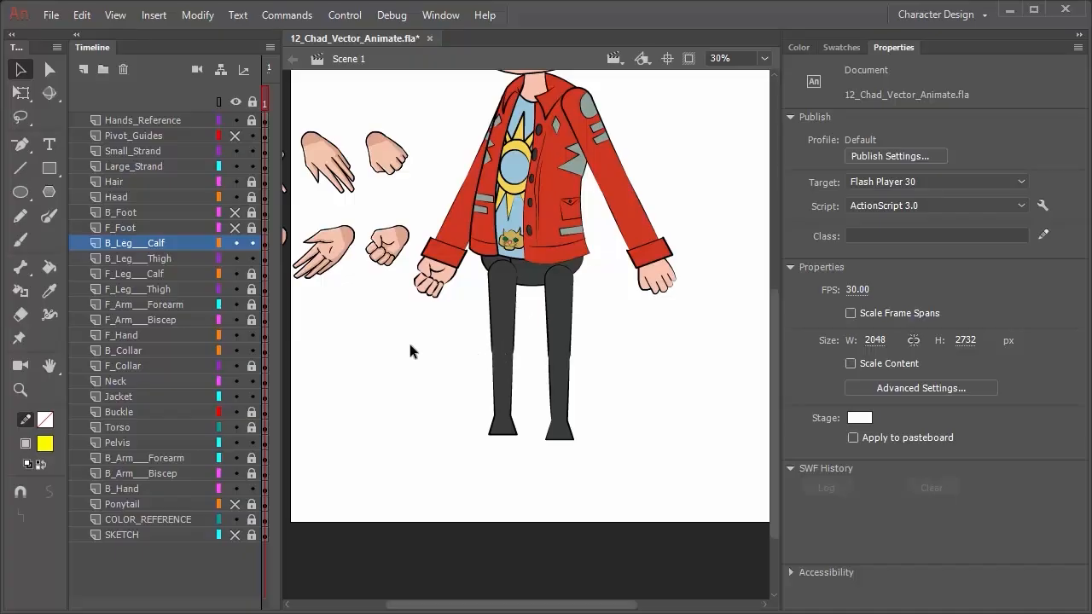
Show and unlock the F_Foot and B_Foot layers, turn off B_Foot's outline display, and sample the skin colour from the back hand
click(236, 228)
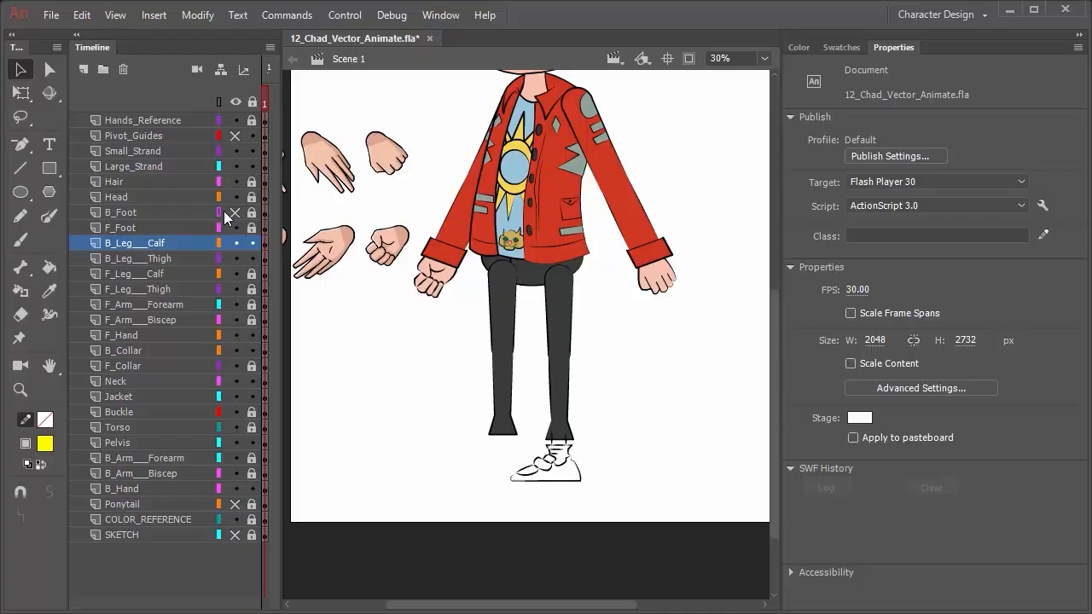
click(236, 213)
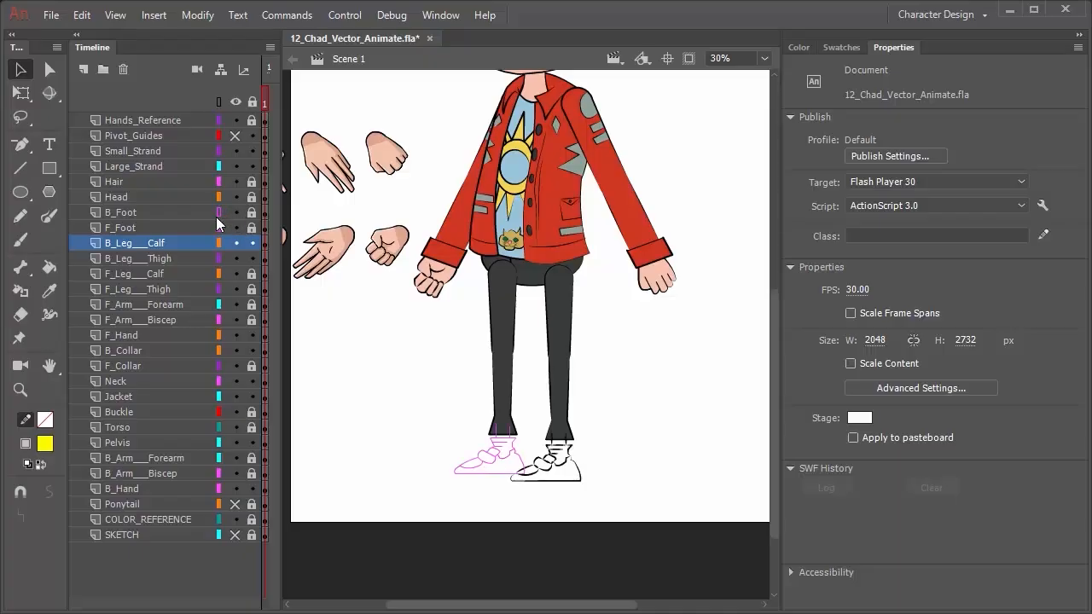
click(219, 213)
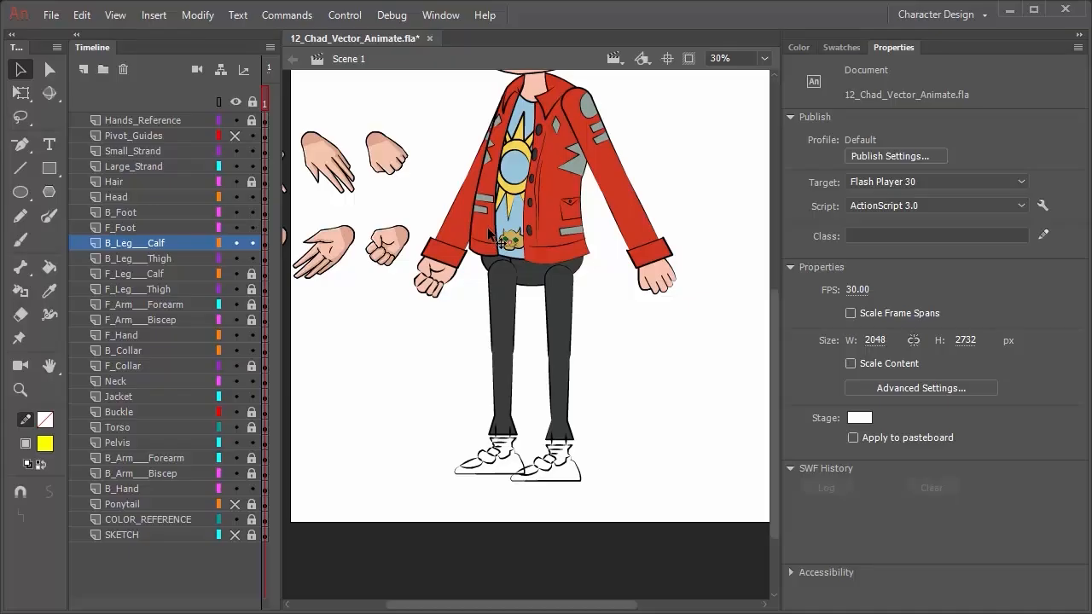
key(i)
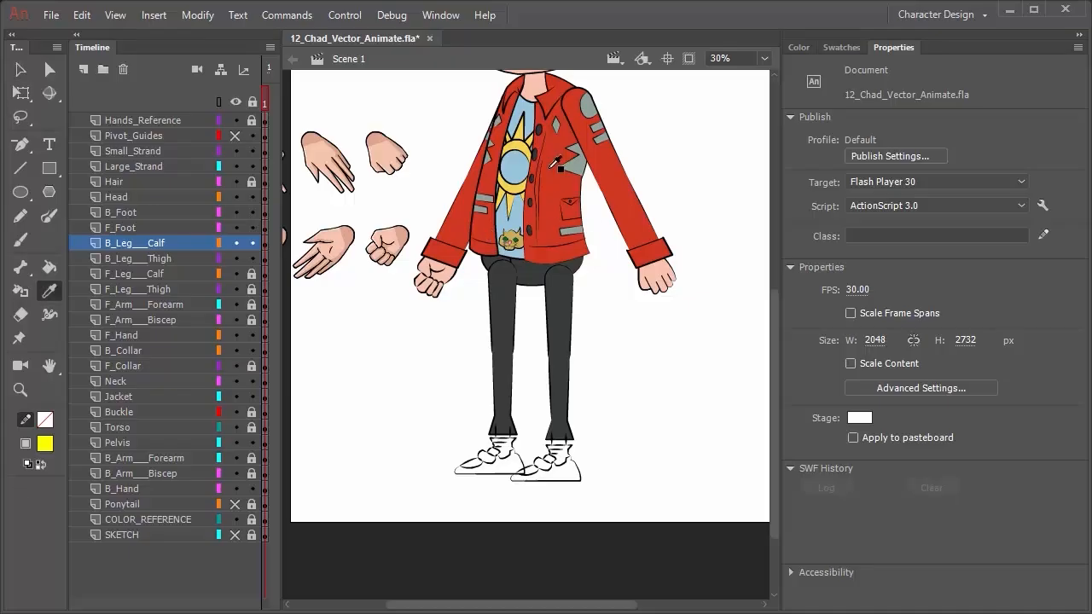
click(444, 278)
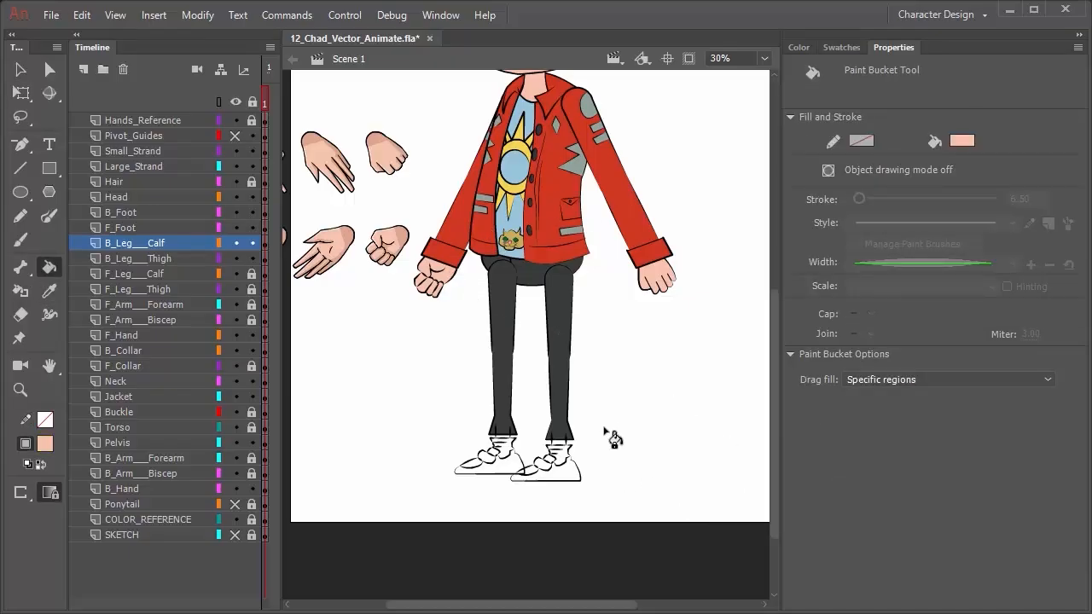
On the F_Foot layer, close the top of the front ankle with a straight line snapped to the ends of its side strokes
click(131, 228)
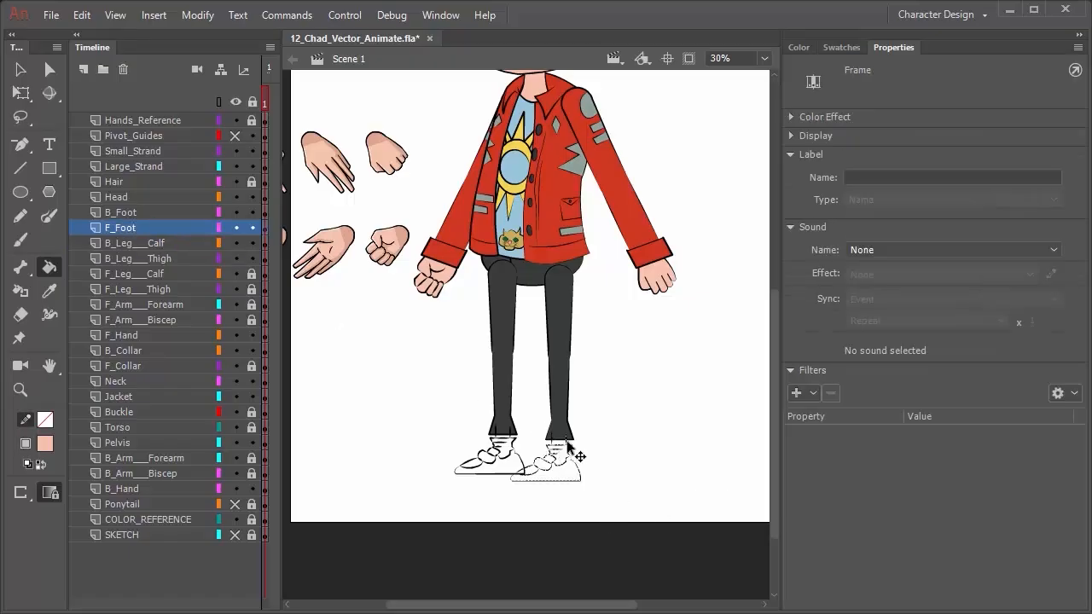
scroll(568, 444, up, 5)
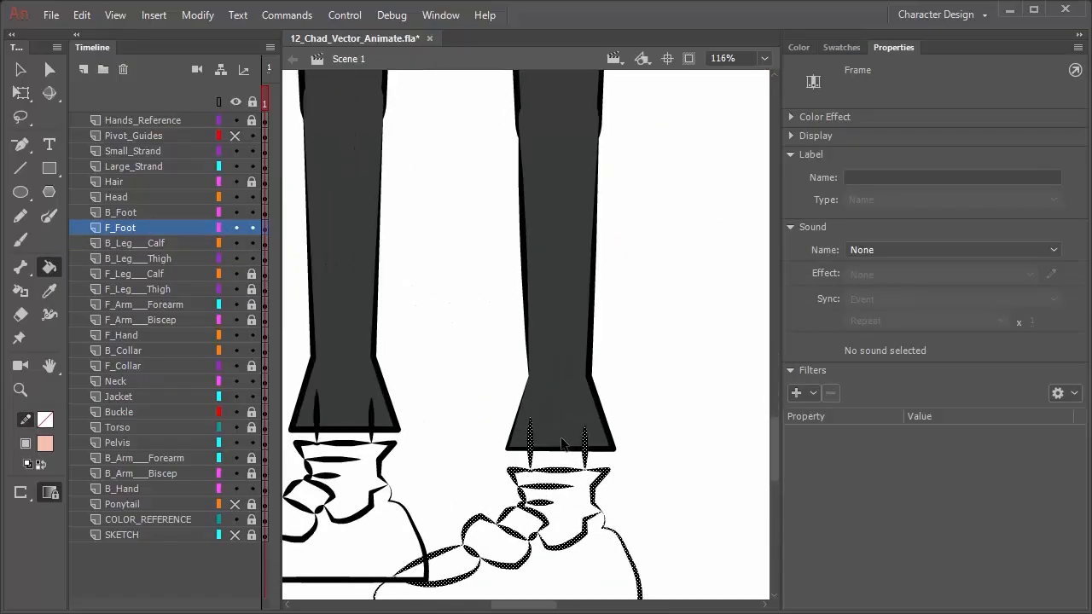
click(26, 169)
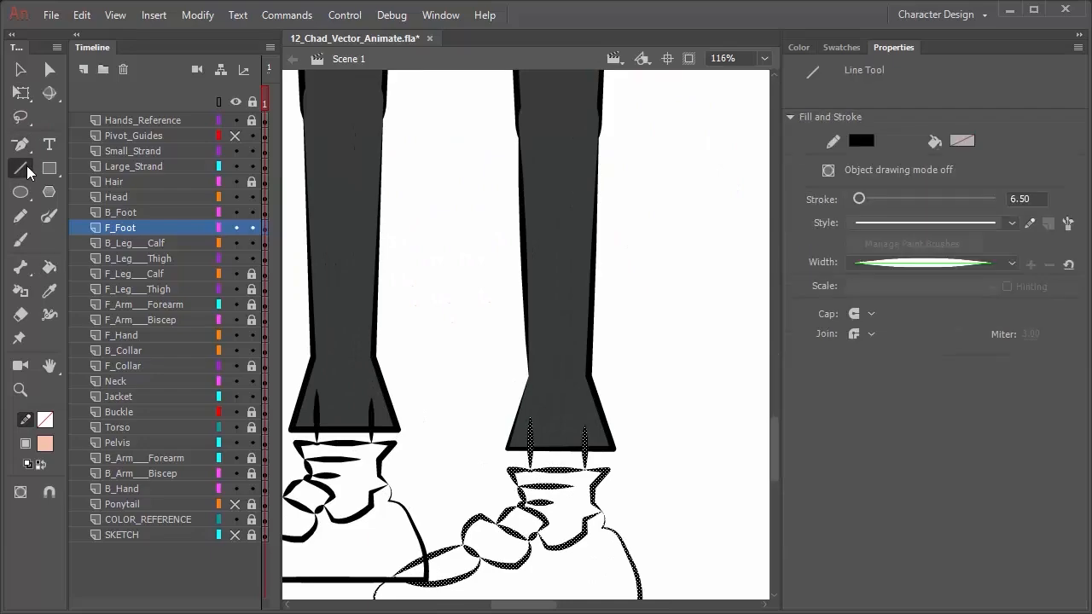
drag(530, 418, 585, 424)
key(ctrl+z)
click(47, 493)
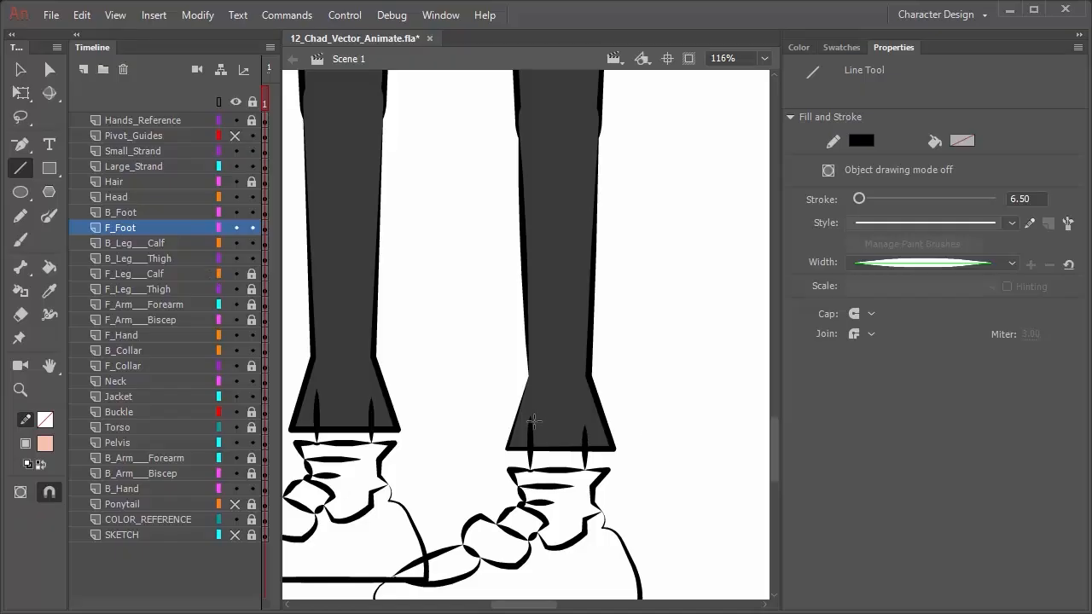
drag(530, 416, 588, 423)
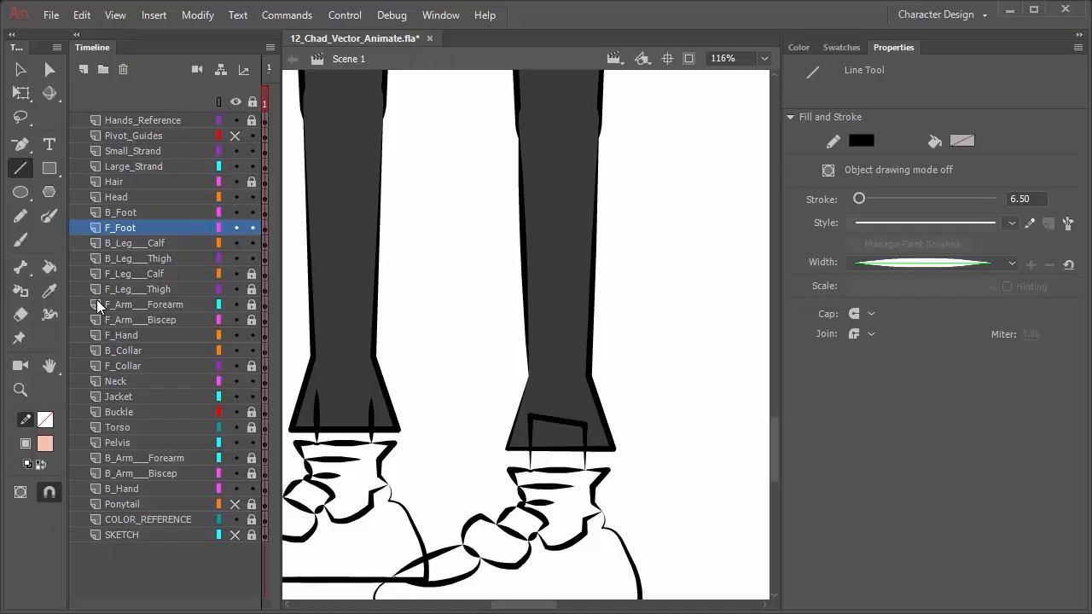
Fill the front ankle with the skin colour and delete the line closing its top
click(49, 266)
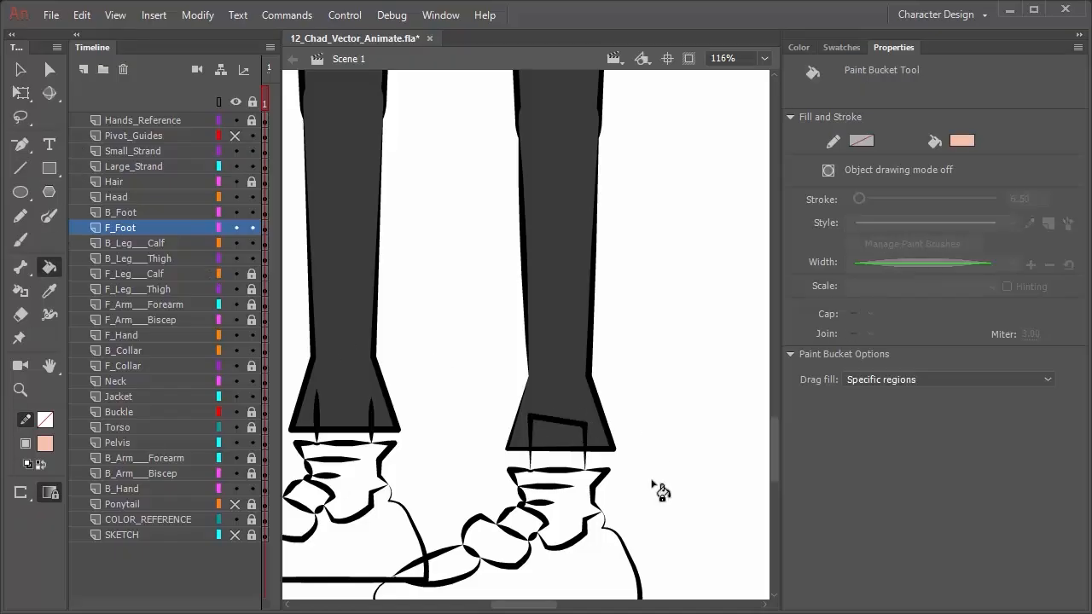
click(567, 463)
key(v)
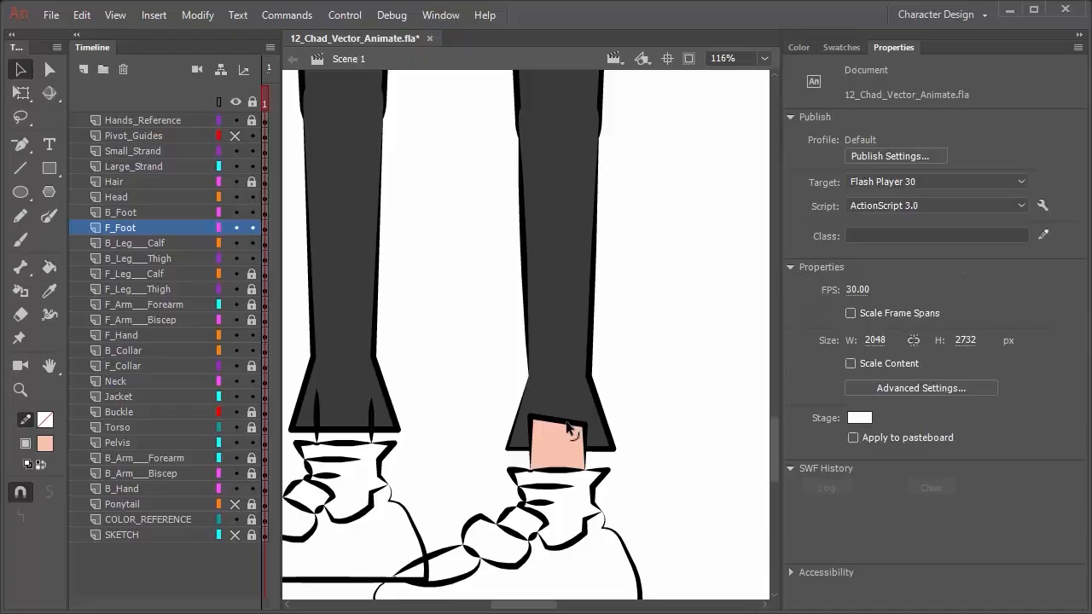
click(567, 427)
key(Delete)
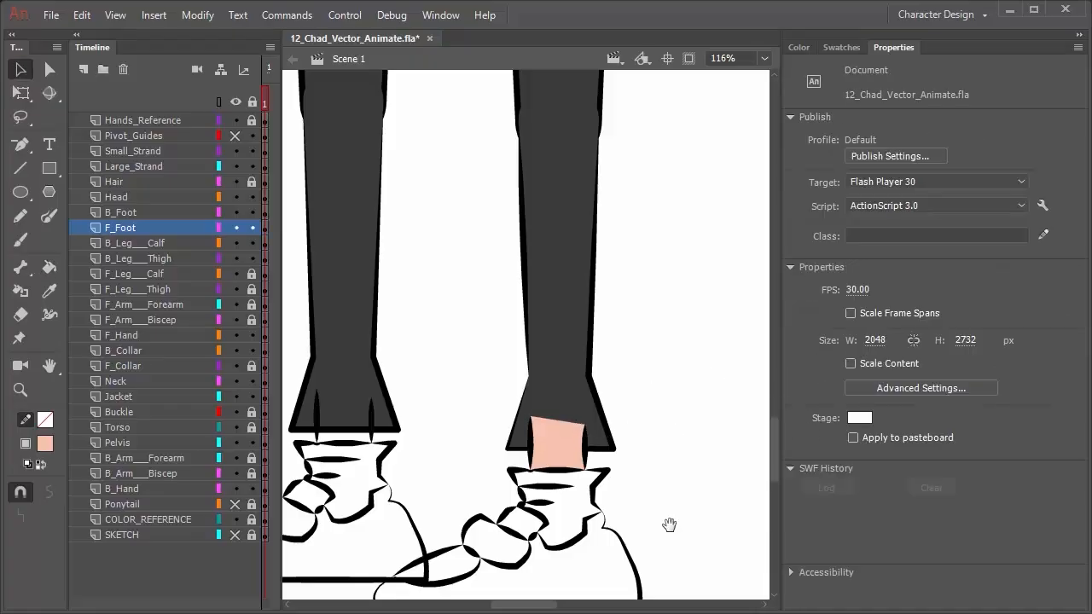
On the B_Foot layer, draw a straight line across the top of the back ankle between its side strokes
drag(669, 525, 774, 442)
click(128, 213)
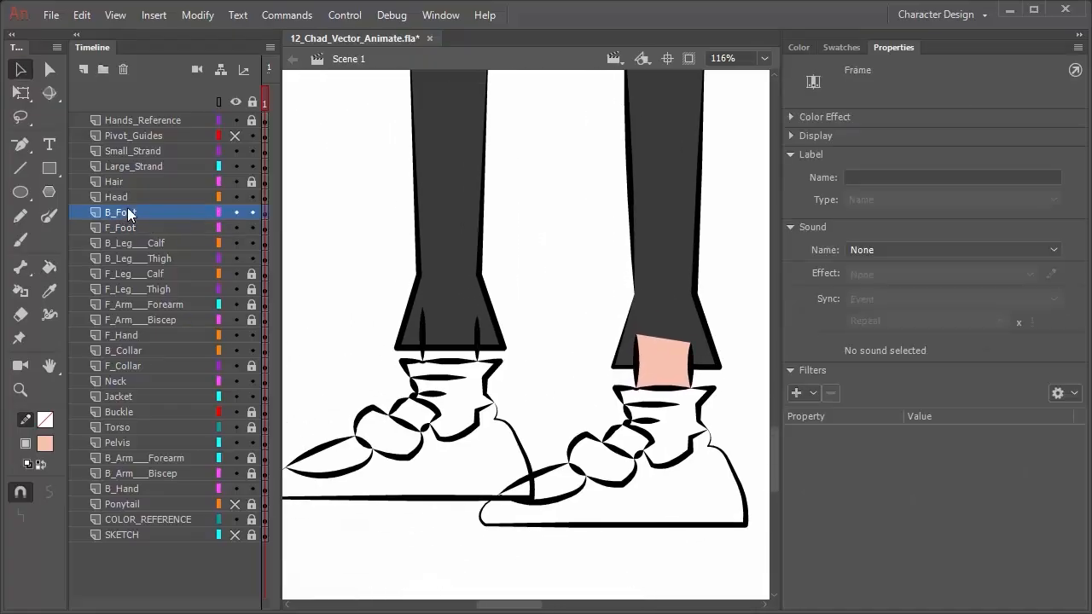
click(21, 168)
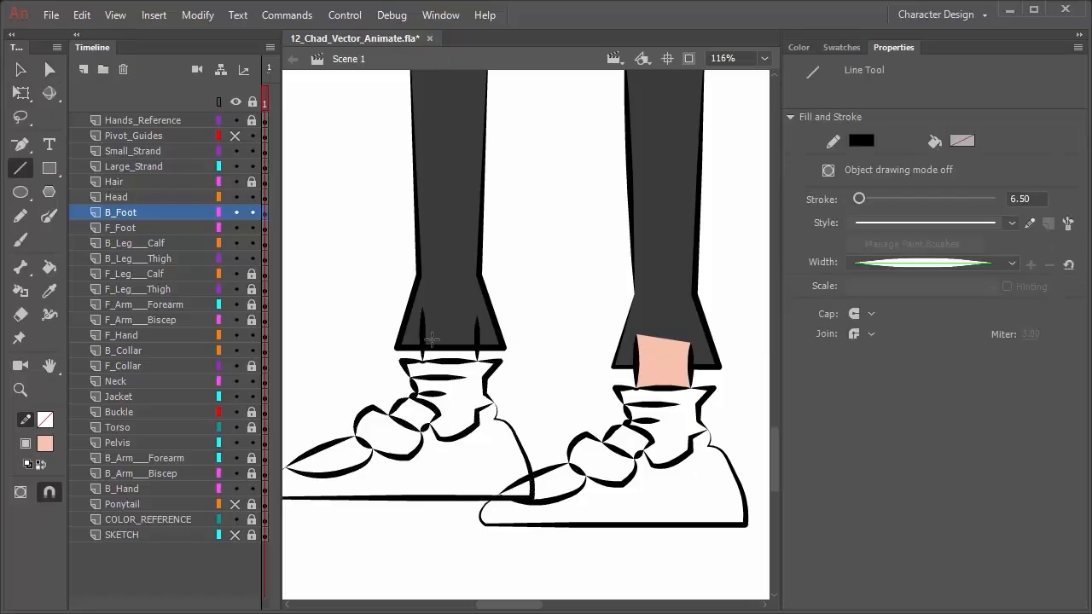
drag(422, 309, 478, 317)
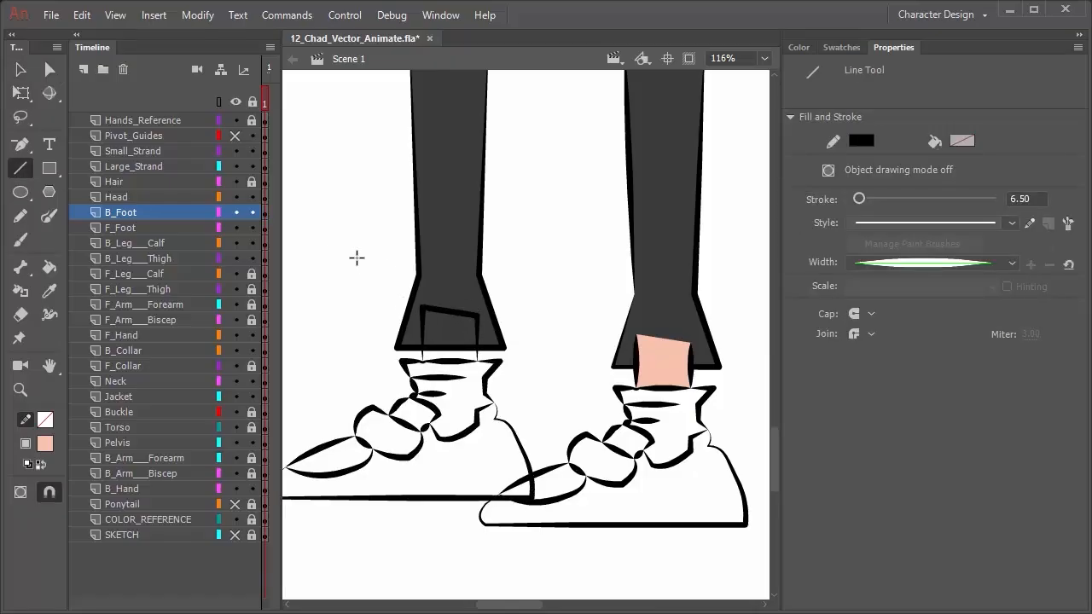
Fill the back ankle with the skin colour and delete its top closing line
key(k)
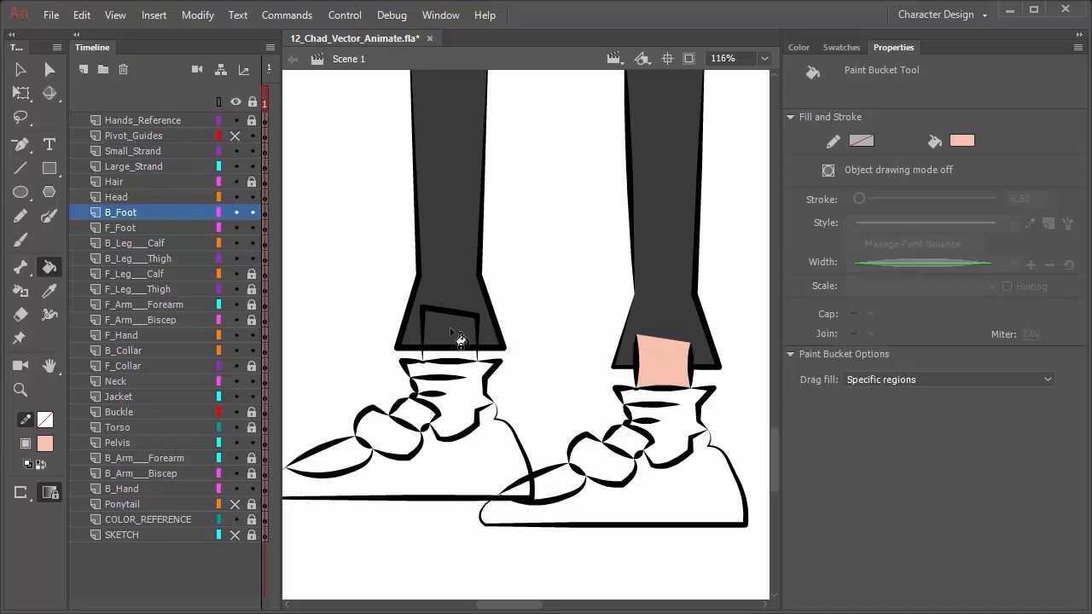
click(464, 338)
key(v)
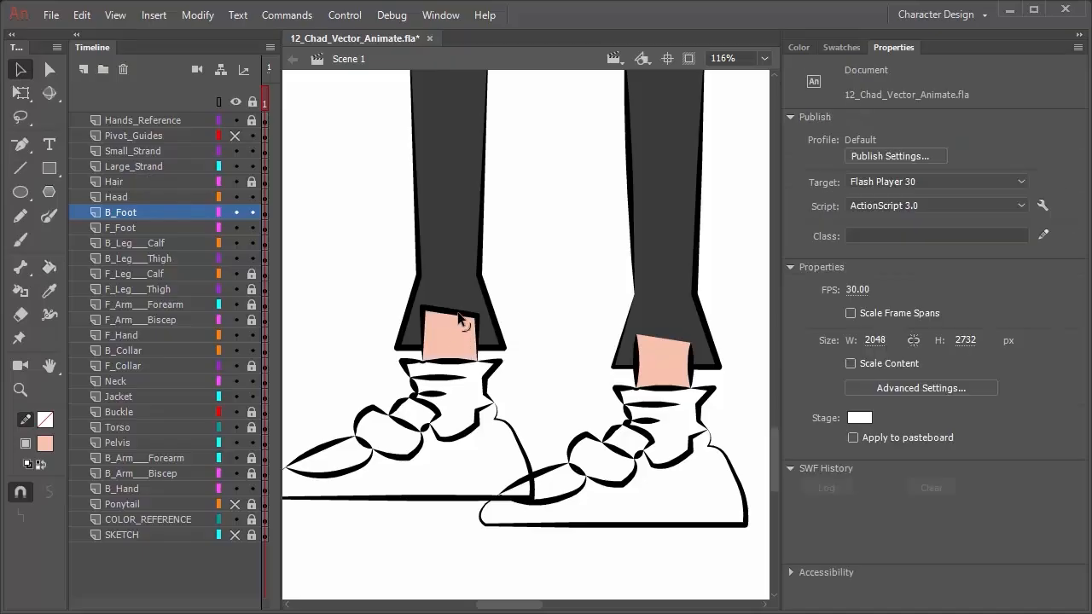
click(452, 312)
key(Delete)
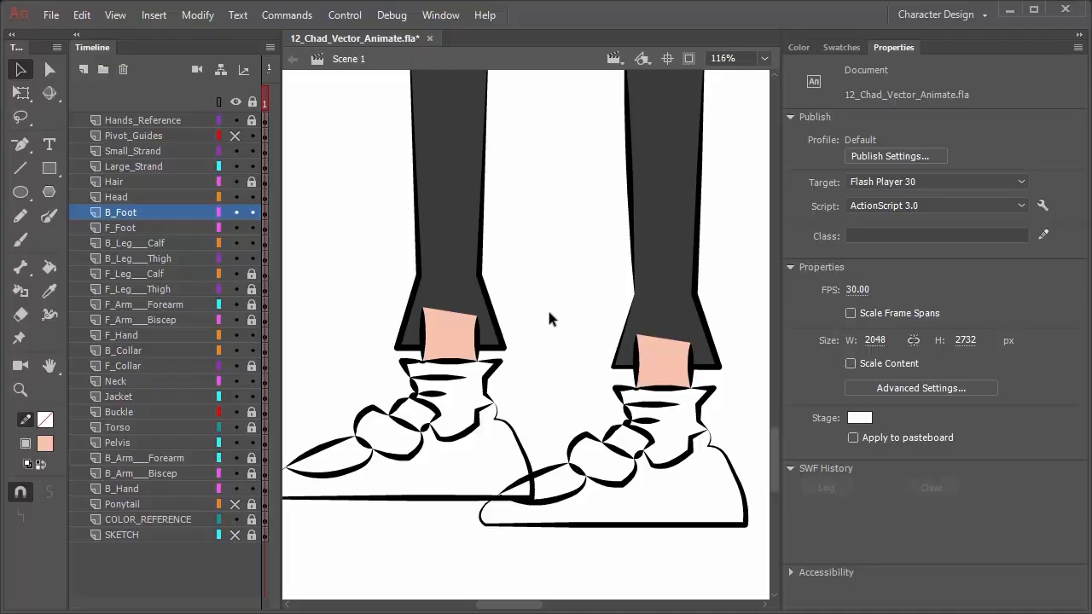
key(space)
drag(390, 144, 722, 490)
drag(359, 239, 408, 295)
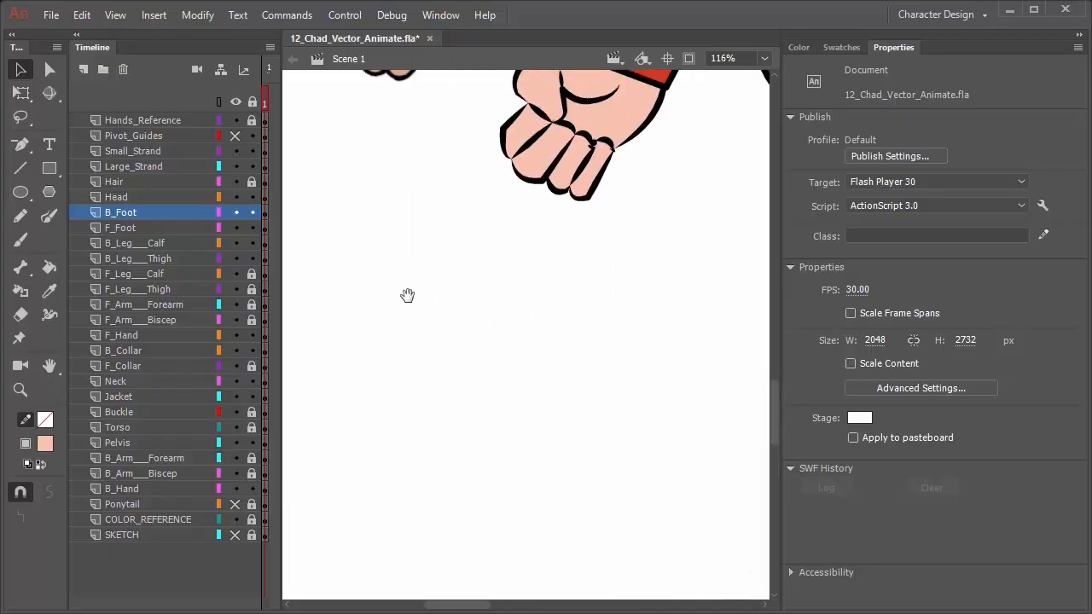
scroll(413, 284, down, 6)
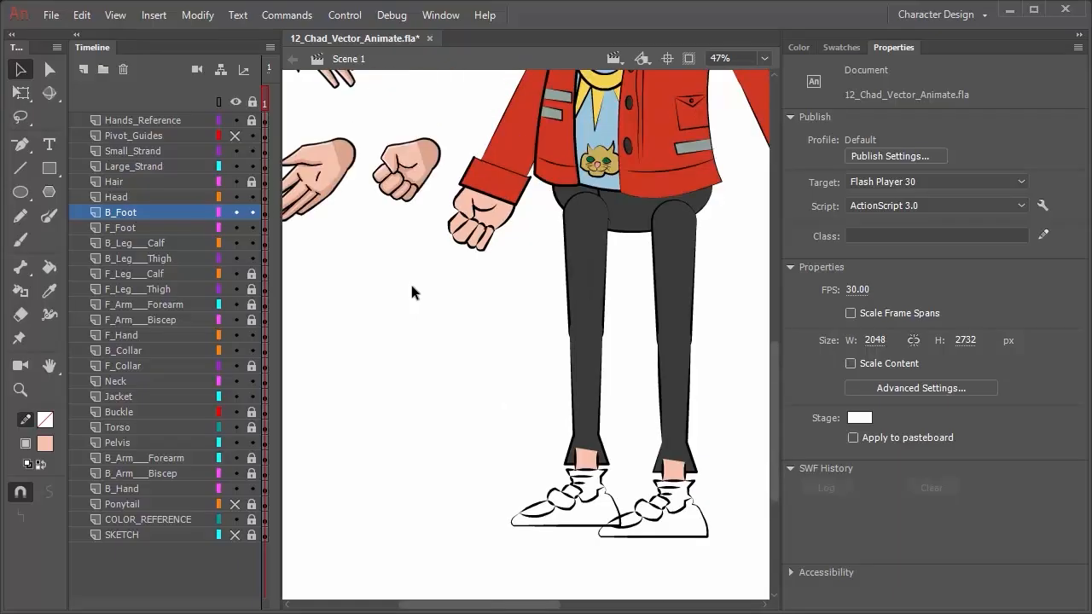
Sample the white sock colour from the front foot of the coloured reference character as the fill colour
key(space)
drag(392, 103, 498, 511)
scroll(518, 282, up, 6)
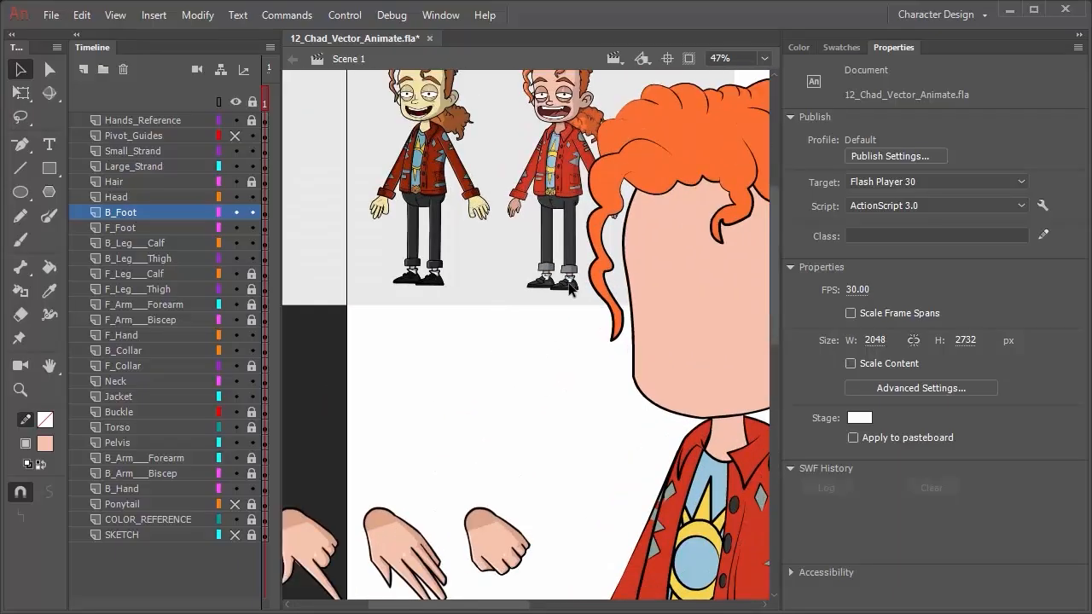
scroll(507, 299, up, 2)
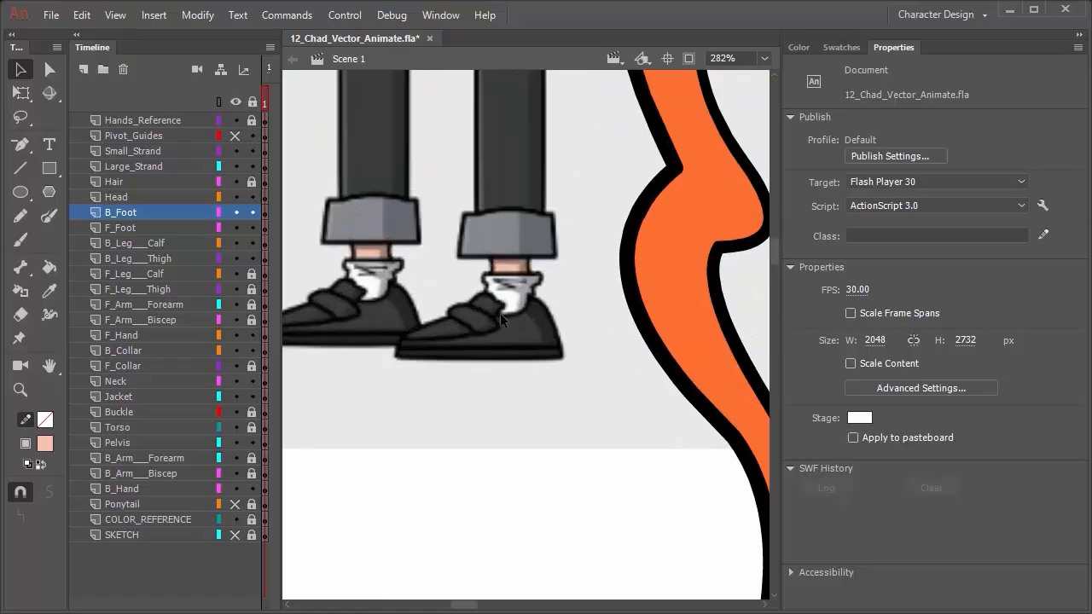
key(k)
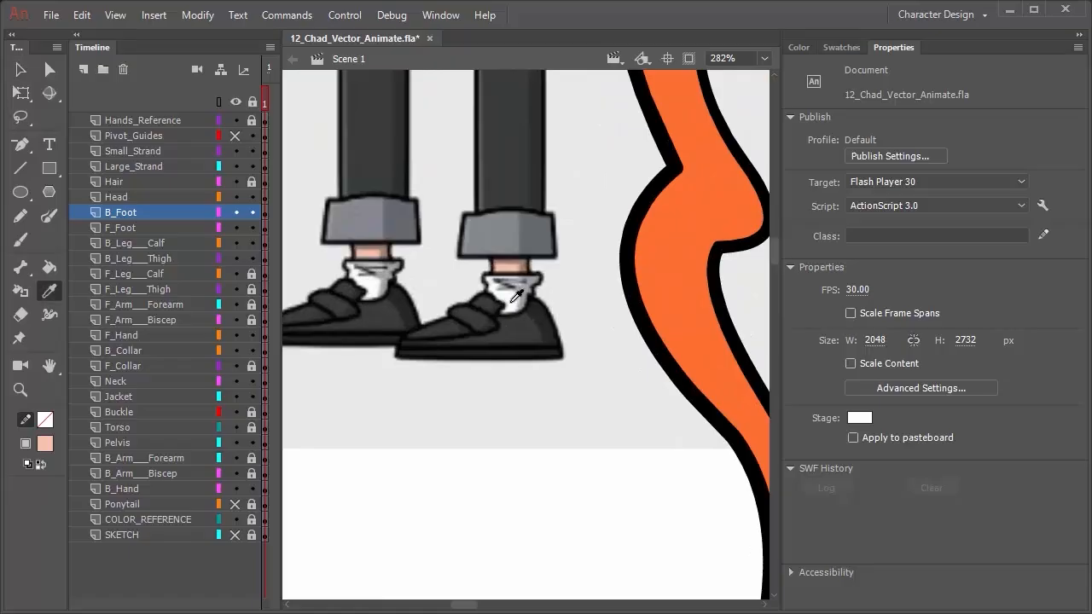
scroll(471, 440, down, 6)
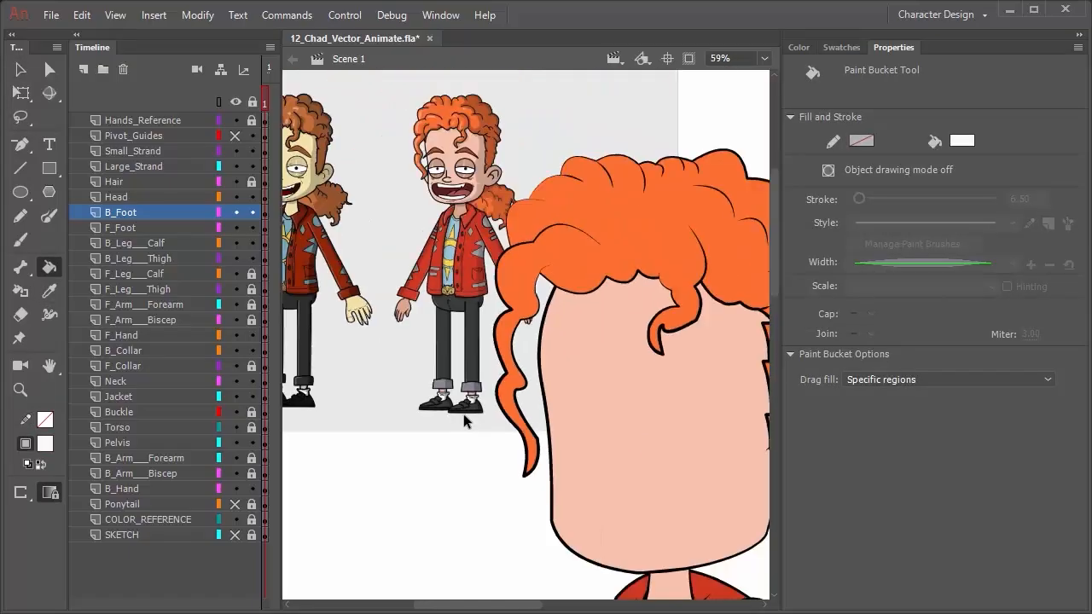
Fill the socks on the F_Foot and B_Foot layers with the sampled white and check the front sock's fill
drag(601, 475, 446, 81)
scroll(446, 81, down, 10)
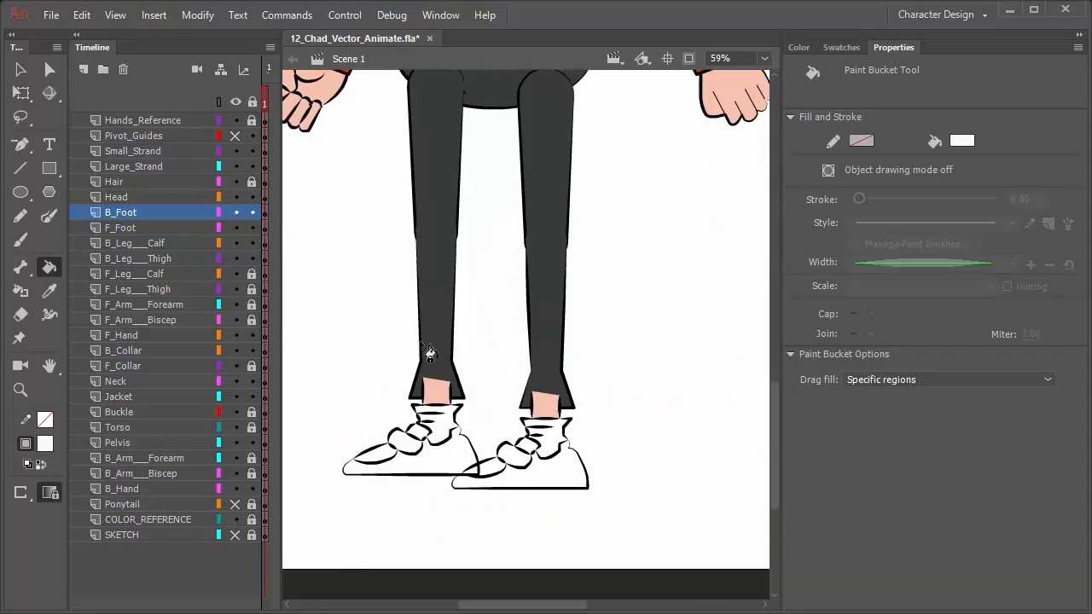
click(129, 226)
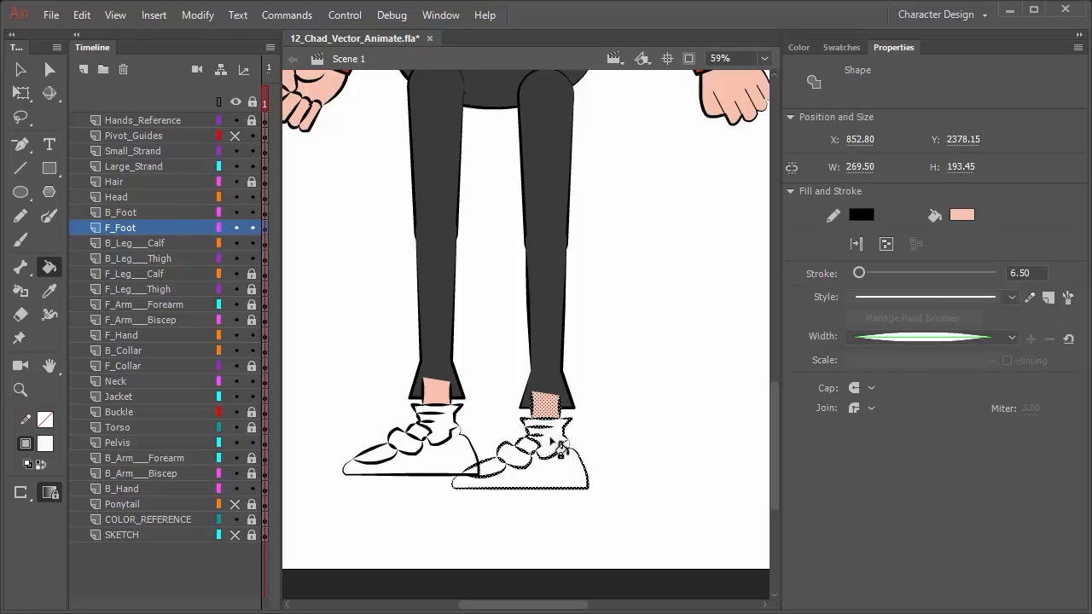
click(128, 213)
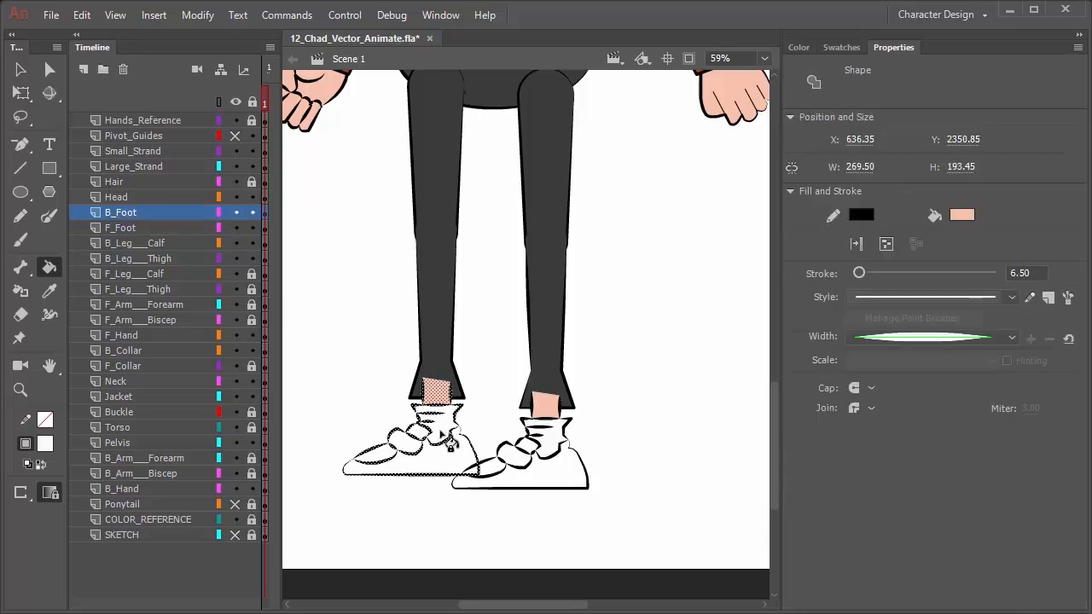
click(20, 69)
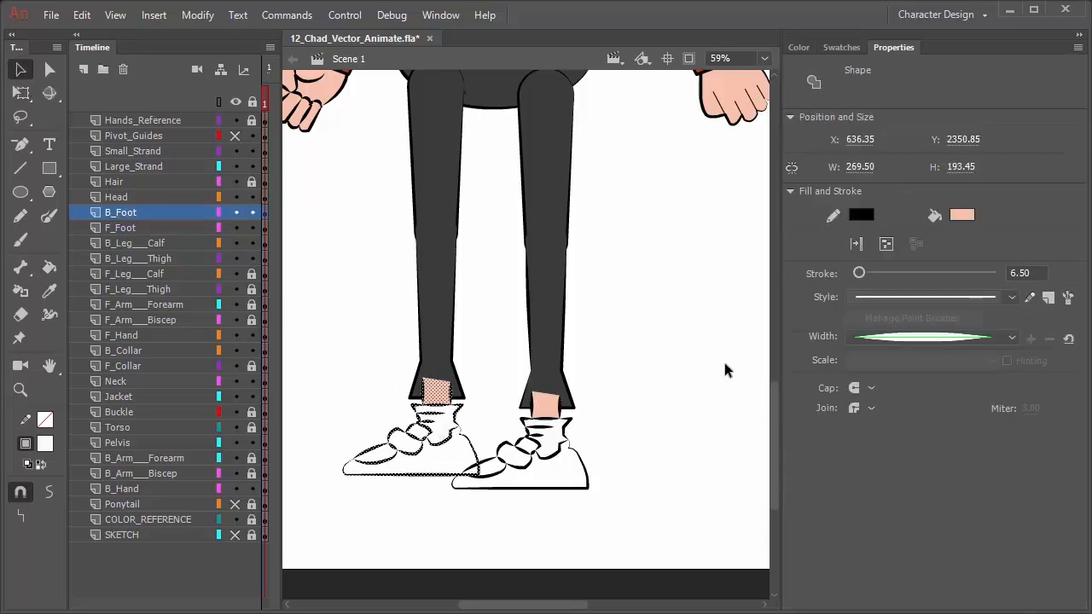
click(664, 307)
click(546, 434)
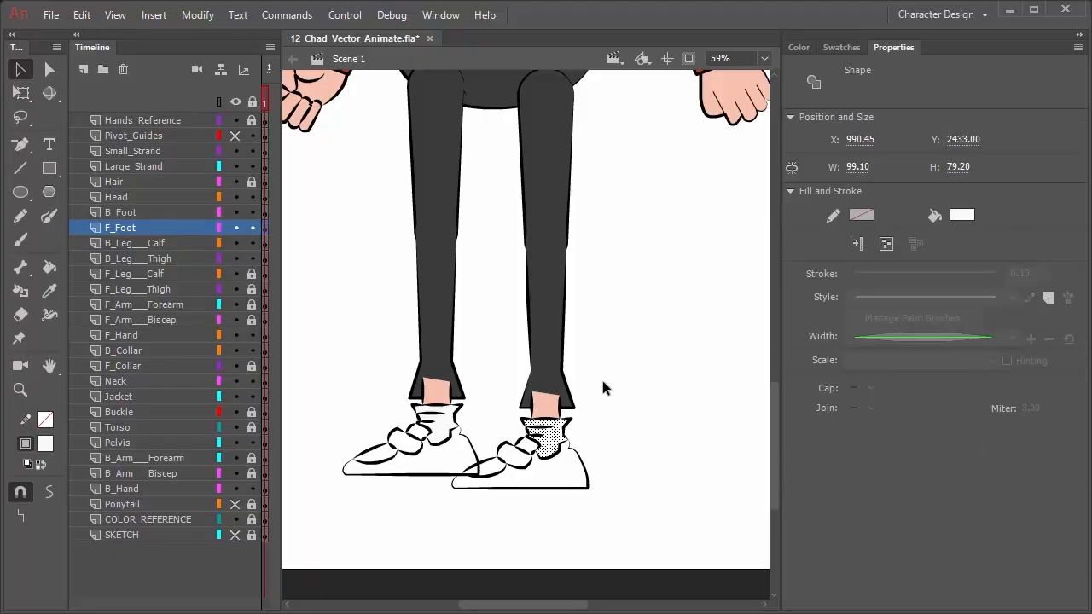
click(628, 377)
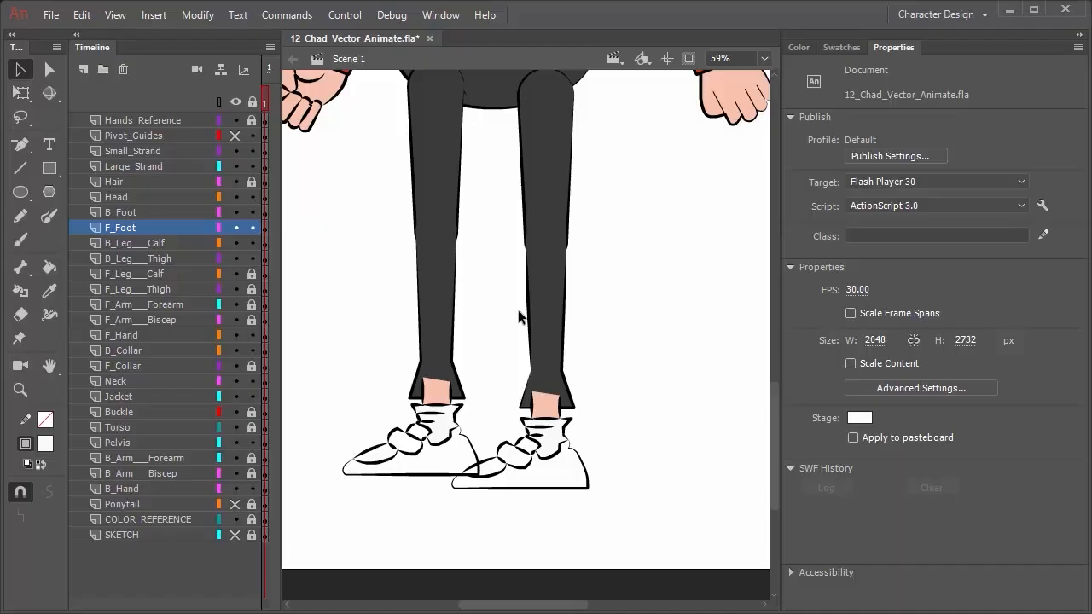
Sample the dark grey shoe colour from the coloured reference character as the fill colour
key(space)
drag(368, 162, 485, 507)
drag(392, 145, 683, 555)
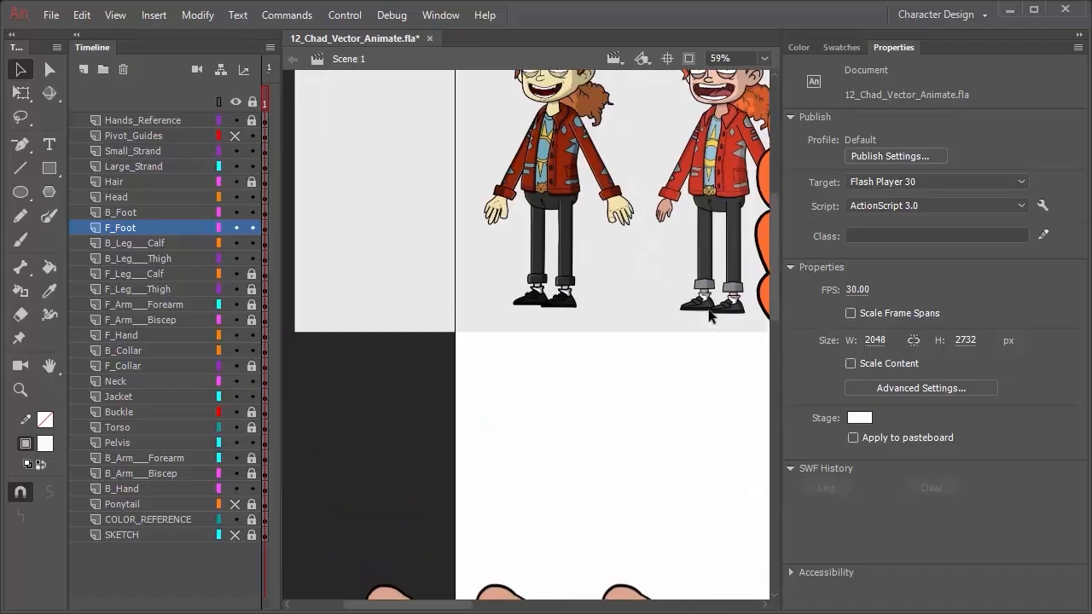
drag(708, 309, 523, 331)
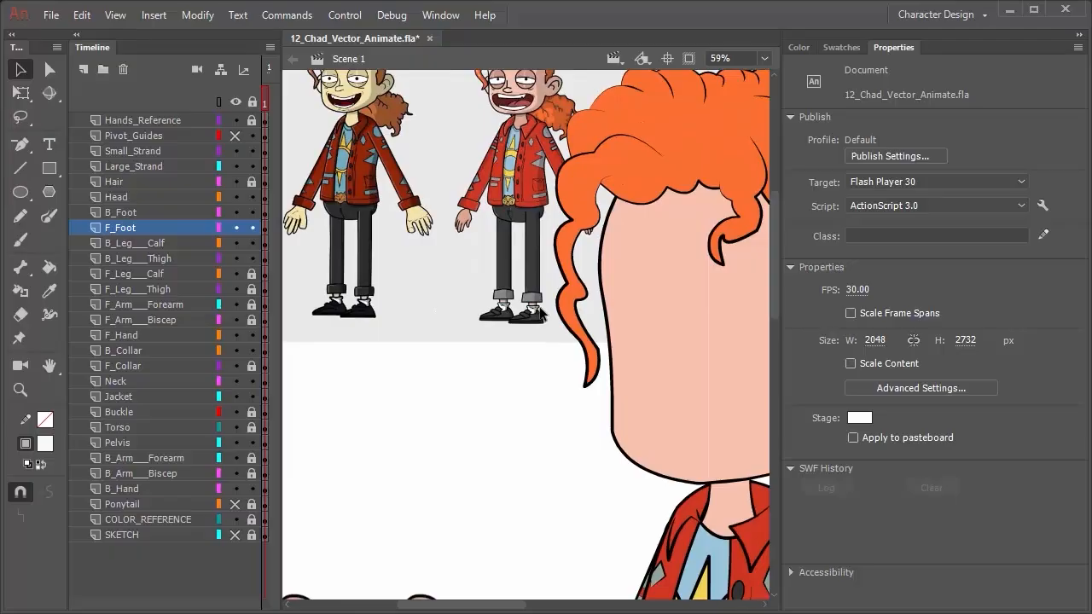
scroll(540, 312, up, 5)
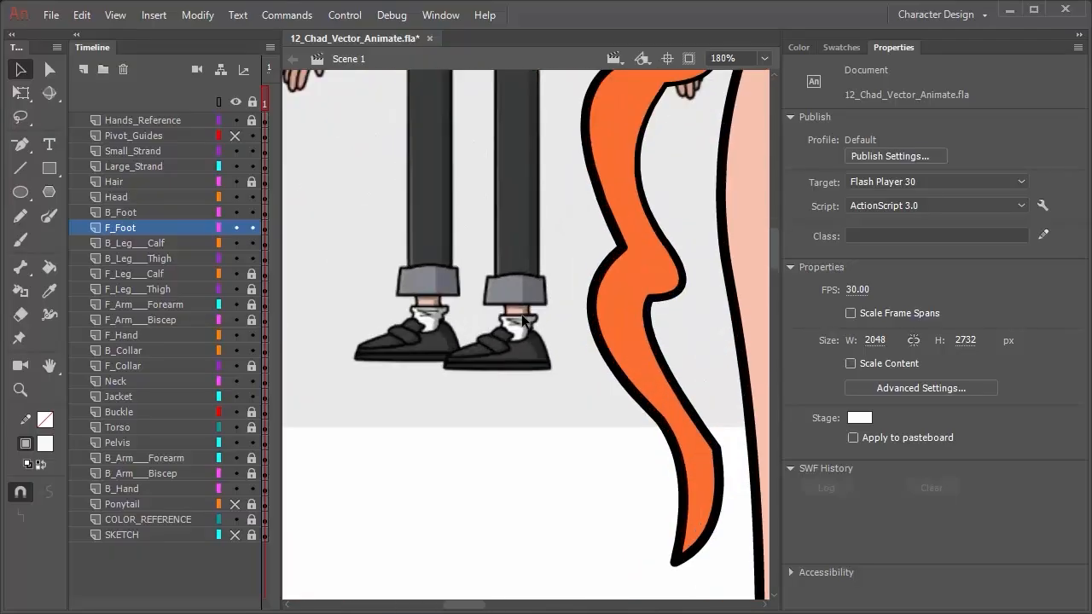
key(k)
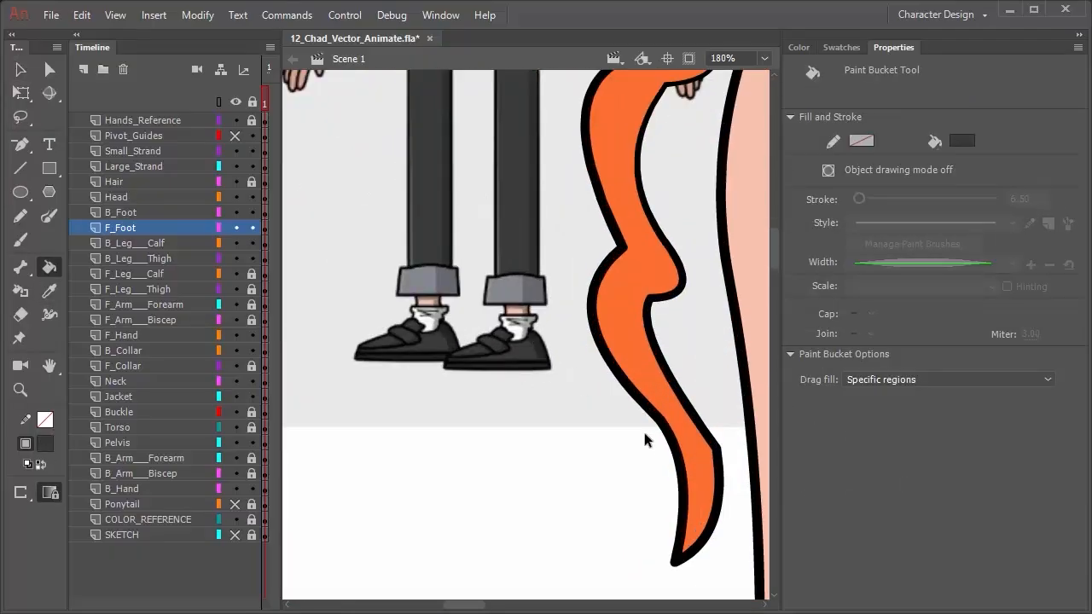
scroll(644, 431, down, 5)
On the F_Foot layer, fill all sections of the front shoe with the sampled dark grey
drag(655, 485, 437, 24)
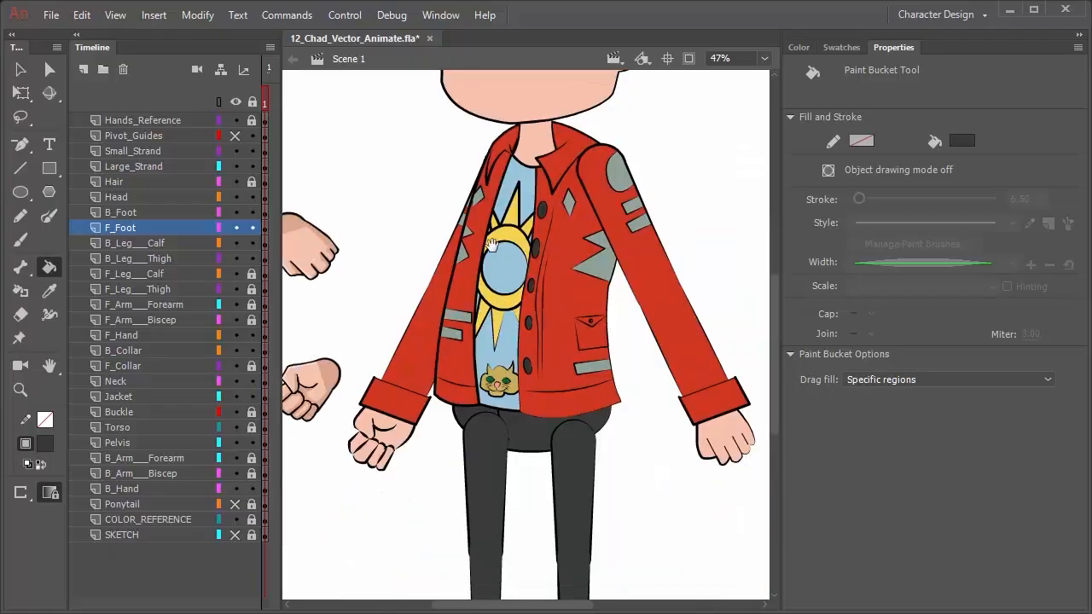
drag(535, 444, 485, 138)
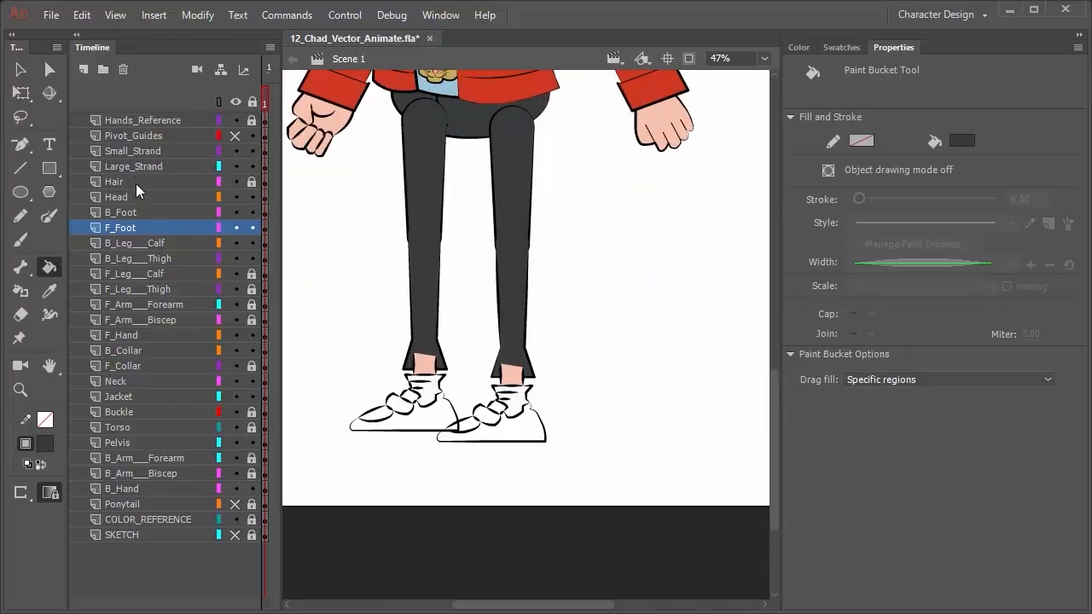
click(125, 229)
click(533, 430)
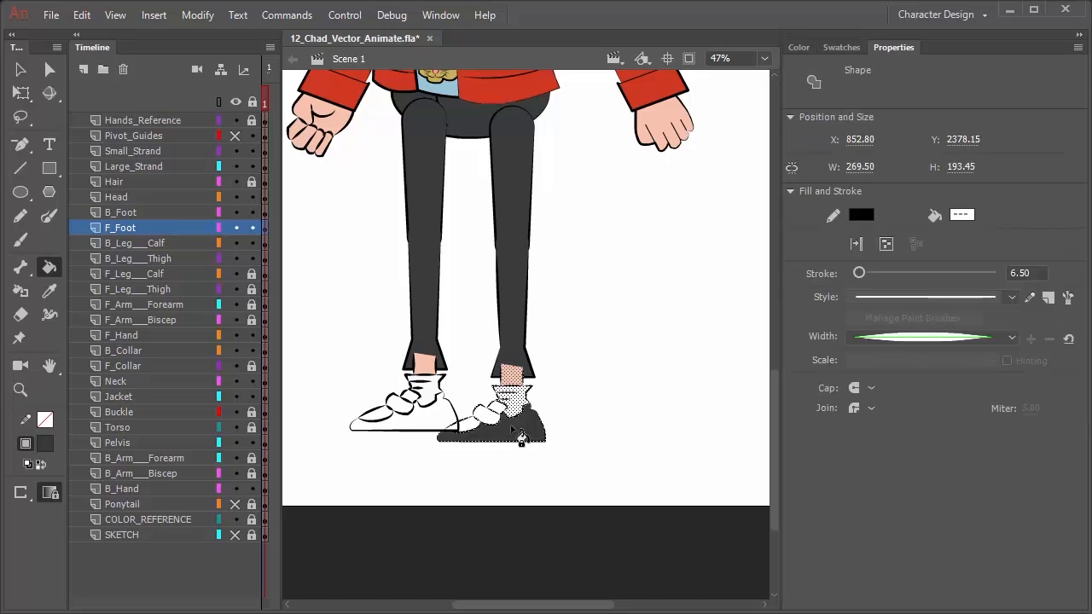
click(487, 416)
click(464, 426)
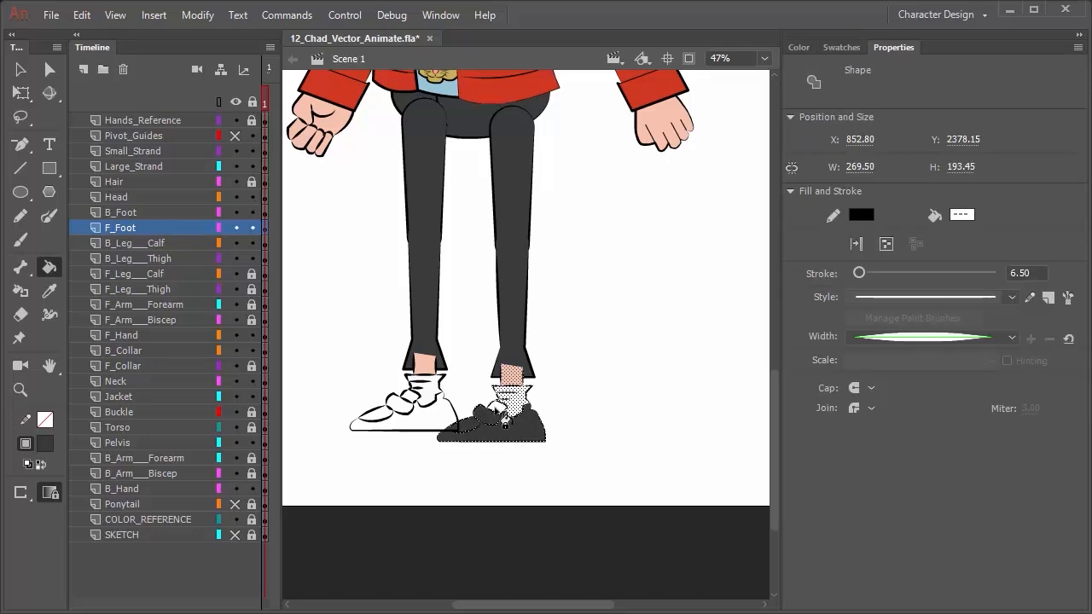
On the B_Foot layer, fill all sections of the back shoe with the same dark grey
click(107, 213)
click(441, 432)
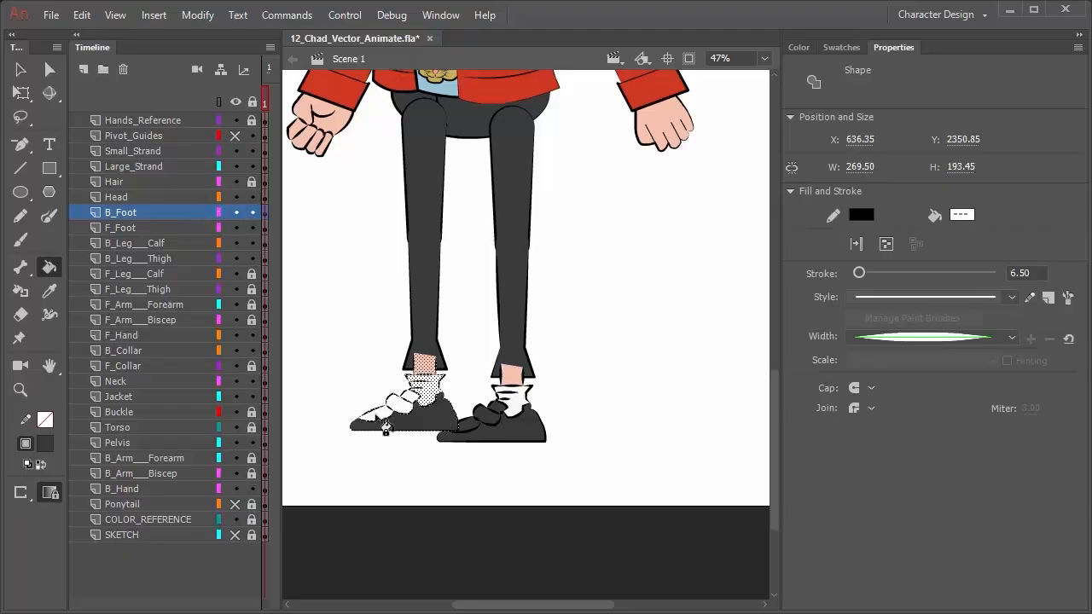
click(418, 419)
click(410, 397)
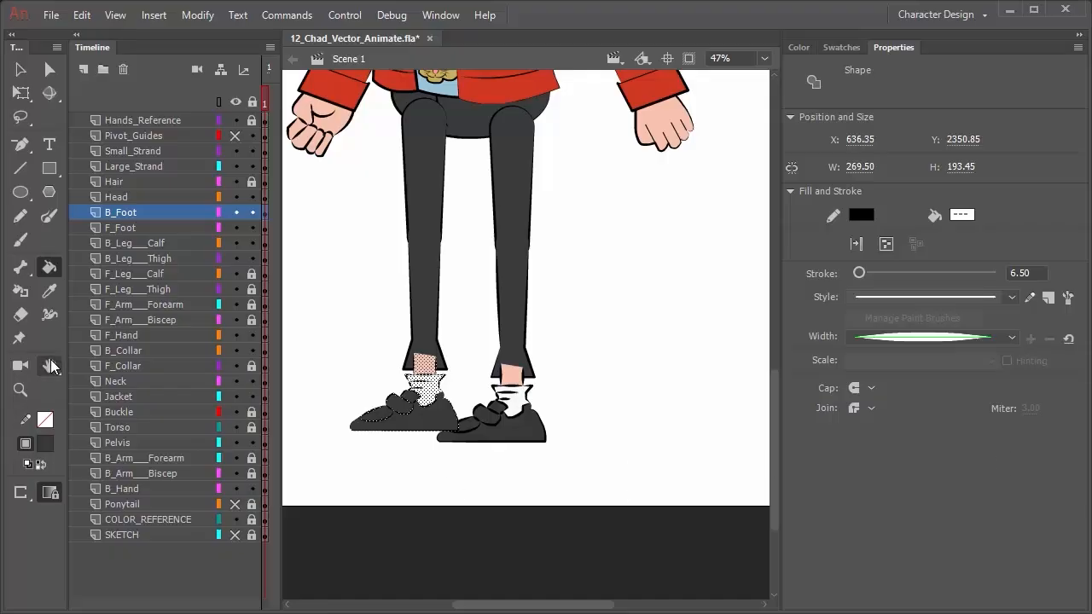
Move the B_Foot layer below B_Leg___Thigh and the F_Foot layer below F_Leg___Thigh
drag(136, 213, 139, 266)
click(135, 214)
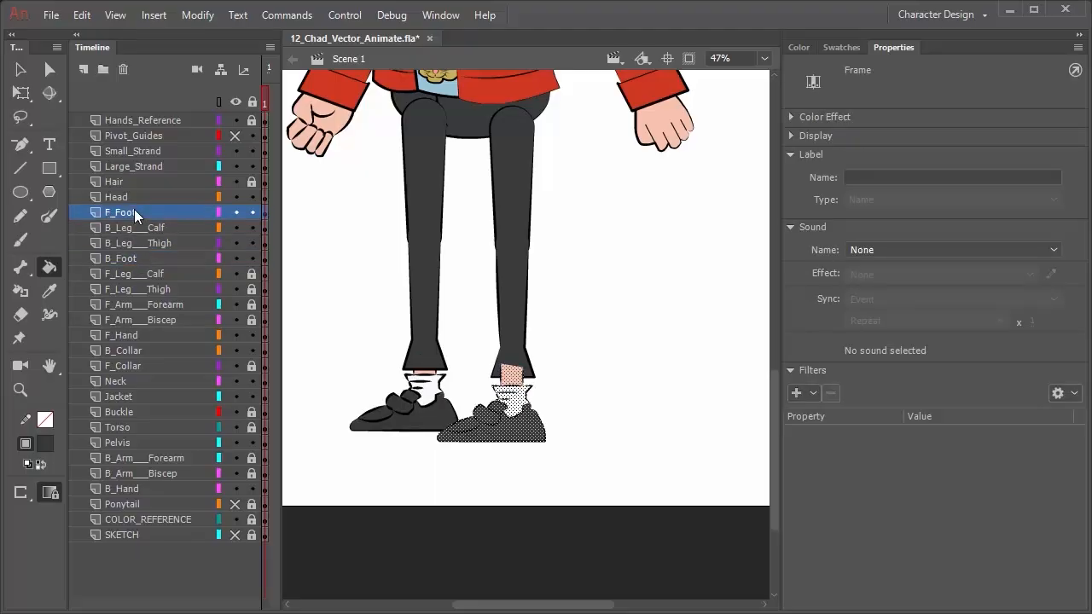
drag(141, 212, 150, 290)
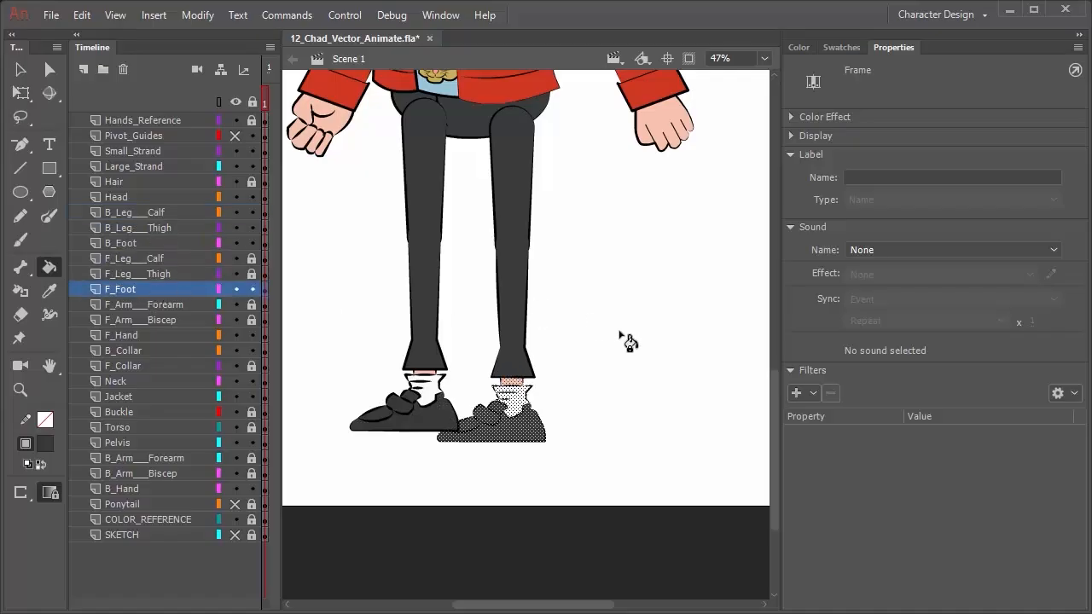
click(150, 275)
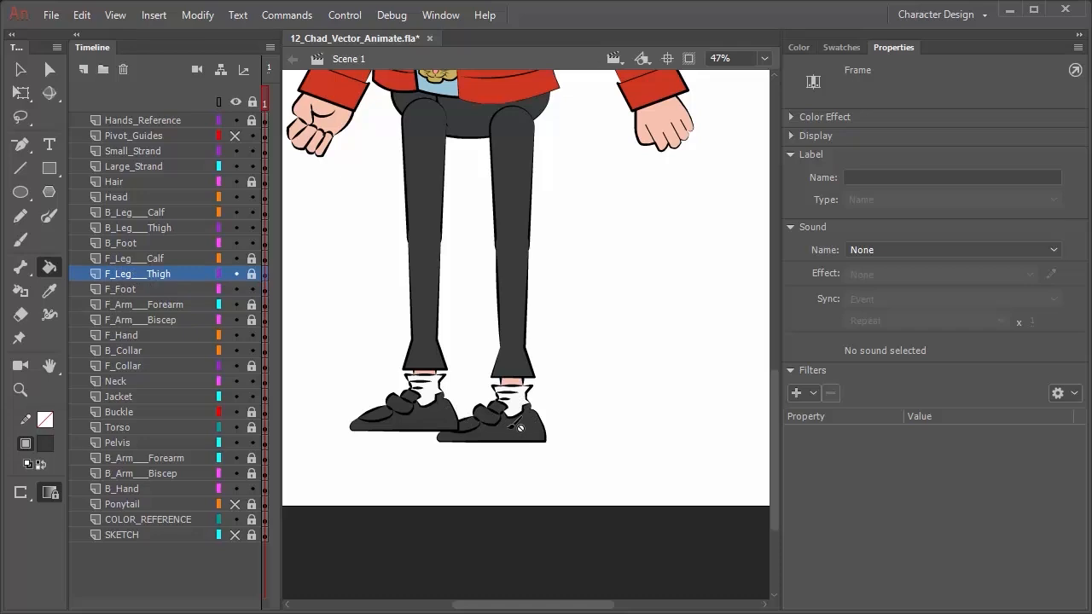
Move the F_Leg___Calf, F_Leg___Thigh and F_Foot layers together above B_Leg___Calf and check the back leg's layers
click(146, 290)
shift+click(139, 259)
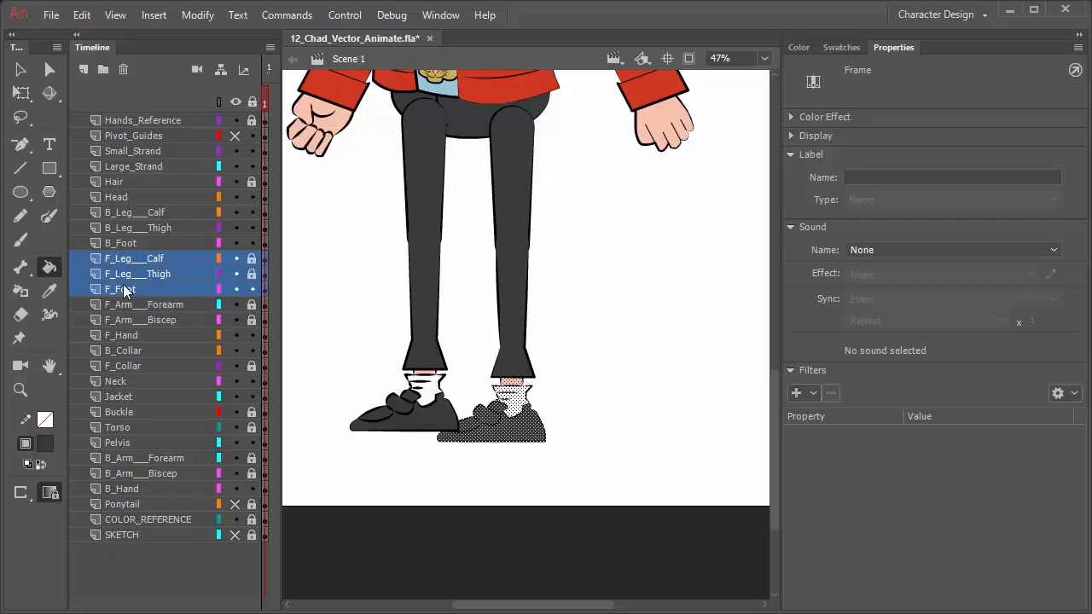
drag(146, 269, 136, 208)
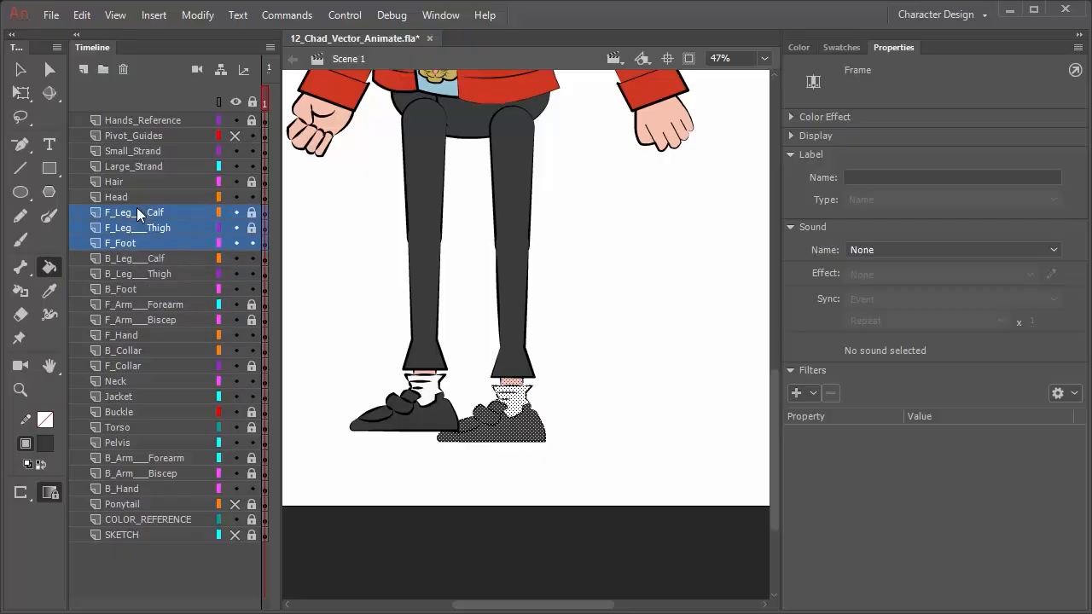
click(118, 274)
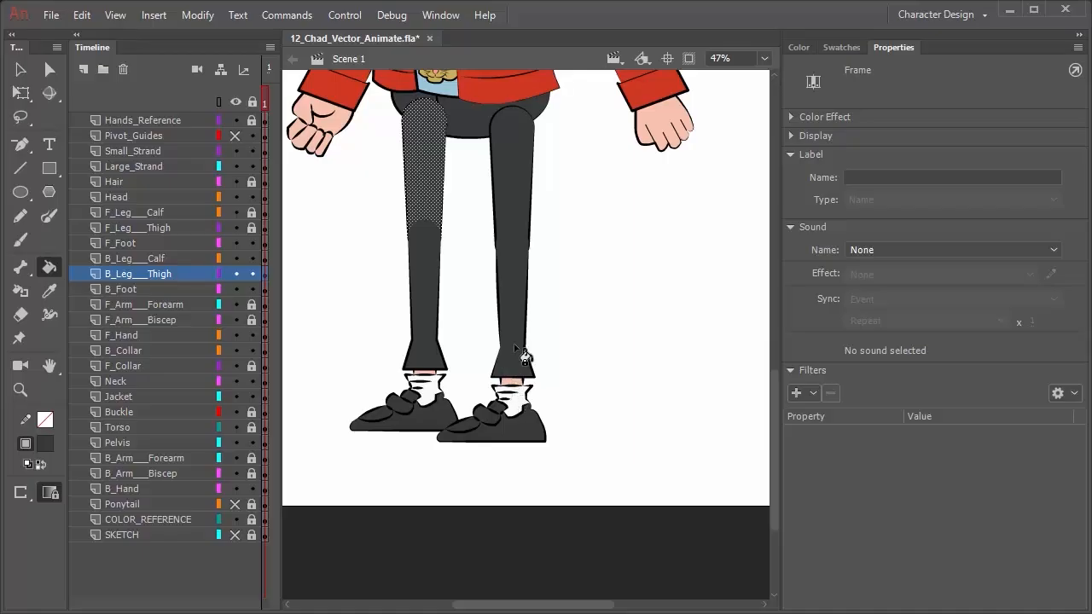
scroll(485, 336, down, 5)
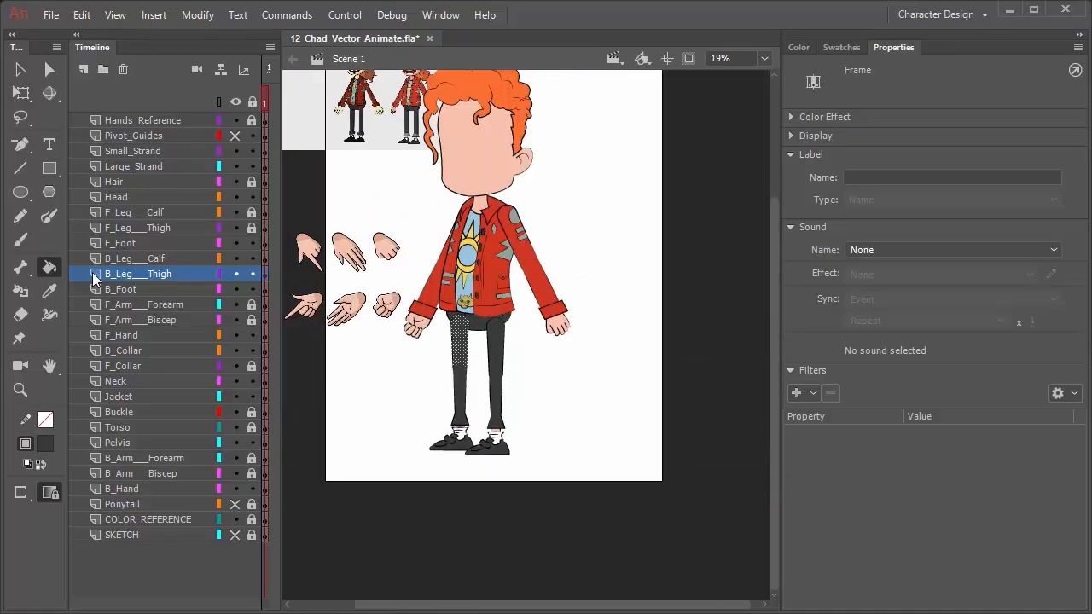
click(130, 291)
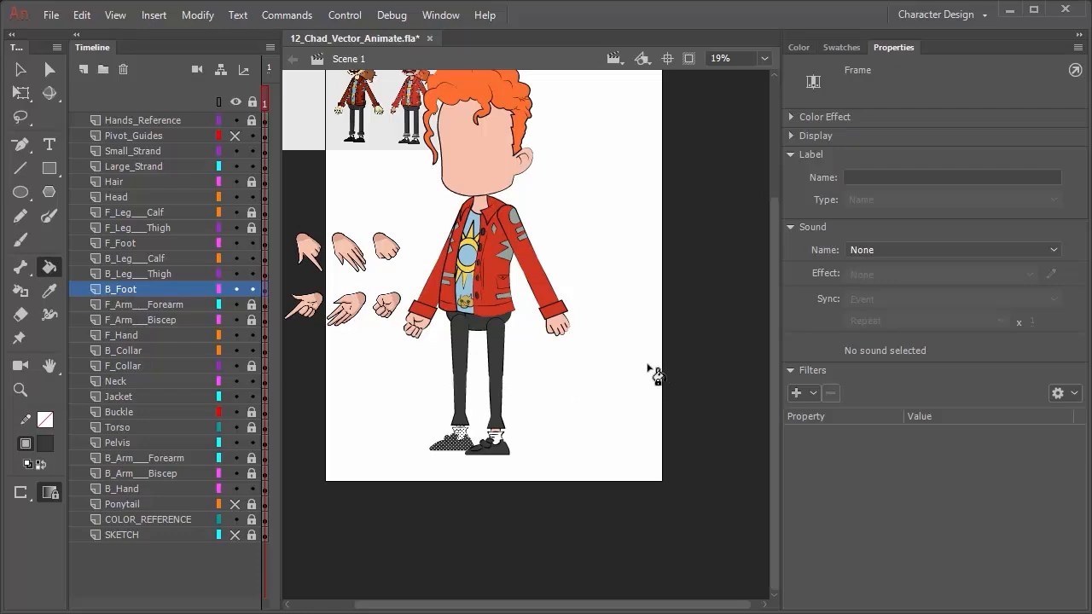
scroll(494, 335, up, 5)
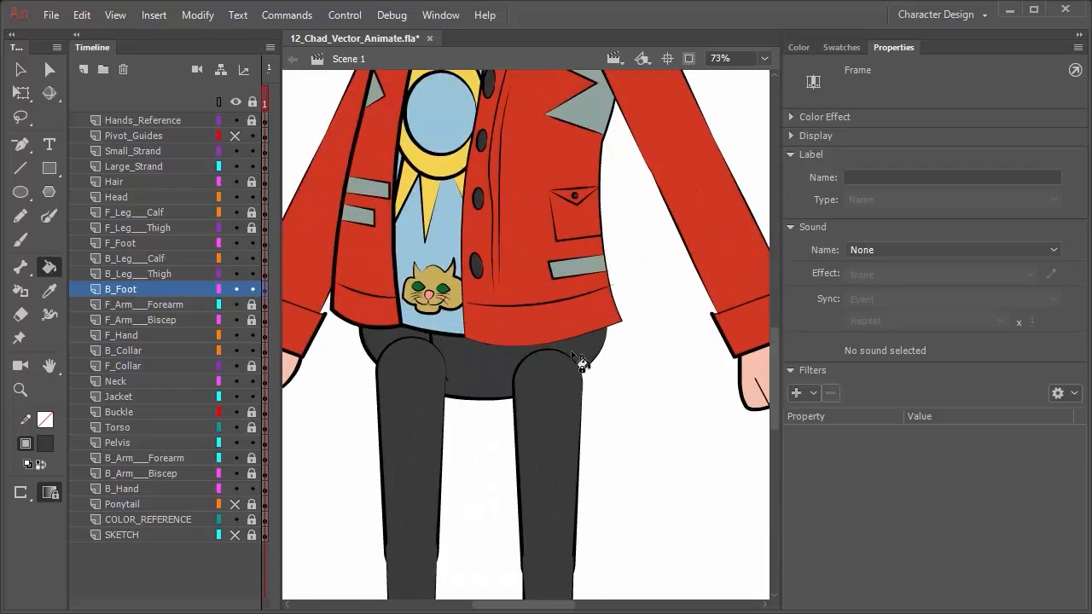
Show the Pivot_Guides layer and place a copy of the front elbow's yellow circle on the front leg's hip joint
click(236, 134)
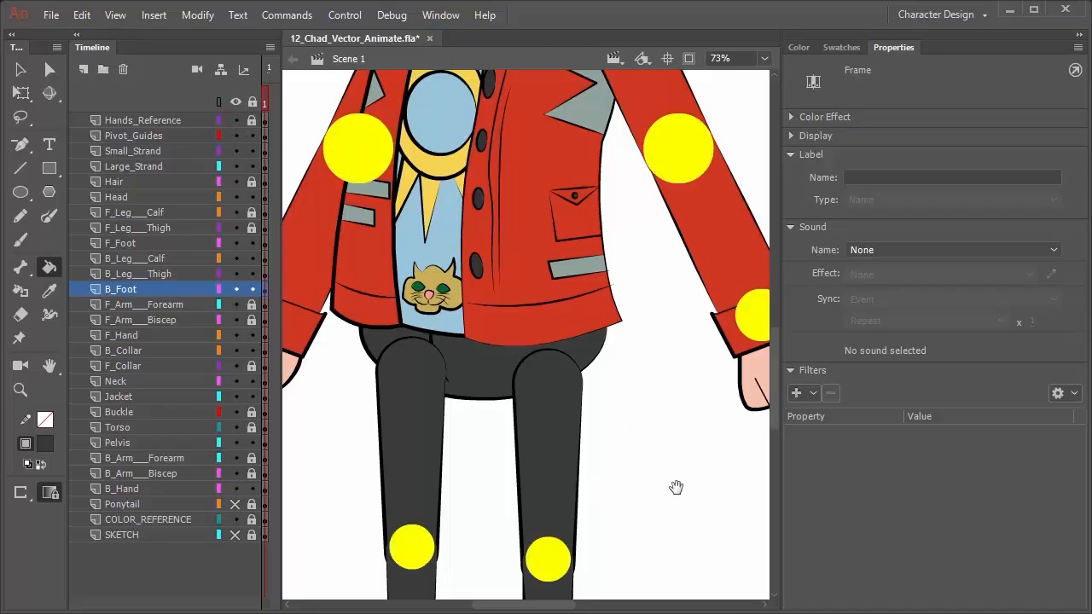
drag(676, 487, 639, 527)
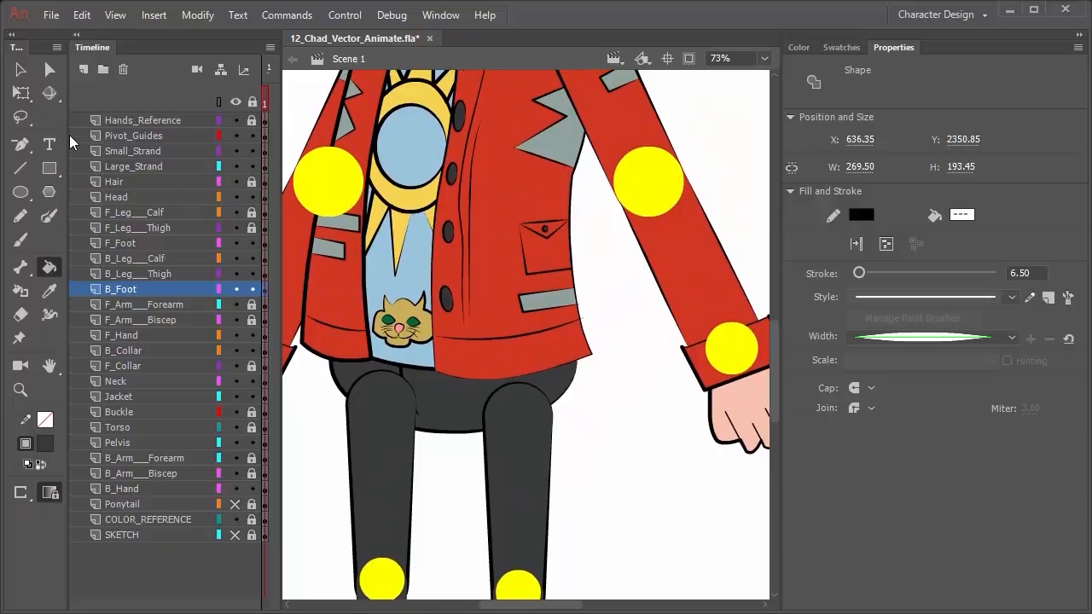
click(20, 69)
click(650, 175)
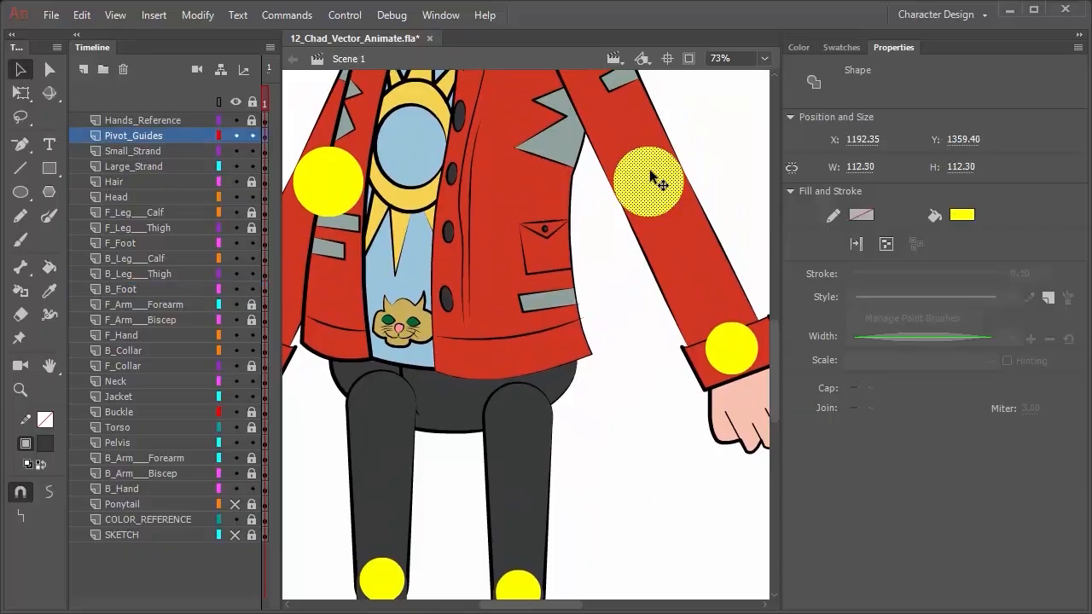
drag(651, 177, 514, 410)
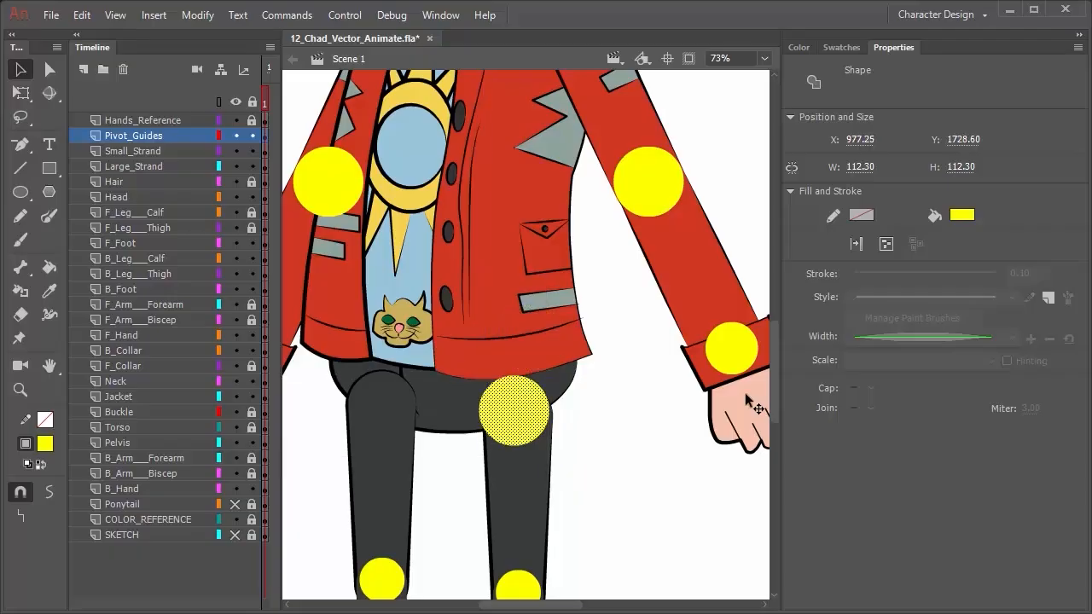
Nudge the copied pivot circle to X 984.00, Y 1738.05 so it fits the rounded top of the front thigh
key(Down)
key(shift+Down)
key(shift+Down)
key(shift+Right)
key(shift+Up)
key(Left)
key(Left)
key(Left)
key(Left)
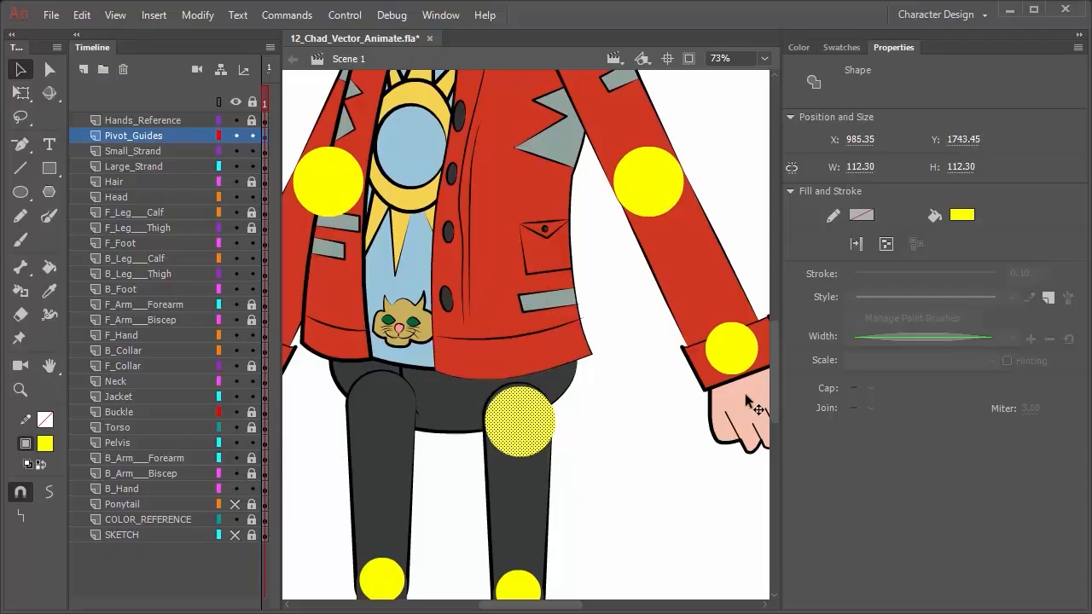
key(Up)
key(Up)
key(Up)
key(Up)
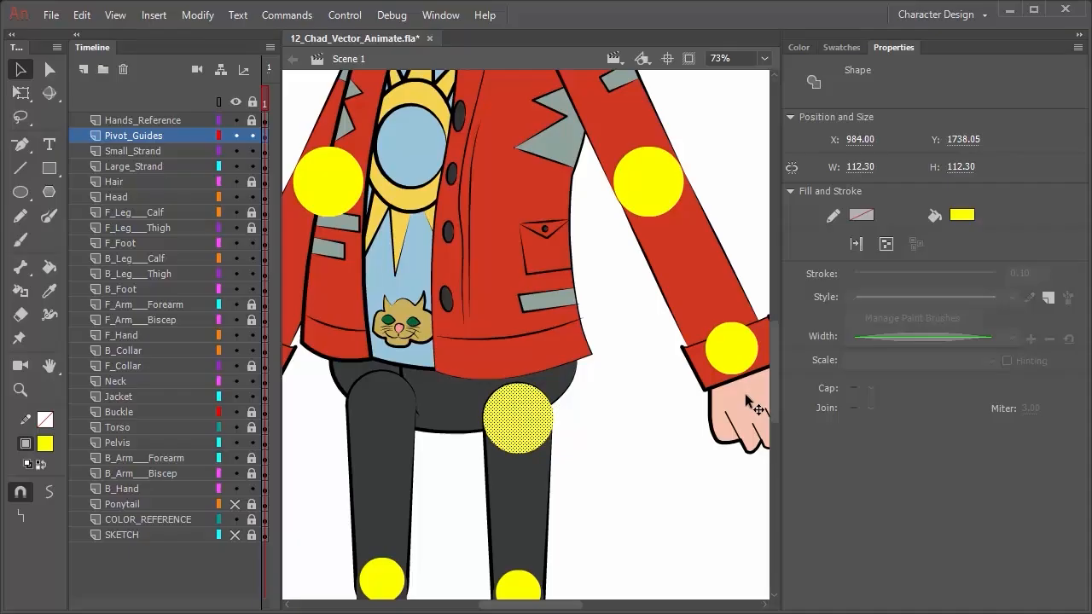
Place the duplicate of the front hip's yellow pivot circle over the back leg's hip joint
key(shift+Left)
key(shift+Left)
key(shift+Left)
key(shift+Left)
key(shift+Left)
key(shift+Left)
key(shift+Left)
key(shift+Left)
key(shift+Left)
key(shift+Left)
key(shift+Left)
key(shift+Left)
key(shift+Left)
key(shift+Left)
key(shift+Left)
key(shift+Left)
key(shift+Left)
key(shift+Left)
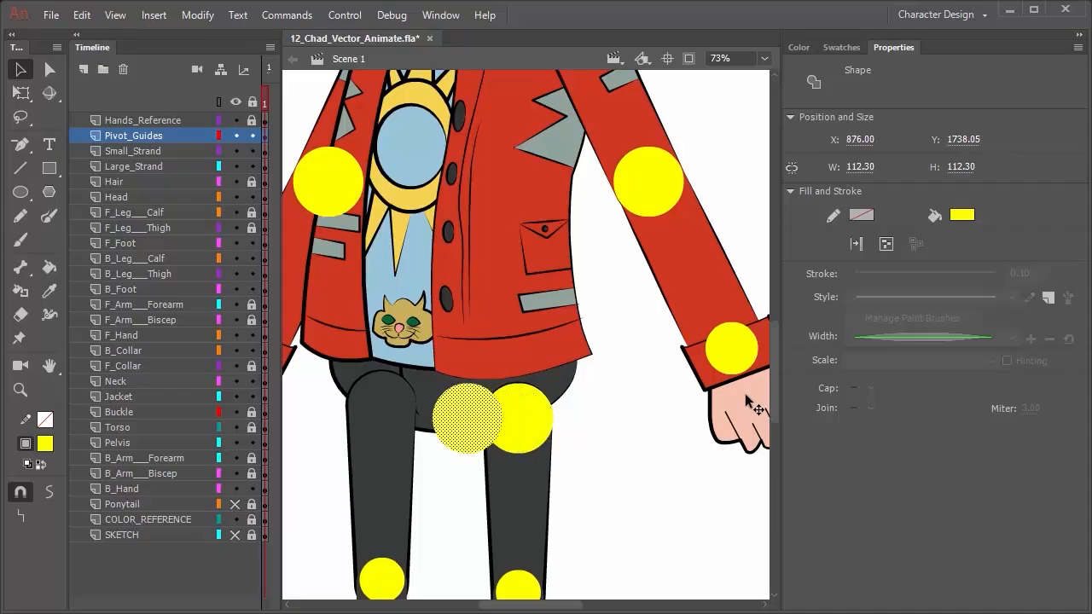
key(shift+Right)
key(shift+Right)
key(shift+Up)
key(shift+Up)
Nudge the back hip's pivot circle to X 762.60, Y 1717.80 so it fits the rounded top of the back thigh
key(Left)
key(Left)
key(Down)
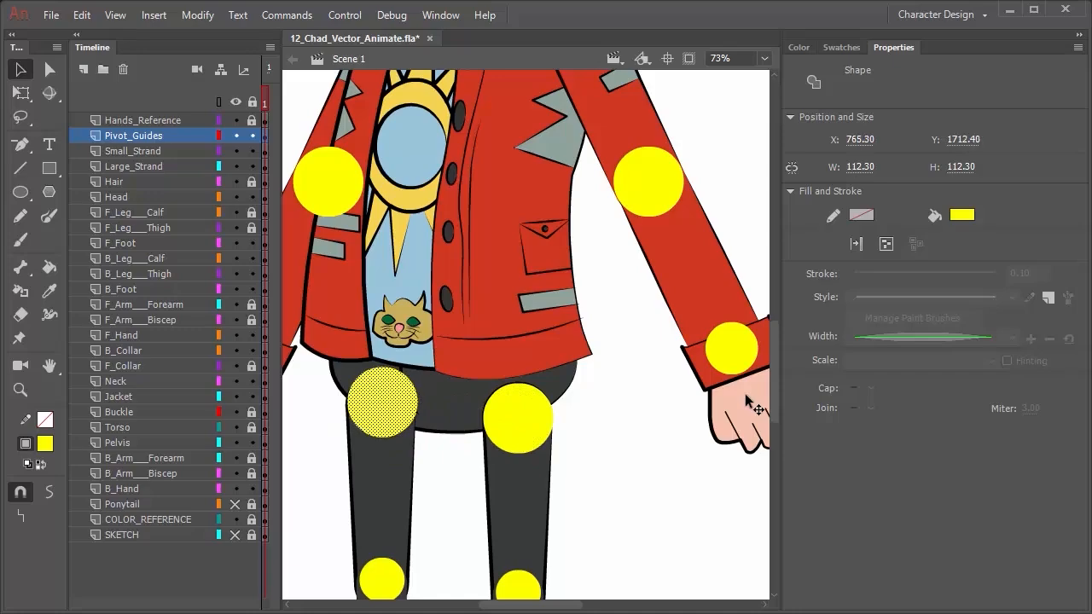
key(Down)
key(Down)
key(Left)
key(Down)
key(Down)
key(Up)
key(Up)
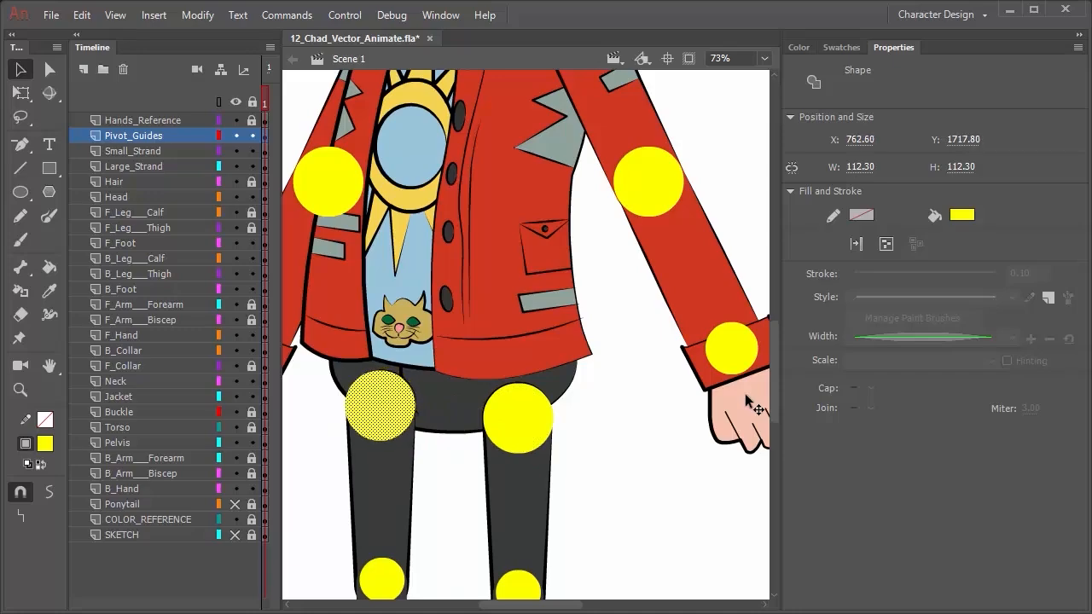
scroll(573, 328, down, 2)
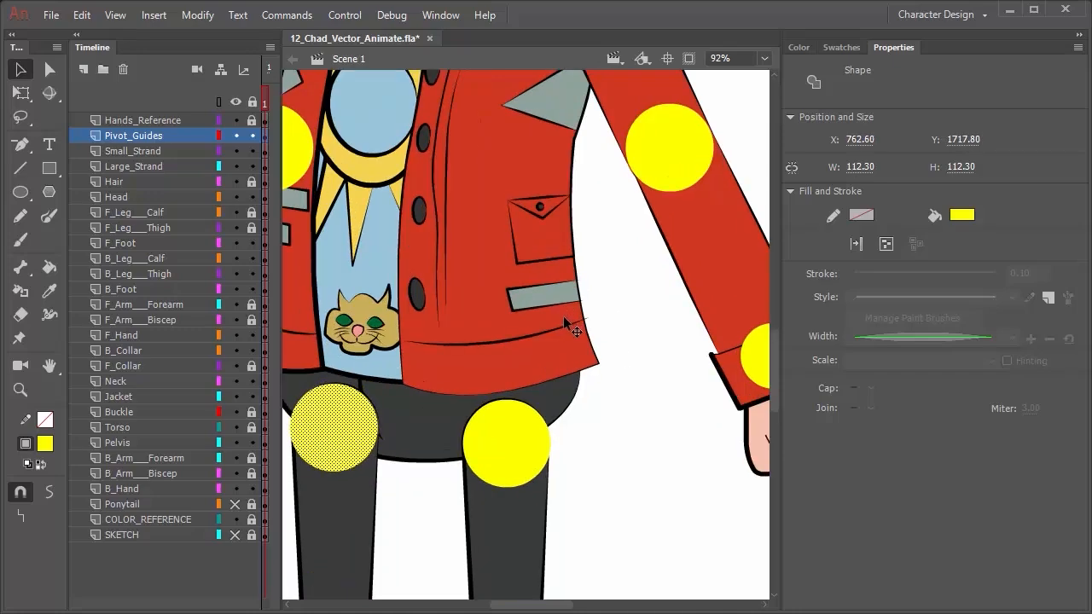
scroll(573, 329, down, 2)
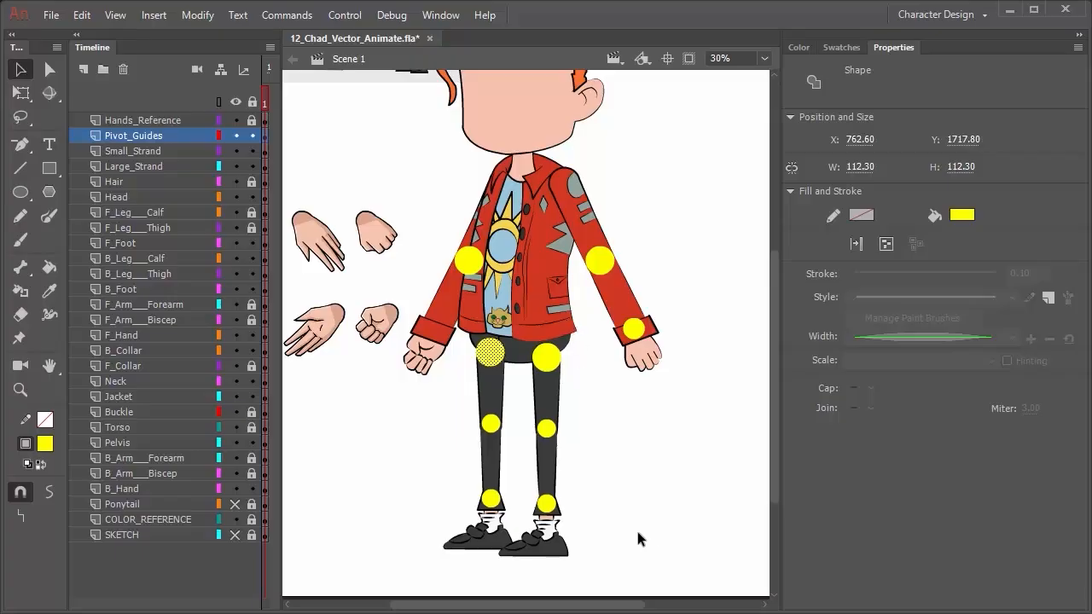
Duplicate the front wrist's yellow pivot circle in place and move the copy onto the back arm's wrist cuff
click(633, 329)
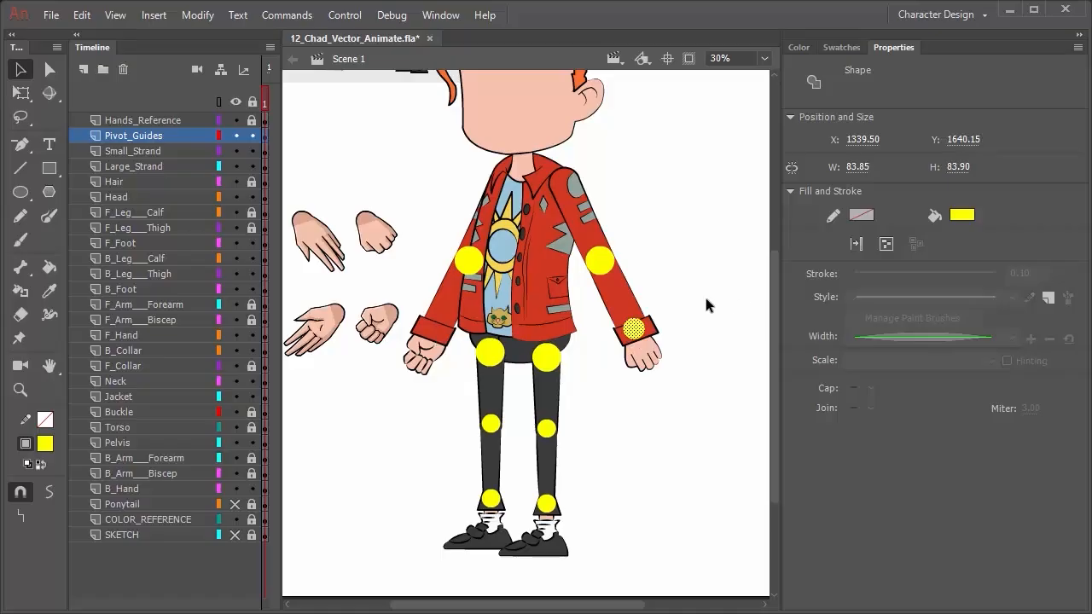
key(ctrl+c)
key(ctrl+shift+v)
key(shift+Left)
key(shift+Left)
key(shift+Left)
key(shift+Left)
key(shift+Left)
key(shift+Left)
key(shift+Left)
key(shift+Left)
key(shift+Left)
key(shift+Left)
key(shift+Left)
key(shift+Left)
key(shift+Left)
key(shift+Left)
key(shift+Left)
key(shift+Left)
key(shift+Left)
key(shift+Left)
key(shift+Left)
key(shift+Left)
key(shift+Left)
key(Left)
key(Left)
key(Down)
key(Left)
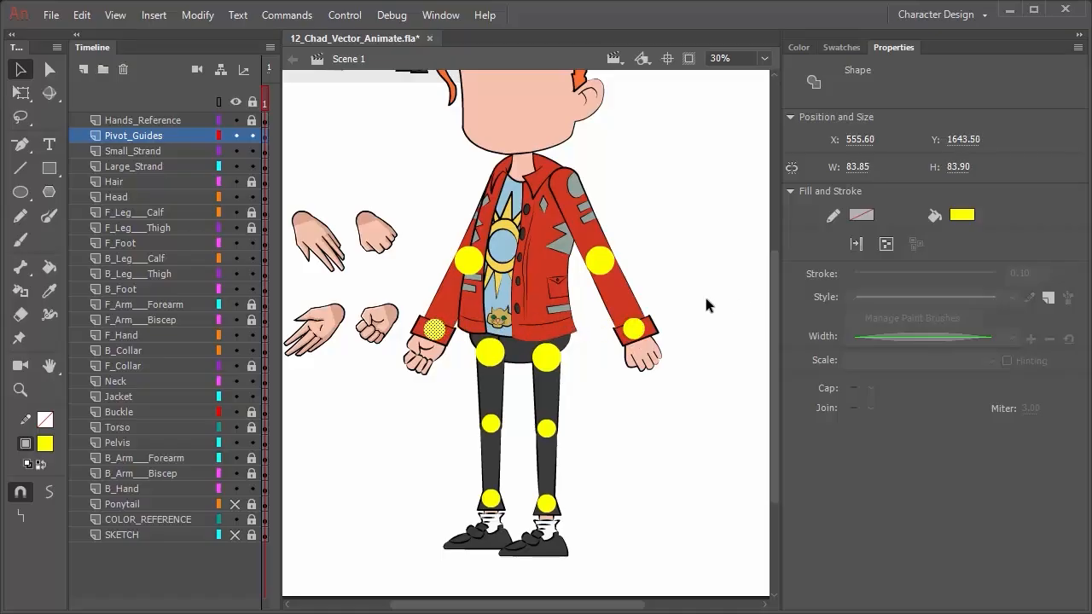
key(Left)
key(Left)
key(Up)
Place a copy of the front elbow's pivot circle on the front shoulder at X 1055.00, Y 1054.55
click(600, 260)
key(shift+Up)
key(shift+Up)
key(shift+Up)
key(shift+Up)
key(shift+Up)
key(shift+Up)
key(shift+Up)
key(shift+Up)
key(shift+Up)
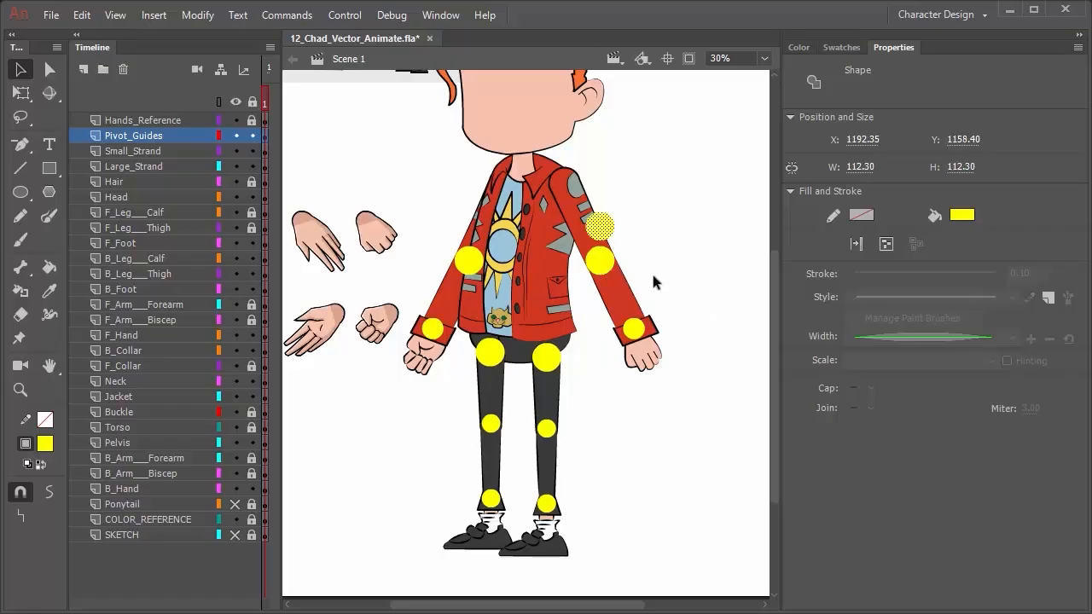
key(shift+Left)
key(shift+Left)
key(shift+Left)
key(shift+Left)
key(shift+Left)
key(Right)
key(Right)
key(Right)
key(Right)
key(Right)
key(Right)
key(Right)
key(Right)
key(Right)
key(Up)
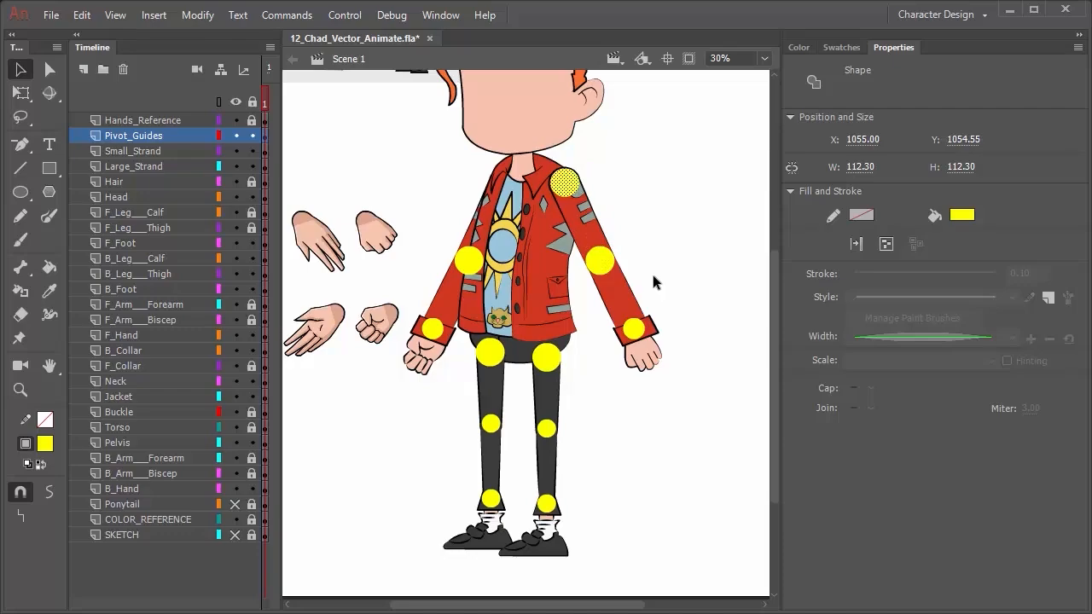
Duplicate the front shoulder's pivot circle, move the copy towards the back shoulder, and hide the Jacket and Torso layers
key(ctrl+c)
key(ctrl+shift+v)
key(shift+Left)
key(shift+Left)
key(shift+Left)
key(shift+Left)
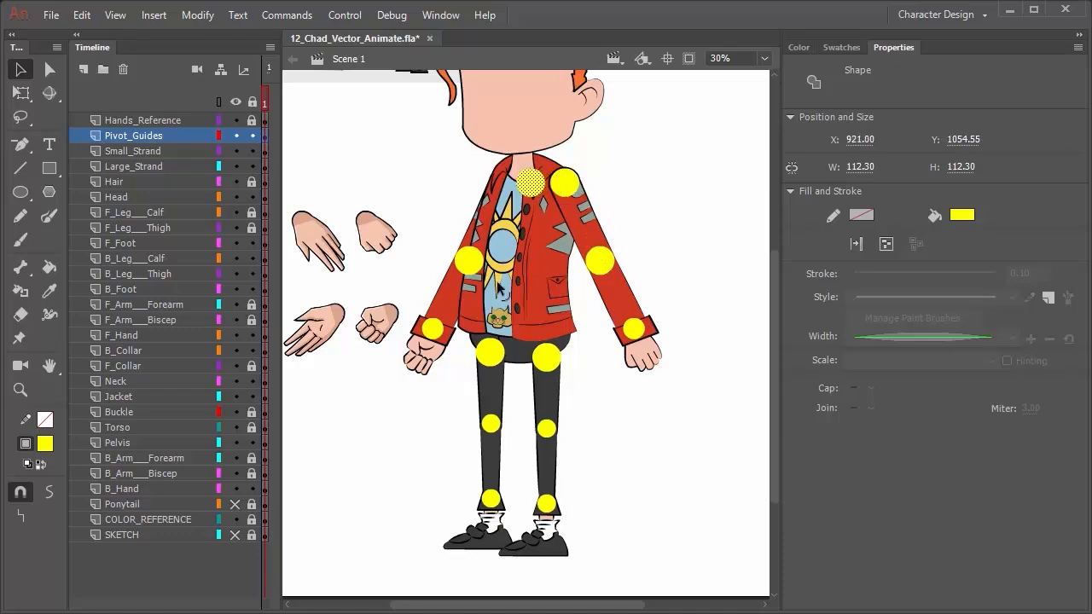
click(236, 397)
click(236, 427)
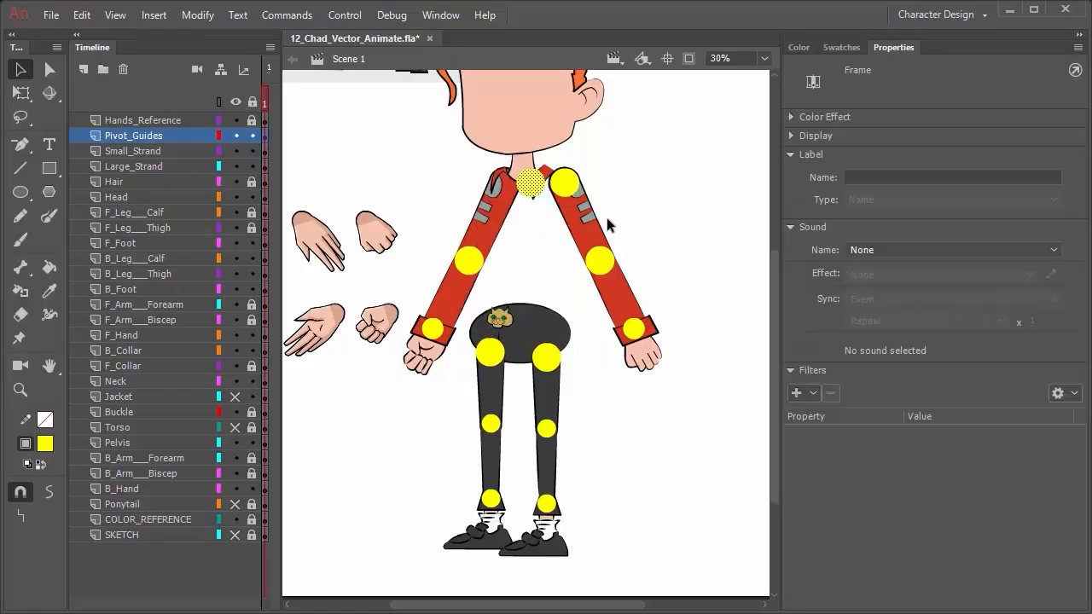
Fit the copied pivot circle onto the back shoulder joint and show the Torso and Jacket layers again
key(shift+Left)
key(shift+Left)
key(shift+Left)
key(shift+Left)
key(shift+Left)
key(shift+Left)
key(shift+Left)
key(shift+Left)
key(shift+Left)
key(shift+Left)
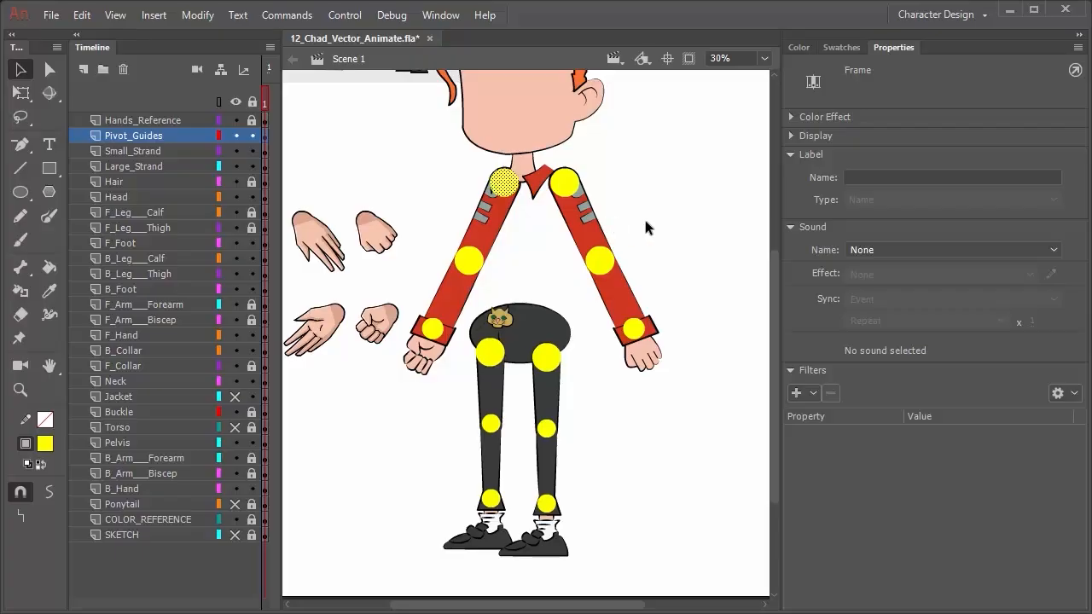
click(235, 427)
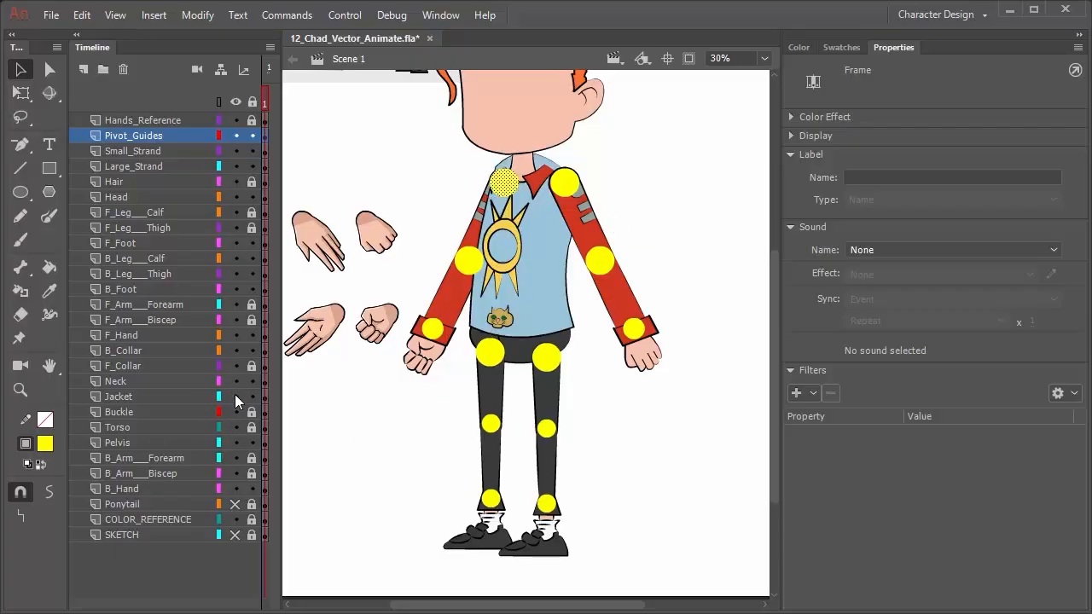
click(235, 396)
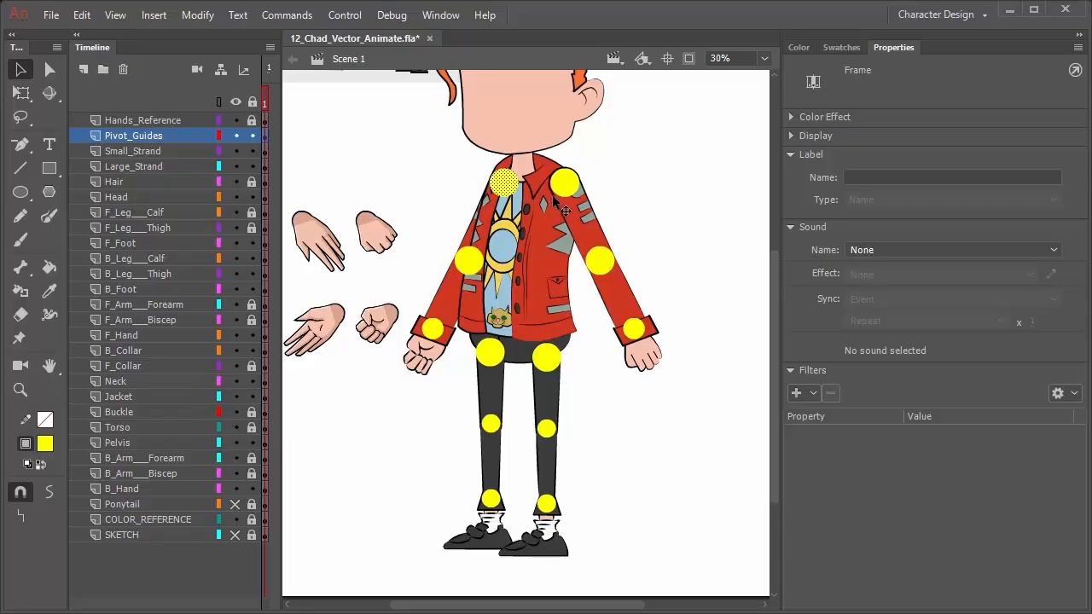
Place a copy of the back shoulder's pivot circle at the chin above the neck and hide the Pivot_Guides layer
key(shift+Up)
key(shift+Up)
key(shift+Up)
key(shift+Up)
key(shift+Up)
key(shift+Up)
key(shift+Up)
key(shift+Up)
key(shift+Up)
key(shift+Up)
key(shift+Up)
key(shift+Up)
key(shift+Up)
key(shift+Up)
key(shift+Up)
key(shift+Up)
key(shift+Up)
key(shift+Up)
key(shift+Up)
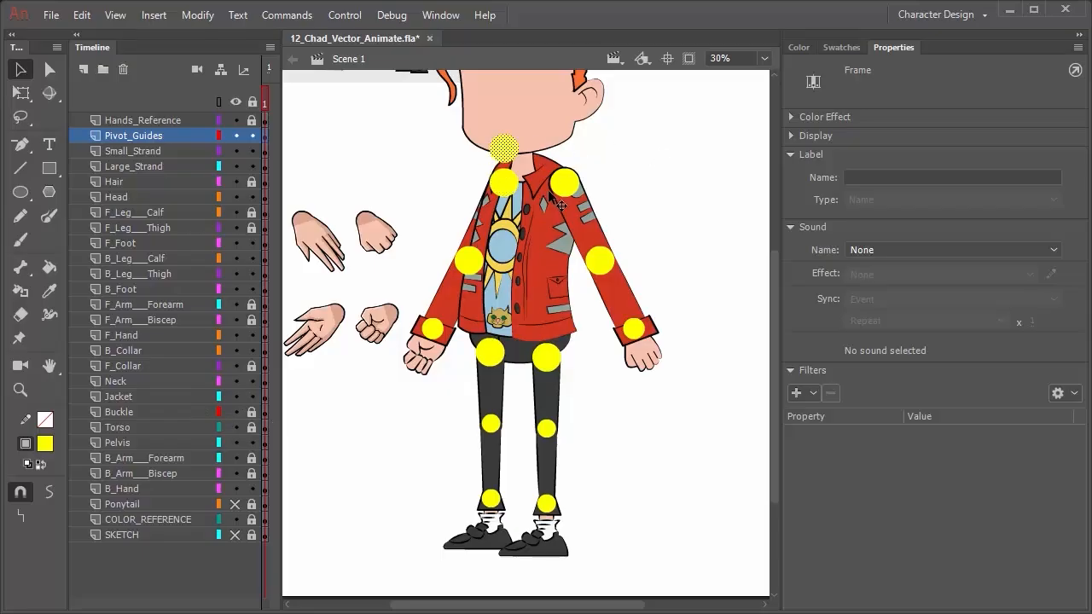
key(shift+Right)
key(shift+Right)
key(shift+Right)
key(shift+Right)
key(shift+Right)
key(shift+Right)
key(shift+Right)
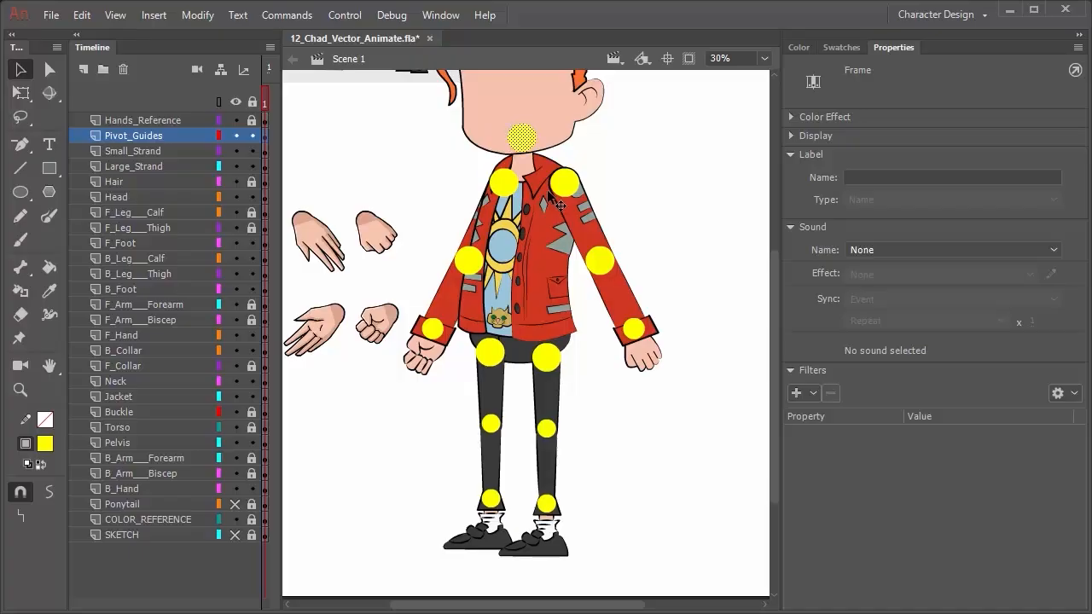
click(234, 136)
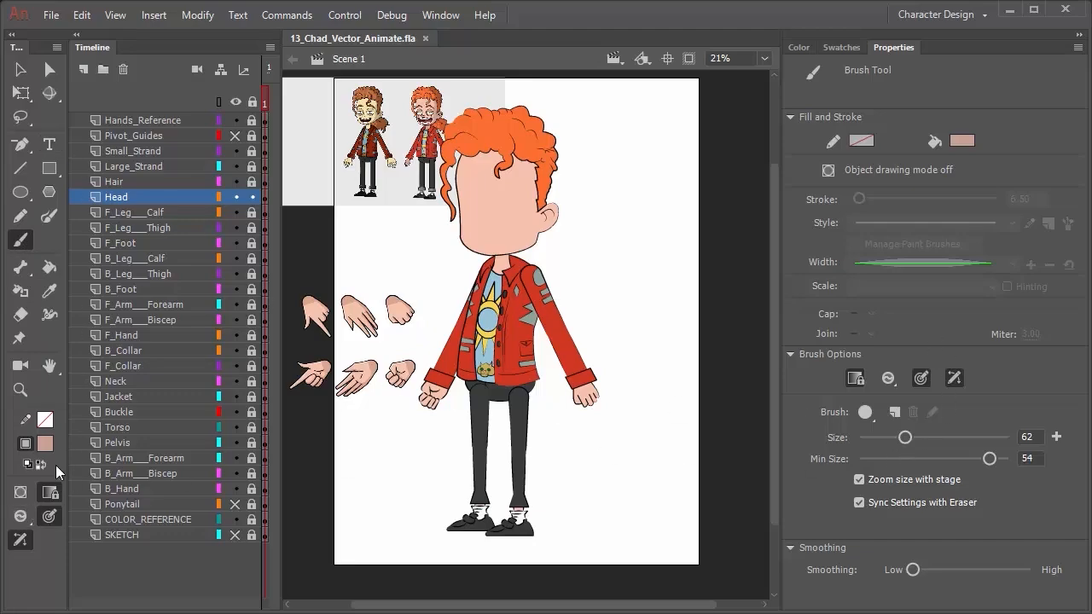
Keep the round brush shape and set the brush mode to Paint Inside
click(867, 416)
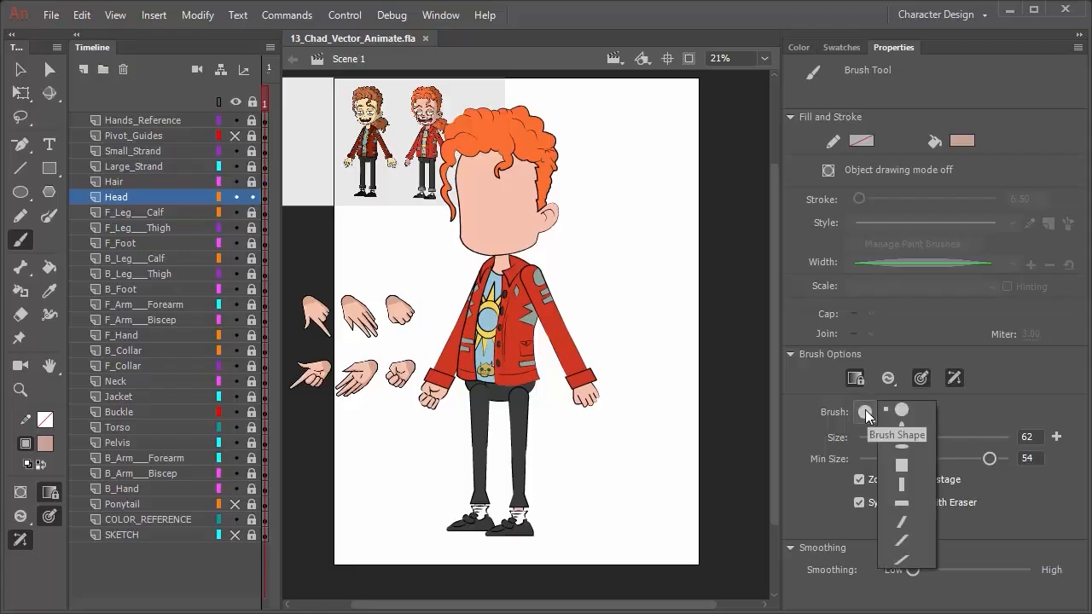
click(802, 424)
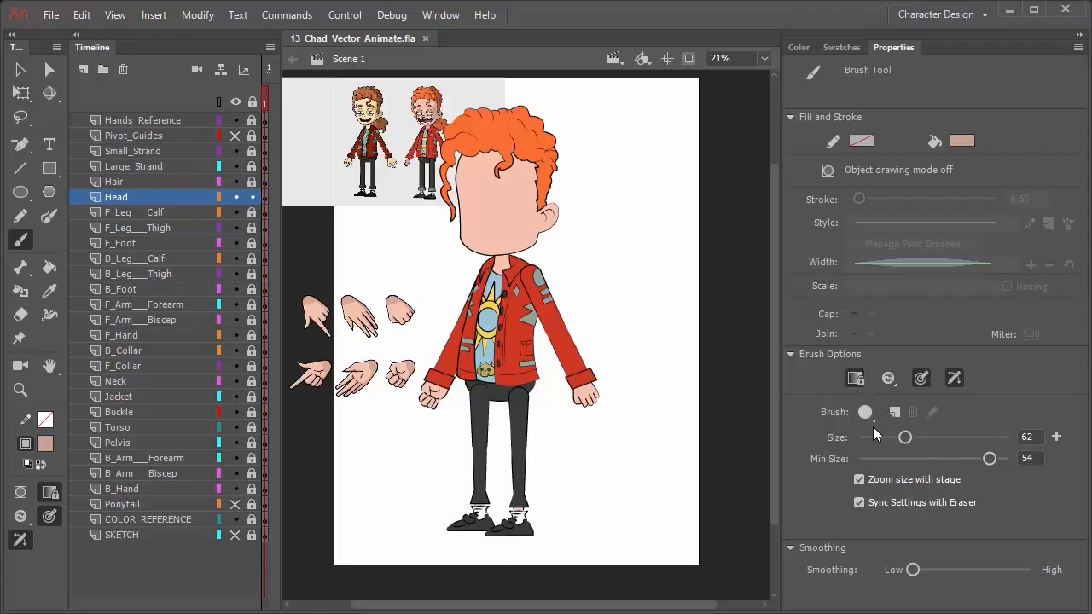
click(21, 517)
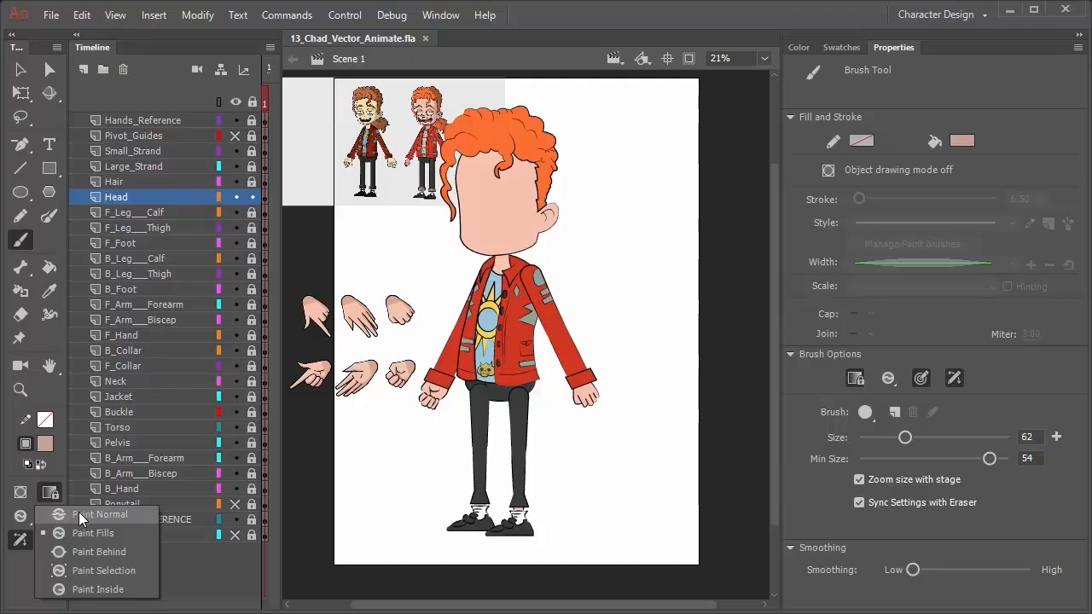
click(86, 589)
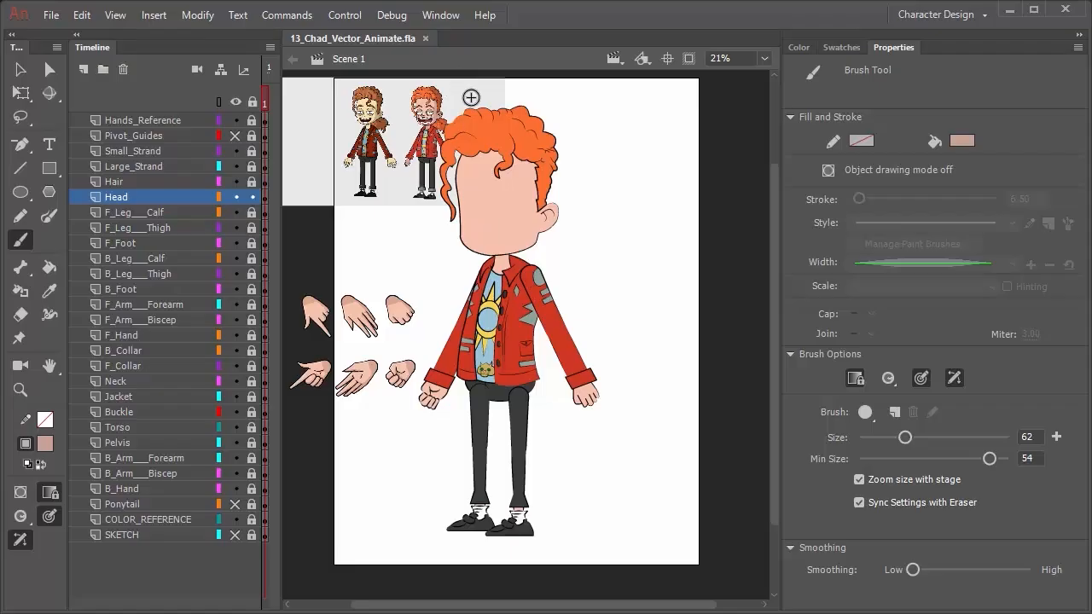
Examine the shading on the coloured reference character and compare it with the large vector head
scroll(456, 160, down, 2)
scroll(457, 161, up, 6)
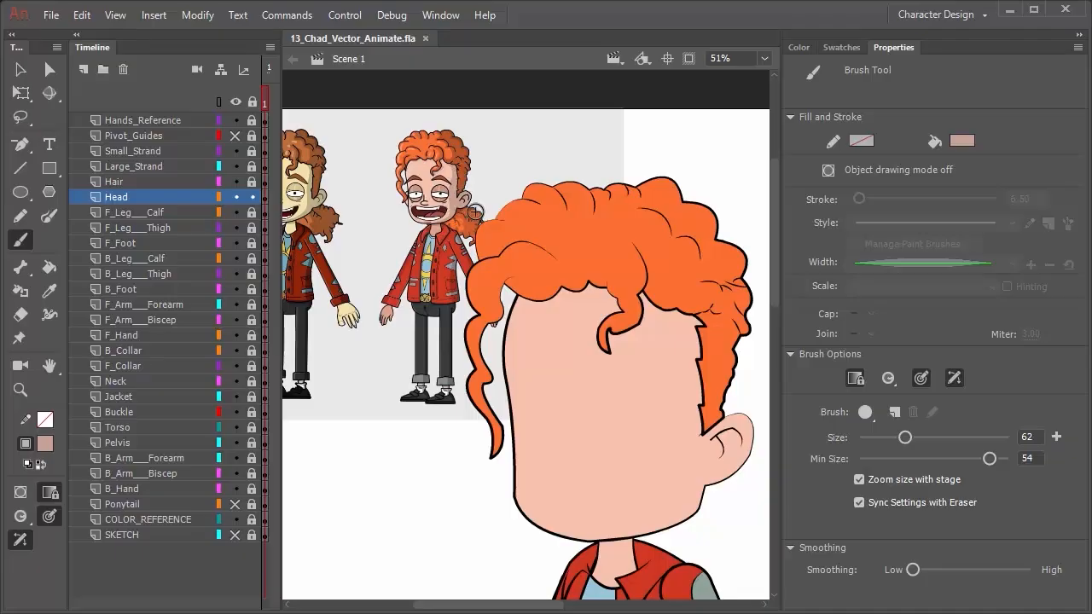
scroll(475, 212, down, 1)
scroll(452, 222, up, 3)
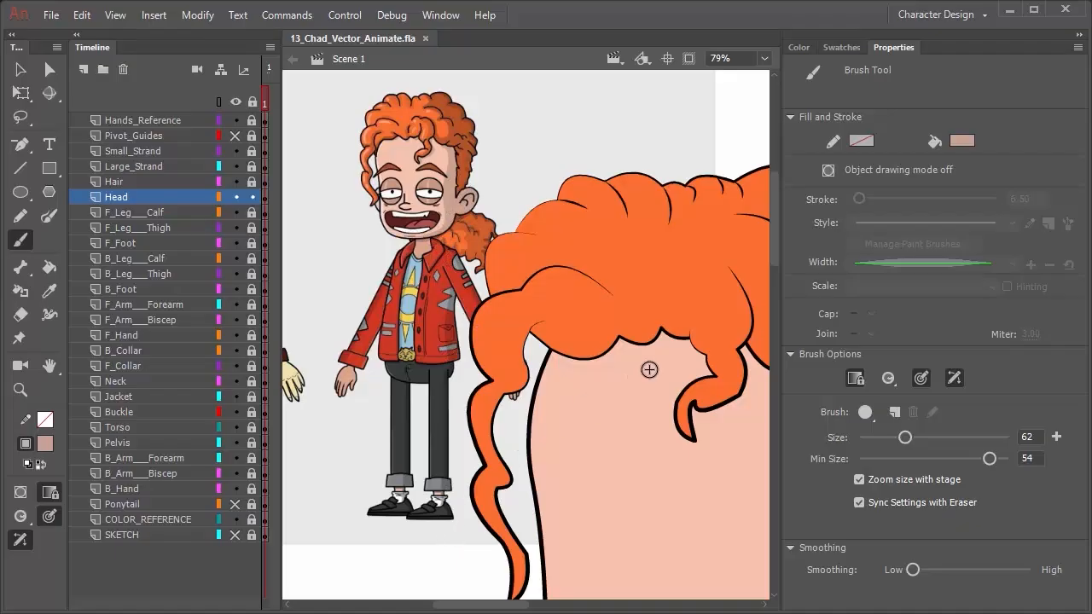
scroll(644, 388, up, 2)
scroll(674, 406, down, 5)
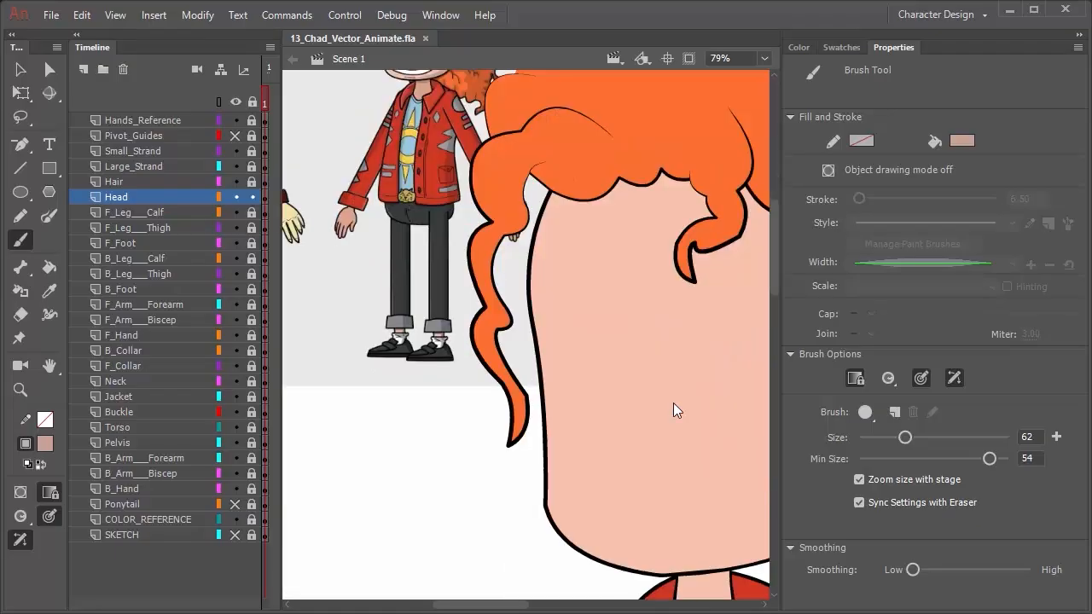
scroll(673, 403, up, 3)
scroll(681, 406, up, 1)
scroll(681, 406, down, 3)
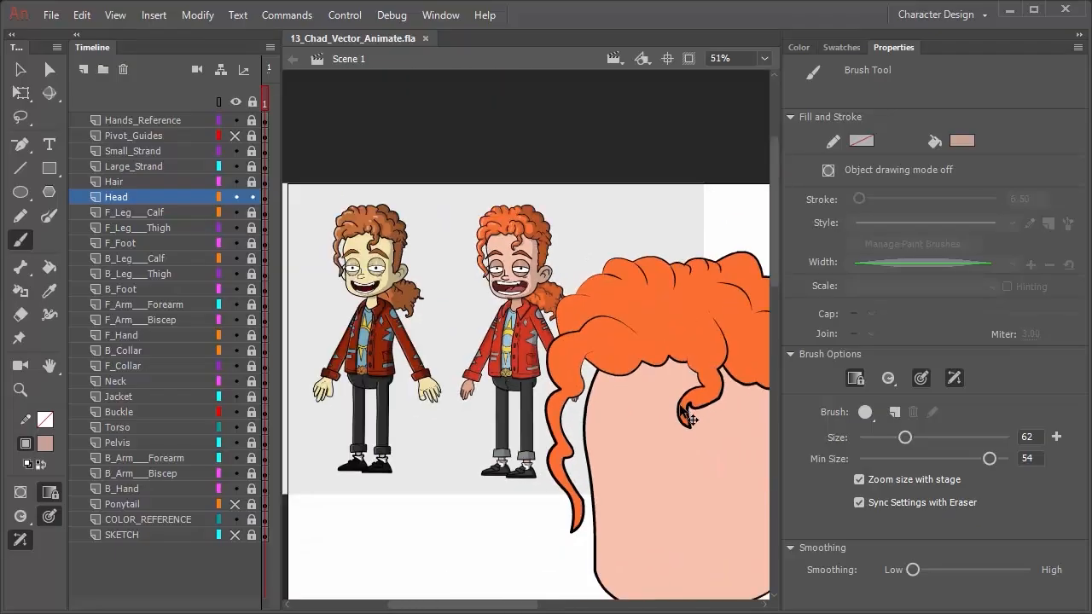
drag(684, 442, 560, 353)
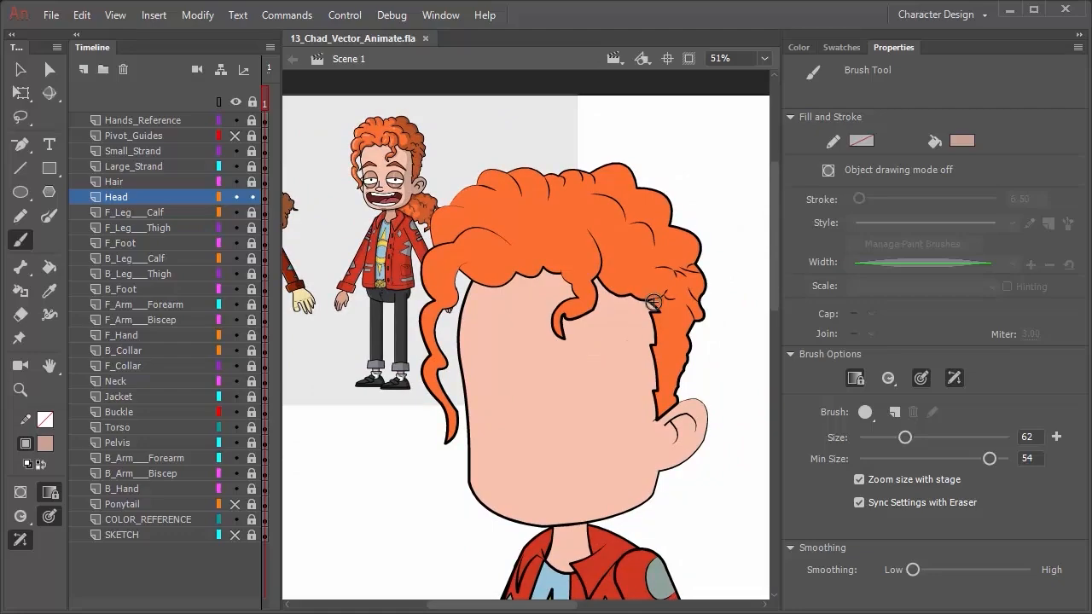
Try brushing darker skin shadows beside the hairline and over the ear directly on the Head layer, and undo the strokes
drag(644, 301, 650, 394)
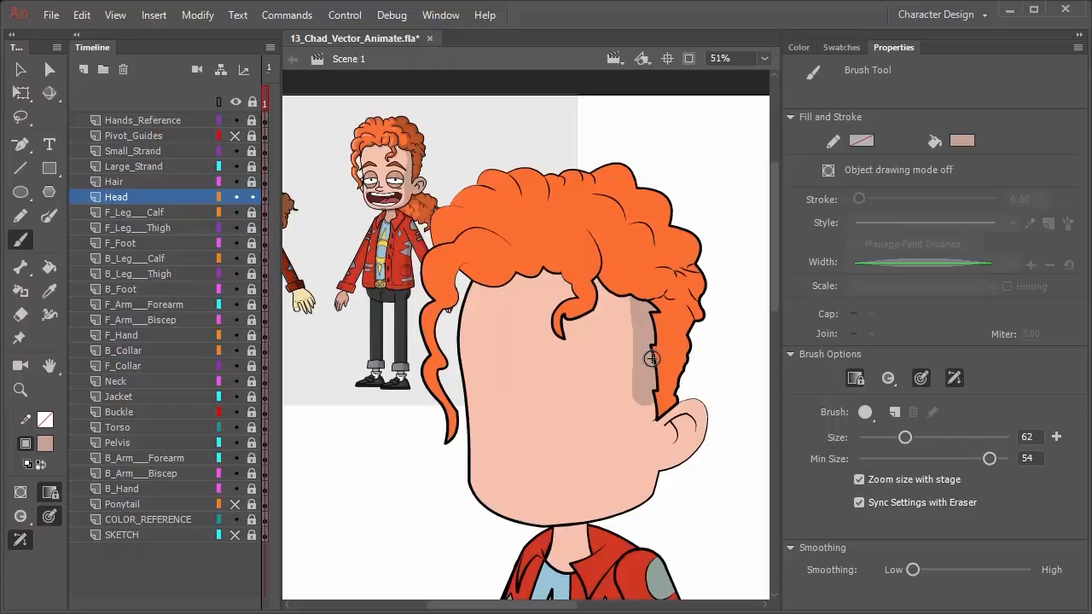
mouse_move(654, 382)
mouse_down()
mouse_move(650, 411)
mouse_move(662, 423)
mouse_move(708, 397)
mouse_move(703, 433)
mouse_move(664, 465)
mouse_up()
key(ctrl+z)
mouse_move(700, 408)
mouse_down()
mouse_move(703, 450)
mouse_move(651, 462)
mouse_move(694, 445)
mouse_move(710, 412)
mouse_up()
key(ctrl+z)
key(ctrl+z)
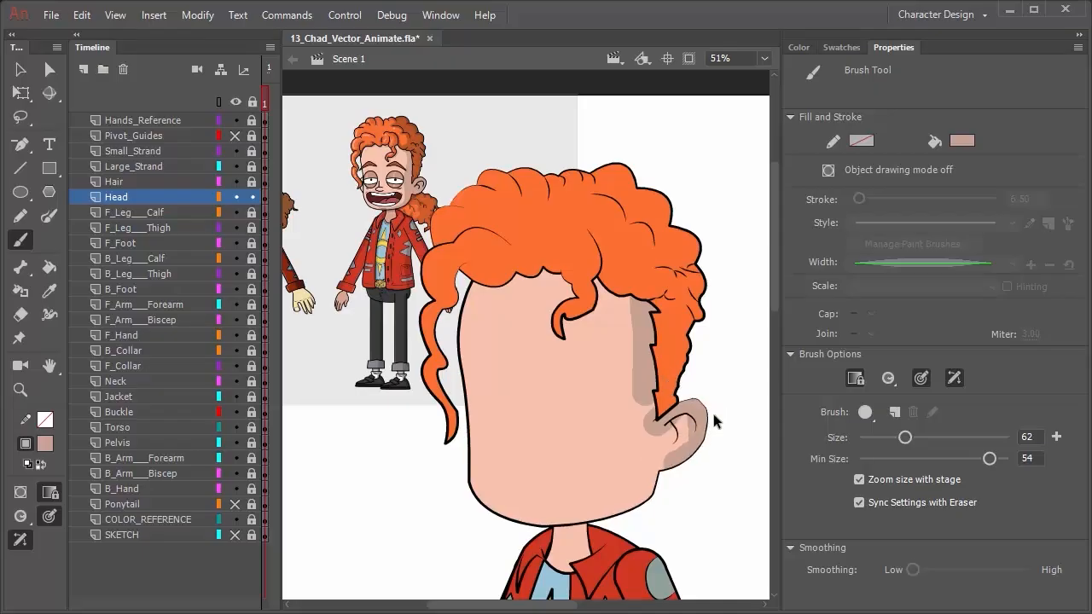
key(ctrl+z)
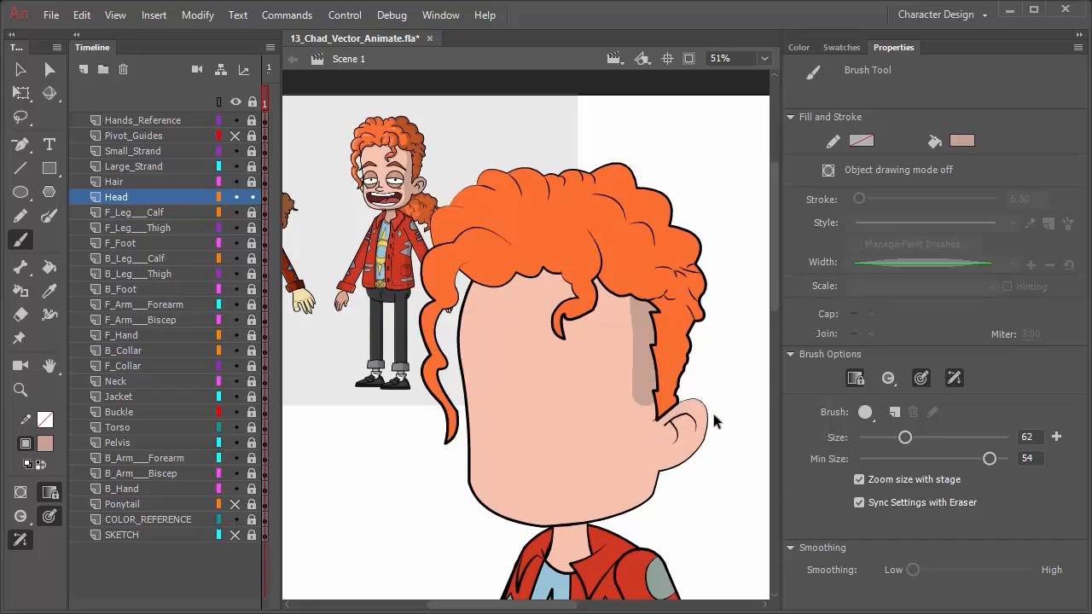
key(ctrl+z)
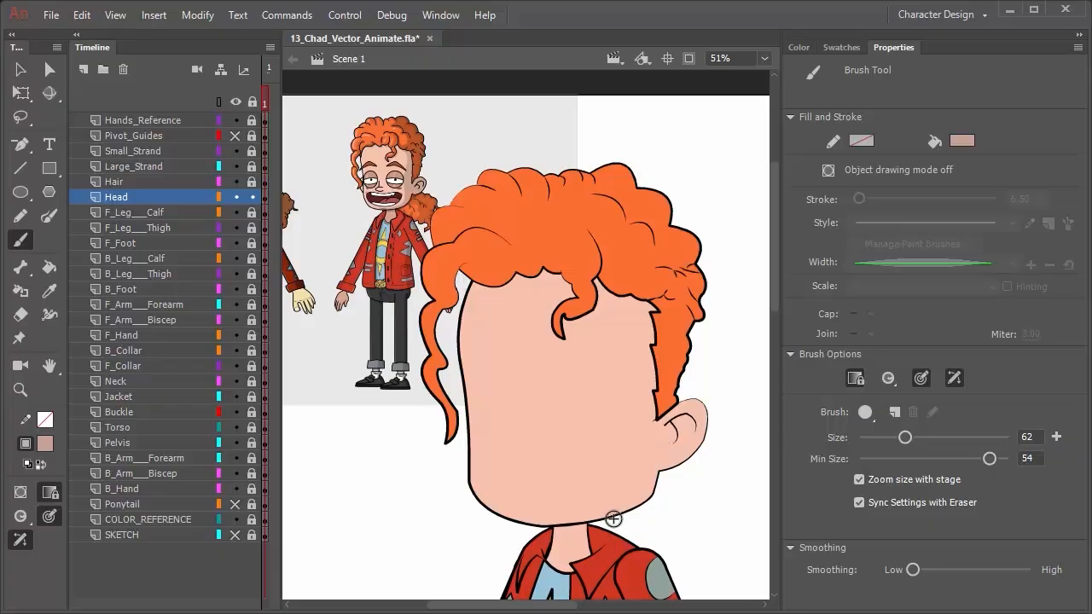
Add a new layer named Head_Shading directly above the Head layer
click(82, 70)
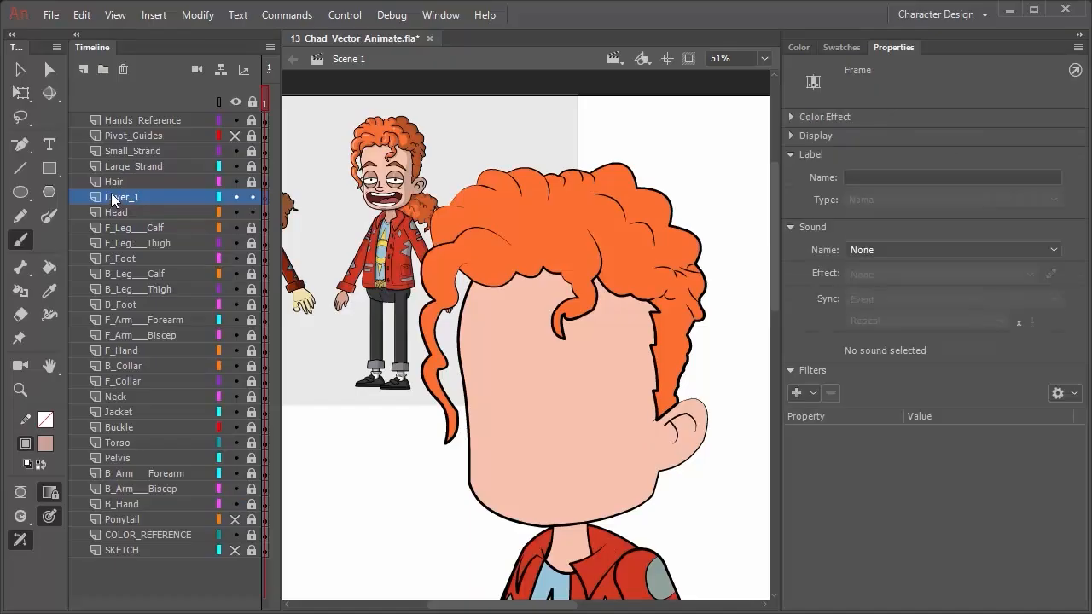
double_click(128, 197)
text(Head shad)
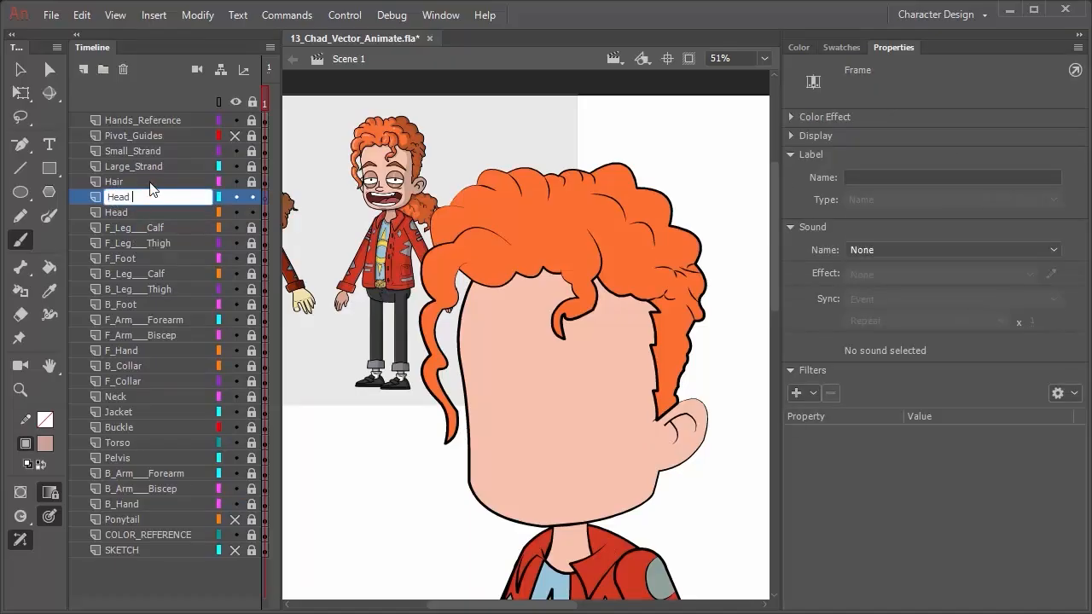
key(BackSpace)
key(BackSpace)
key(BackSpace)
key(BackSpace)
text(Shading)
key(Return)
Try brushing darker skin shading along the hairline, ear and jaw on the Head_Shading layer, and undo the strokes
mouse_move(645, 292)
mouse_down()
mouse_move(656, 411)
mouse_move(697, 402)
mouse_move(701, 443)
mouse_move(670, 465)
mouse_move(664, 446)
mouse_move(688, 419)
mouse_move(656, 436)
mouse_move(643, 490)
mouse_move(578, 522)
mouse_up()
key(ctrl+z)
mouse_move(680, 438)
mouse_down()
mouse_move(597, 506)
mouse_move(662, 474)
mouse_up()
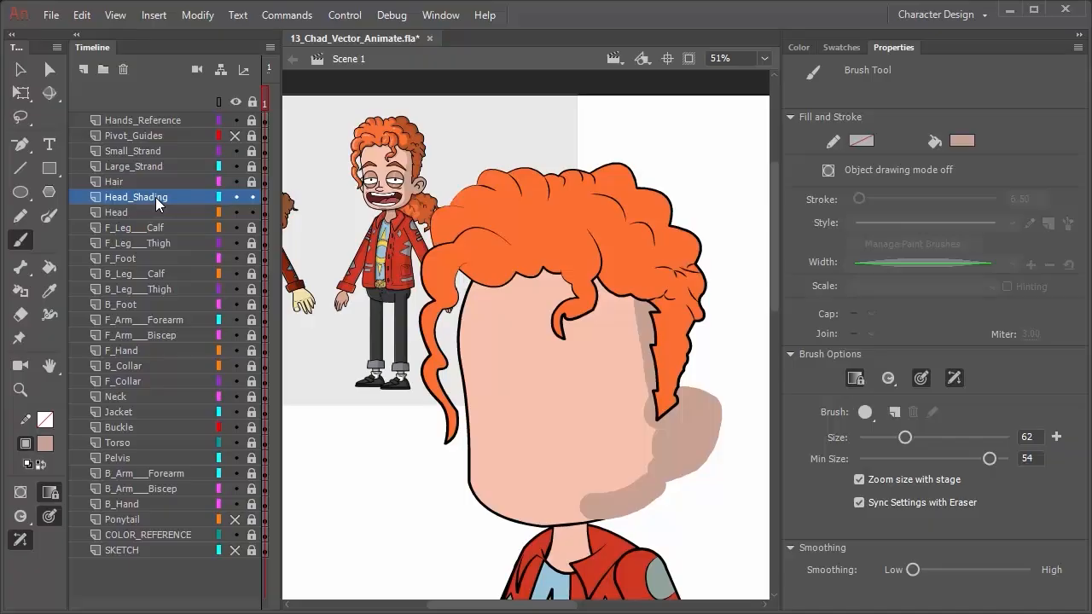
key(ctrl+z)
key(ctrl+z)
key(ctrl+z)
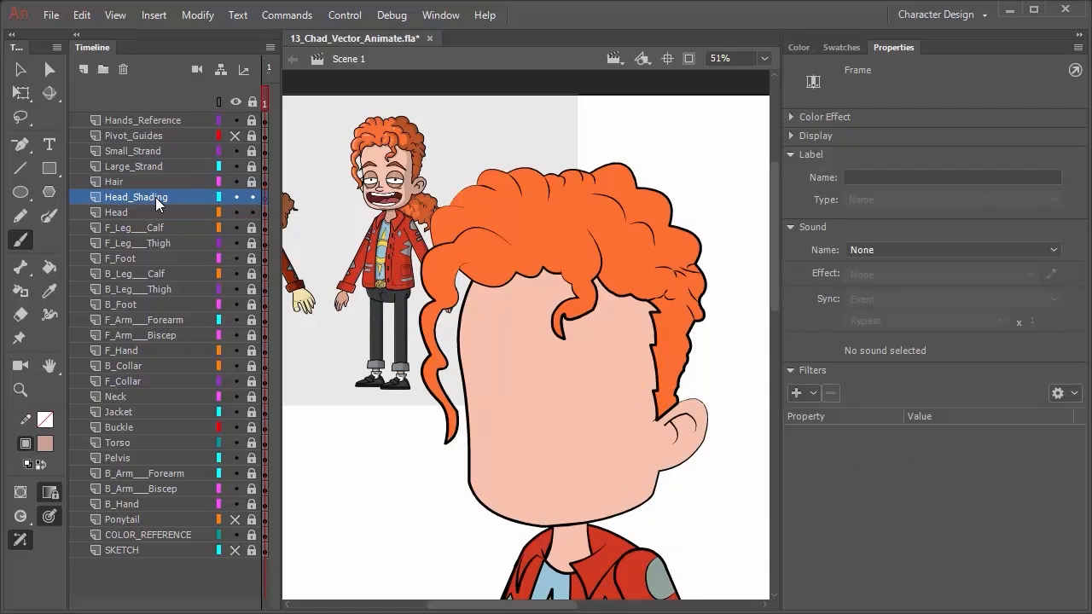
Delete the Head_Shading layer
click(163, 215)
click(199, 195)
click(124, 71)
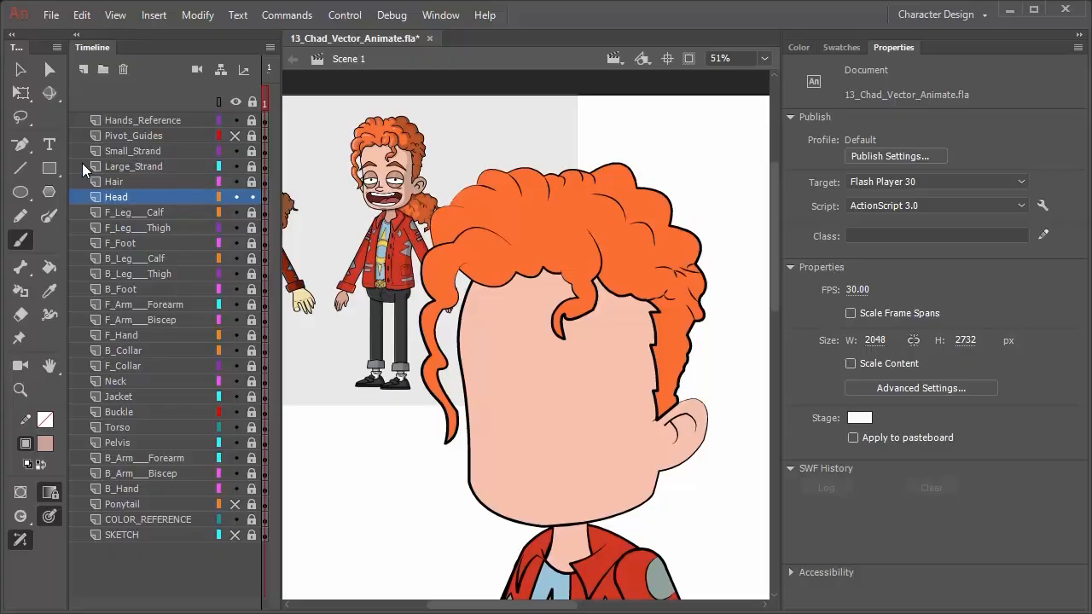
Unlock the COLOR_REFERENCE layer, enlarge its reference image to about 2768 by 1557 px and place the coloured character beside the large vector head
click(23, 124)
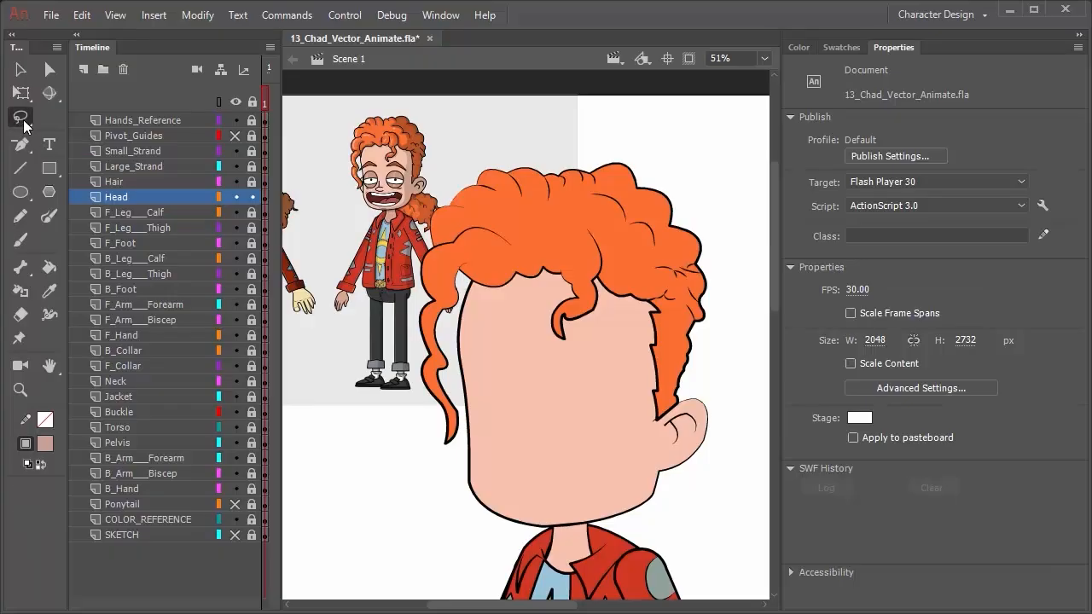
click(21, 70)
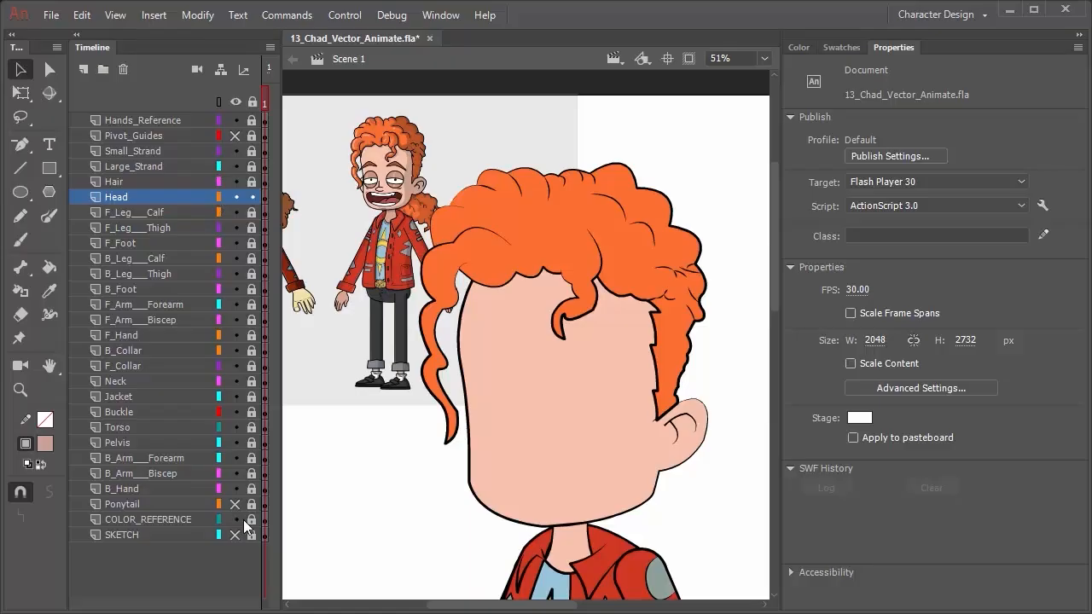
click(251, 519)
drag(399, 192, 357, 276)
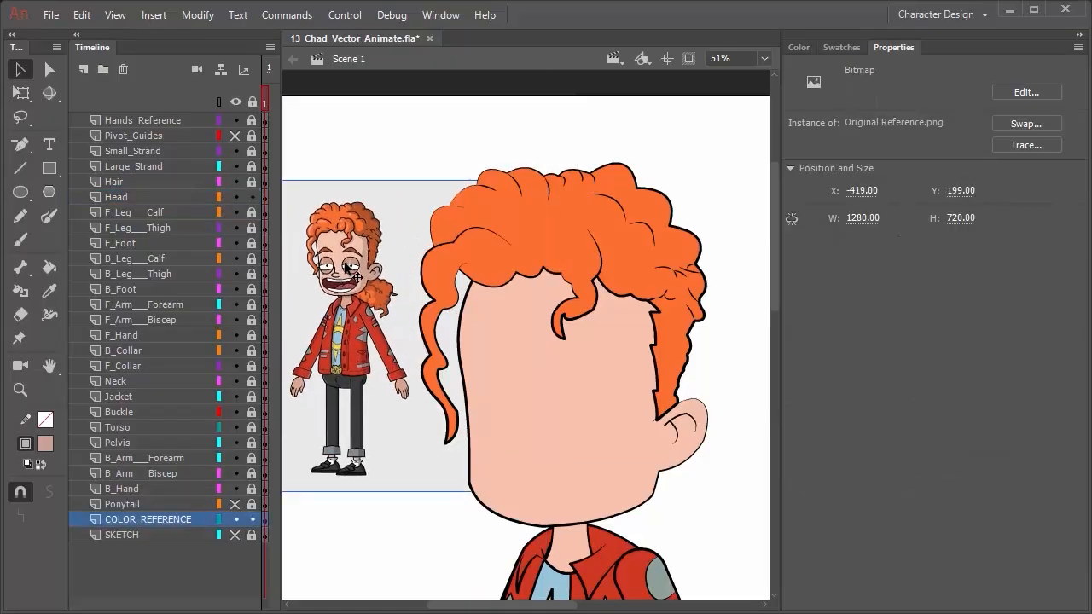
key(q)
drag(529, 178, 1056, 3)
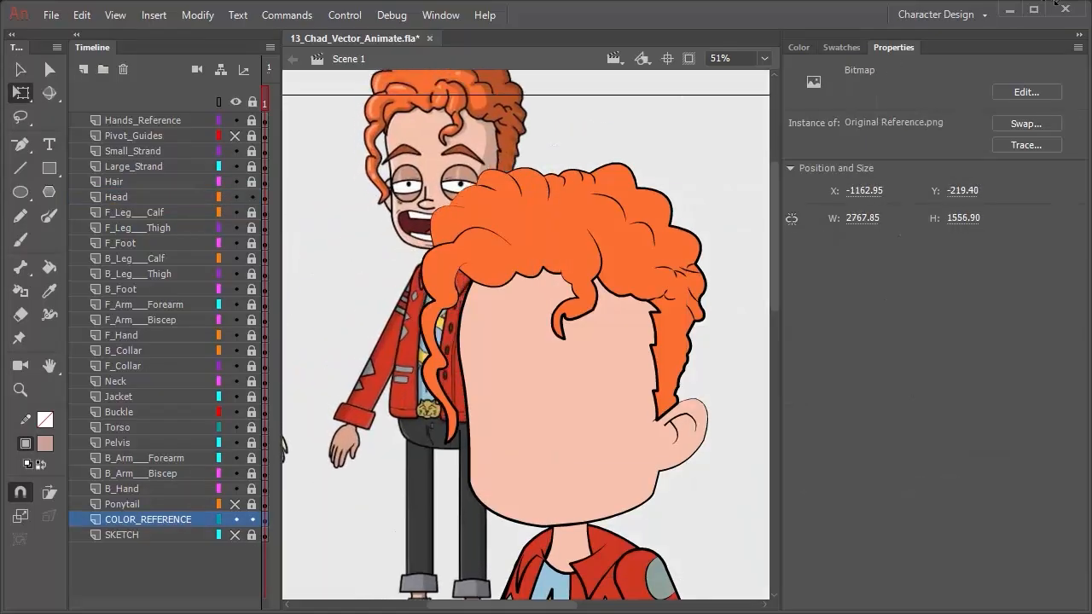
drag(444, 137, 320, 171)
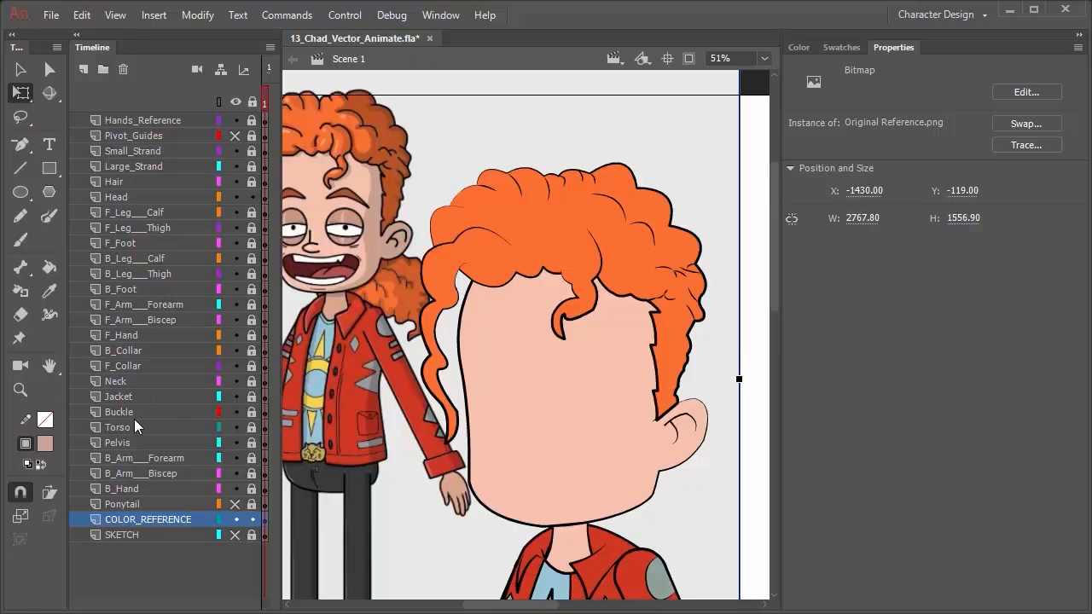
On the Head layer, lasso the shadow area running from the hairline down past the ear to the underside of the jaw
click(145, 198)
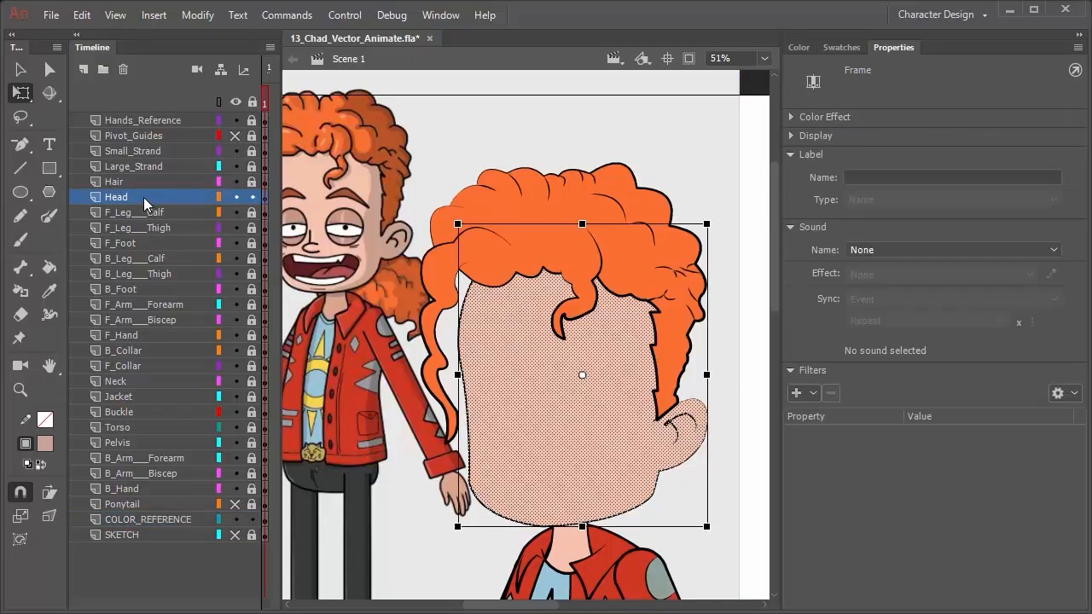
click(21, 117)
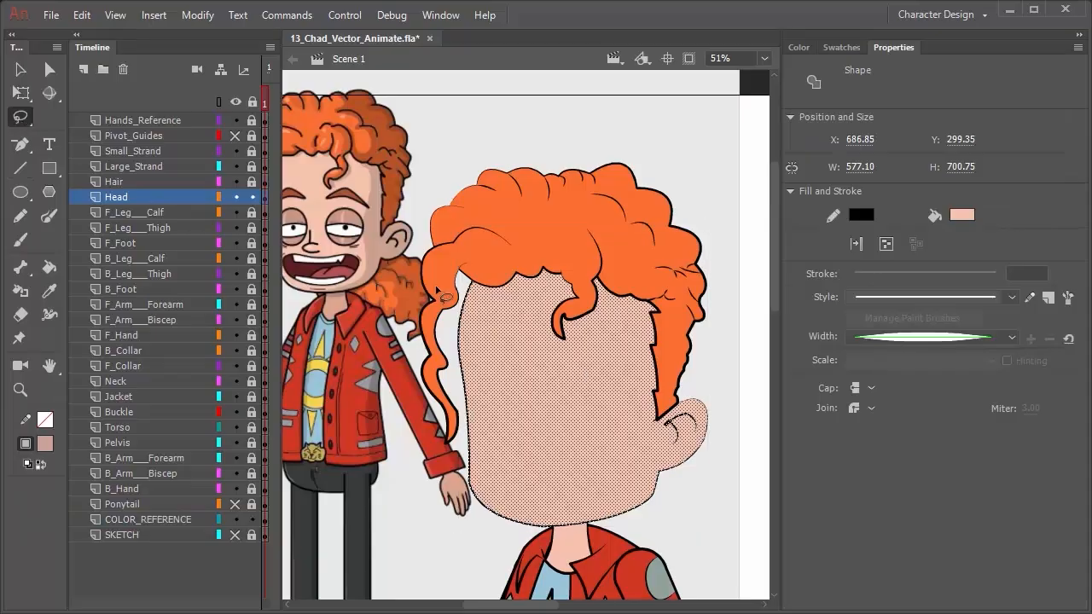
drag(602, 242, 599, 267)
key(ctrl+z)
click(567, 94)
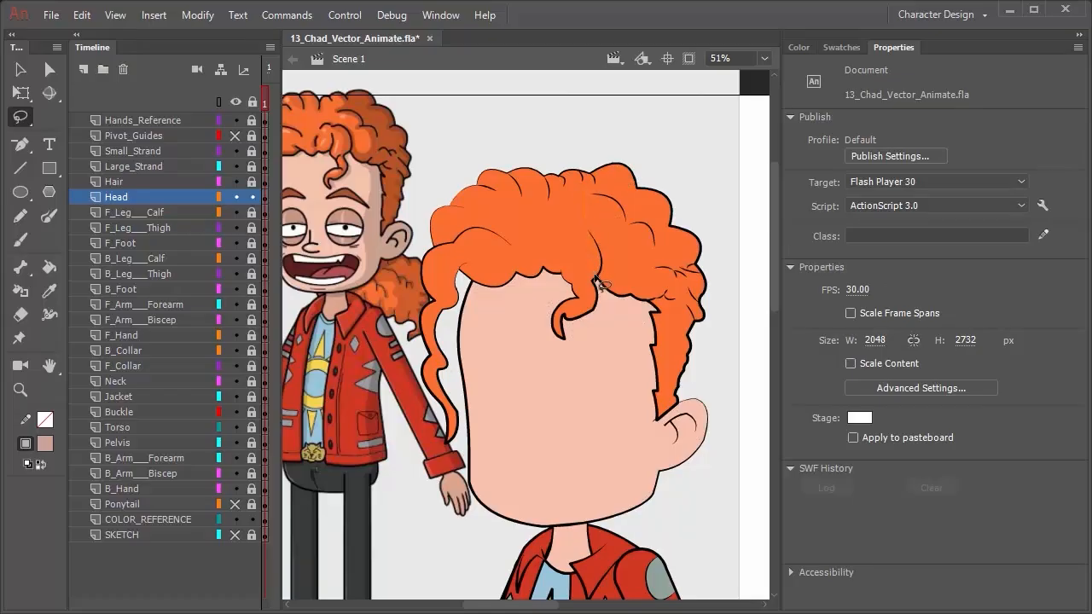
mouse_move(603, 294)
mouse_down()
mouse_move(636, 339)
mouse_move(632, 480)
mouse_move(589, 523)
mouse_move(544, 529)
mouse_move(536, 541)
mouse_move(558, 553)
mouse_move(697, 512)
mouse_move(740, 397)
mouse_move(712, 176)
mouse_move(659, 122)
mouse_move(590, 146)
mouse_move(606, 179)
mouse_up()
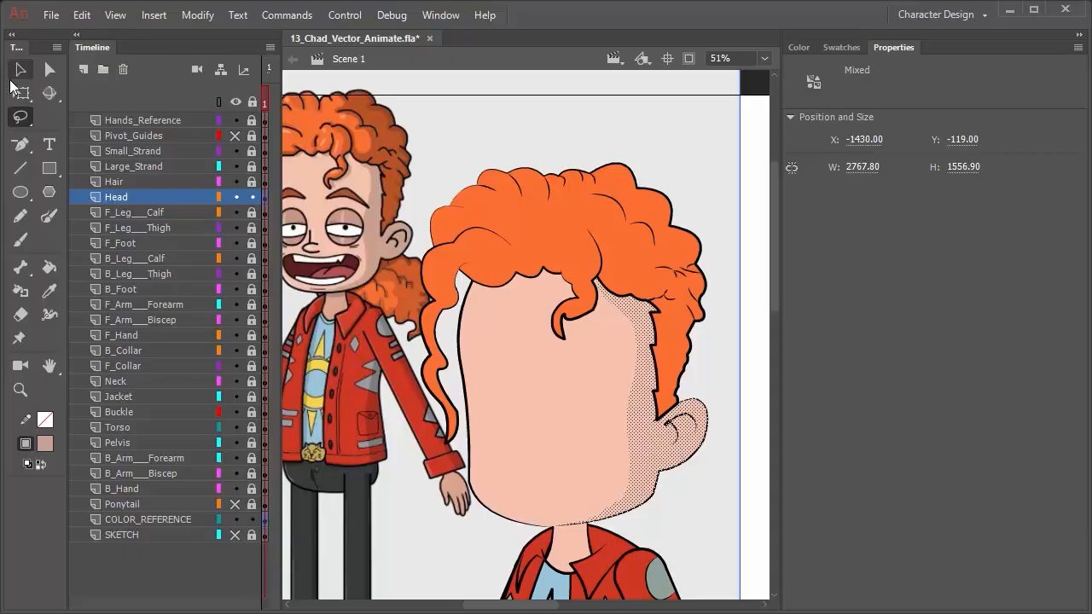
Darken the fill of the selected head shadow area to 93% brightness, colour #ECBAA6
click(21, 75)
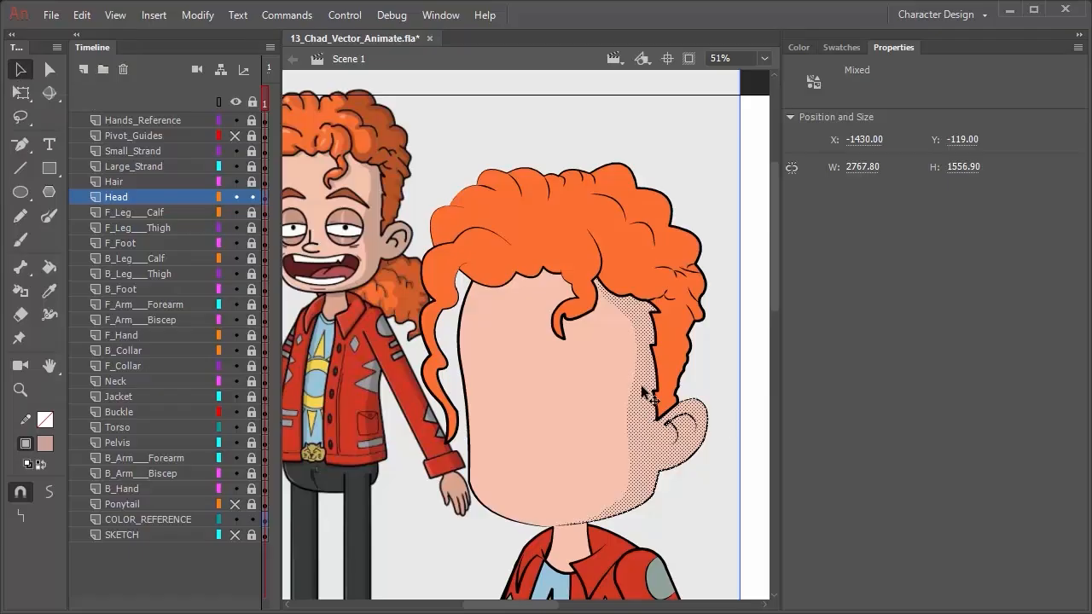
click(797, 48)
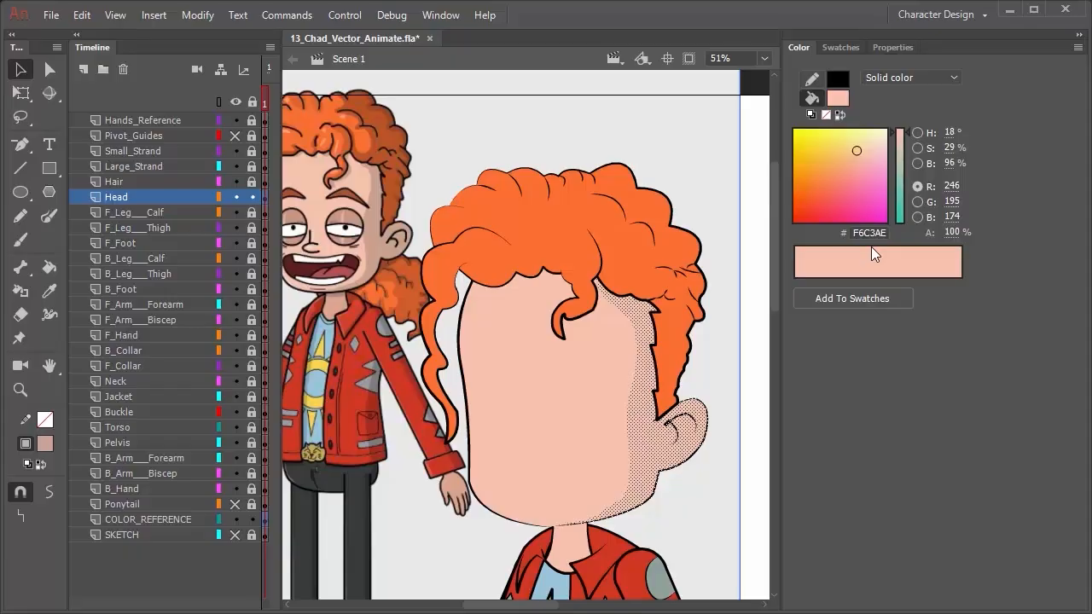
click(841, 48)
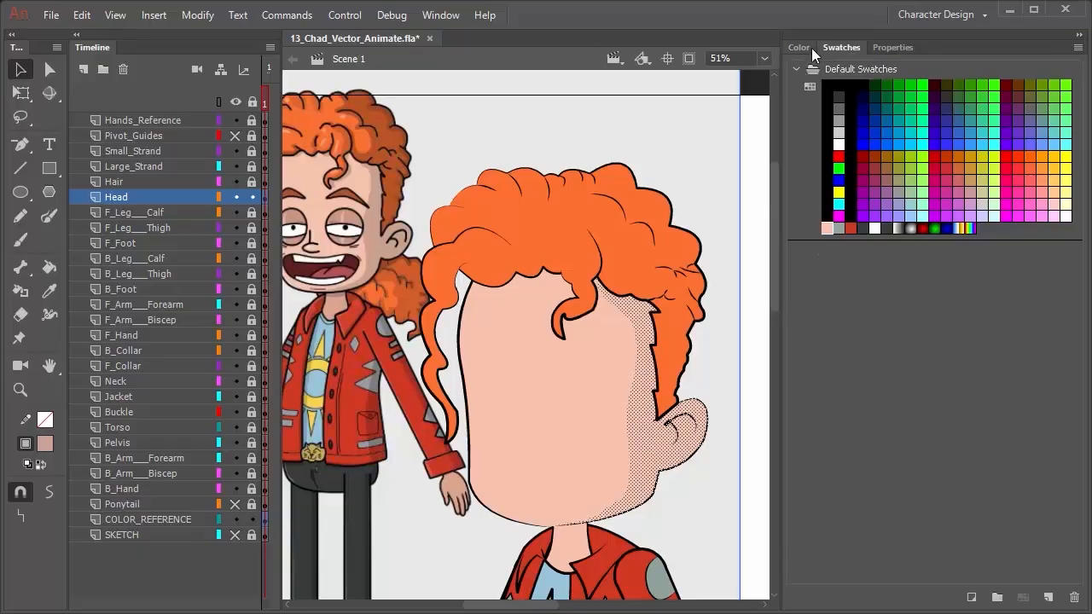
click(810, 49)
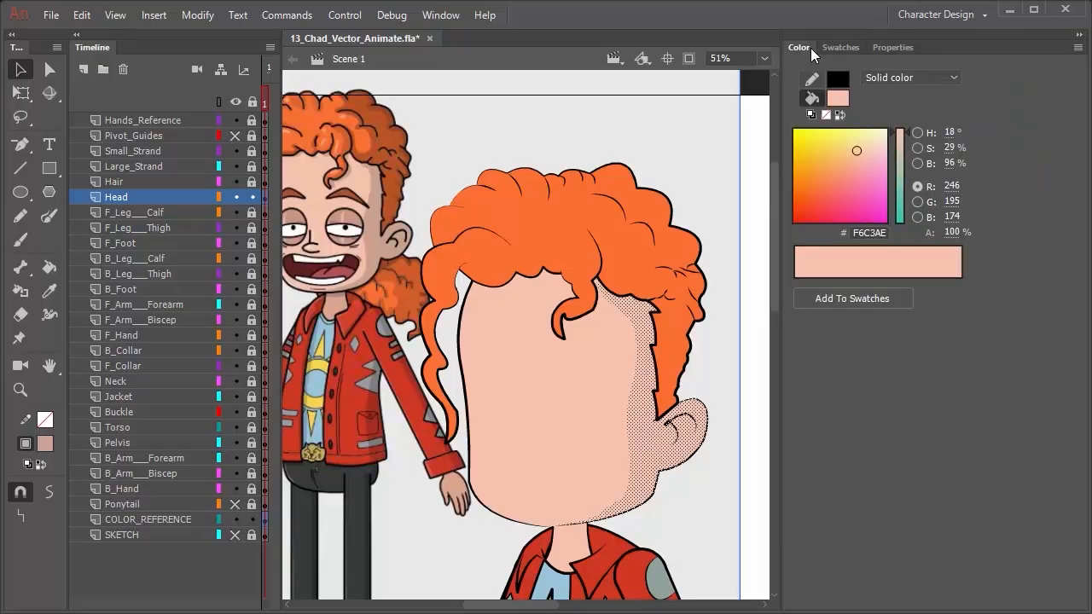
click(917, 133)
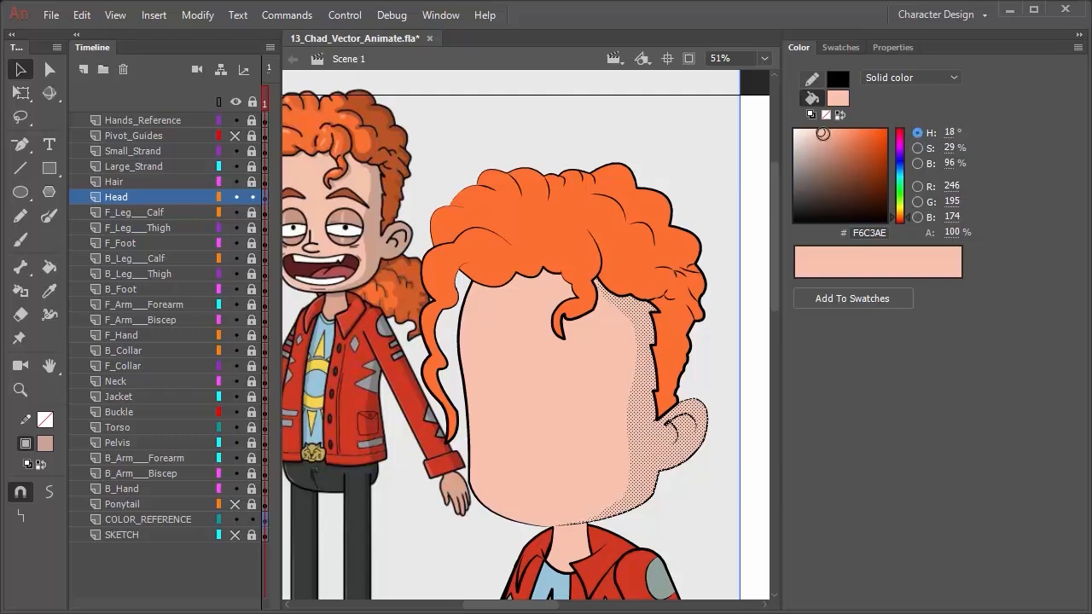
click(917, 148)
click(918, 162)
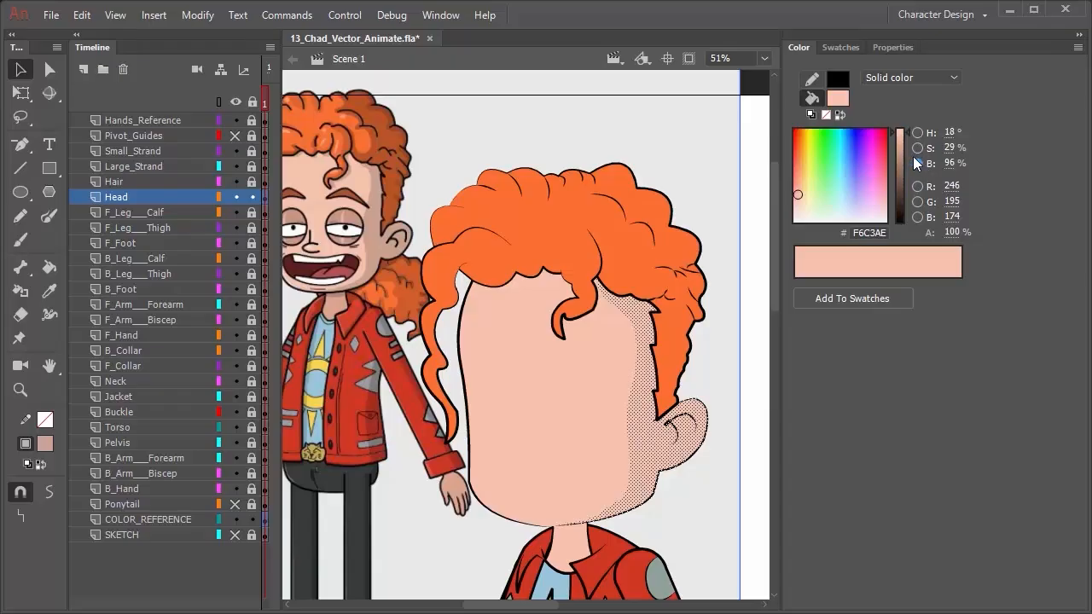
click(920, 133)
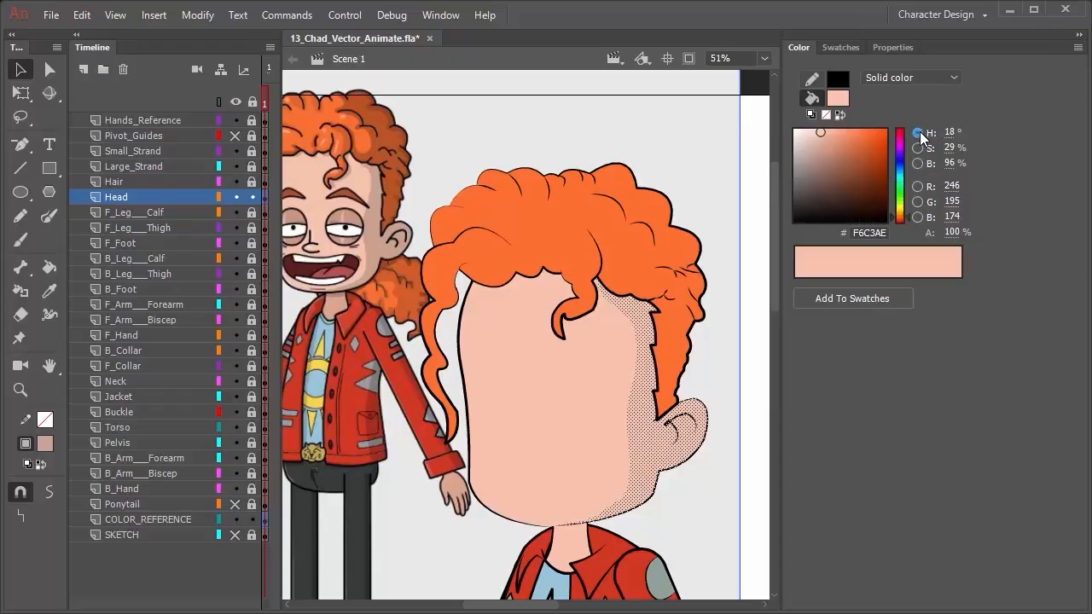
click(914, 160)
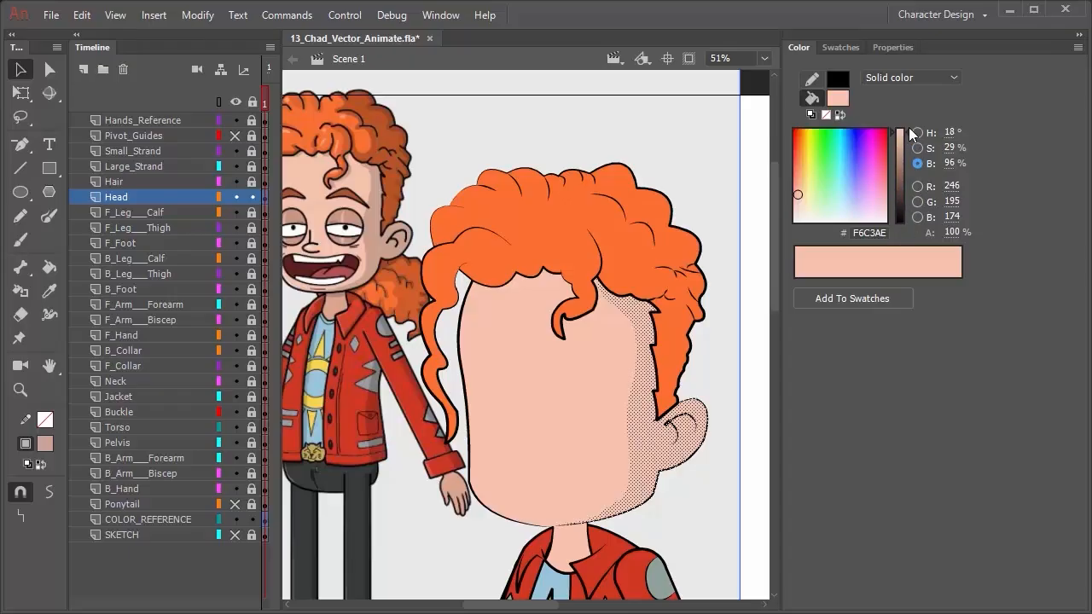
drag(909, 131, 908, 145)
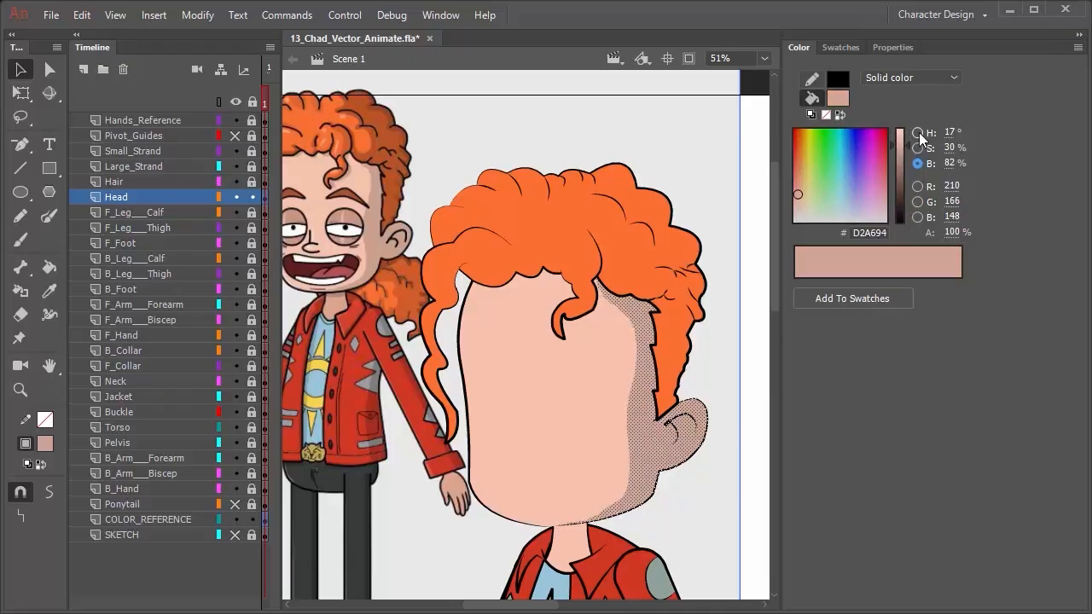
drag(908, 141, 908, 135)
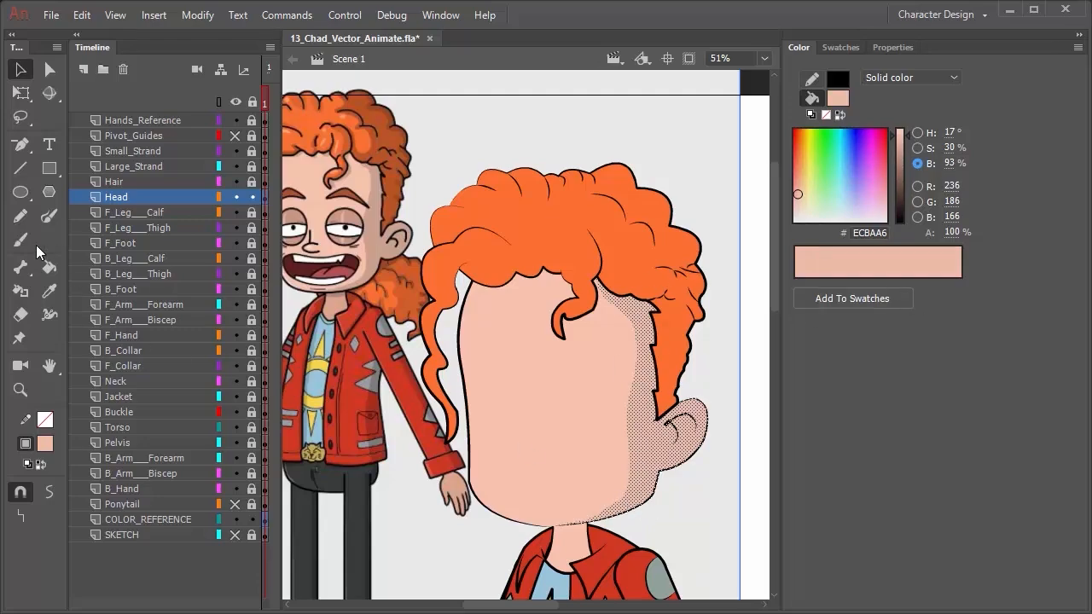
Recolour the selected face and ear shading with the shadow skin tone sampled from the reference character's face
click(48, 291)
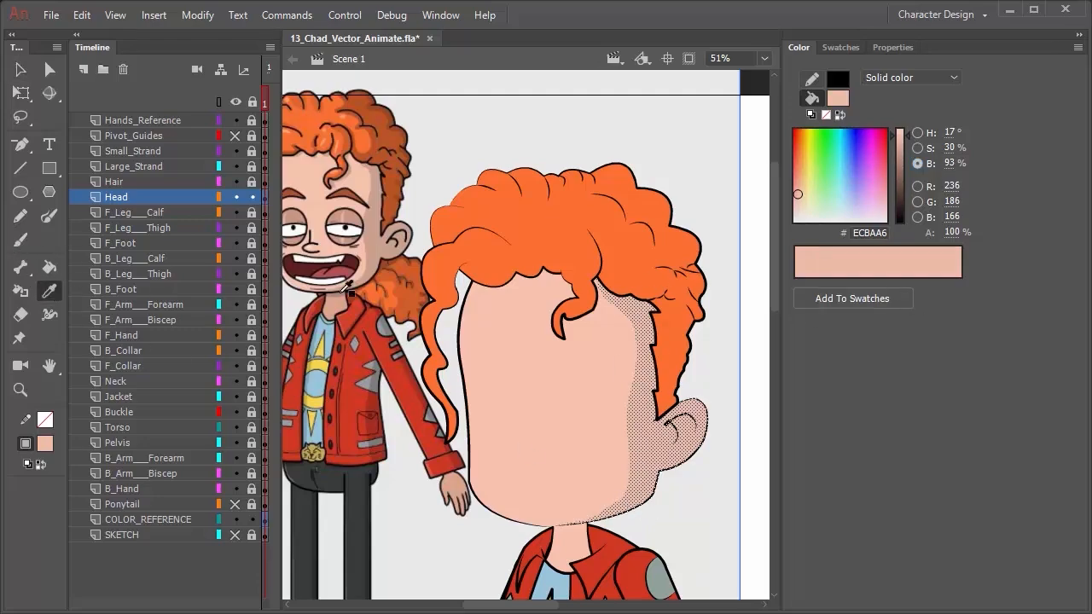
click(372, 235)
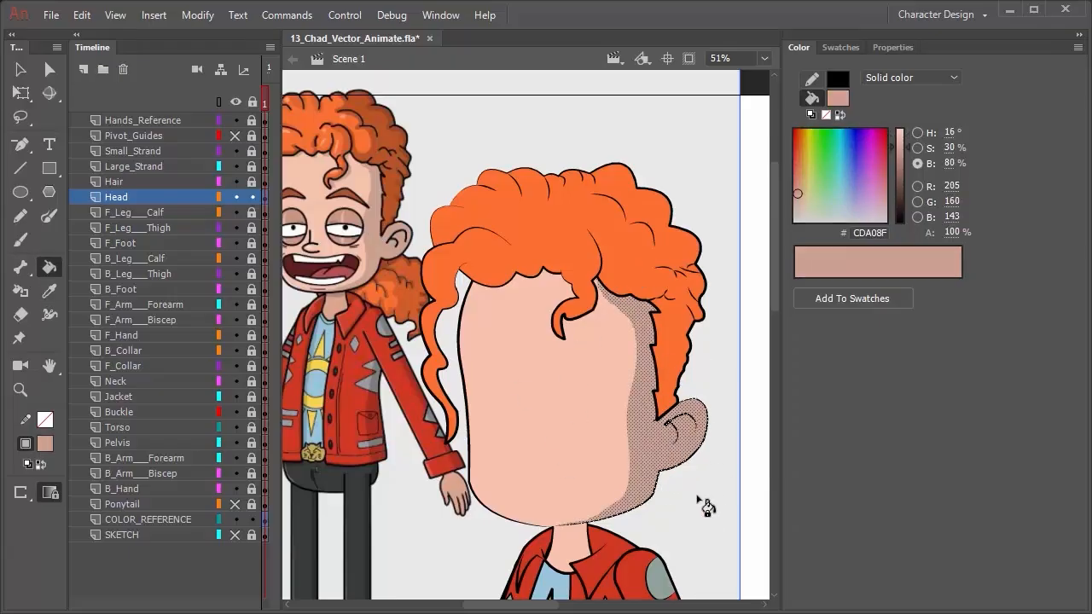
click(21, 69)
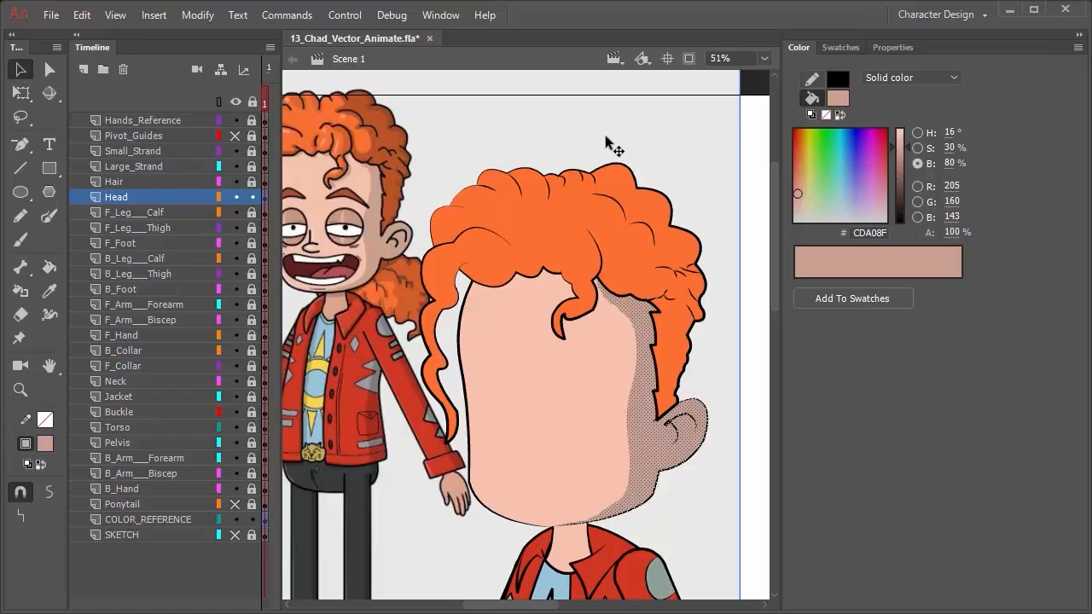
click(754, 88)
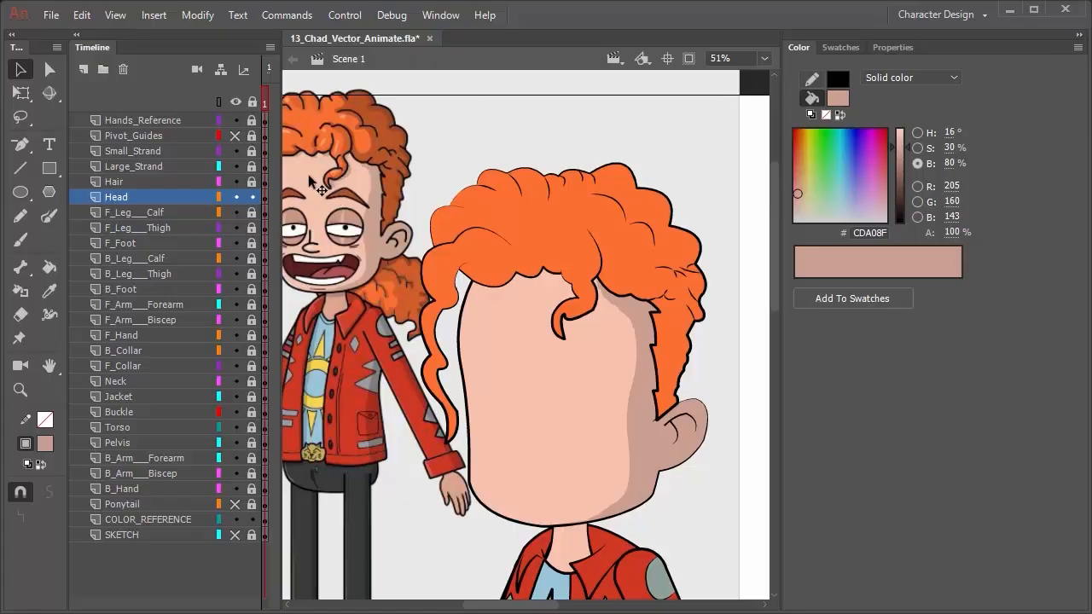
Set the Brush tool to Paint Normal mode with a size of 17
click(18, 242)
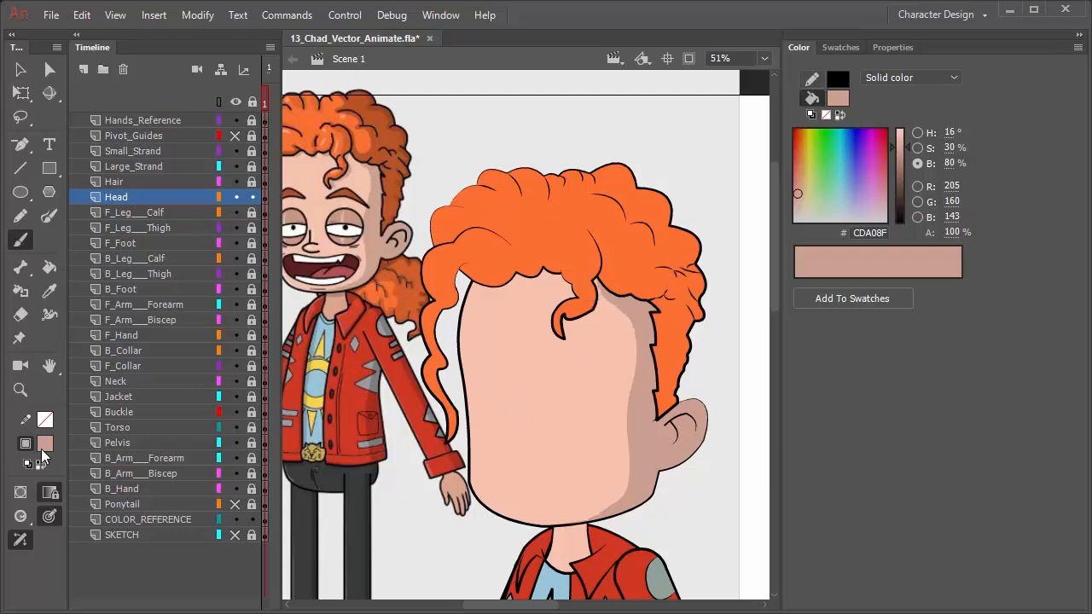
click(20, 519)
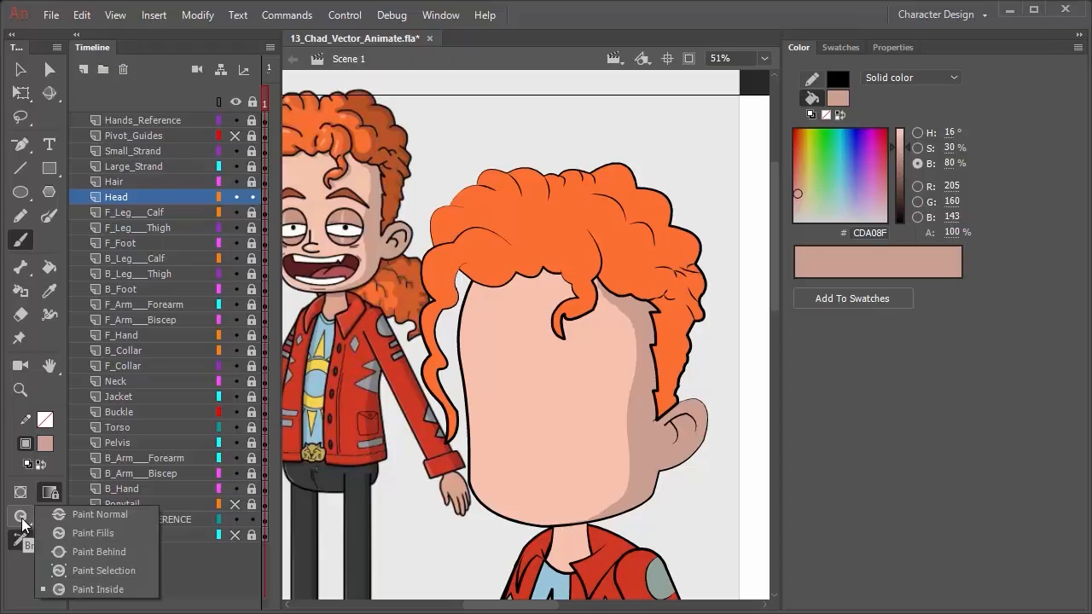
click(99, 514)
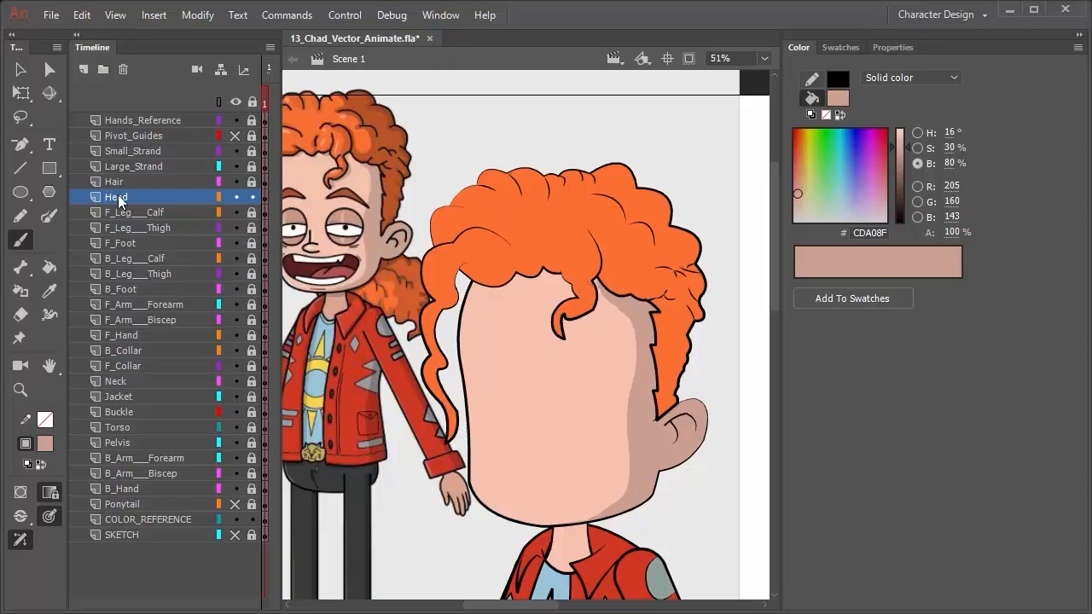
click(888, 48)
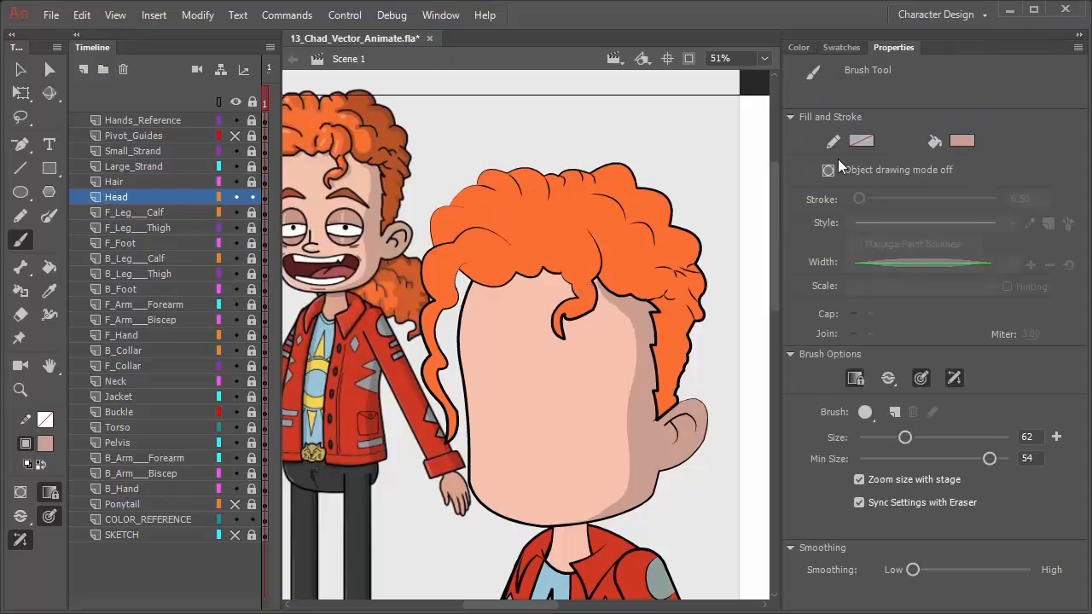
drag(911, 438, 871, 437)
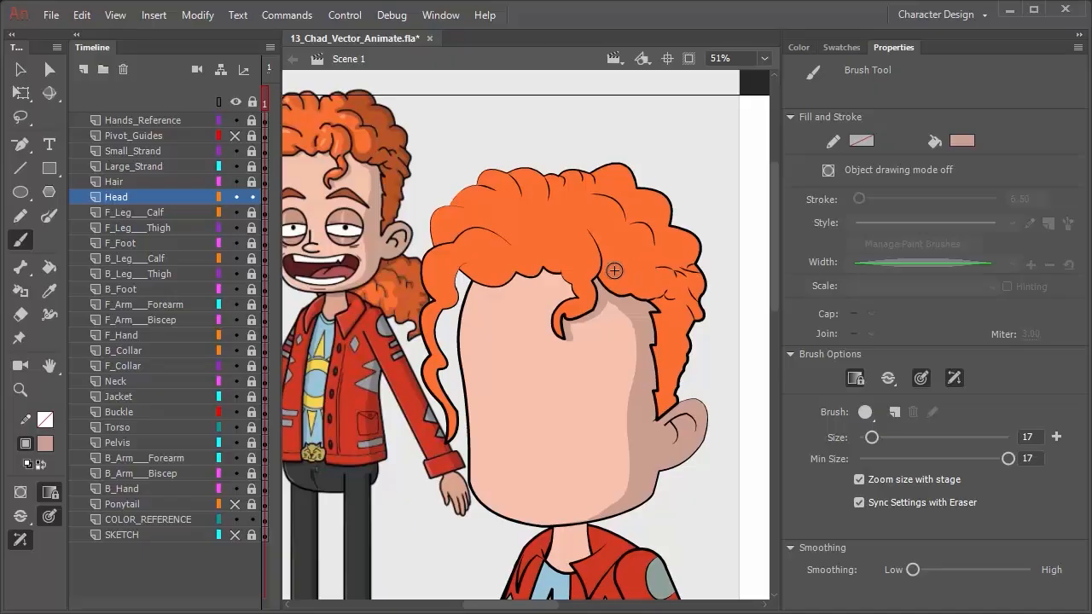
Brush shadow strokes on the forehead along the lower edge of the hair on the Head layer
drag(345, 164, 451, 174)
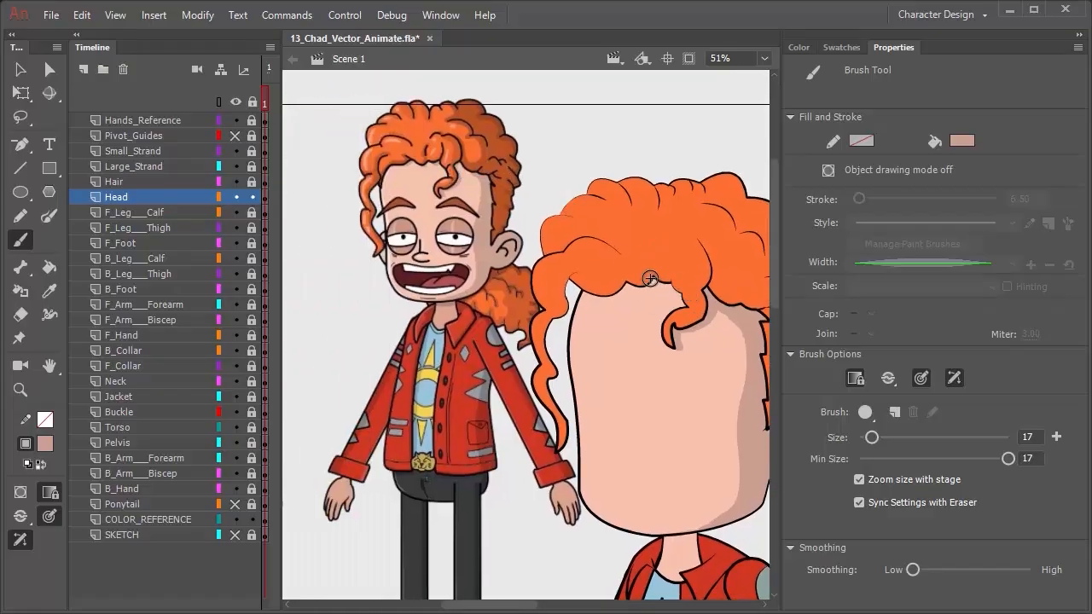
drag(670, 288, 704, 287)
drag(626, 281, 655, 275)
drag(661, 422, 595, 299)
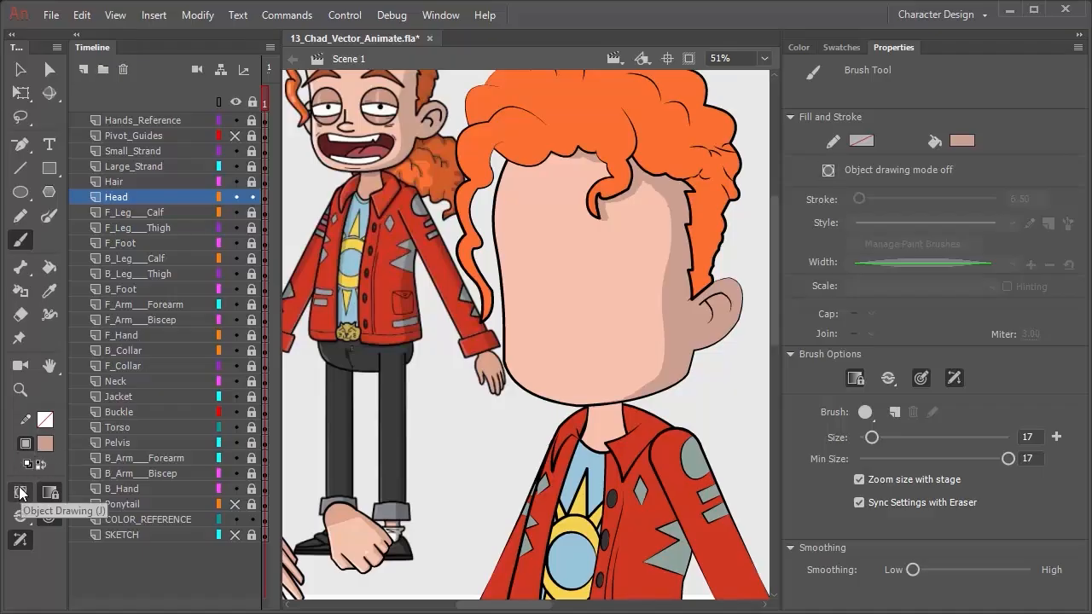
Switch the brush to Paint Inside mode and extend the face shadow along the chin
click(19, 518)
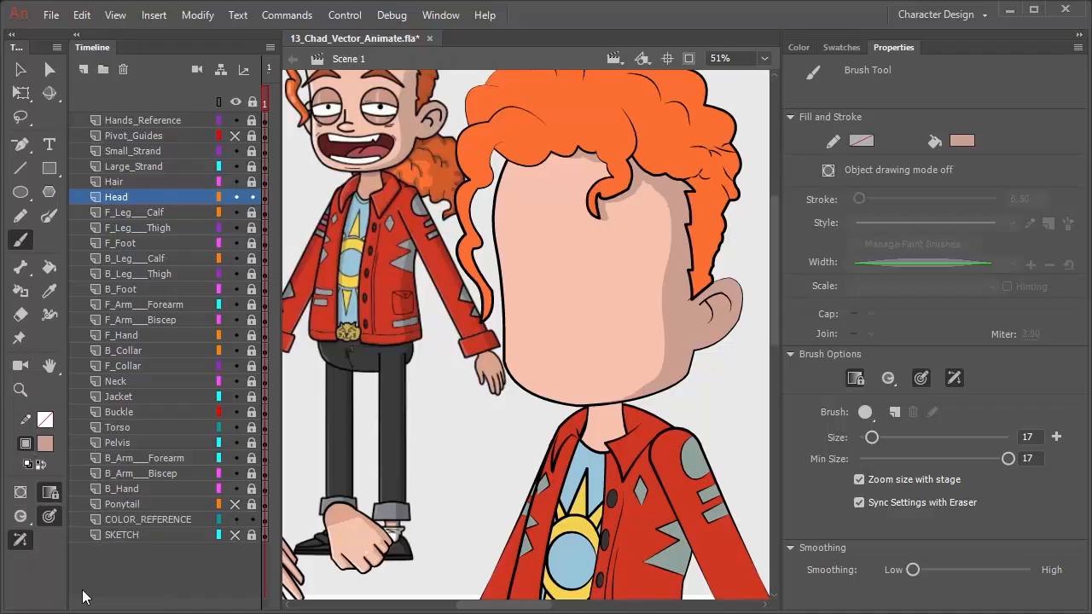
click(85, 590)
mouse_move(620, 396)
mouse_down()
mouse_move(586, 402)
mouse_move(625, 393)
mouse_up()
Sample the light skin tone from the face and try to touch up the chin area with the Brush tool
key(i)
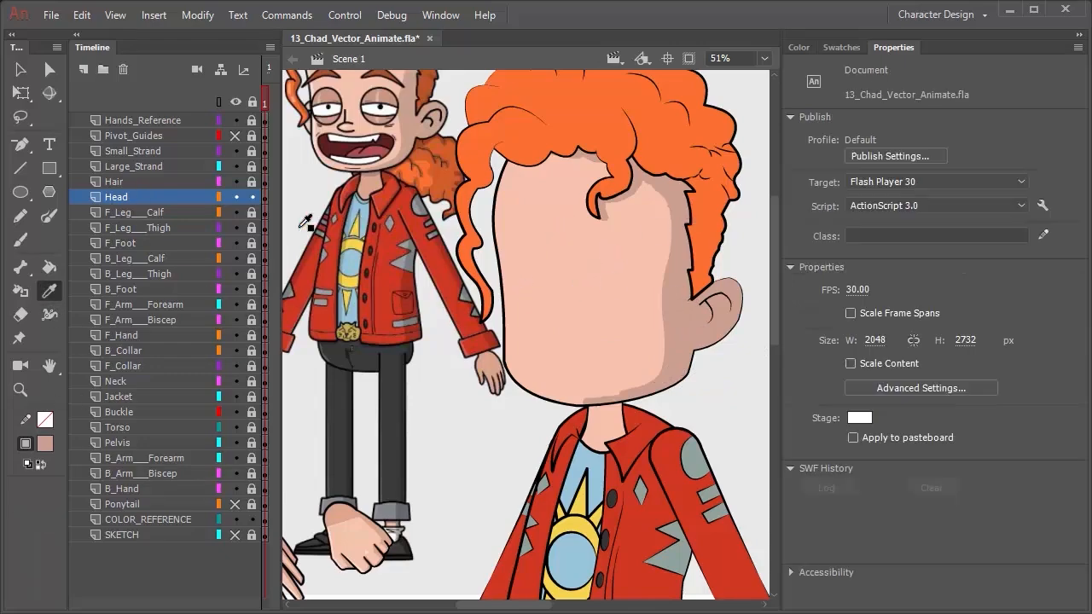
click(544, 243)
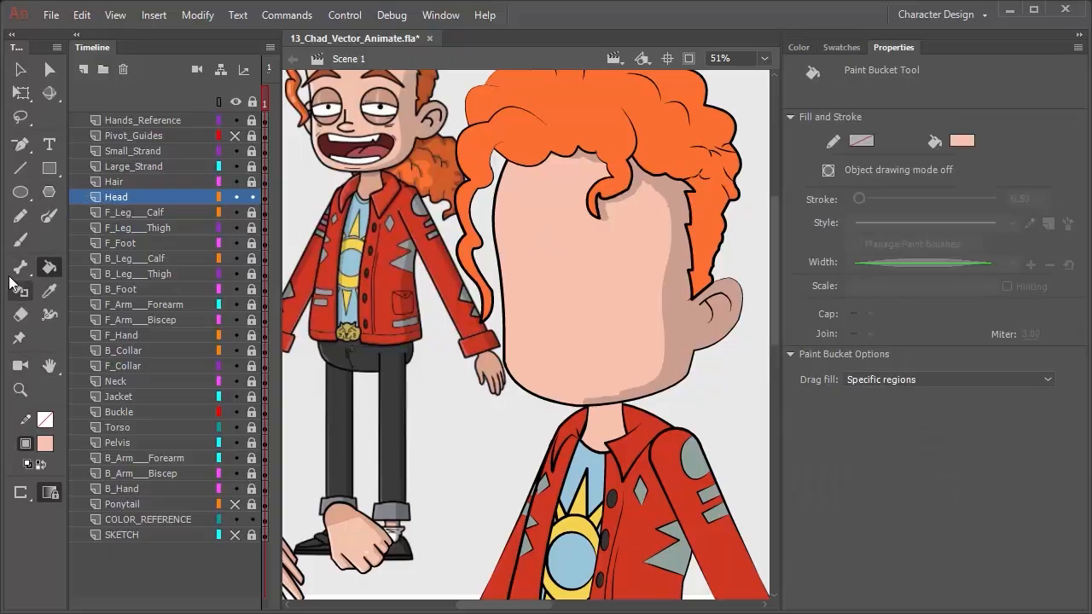
click(20, 240)
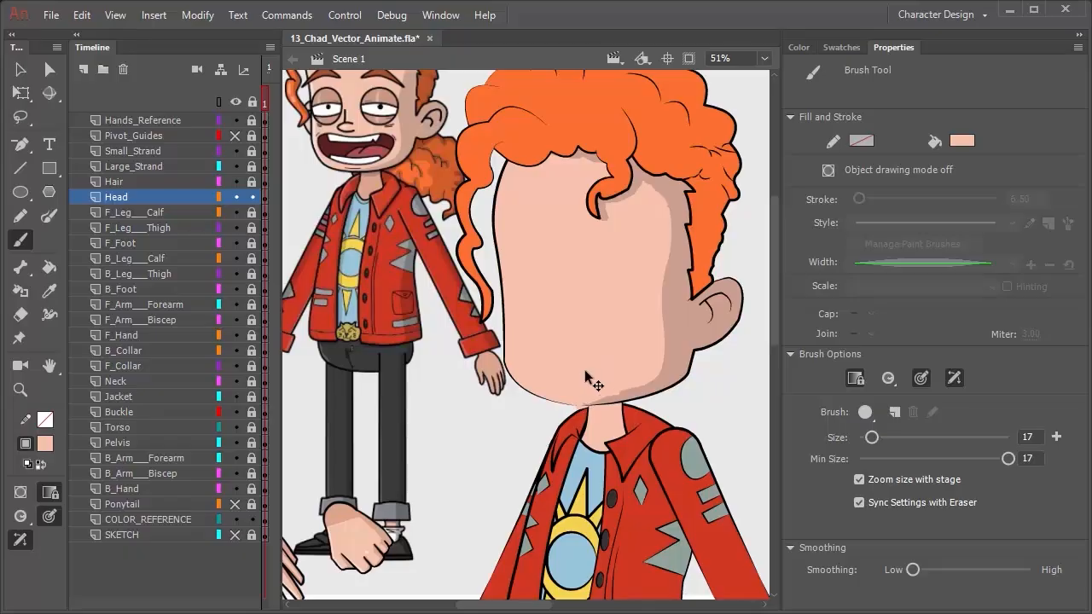
key(ctrl+z)
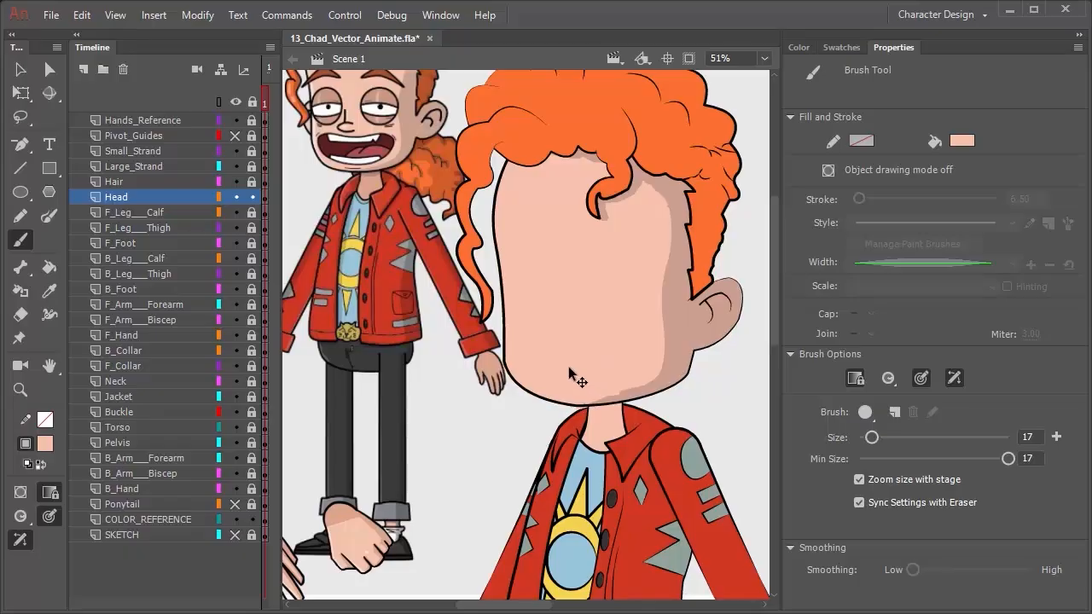
Turn on object drawing for the brush and set its mode to Paint Fills
click(20, 492)
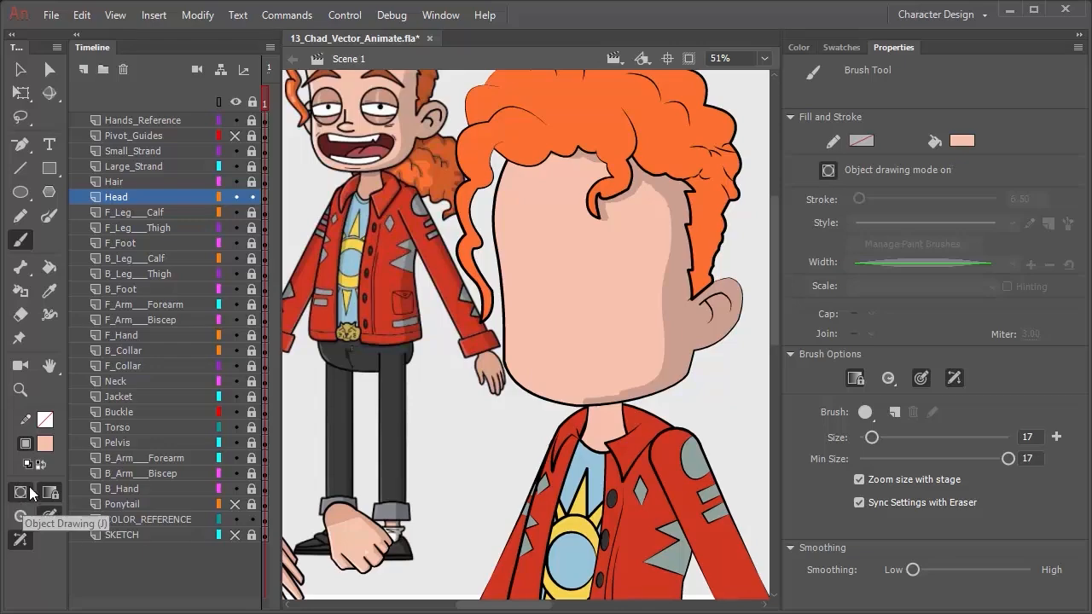
click(23, 520)
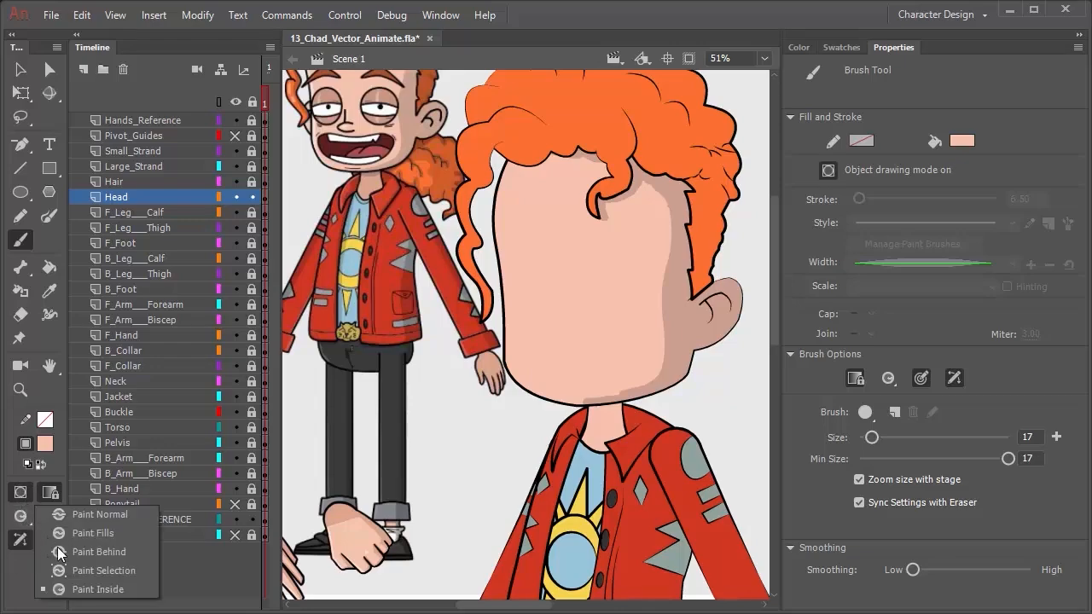
click(74, 532)
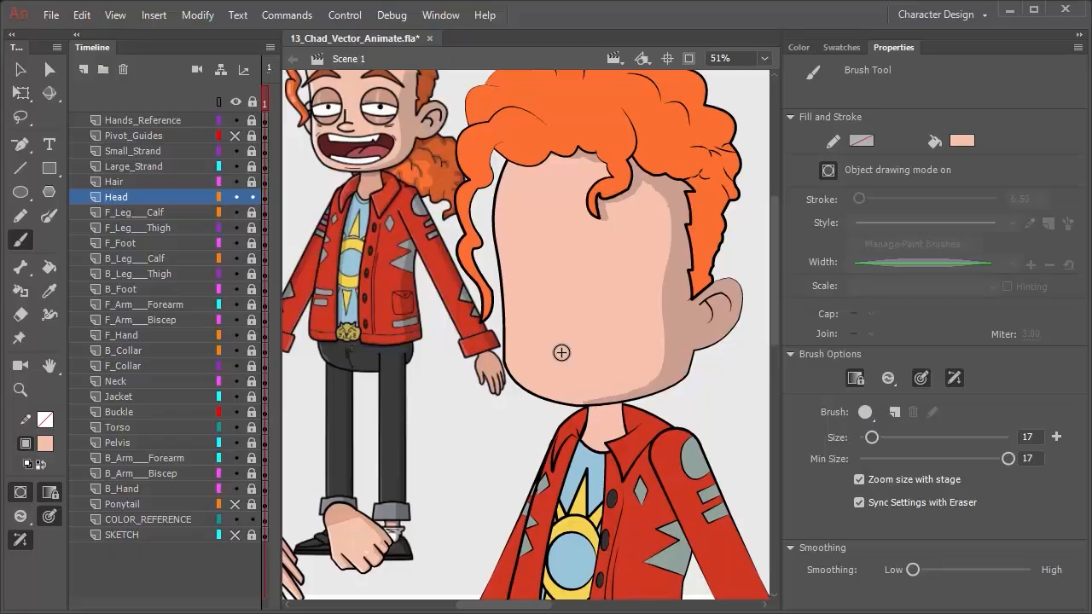
Lasso-select the back section of the hair on the unlocked Hair layer, locking the Head layer to exclude it from the selection
click(117, 183)
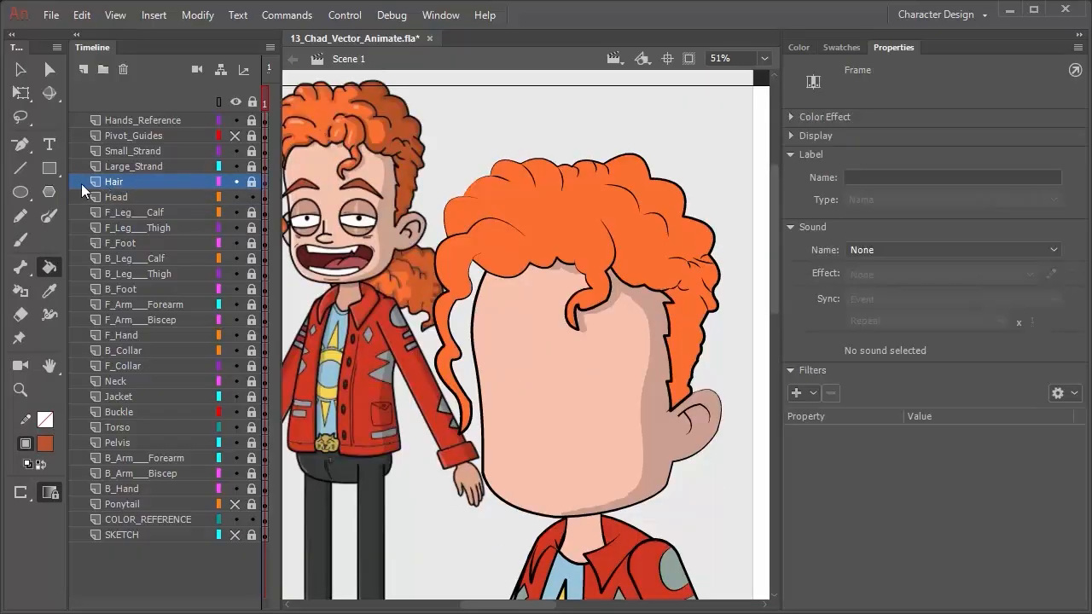
click(20, 117)
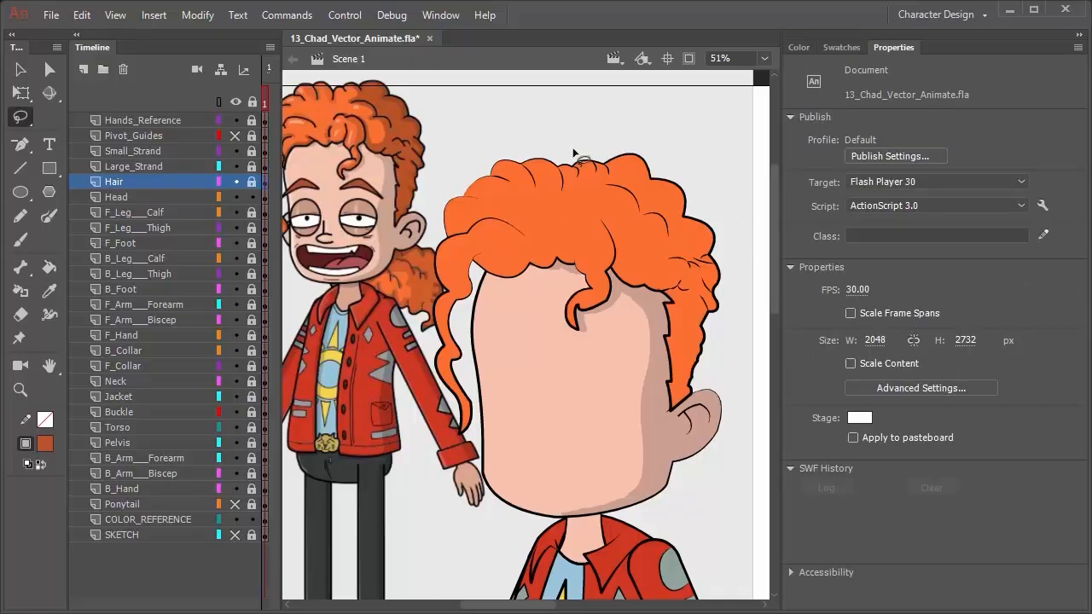
click(597, 166)
click(650, 337)
drag(600, 151, 611, 173)
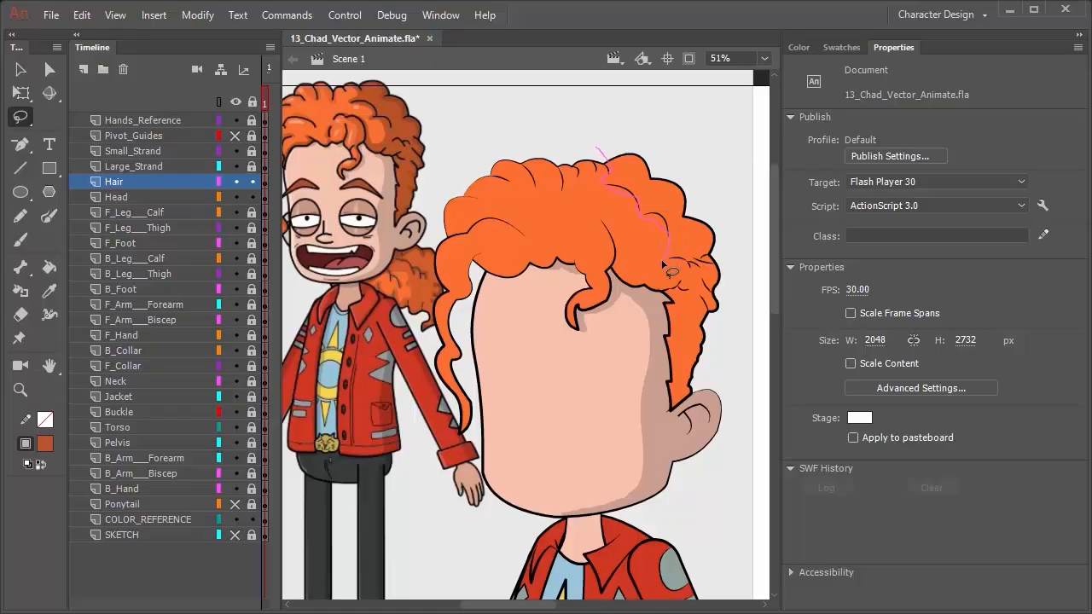
drag(659, 266, 638, 272)
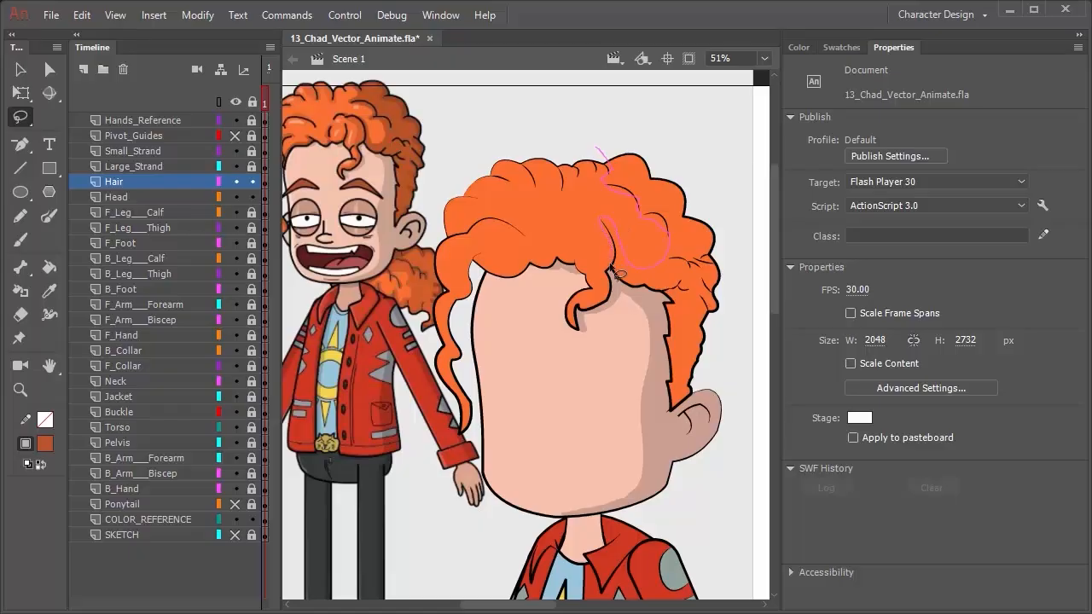
mouse_move(612, 271)
mouse_down()
mouse_move(645, 307)
mouse_move(672, 433)
mouse_move(694, 428)
mouse_move(732, 391)
mouse_move(752, 342)
mouse_move(729, 184)
mouse_move(669, 124)
mouse_move(612, 124)
mouse_move(597, 151)
mouse_move(627, 139)
mouse_up()
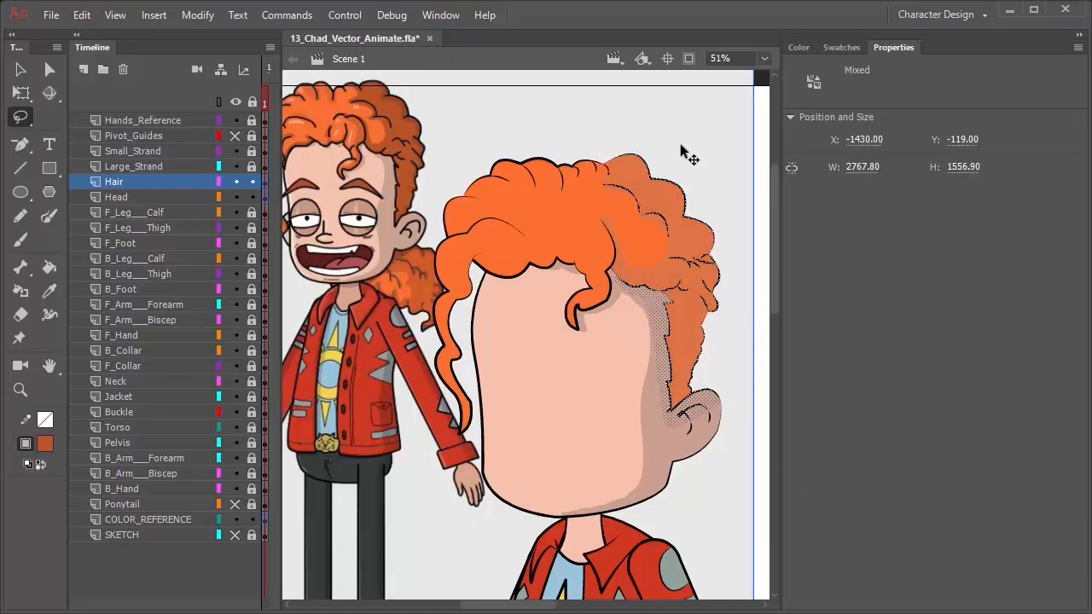
click(257, 191)
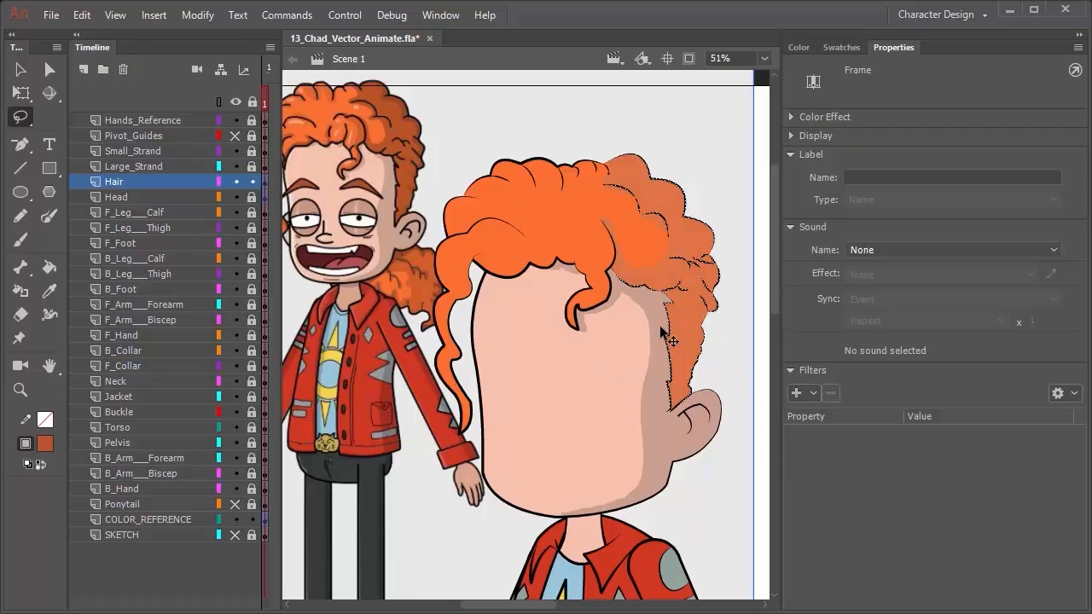
Fill the selected hair with orange sampled from the reference ponytail, darkened to 72% brightness
click(393, 285)
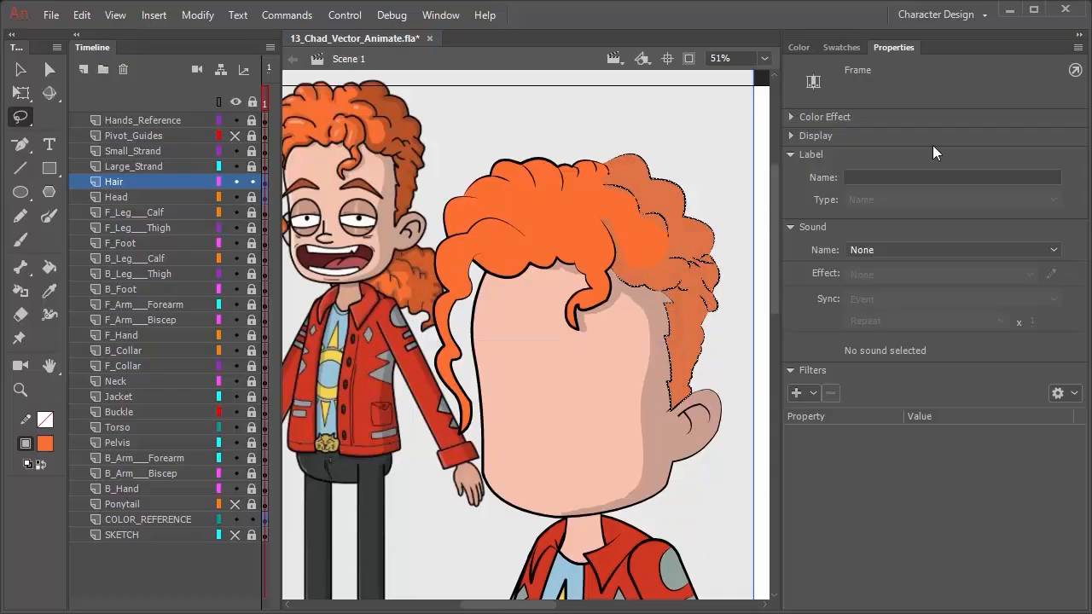
click(800, 50)
drag(906, 134, 902, 155)
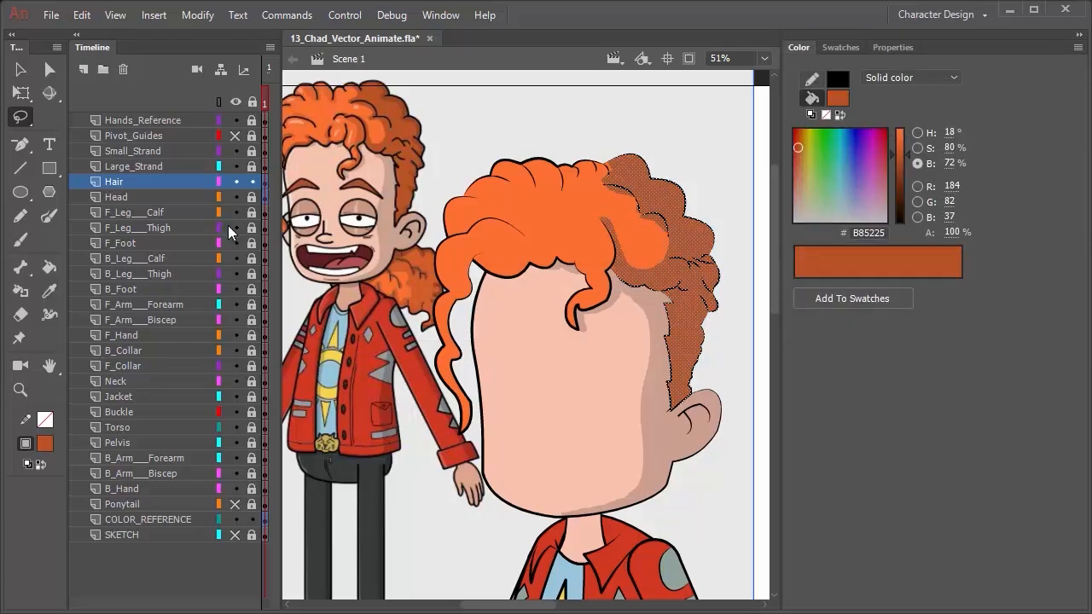
Recolour the selected back hair with the reference's dark hair tone, adjusted to 76% brightness (C25726), and deselect it
key(i)
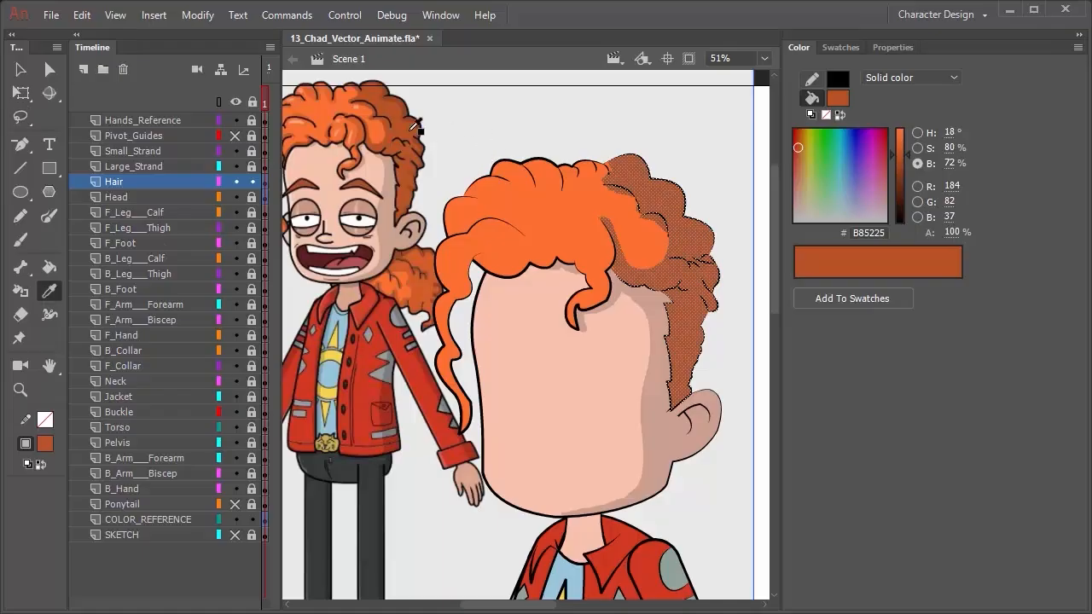
click(404, 128)
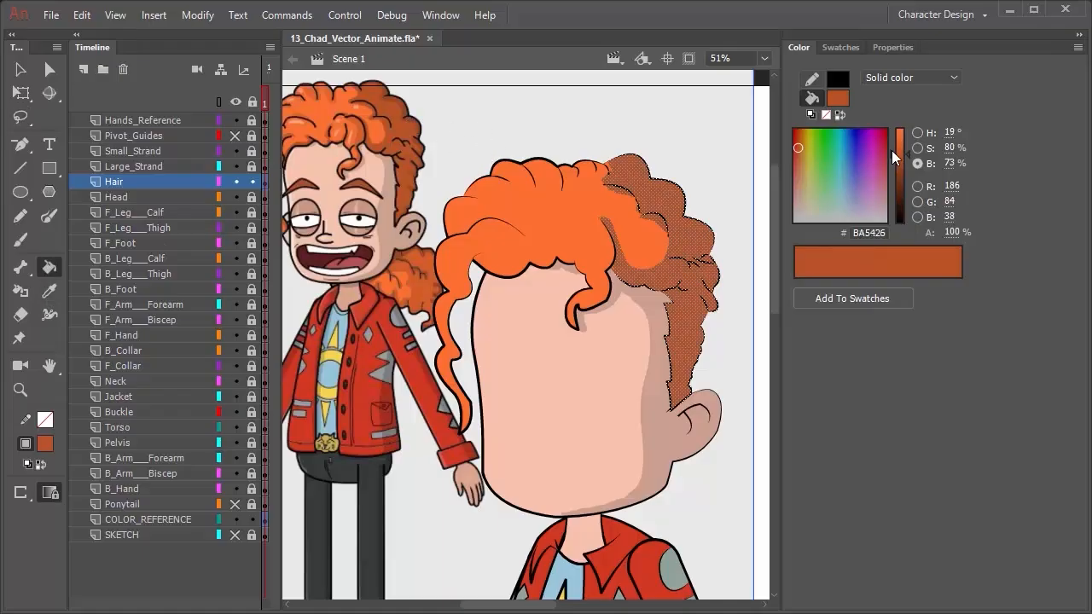
key(i)
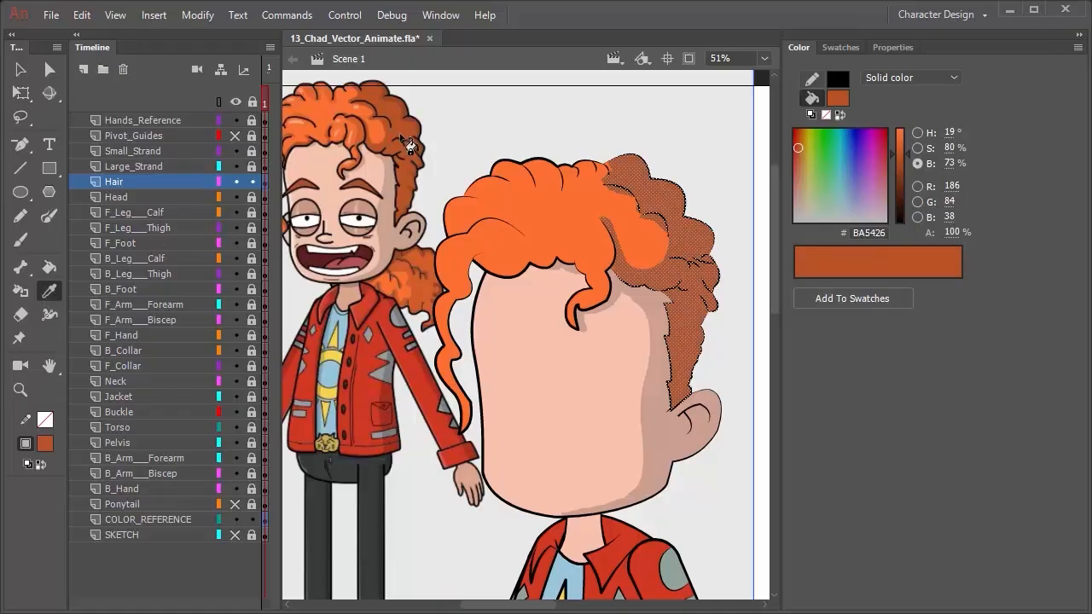
click(404, 134)
drag(908, 153, 908, 151)
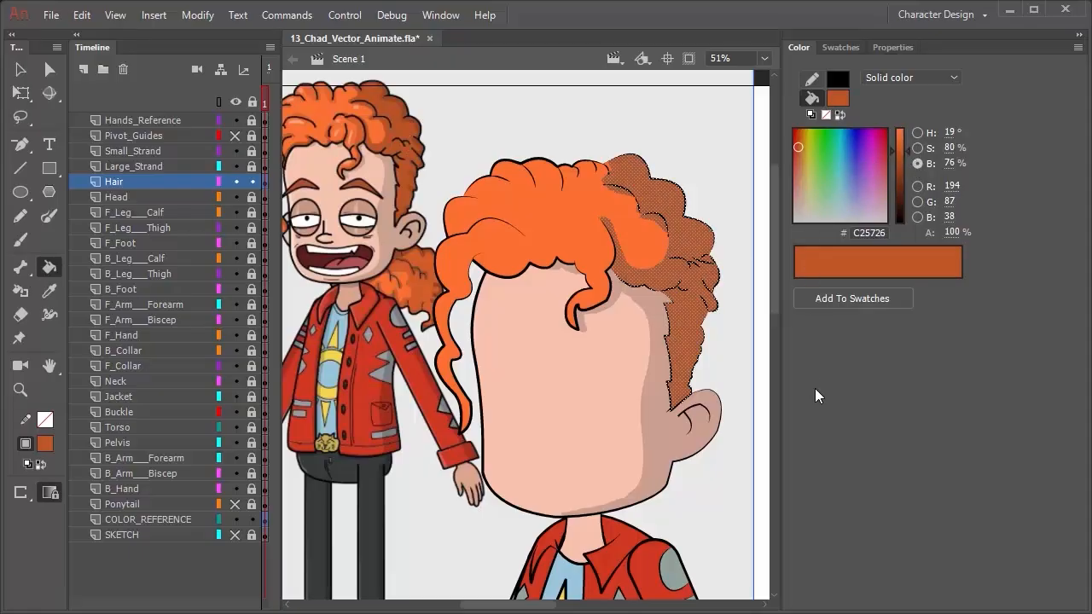
click(26, 73)
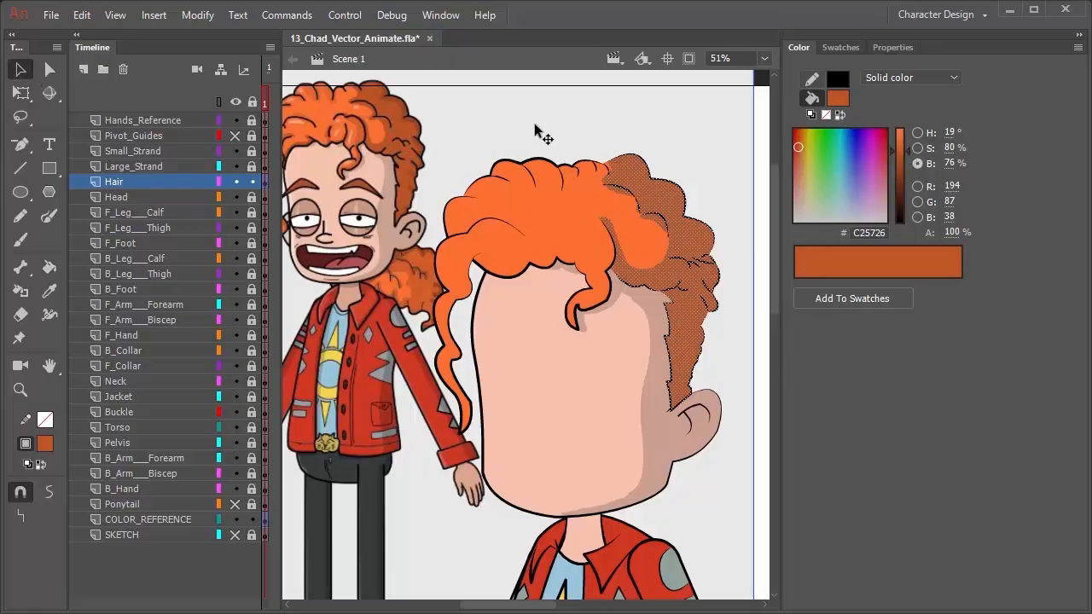
click(762, 82)
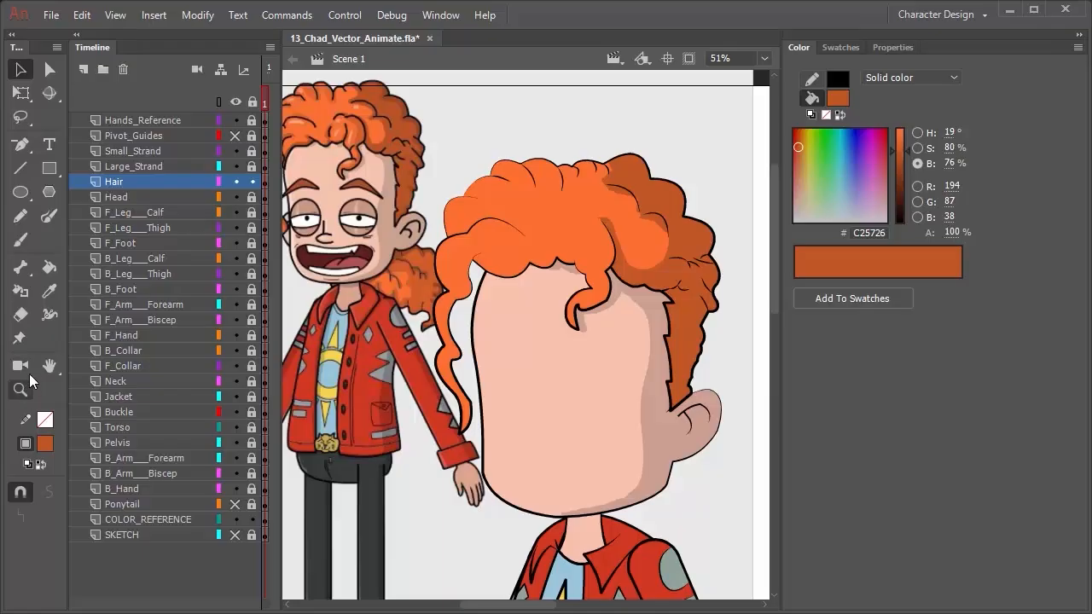
Unlock and select the Small_Strand layer and try a brush stroke of shading on the small forehead strand
click(21, 241)
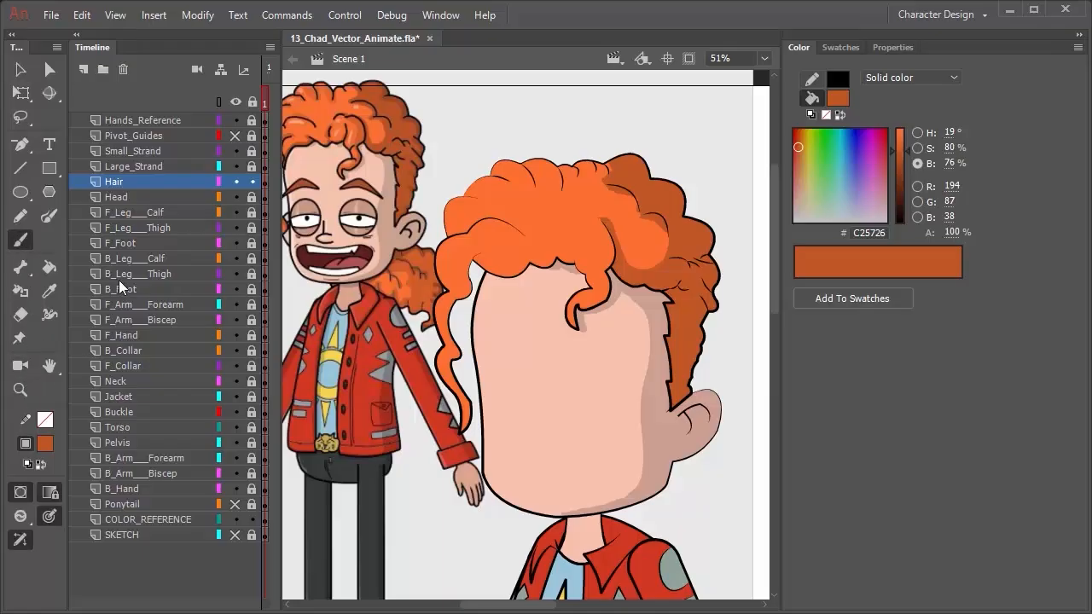
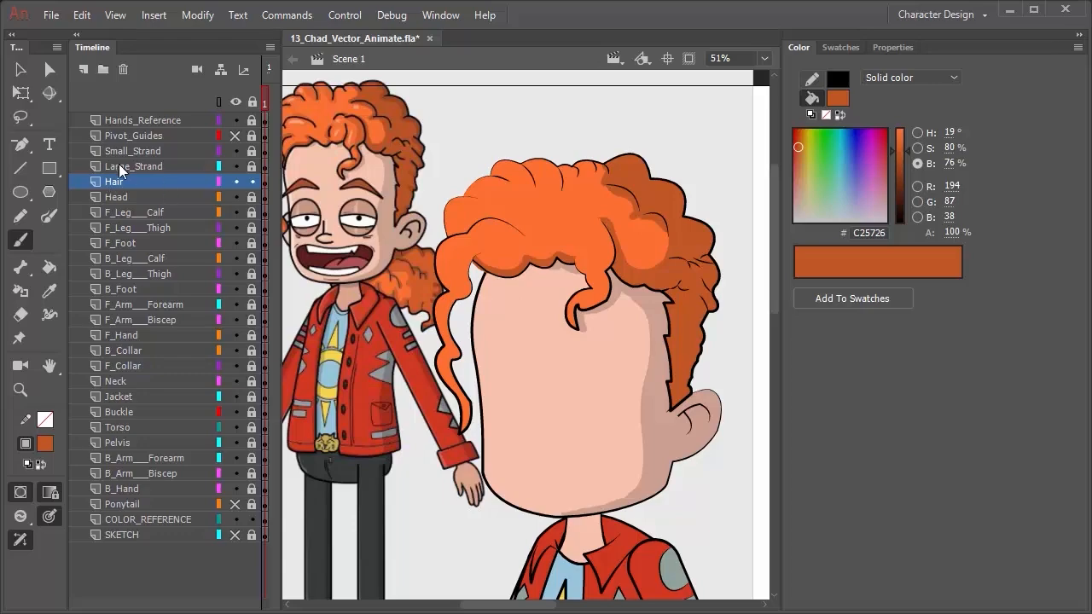
click(140, 165)
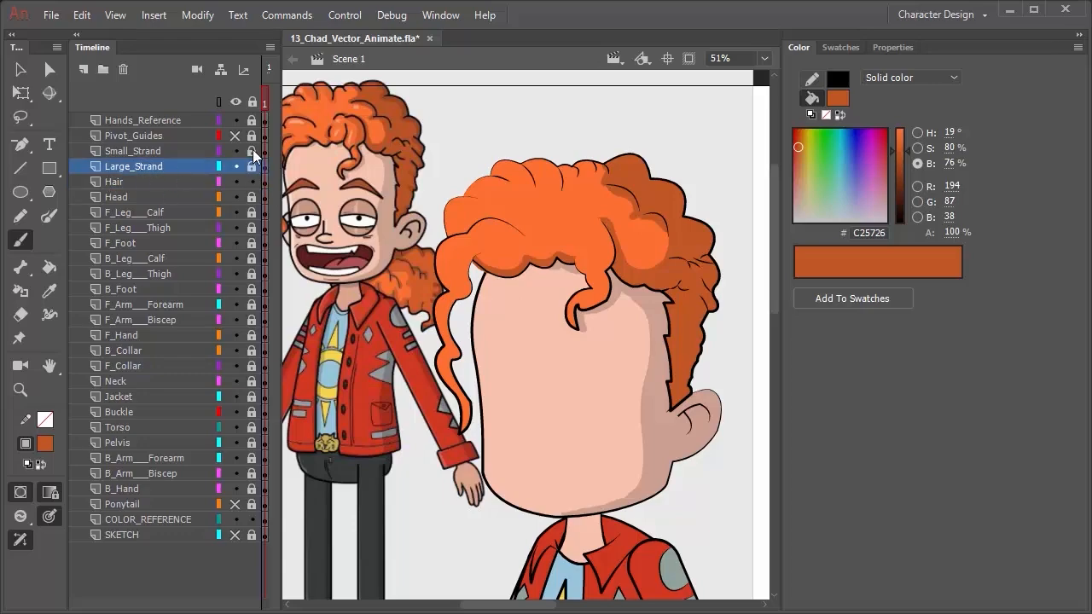
click(251, 152)
click(156, 151)
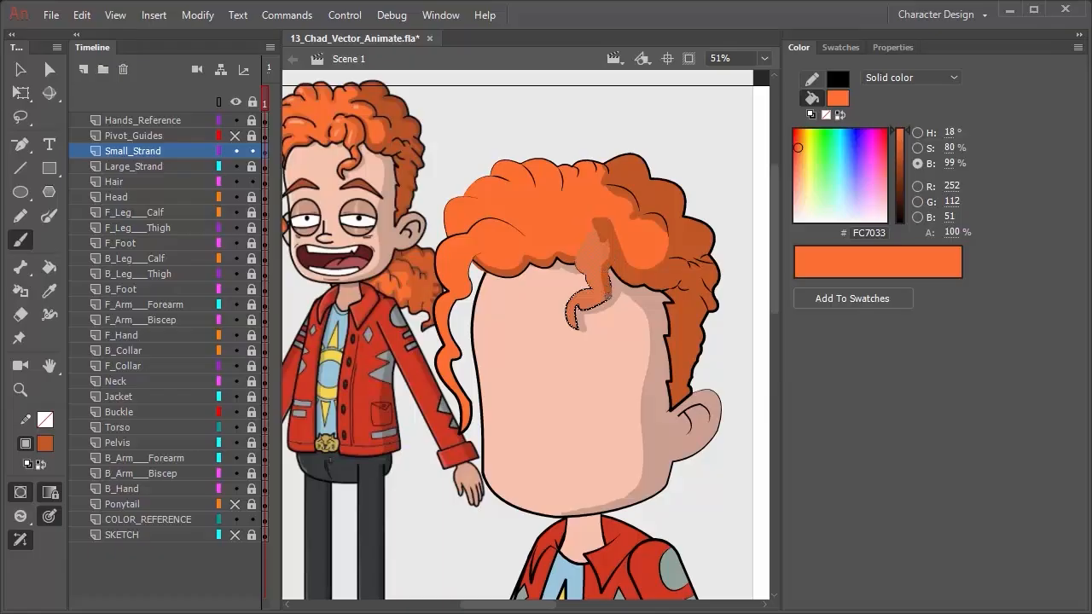
drag(595, 302, 584, 304)
key(ctrl+z)
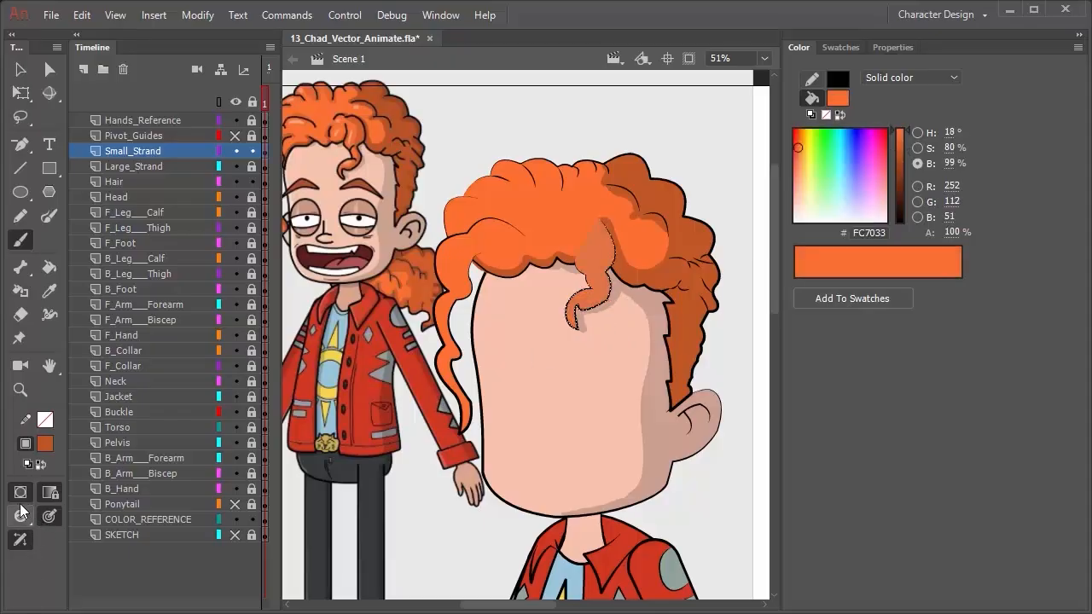
Change the brush's paint mode and paint dark orange shading (C25726) along the edge of the small forehead strand
click(20, 512)
click(80, 585)
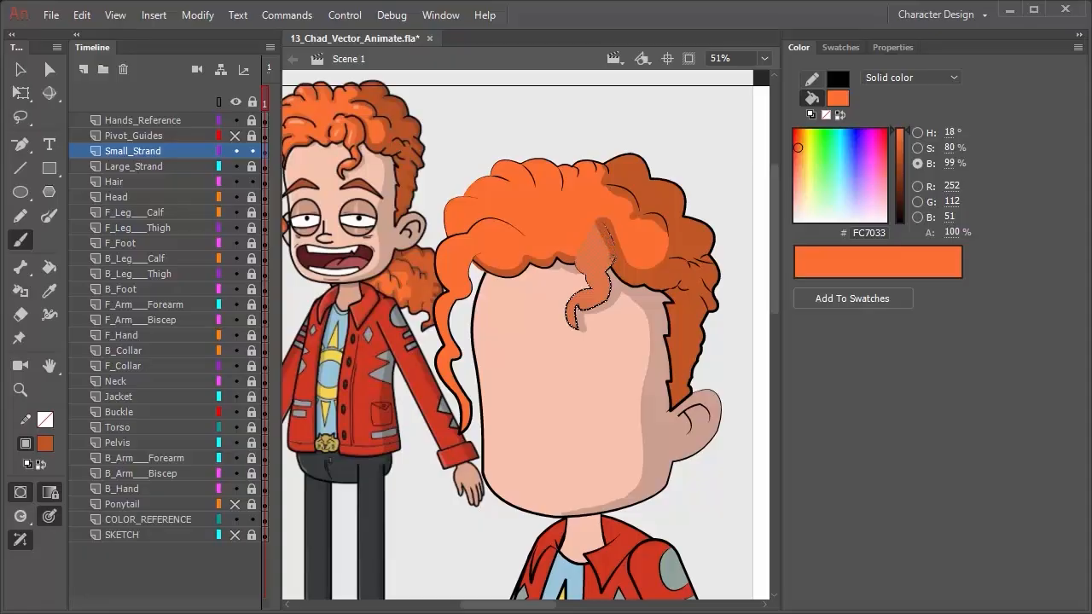
alt+click(608, 251)
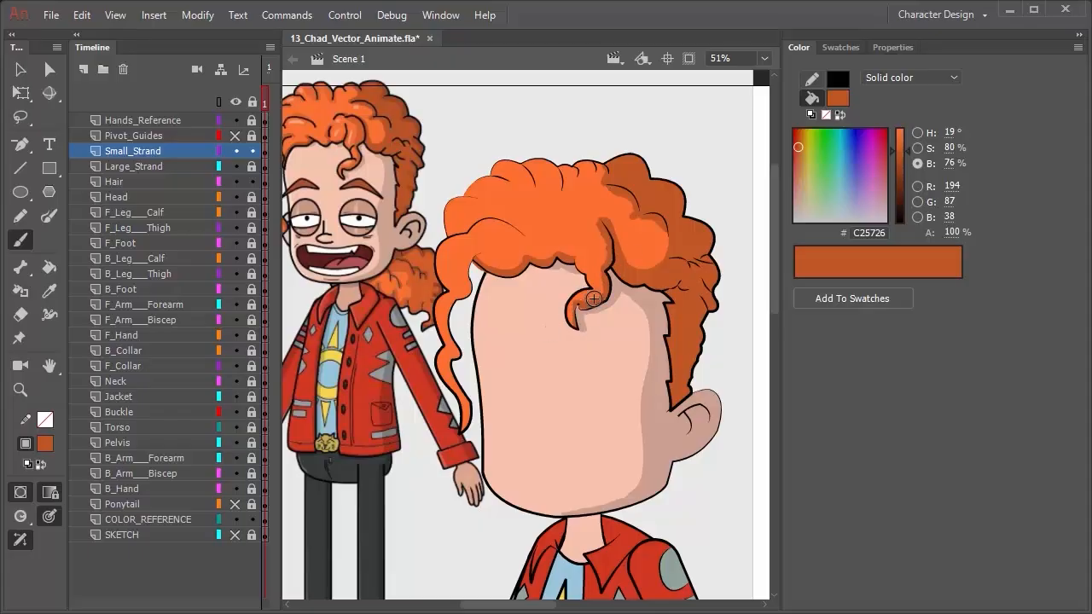
drag(577, 334, 577, 305)
Paint dark orange shading (C25726) along the long front curl on the Large_Strand layer, undoing and redoing the first stroke
click(123, 166)
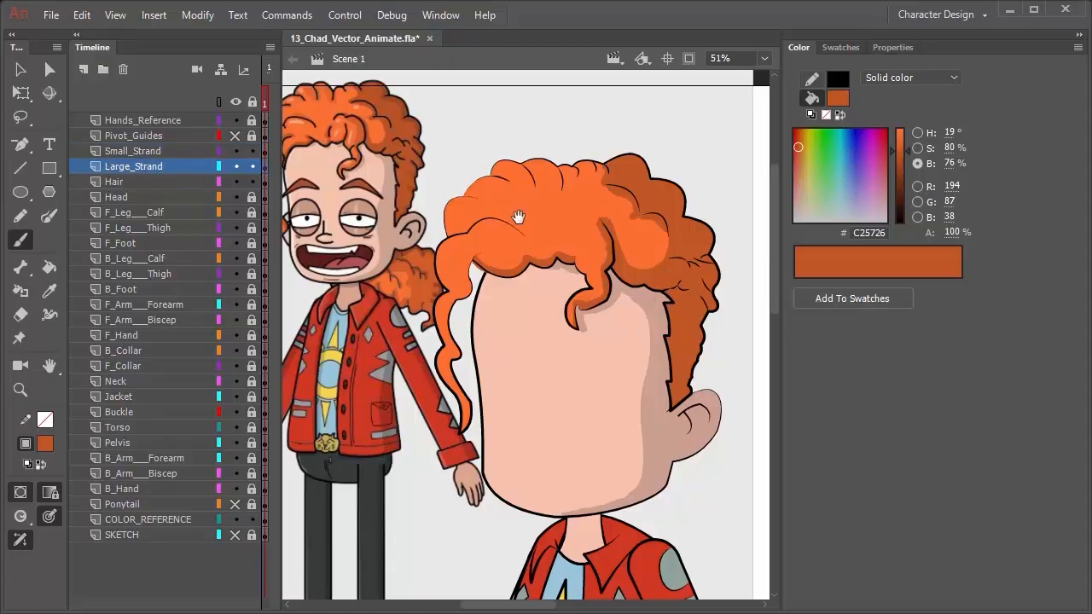
drag(519, 218, 645, 264)
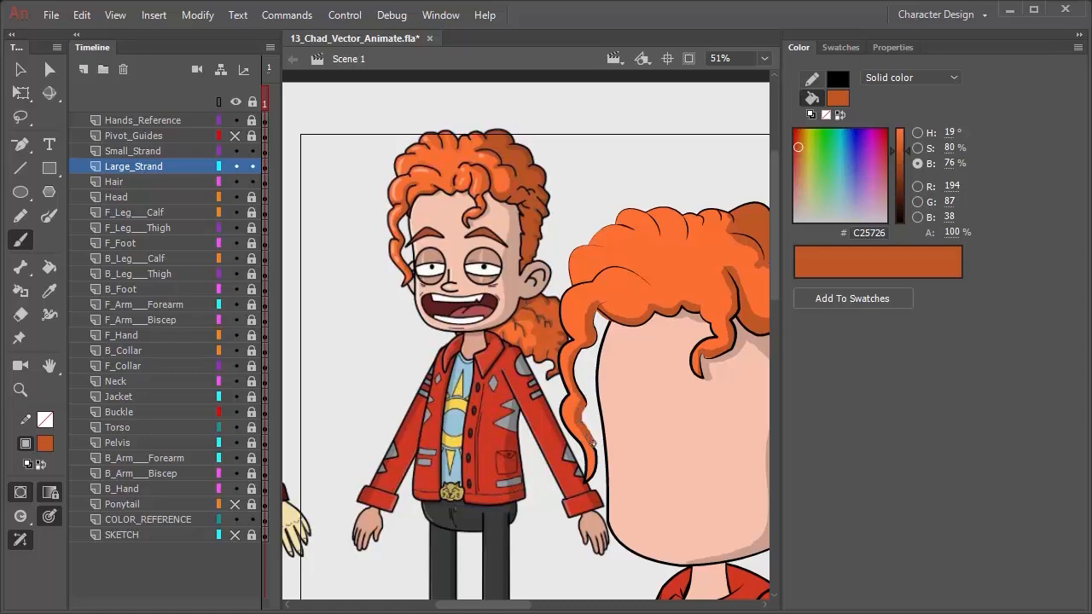
drag(590, 479, 589, 483)
key(ctrl+z)
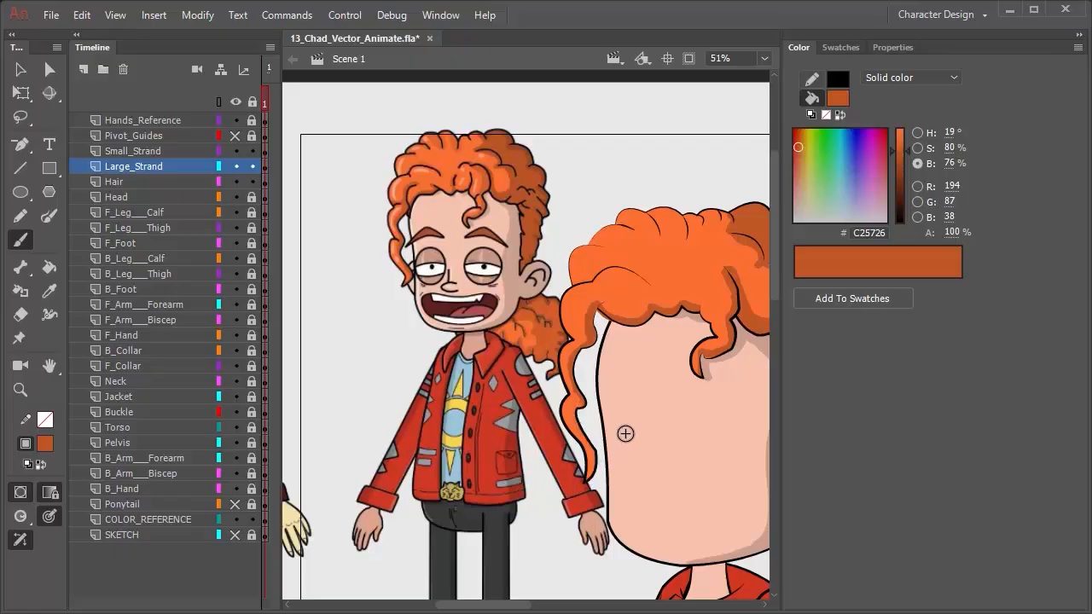
drag(582, 404, 576, 410)
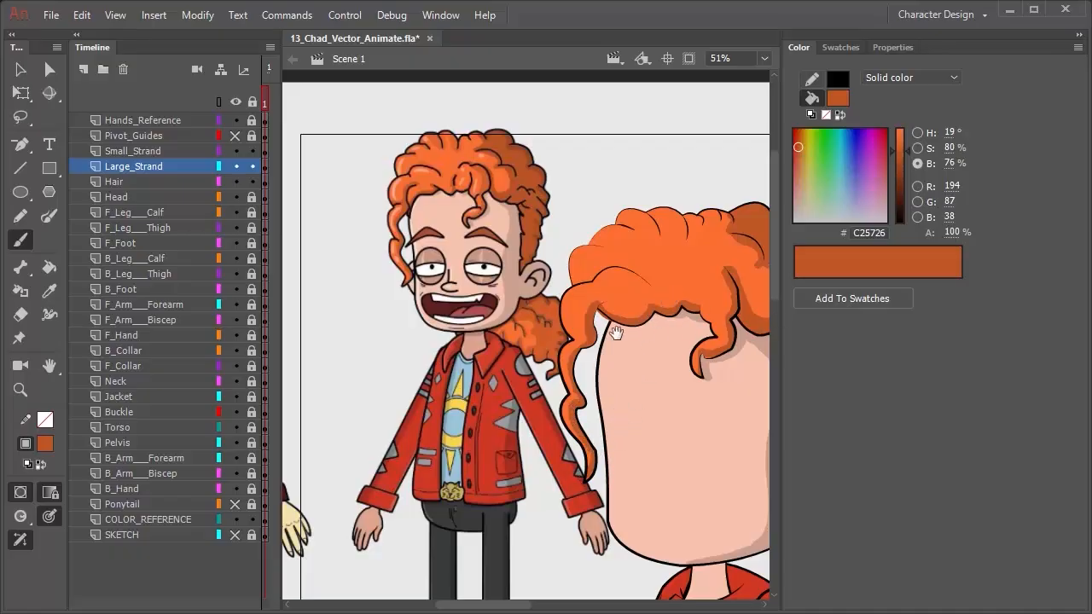
Lasso-select only the jacket's outer side below the front arm on the Jacket layer, following the reference's shaded area
mouse_move(705, 337)
mouse_down()
mouse_move(433, 285)
mouse_move(530, 304)
mouse_move(667, 309)
mouse_up()
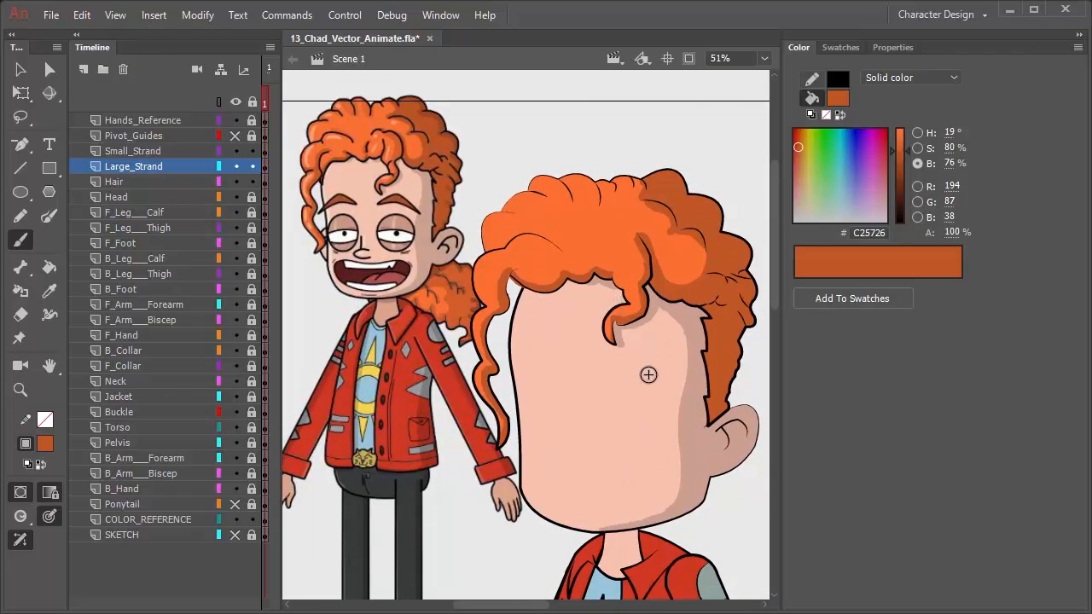
drag(652, 434, 662, 258)
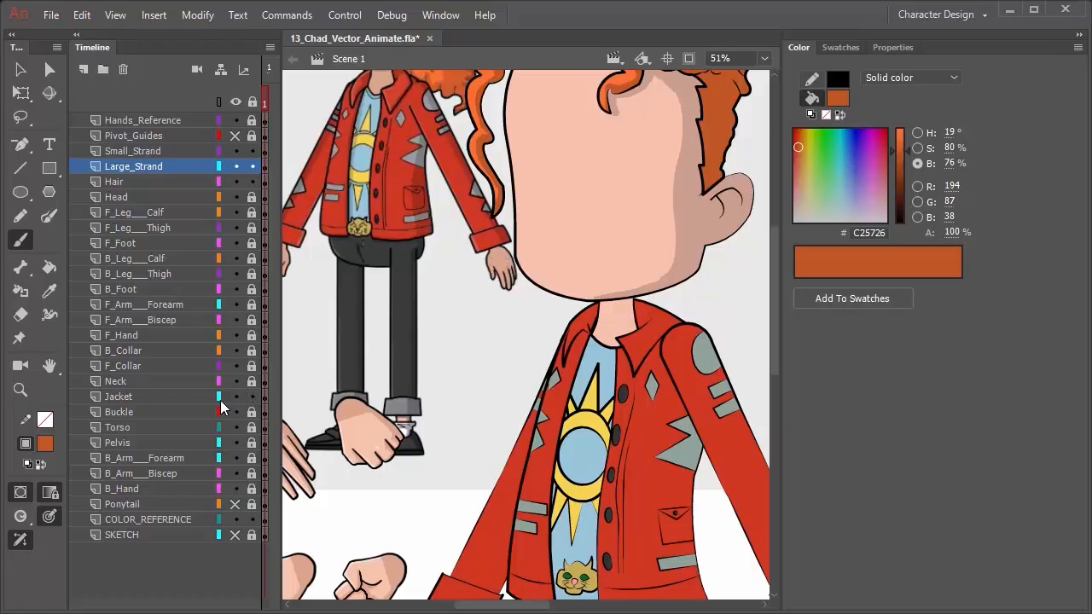
click(148, 391)
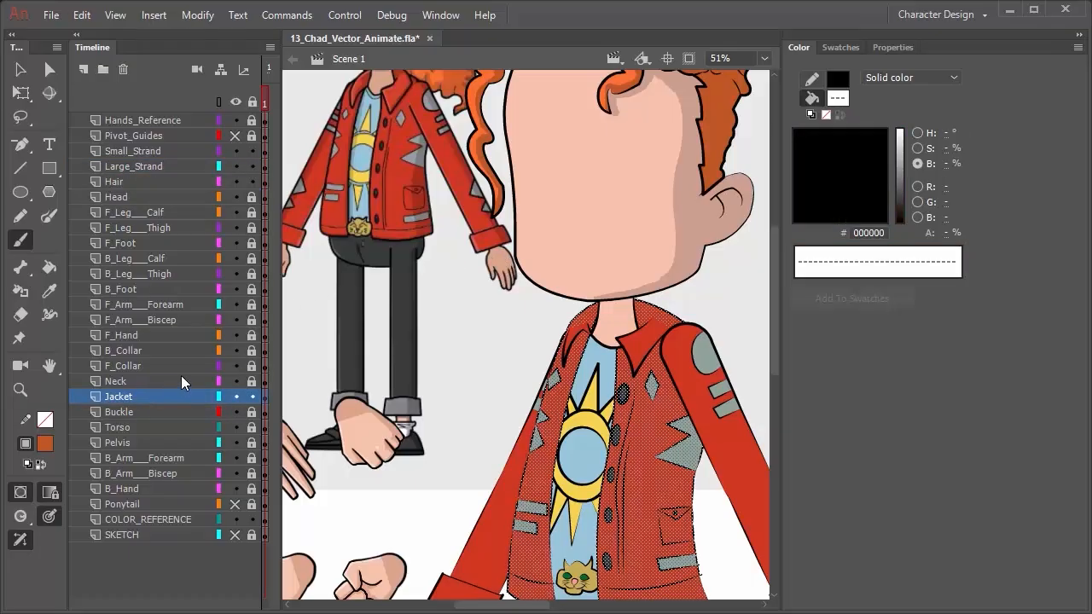
click(21, 70)
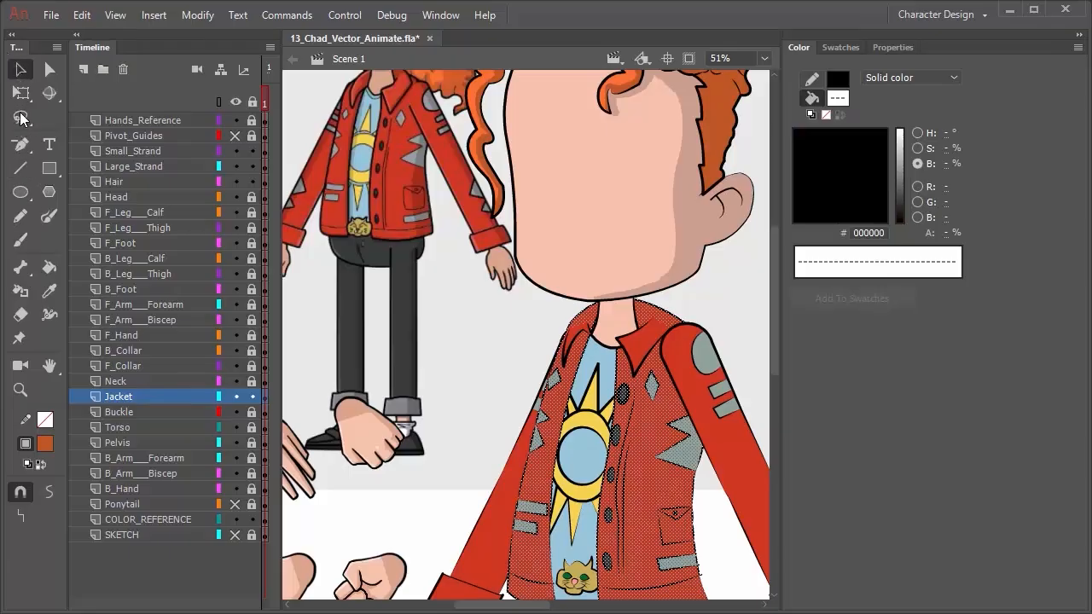
click(20, 117)
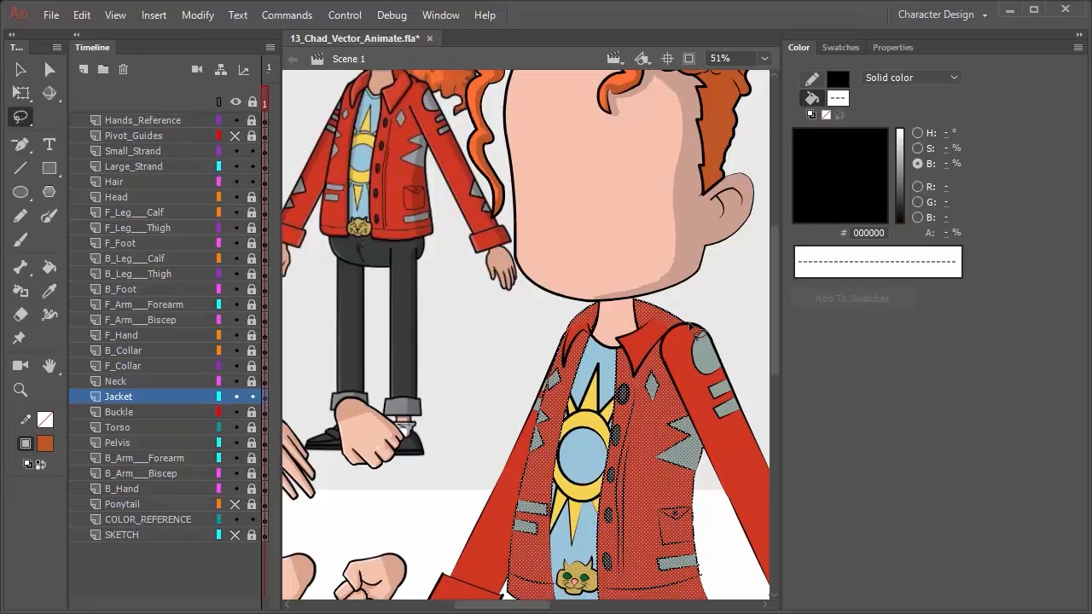
ctrl+scroll(663, 418, up, 1)
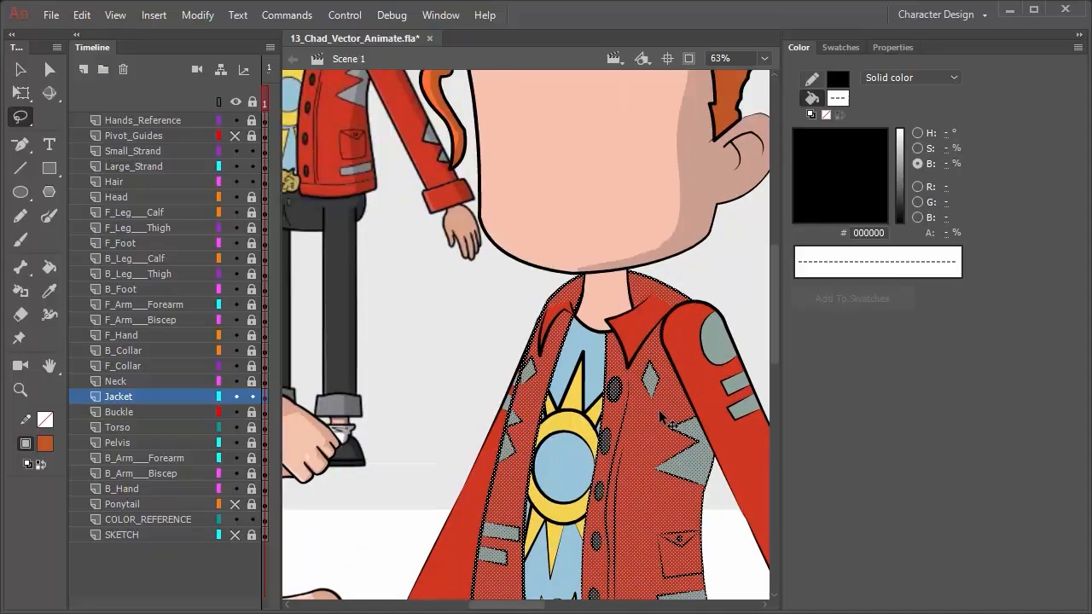
ctrl+scroll(663, 418, down, 2)
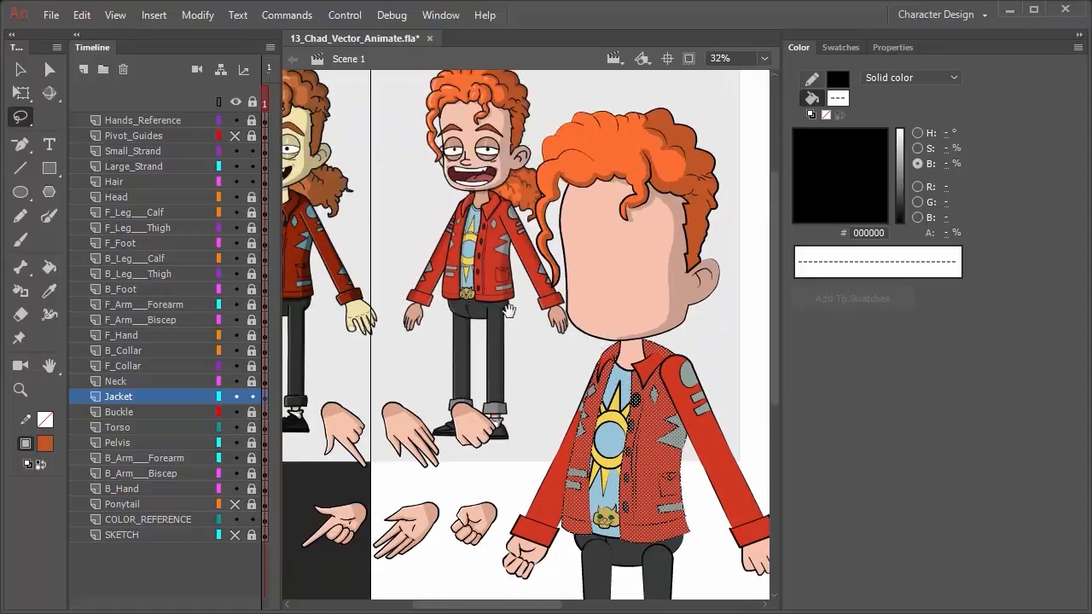
drag(509, 311, 394, 237)
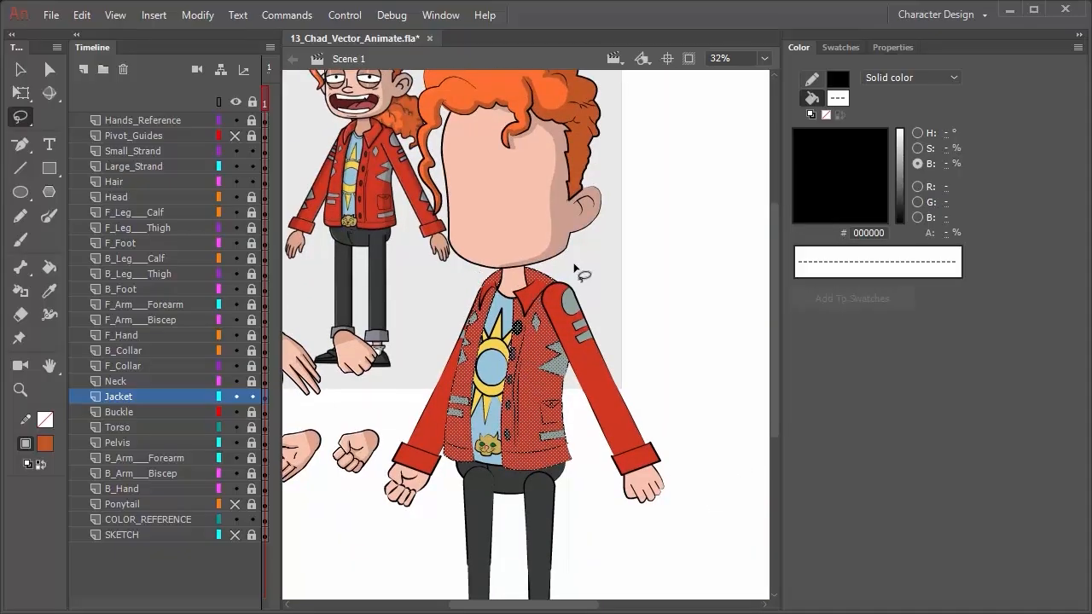
mouse_move(575, 269)
mouse_down()
mouse_move(565, 377)
mouse_move(550, 403)
mouse_move(550, 448)
mouse_move(556, 472)
mouse_move(589, 471)
mouse_move(619, 395)
mouse_move(620, 323)
mouse_move(571, 283)
mouse_up()
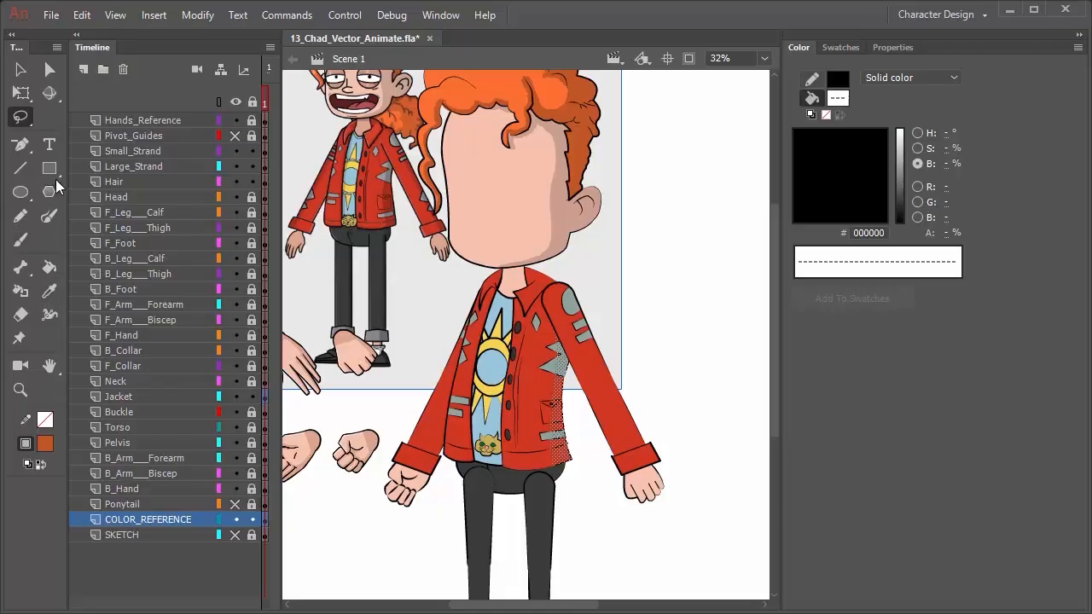
Fill the selected jacket side with the jacket's own red, darkened to 67% brightness (AA2D1B)
key(i)
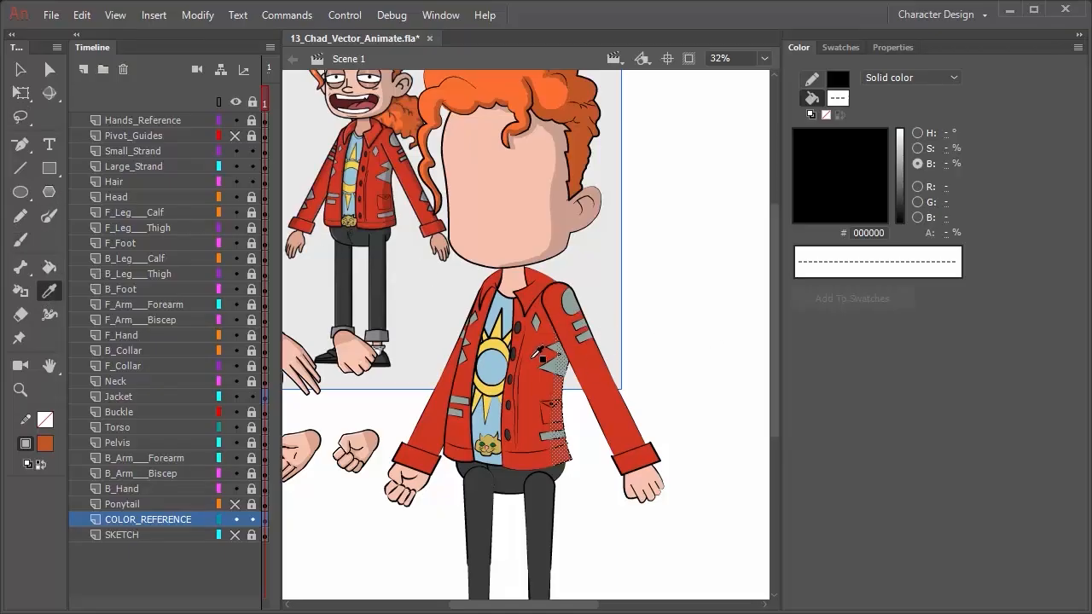
click(533, 365)
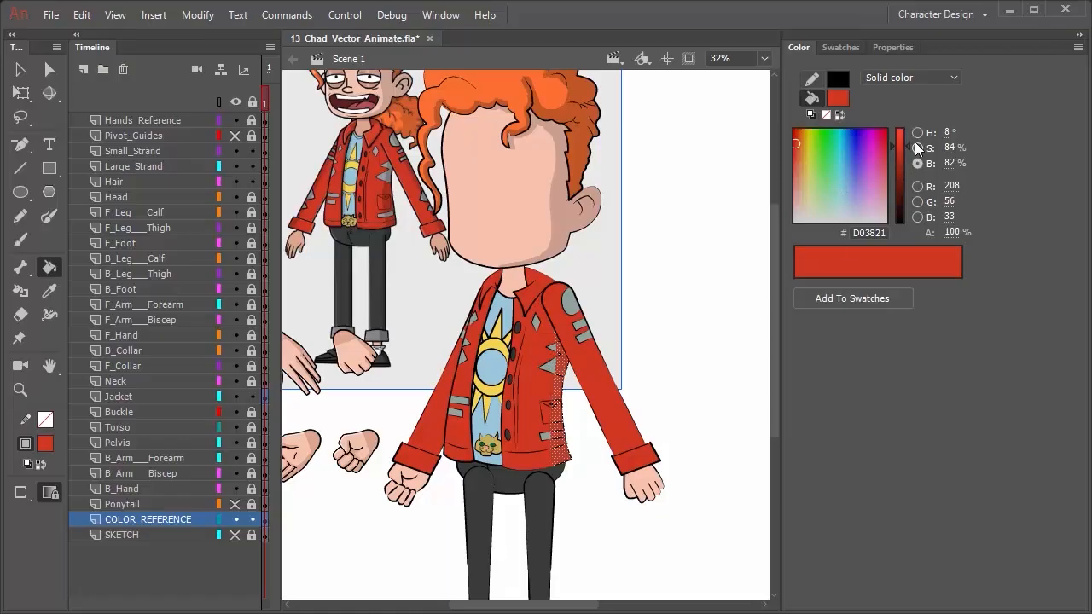
drag(907, 145, 903, 160)
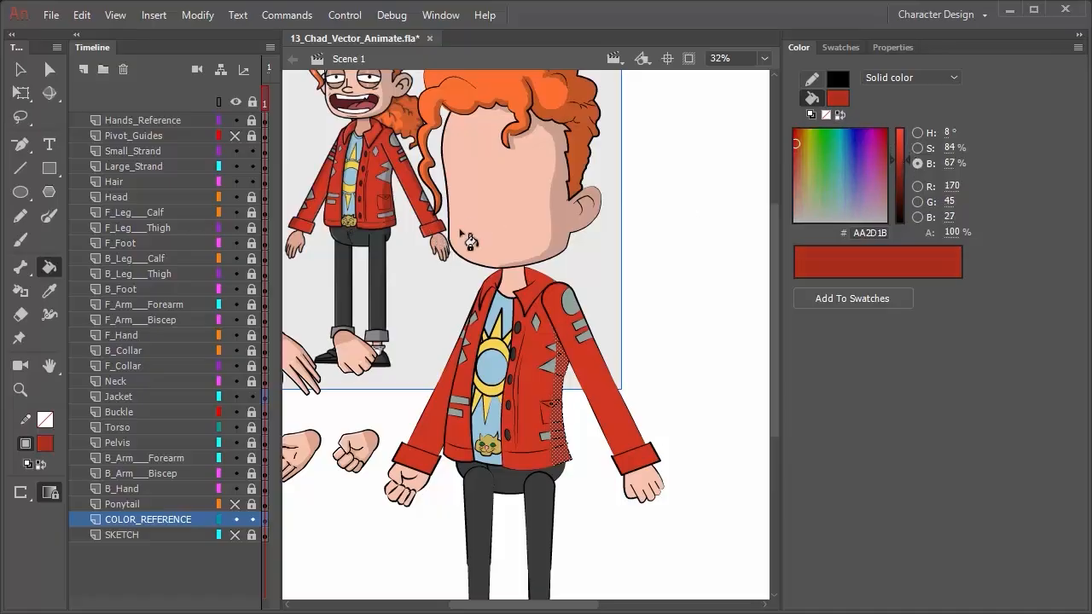
Recolour the selected jacket side with the dark red sampled from the reference jacket (A62E1E) and deselect it
key(i)
click(389, 195)
click(20, 69)
click(673, 290)
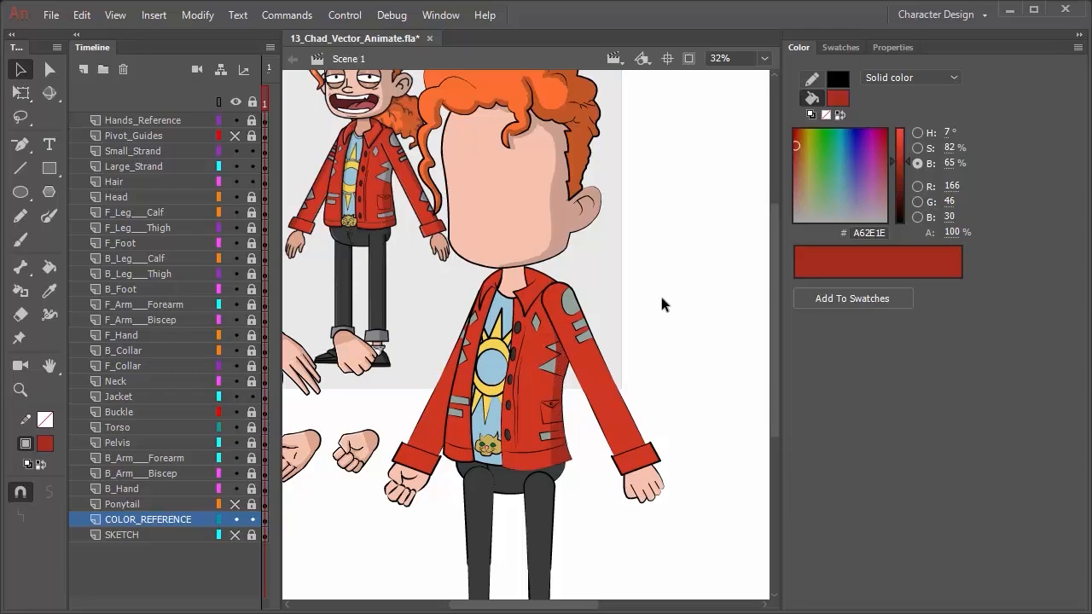
Fill the shaded parts of the jagged patch and the lower striped patch with dark grey sampled from the reference (7A7E7F)
click(561, 369)
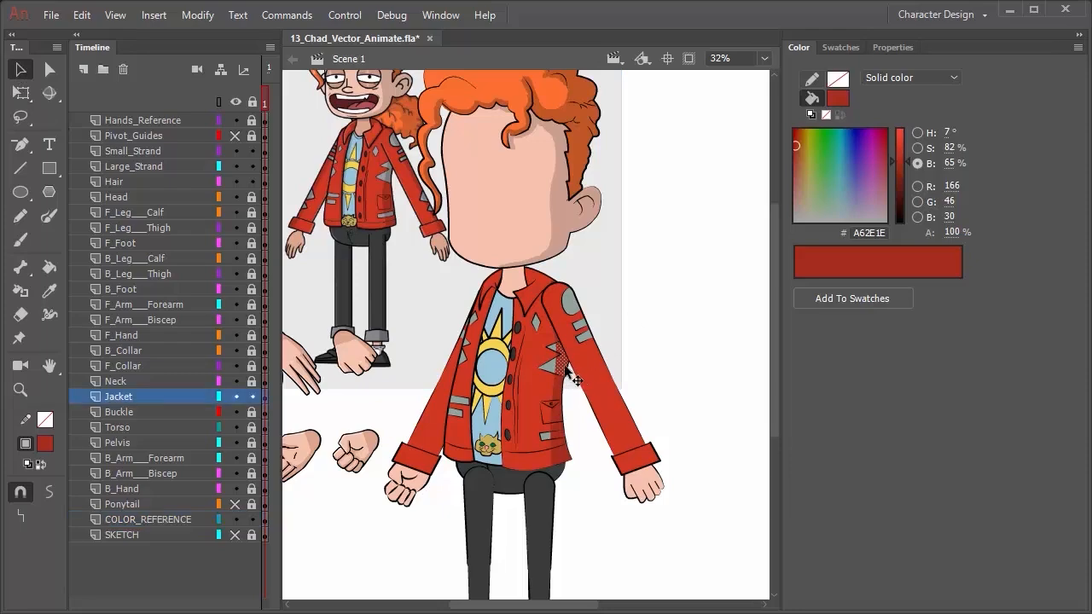
click(555, 434)
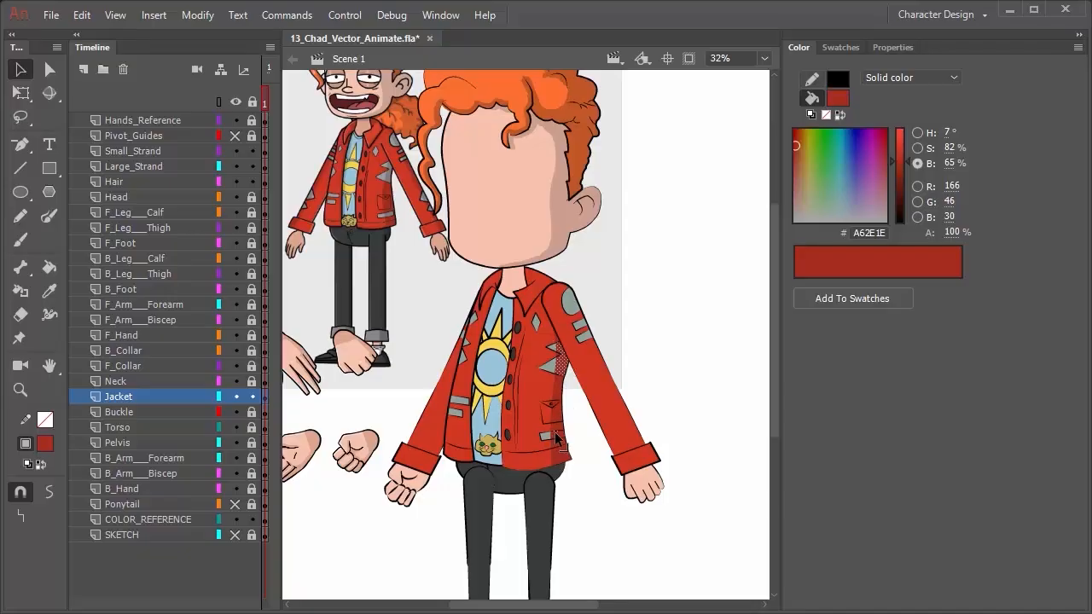
shift+click(555, 435)
scroll(572, 434, down, 1)
scroll(587, 427, up, 3)
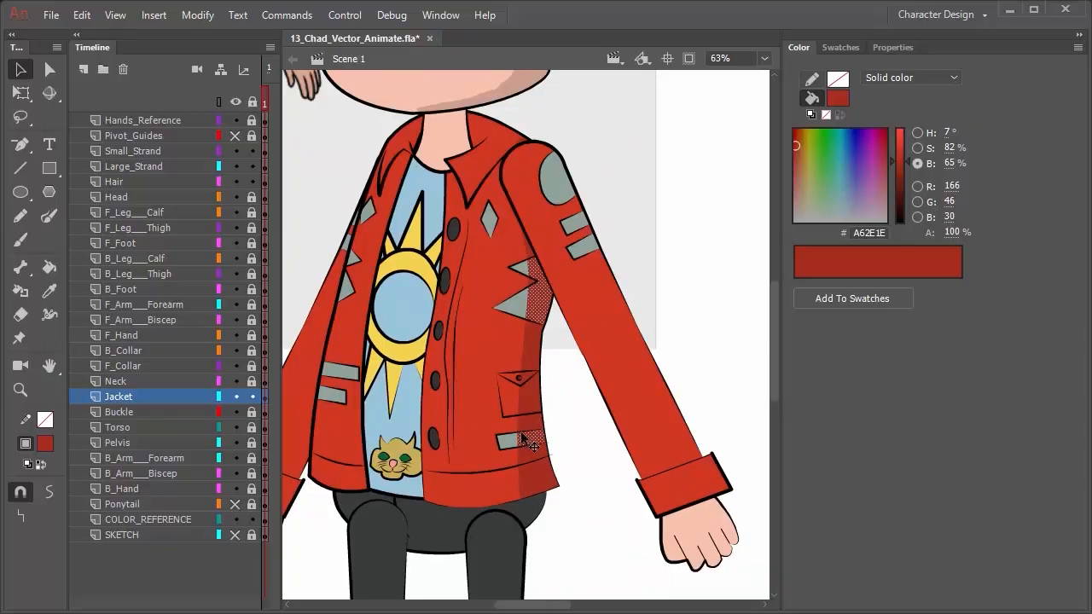
scroll(545, 383, down, 2)
scroll(546, 391, down, 1)
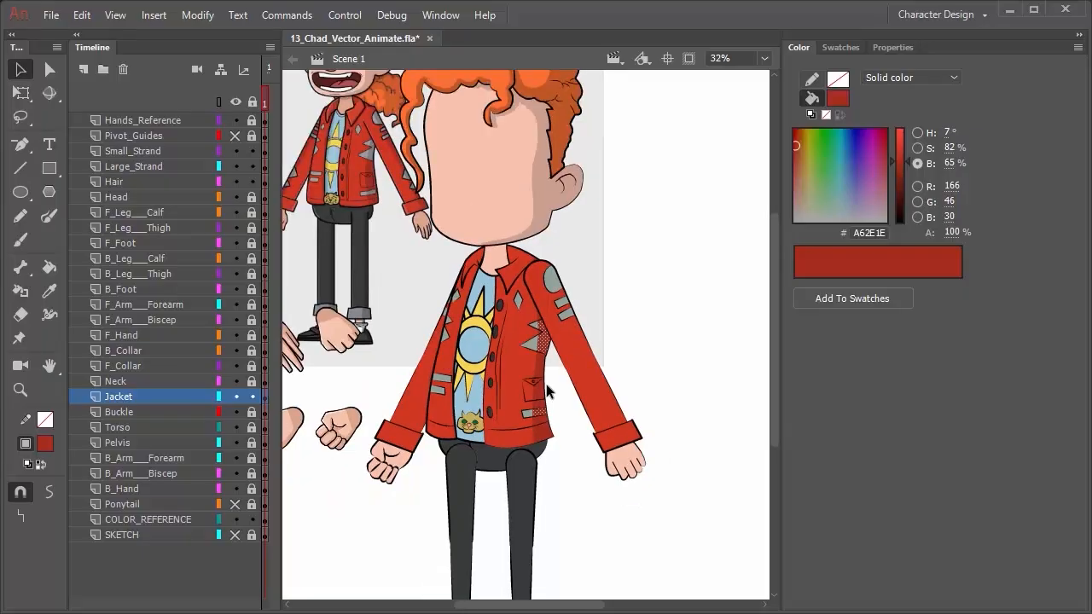
key(i)
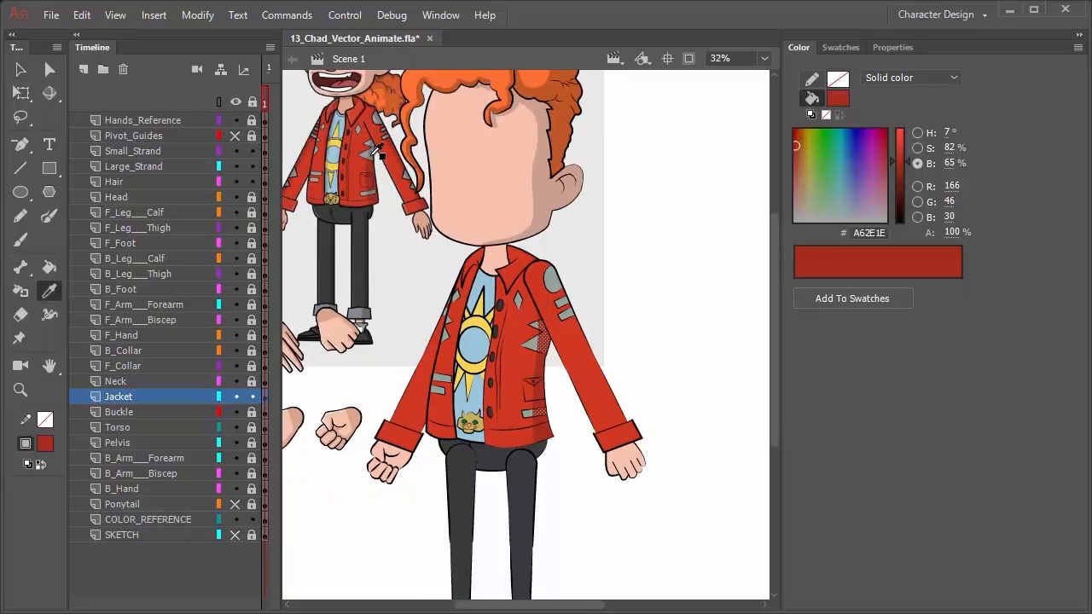
click(375, 154)
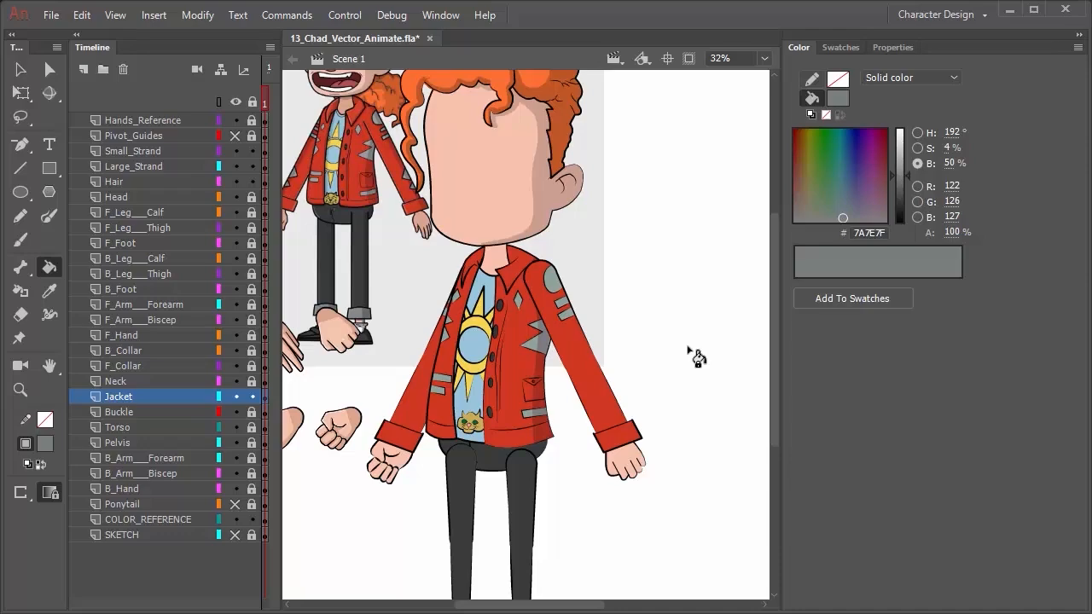
Sample the dark red of the jacket's shaded side (A62E1E) as the fill colour and clear the selection
click(20, 240)
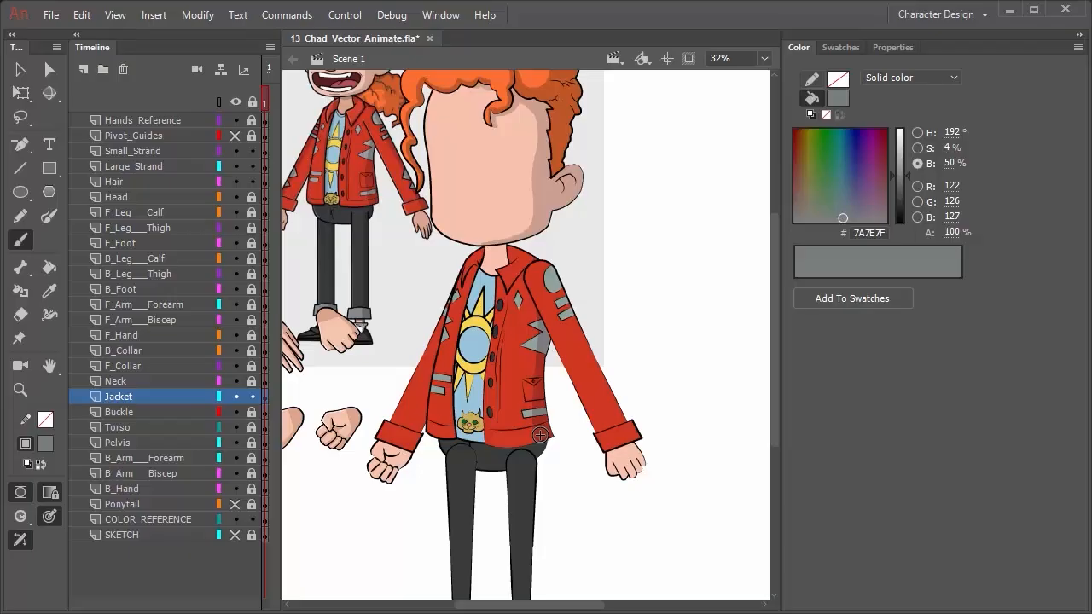
key(i)
click(541, 438)
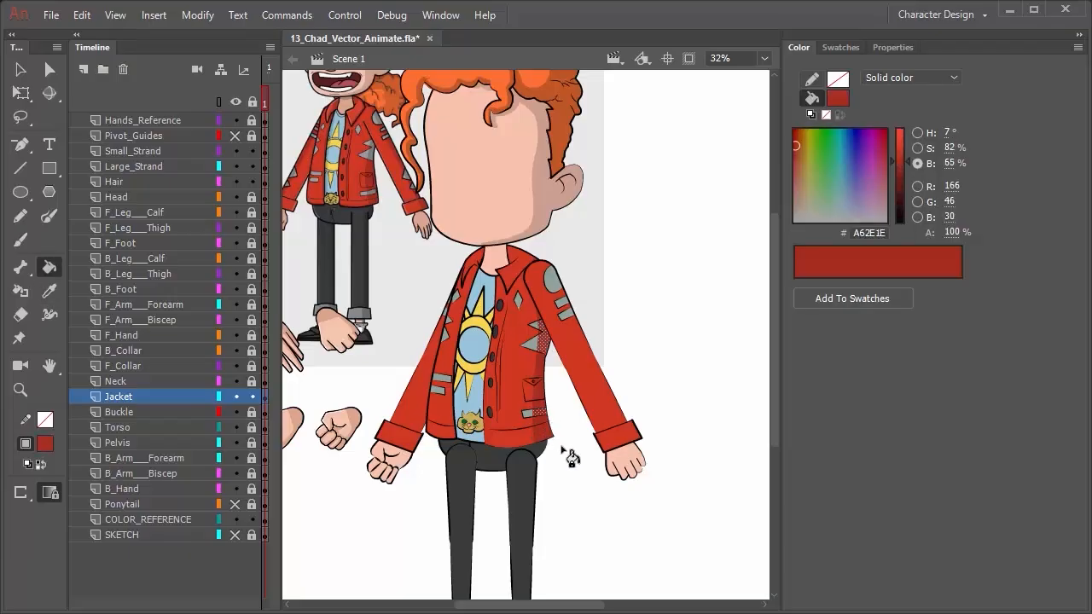
click(21, 72)
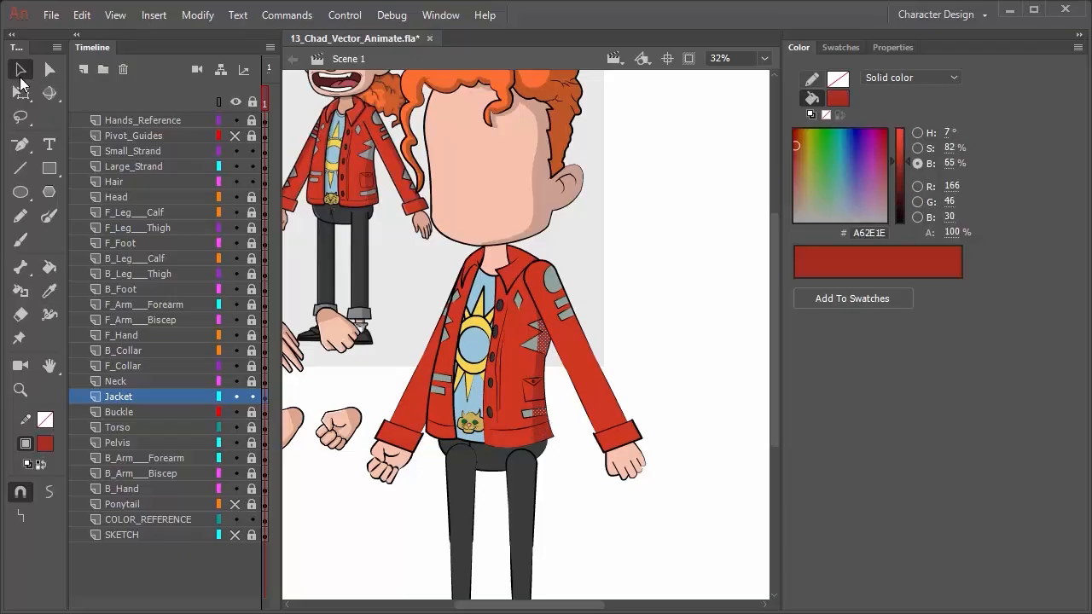
click(672, 229)
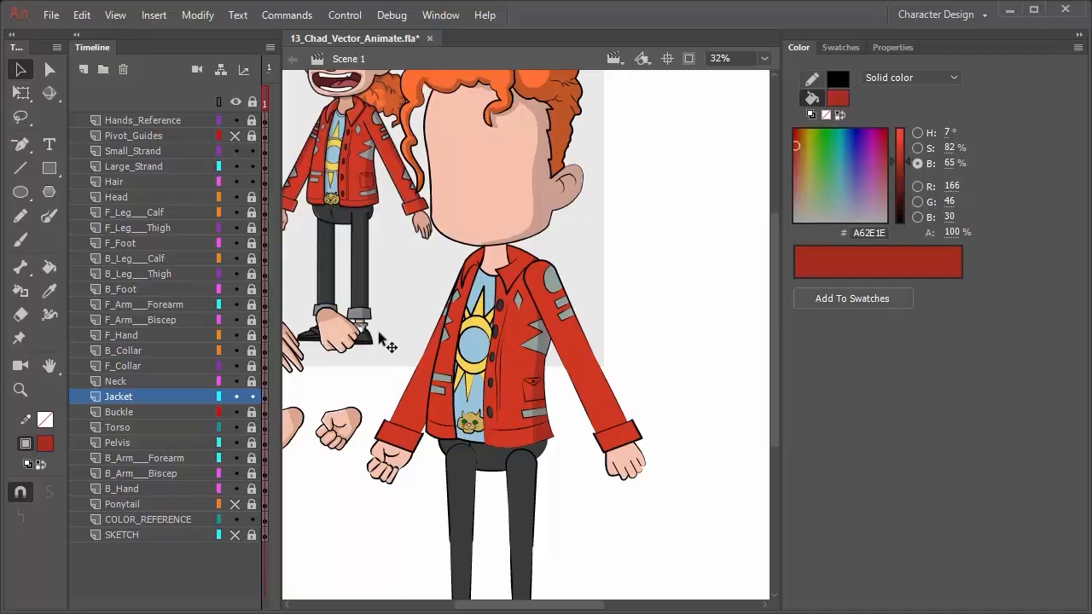
Resample the jacket's shading red and set the Brush tool to Paint Inside mode
click(48, 290)
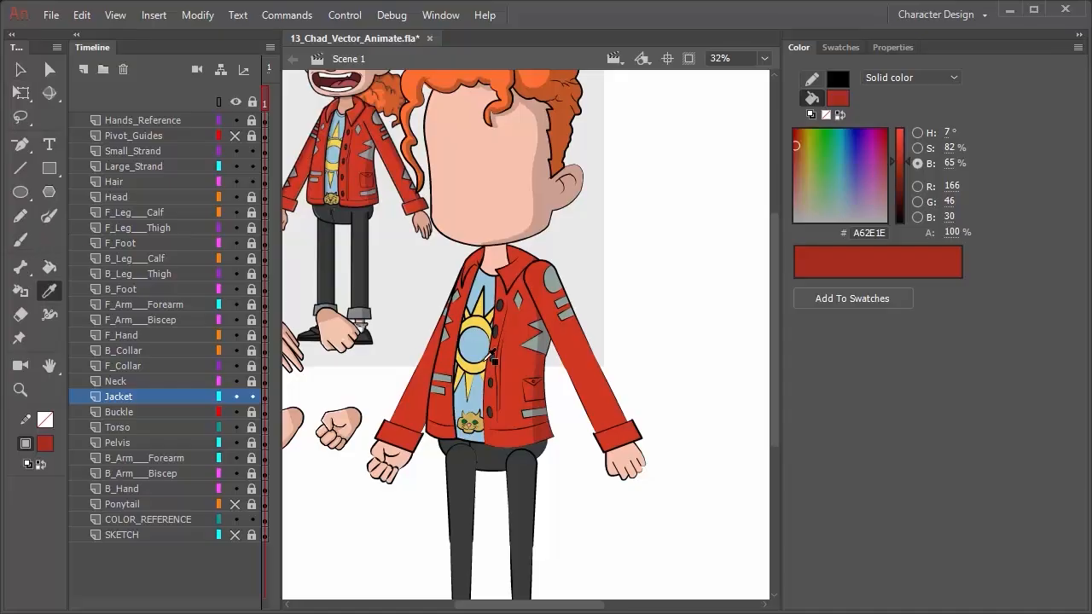
click(547, 364)
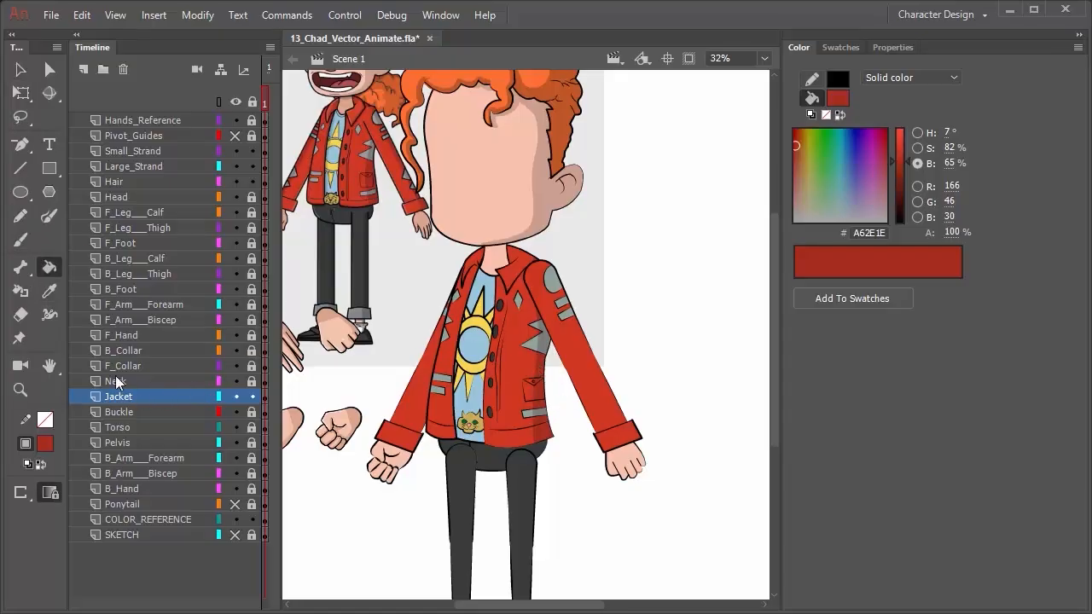
click(20, 239)
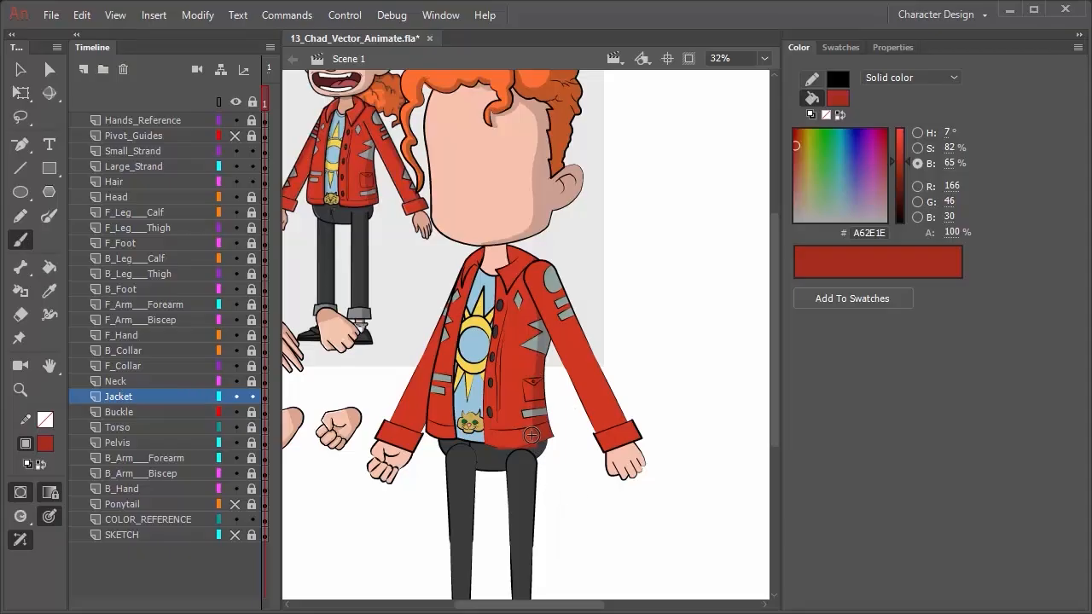
click(20, 516)
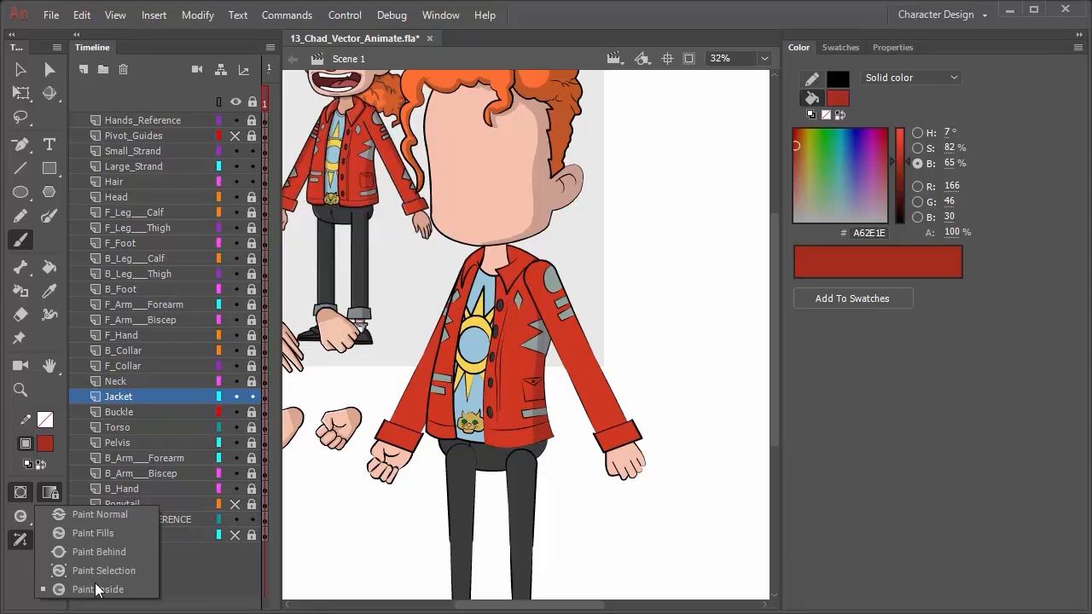
click(96, 590)
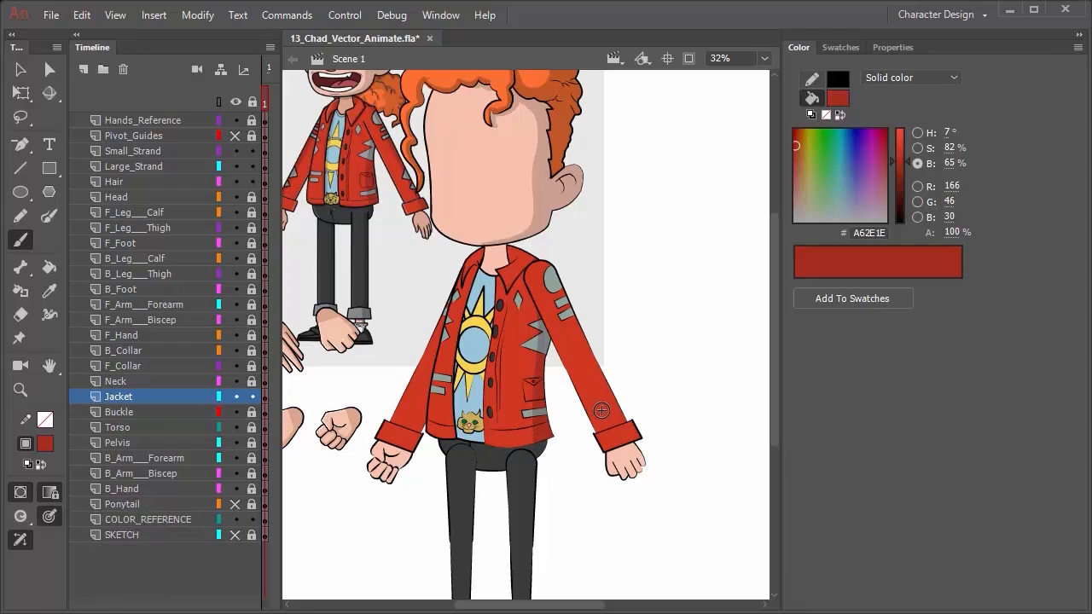
Lasso-select the strip along the jacket's lower hem, fill it with dark red A62E1E and deselect it
click(20, 117)
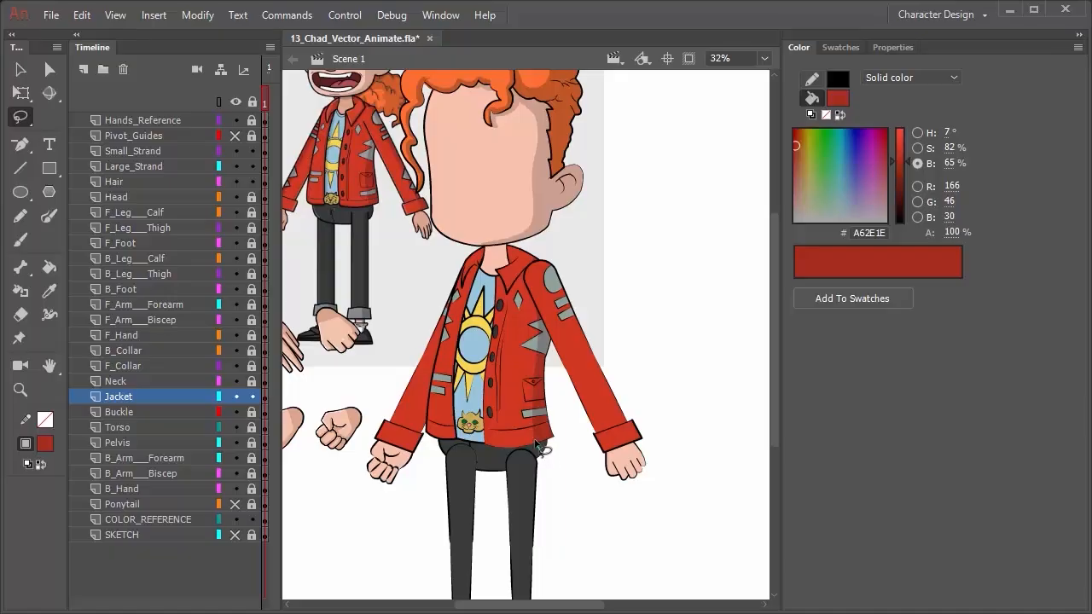
mouse_move(536, 445)
mouse_down()
mouse_move(425, 431)
mouse_move(442, 461)
mouse_move(553, 462)
mouse_move(544, 456)
mouse_up()
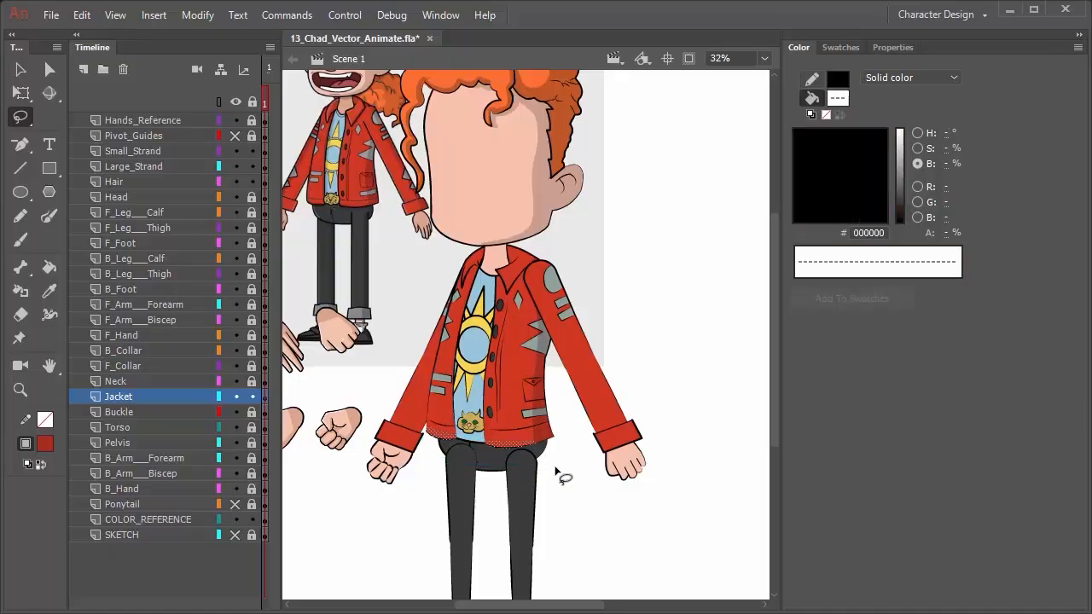
key(k)
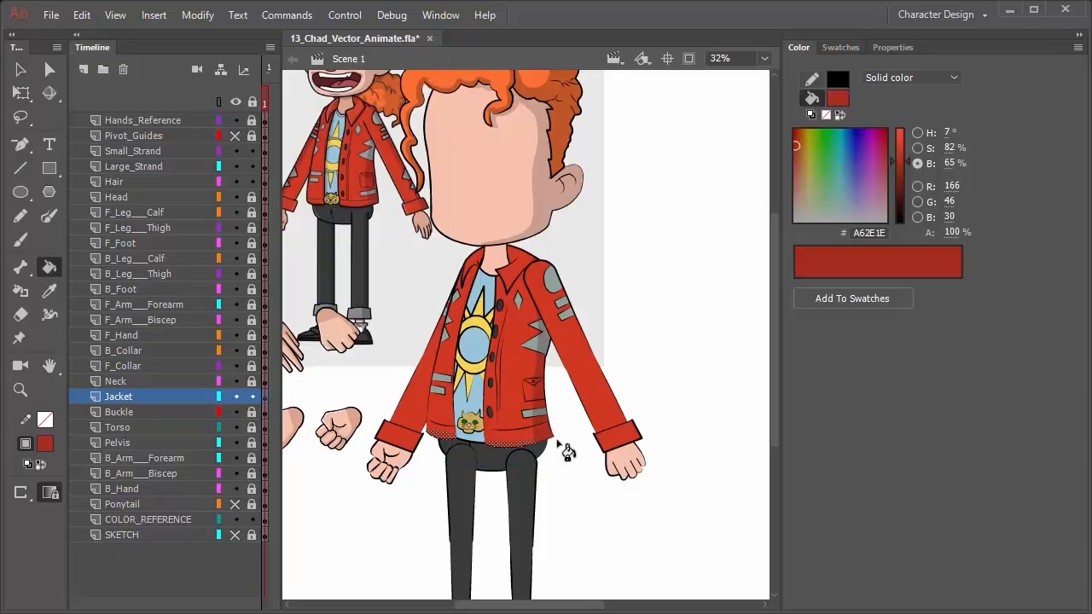
click(21, 69)
click(630, 297)
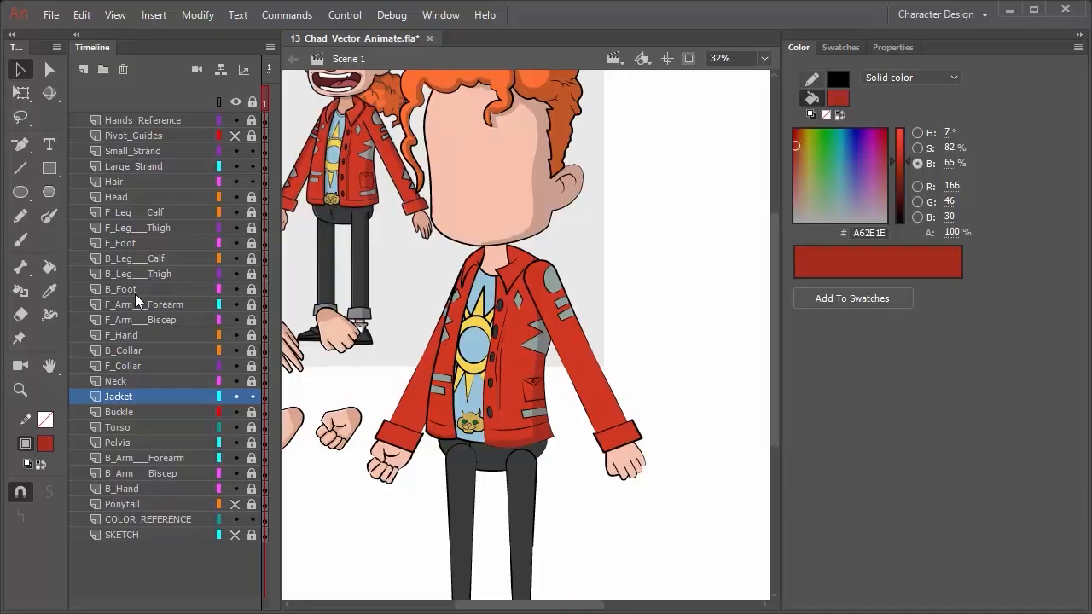
Unlock the F_Arm___Biscep and F_Arm___Forearm layers for editing, checking the biceps layer by briefly hiding it
click(156, 320)
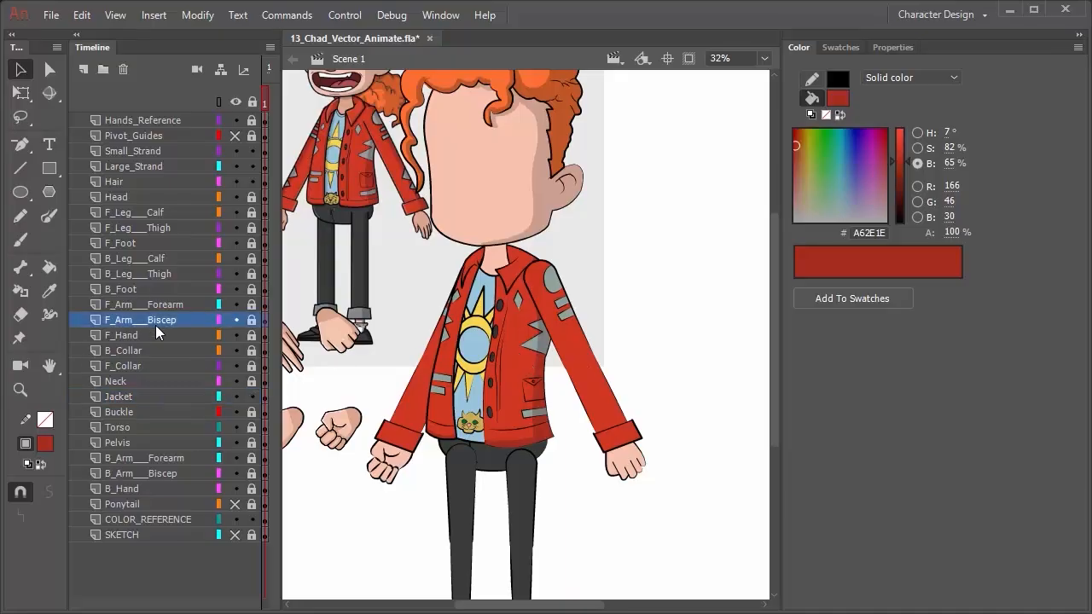
click(252, 320)
click(234, 320)
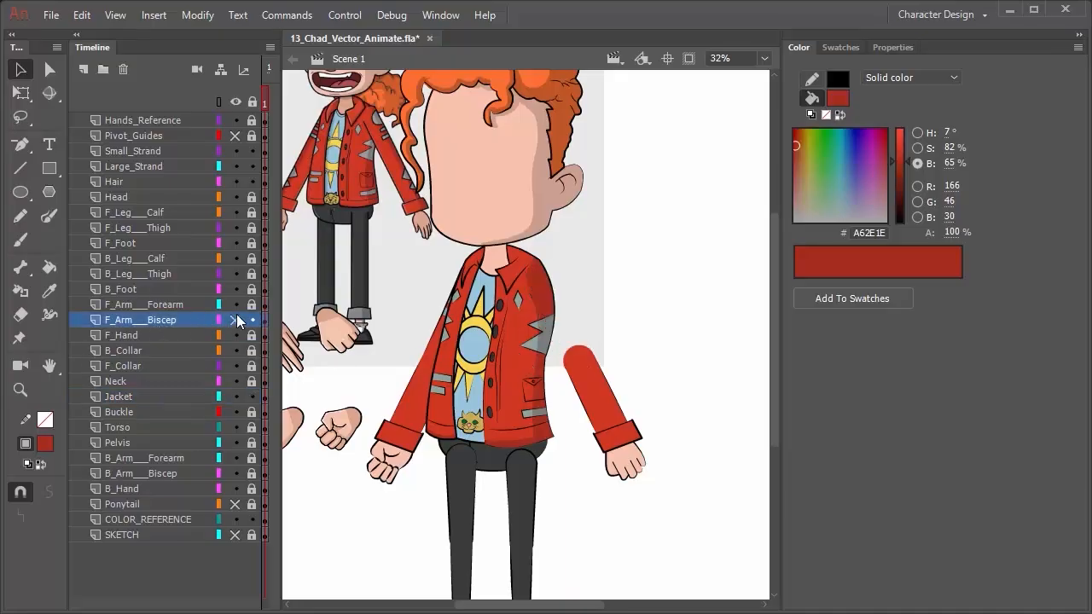
click(235, 319)
click(179, 319)
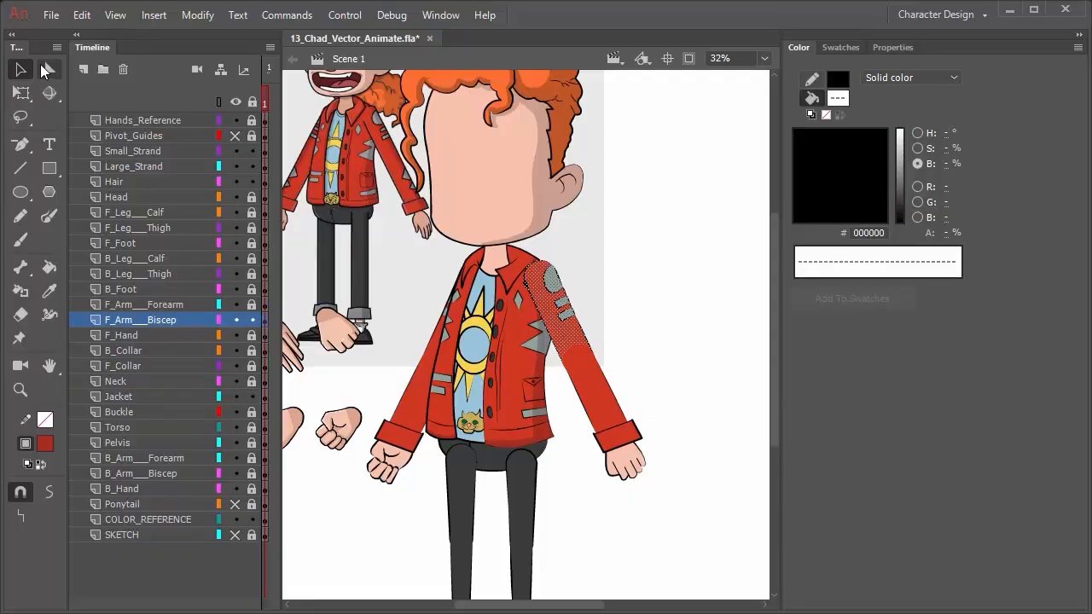
click(253, 304)
click(202, 301)
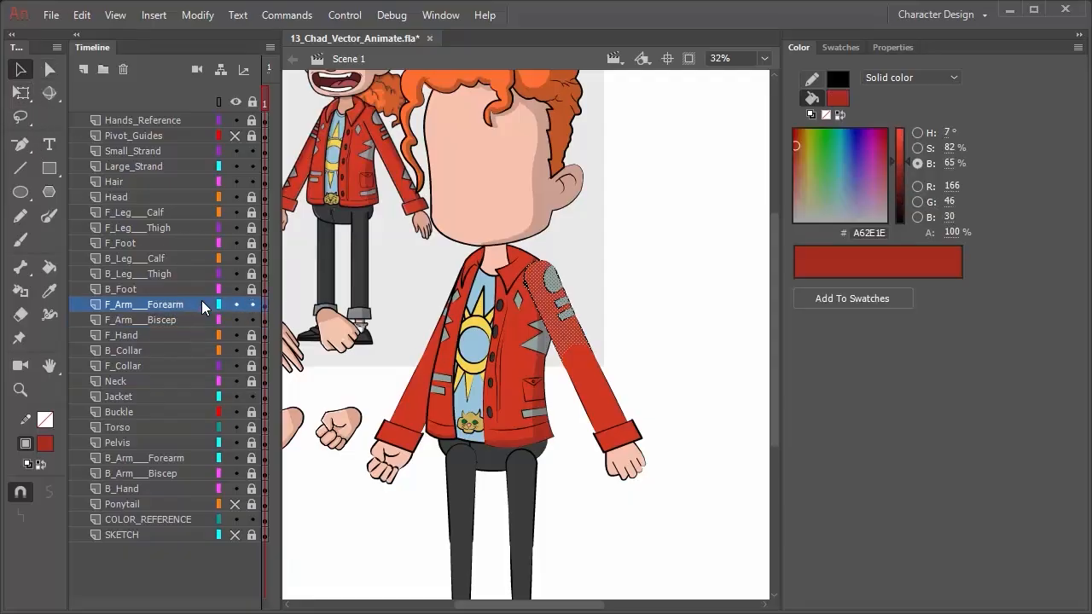
Select the outer strip of the front sleeve from the shoulder down through the cuff with the Polygon lasso
click(20, 117)
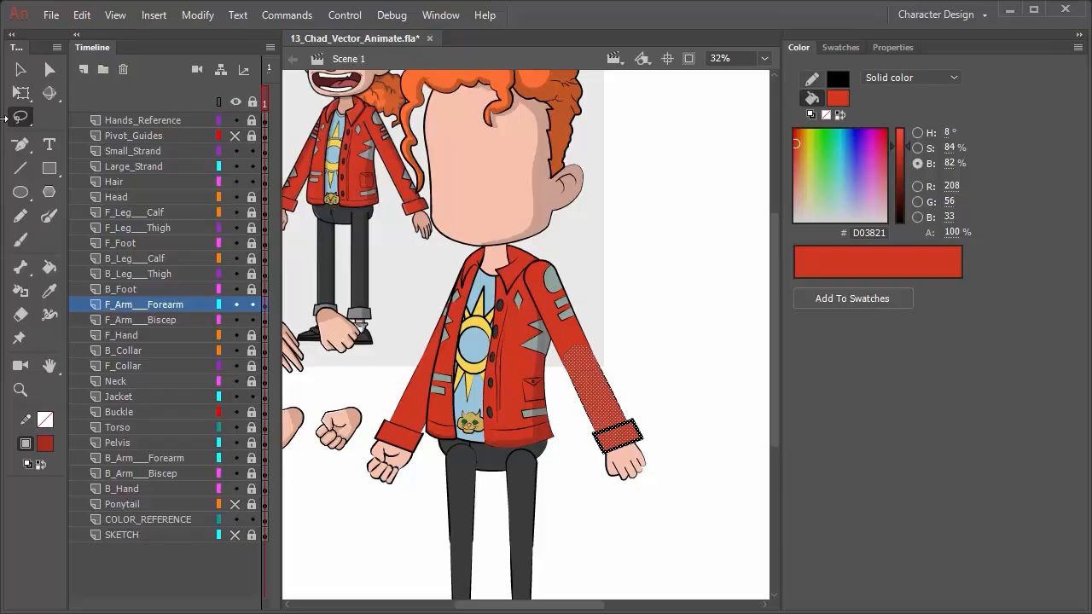
click(22, 120)
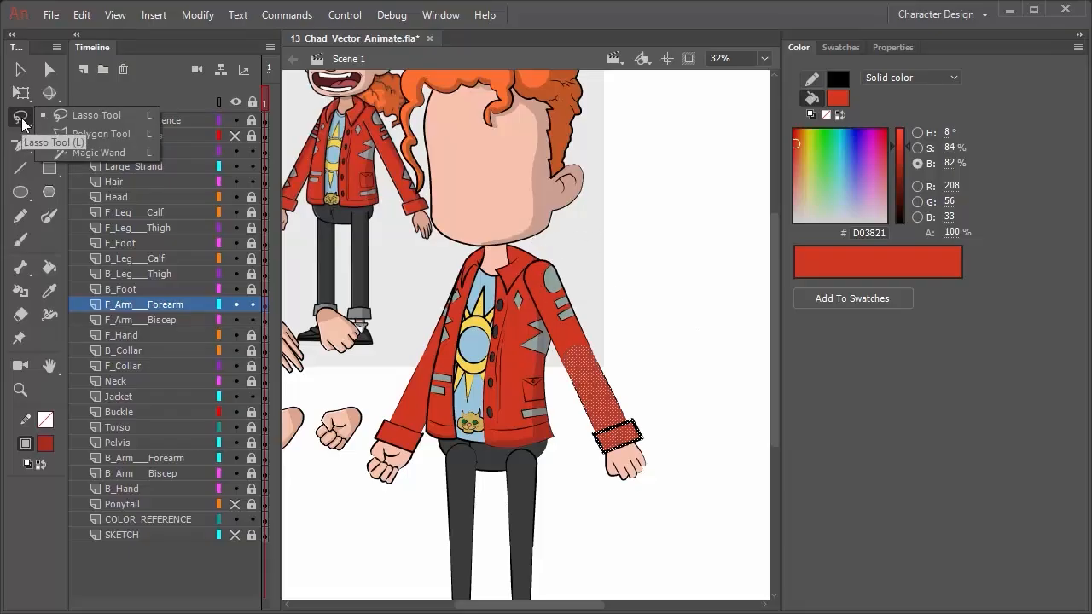
click(89, 134)
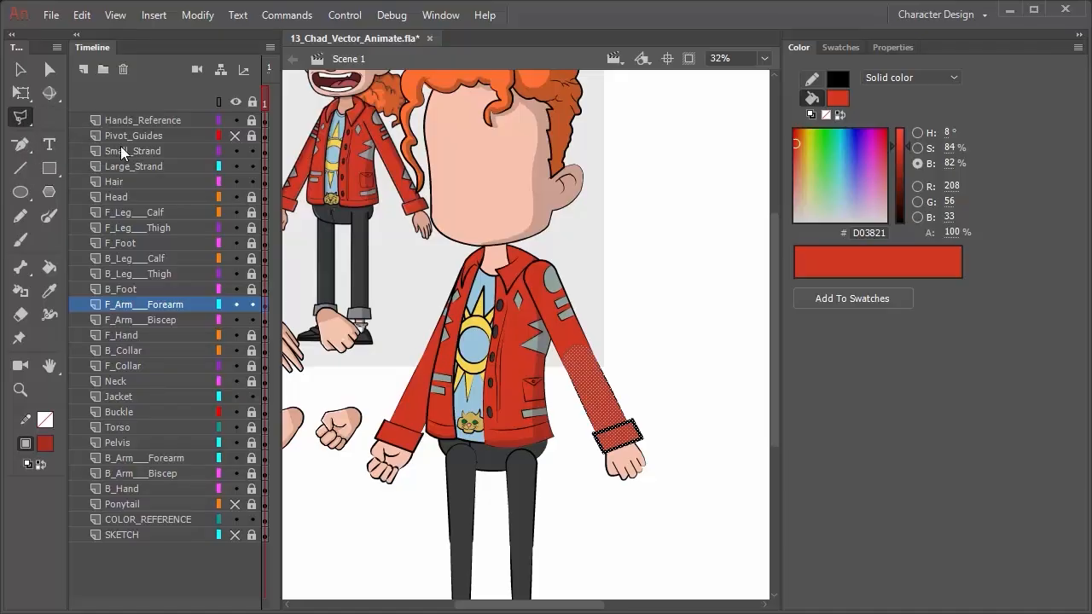
click(541, 254)
click(627, 450)
click(659, 436)
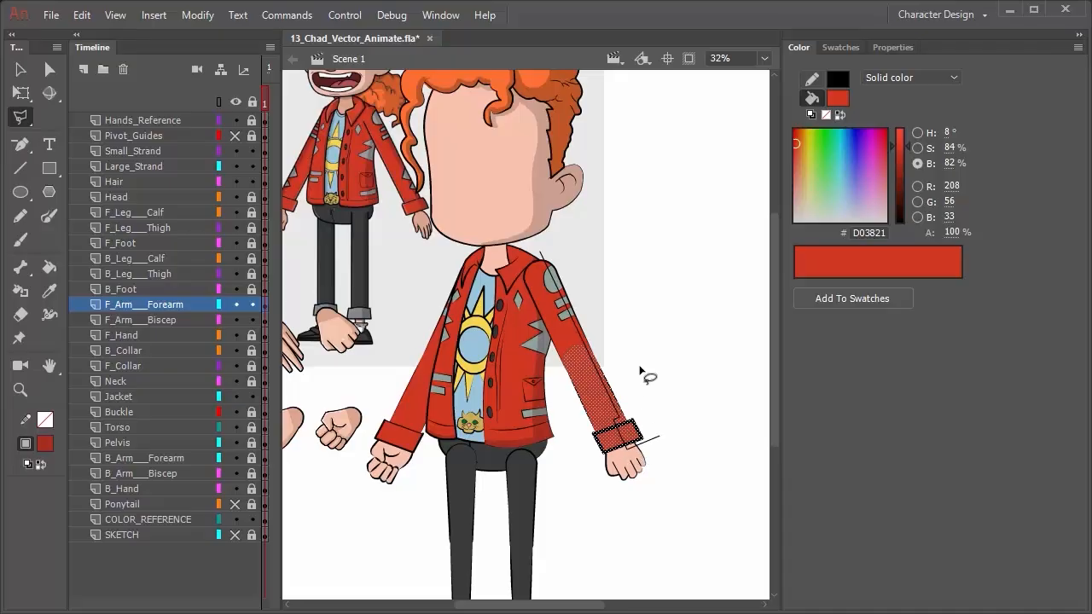
click(557, 245)
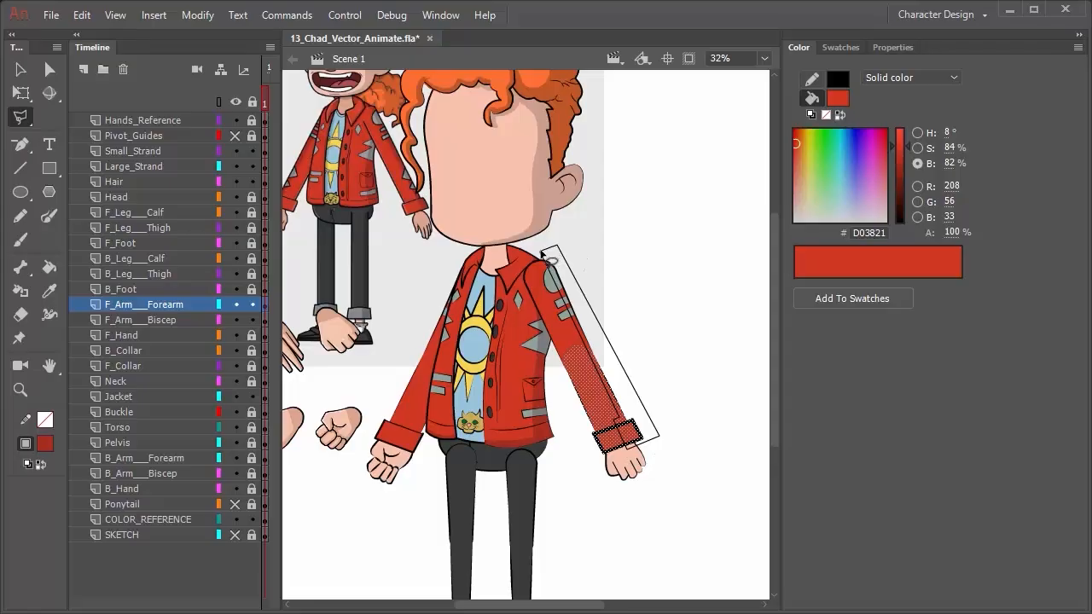
double_click(545, 256)
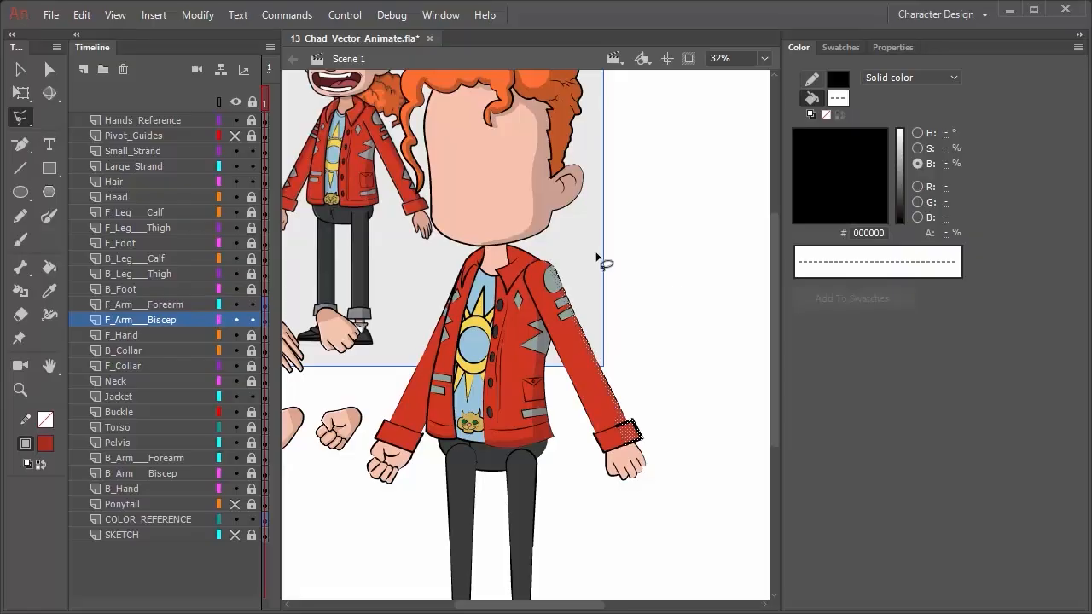
Fill the selected sleeve strip with the dark red sampled from the reference arm (A82F1E) and deselect it
key(v)
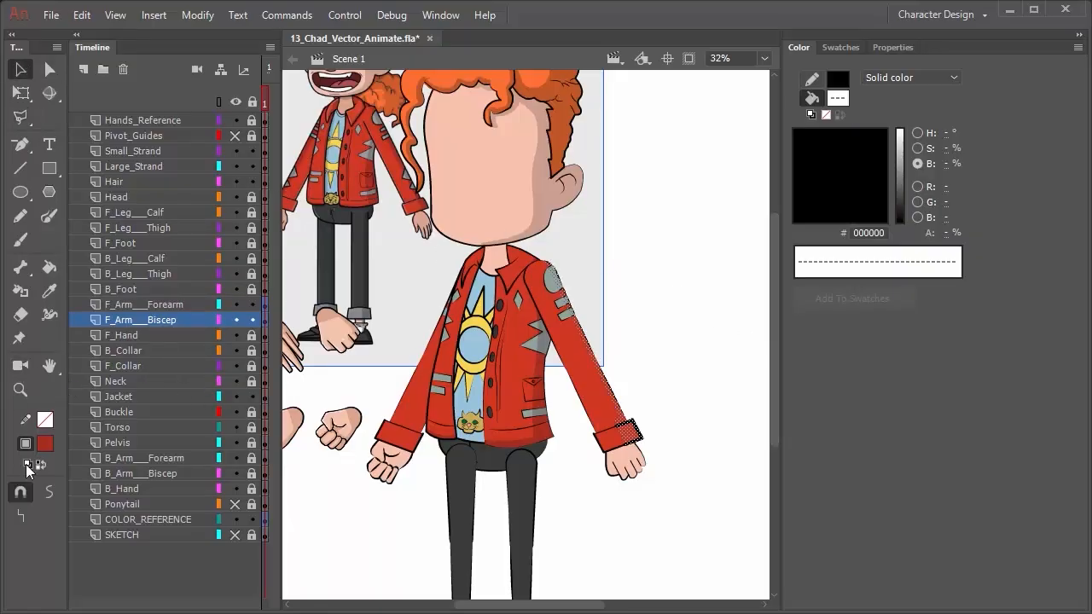
click(49, 291)
click(397, 152)
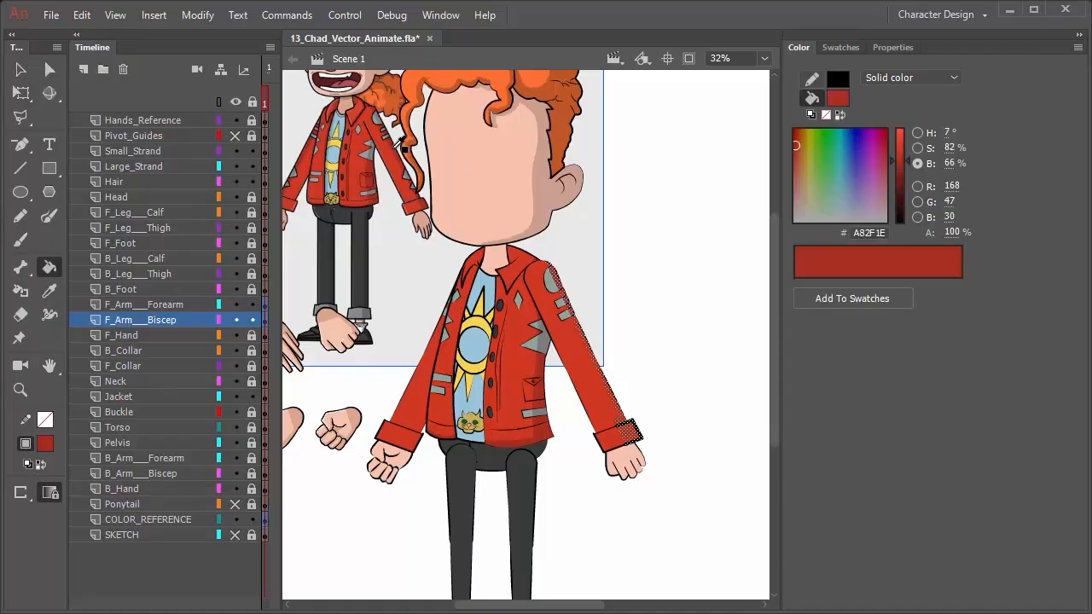
click(22, 69)
click(713, 336)
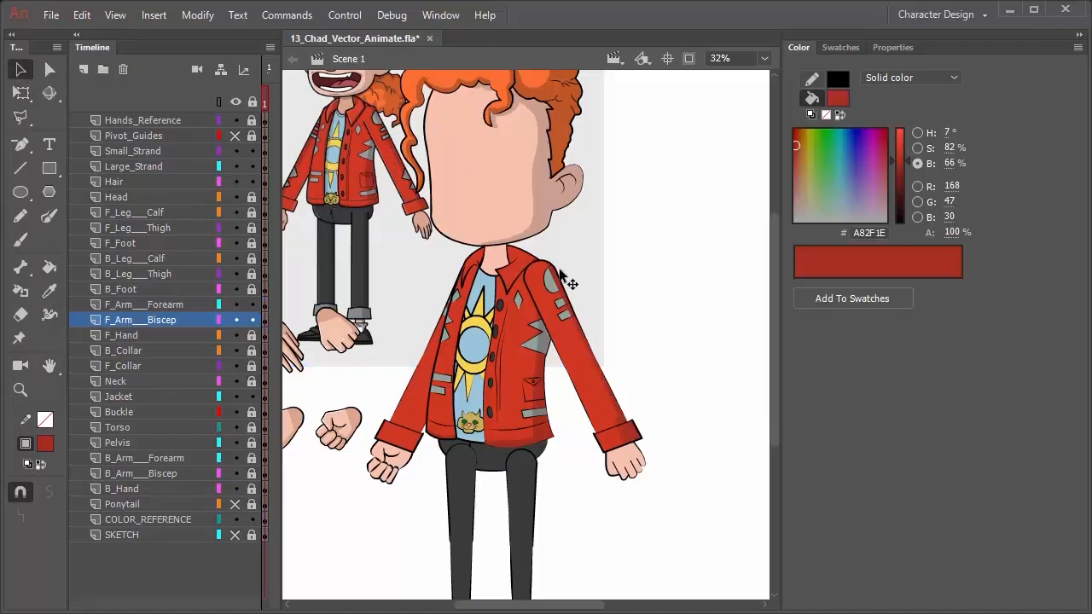
Recolour the shaded parts of the front sleeve's round and striped patches with the jagged patch's dark grey (7A7E7F)
scroll(582, 298, up, 4)
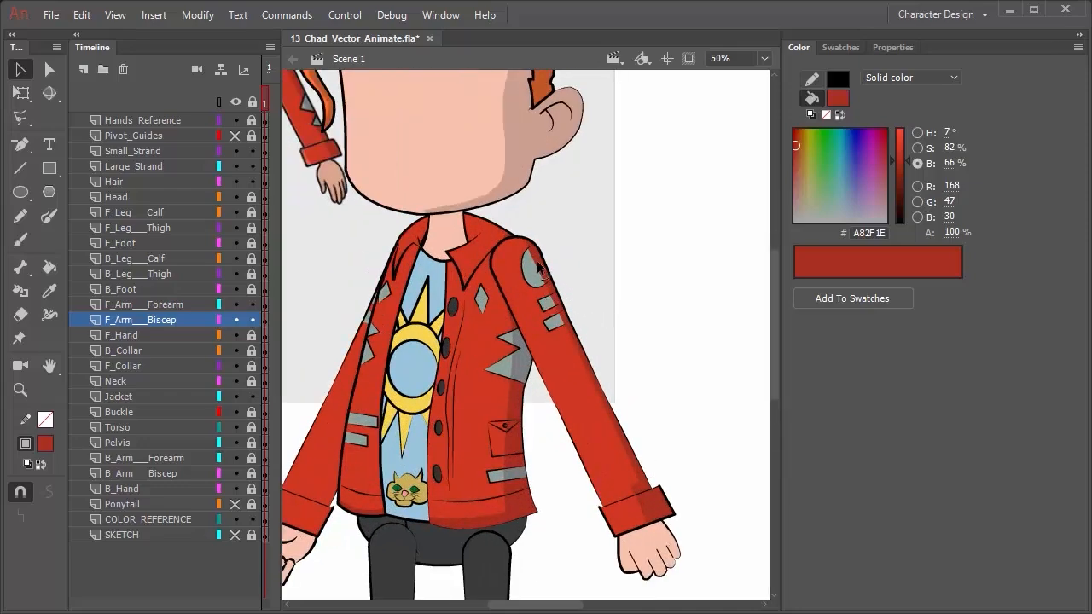
click(542, 275)
scroll(563, 322, up, 5)
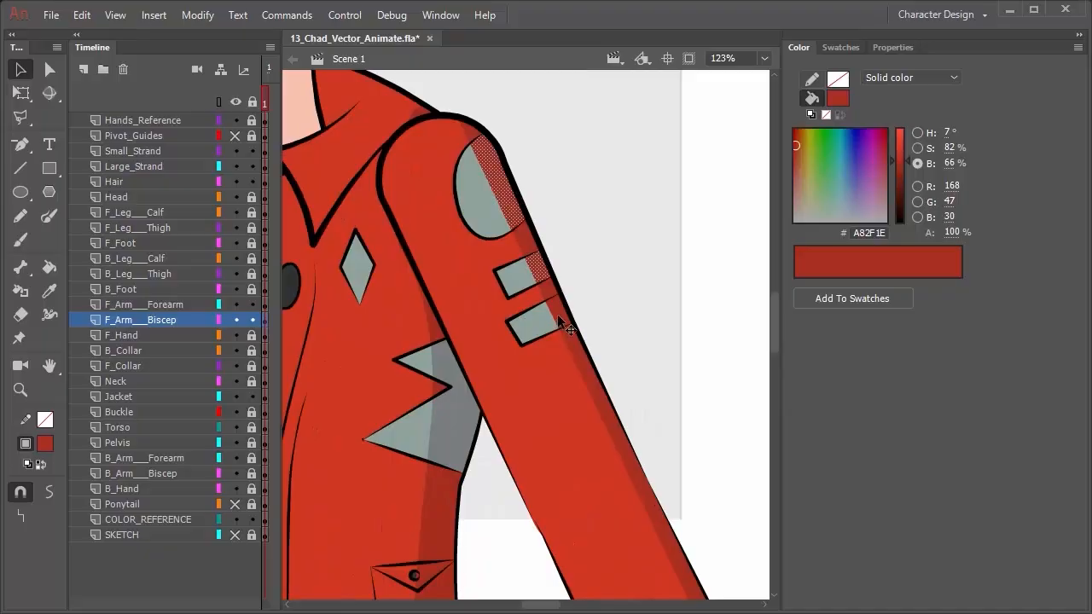
scroll(527, 376, down, 5)
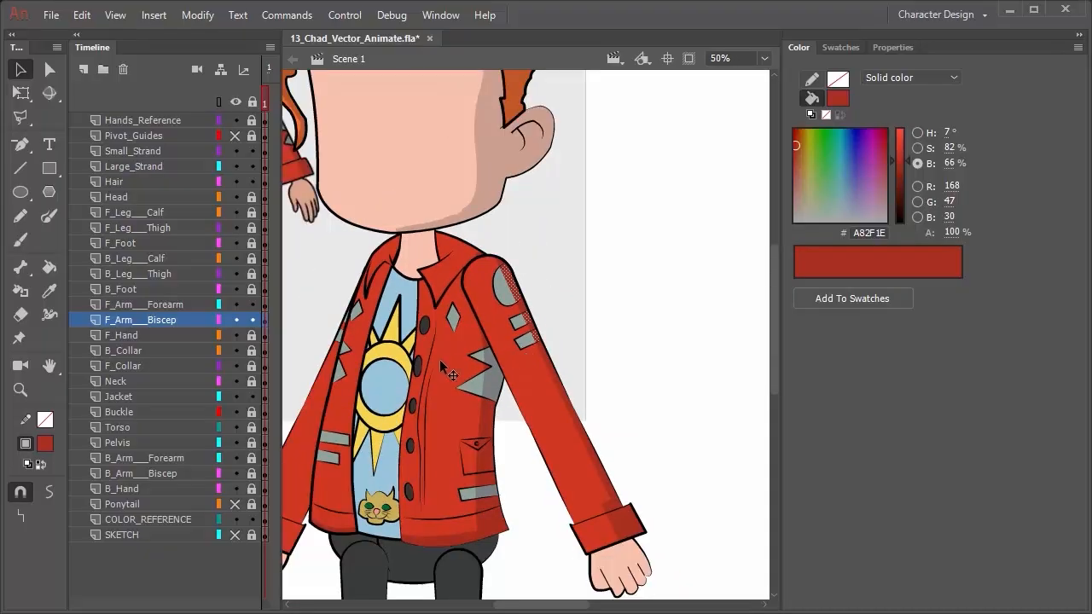
key(i)
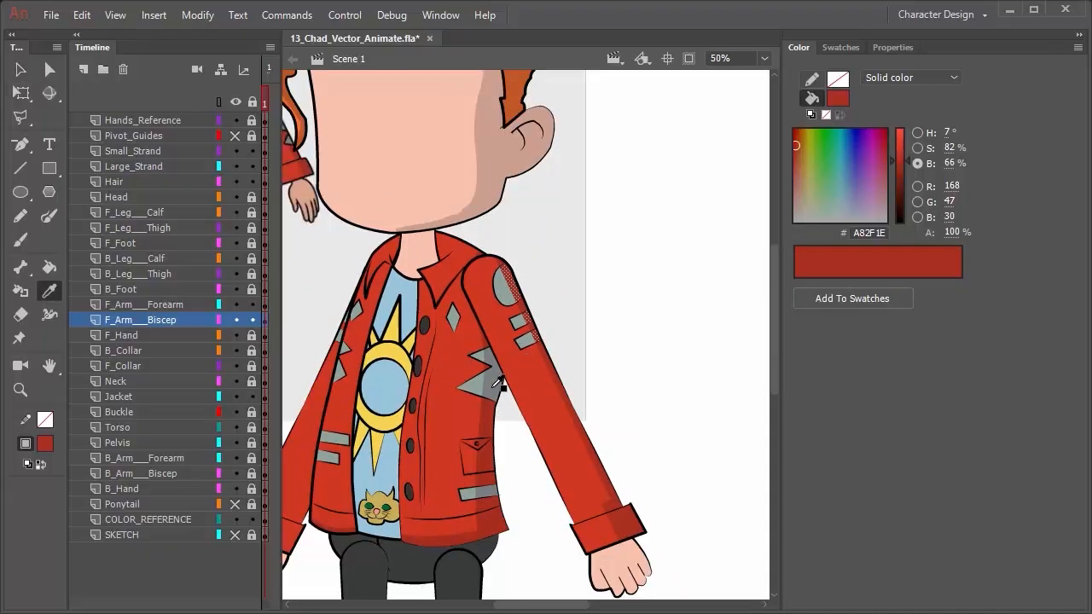
click(495, 385)
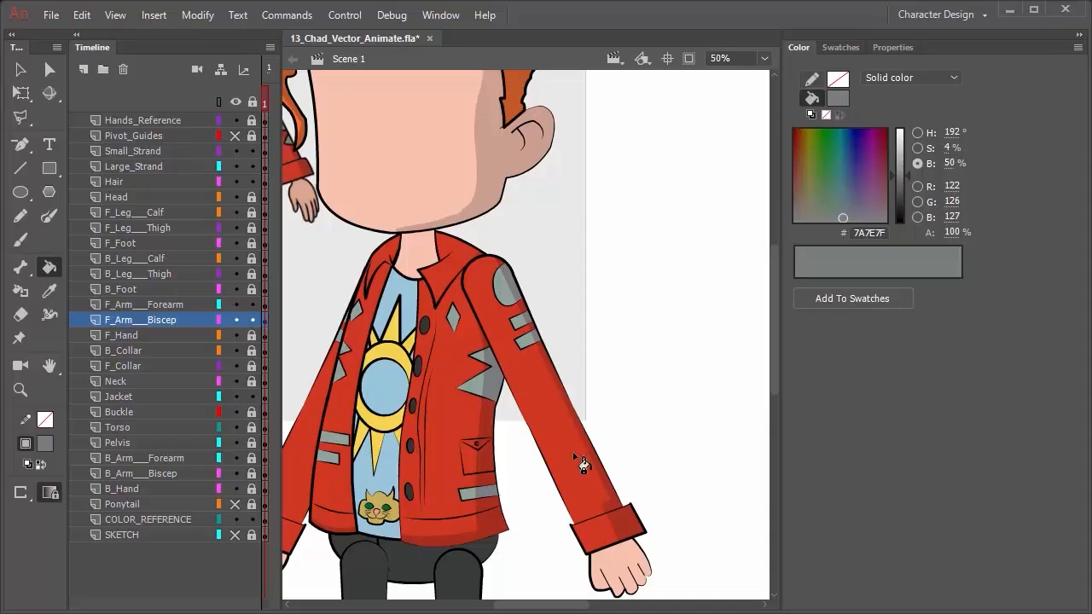
Hide the Torso and Jacket layers and unlock the B_Arm___Forearm and B_Arm___Biscep layers
drag(487, 336, 580, 278)
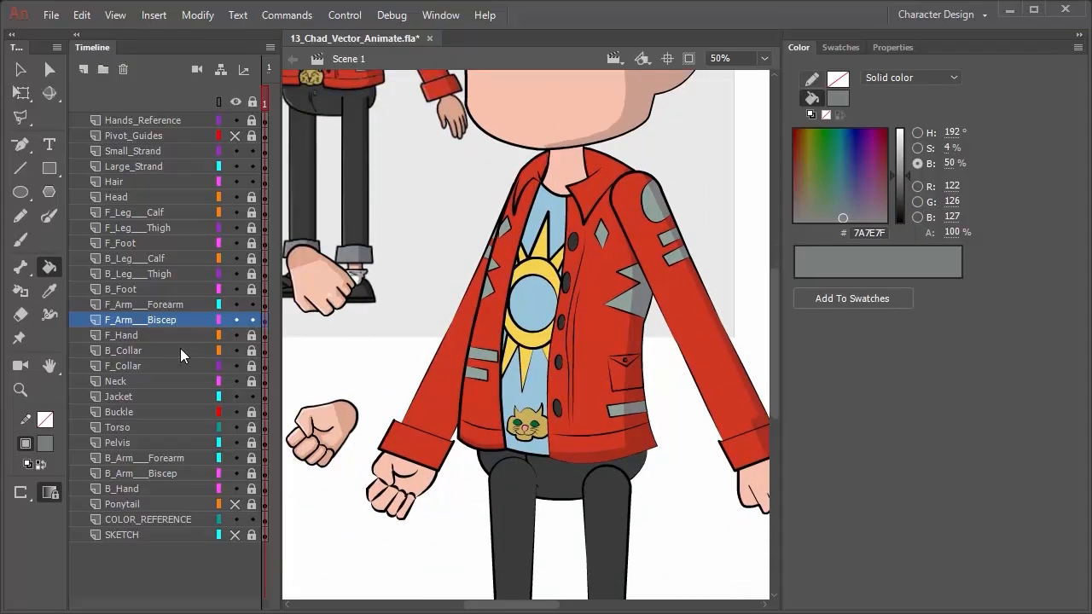
click(235, 426)
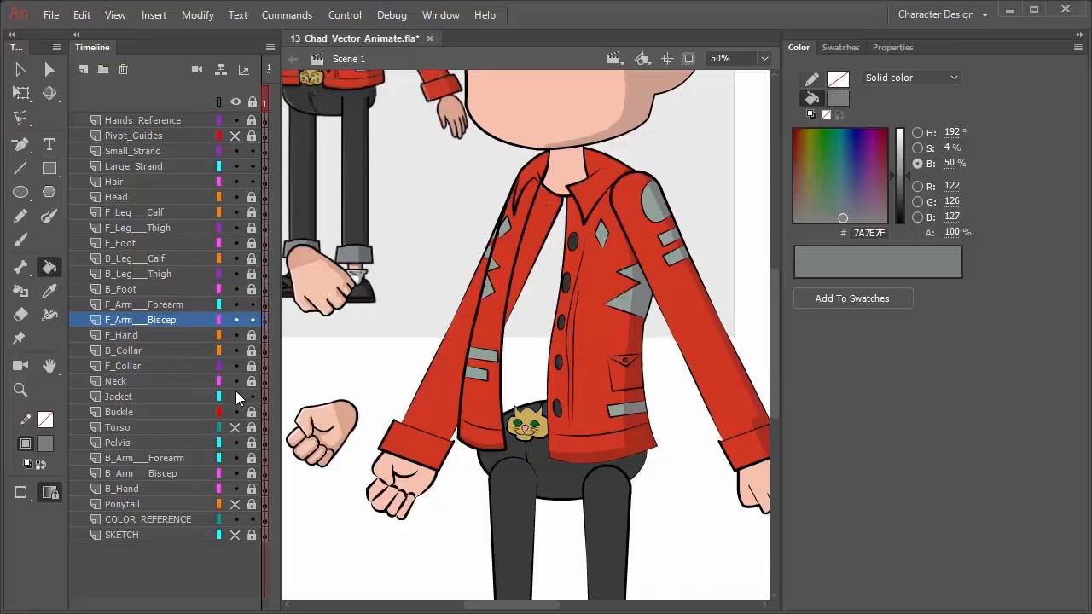
click(236, 396)
click(143, 273)
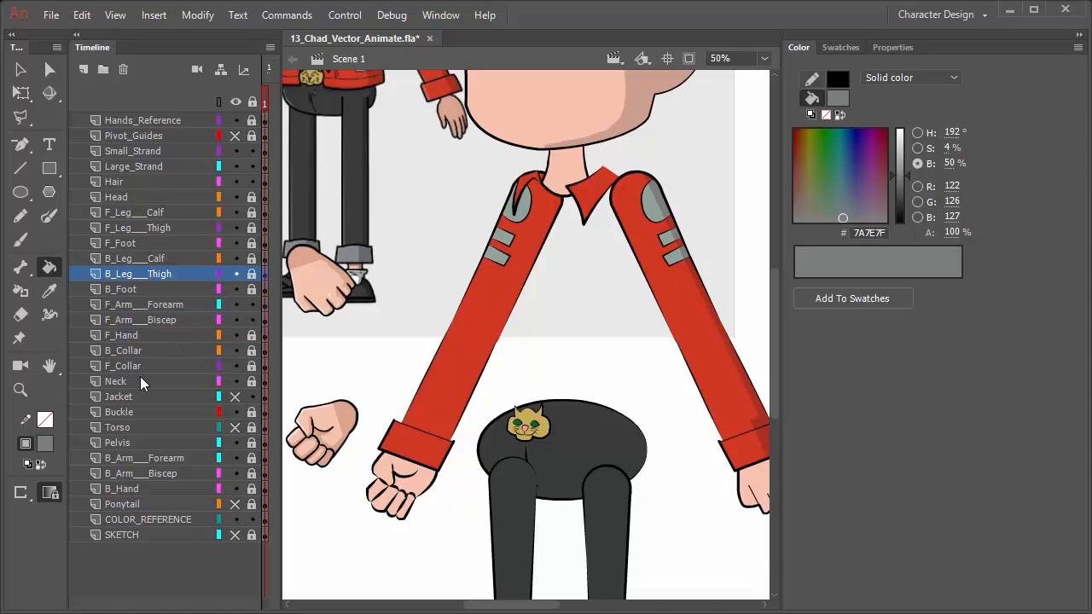
click(171, 459)
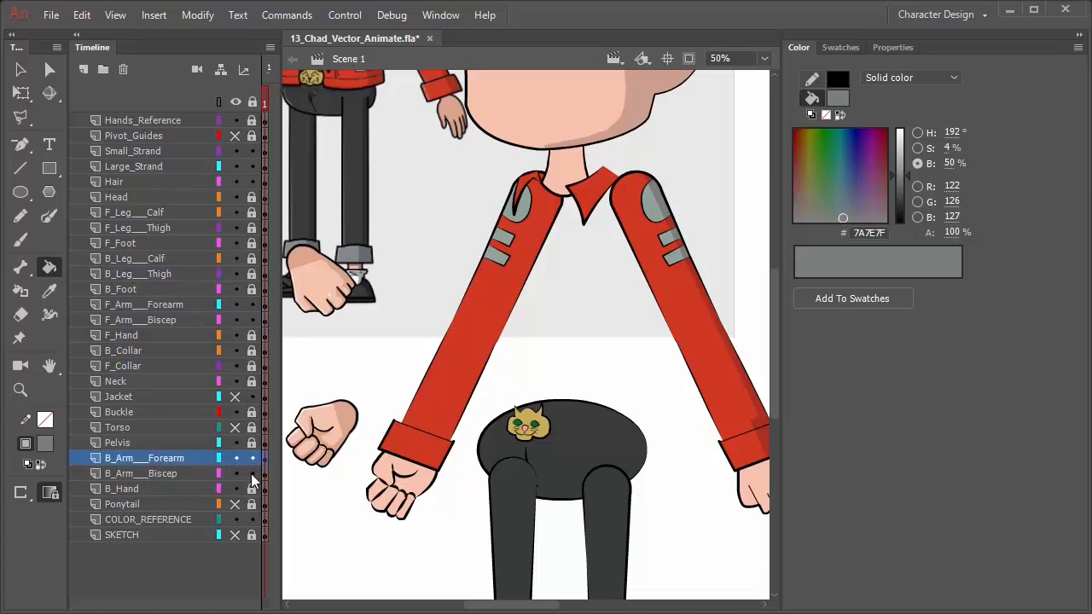
Select the inner strip of the back sleeve from the shoulder down through the cuff with the Polygon lasso
click(174, 474)
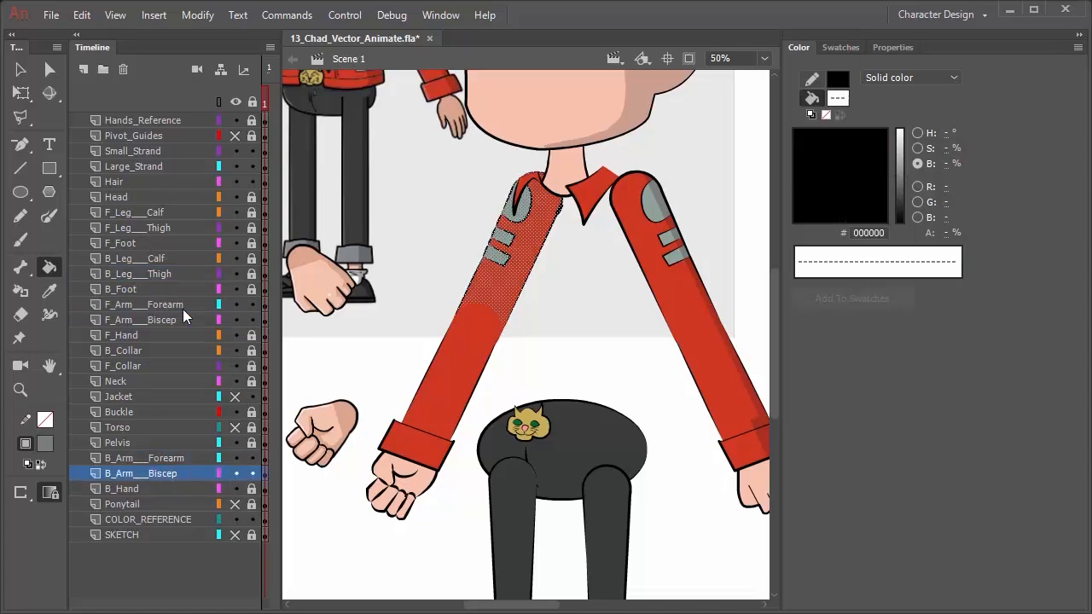
click(32, 120)
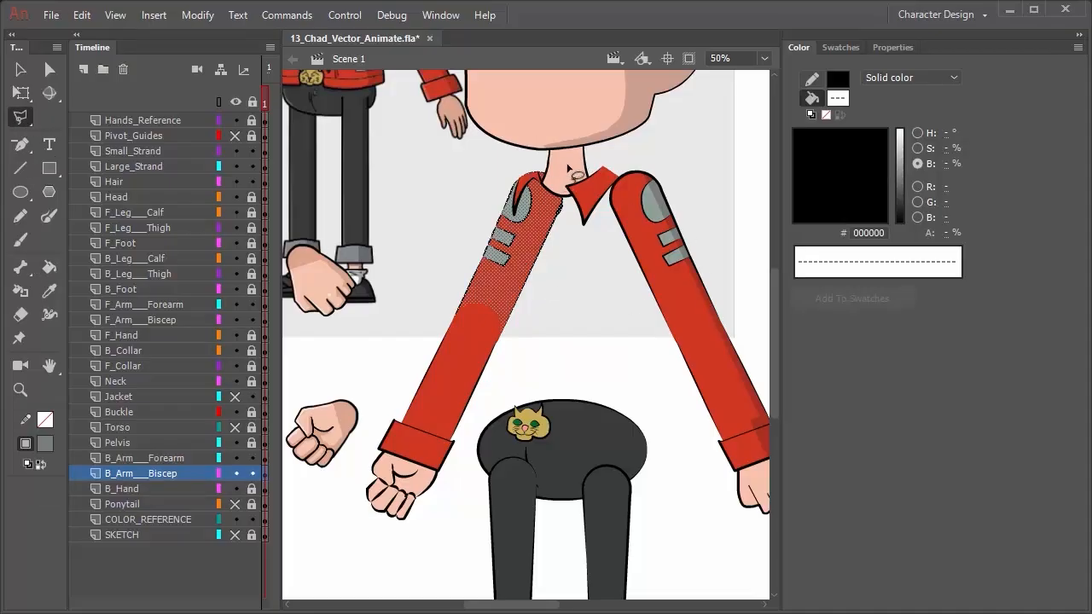
mouse_move(568, 169)
mouse_down()
mouse_move(531, 242)
mouse_move(458, 334)
mouse_move(427, 407)
mouse_move(429, 455)
mouse_move(444, 429)
mouse_up()
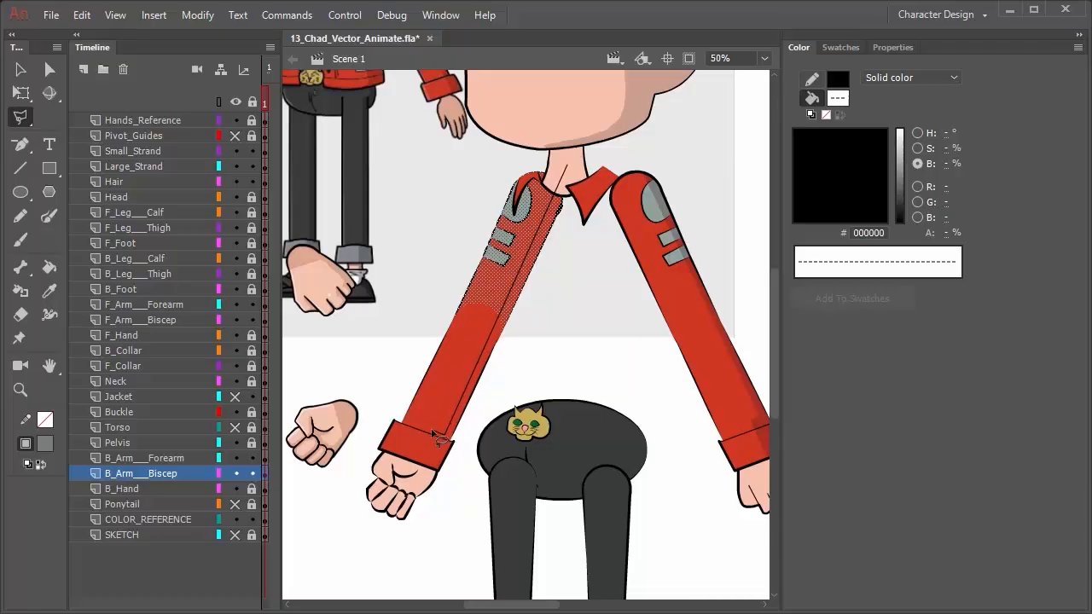
click(411, 469)
click(448, 480)
click(564, 166)
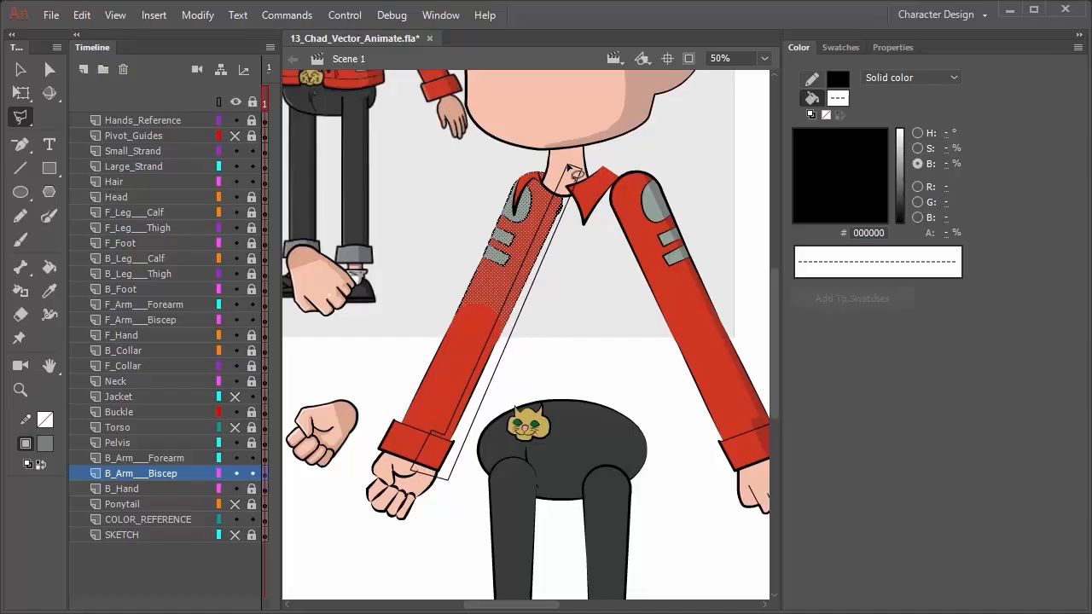
click(582, 162)
click(589, 175)
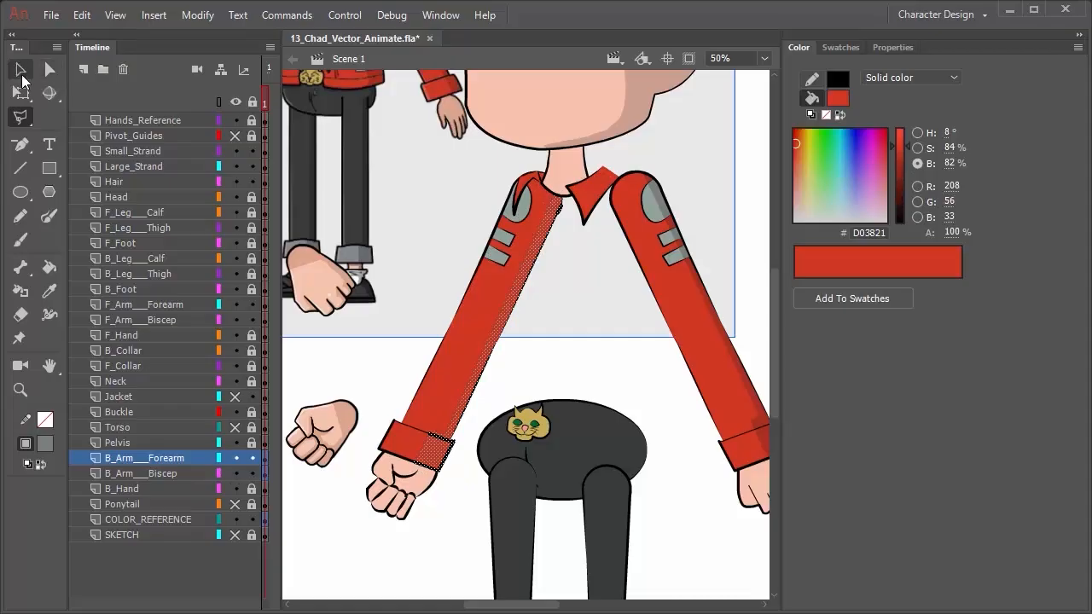
Lock the COLOR_REFERENCE layer and fill the back sleeve's selected strip with the dark red sampled from the front sleeve's shading (A82F1E)
click(23, 72)
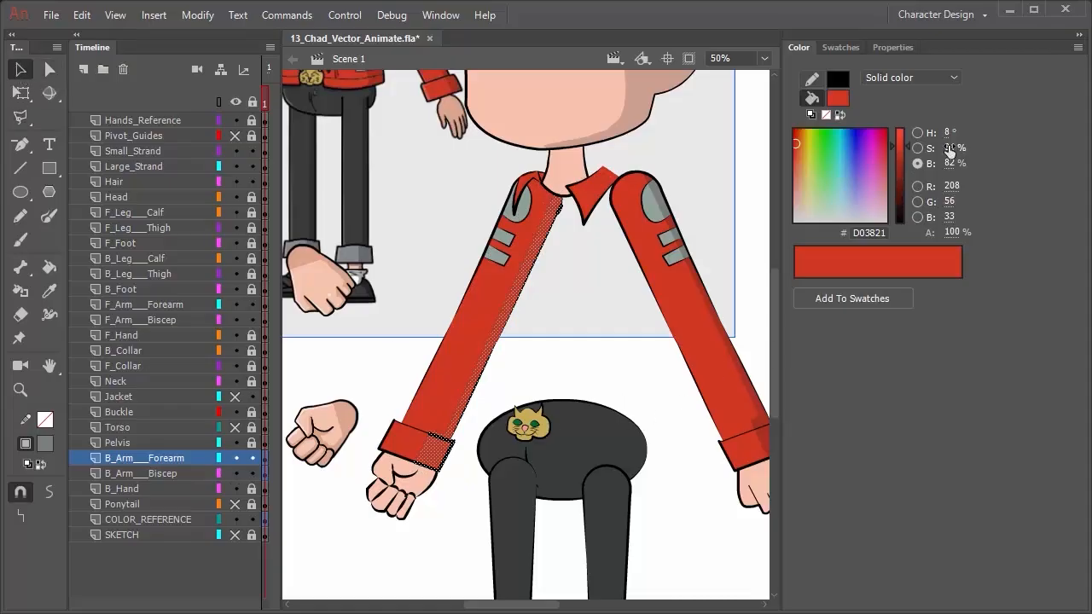
key(s)
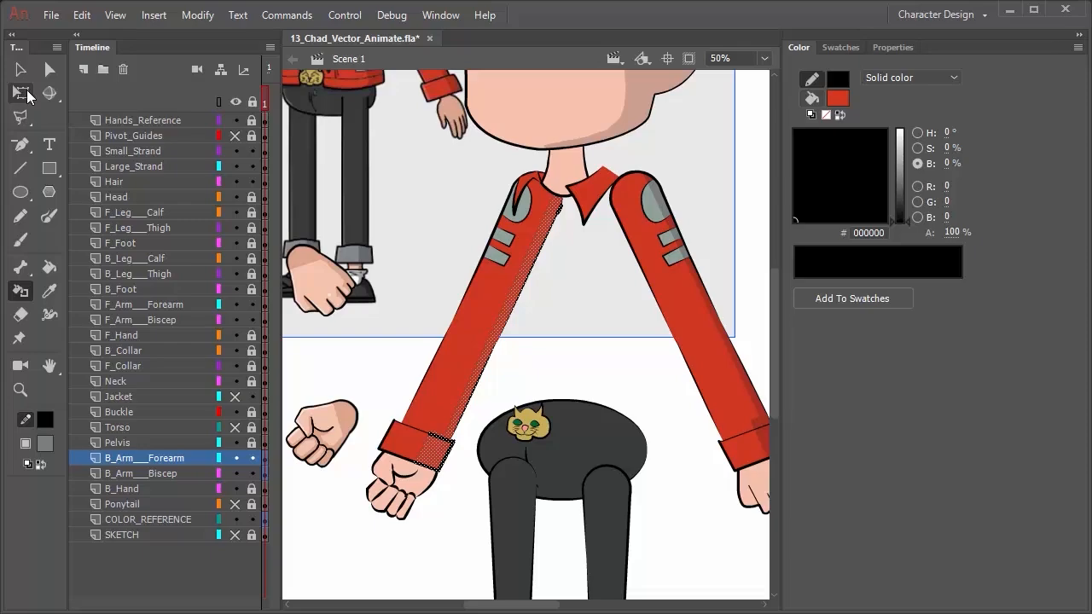
click(253, 516)
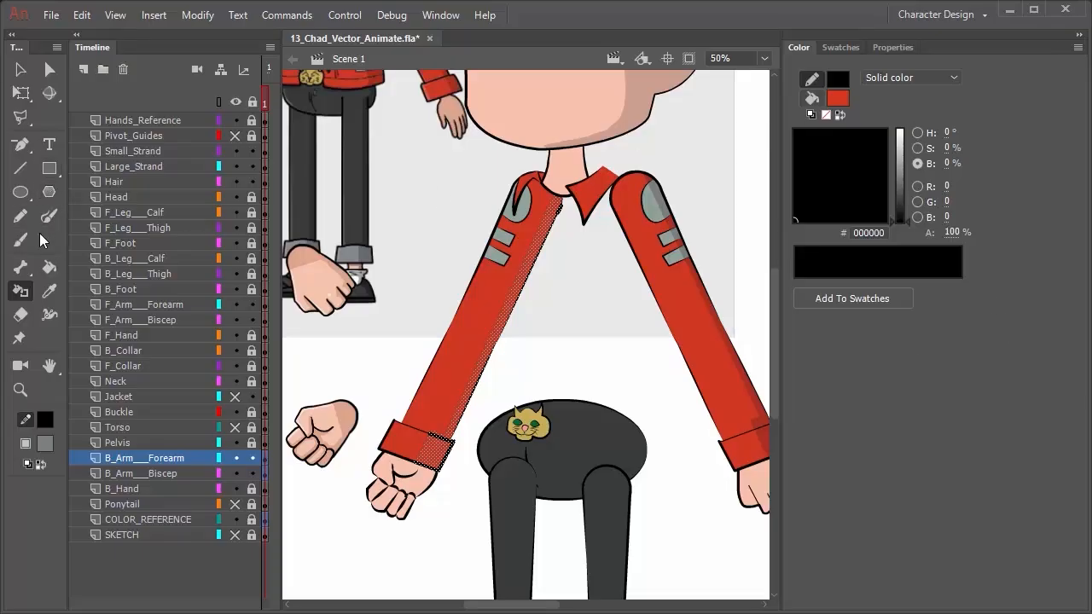
key(i)
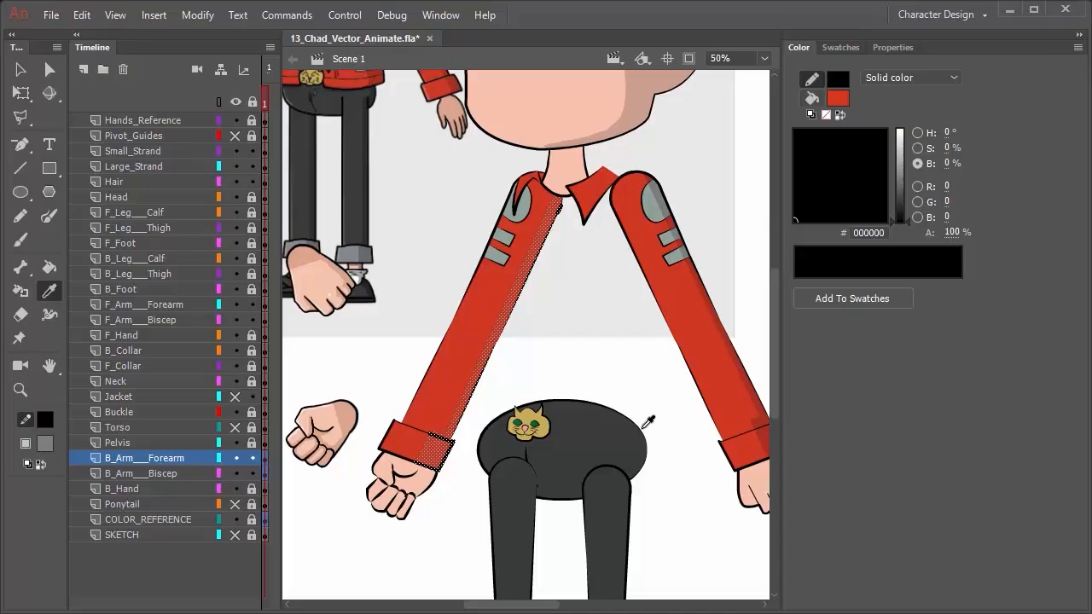
click(715, 303)
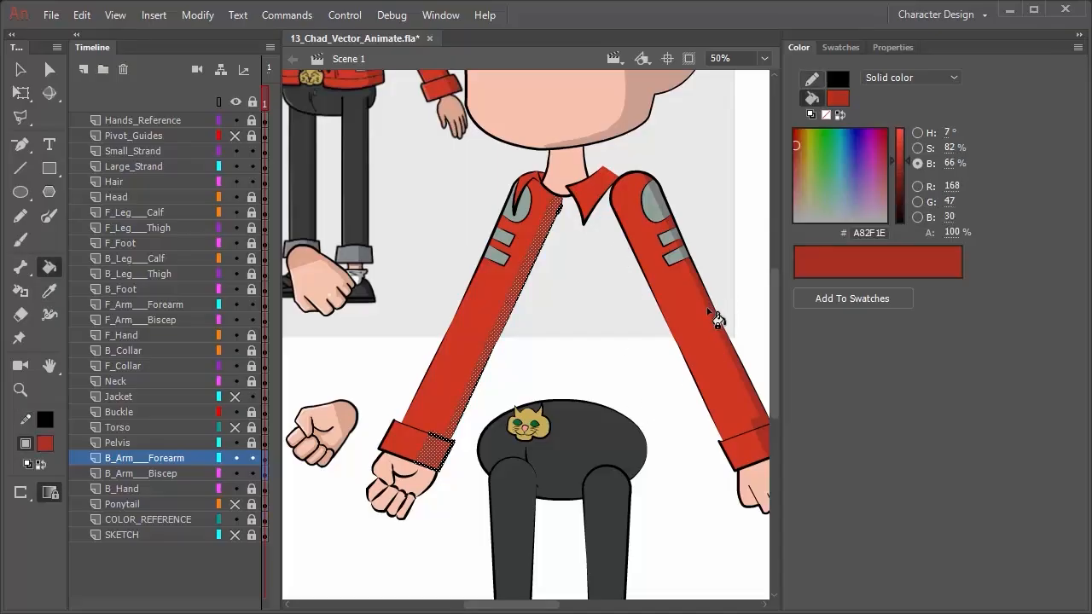
click(28, 68)
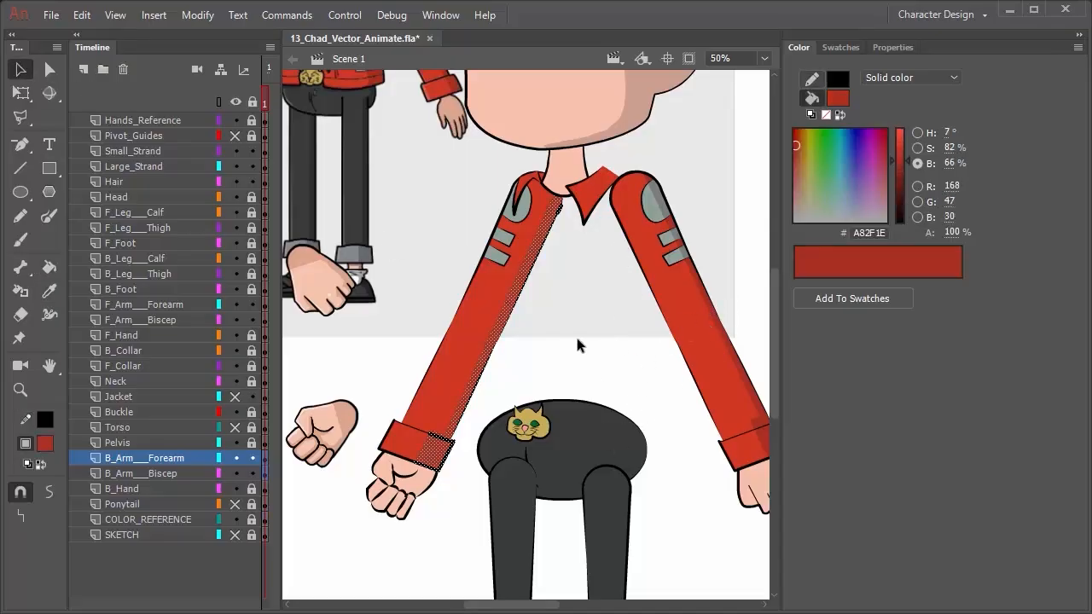
click(543, 303)
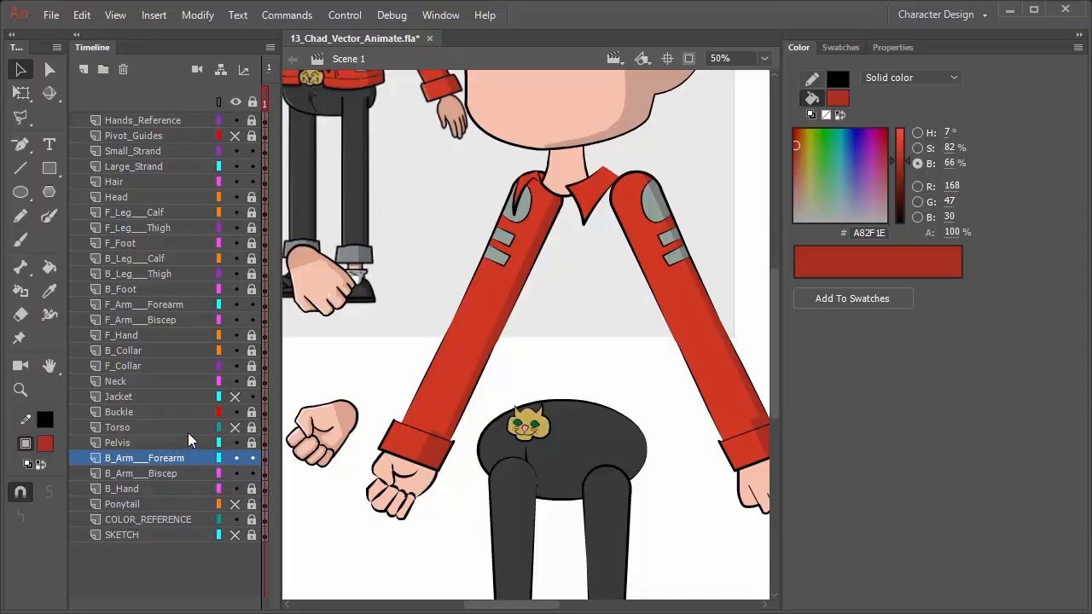
Unlock the Pelvis layer and the calf and thigh layers of both the front and back legs
click(238, 443)
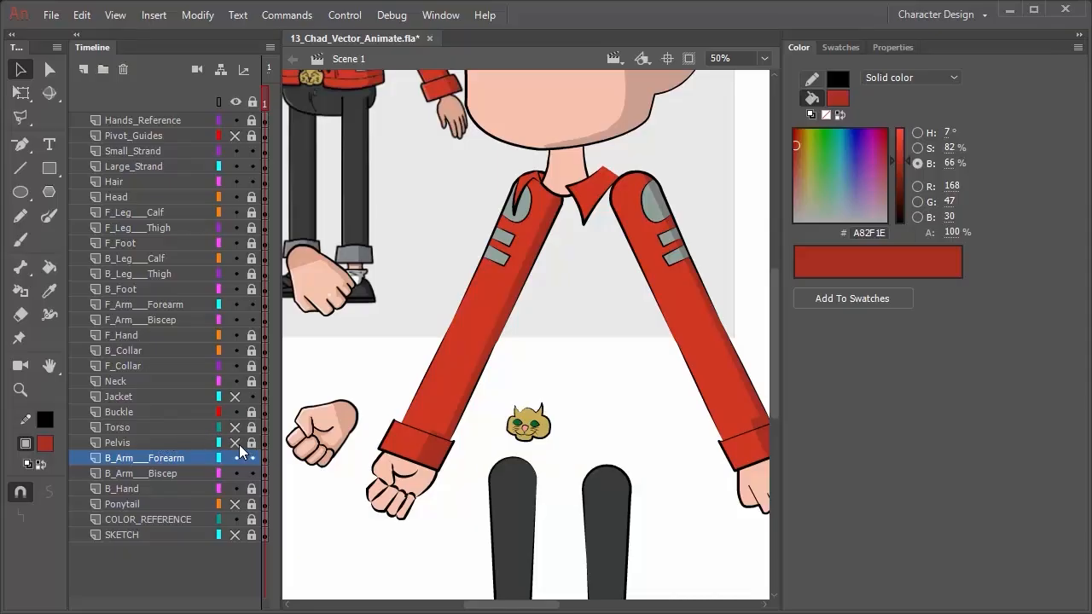
click(237, 443)
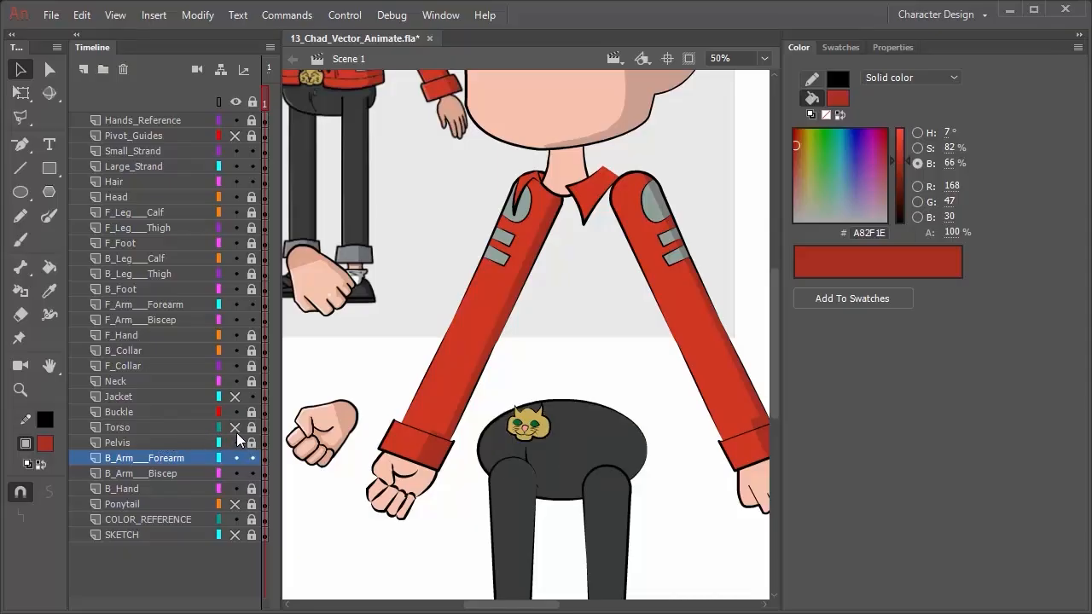
click(188, 442)
mouse_move(653, 360)
mouse_down()
mouse_move(655, 318)
mouse_move(654, 400)
mouse_move(656, 370)
mouse_move(675, 371)
mouse_move(679, 473)
mouse_move(641, 253)
mouse_move(585, 154)
mouse_move(571, 101)
mouse_up()
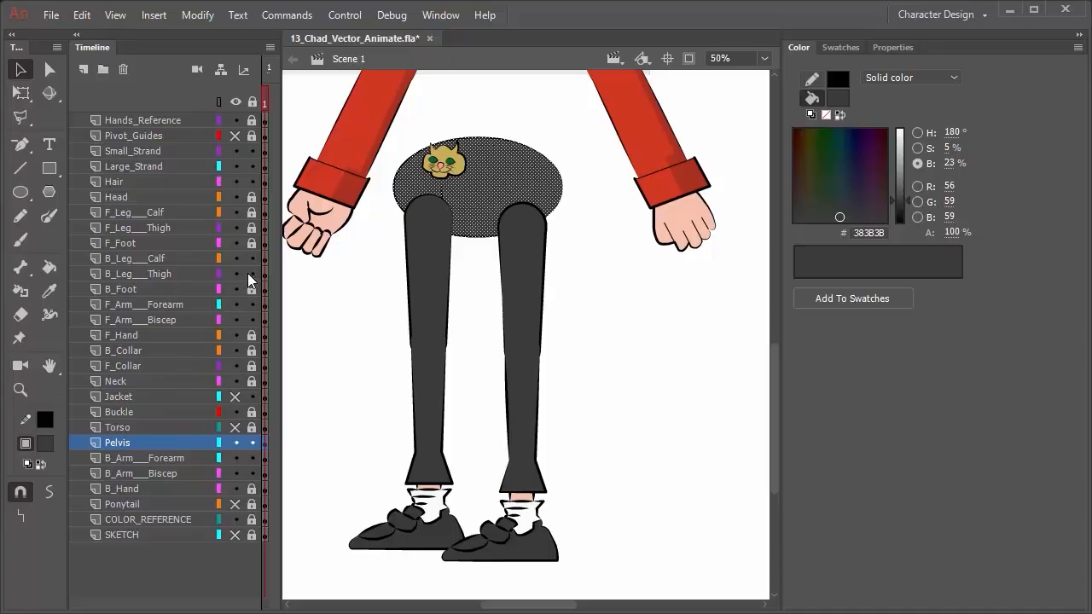
click(251, 212)
click(251, 228)
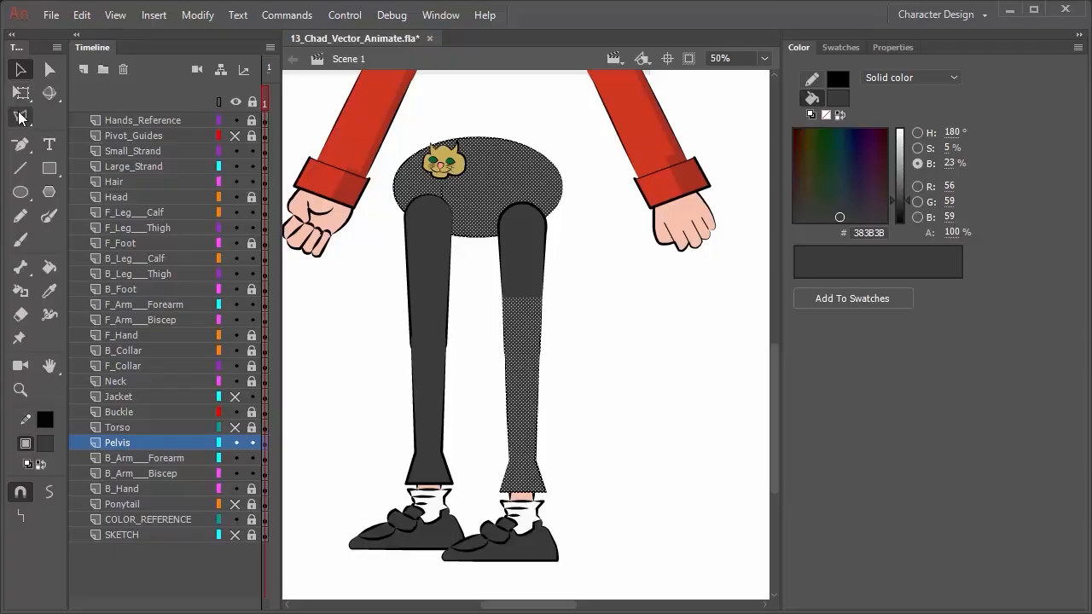
Select the outer strip of the pelvis and front leg down to the trouser hem with the freehand Lasso
drag(21, 117, 68, 123)
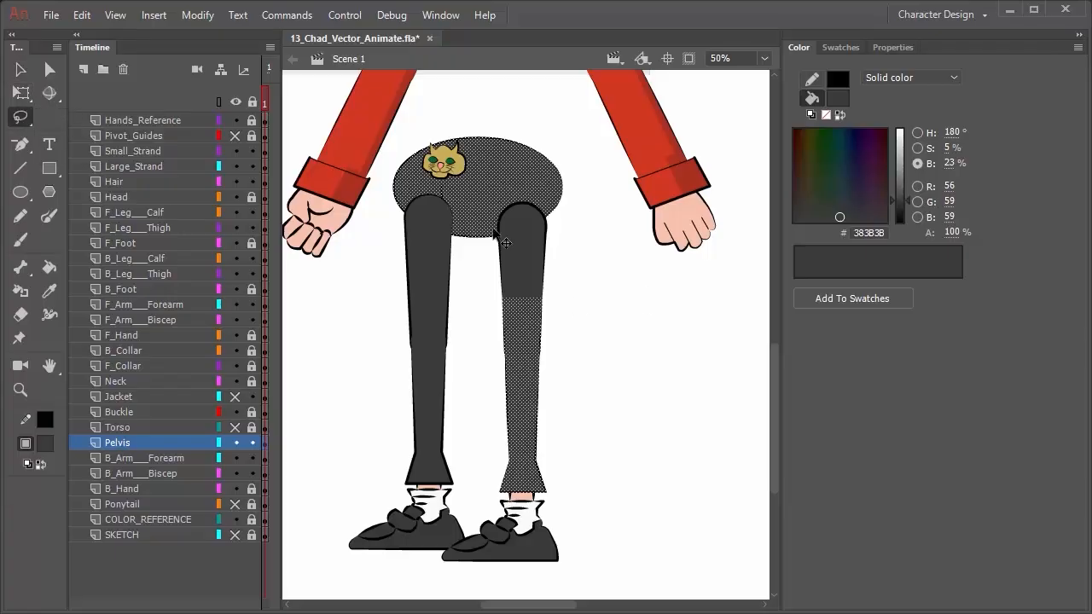
key(space)
mouse_move(473, 167)
mouse_down()
mouse_move(502, 416)
mouse_move(601, 508)
mouse_up()
mouse_move(593, 469)
mouse_down()
mouse_move(579, 375)
mouse_move(584, 450)
mouse_up()
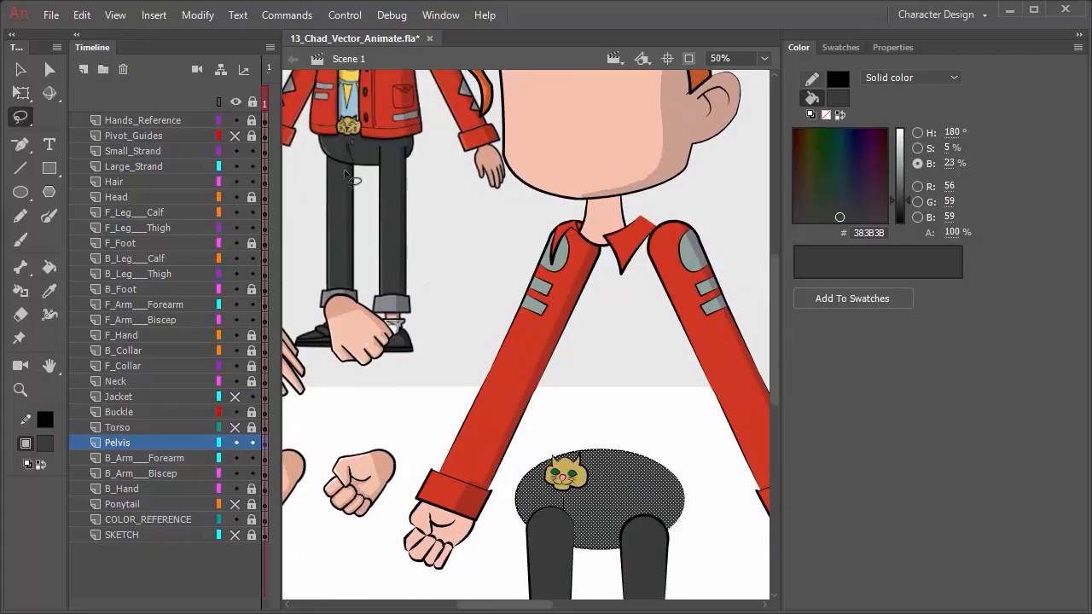
mouse_move(636, 461)
mouse_down()
mouse_move(553, 230)
mouse_move(526, 124)
mouse_move(544, 112)
mouse_up()
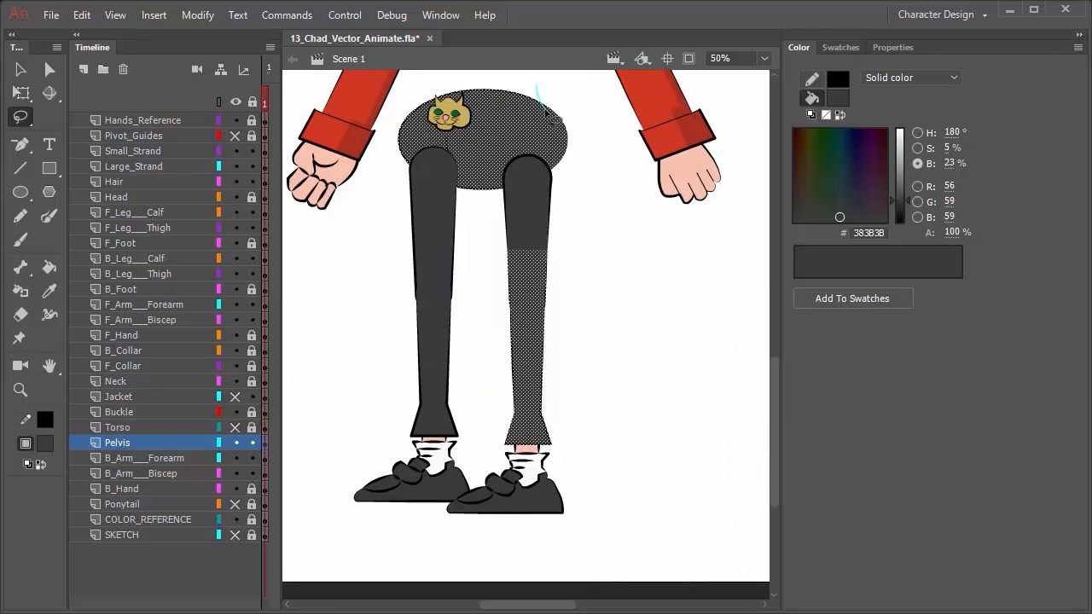
mouse_move(553, 152)
mouse_down()
mouse_move(539, 265)
mouse_move(545, 442)
mouse_move(532, 461)
mouse_up()
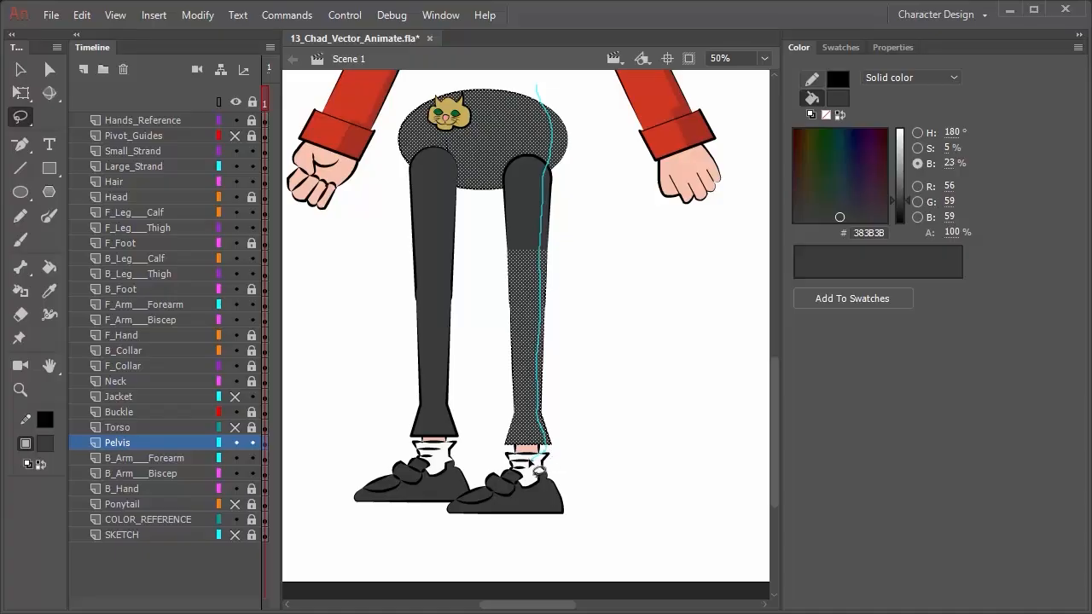
drag(539, 471, 542, 472)
mouse_move(541, 474)
mouse_down()
mouse_move(570, 473)
mouse_move(632, 346)
mouse_move(597, 125)
mouse_move(537, 90)
mouse_up()
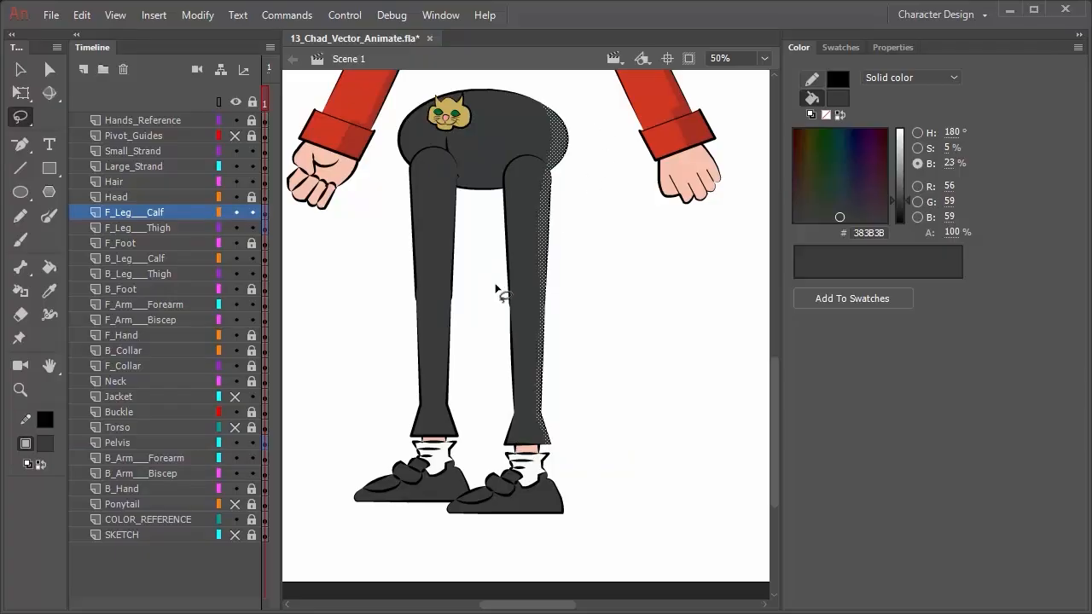
Unlock COLOR_REFERENCE and fill the selected pelvis and front leg strip with the dark grey sampled from the reference trousers (313332)
drag(365, 182, 471, 507)
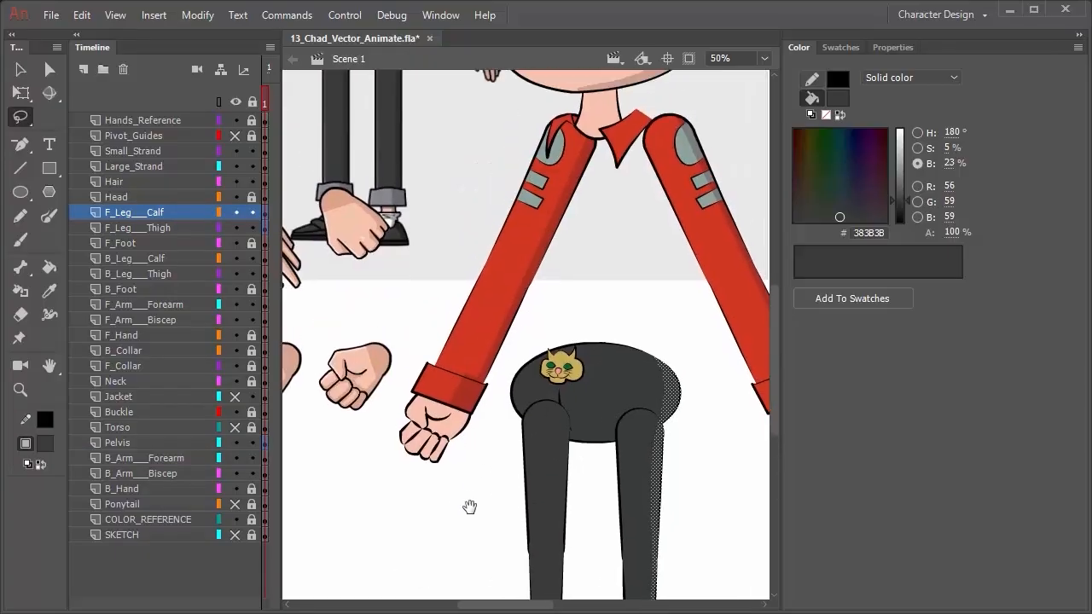
click(252, 520)
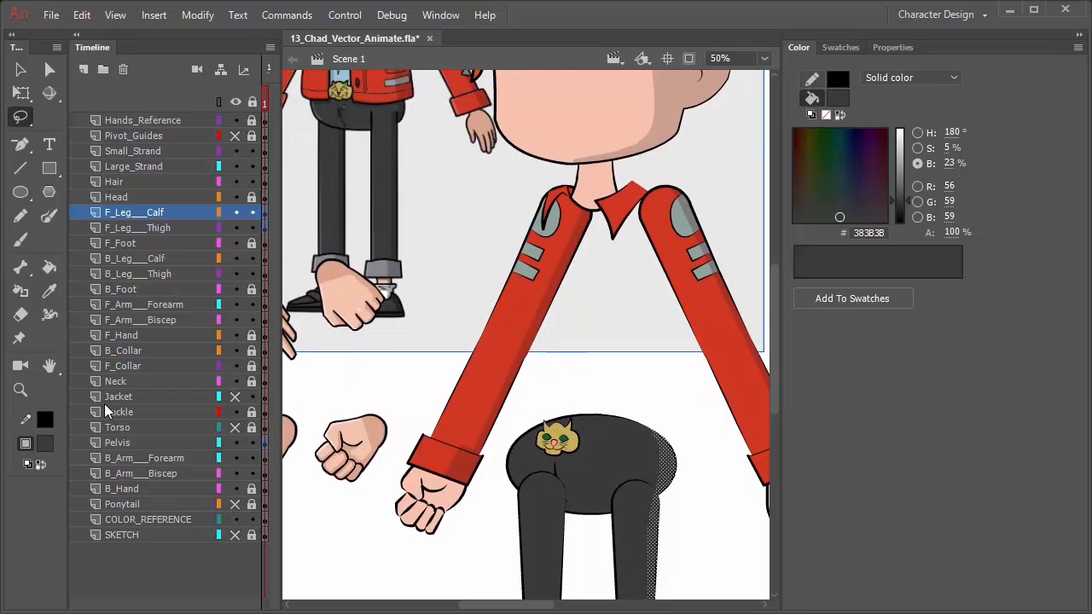
key(i)
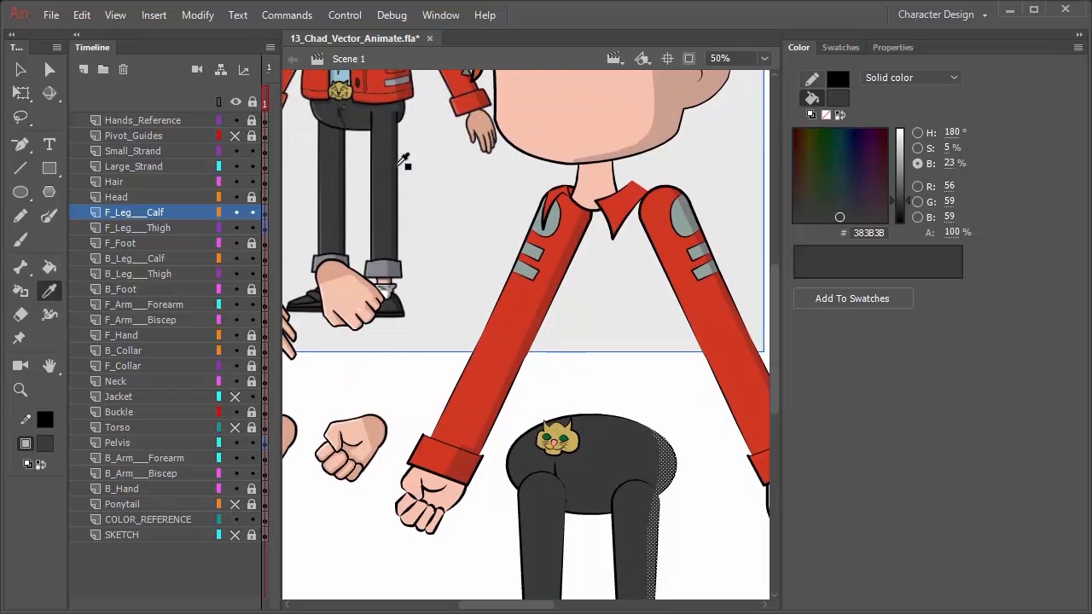
click(401, 164)
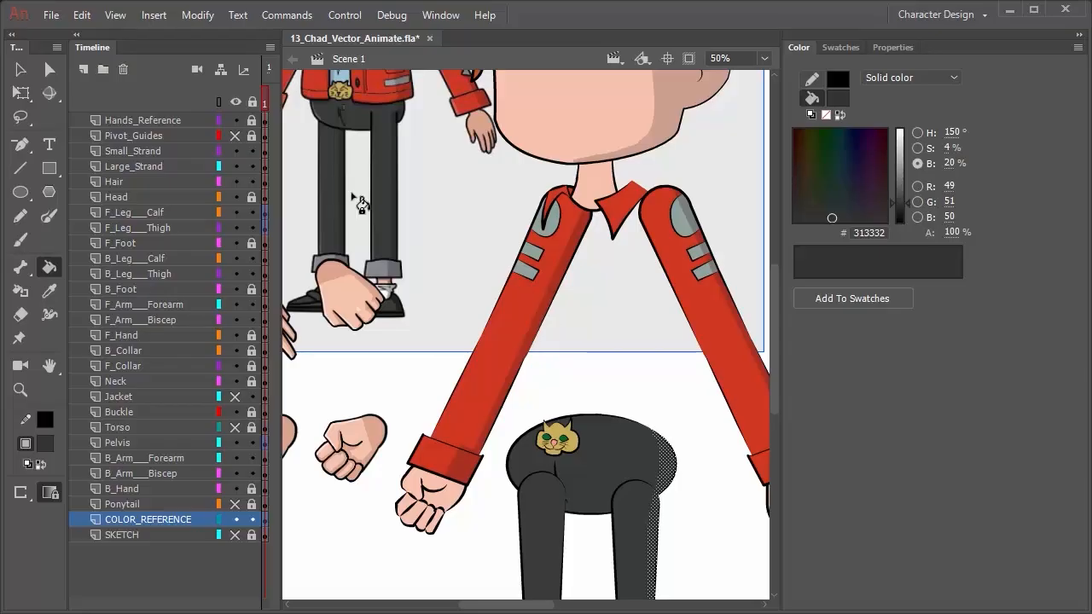
click(21, 75)
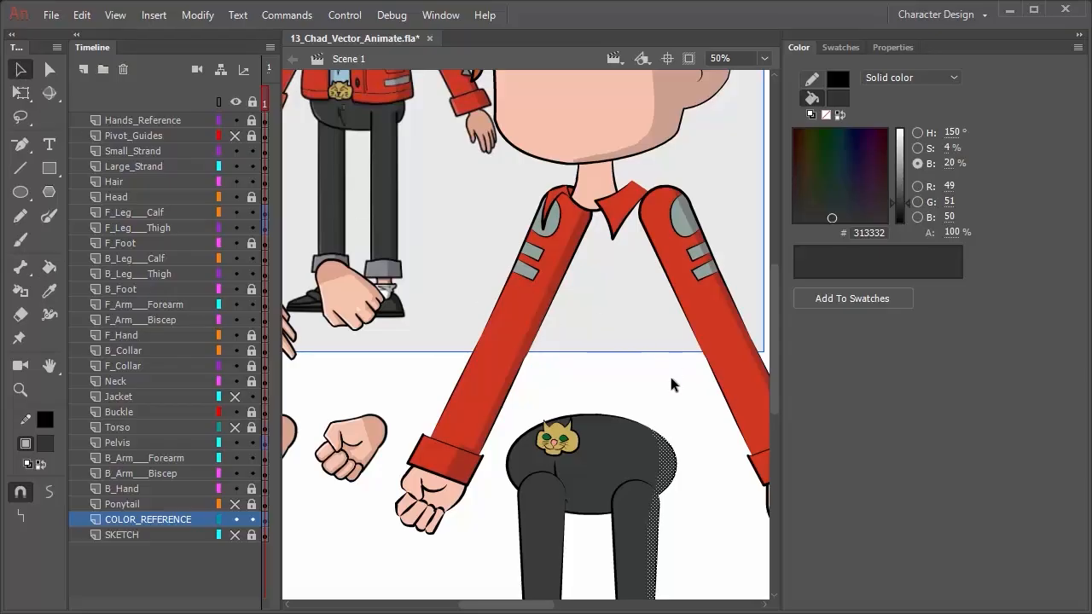
drag(640, 377, 637, 185)
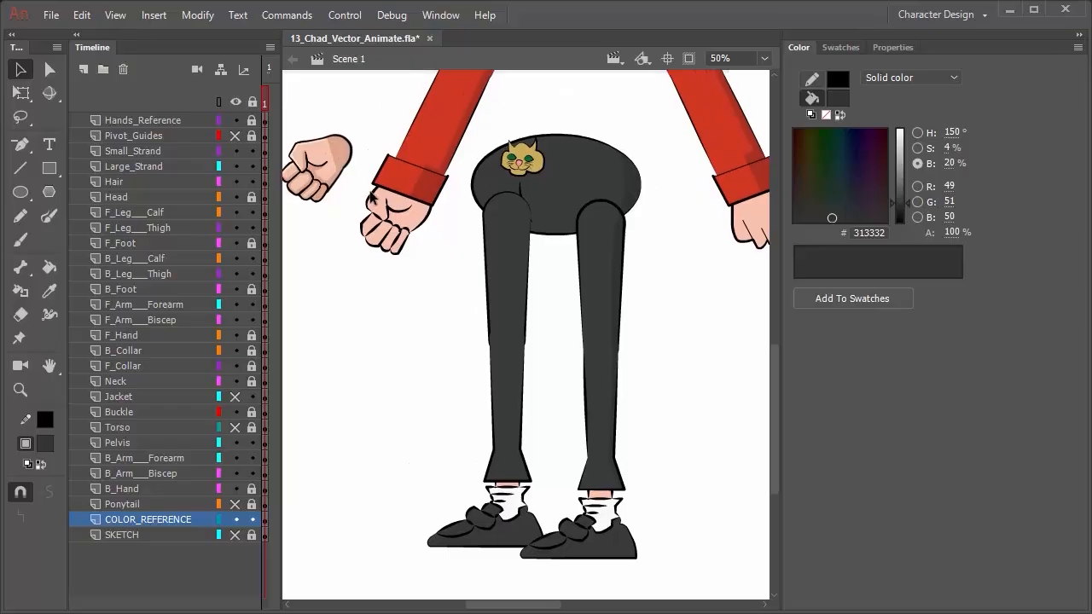
Lasso the inner strip of the back leg down to the hem and lock the Pelvis layer to exclude it
key(l)
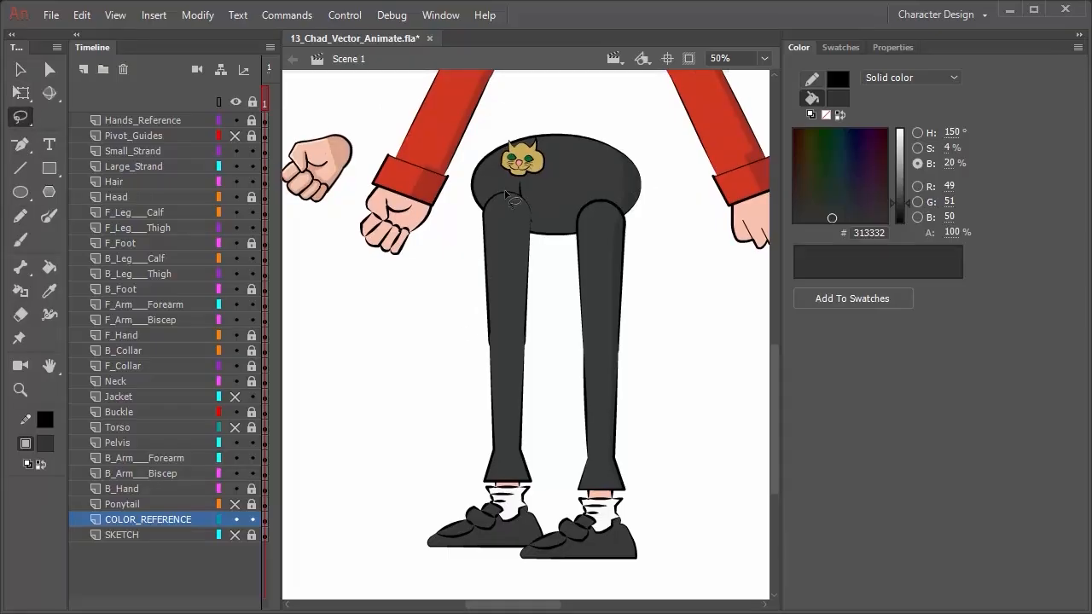
mouse_move(521, 191)
mouse_down()
mouse_move(514, 458)
mouse_move(529, 488)
mouse_move(541, 480)
mouse_move(522, 193)
mouse_up()
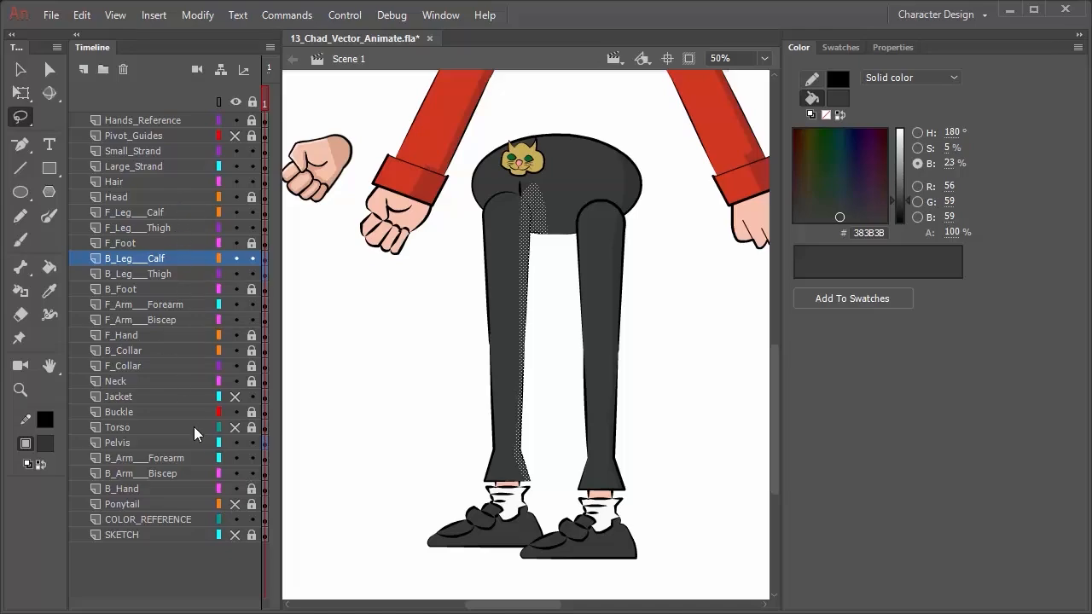
click(253, 444)
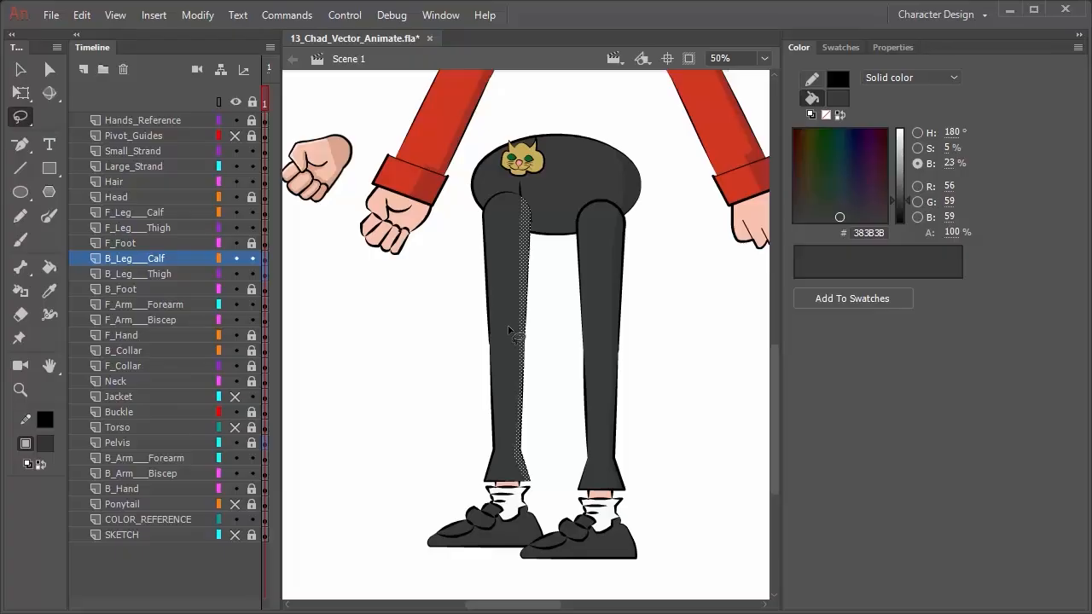
Fill the back leg's selected strip with the dark grey sampled from the front leg's shading (313332) and deselect it
key(i)
click(616, 276)
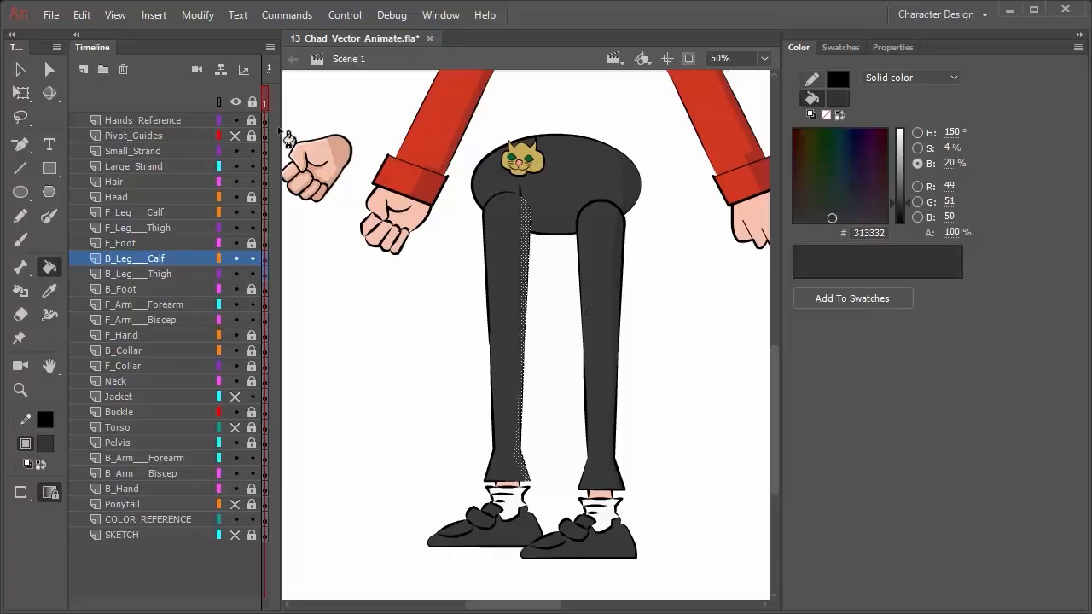
click(20, 69)
click(392, 362)
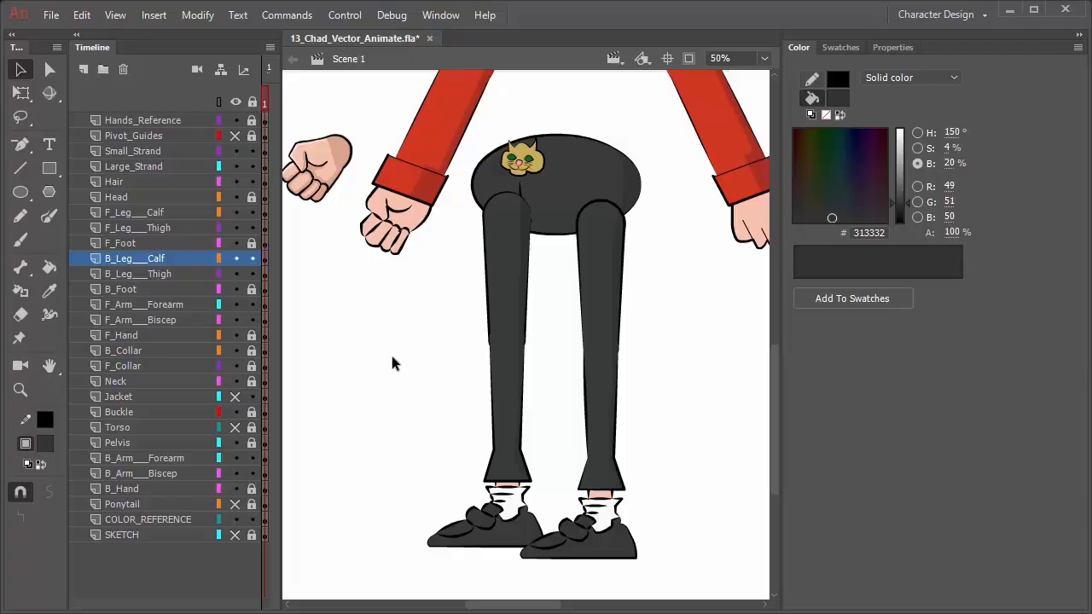
Unlock F_Foot, lasso the heel-side strip of the front ankle, sock and shoe, and lock F_Leg___Calf and F_Leg___Thigh to exclude them
key(space)
drag(418, 382, 395, 246)
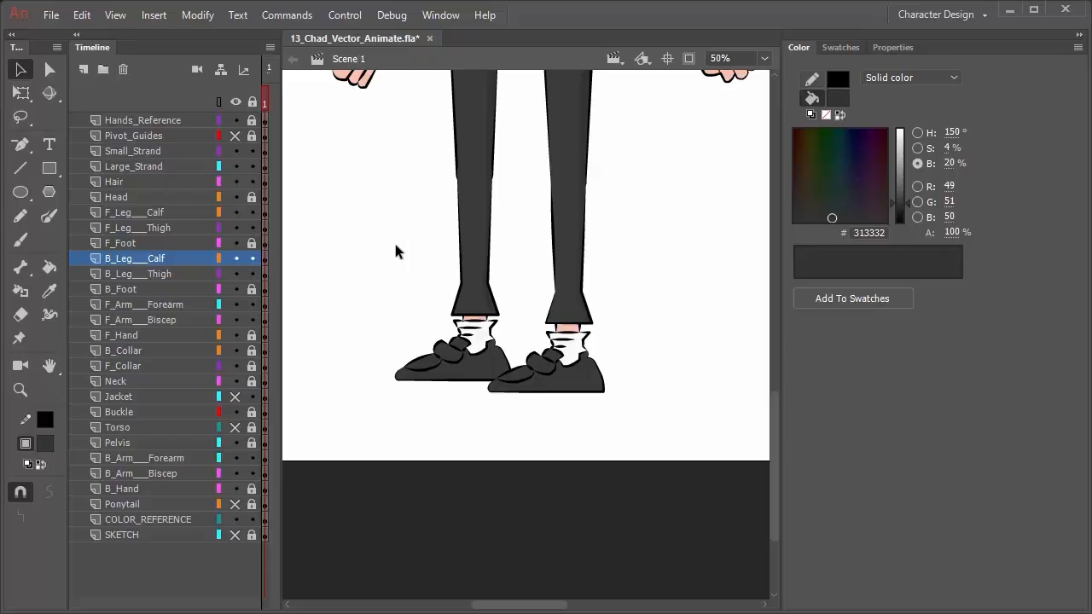
click(138, 244)
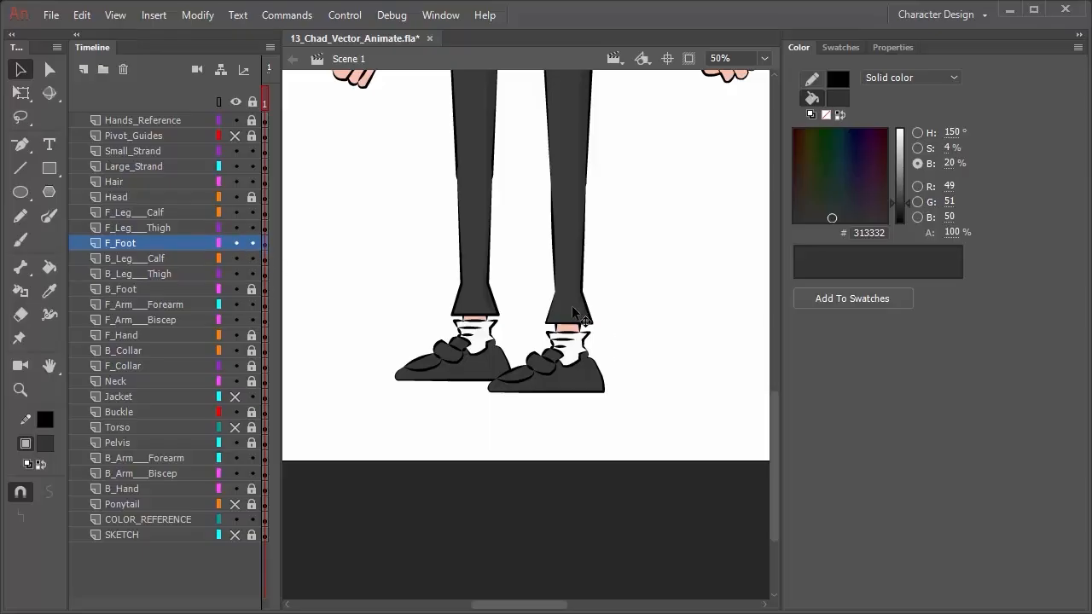
click(21, 117)
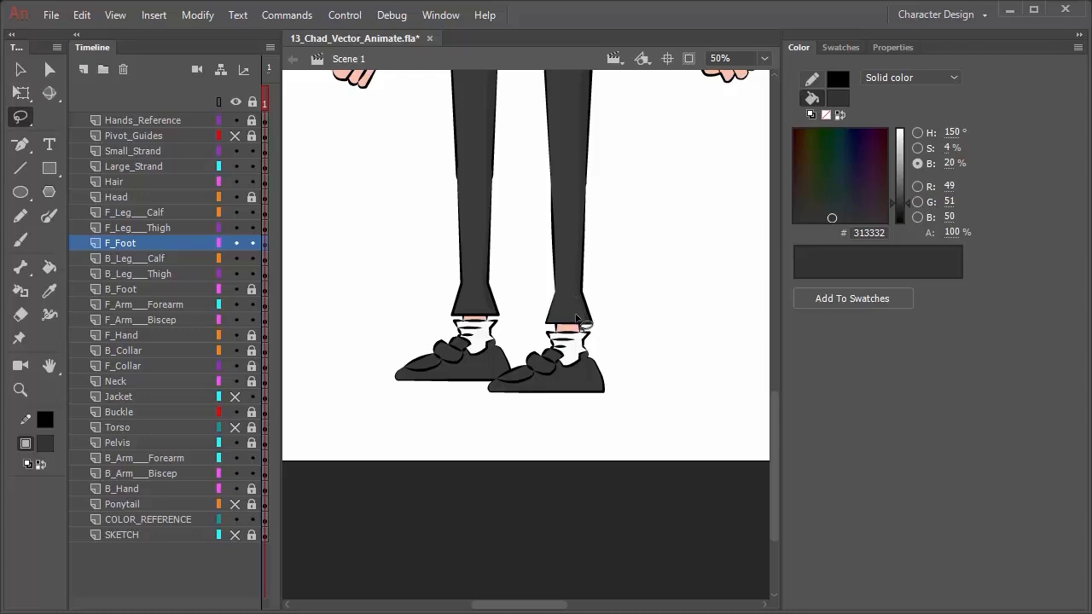
mouse_move(575, 319)
mouse_down()
mouse_move(588, 386)
mouse_move(521, 396)
mouse_move(568, 419)
mouse_move(622, 405)
mouse_move(657, 337)
mouse_move(617, 305)
mouse_move(579, 331)
mouse_up()
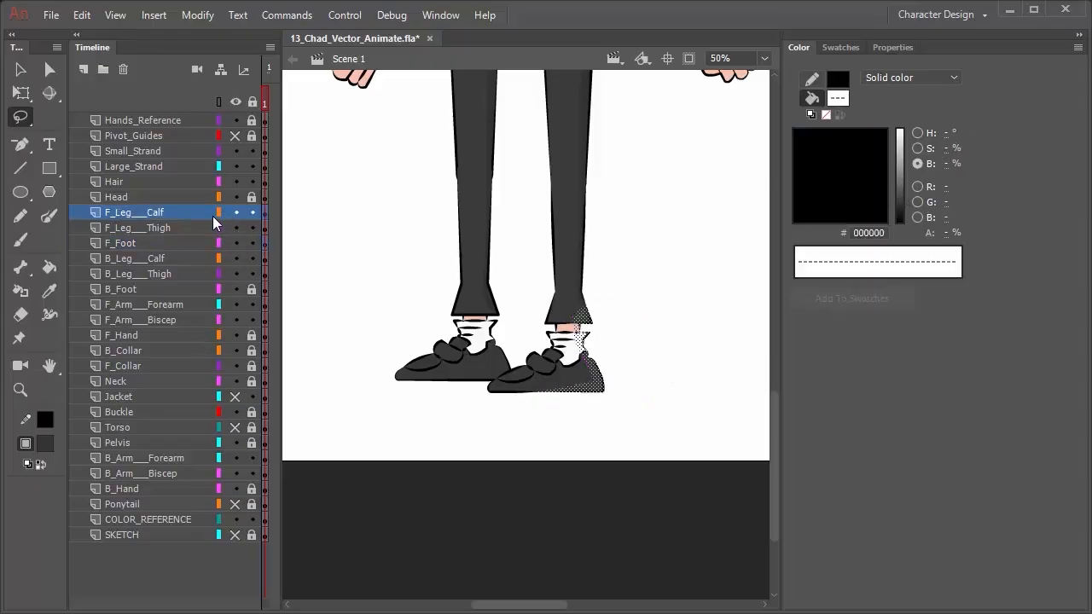
click(251, 213)
click(252, 228)
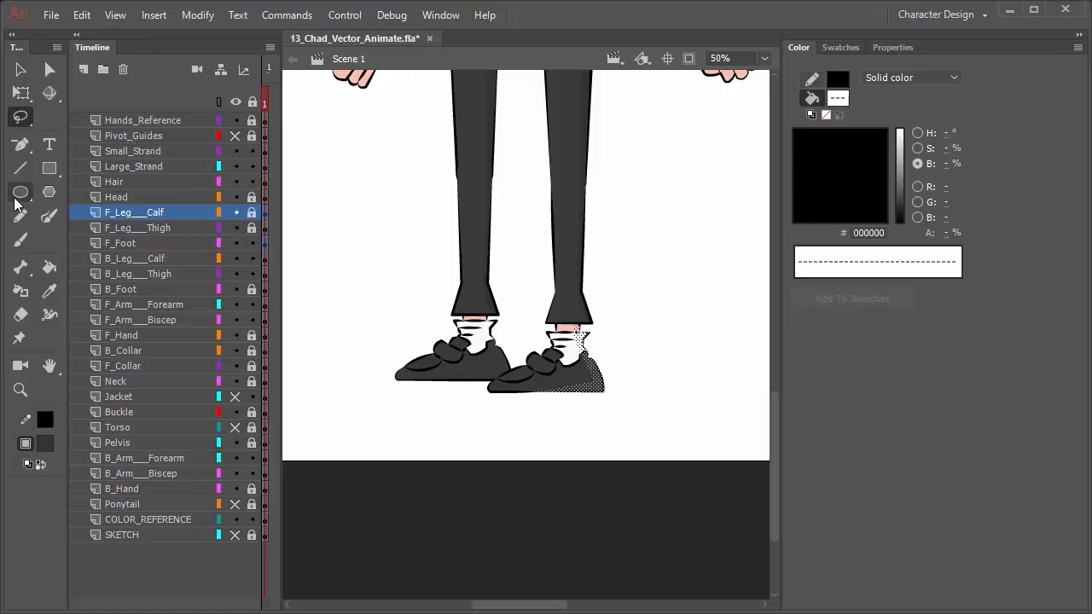
Fill the selected front foot strip with the dark grey sampled from the front leg's shading (313332) and deselect it
key(i)
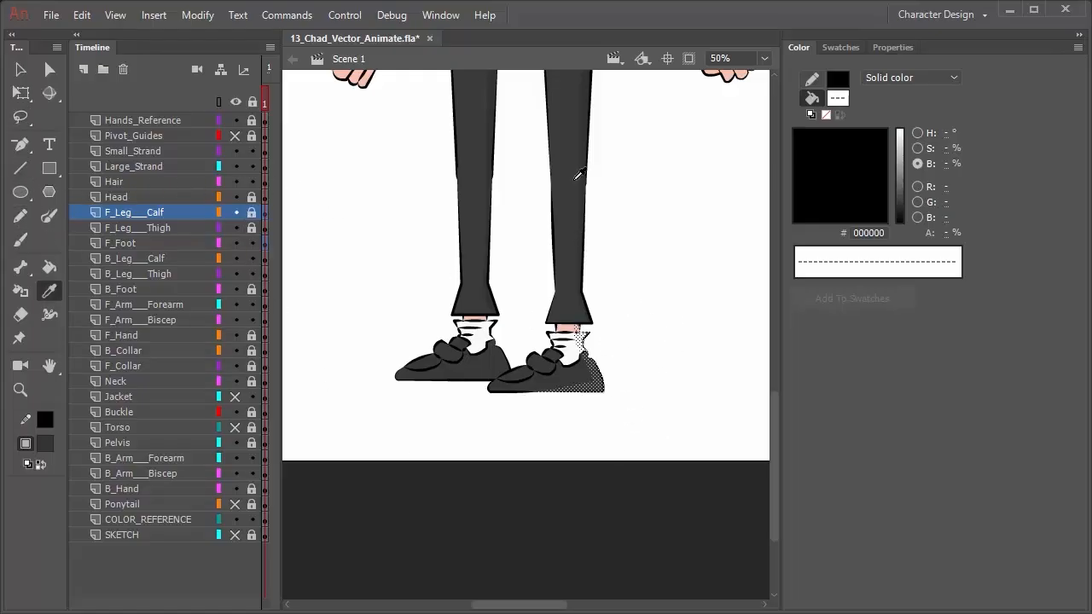
click(587, 98)
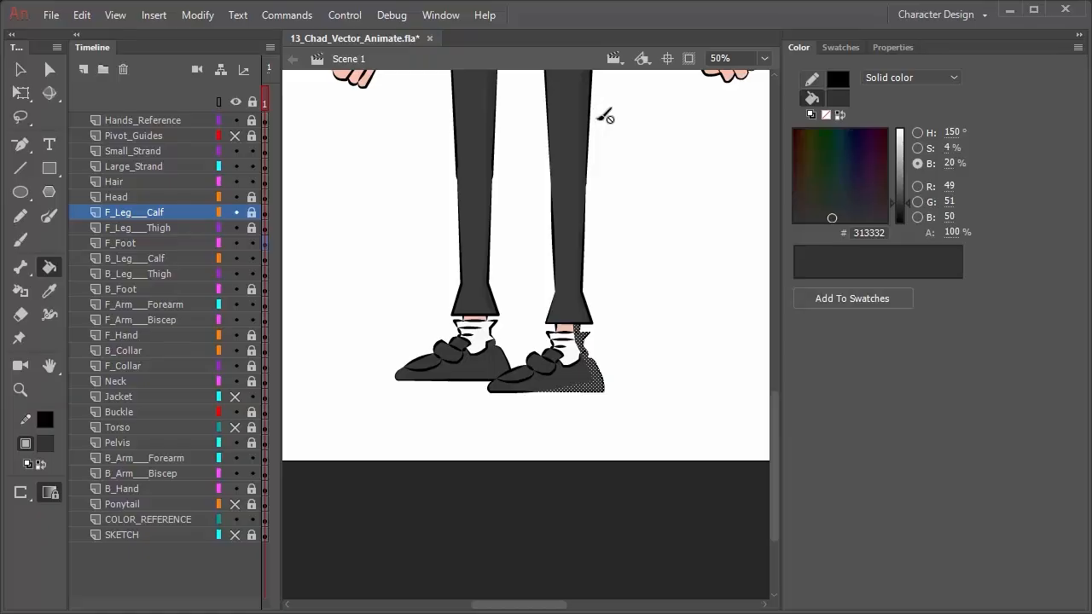
click(21, 69)
click(617, 288)
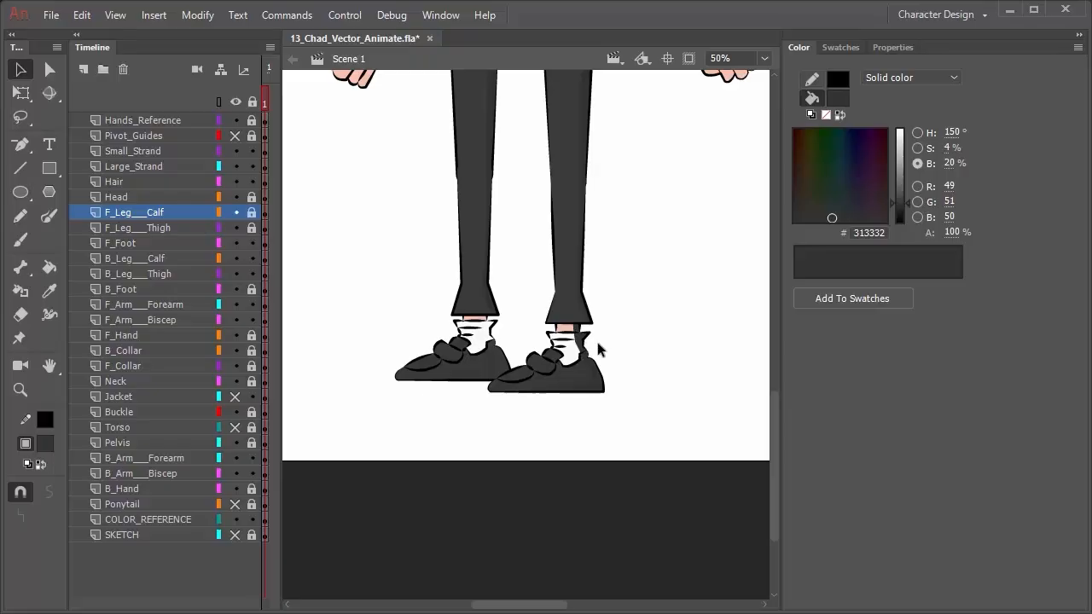
Recolour the shaded strip of the front sock to light grey C8D0CC by raising its brightness to 82%
scroll(601, 337, up, 5)
click(505, 329)
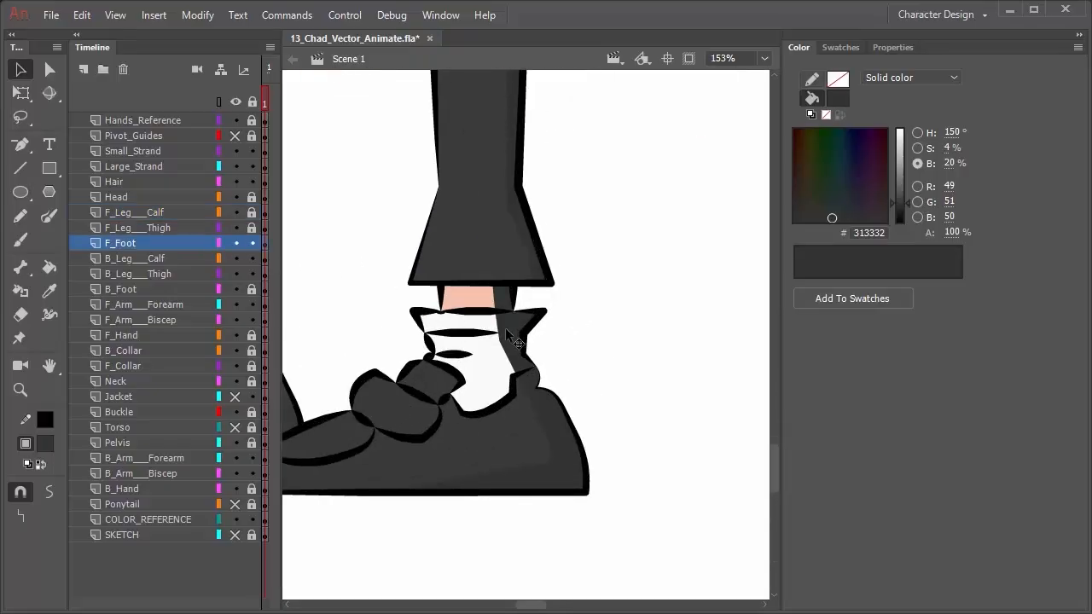
click(520, 365)
drag(907, 202, 903, 146)
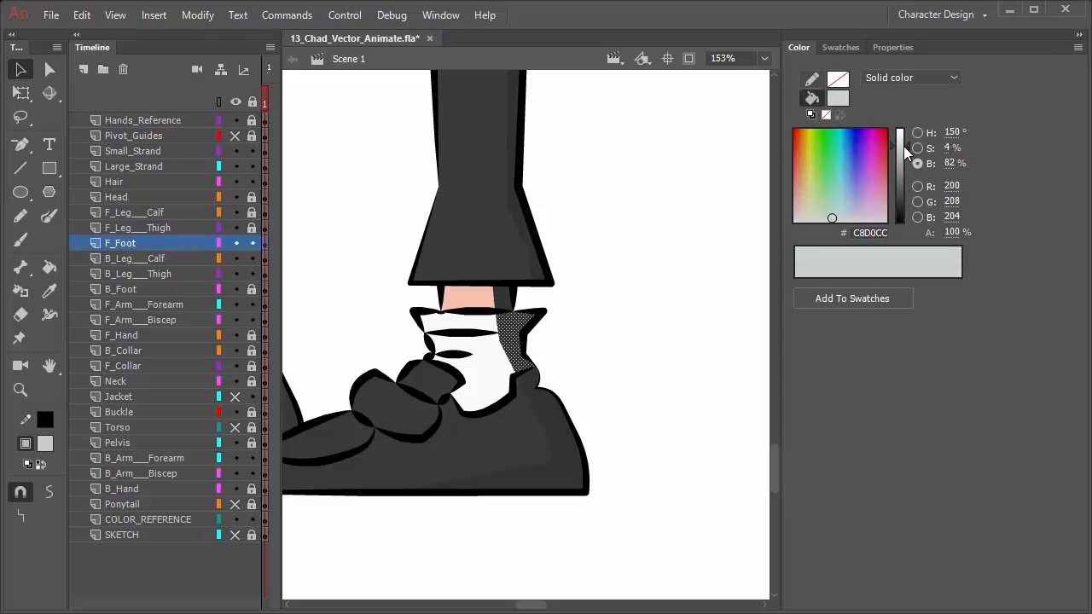
click(682, 371)
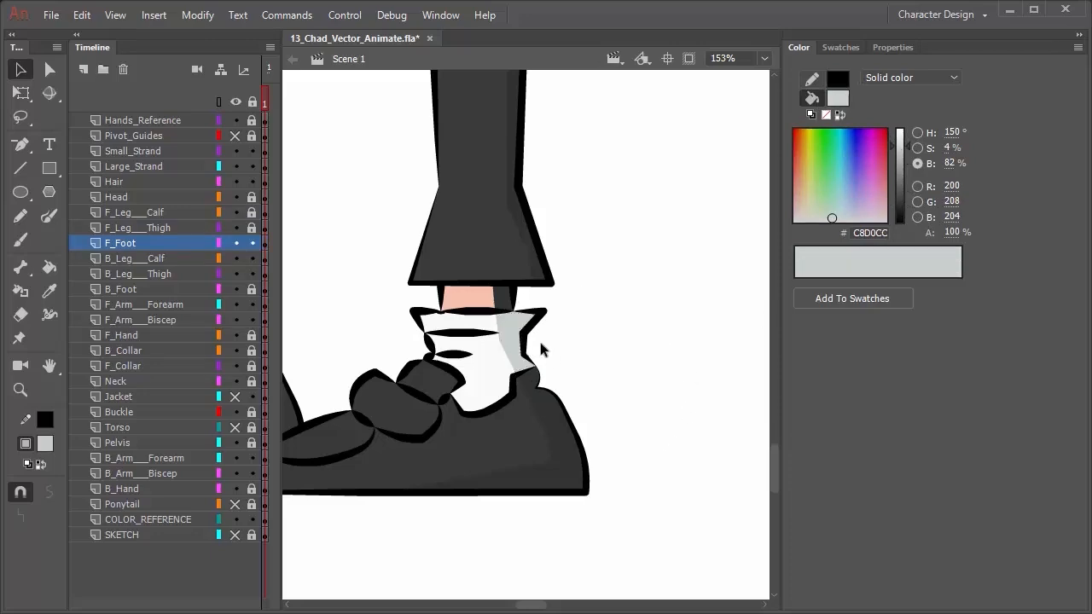
Select the dark shaded strip on the front ankle between the trouser hem and the sock
click(502, 296)
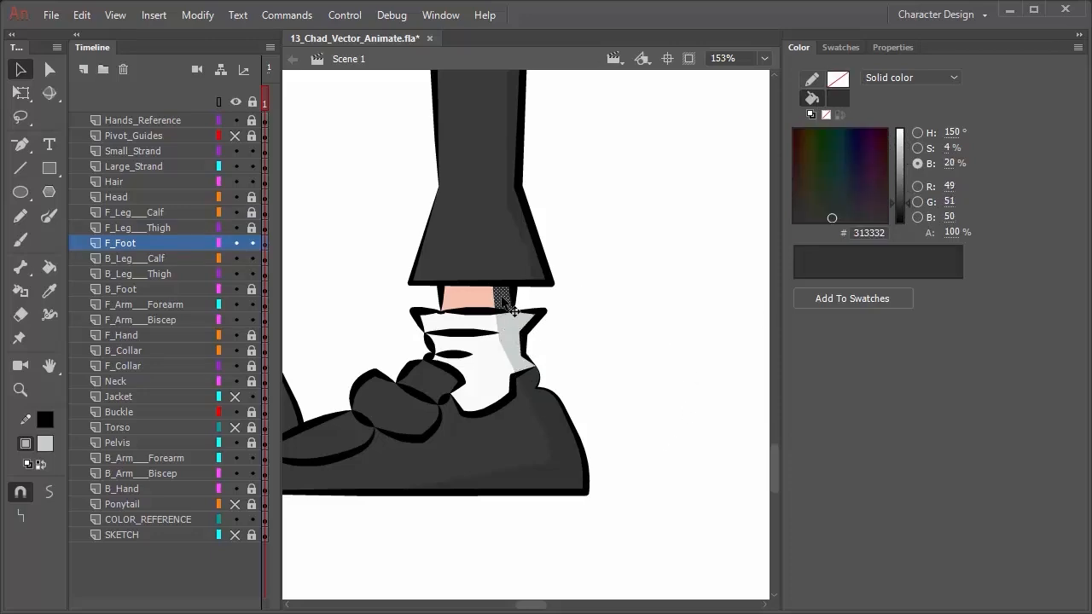
scroll(575, 290, up, 2)
scroll(577, 289, down, 6)
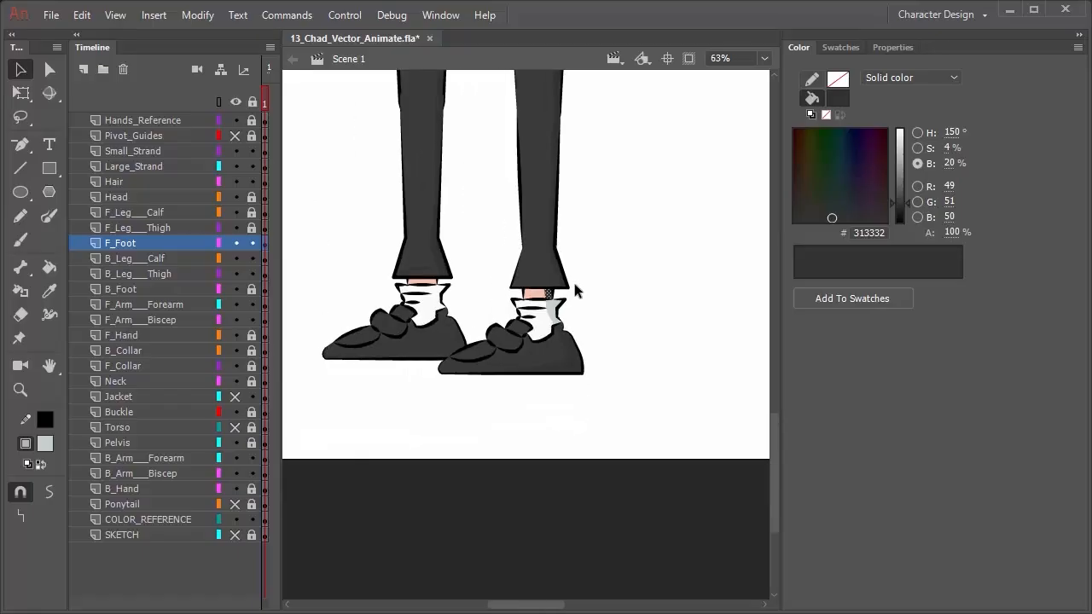
drag(538, 170, 524, 458)
scroll(524, 457, up, 5)
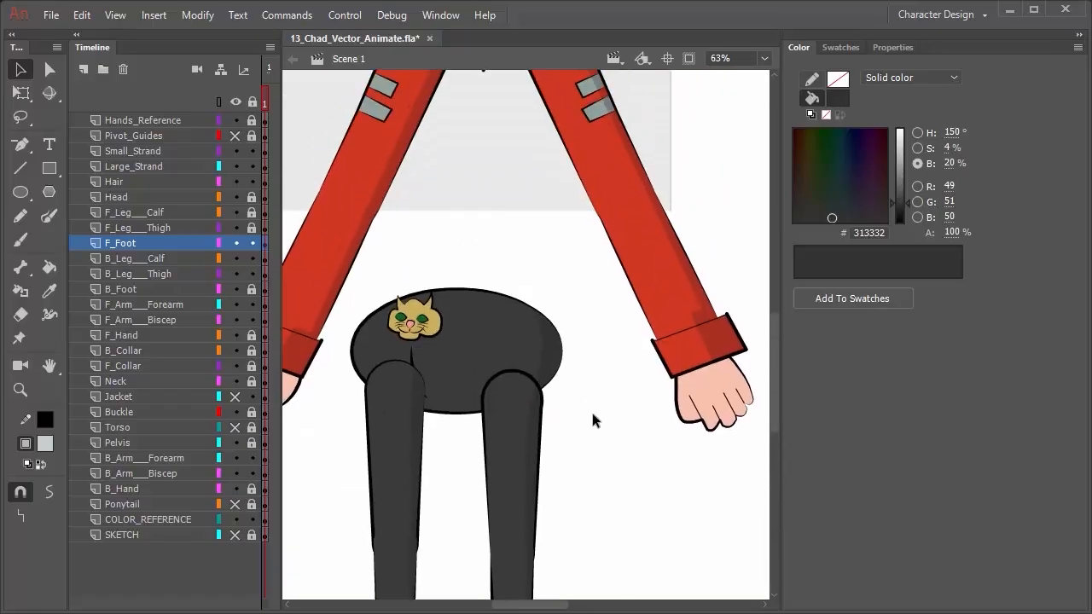
drag(477, 237, 463, 475)
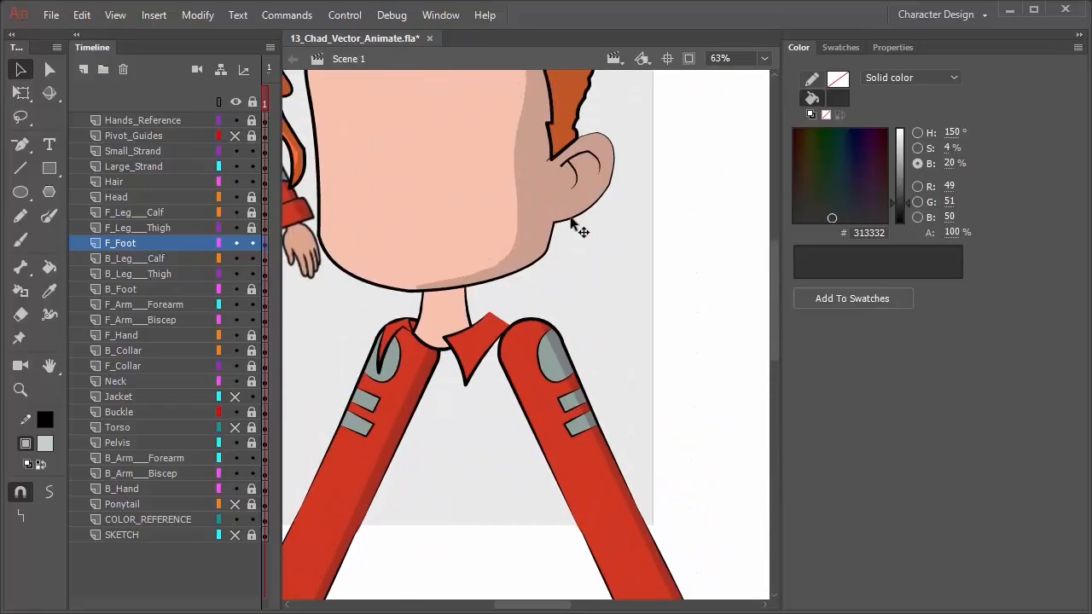
Try to fill the selected ankle strip with the shaded skin tone sampled from the head
key(i)
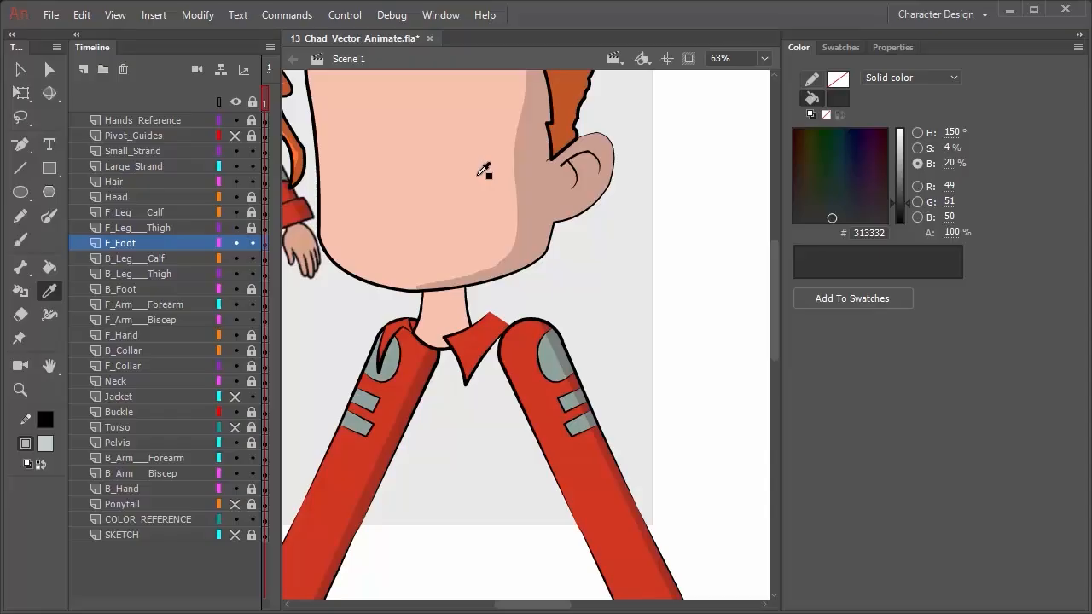
click(544, 187)
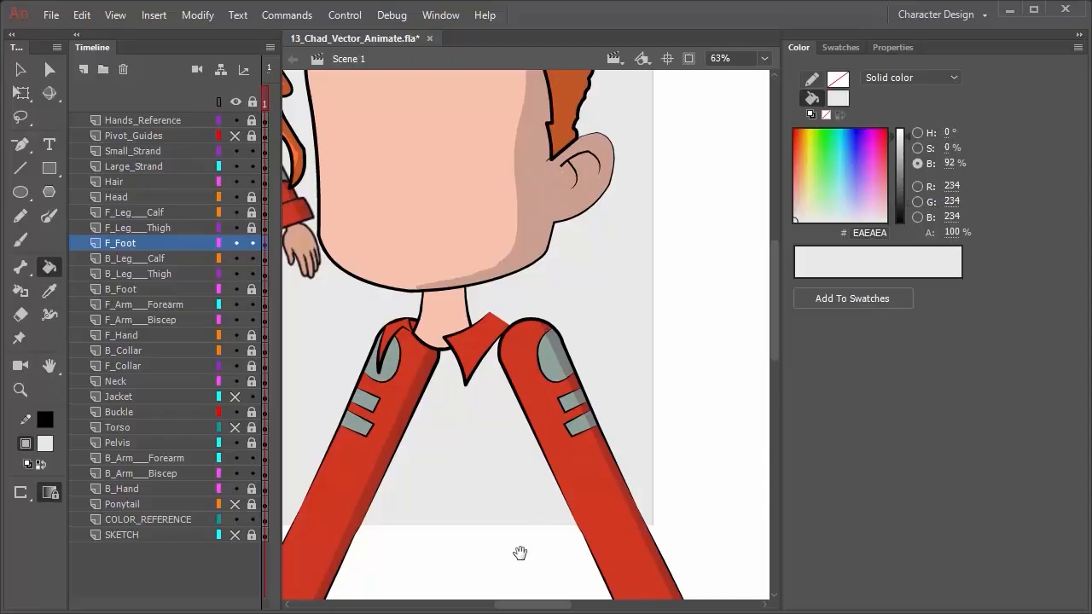
drag(519, 553, 516, 135)
scroll(505, 268, down, 6)
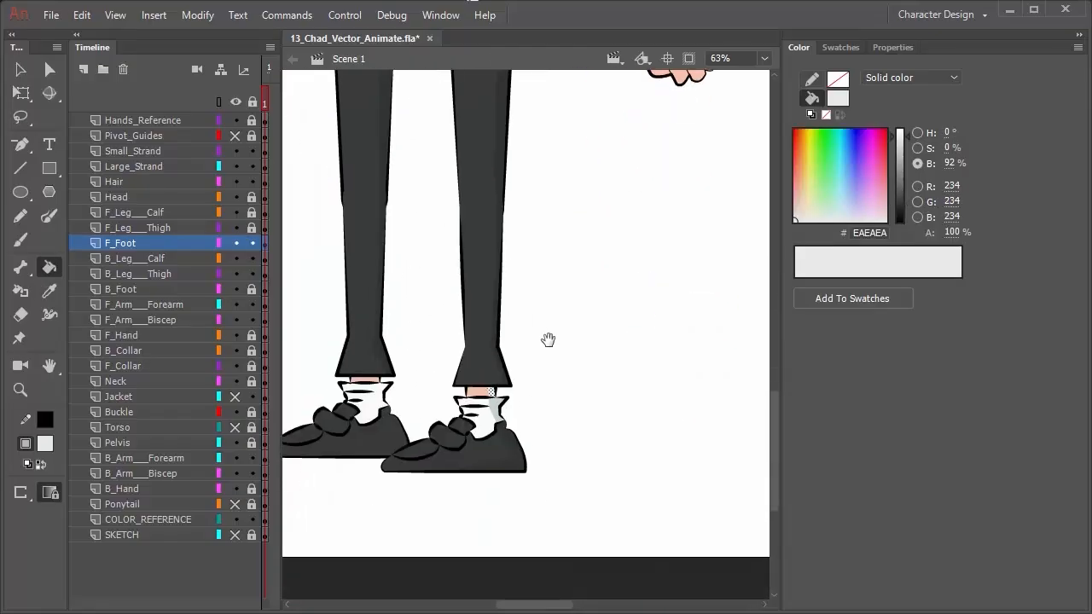
scroll(554, 358, up, 5)
scroll(569, 376, up, 8)
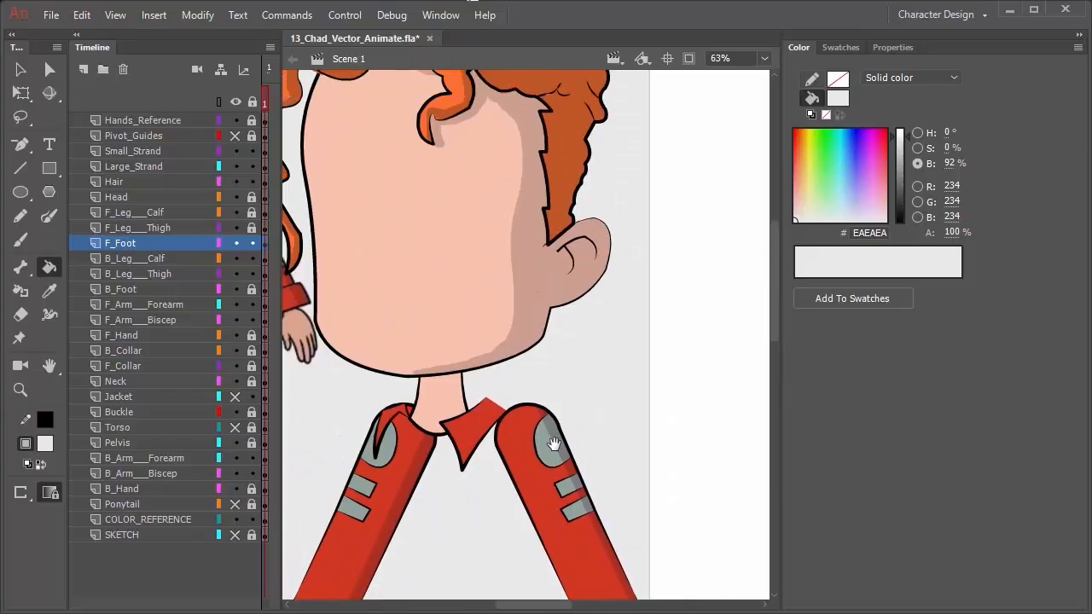
Unlock the Head layer, fill the front ankle strip with the shaded skin tone sampled from the face (CDA08F), and deselect it
ctrl+click(537, 317)
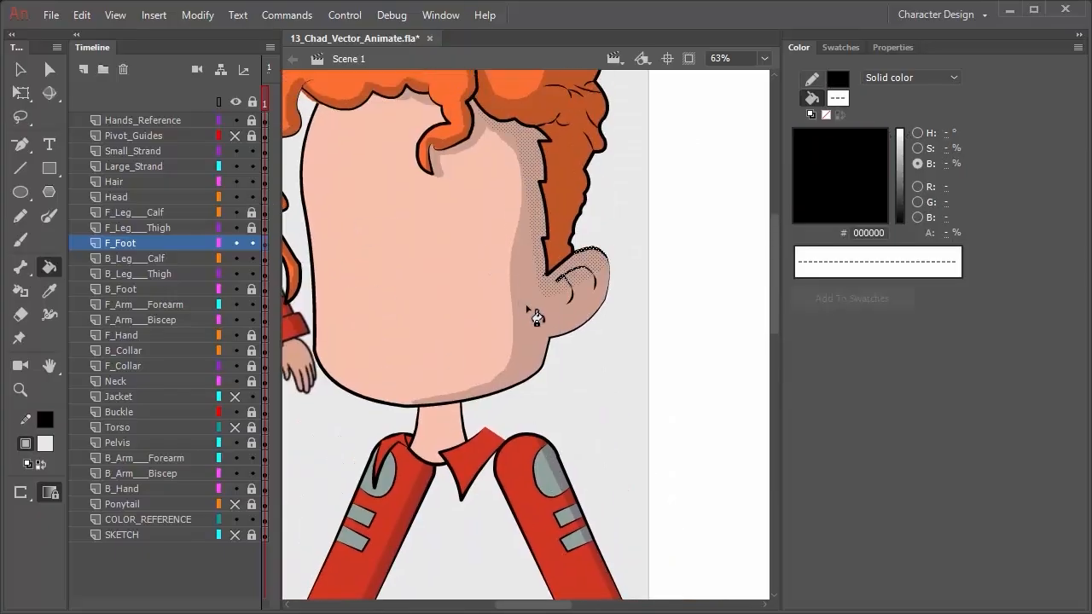
key(i)
click(536, 307)
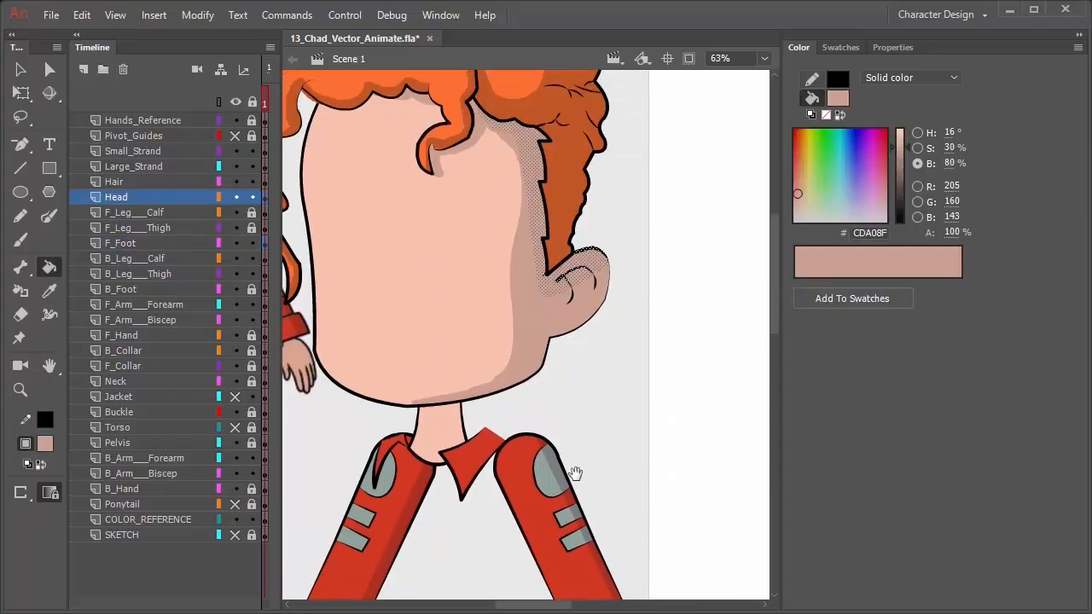
drag(577, 503, 591, 120)
drag(585, 356, 557, 16)
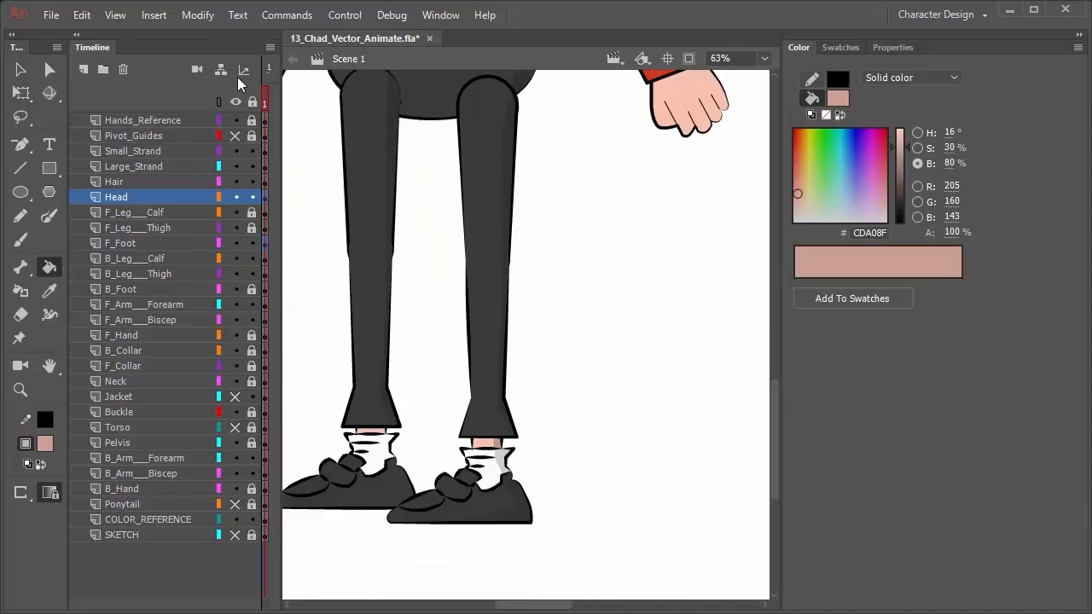
key(v)
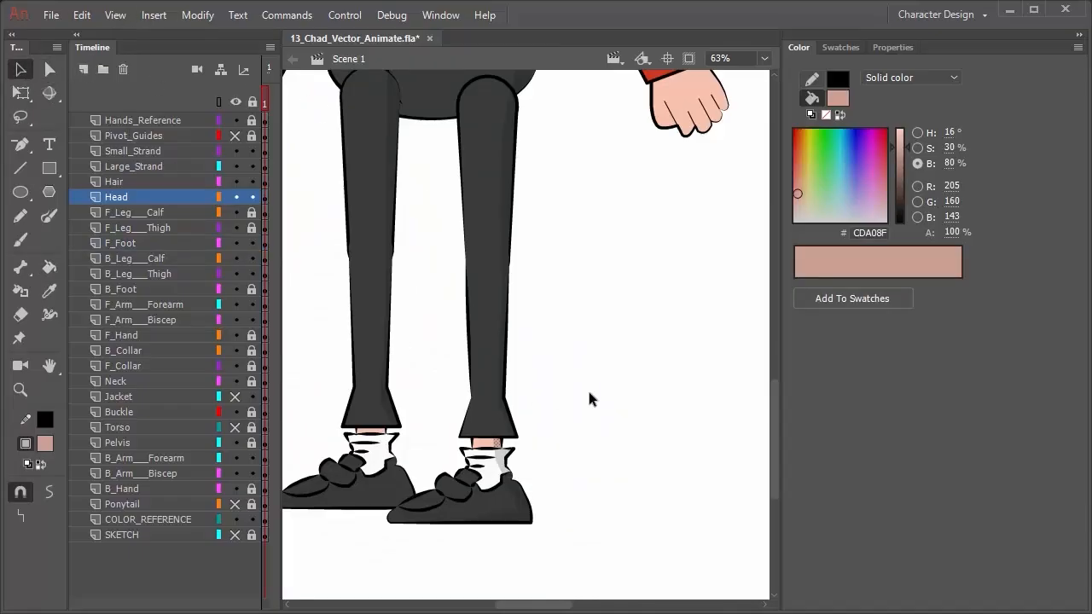
drag(609, 383, 701, 297)
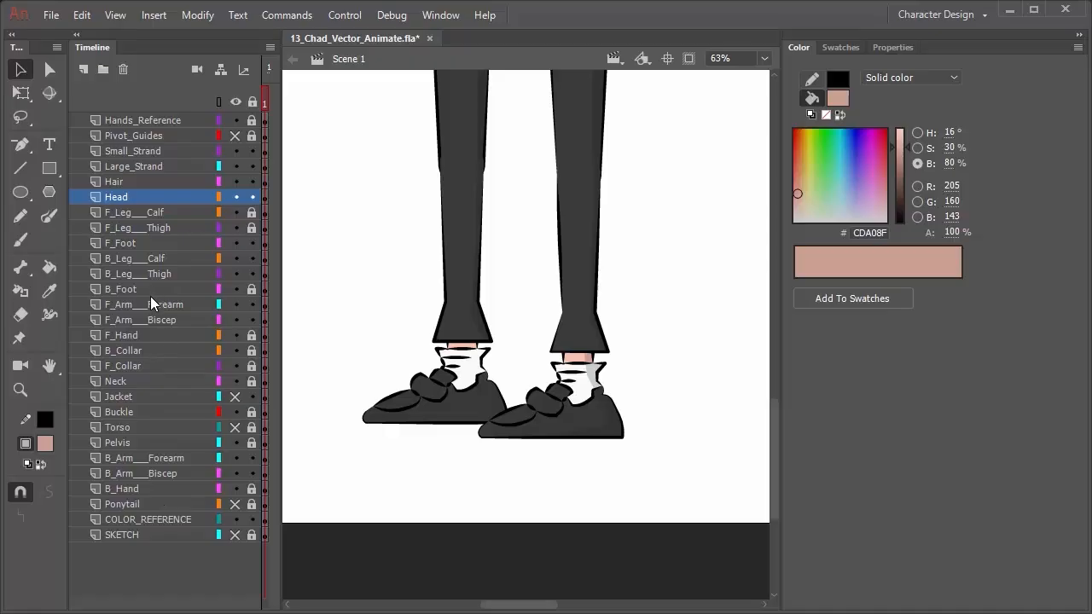
Unlock B_Foot, lasso the heel-side strip of the back ankle, sock and shoe, and lock F_Foot to exclude it
click(182, 290)
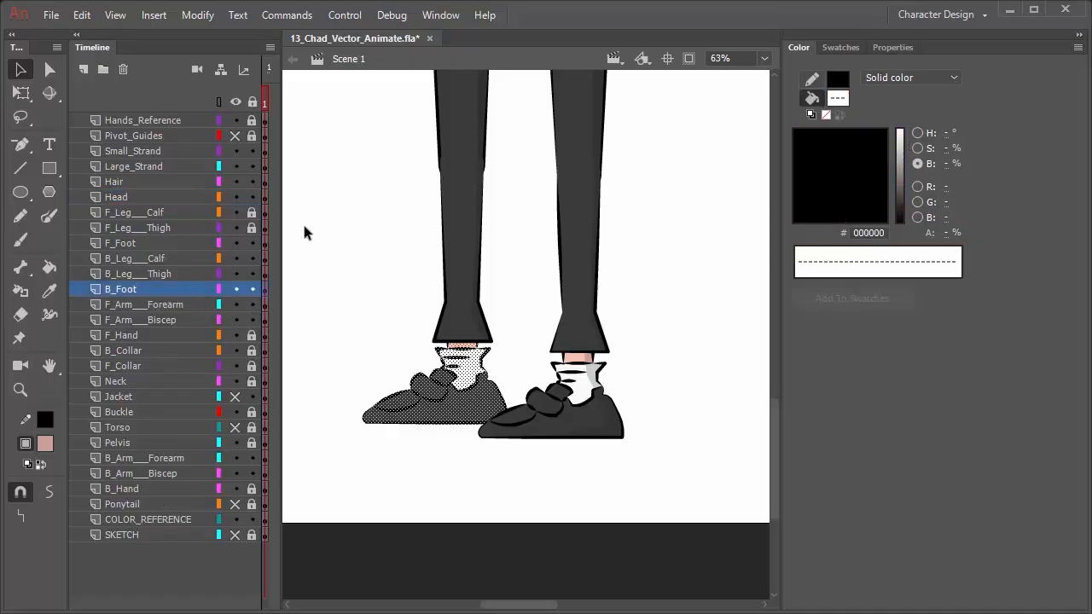
click(20, 116)
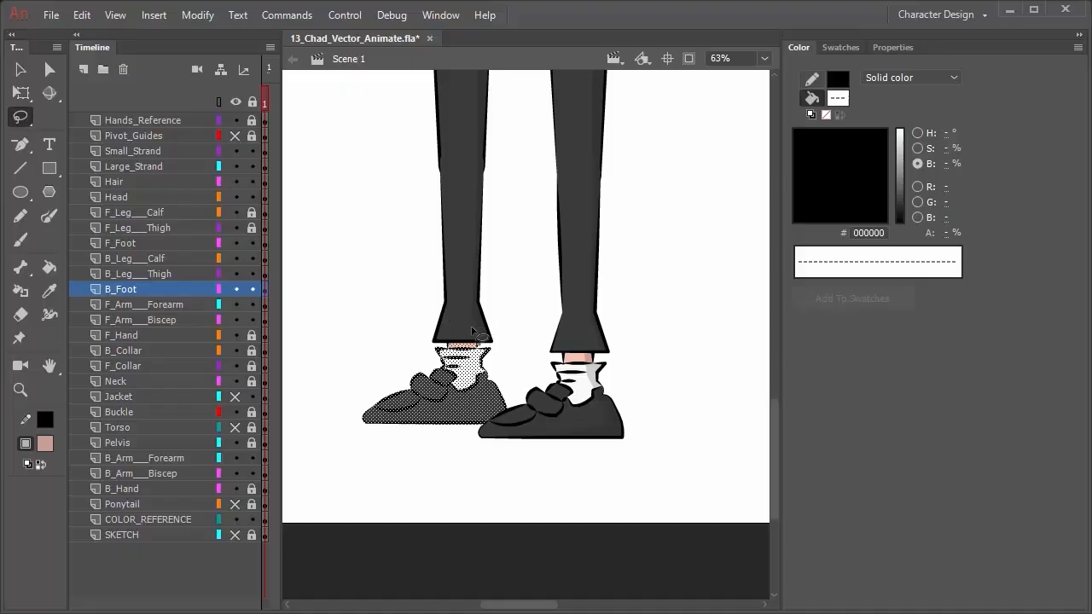
mouse_move(471, 329)
mouse_down()
mouse_move(489, 406)
mouse_move(481, 417)
mouse_move(422, 426)
mouse_move(396, 446)
mouse_move(479, 458)
mouse_move(554, 430)
mouse_move(529, 337)
mouse_move(477, 312)
mouse_move(488, 344)
mouse_up()
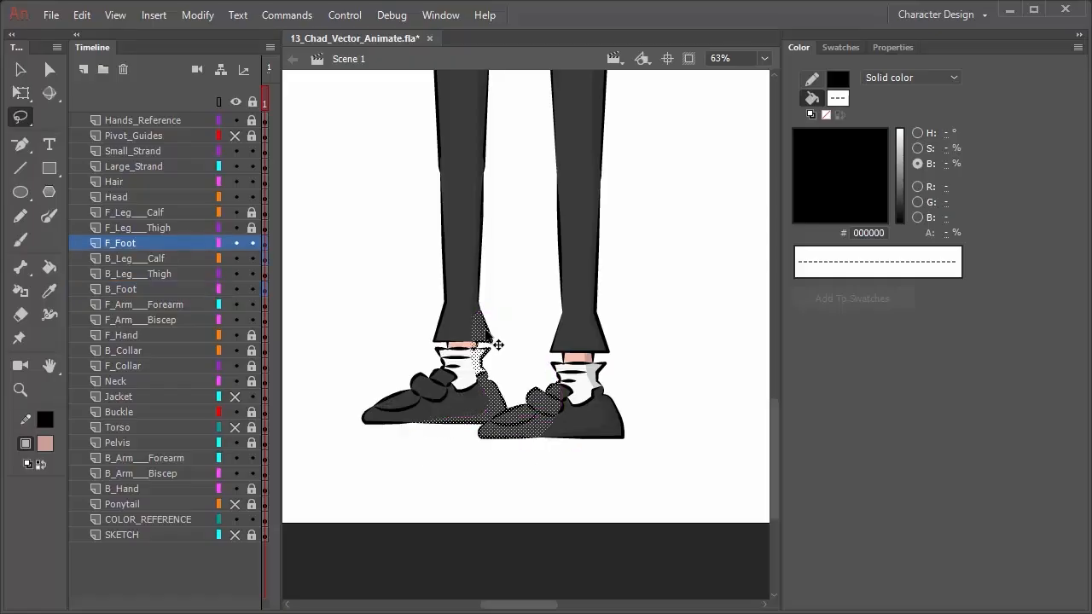
click(251, 244)
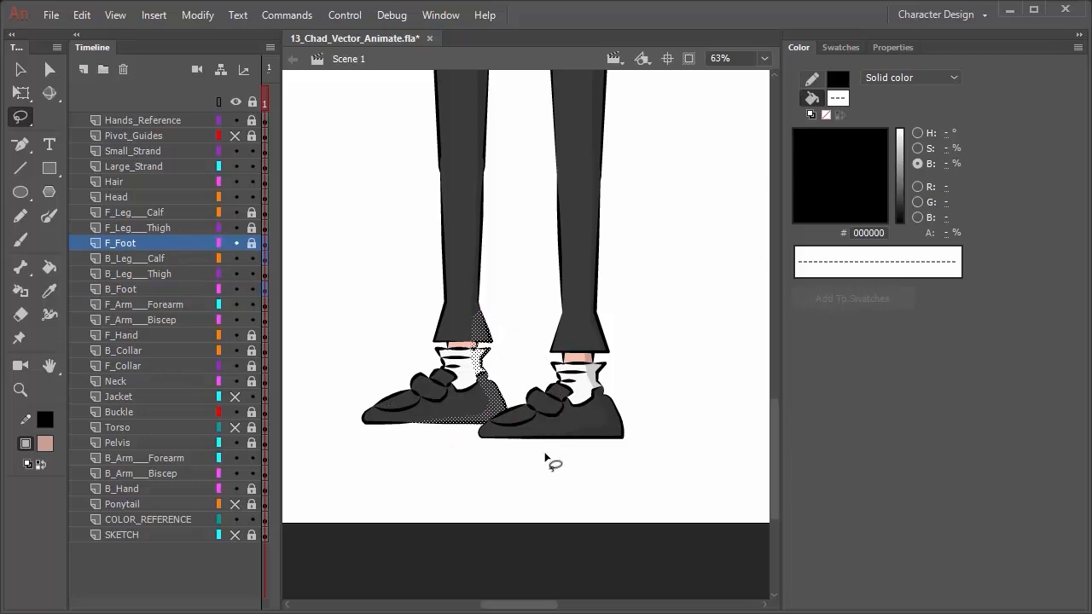
Fill the back foot's selected strip with the dark grey sampled from the front leg's shading (313332) and deselect it
key(i)
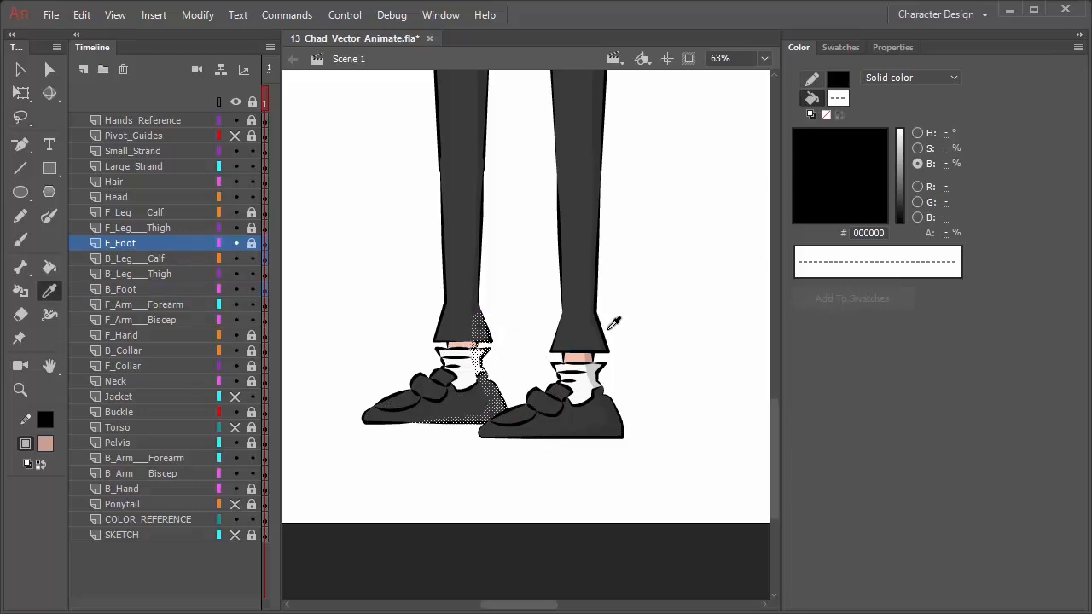
click(597, 263)
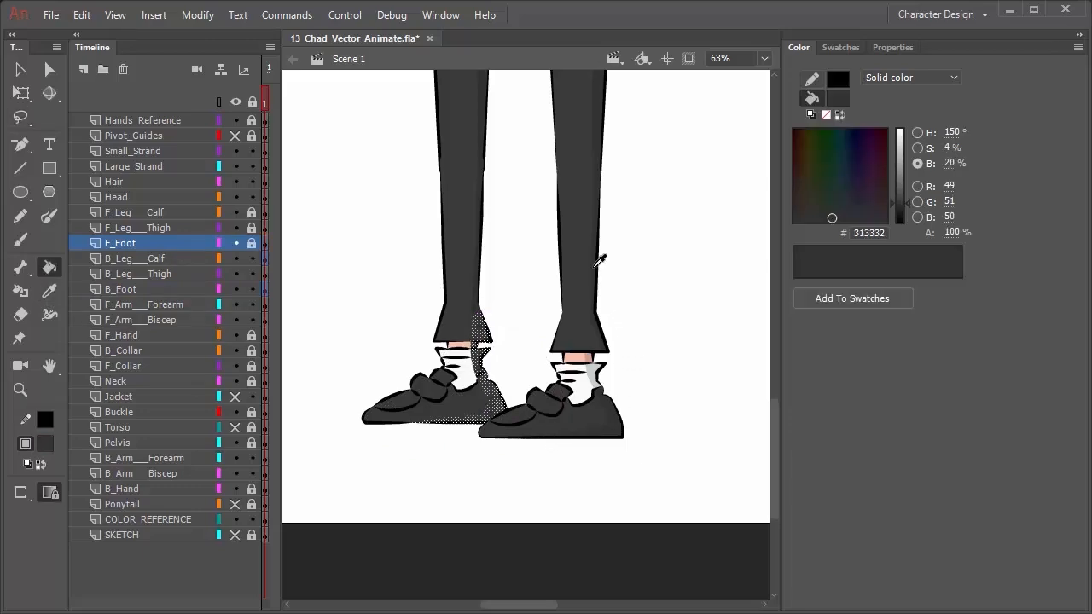
click(20, 69)
click(363, 238)
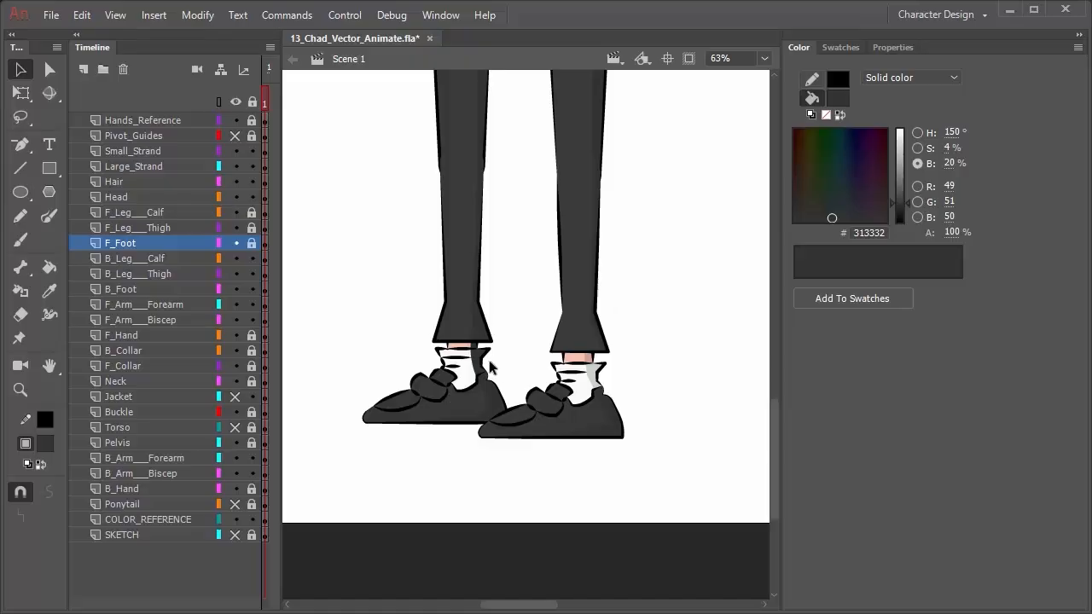
Recolour the back sock's shaded strip with the light grey sampled from the front sock's shading (C8D0CC)
click(482, 367)
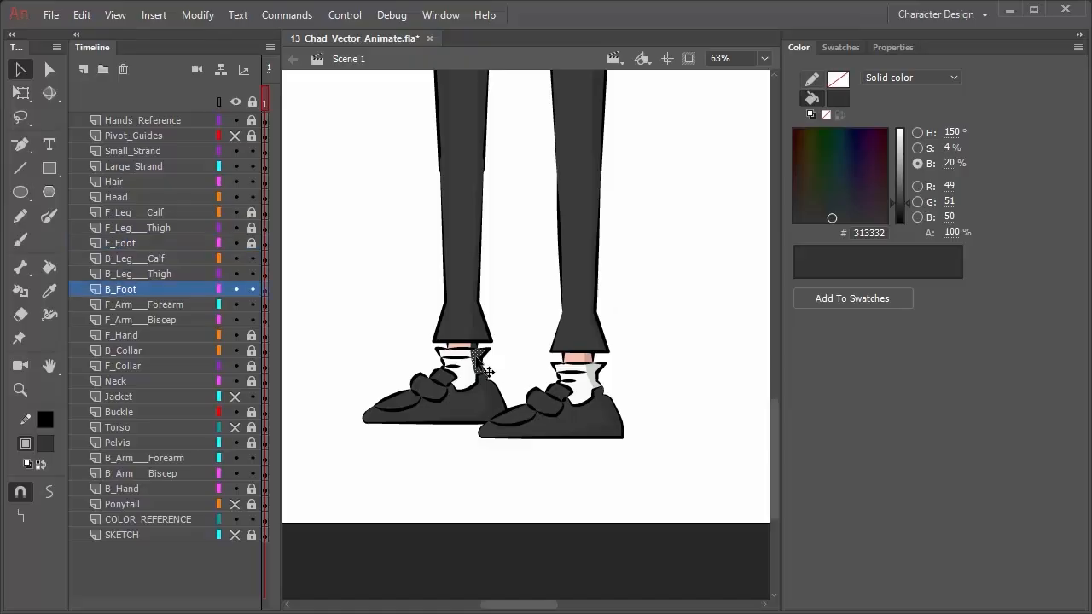
key(i)
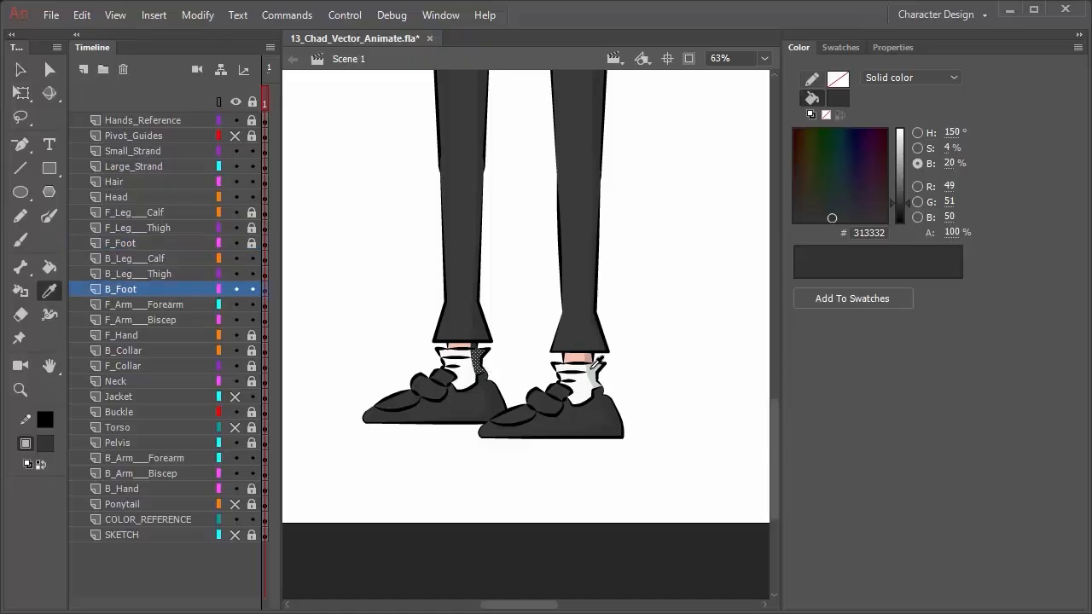
click(593, 365)
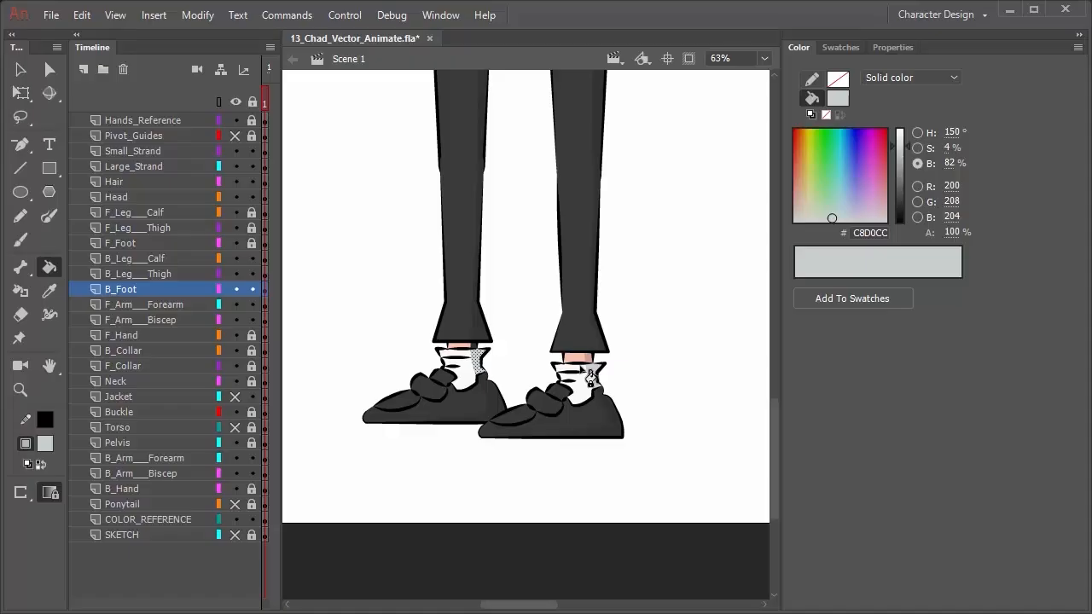
key(v)
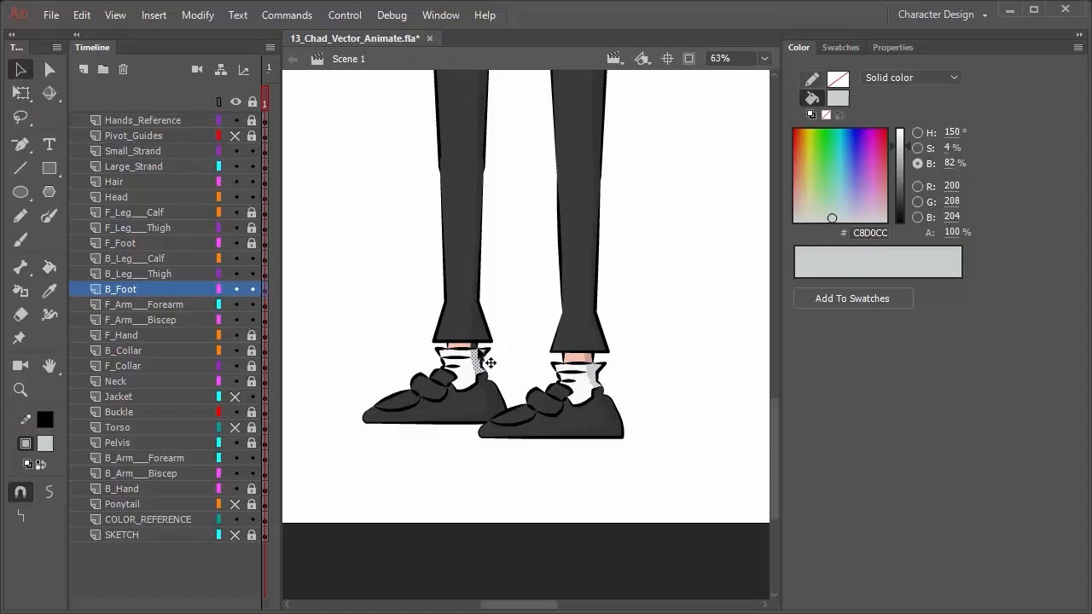
Fill the back ankle's shaded strip with the darker skin tone sampled from the front ankle (CDA08F) and deselect it
scroll(478, 351, down, 1)
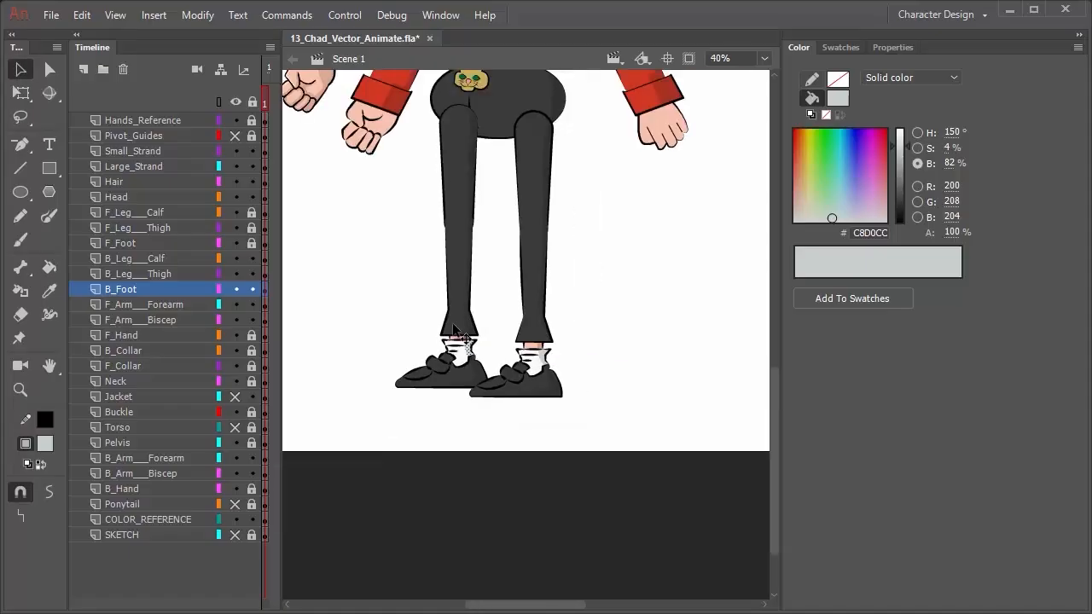
scroll(478, 352, up, 4)
click(522, 394)
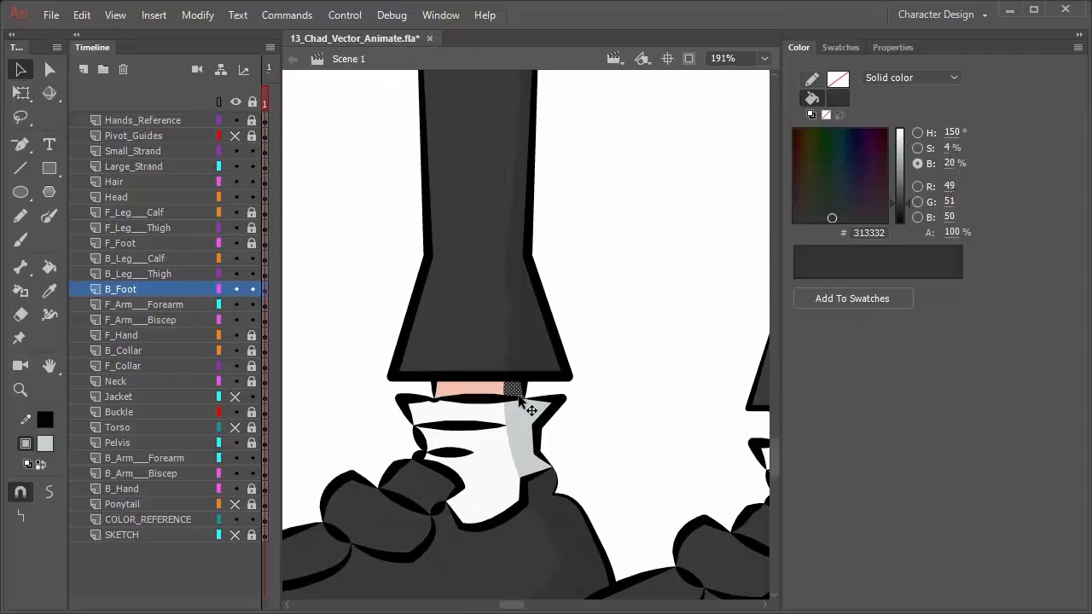
scroll(623, 426, down, 2)
scroll(621, 428, down, 2)
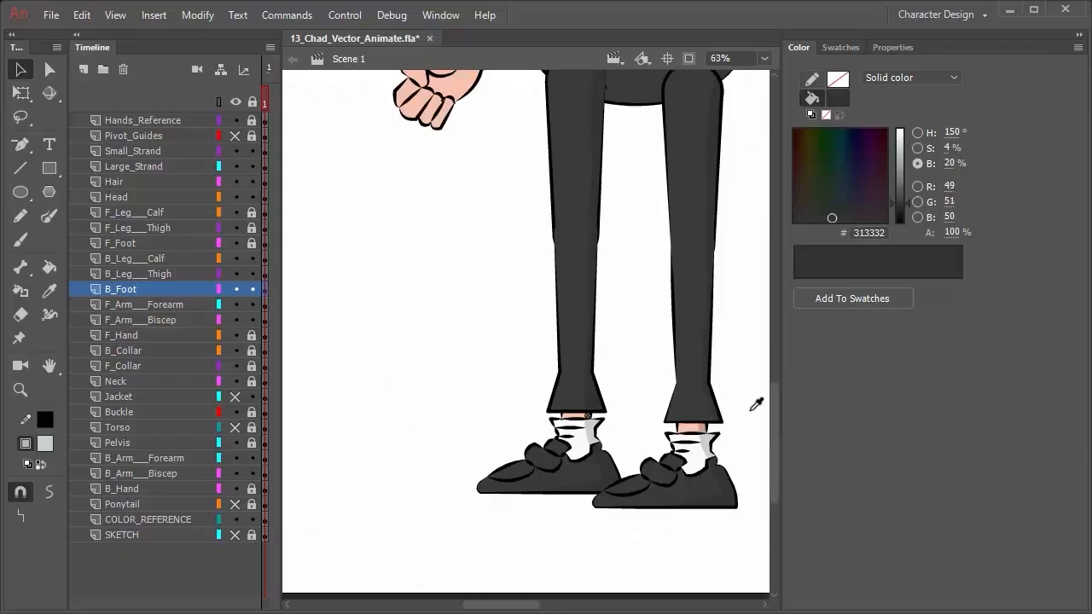
key(i)
click(706, 426)
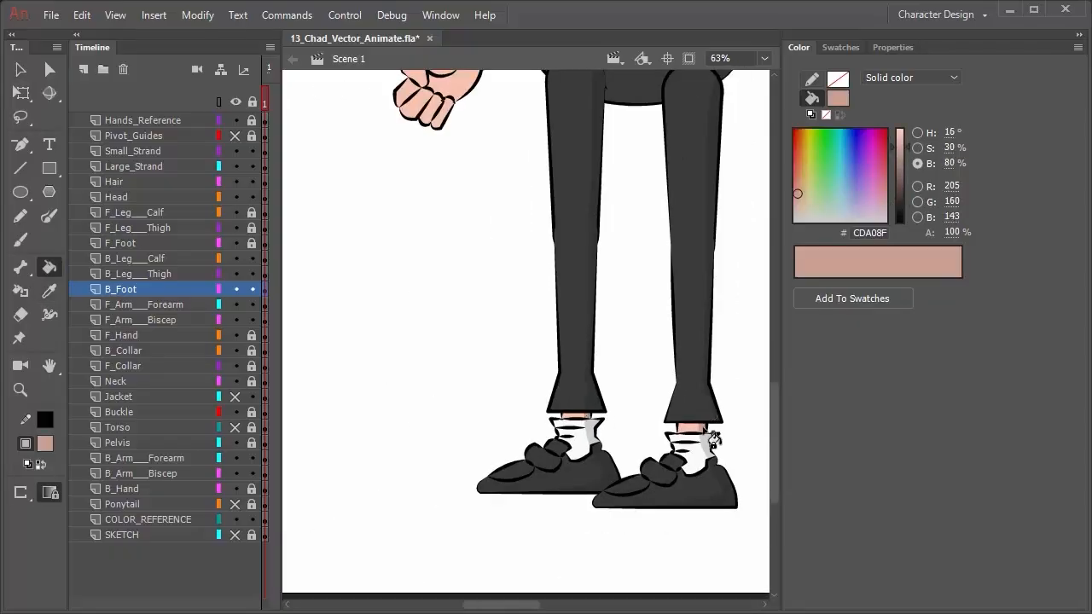
click(21, 69)
click(482, 343)
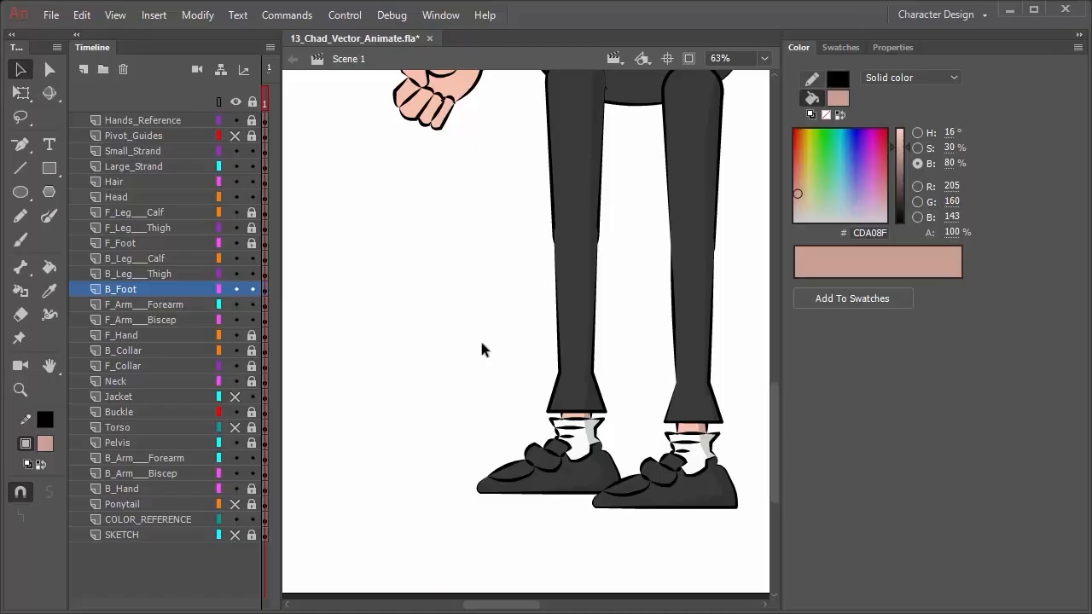
scroll(463, 363, down, 1)
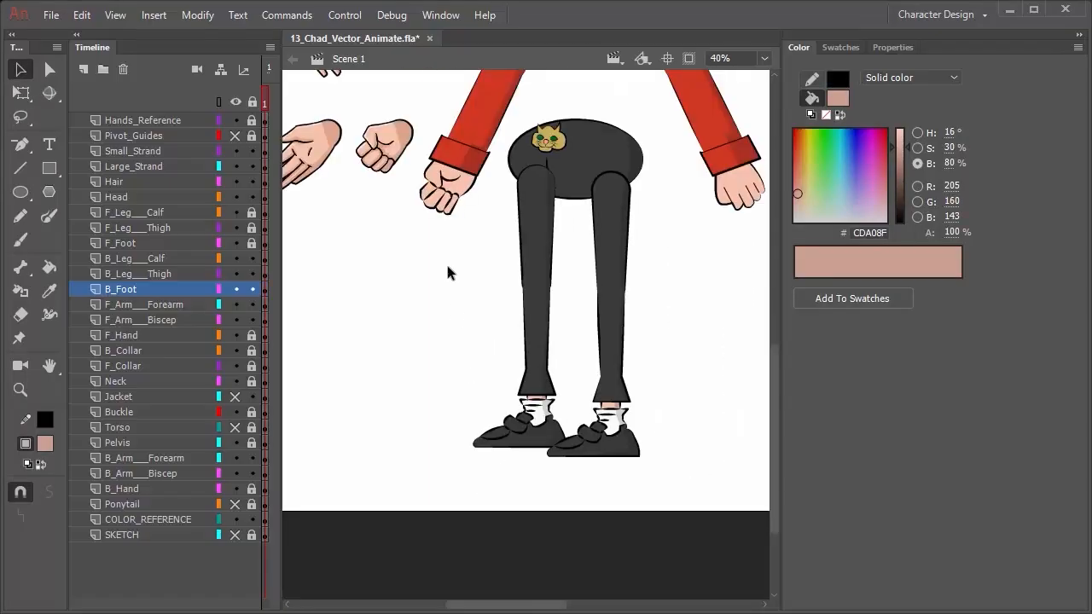
scroll(448, 272, down, 1)
drag(498, 194, 468, 425)
scroll(464, 416, down, 1)
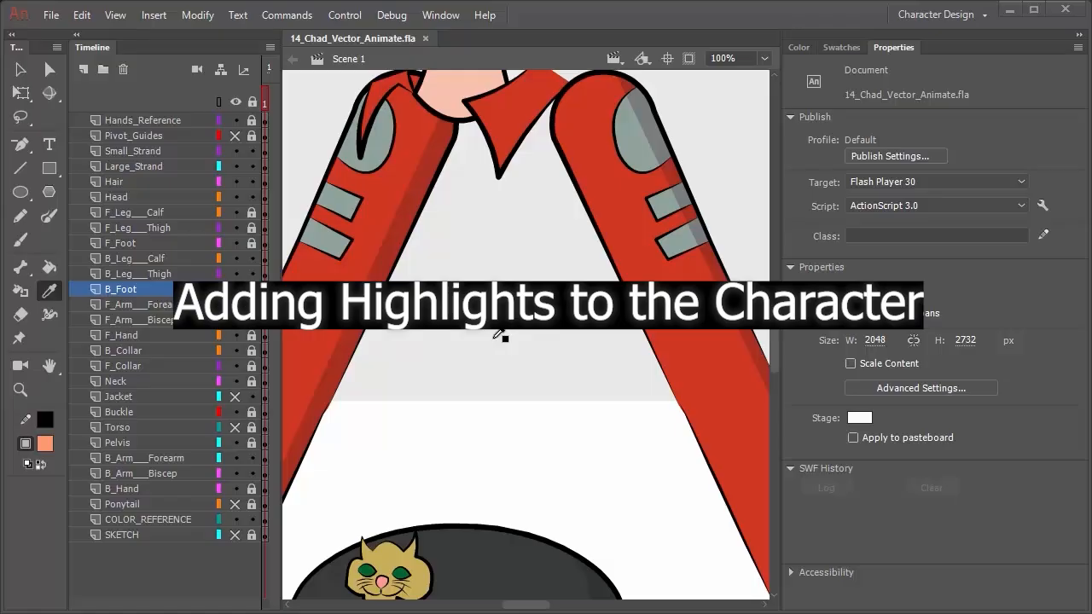
In 14_Chad_Vector_Animate.fla, lock every layer except Hair and leave the hair artwork deselected
scroll(499, 325, up, 10)
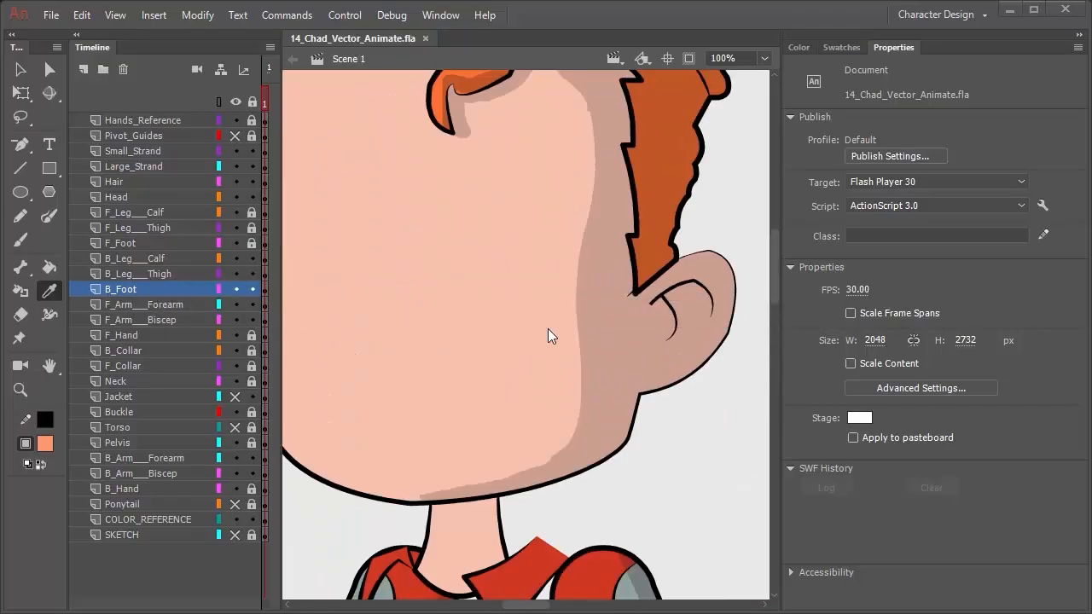
scroll(536, 316, down, 5)
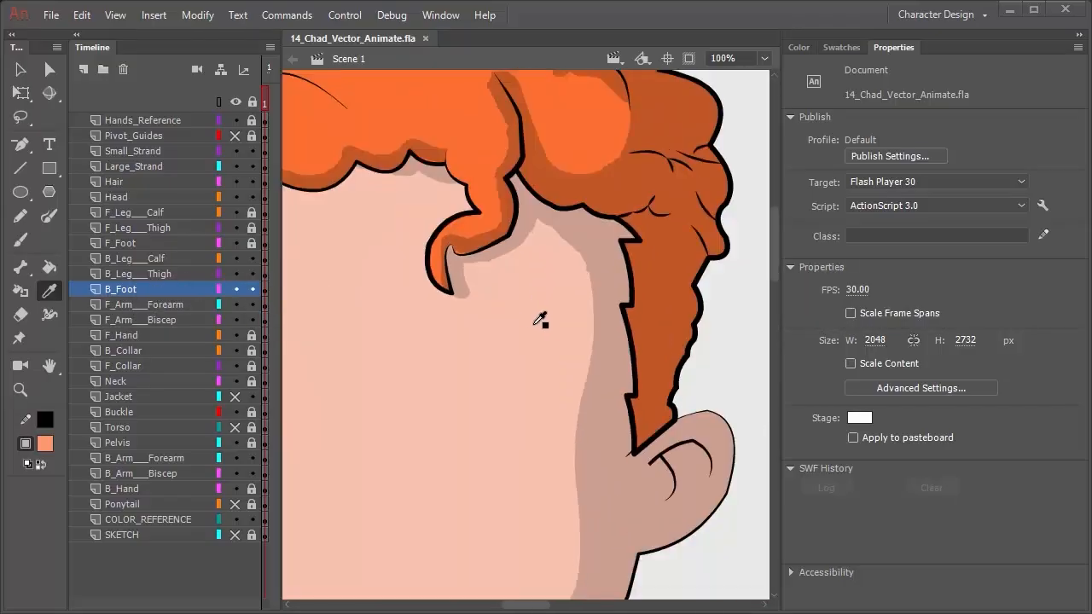
scroll(536, 316, up, 3)
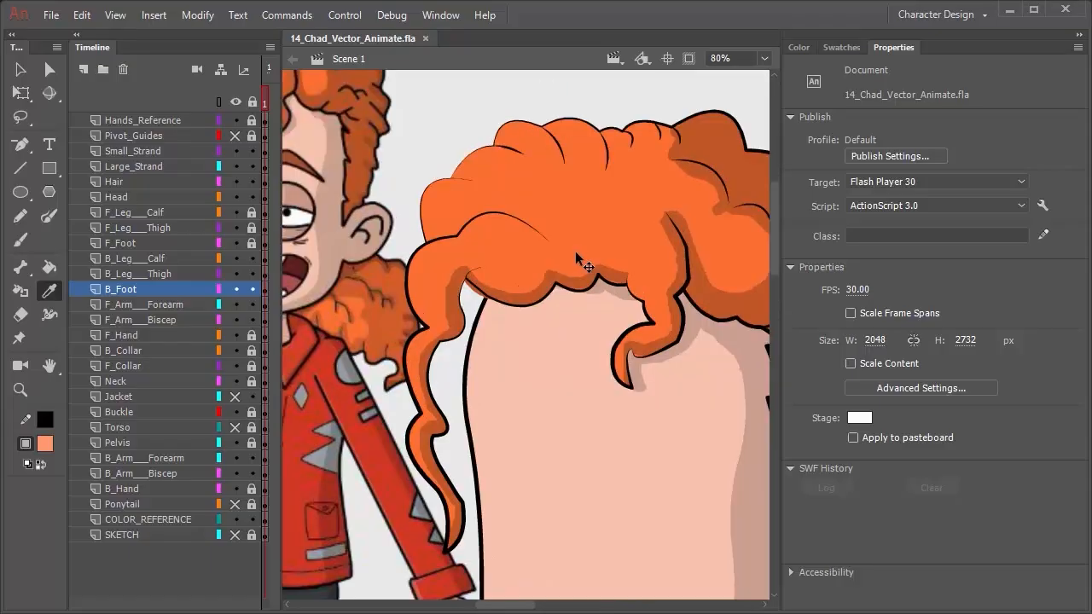
scroll(580, 260, down, 1)
scroll(576, 253, down, 1)
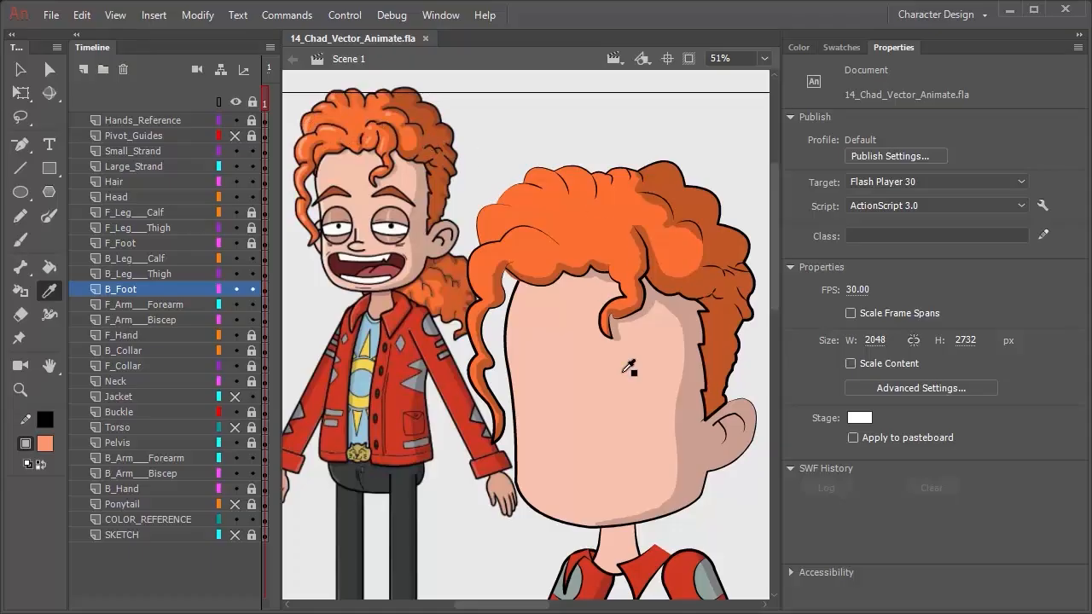
click(122, 181)
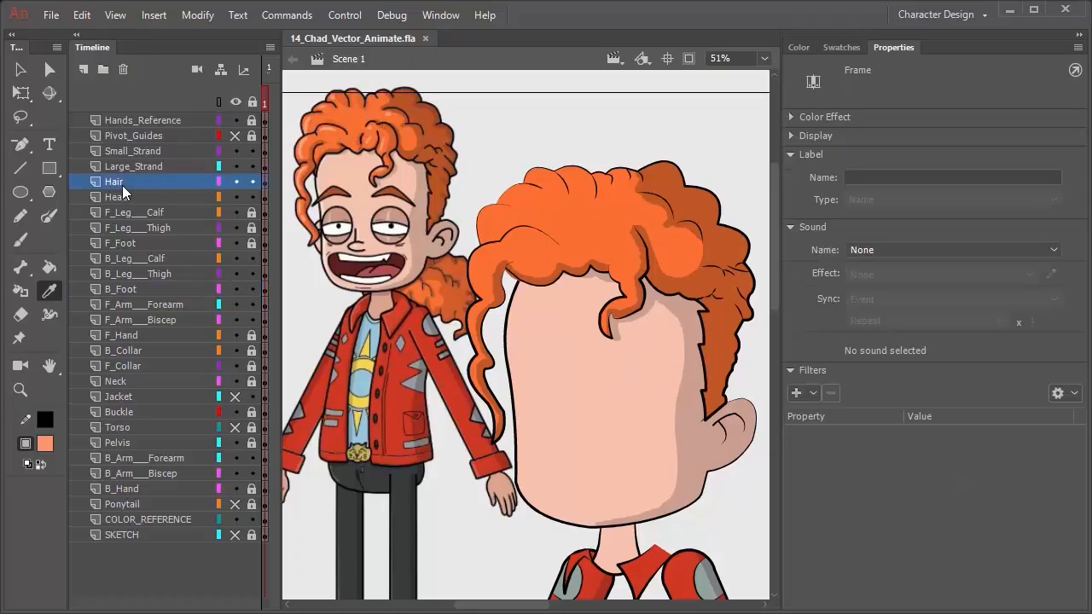
click(252, 102)
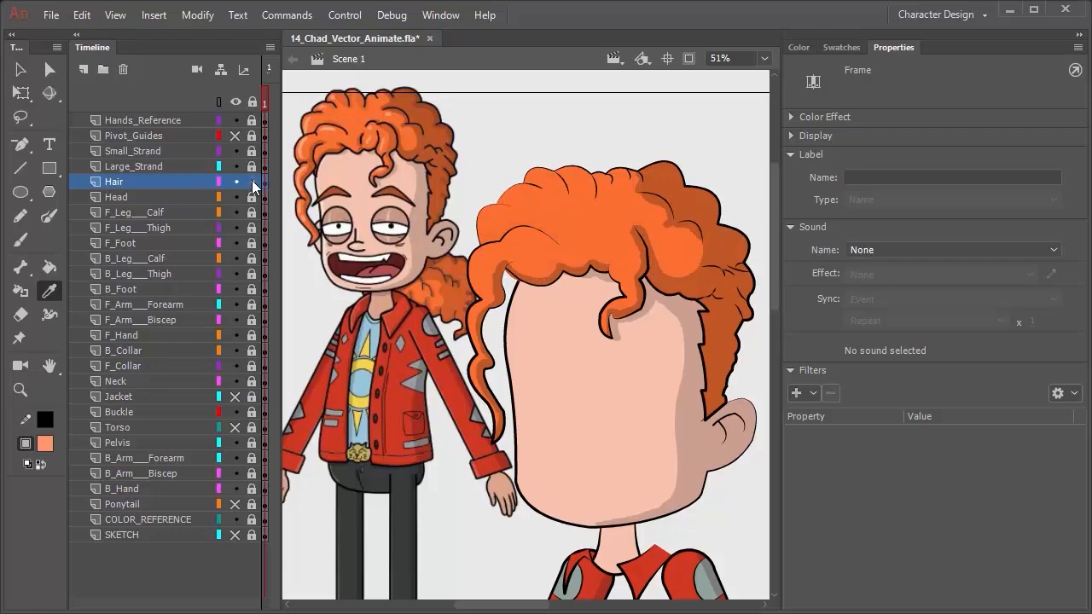
click(252, 182)
click(20, 69)
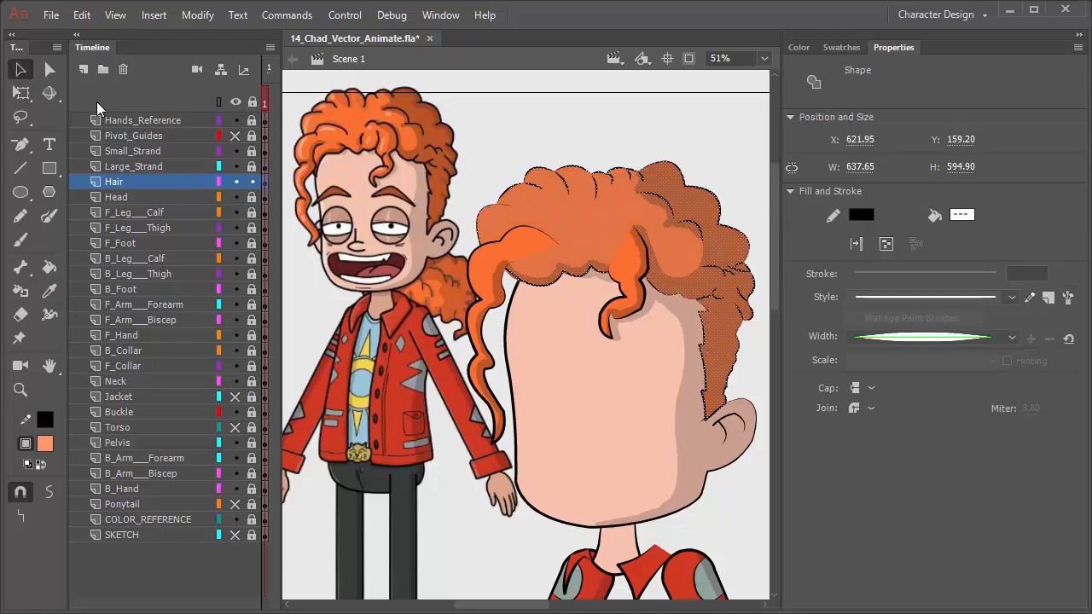
click(568, 133)
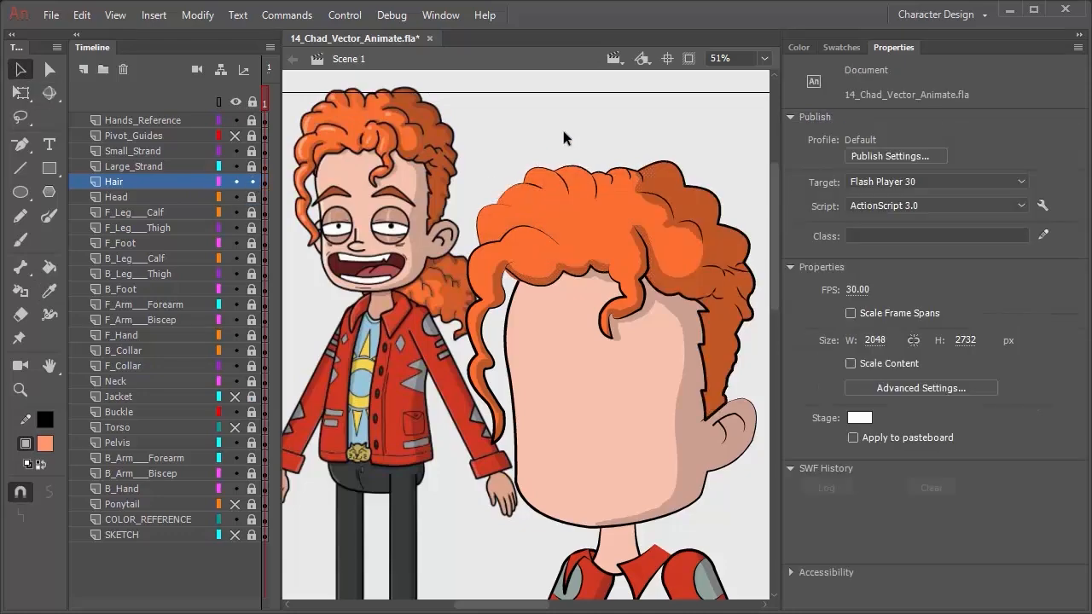
Try sampling a highlight orange from the curls of the coloured reference character's hair
key(k)
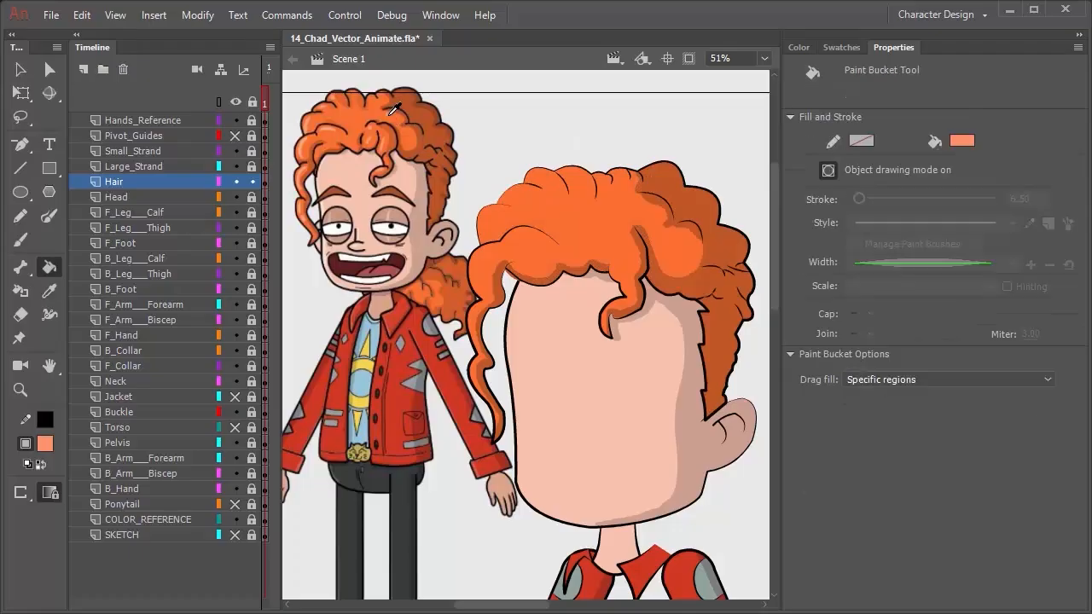
key(i)
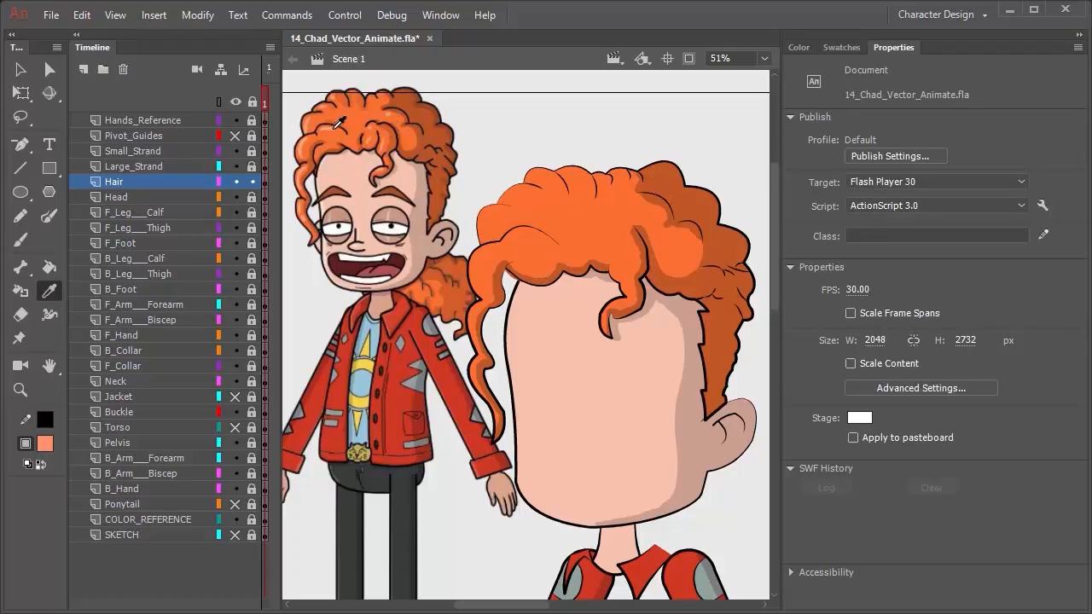
click(333, 128)
key(i)
click(306, 145)
Sample the vector hair's base orange and lower its saturation to 55% for a light highlight fill (FC9B71)
key(i)
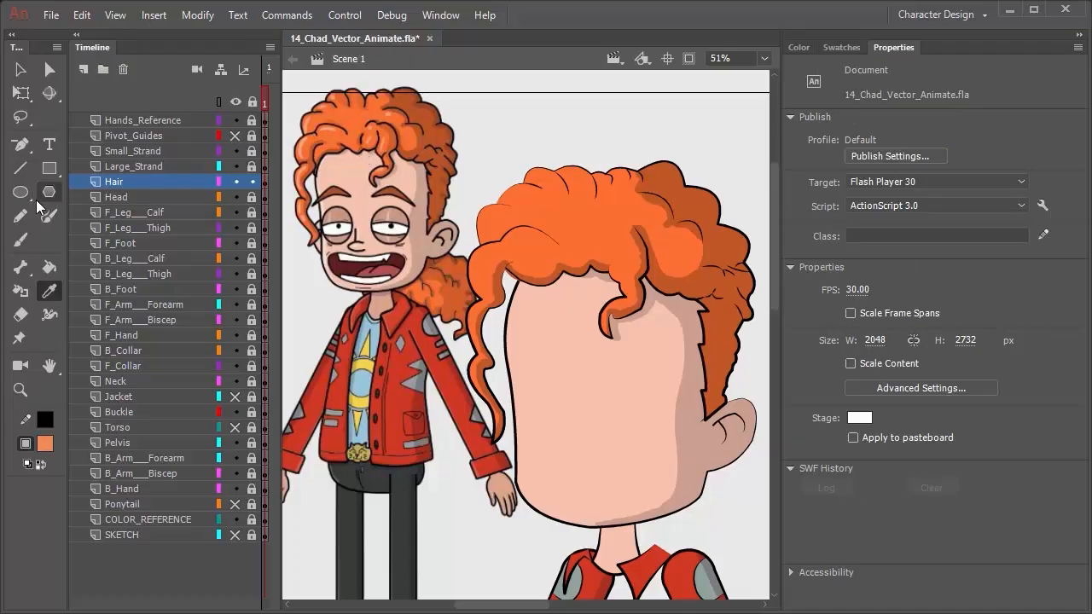
click(586, 210)
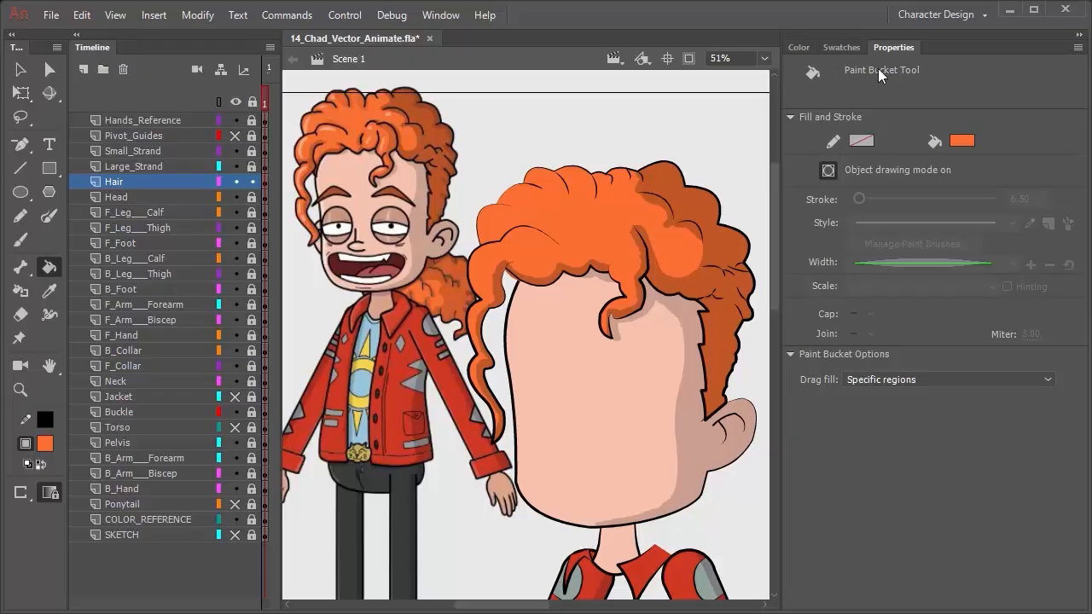
click(841, 47)
click(798, 48)
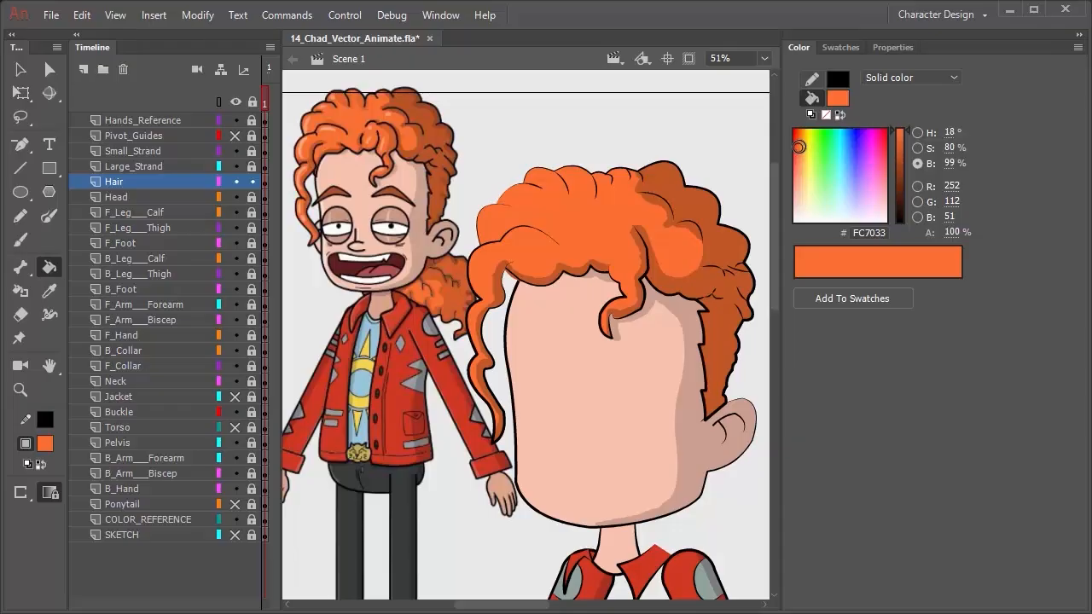
click(906, 77)
click(971, 109)
click(917, 147)
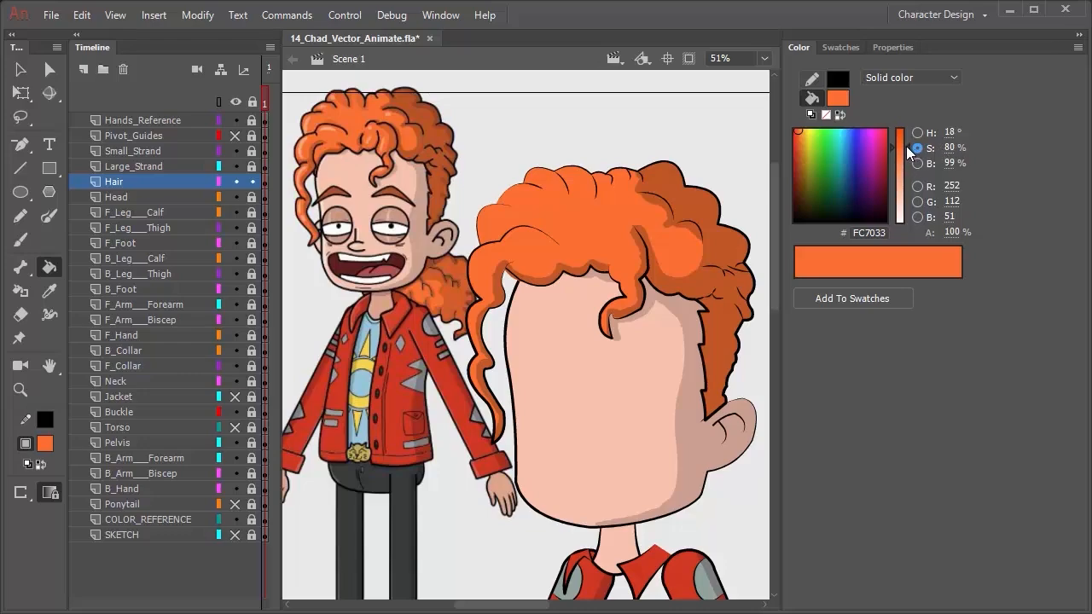
drag(906, 146, 907, 170)
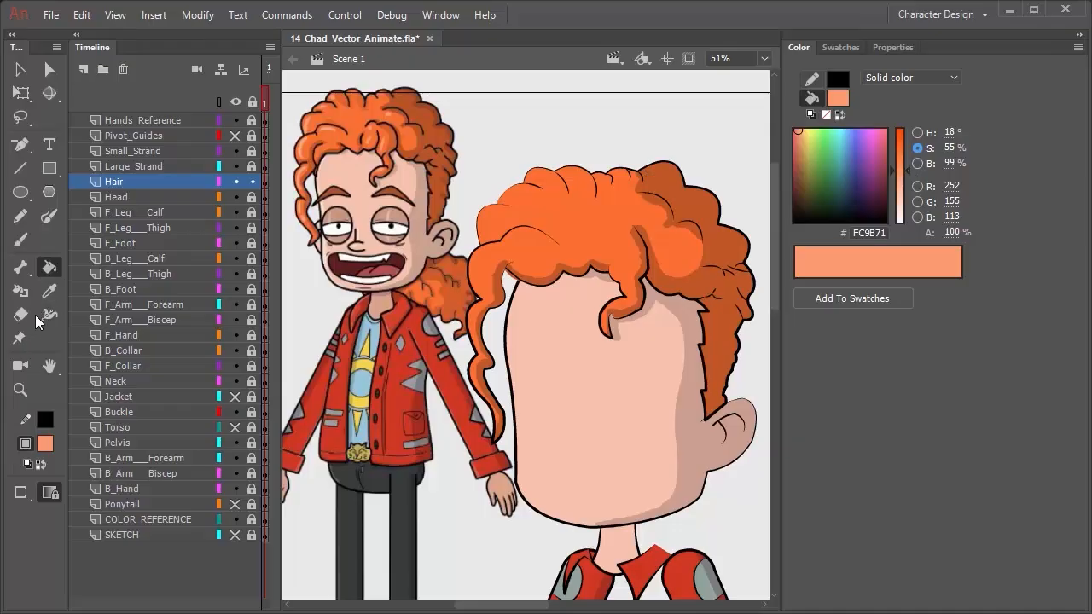
Set the Brush to Paint Inside at size 12 with object drawing off, and paint light highlights on the hair's front curls
click(29, 233)
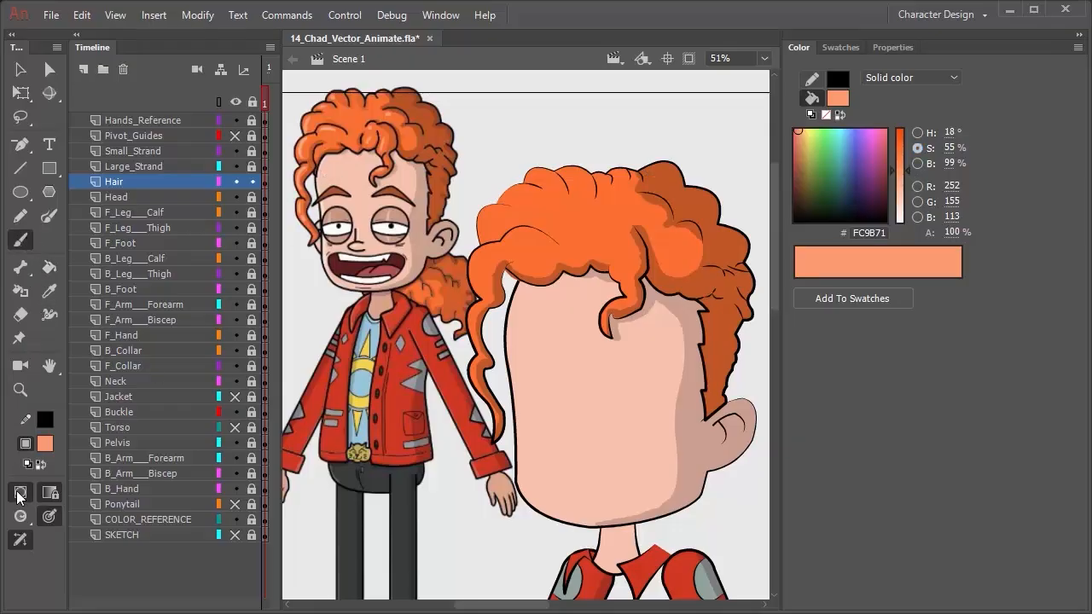
click(22, 538)
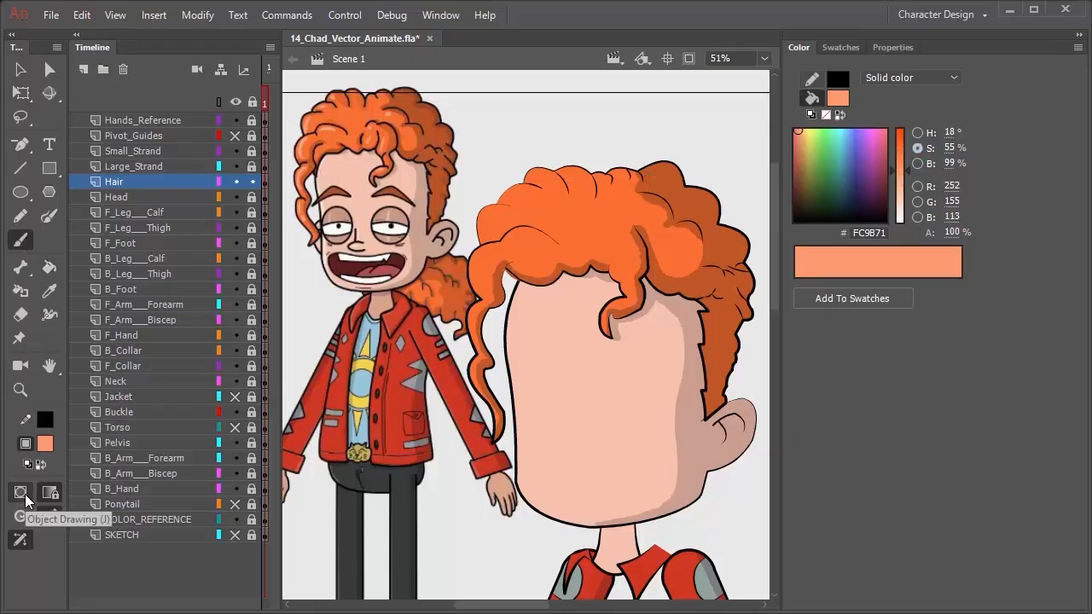
click(21, 516)
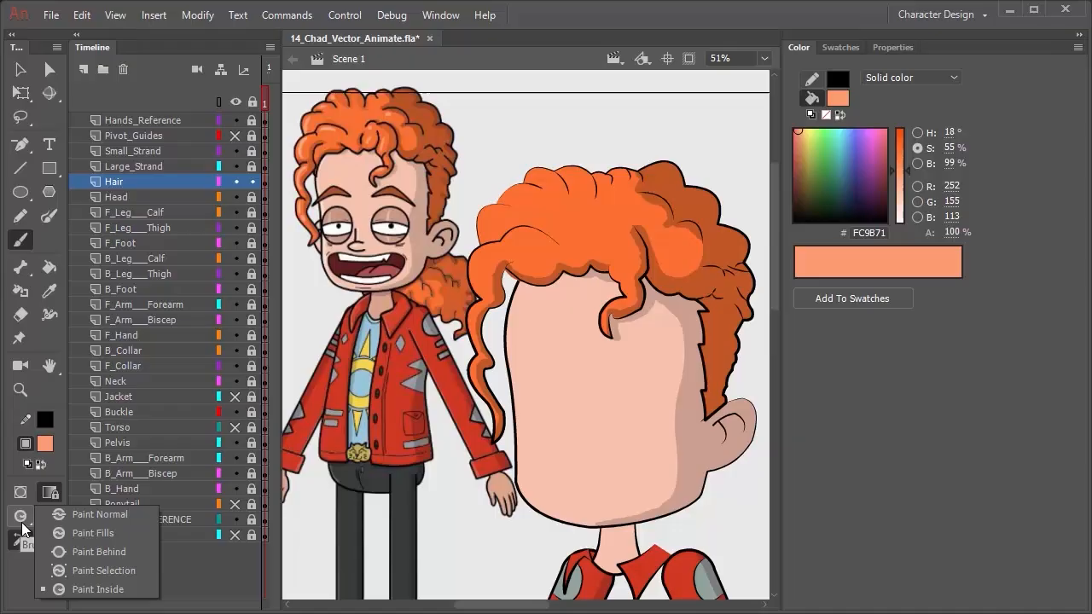
click(53, 588)
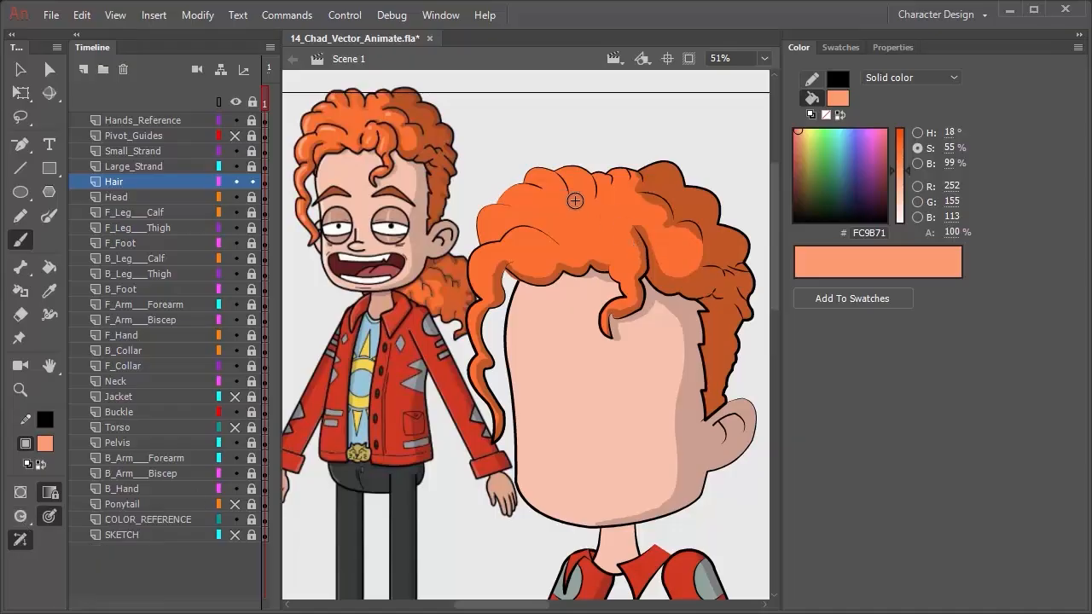
click(883, 48)
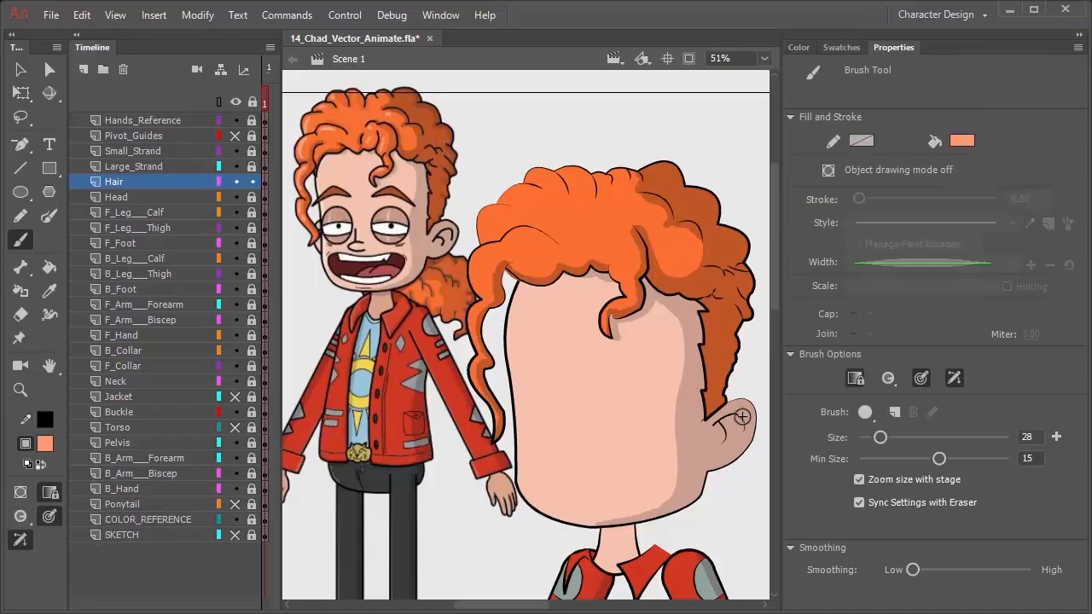
drag(886, 437, 865, 445)
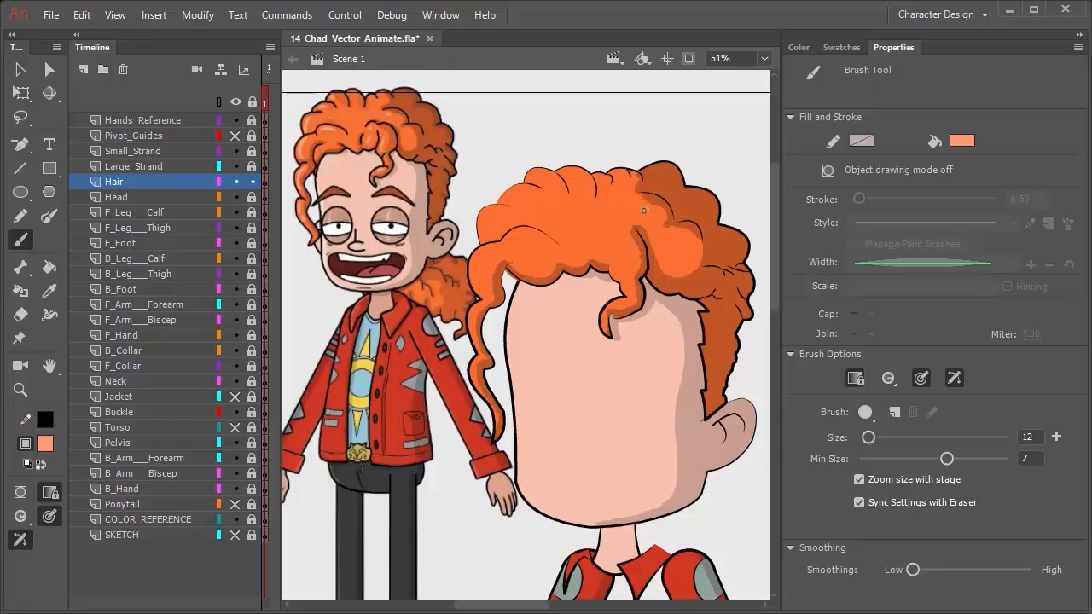
click(644, 210)
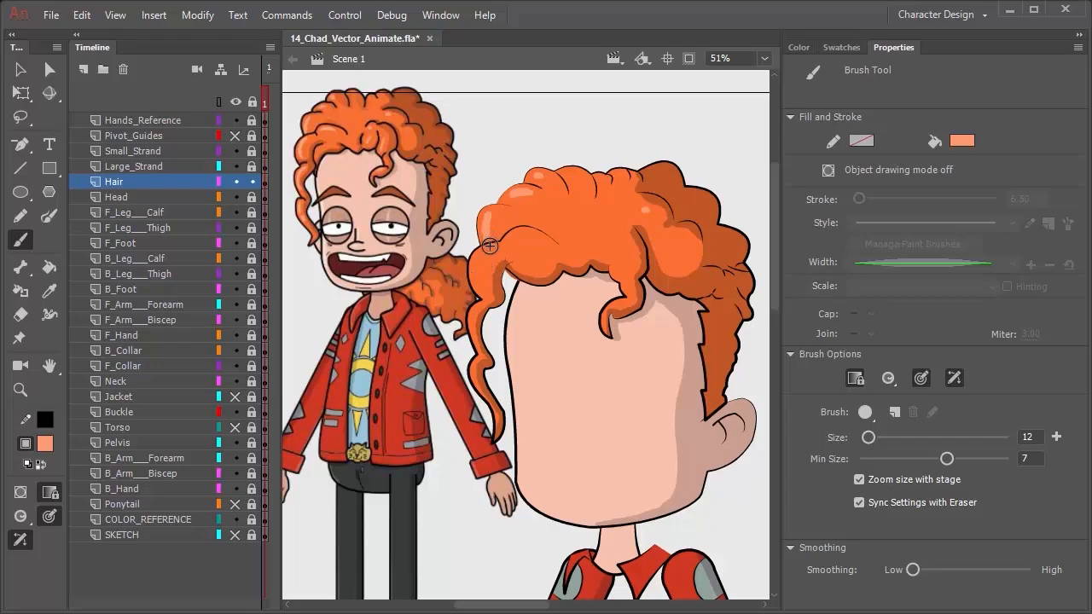
Lock the Hair layer, unlock Large_Strand, and paint a highlight along the large strand's upper curl
click(252, 181)
click(179, 166)
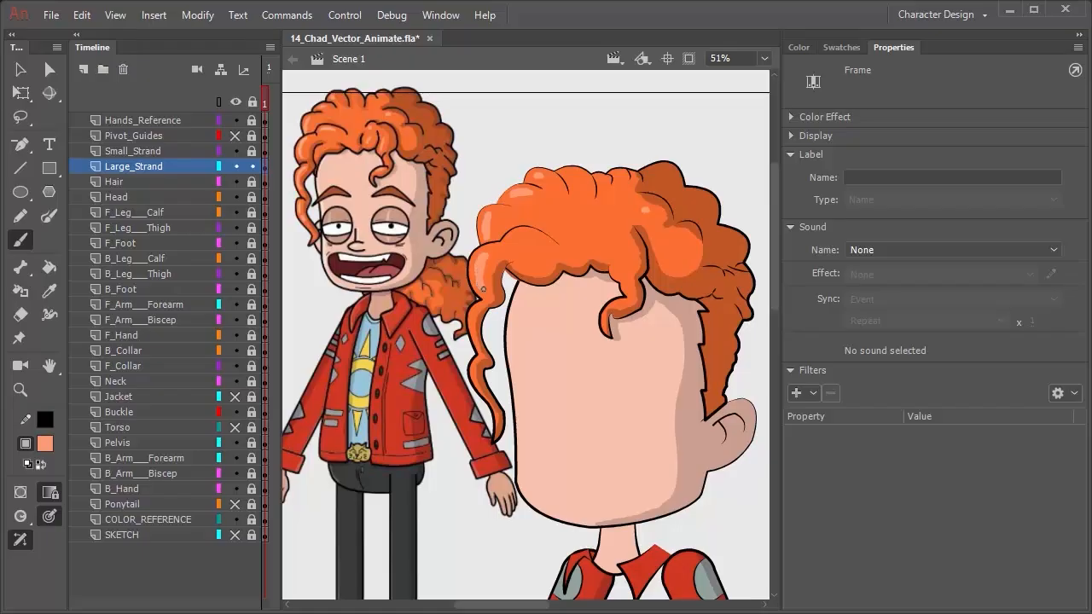
drag(477, 272, 478, 282)
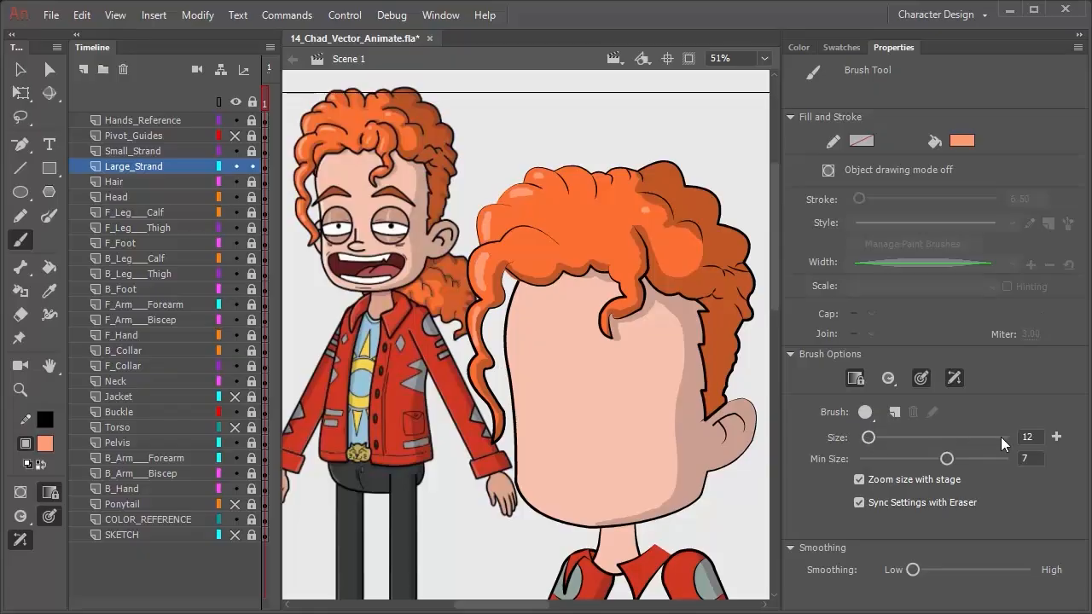
Set the brush size to 6, switch its mode to Paint Fills, and paint narrow highlights down the large strand's middle curls
key(BackSpace)
text(6)
key(Return)
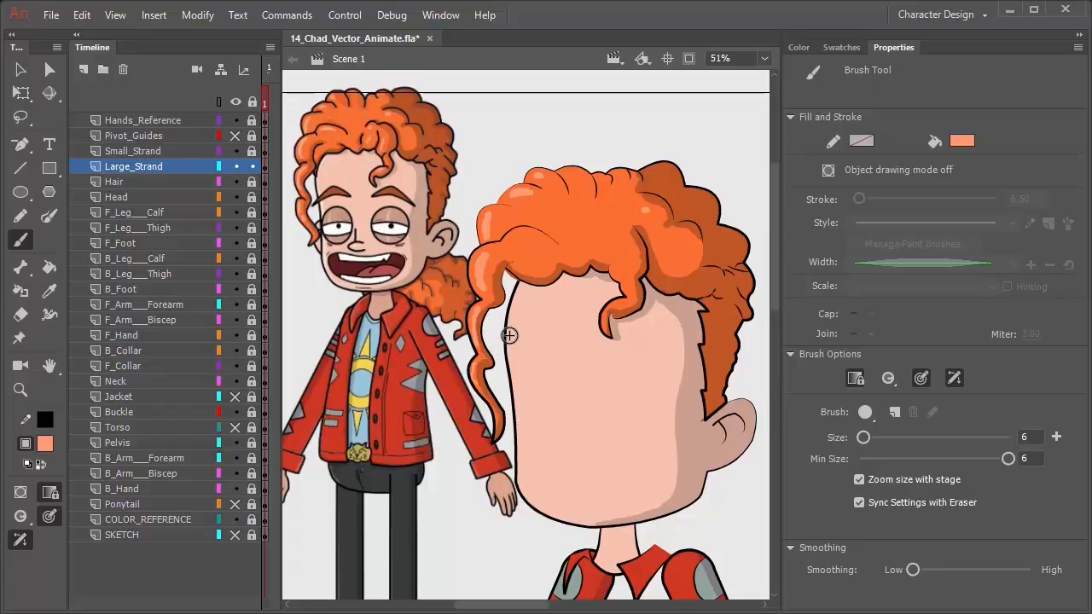
scroll(491, 393, down, 1)
scroll(496, 386, up, 7)
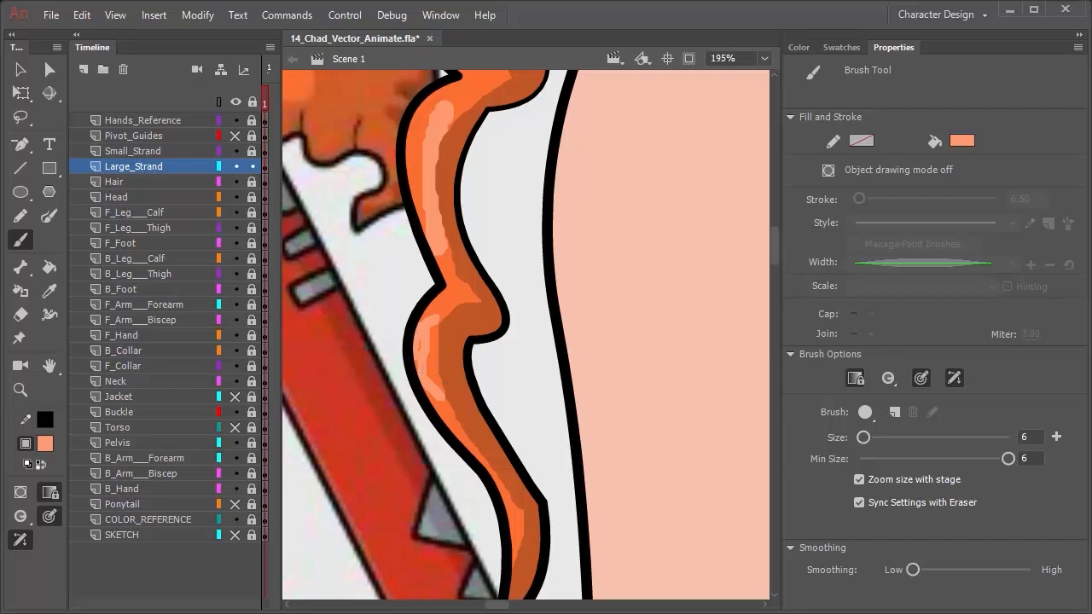
click(21, 516)
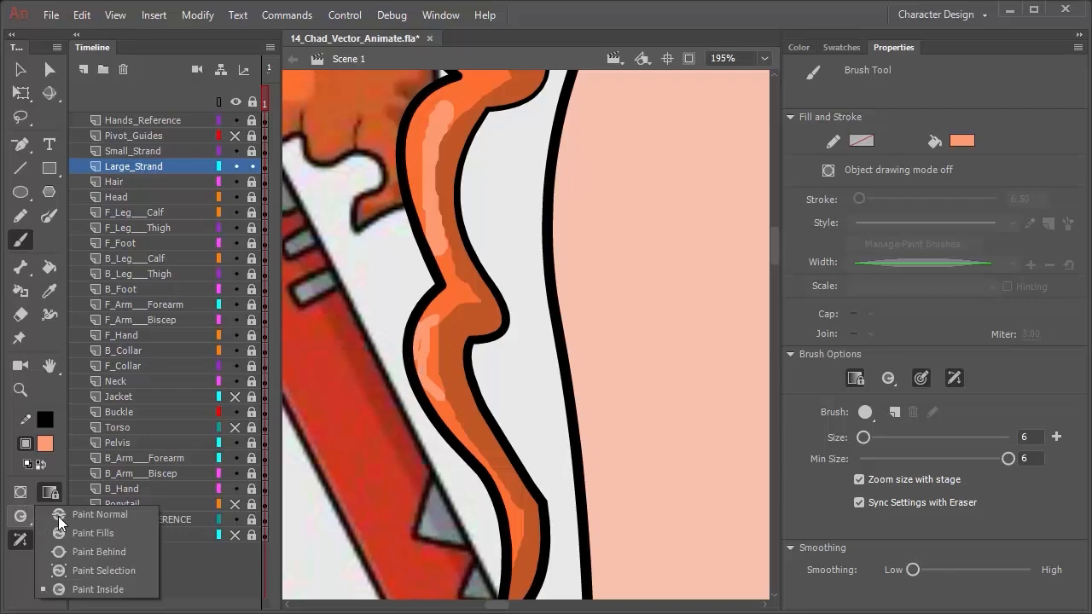
click(81, 536)
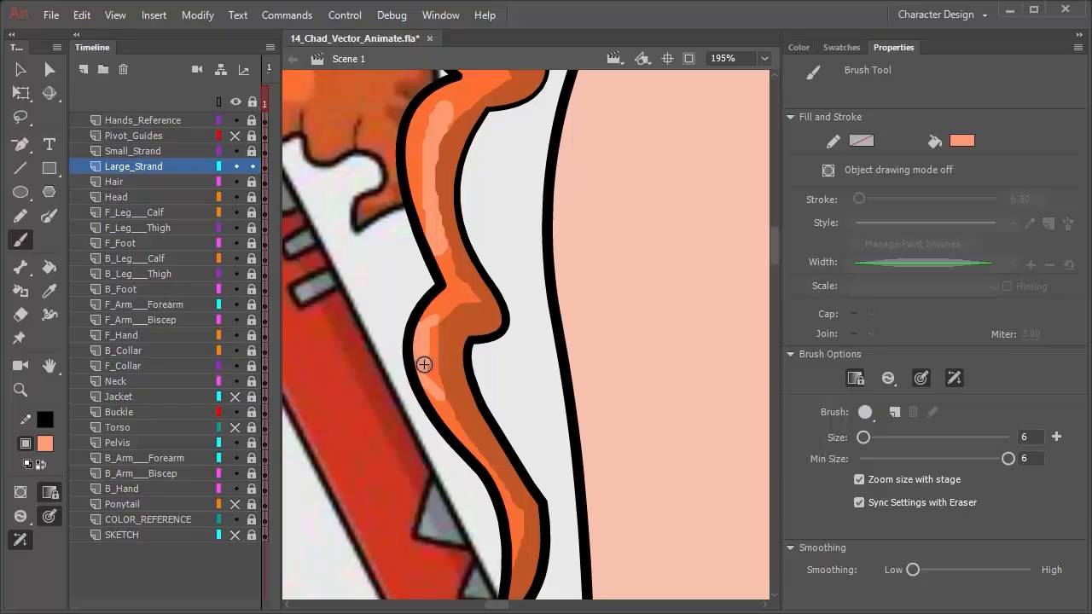
Sample the strand's base orange and brush it over the inner edge of the middle curl's highlight to thin it
click(401, 364)
key(i)
click(457, 302)
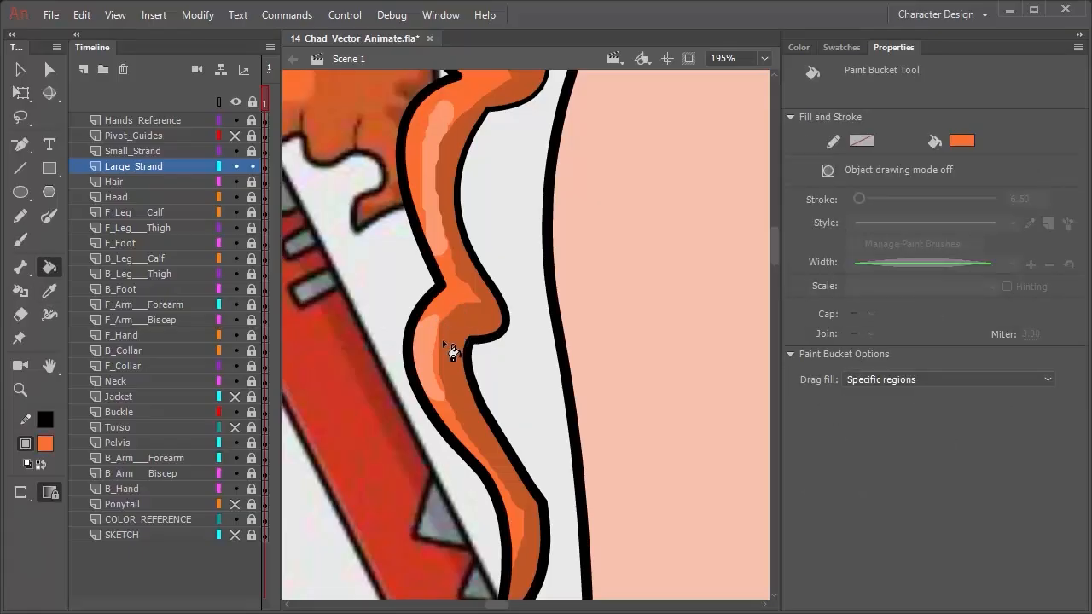
click(21, 239)
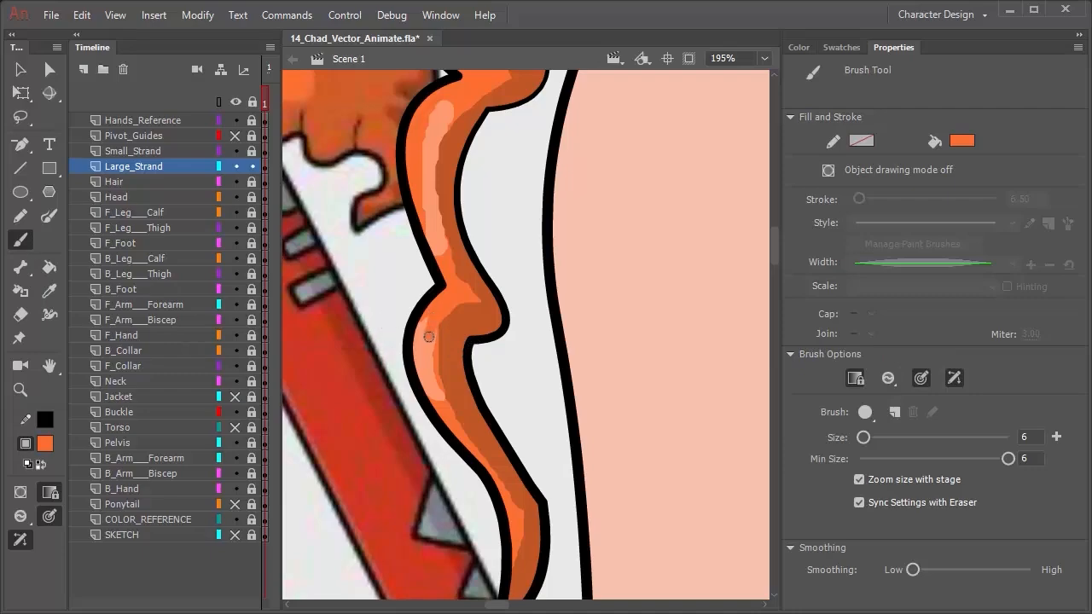
drag(428, 362, 436, 389)
Sample the light highlight colour again and brush a short highlight on the large strand's lowest curl, just above its tip
scroll(546, 341, down, 3)
scroll(547, 341, down, 3)
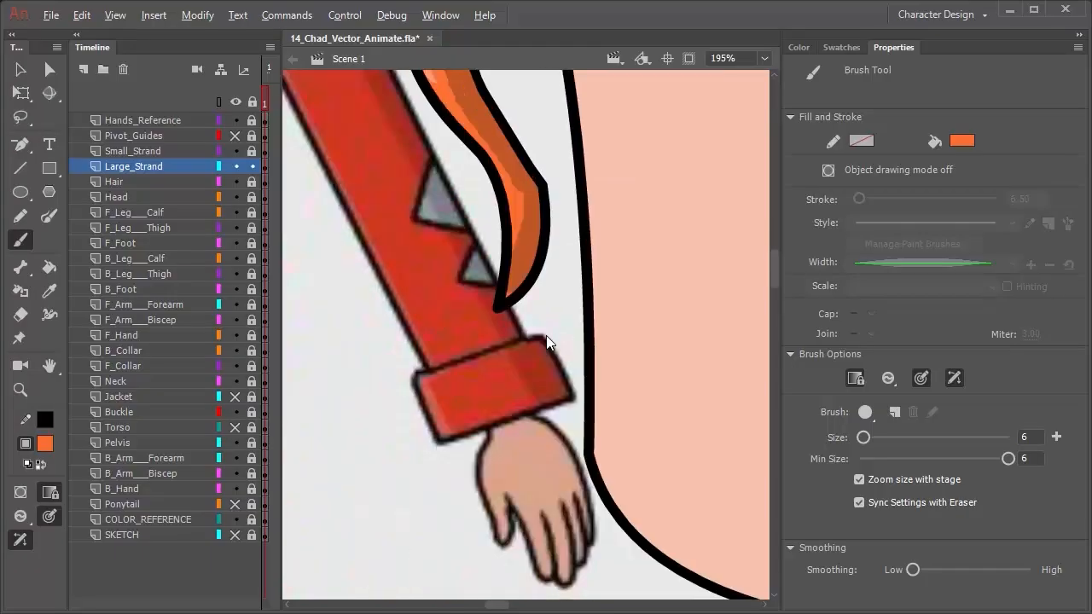
scroll(546, 337, up, 3)
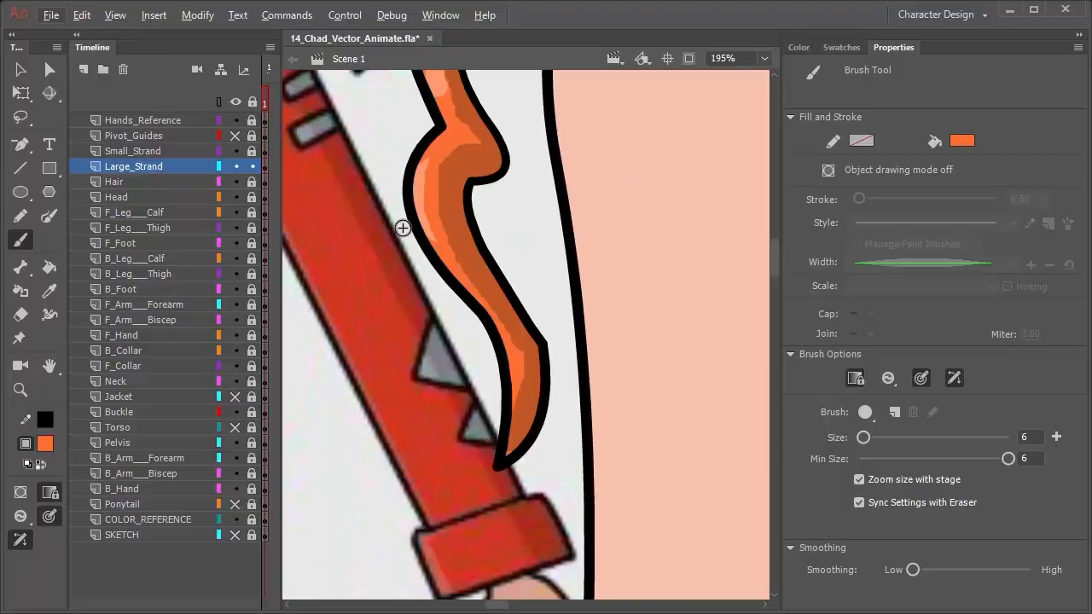
key(alt+i)
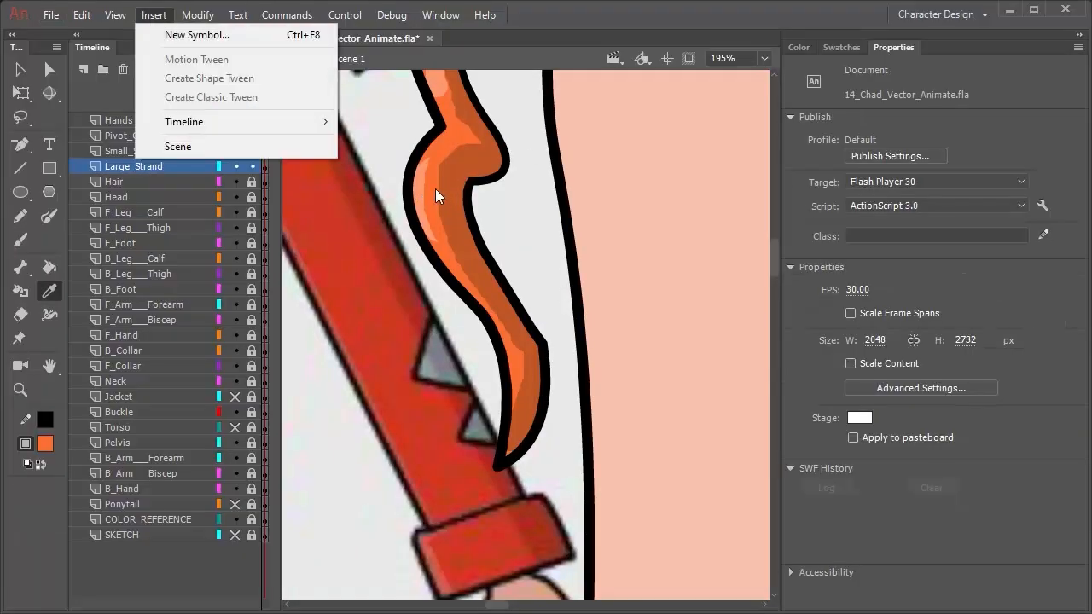
key(Escape)
key(k)
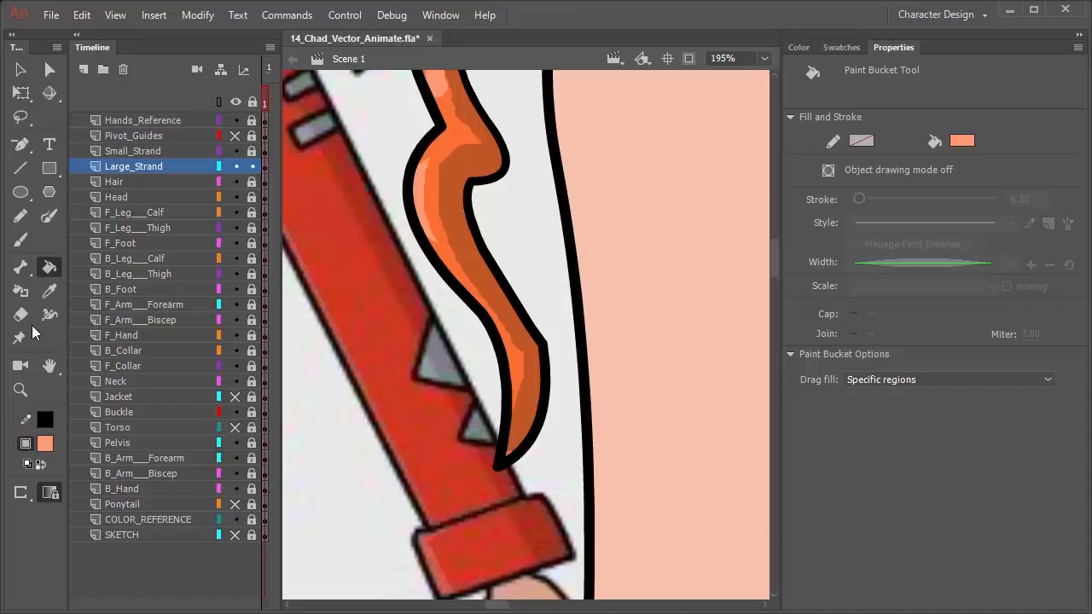
click(32, 243)
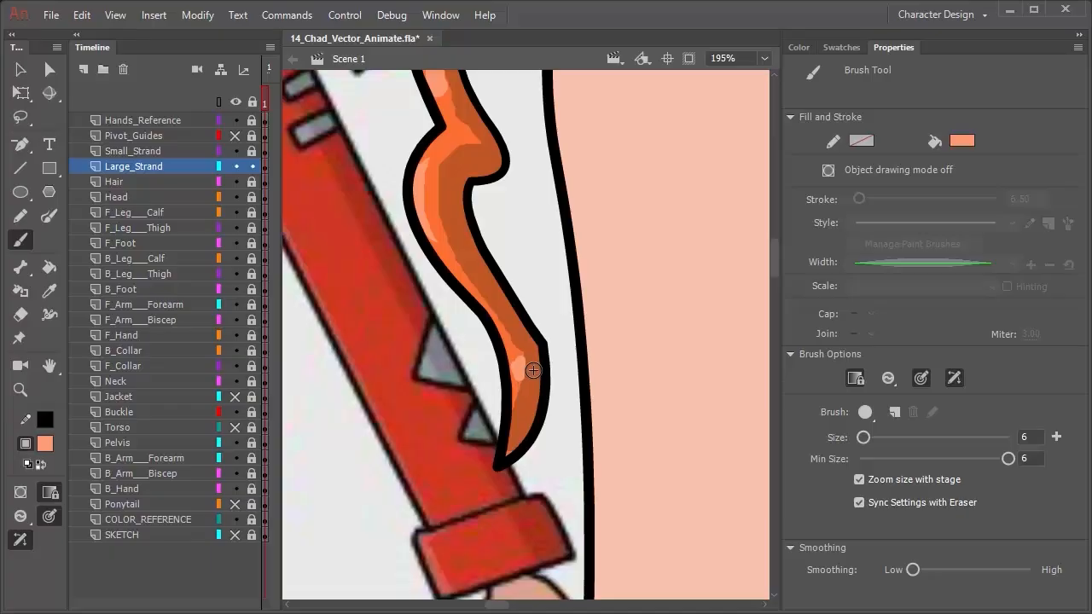
key(ctrl+z)
drag(514, 363, 515, 376)
scroll(636, 391, up, 3)
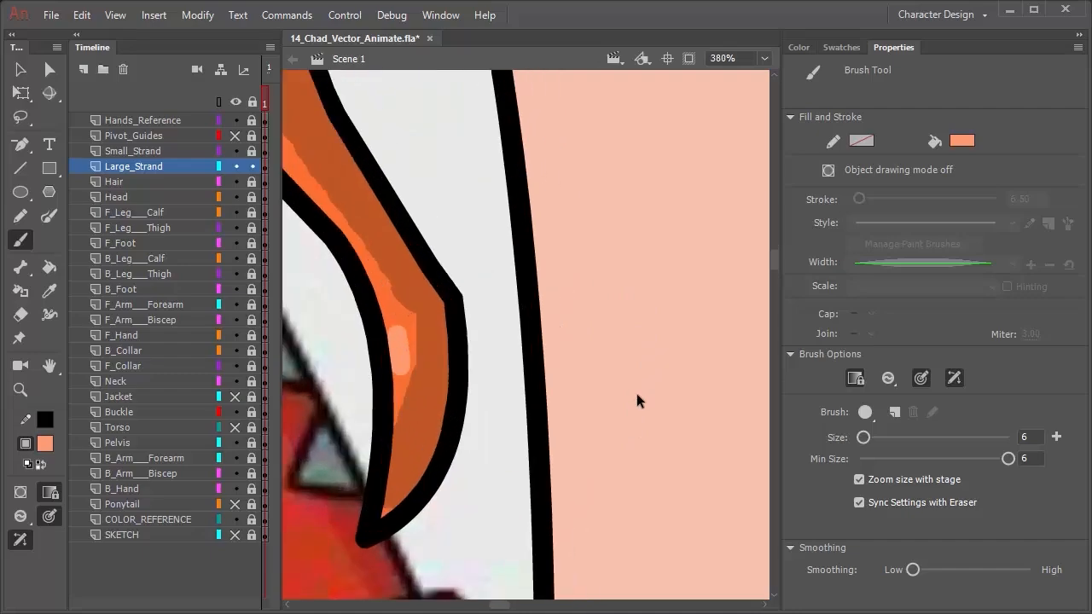
scroll(633, 391, down, 5)
scroll(618, 391, down, 6)
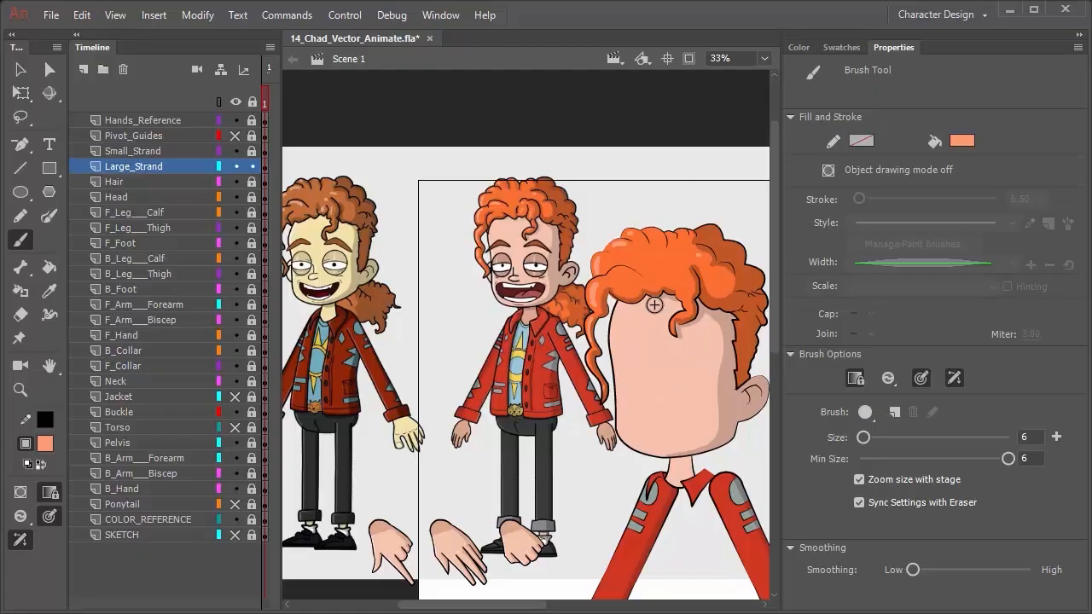
scroll(653, 295, up, 3)
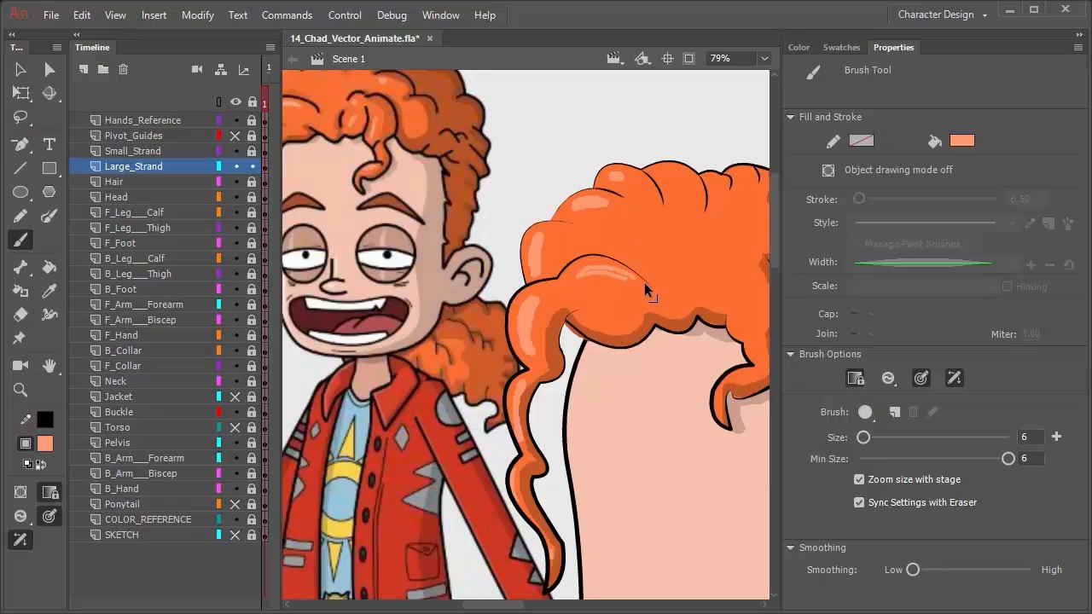
Undo the highlight across the large strand's root and repaint it as one curved stroke with brush size 10
key(ctrl+z)
double_click(1025, 436)
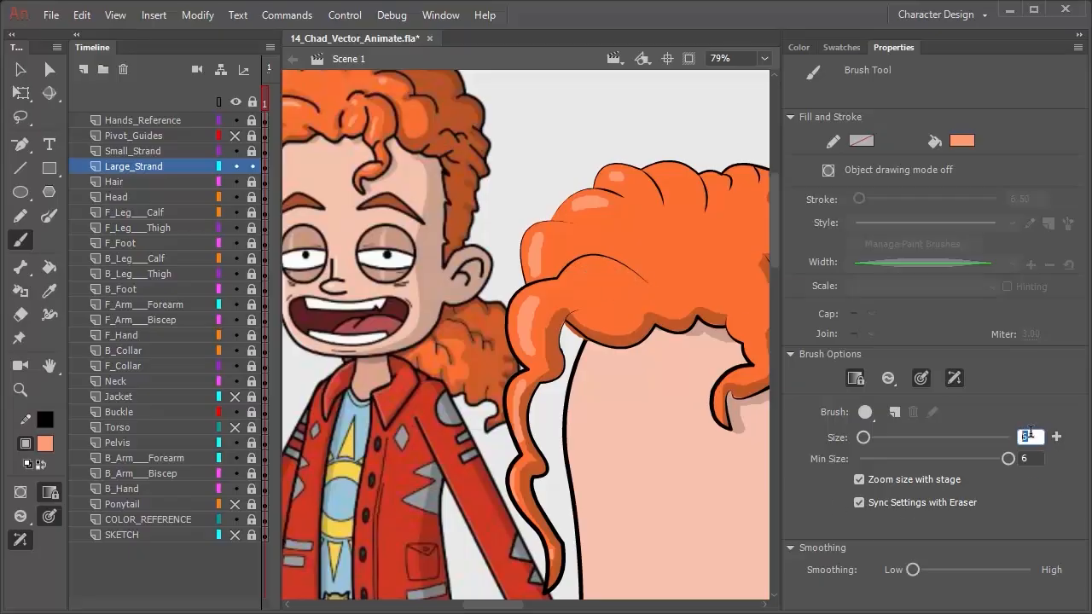
text(10)
key(Return)
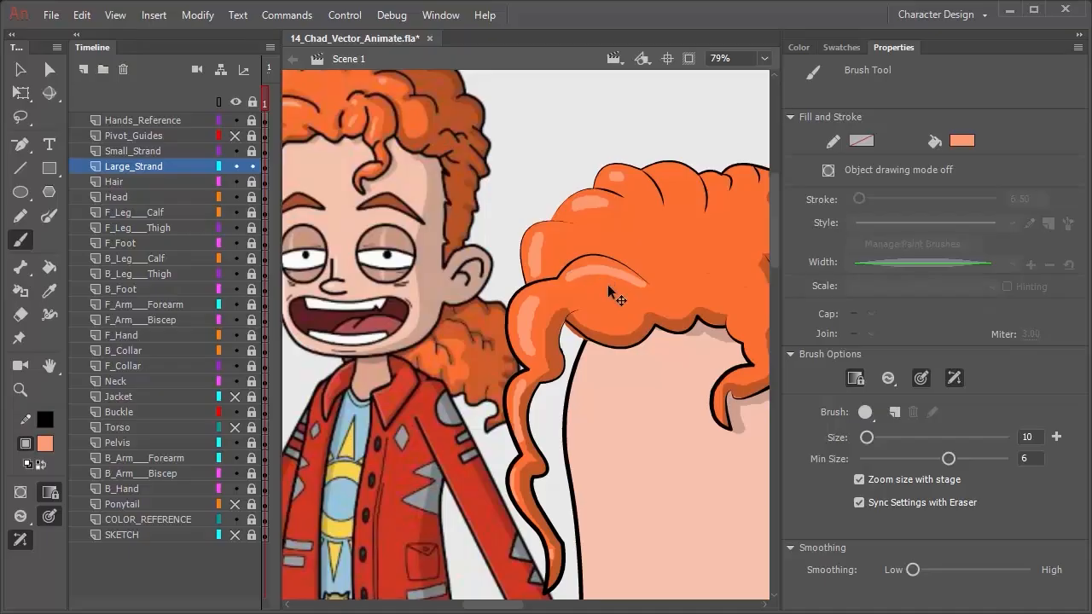
scroll(609, 289, down, 1)
scroll(609, 289, down, 1)
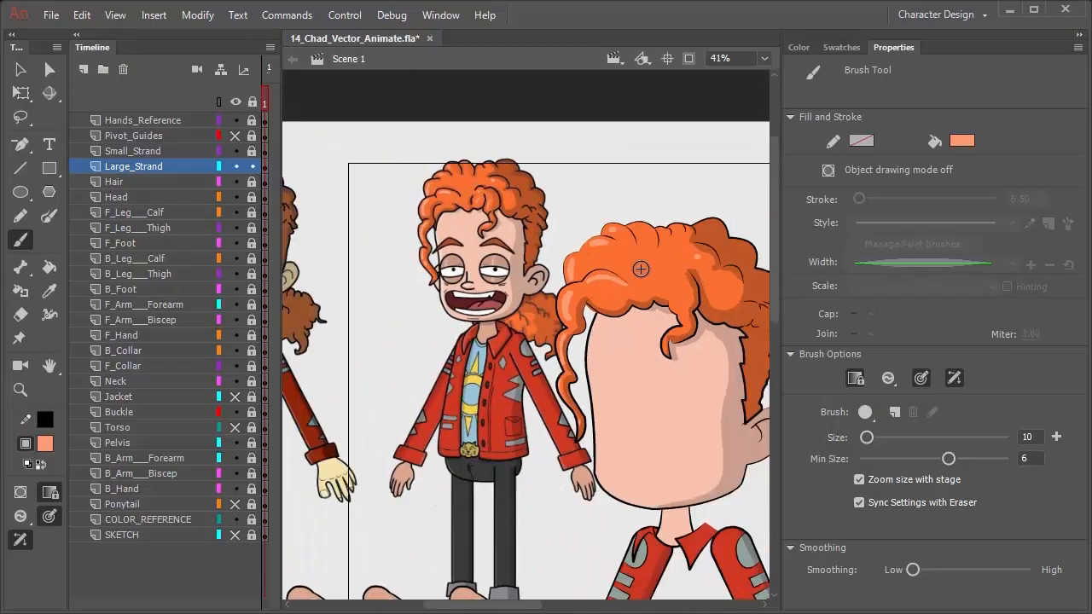
drag(665, 243, 574, 218)
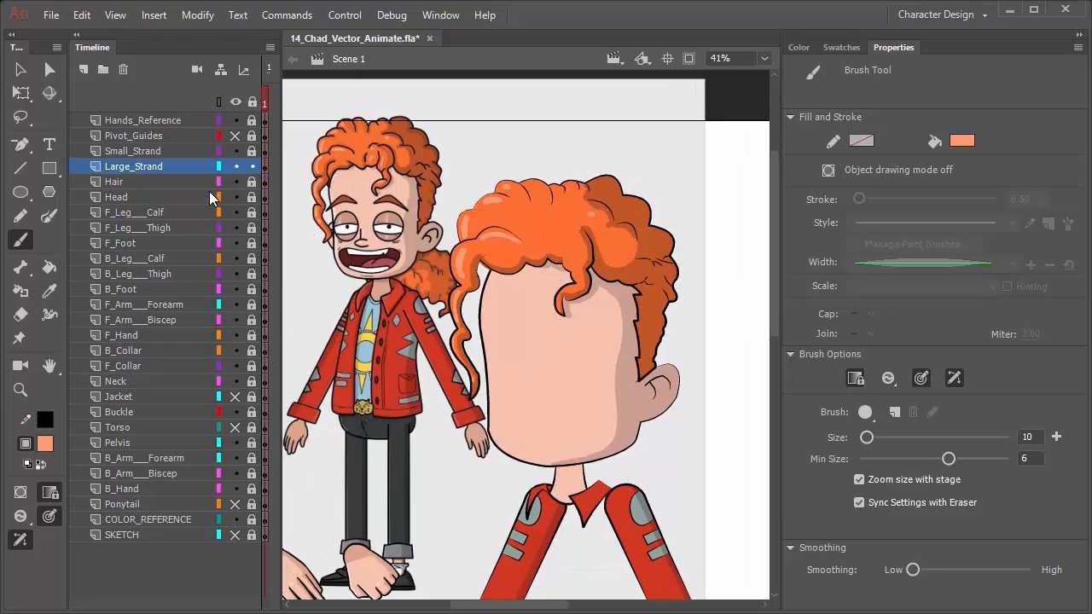
Lock Large_Strand, unlock and select Small_Strand, and paint light highlights on the small strand's upper and lower curls
click(252, 166)
click(252, 151)
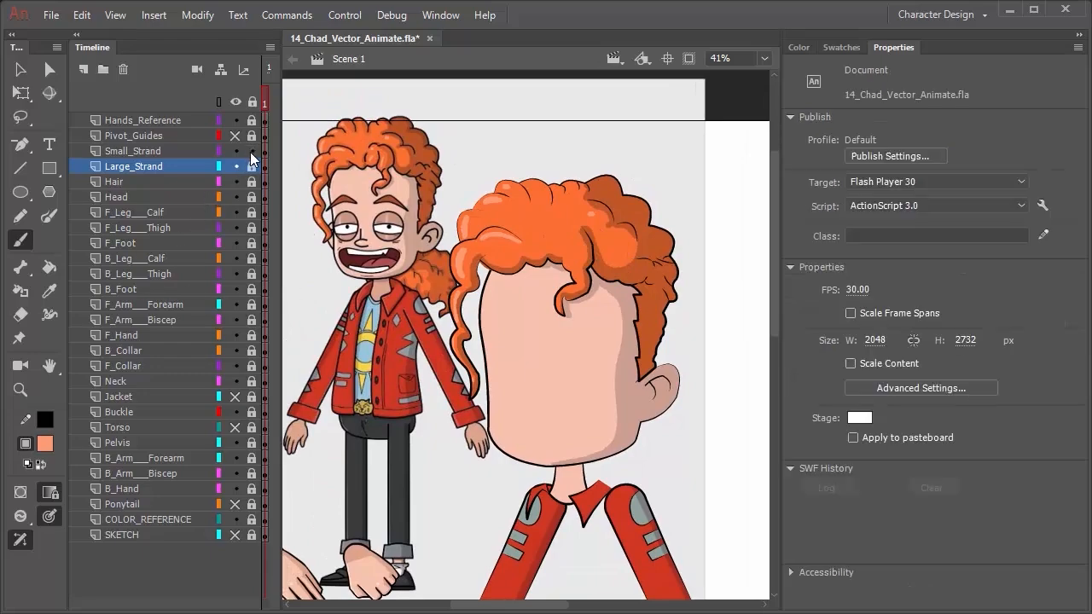
click(180, 153)
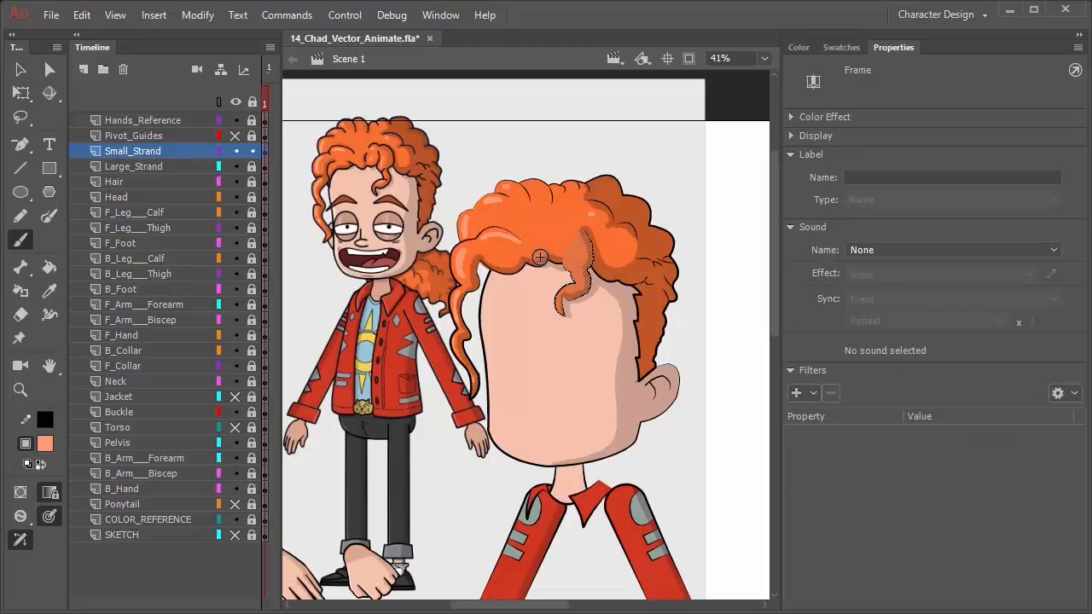
scroll(571, 244, up, 5)
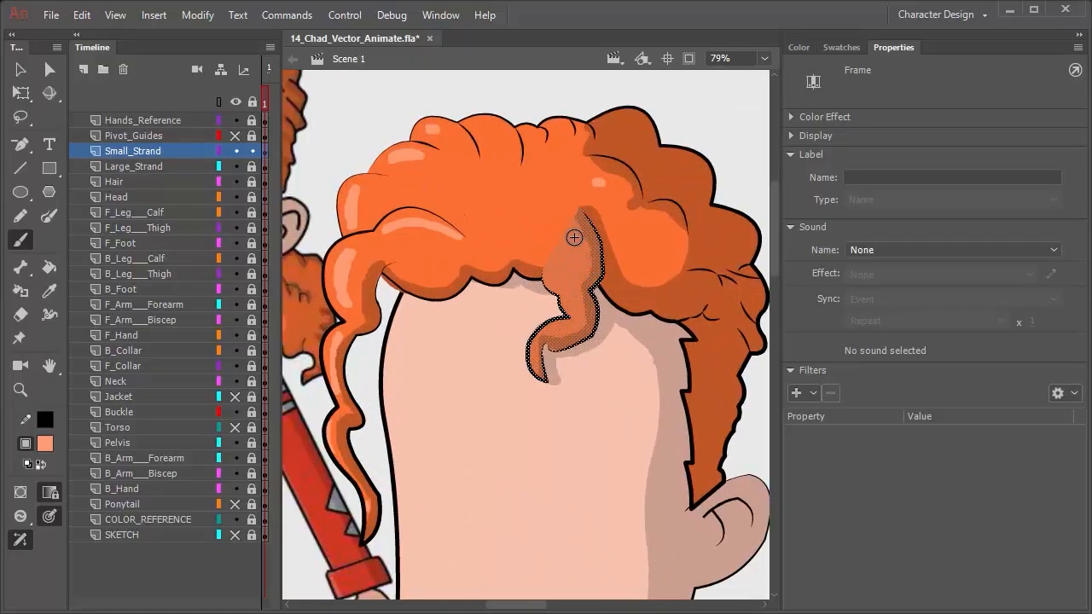
drag(575, 236, 570, 245)
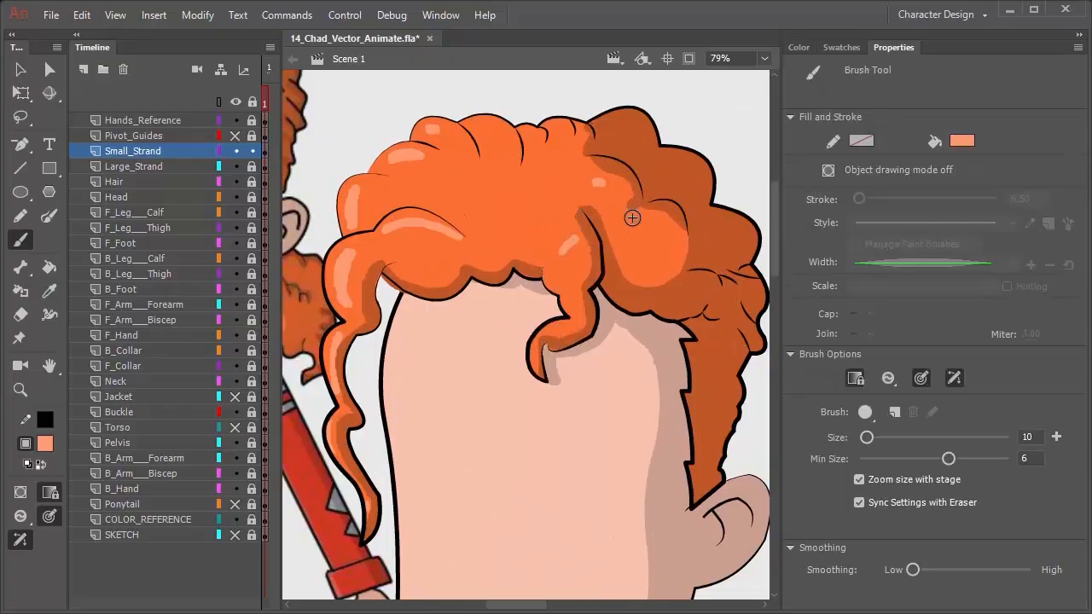
mouse_move(367, 184)
mouse_down()
mouse_move(487, 206)
mouse_move(473, 201)
mouse_move(471, 218)
mouse_move(489, 222)
mouse_move(470, 213)
mouse_up()
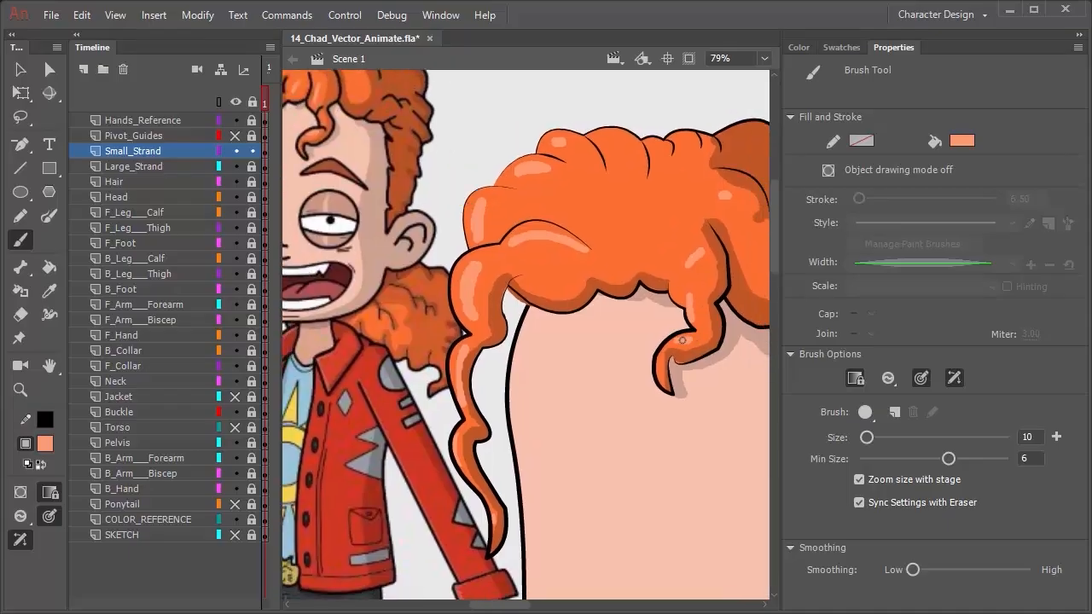
scroll(536, 347, down, 5)
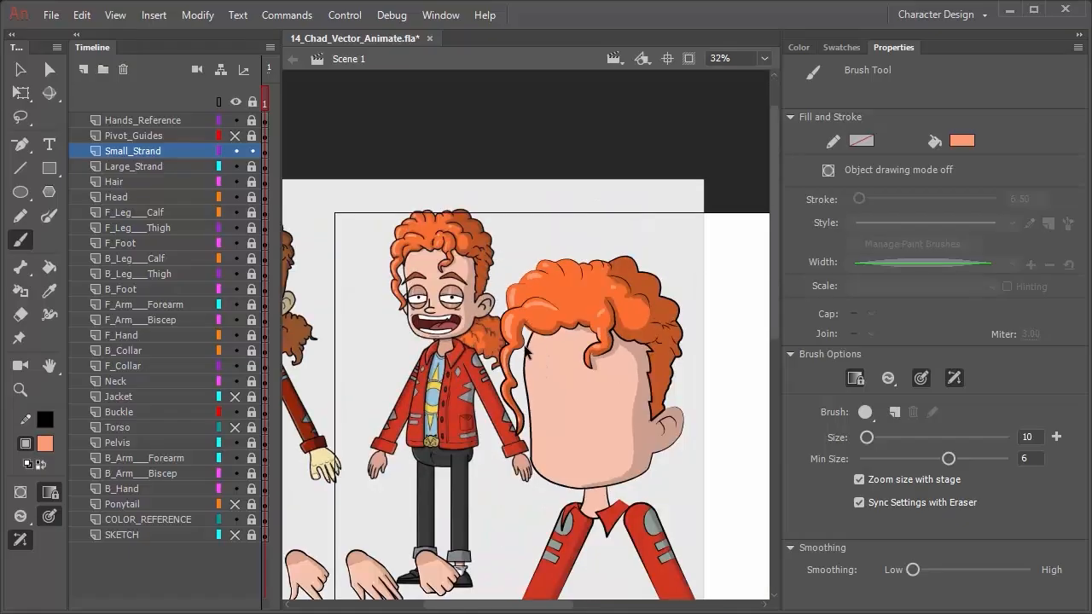
Unlock the Head layer, lasso a strip along the face's front edge, and lower its fill saturation to 20% (F6D2C4)
drag(578, 410, 572, 265)
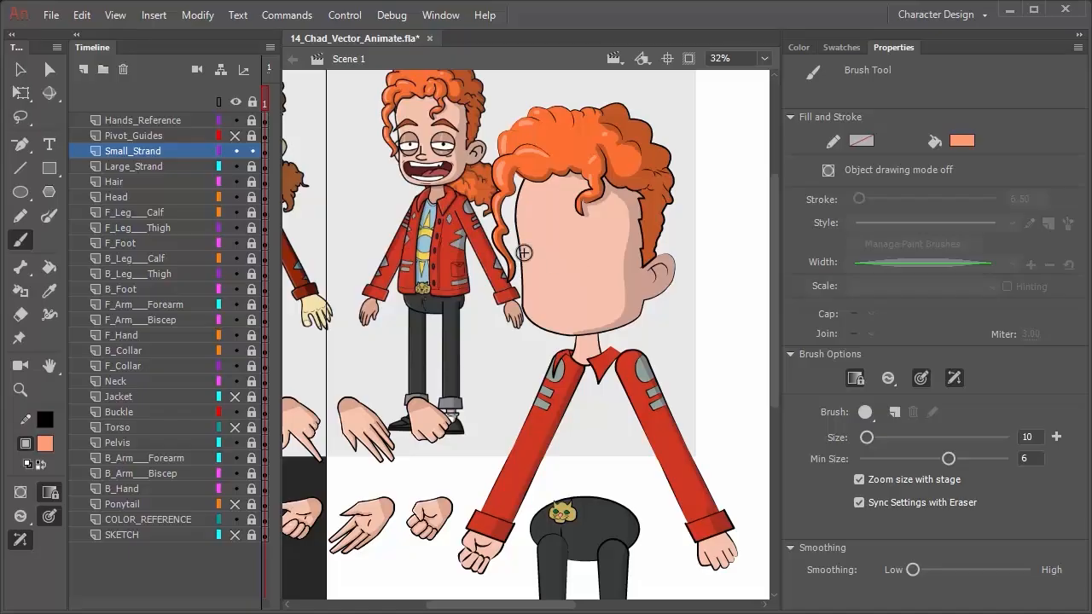
click(252, 197)
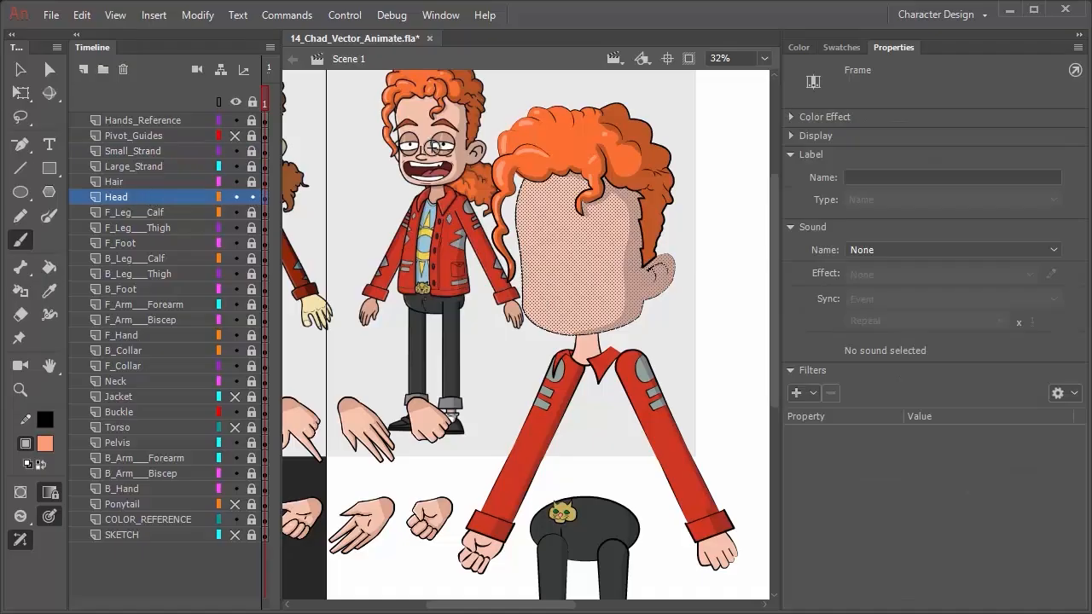
click(23, 117)
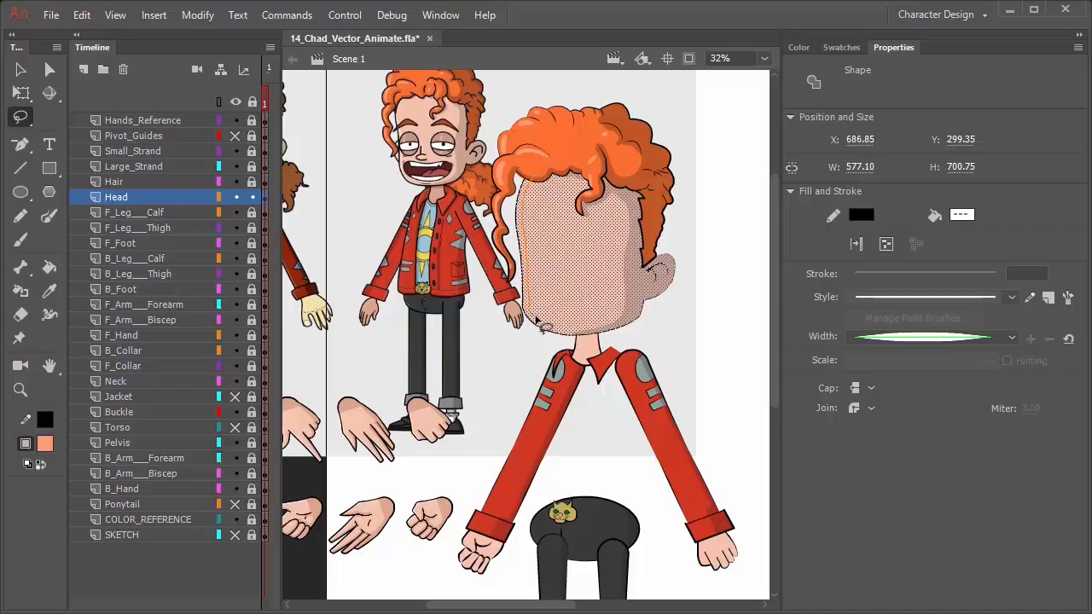
mouse_move(551, 339)
mouse_down()
mouse_move(516, 321)
mouse_move(502, 268)
mouse_move(493, 107)
mouse_move(550, 97)
mouse_move(555, 134)
mouse_up()
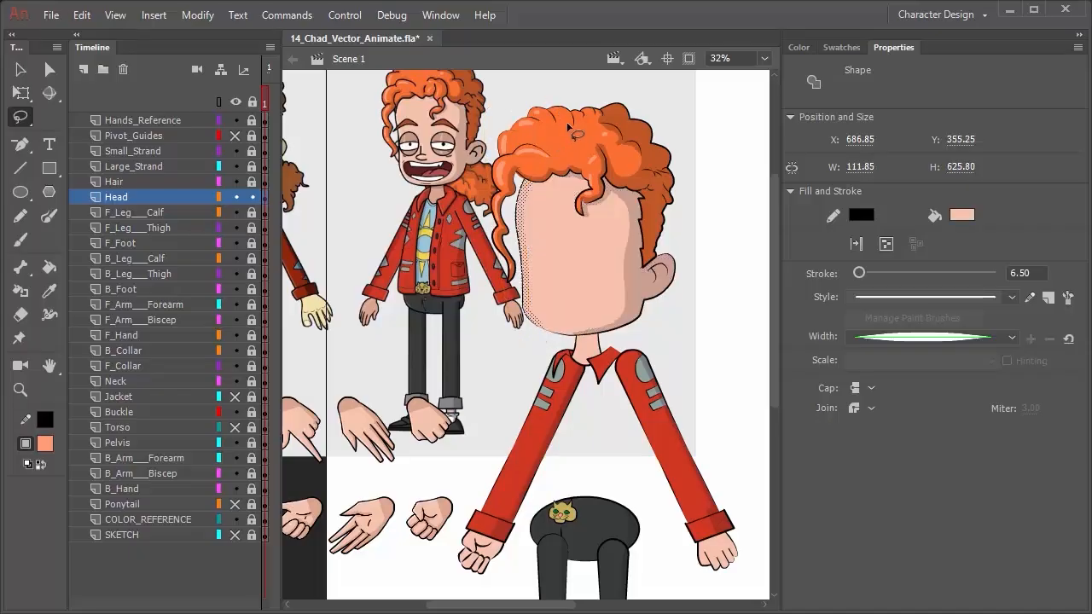
click(802, 47)
drag(906, 194, 906, 202)
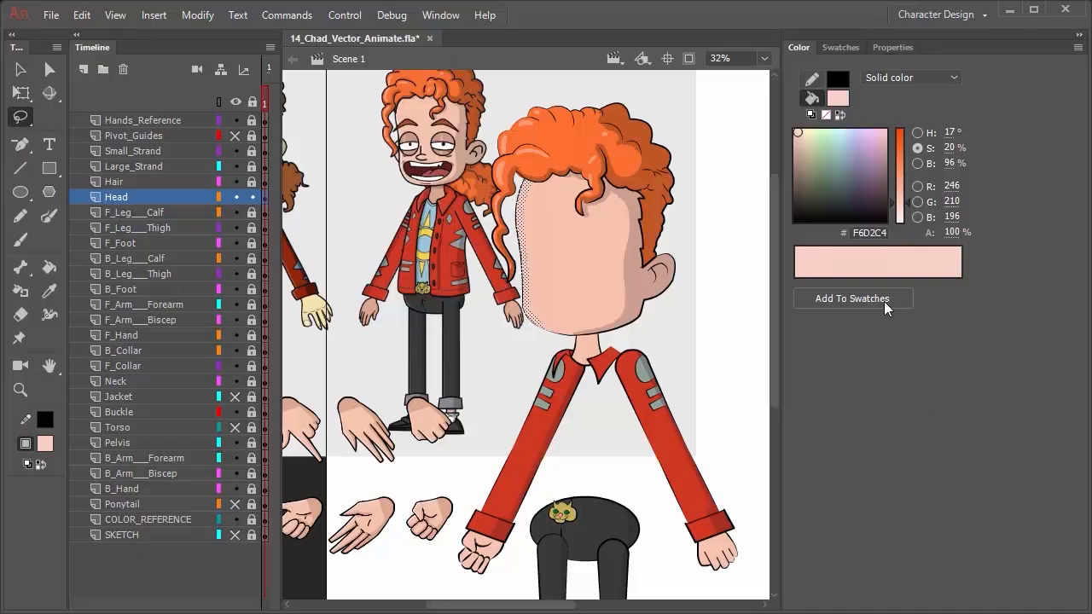
click(750, 157)
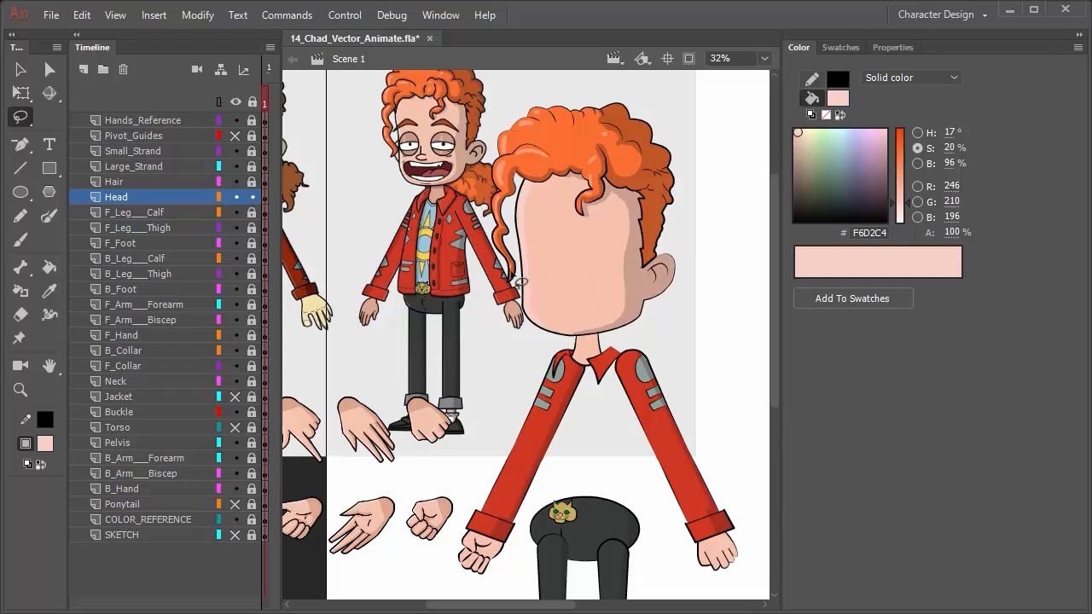
Lock the Head layer, unlock F_Arm___Forearm and F_Arm___Biscep, and clear the artwork selection
drag(583, 459, 571, 275)
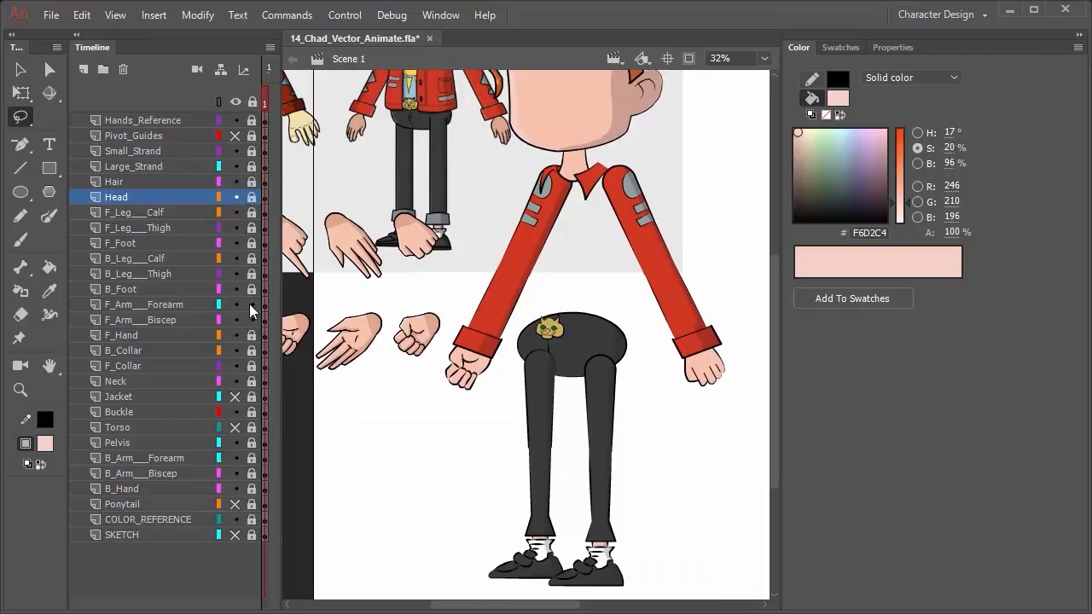
click(191, 305)
shift+click(187, 320)
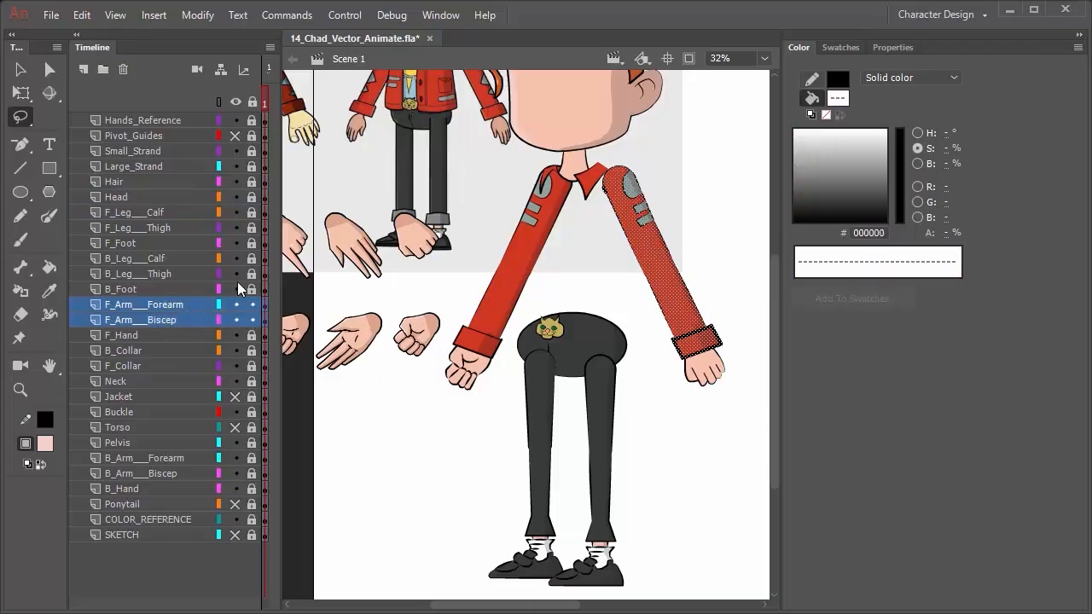
click(20, 69)
click(589, 269)
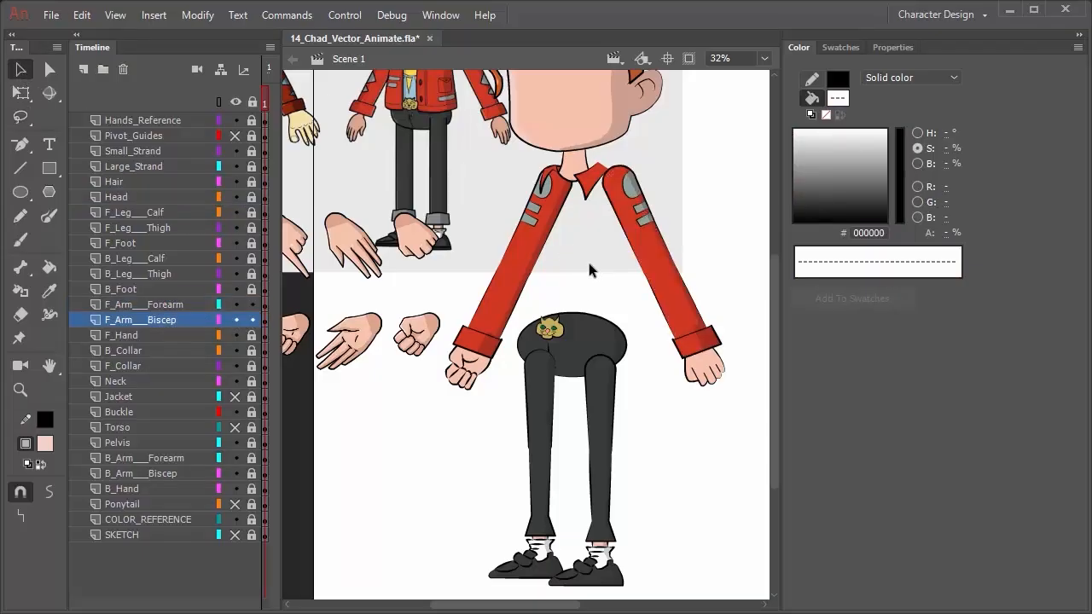
drag(695, 177, 662, 274)
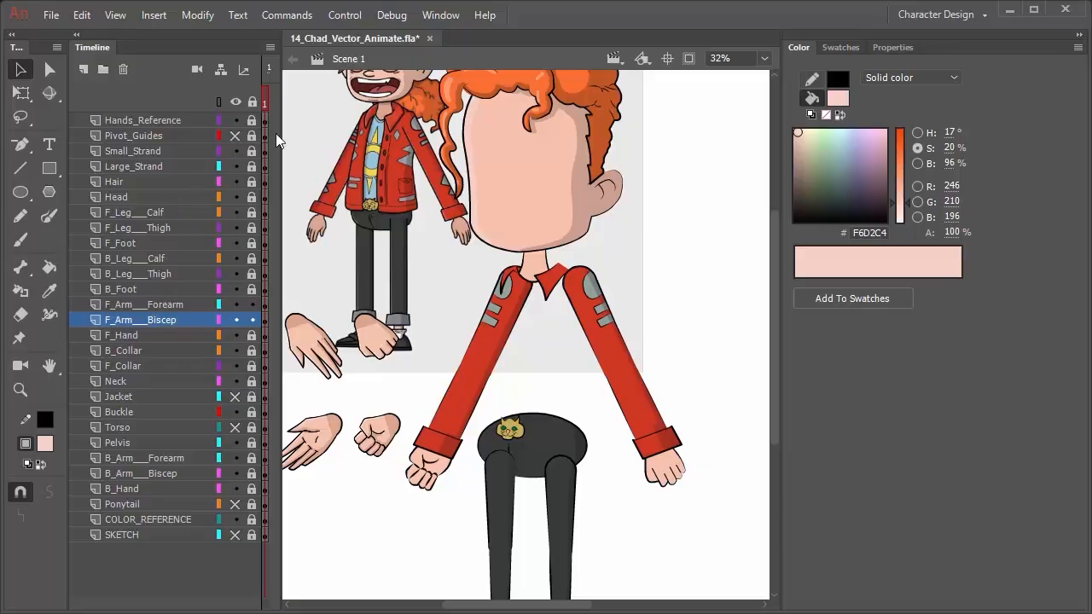
Outline a narrow strip along the front sleeve's inner edge with the Polygon lasso and lower its fill saturation to 67% (D05744)
click(25, 120)
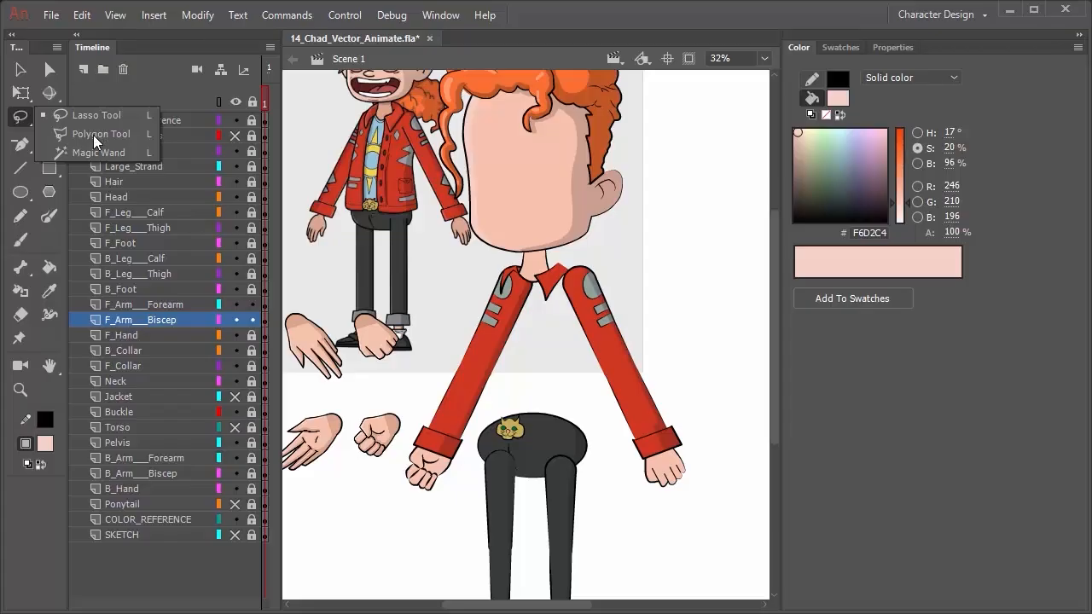
click(93, 135)
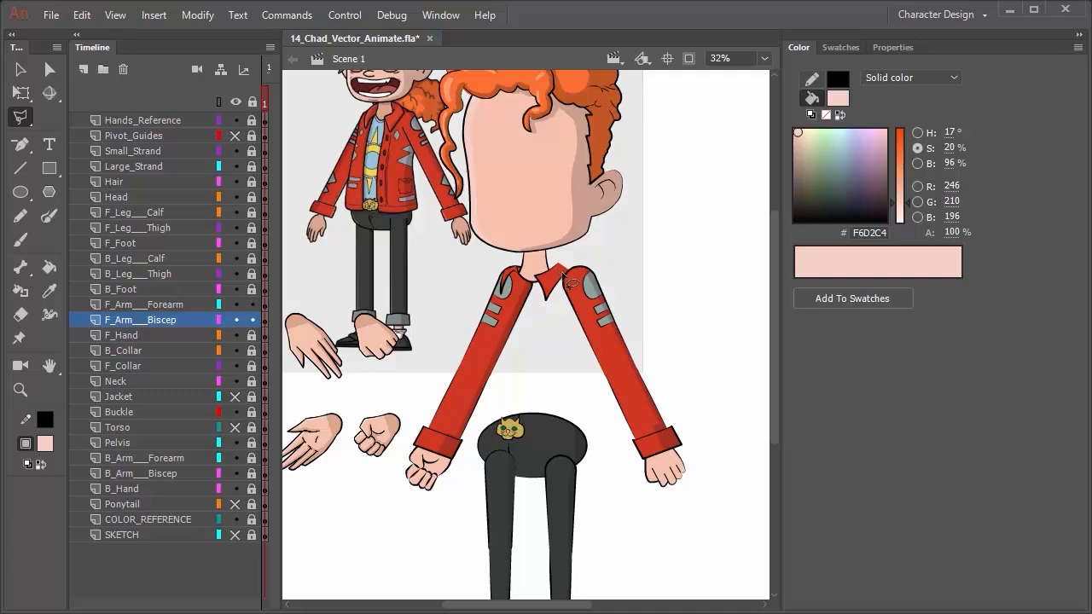
click(565, 273)
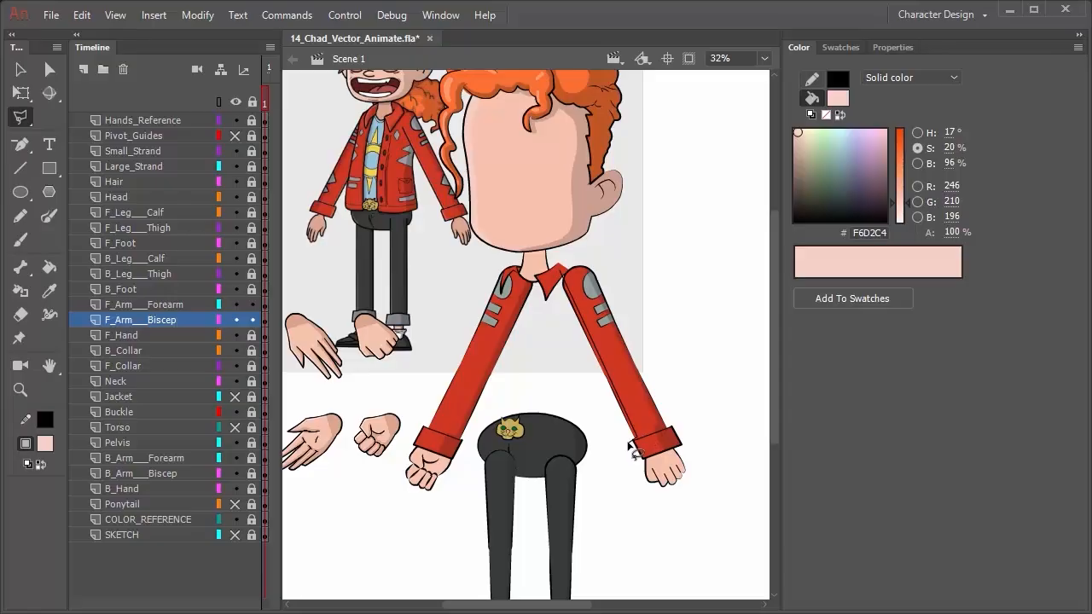
click(627, 442)
click(622, 485)
click(541, 276)
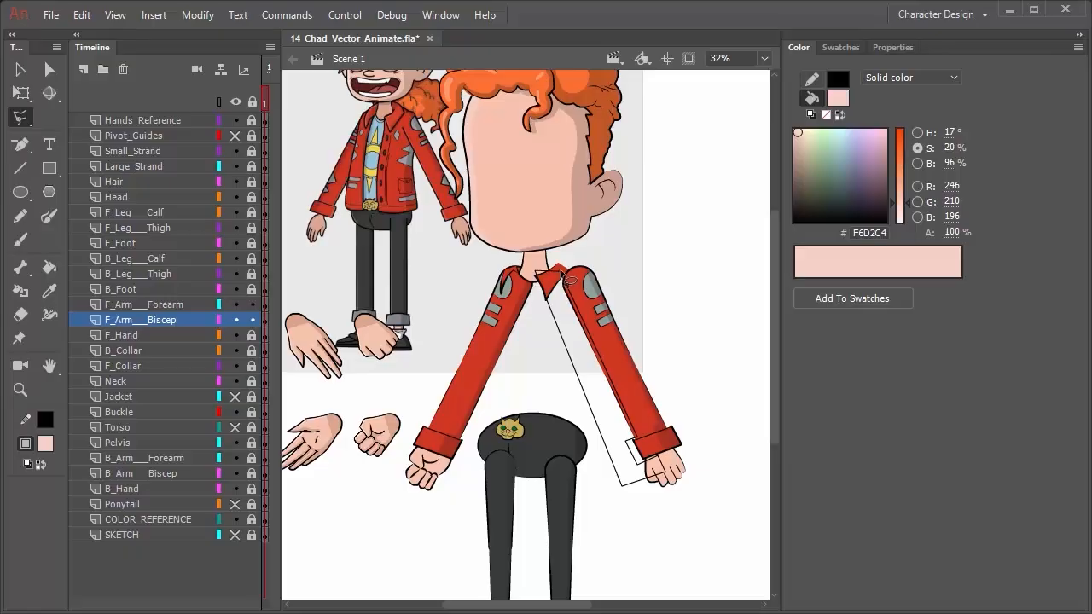
click(563, 278)
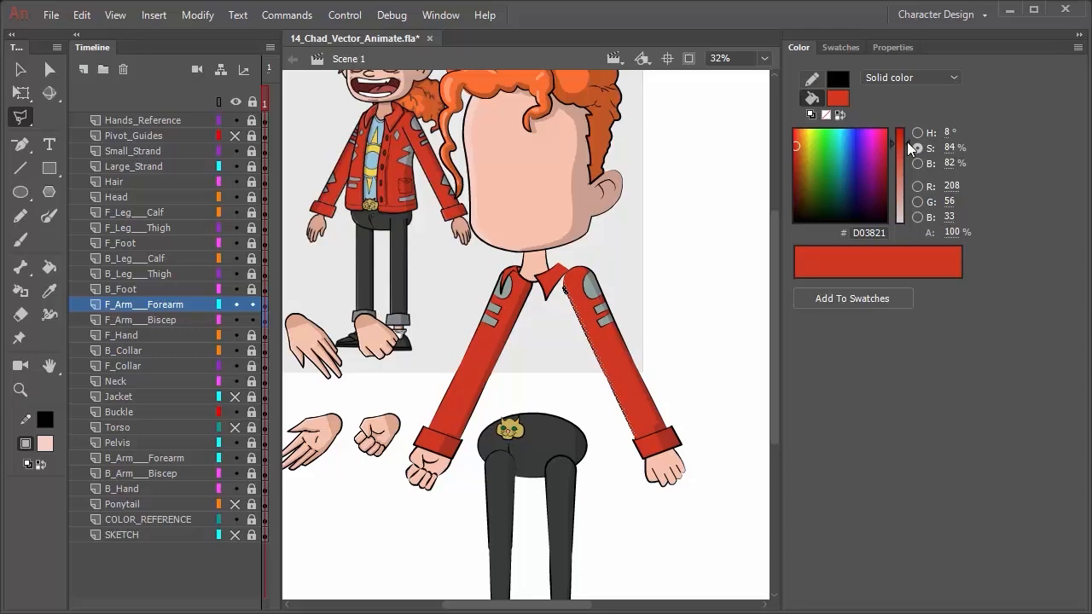
drag(907, 141, 912, 162)
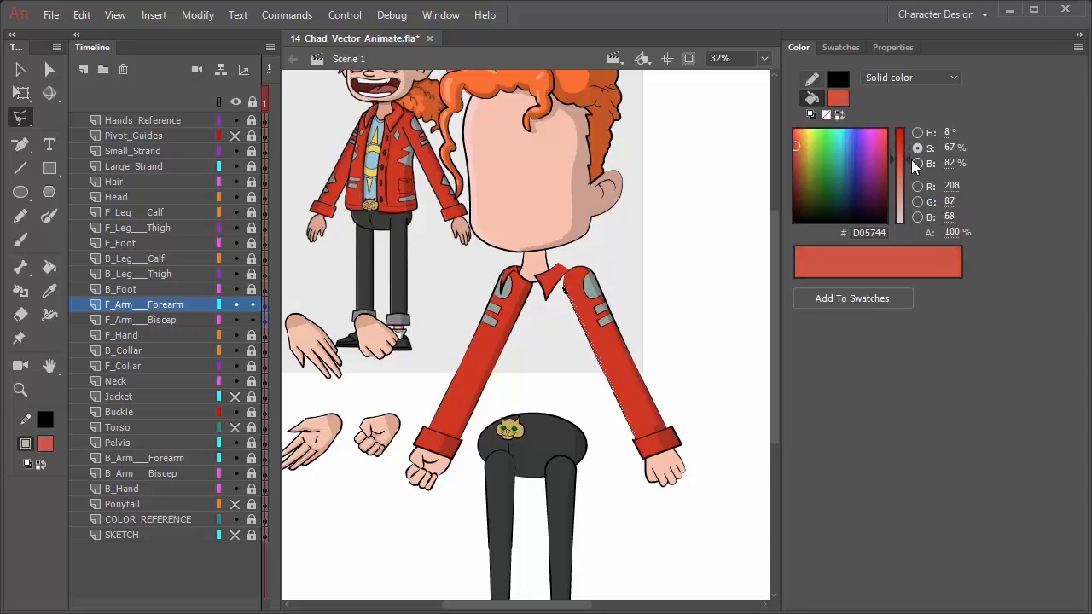
key(v)
click(705, 254)
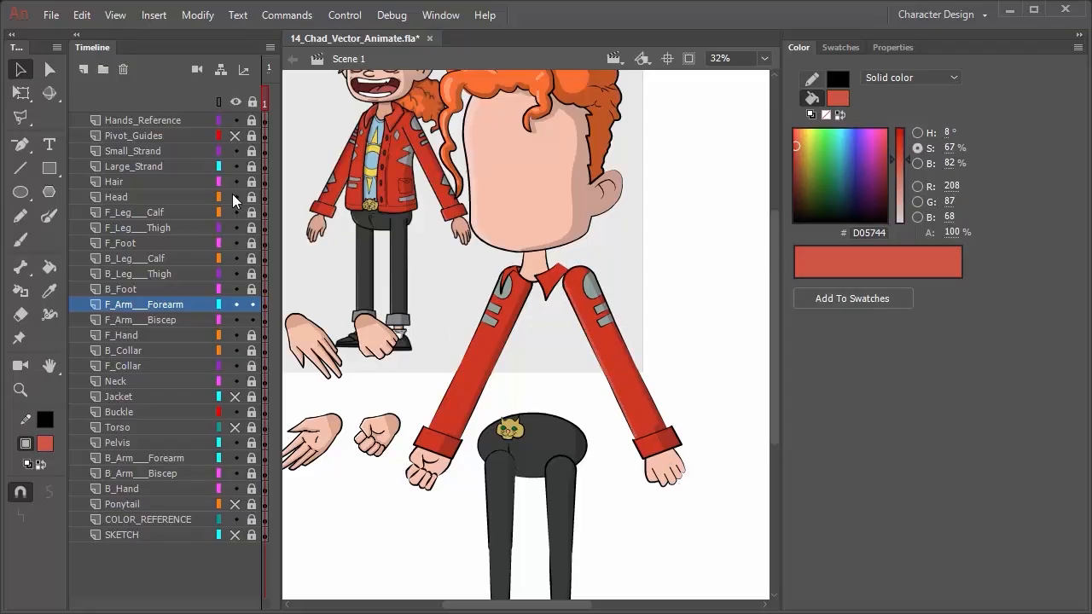
Try to recolour a lassoed strip on the front cuff by sampling the sleeve's highlight colour
click(21, 117)
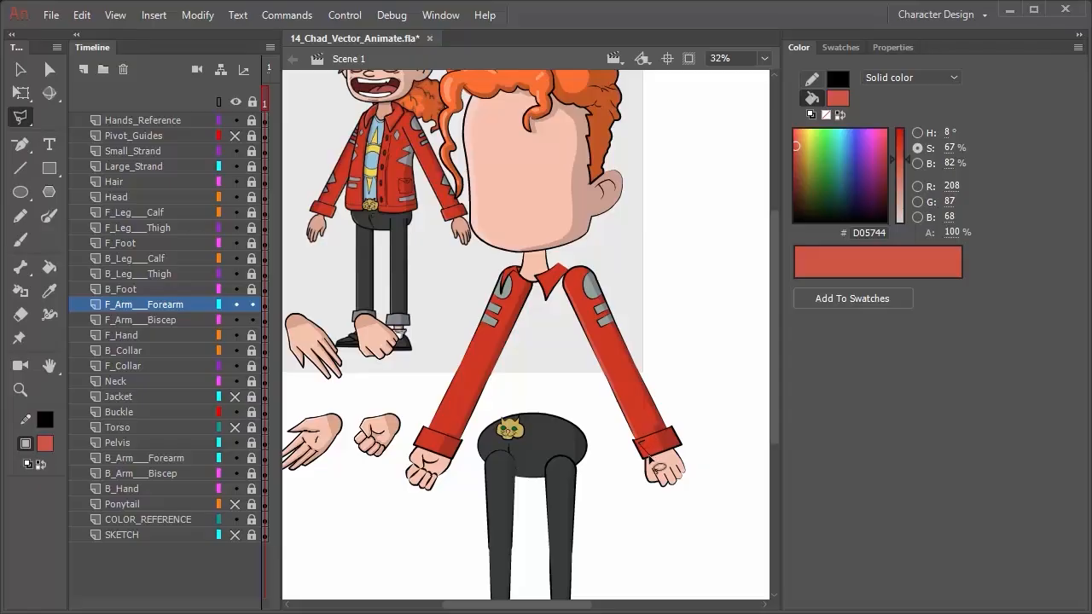
mouse_move(649, 465)
mouse_down()
mouse_move(642, 471)
mouse_move(627, 446)
mouse_move(650, 438)
mouse_up()
click(644, 437)
double_click(646, 446)
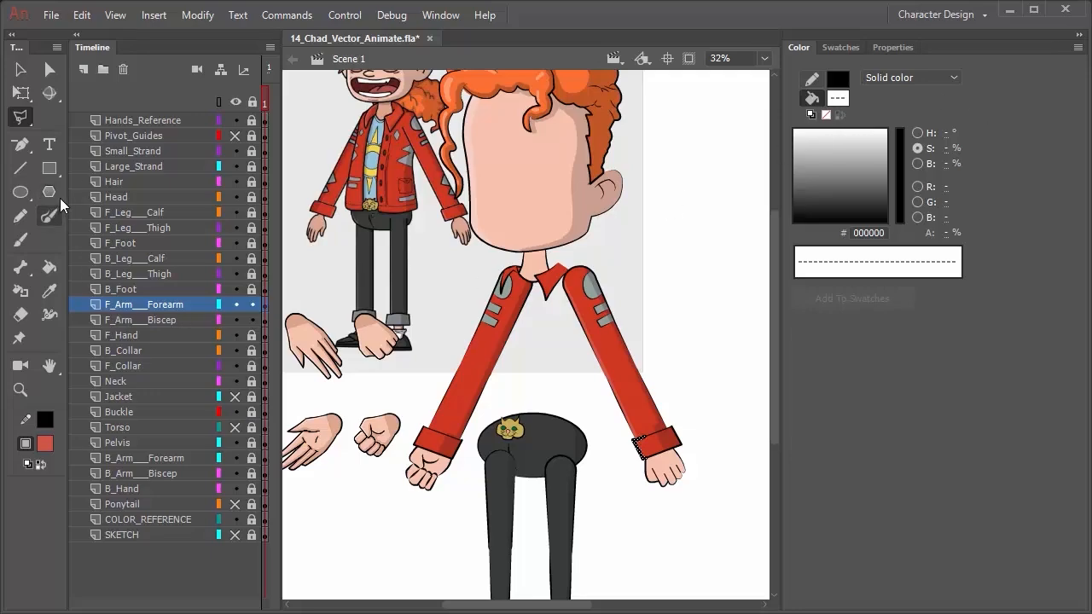
key(i)
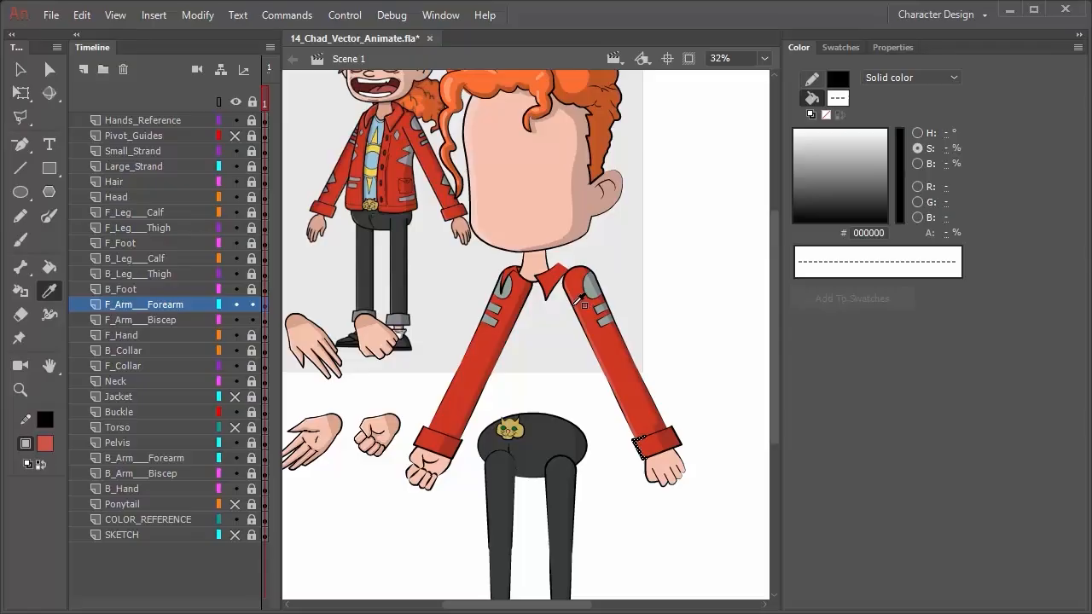
click(578, 301)
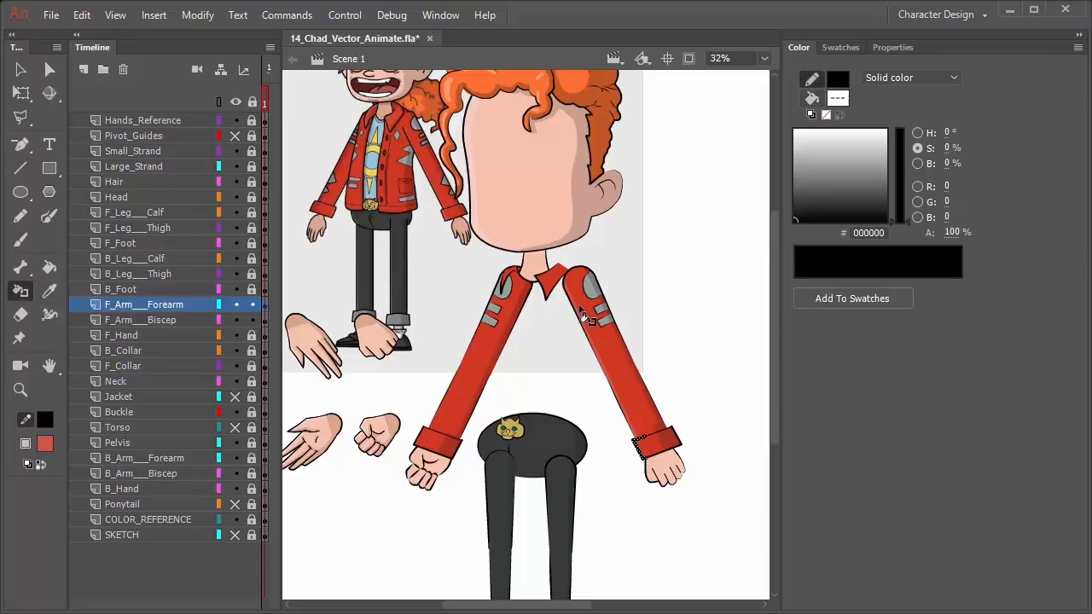
click(21, 69)
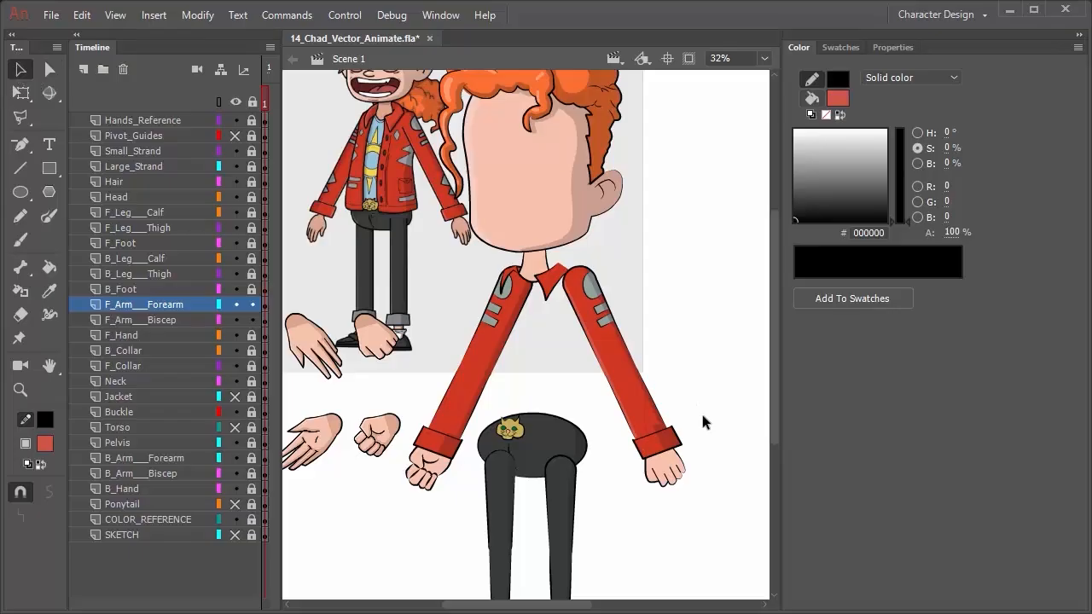
Restore the front cuff selection, retry the Eyedropper on the sleeve highlight, and clear the selection
key(ctrl+z)
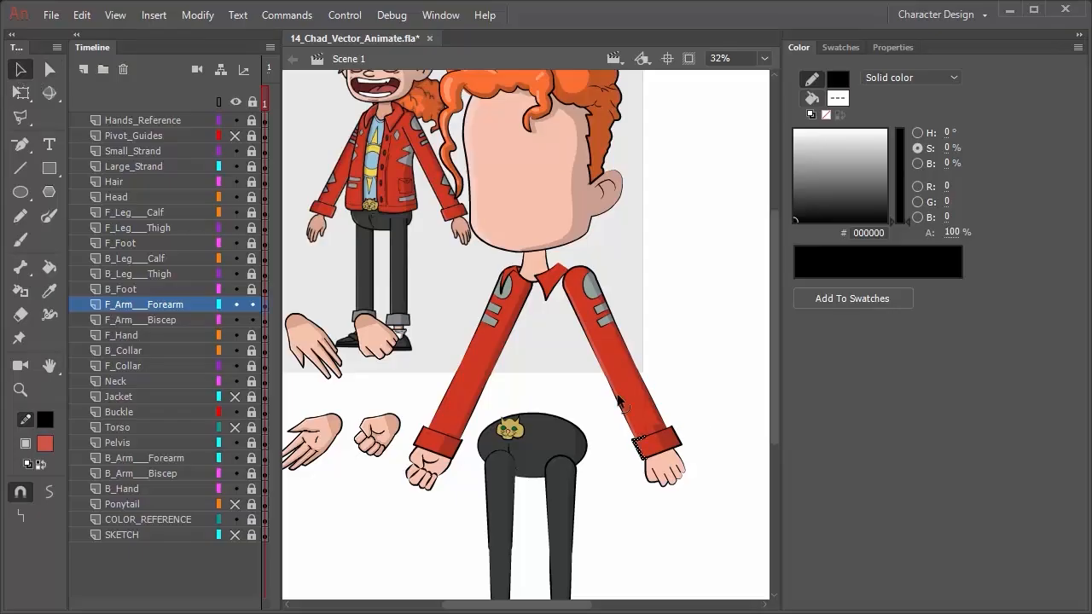
scroll(618, 398, down, 2)
scroll(618, 398, up, 7)
scroll(632, 410, up, 2)
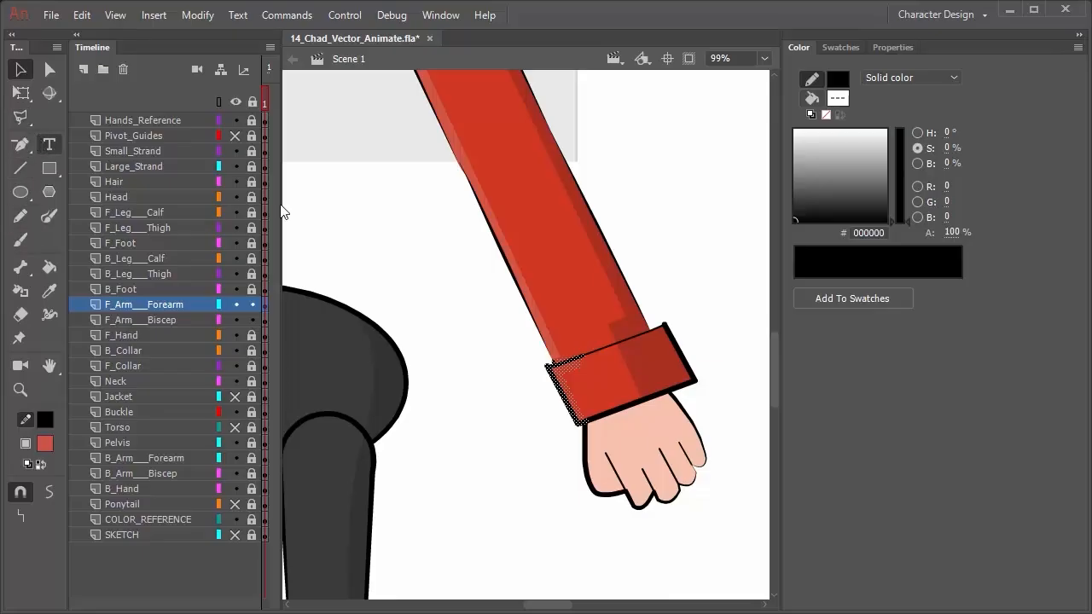
key(i)
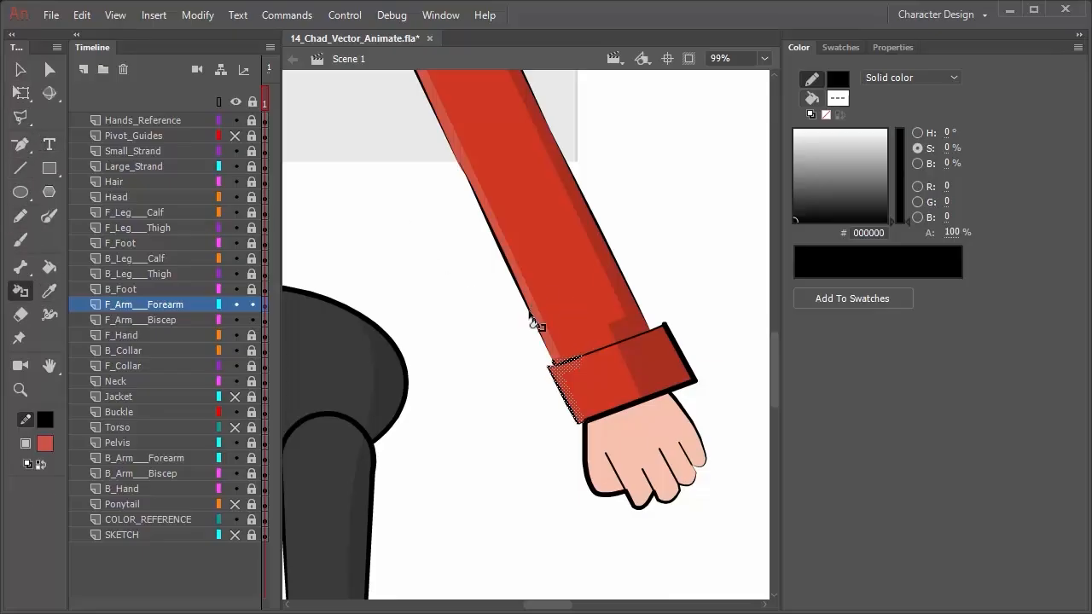
click(21, 69)
click(560, 424)
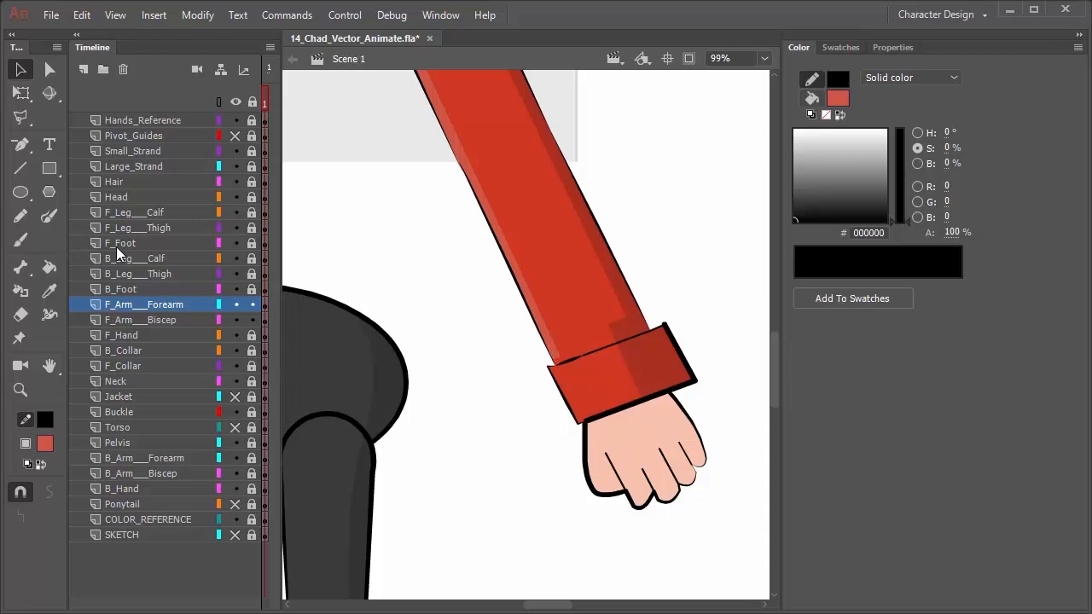
Choose another brush size and paint a light red highlight down the front cuff's inner edge, undoing and repainting the last stroke
key(s)
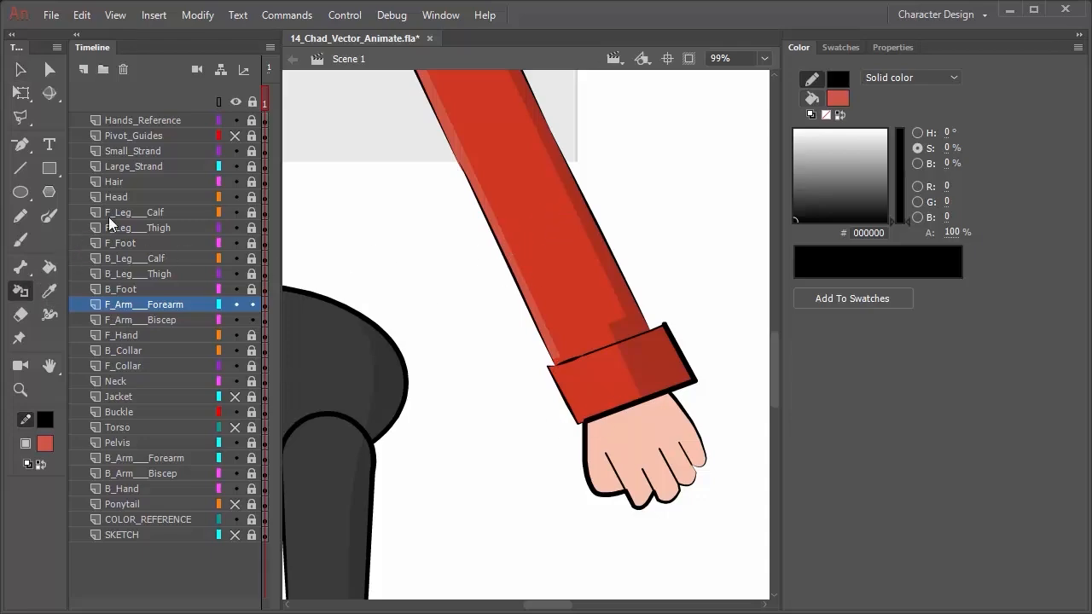
click(23, 241)
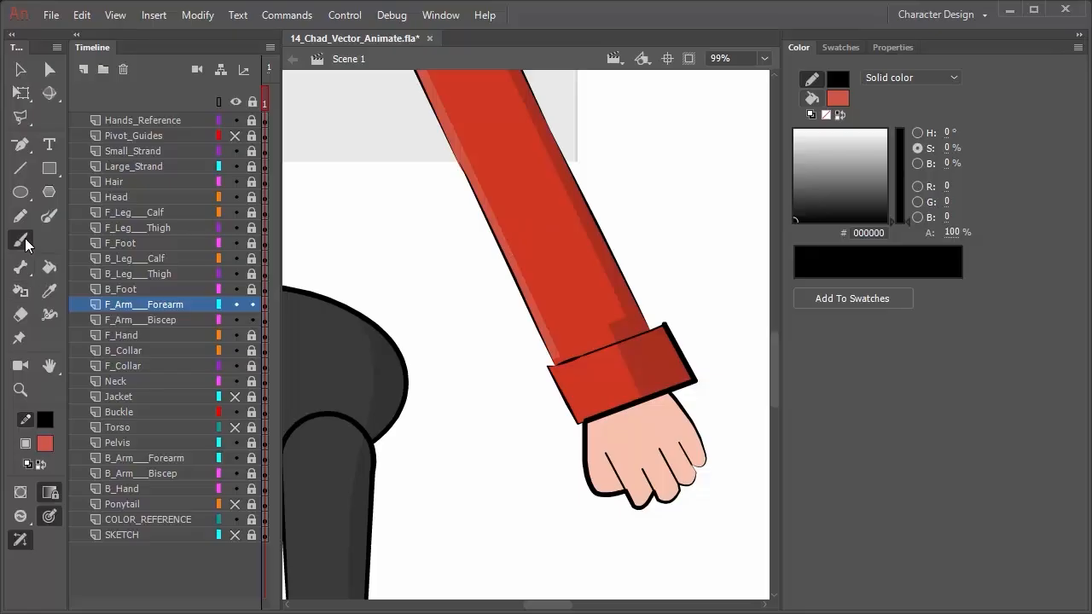
click(20, 516)
click(92, 591)
mouse_move(559, 367)
mouse_down()
mouse_move(560, 392)
mouse_move(589, 421)
mouse_up()
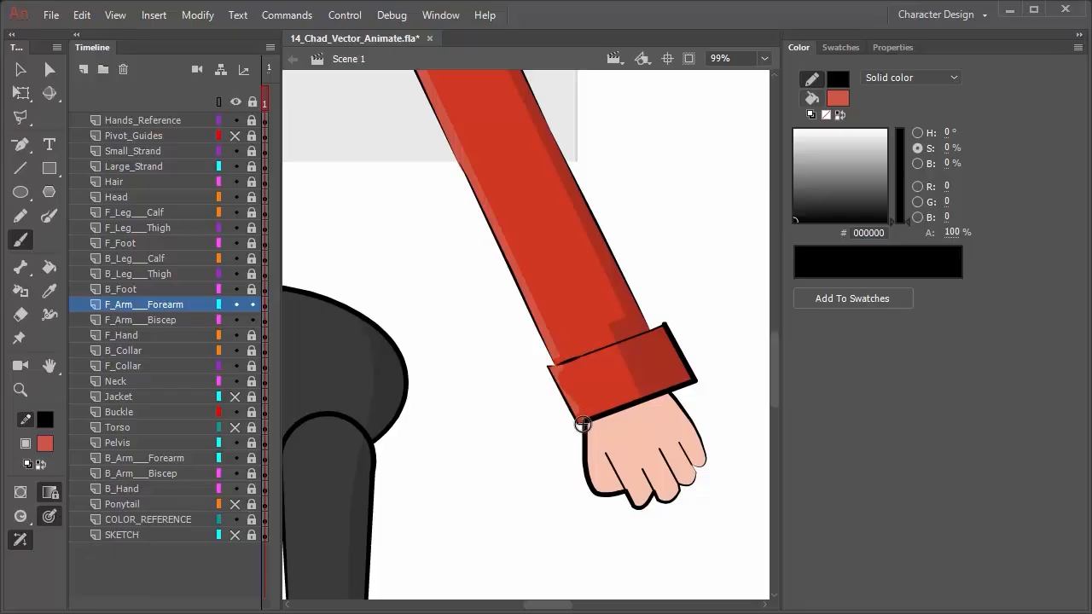
drag(556, 365, 563, 397)
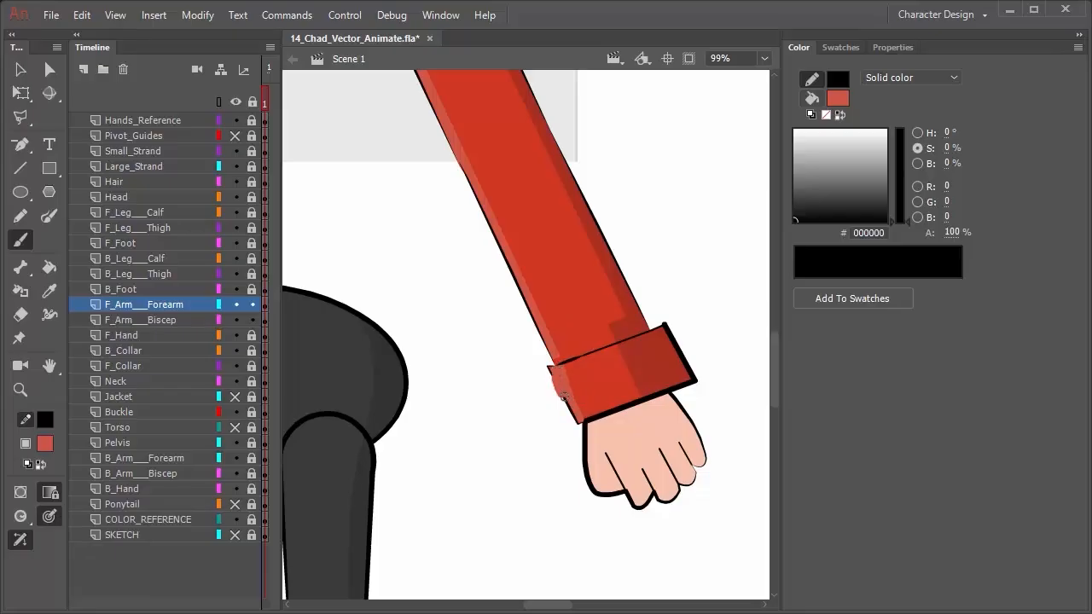
key(ctrl+z)
drag(551, 367, 564, 394)
scroll(563, 358, up, 4)
scroll(566, 358, up, 1)
scroll(568, 358, down, 5)
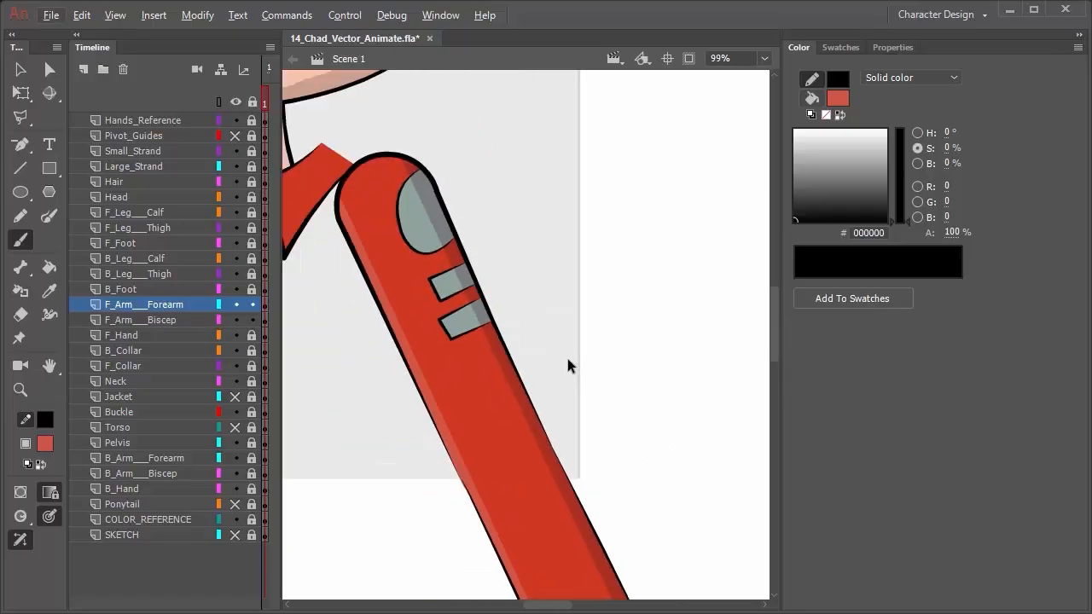
scroll(565, 359, down, 3)
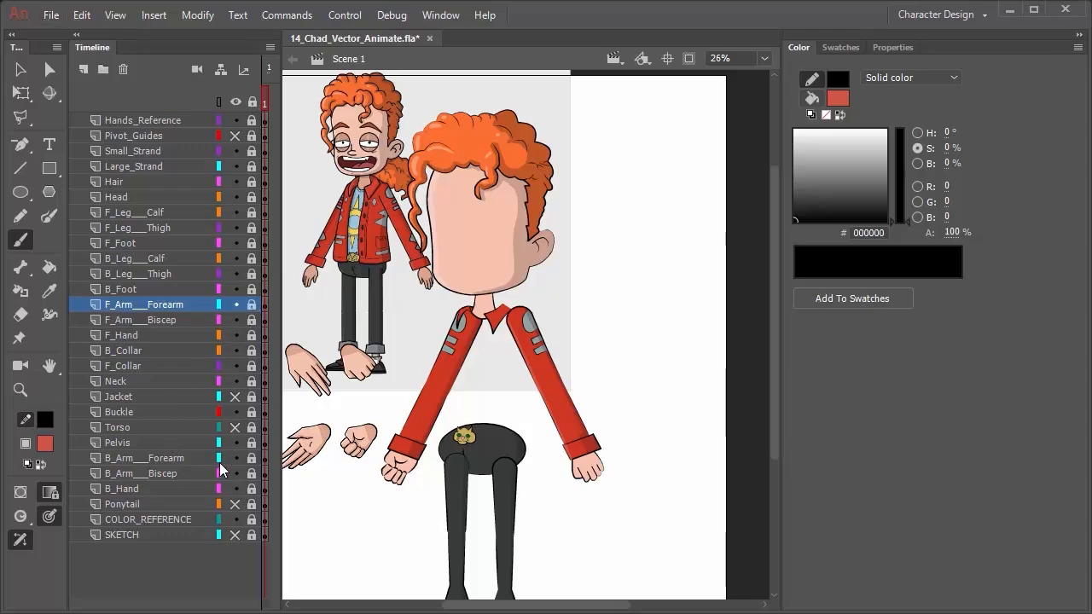
Unlock the B_Arm___Forearm and B_Arm___Biscep layers and clear the artwork selection
click(178, 458)
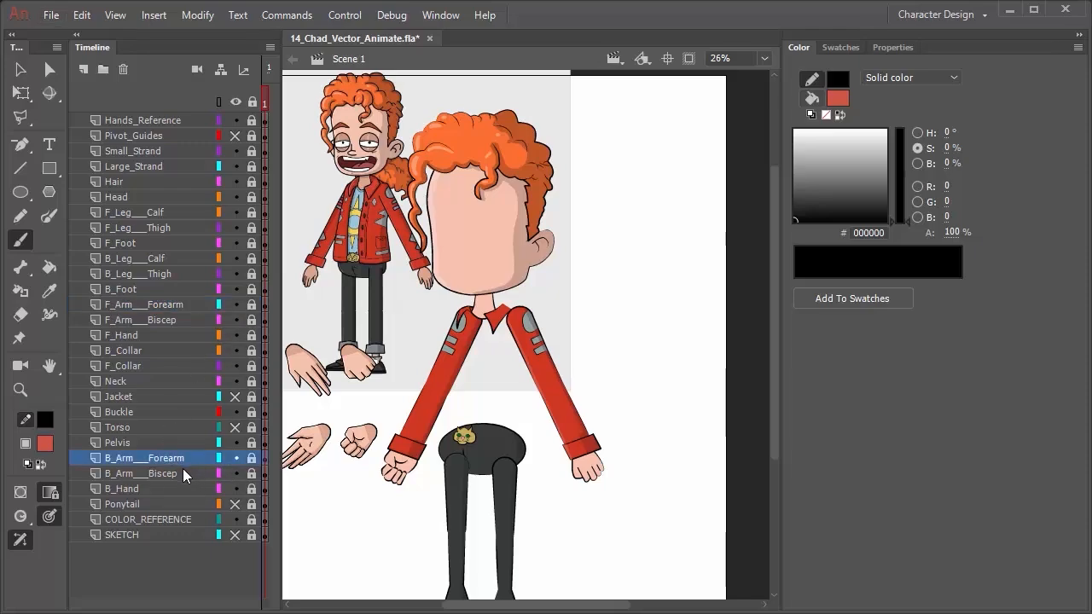
shift+click(182, 468)
click(251, 458)
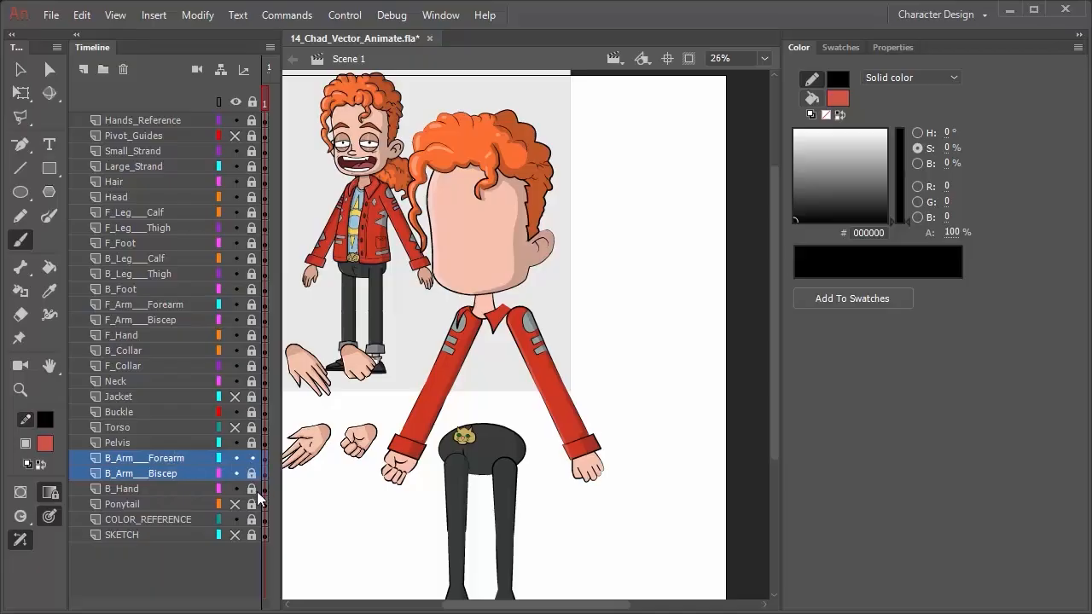
click(252, 474)
click(20, 70)
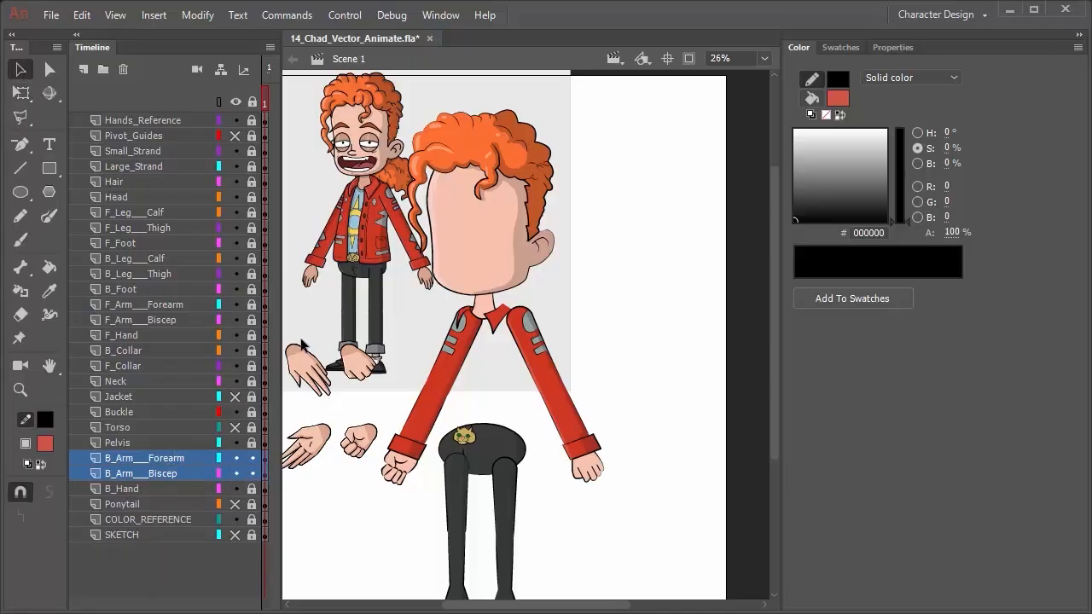
click(422, 331)
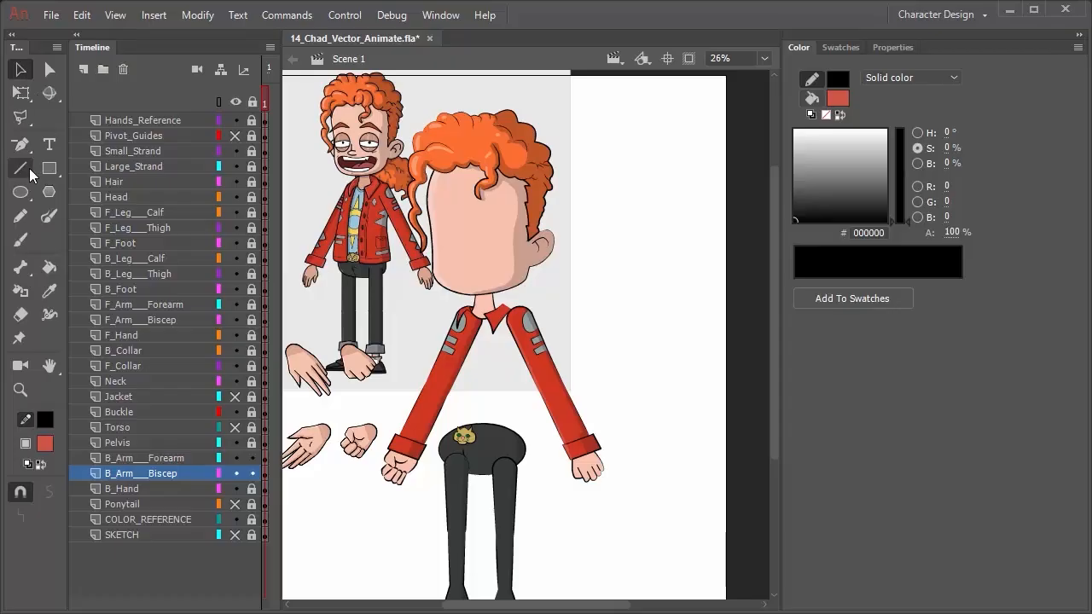
click(20, 117)
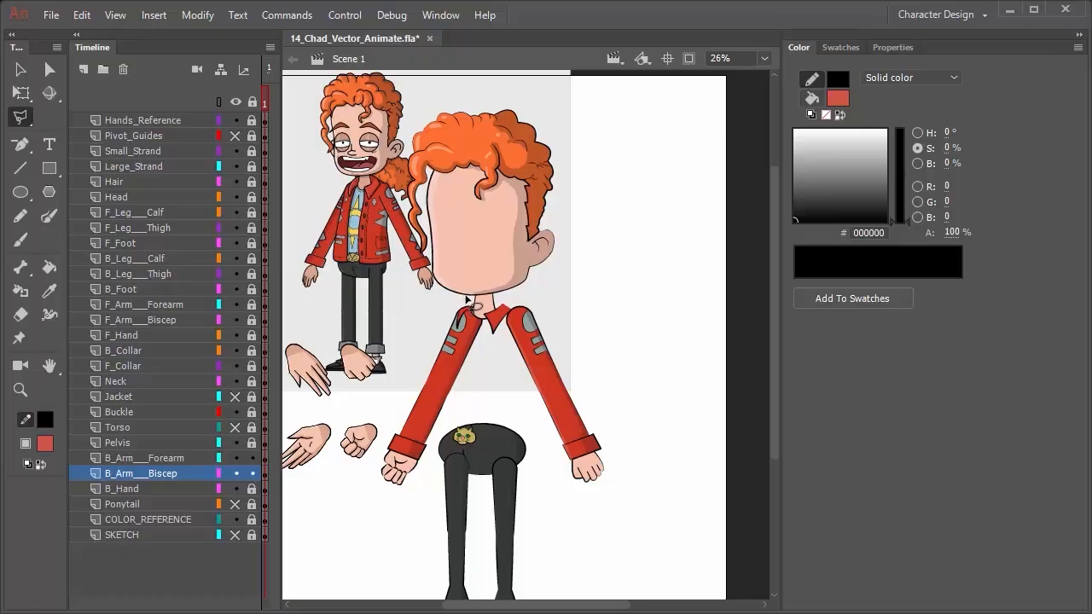
mouse_move(467, 301)
mouse_down()
mouse_move(416, 440)
mouse_move(391, 470)
mouse_move(401, 444)
mouse_up()
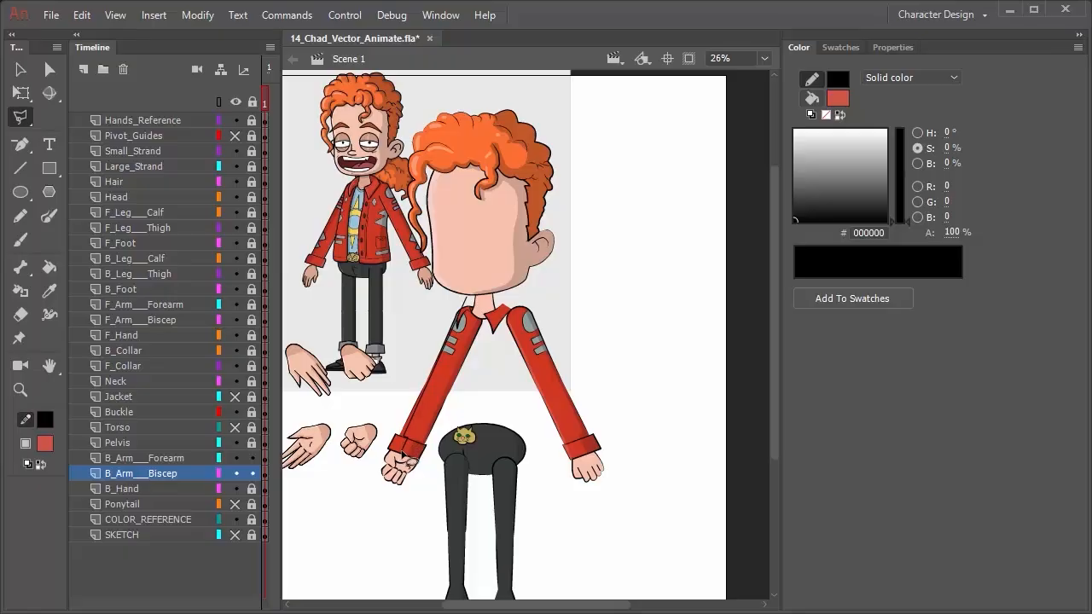
click(402, 454)
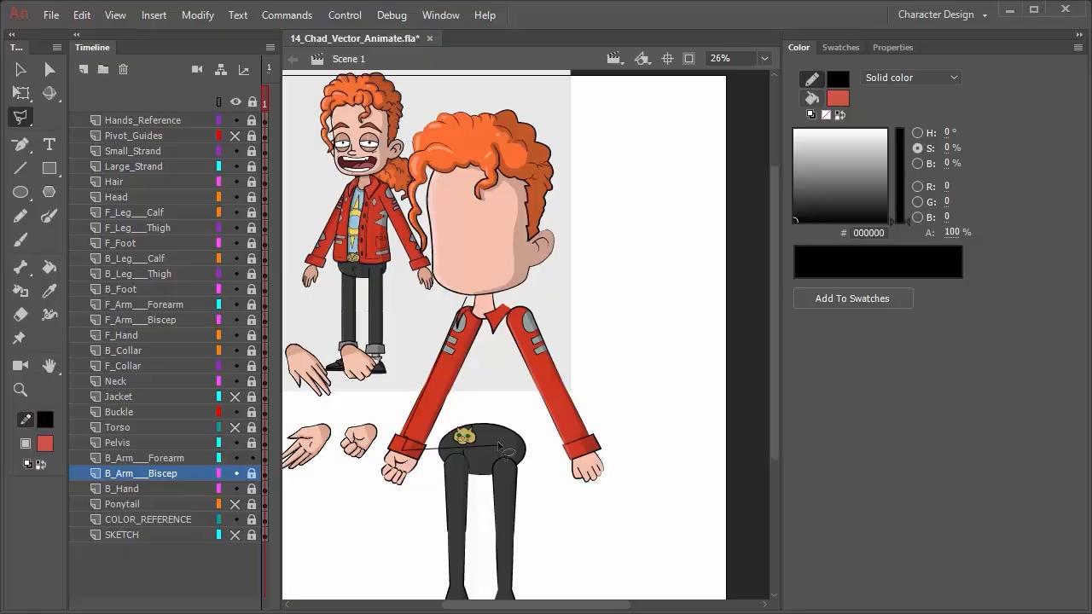
double_click(473, 406)
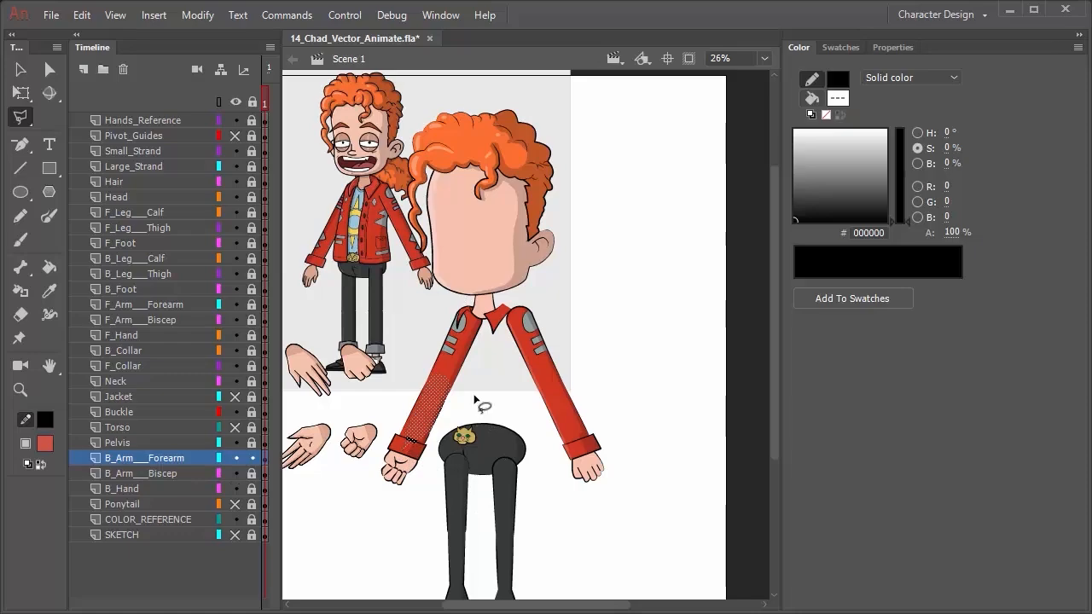
key(Escape)
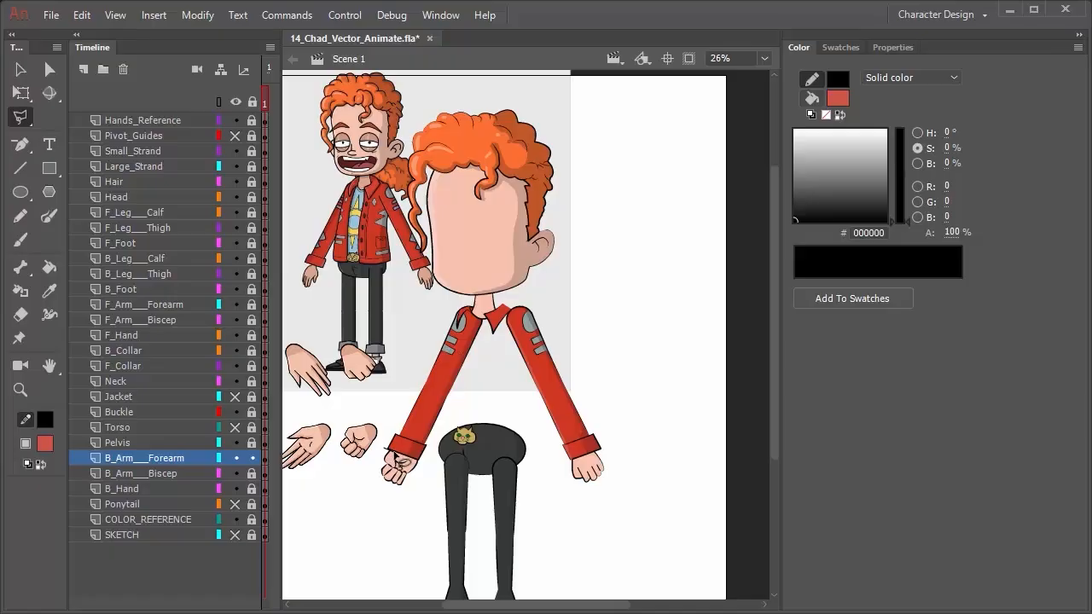
mouse_move(402, 462)
mouse_down()
mouse_move(399, 441)
mouse_move(420, 449)
mouse_move(403, 445)
mouse_move(468, 304)
mouse_up()
click(467, 303)
click(447, 304)
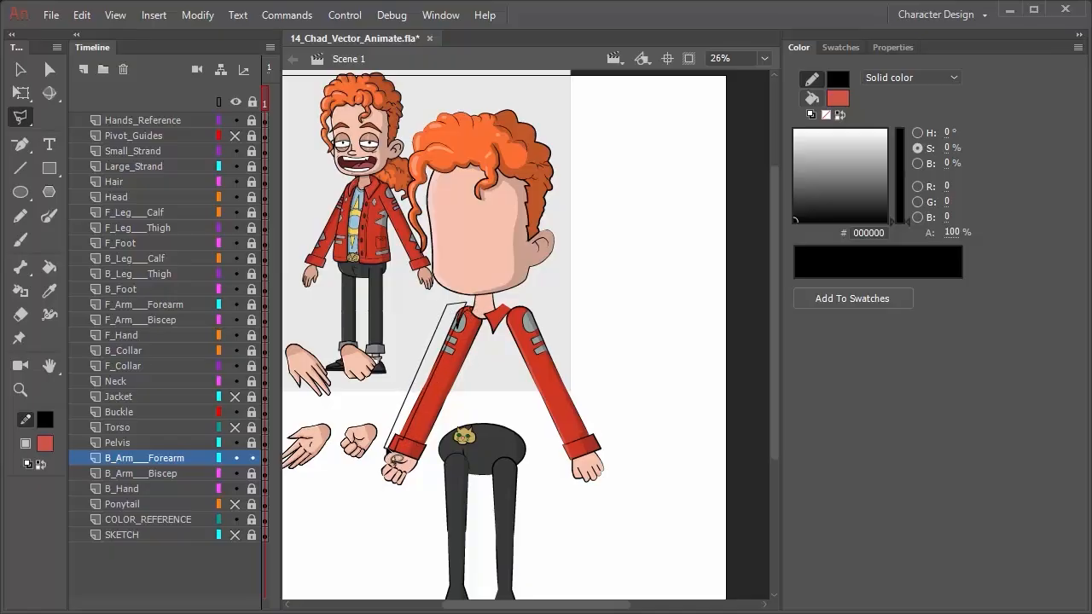
double_click(396, 459)
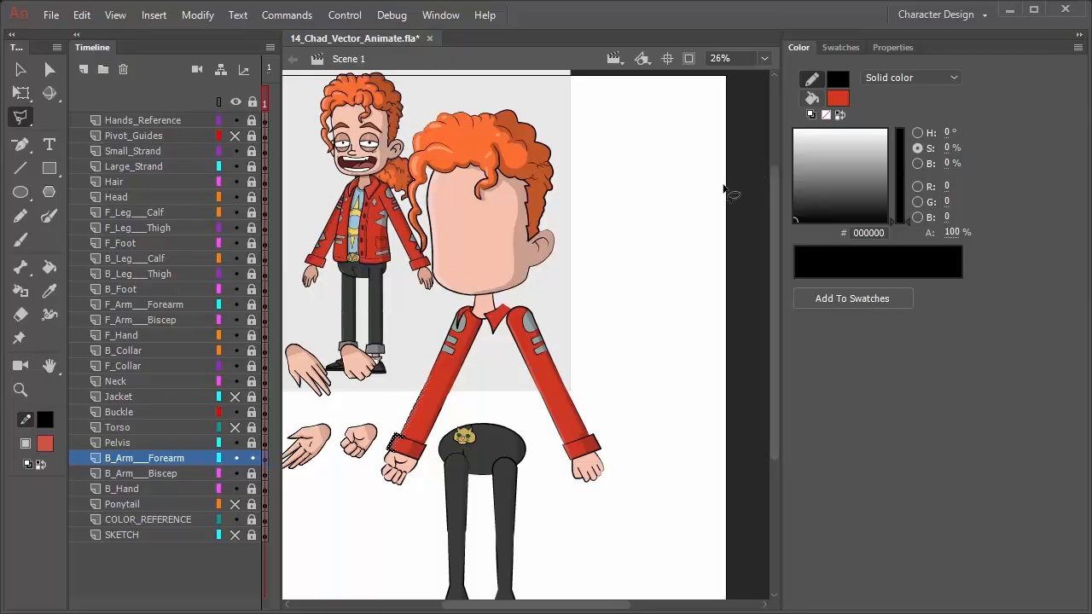
click(402, 527)
double_click(352, 506)
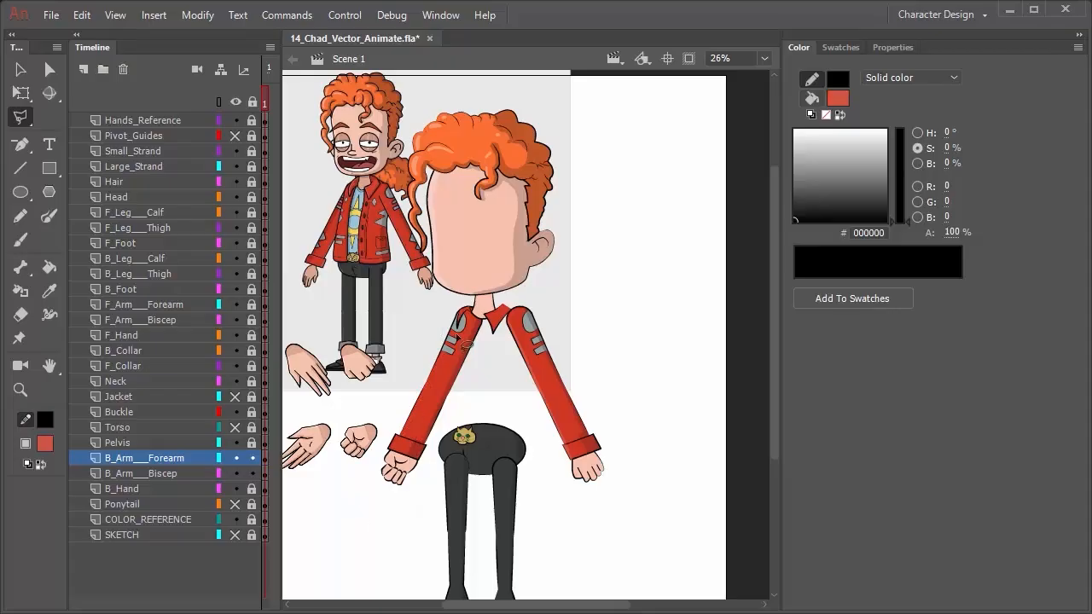
Lasso a narrow polygonal strip along the back sleeve's outer edge, from the shoulder down to the cuff
click(454, 300)
click(390, 431)
click(382, 449)
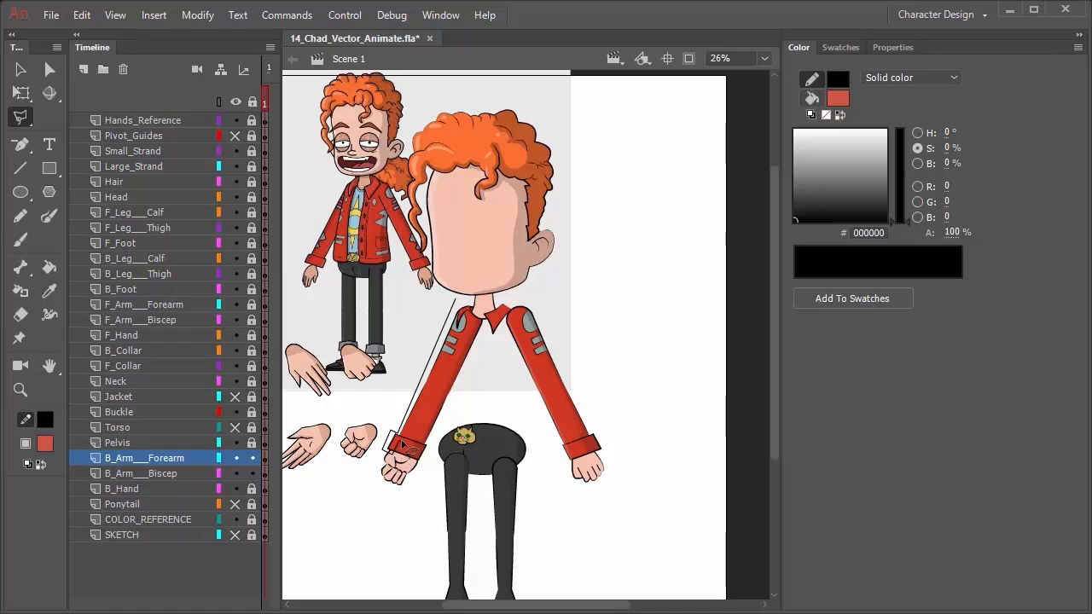
click(402, 441)
double_click(457, 303)
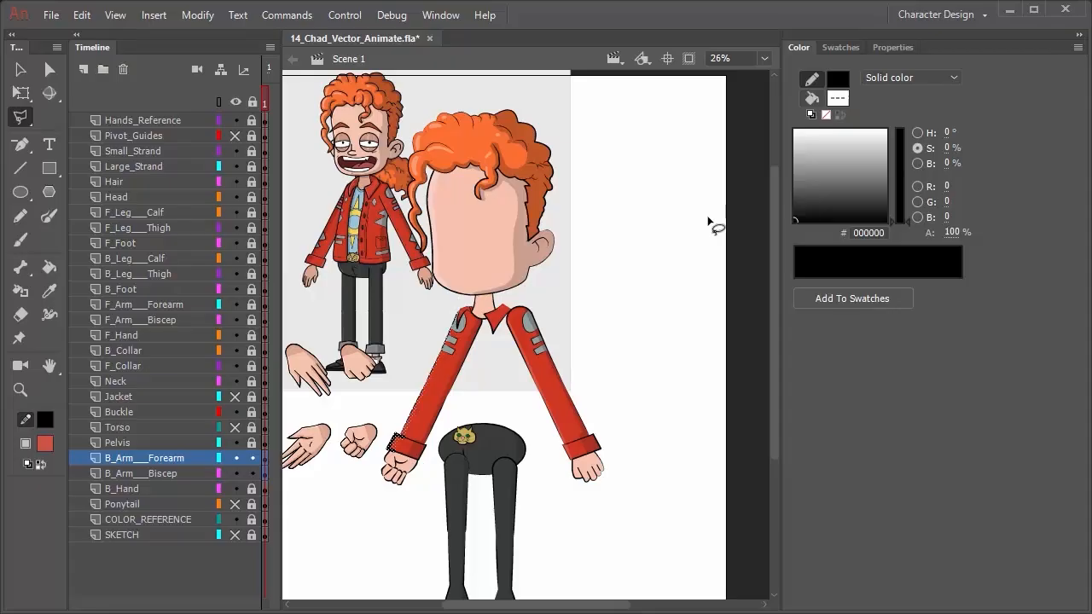
Fill the selected strip with the highlight red #D05744 sampled from the front sleeve, and clear the selection
key(i)
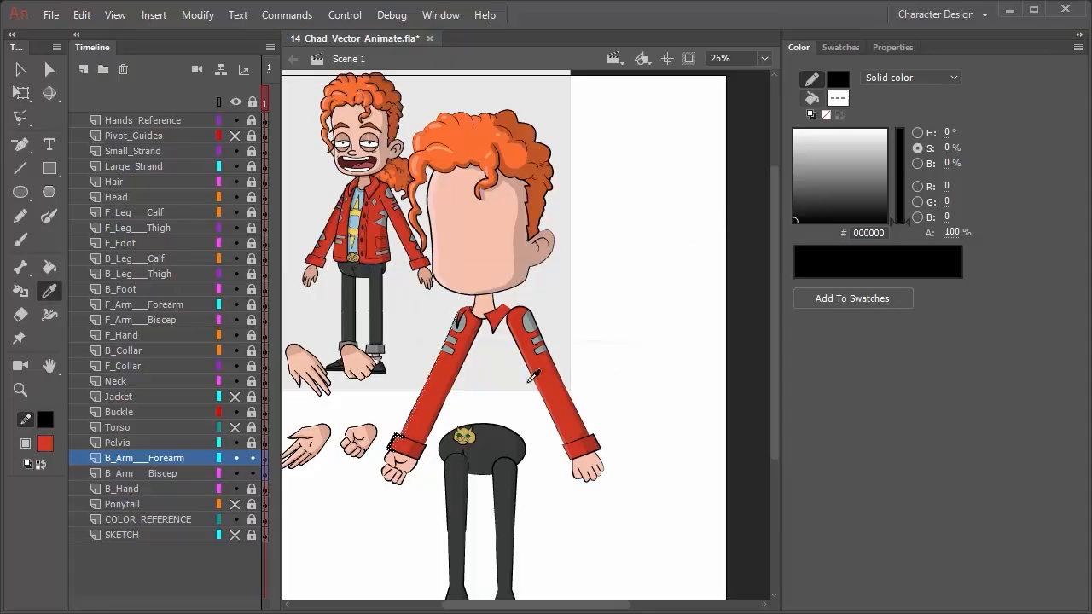
scroll(539, 369, down, 1)
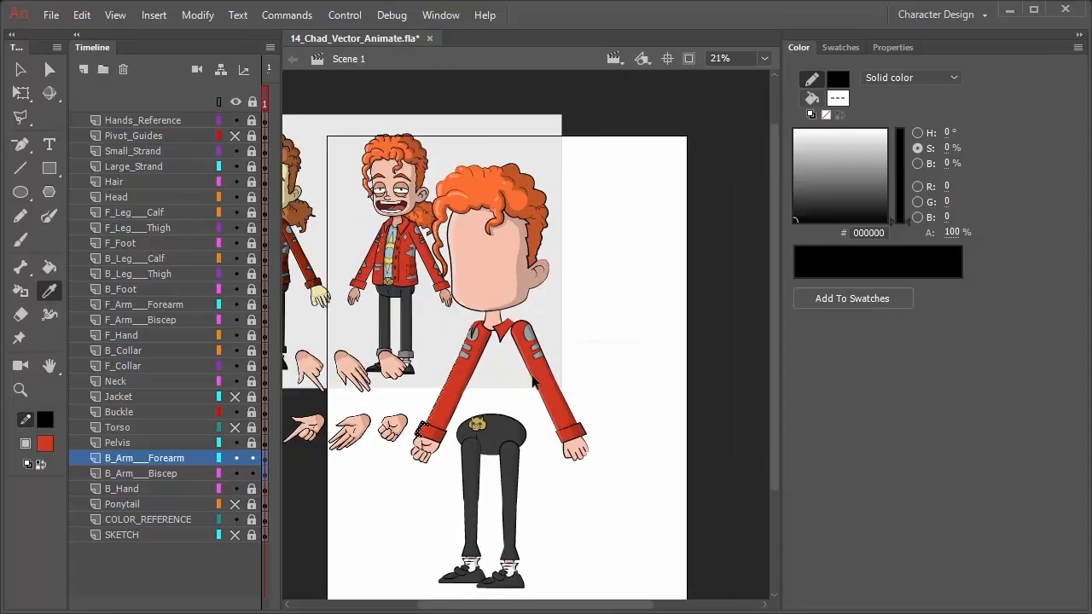
scroll(578, 360, up, 5)
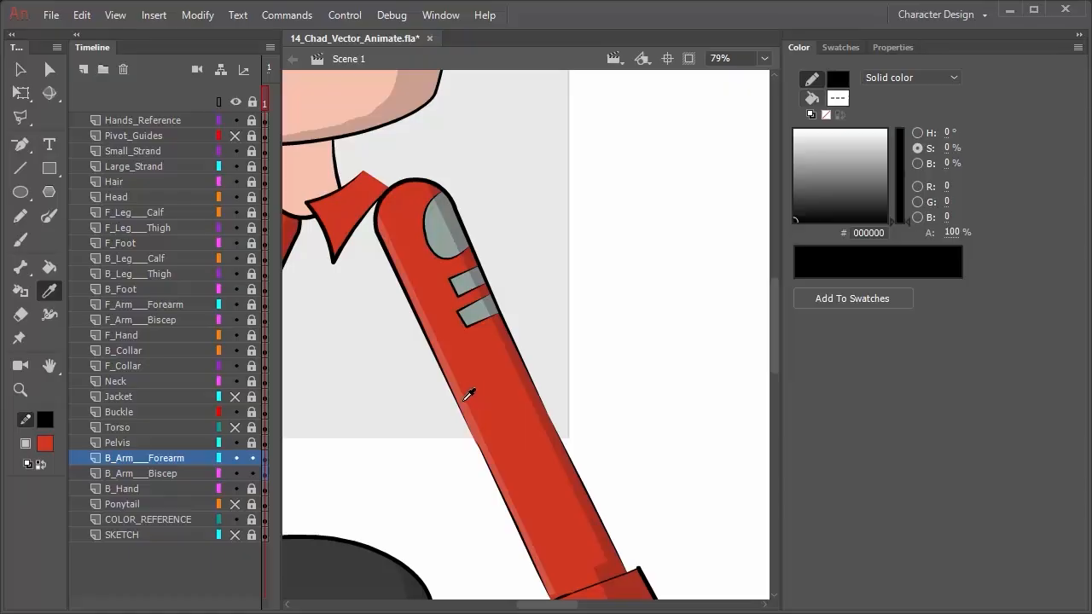
click(465, 399)
drag(373, 336, 685, 276)
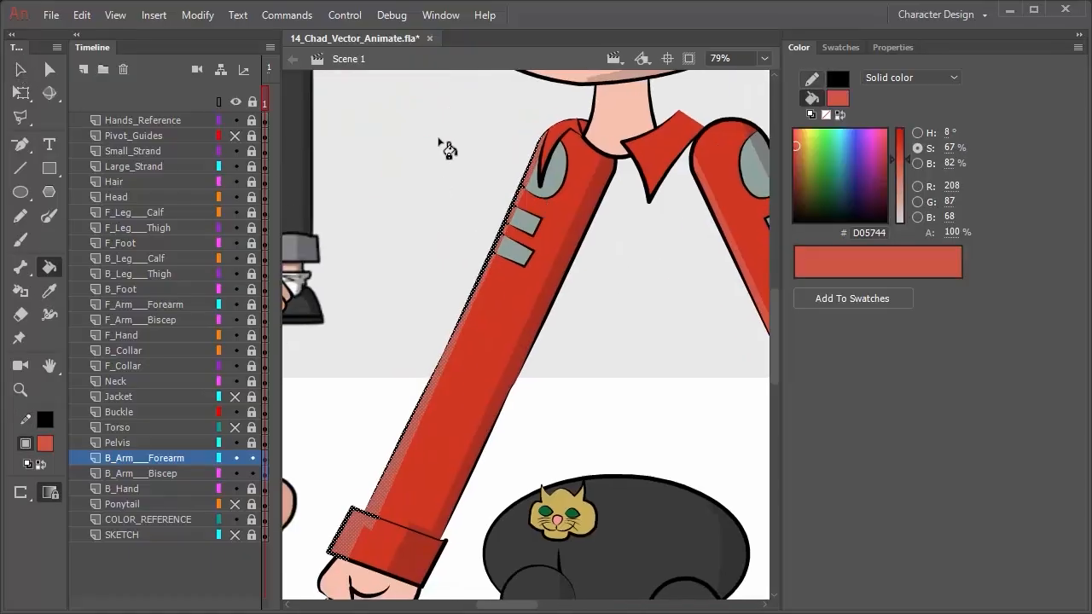
click(21, 69)
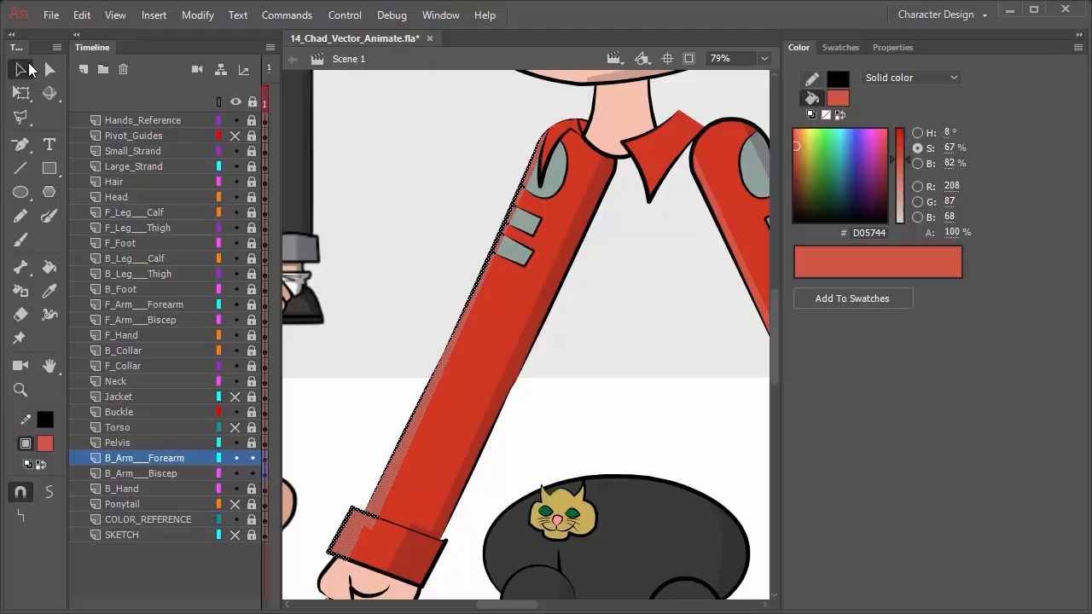
click(478, 221)
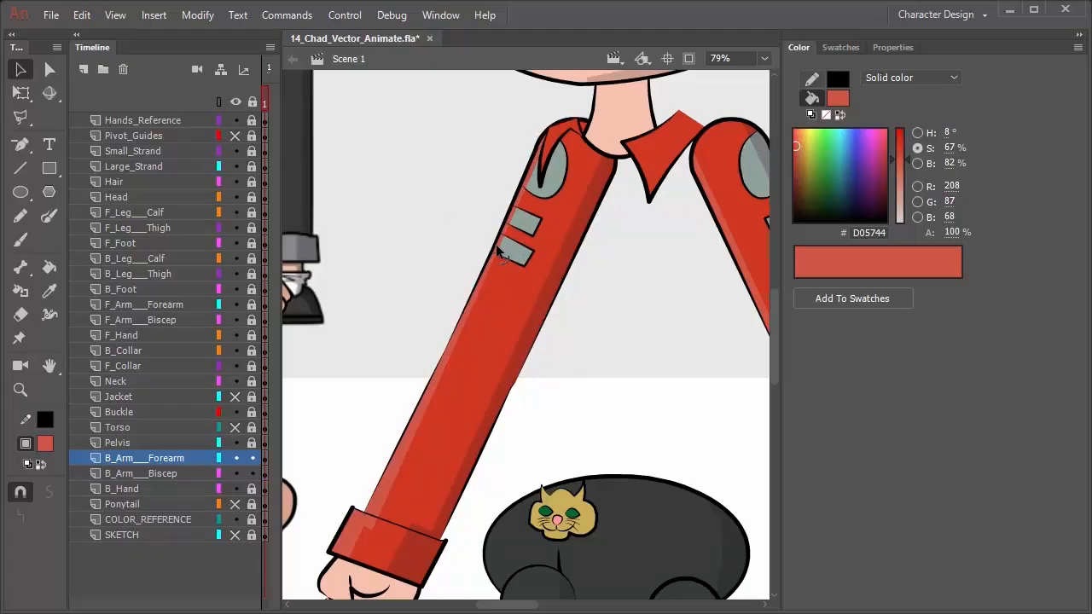
Recolour the highlighted ends of the back sleeve's three grey patches with their sampled grey desaturated to #A3A3A3, and clear the selection
scroll(504, 247, down, 2)
scroll(504, 248, up, 4)
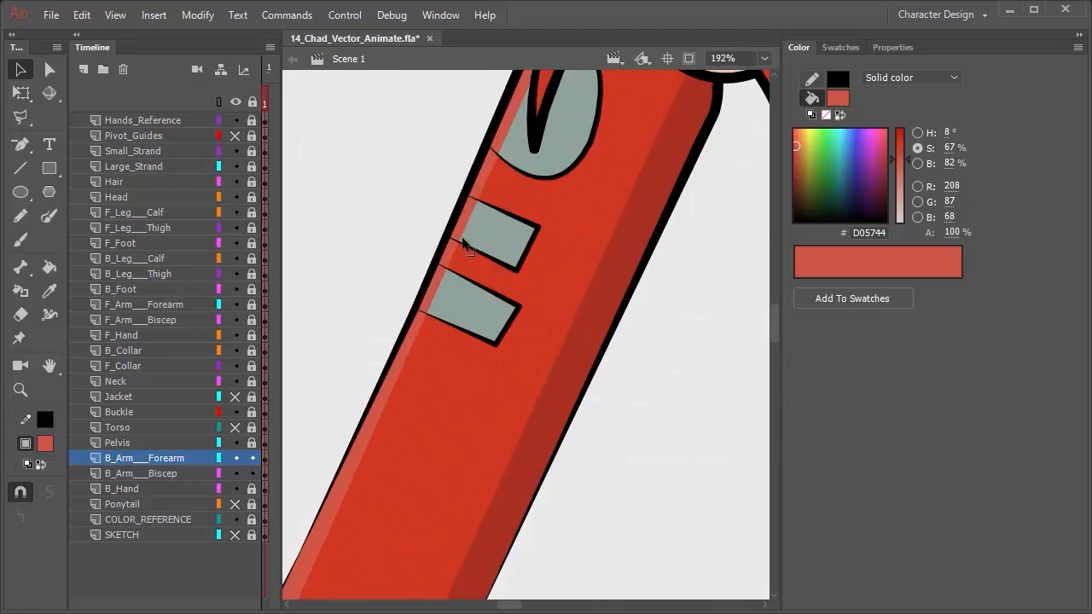
click(463, 216)
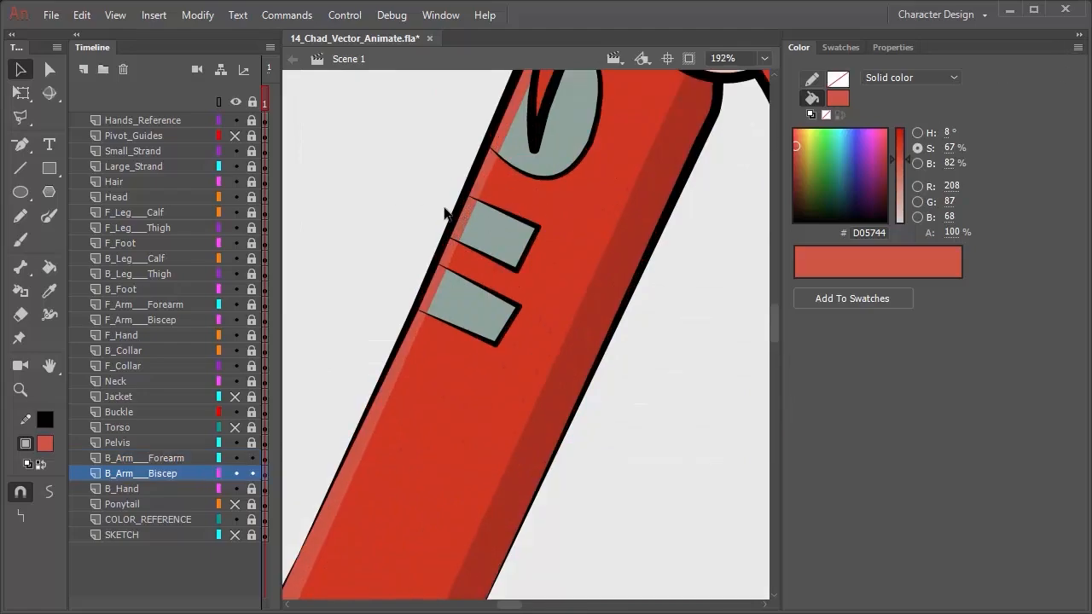
key(k)
alt+click(504, 232)
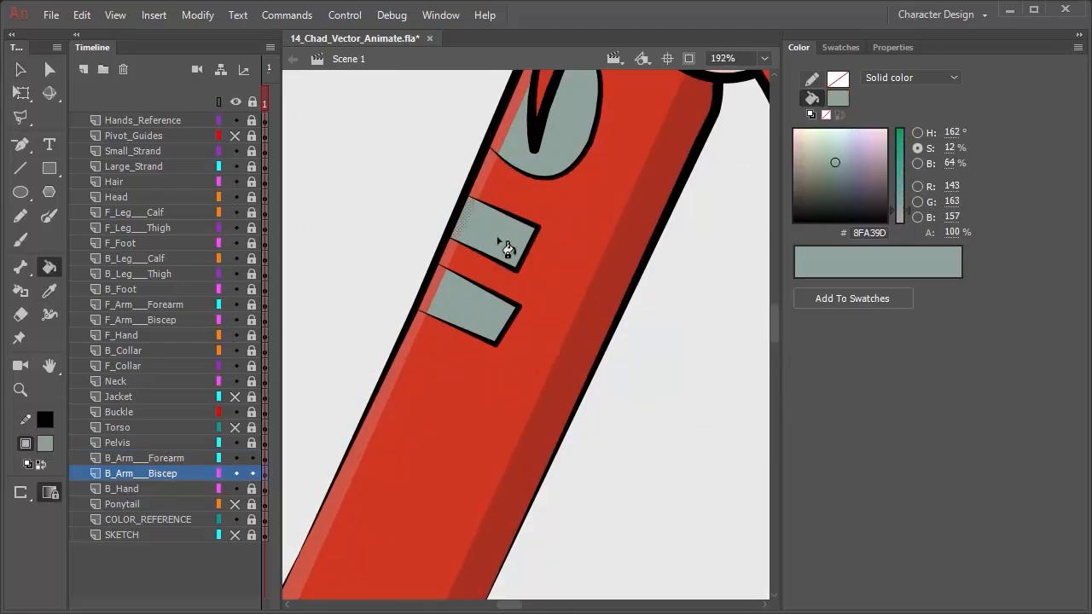
drag(902, 205, 906, 221)
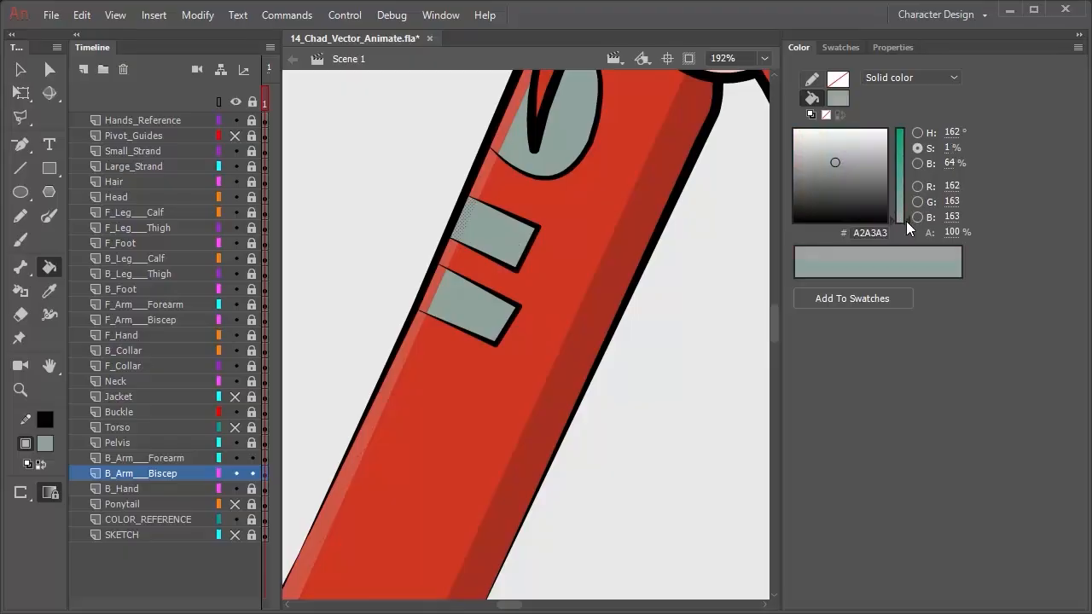
click(442, 299)
click(509, 132)
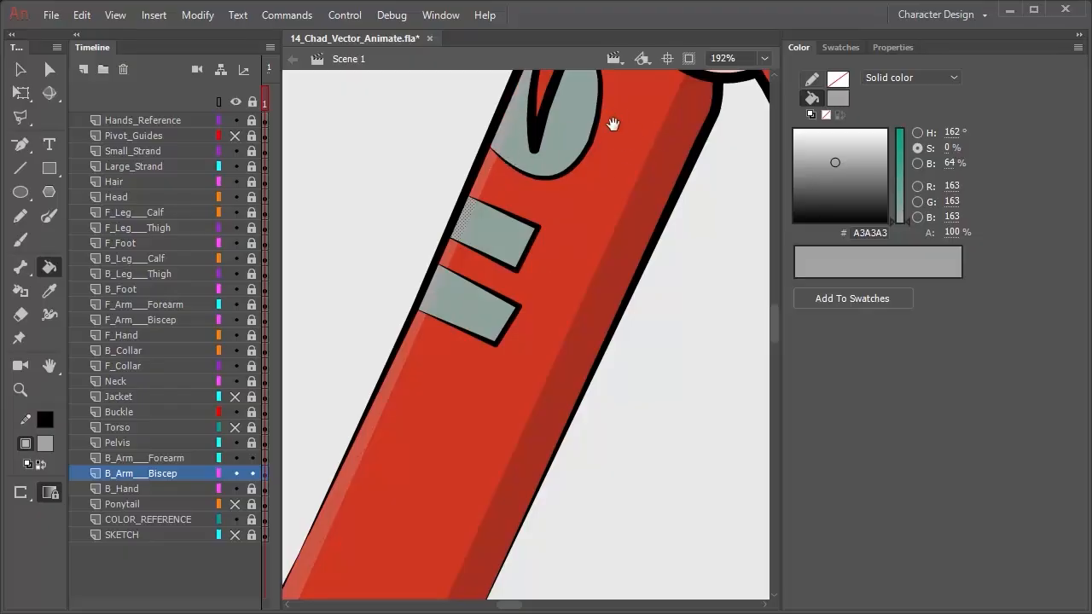
mouse_move(609, 122)
mouse_down()
mouse_move(594, 224)
mouse_move(605, 193)
mouse_up()
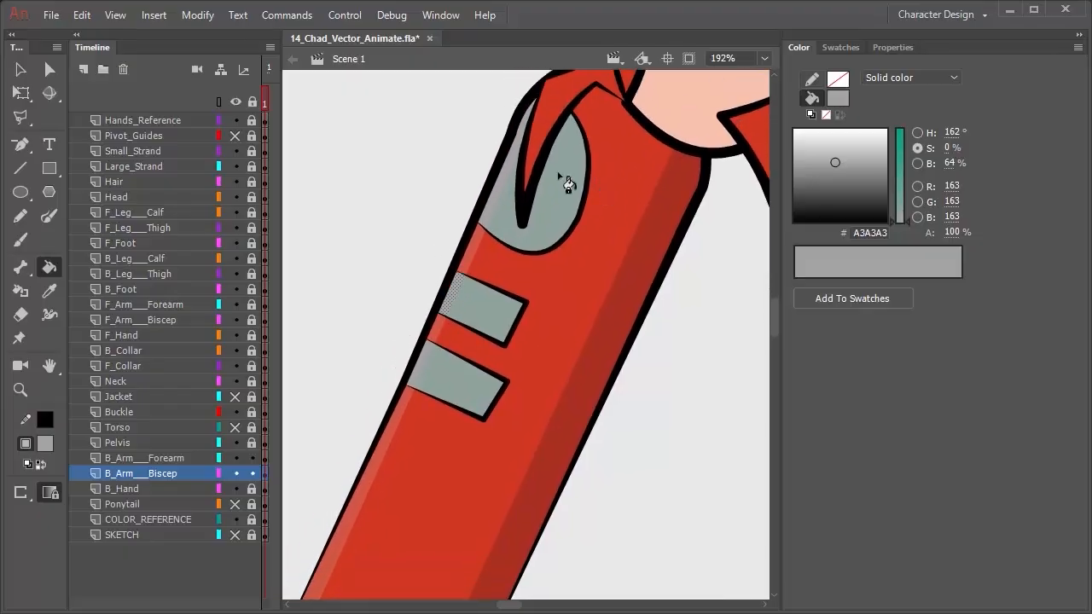
click(22, 69)
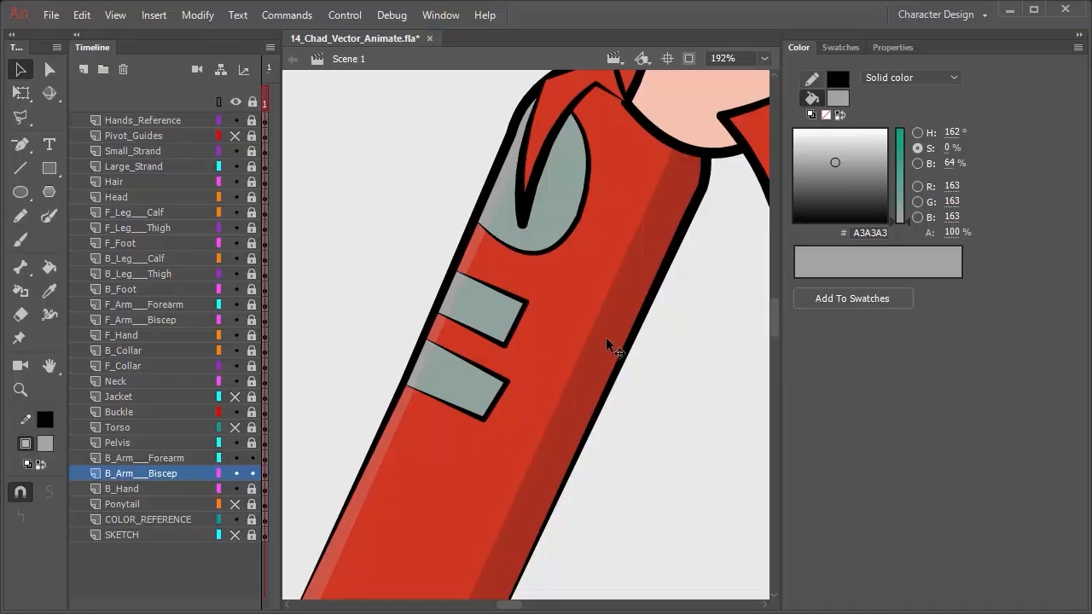
Unlock the Pelvis layer, lock B_Arm___Forearm and B_Arm___Biscep, and clear the artwork selection
scroll(650, 389, down, 6)
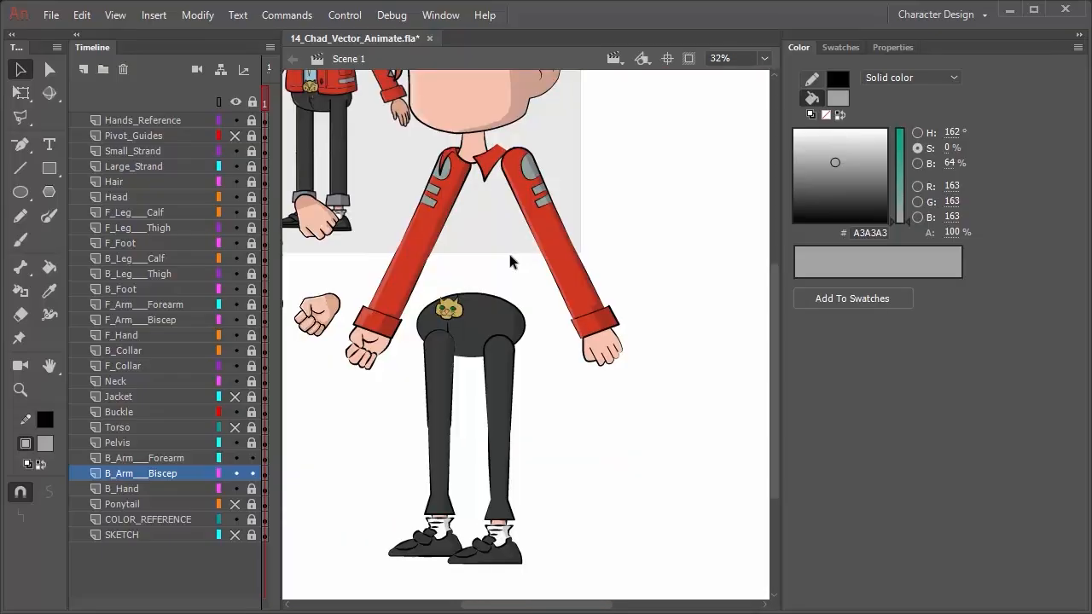
click(184, 431)
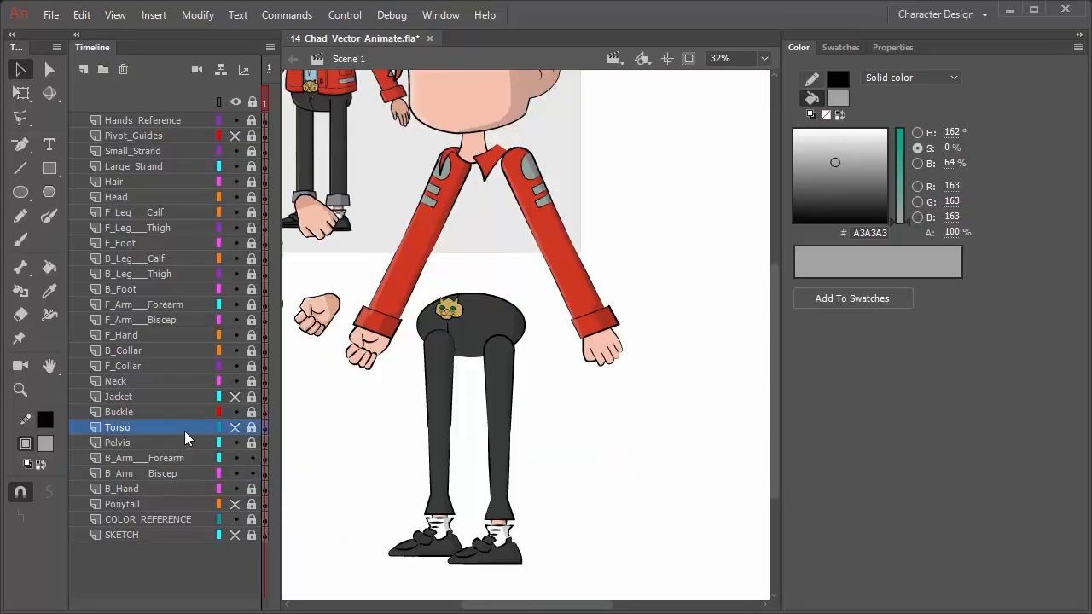
click(179, 442)
click(250, 442)
click(252, 459)
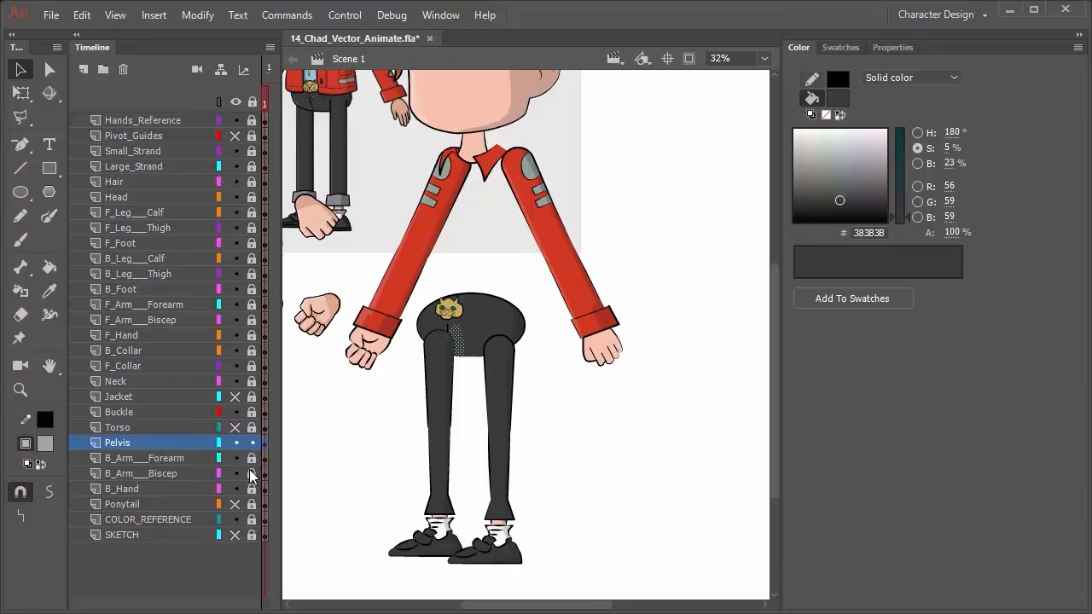
click(252, 473)
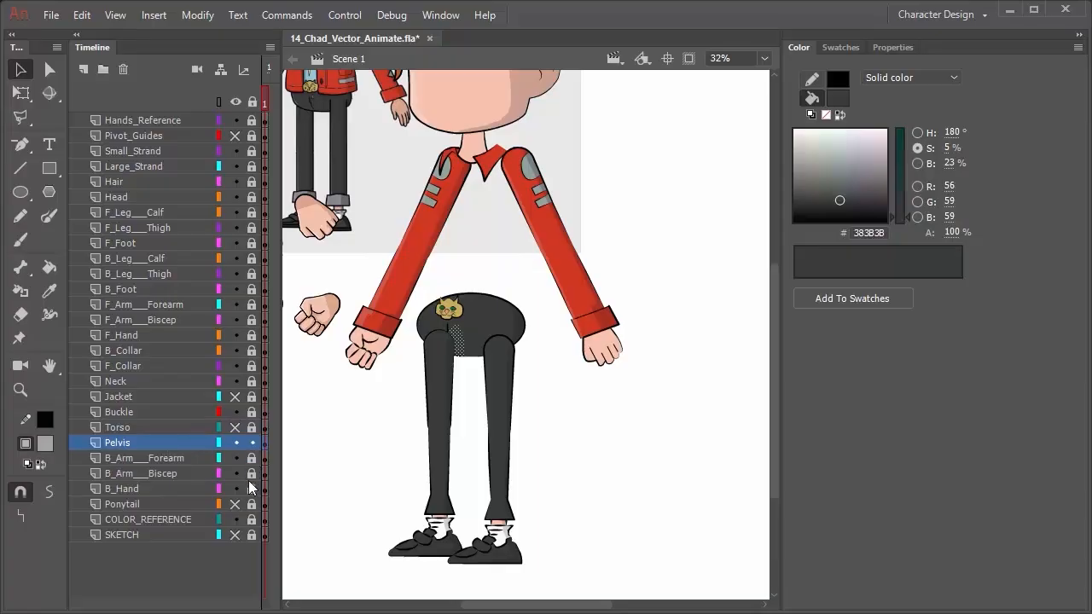
click(622, 439)
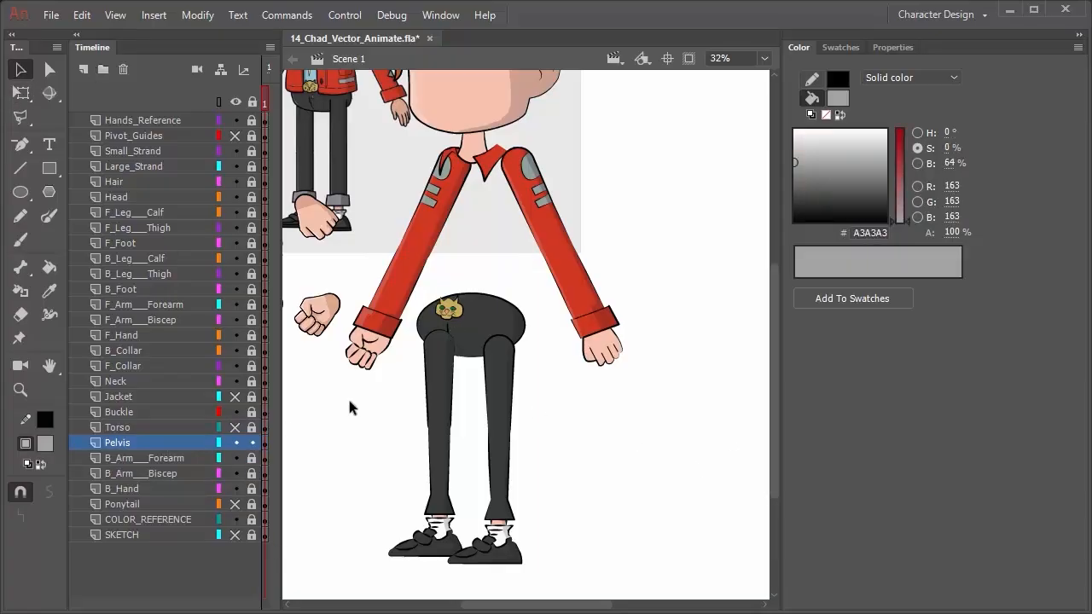
Sample the pelvis's dark grey, set its brightness to 36% (#565B5B), and brush a highlight along the pelvis's outer edge beside the buckle
click(20, 241)
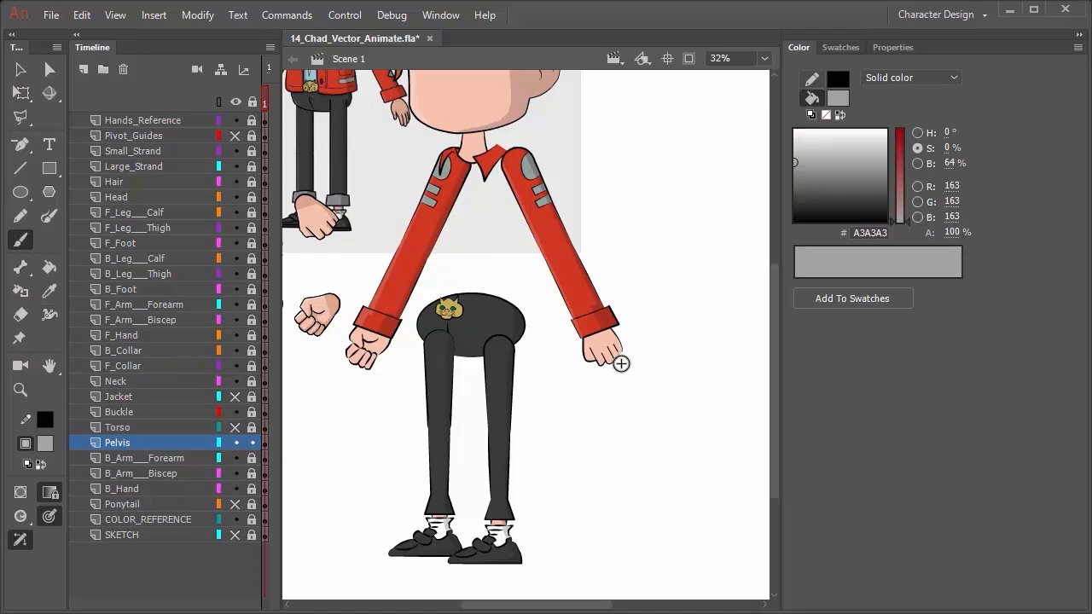
key(i)
click(500, 311)
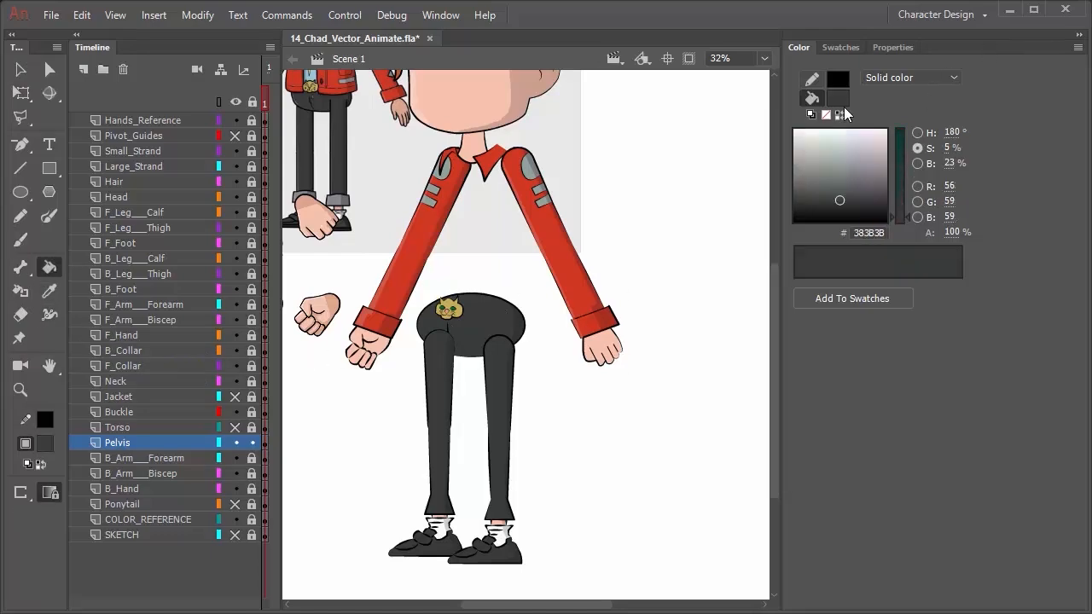
click(918, 163)
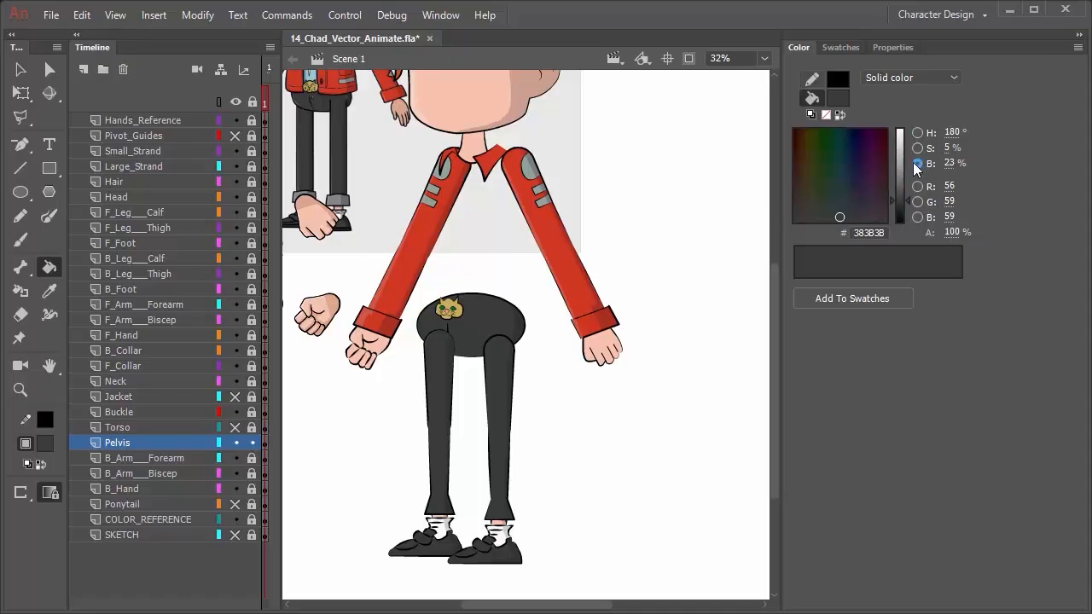
drag(908, 198, 907, 189)
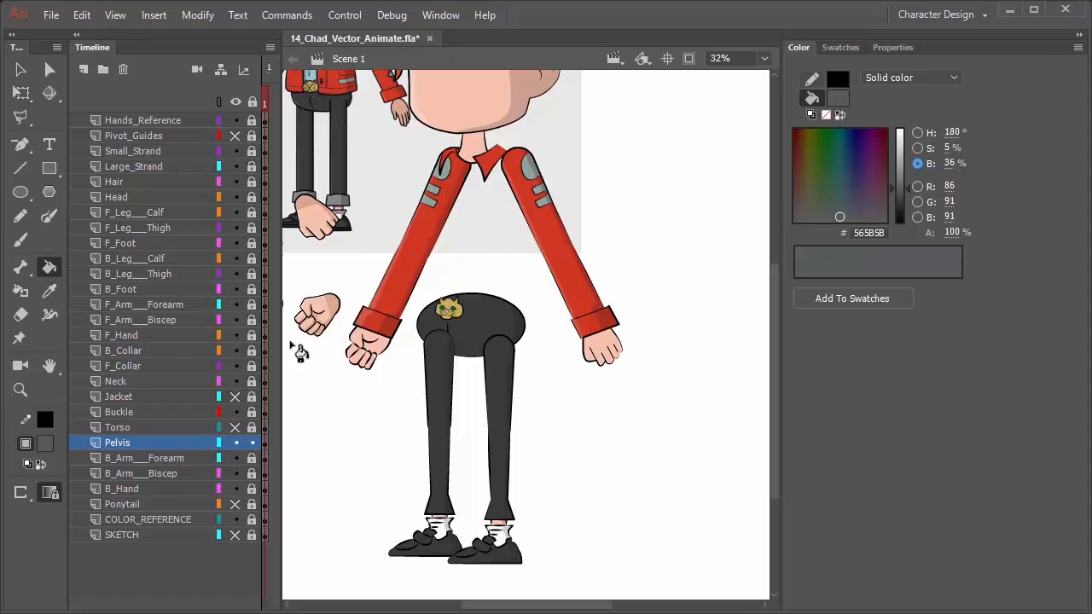
key(b)
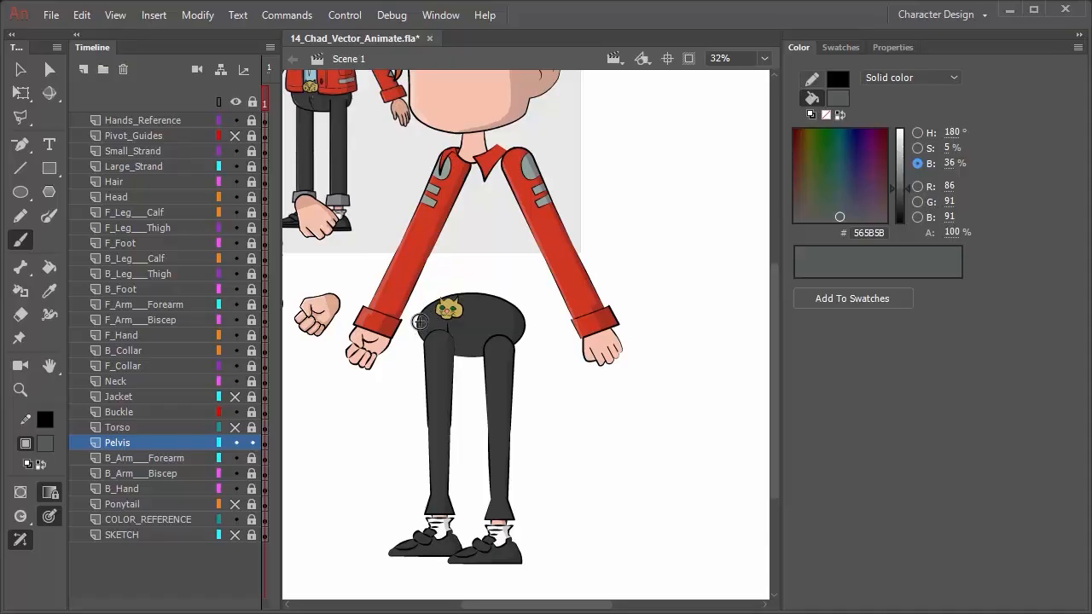
drag(423, 317, 419, 326)
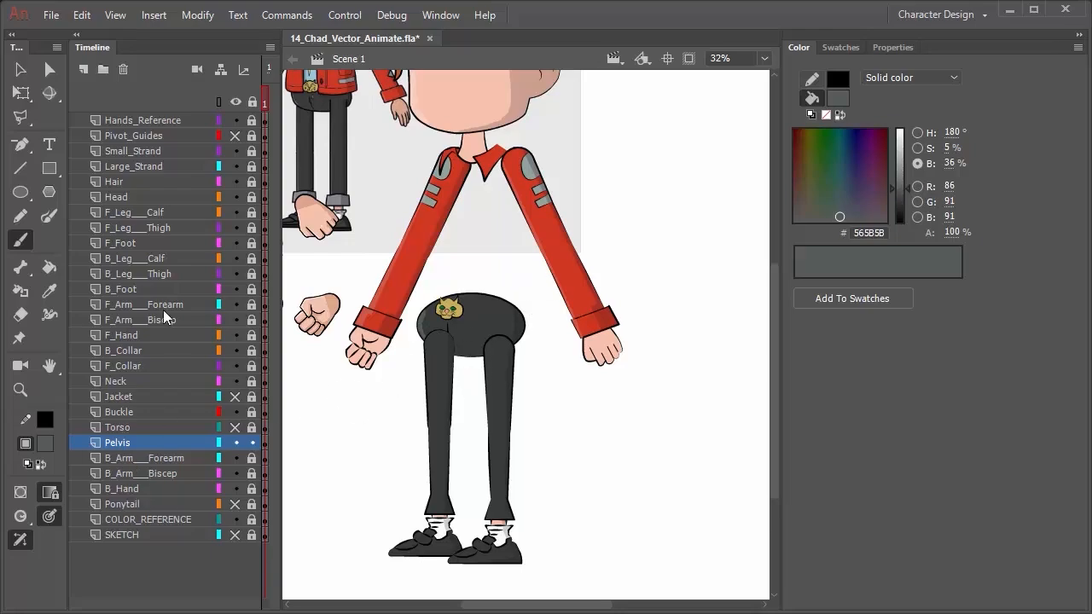
Move the B_Leg___Calf, B_Leg___Thigh and B_Foot layers directly below the Pelvis layer
click(154, 273)
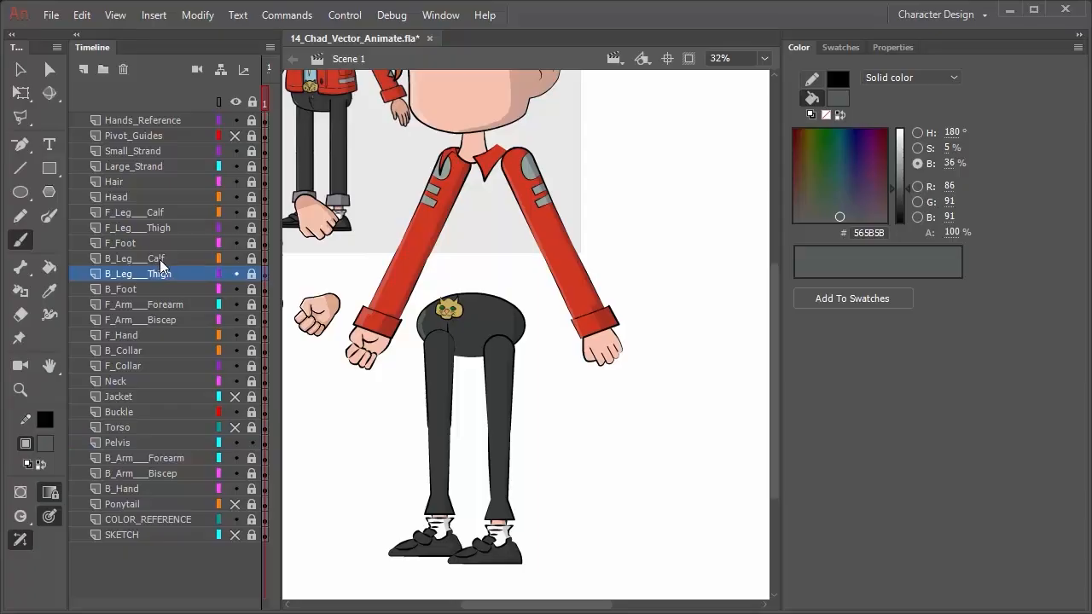
shift+click(159, 260)
shift+click(135, 291)
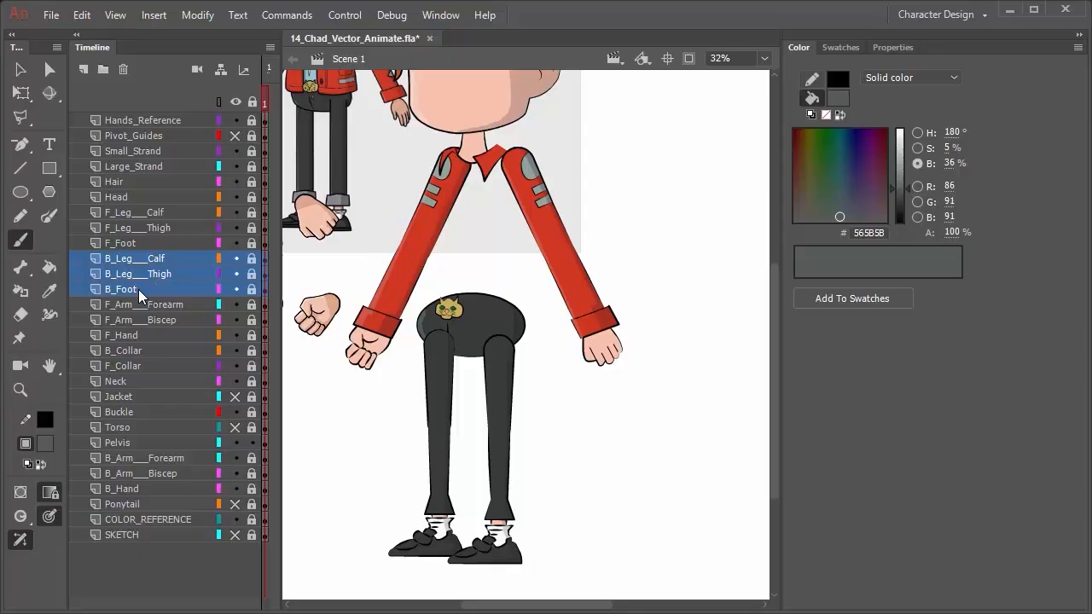
drag(137, 289, 143, 450)
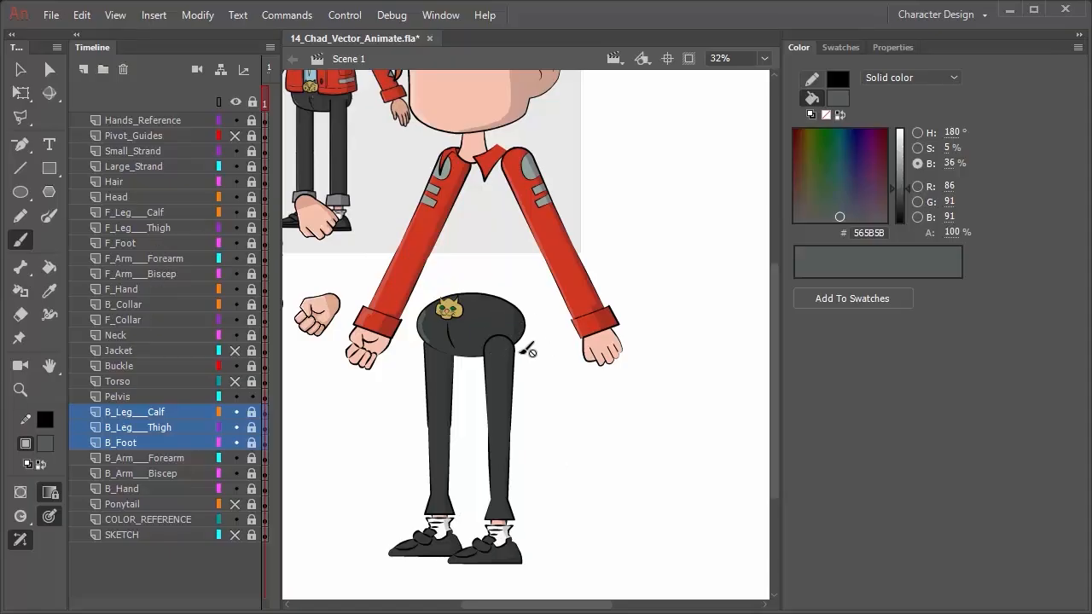
Unlock the F_Leg___Thigh layer and delete the curved outline at the top of the front thigh
click(156, 213)
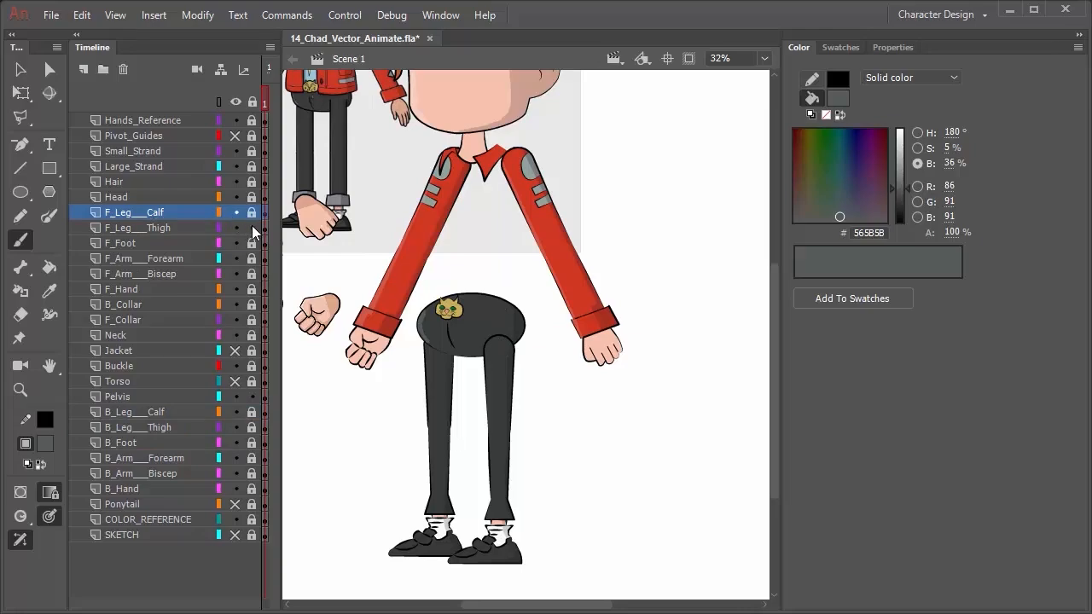
click(153, 227)
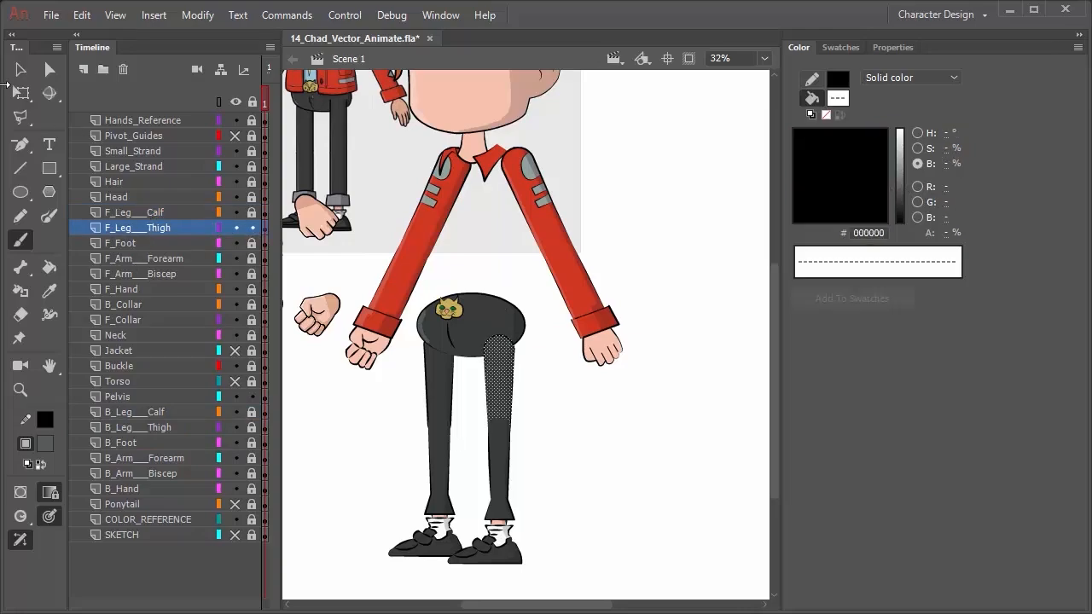
key(v)
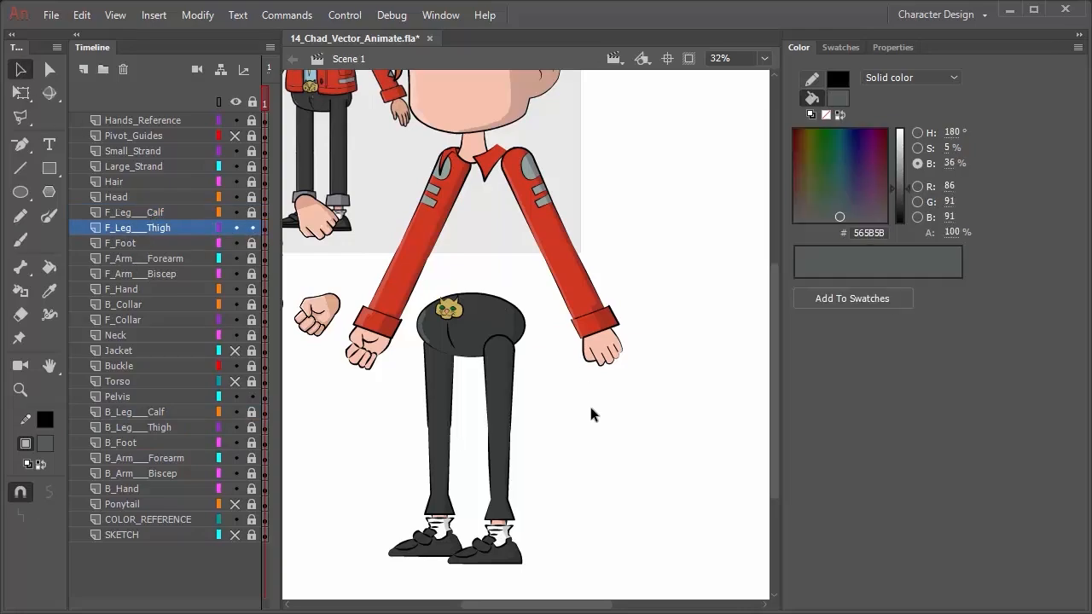
click(505, 340)
click(582, 384)
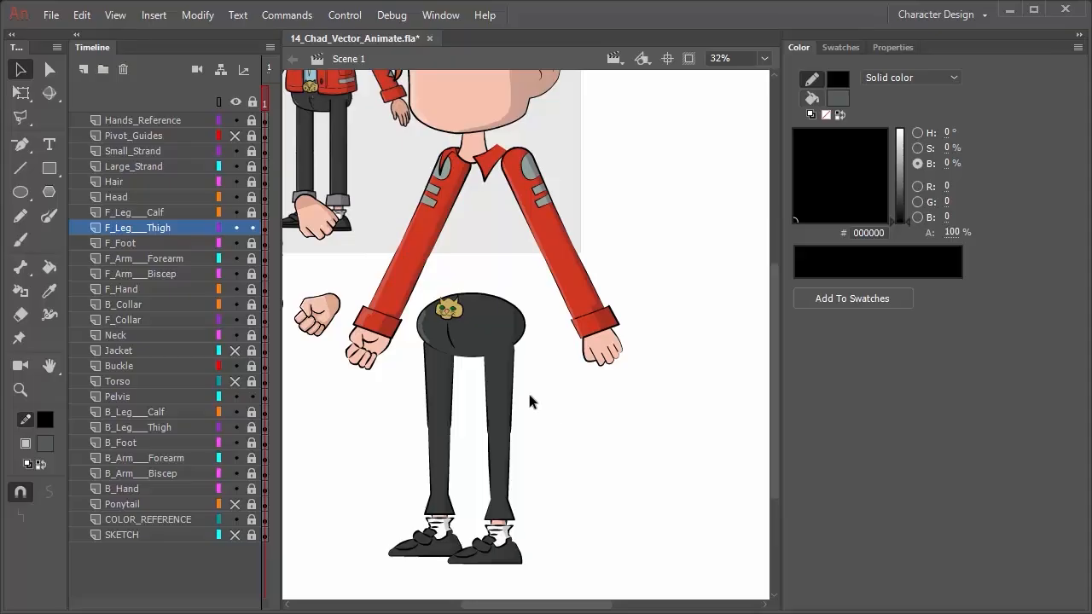
Lock the Pelvis layer, unlock B_Leg___Calf and B_Leg___Thigh, and select the artwork on both back leg layers
click(153, 410)
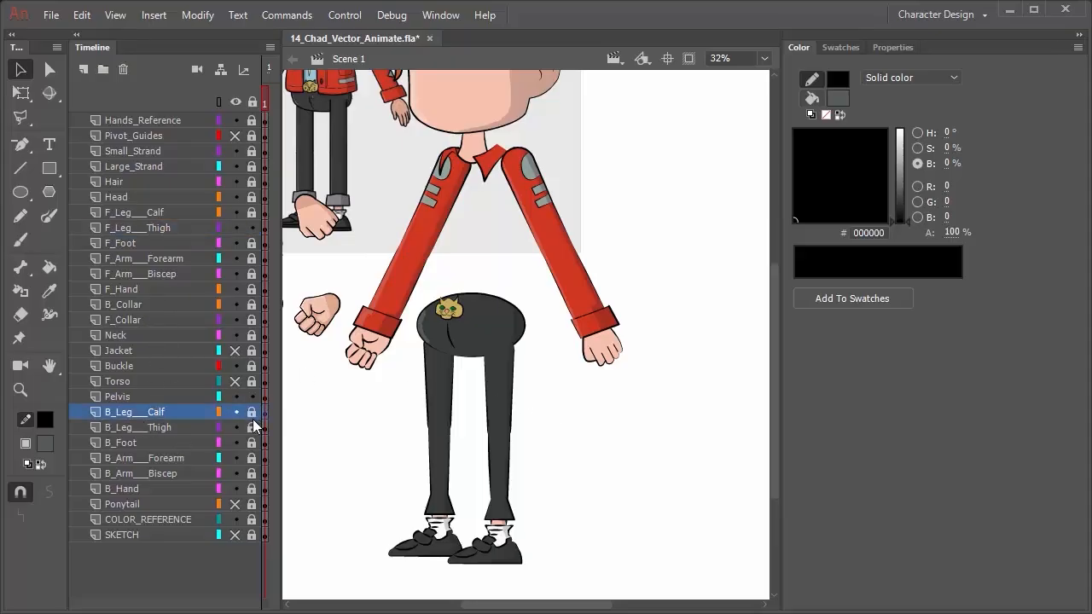
click(252, 412)
click(148, 429)
shift+click(165, 415)
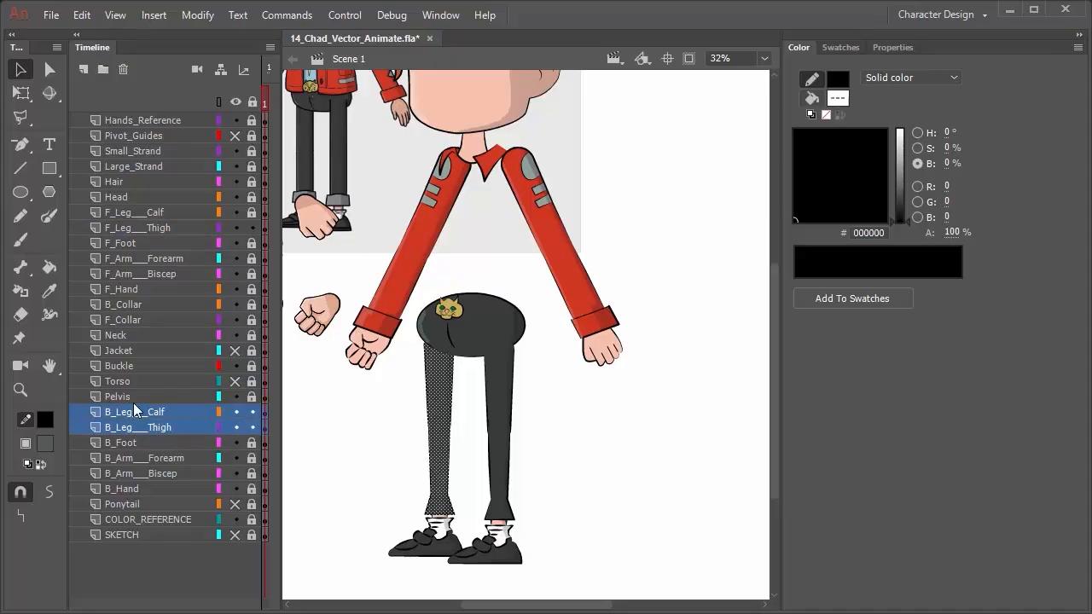
Lasso a narrow strip along the left edge of the back leg and recolour it with the pelvis's highlight grey (#565B5B)
click(373, 480)
click(20, 117)
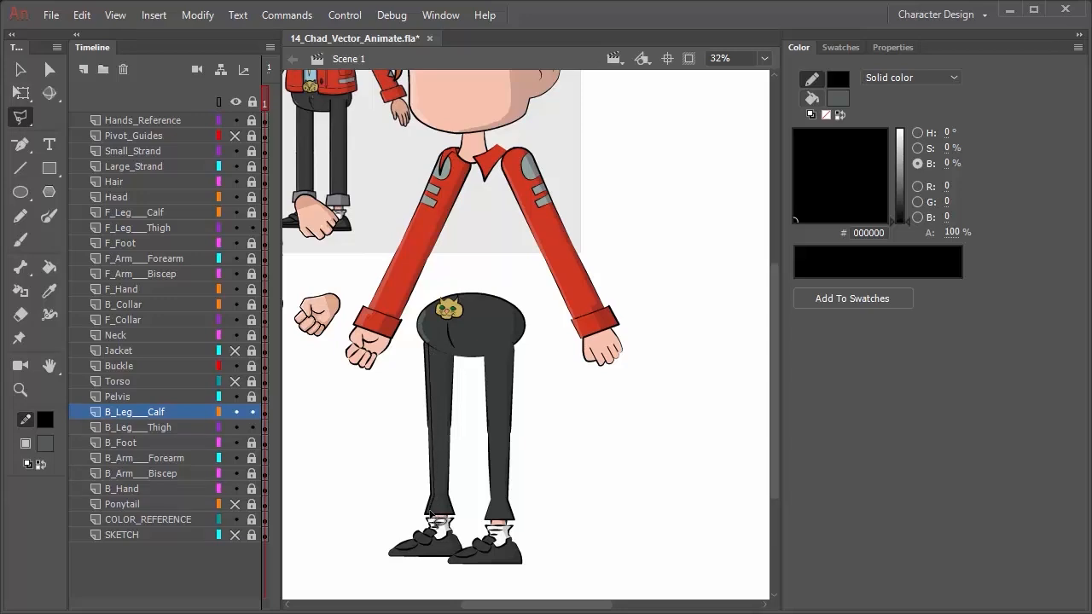
mouse_move(429, 517)
mouse_down()
mouse_move(427, 341)
mouse_move(408, 336)
mouse_move(438, 356)
mouse_up()
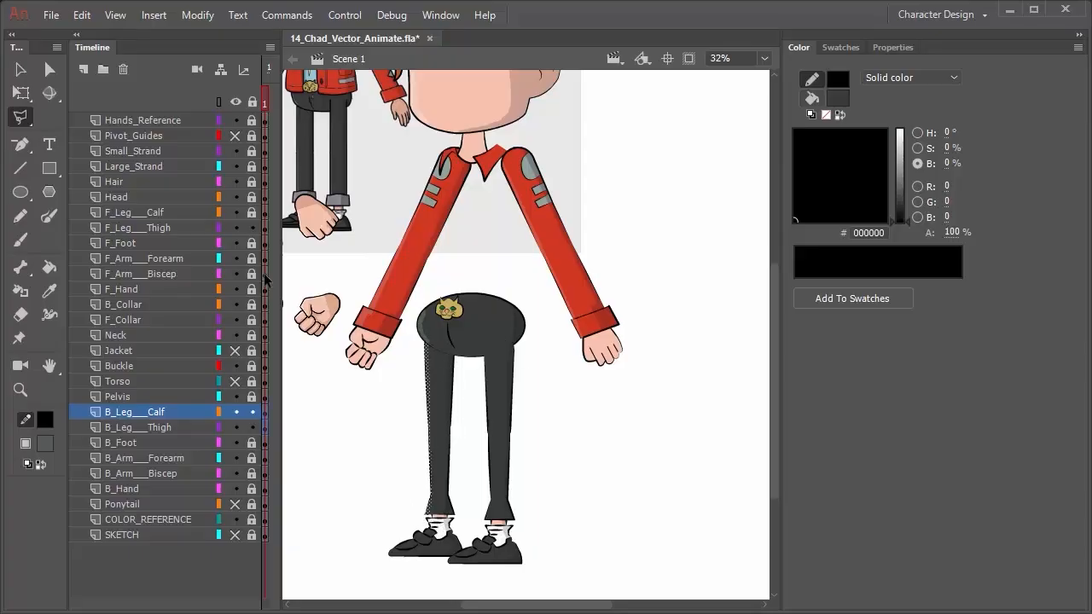
key(i)
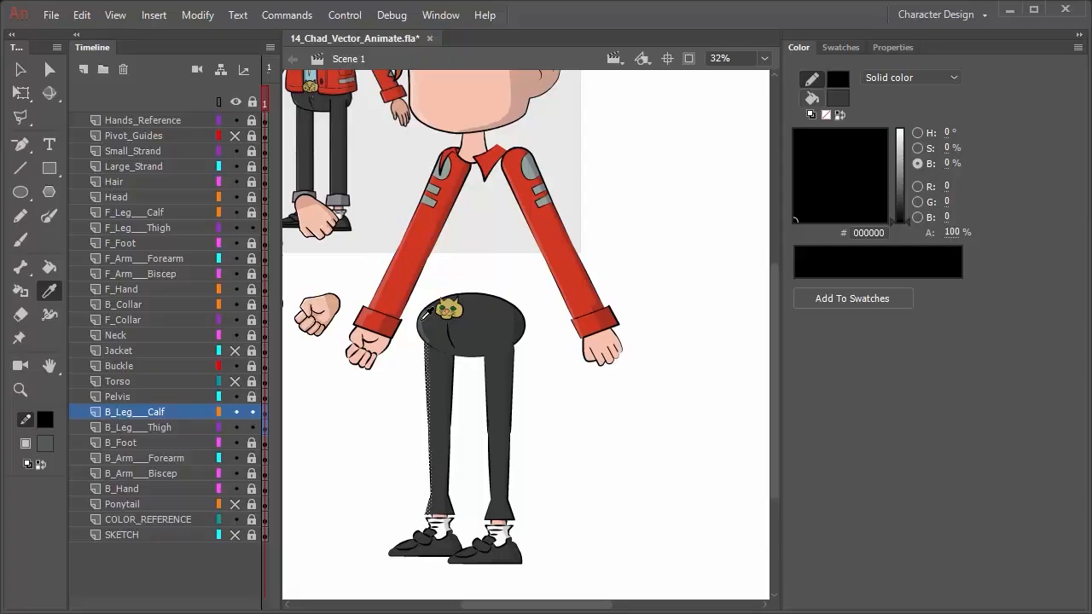
click(422, 318)
click(19, 69)
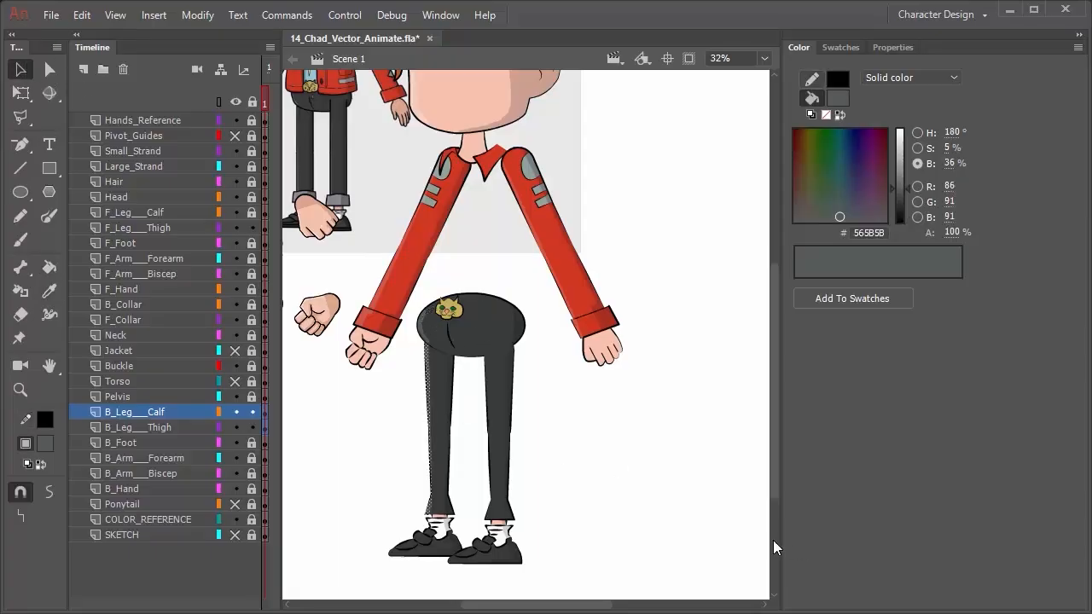
scroll(773, 540, down, 3)
click(569, 248)
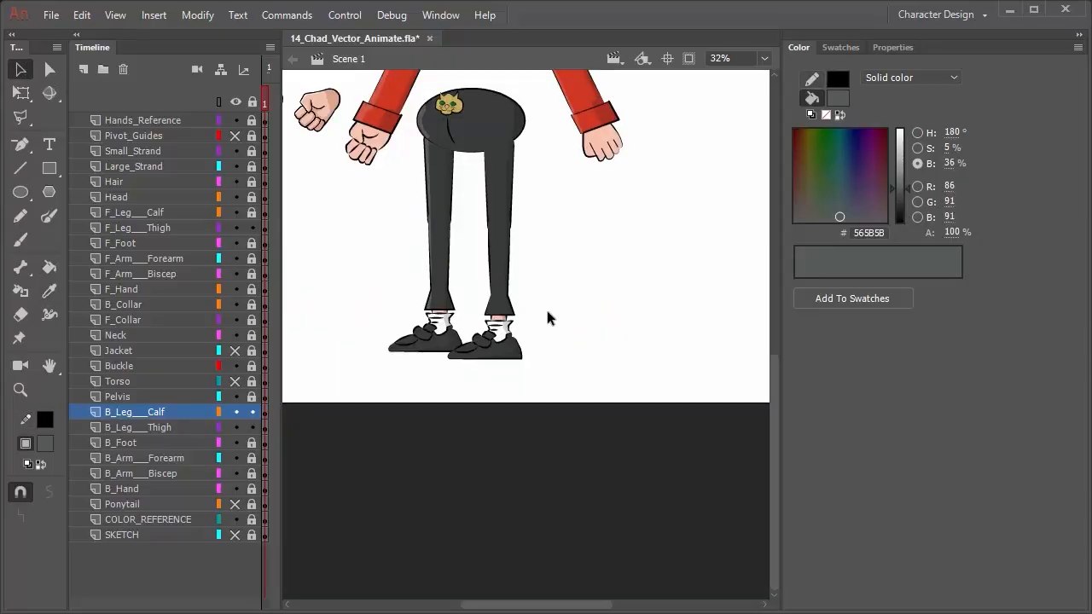
scroll(546, 318, up, 2)
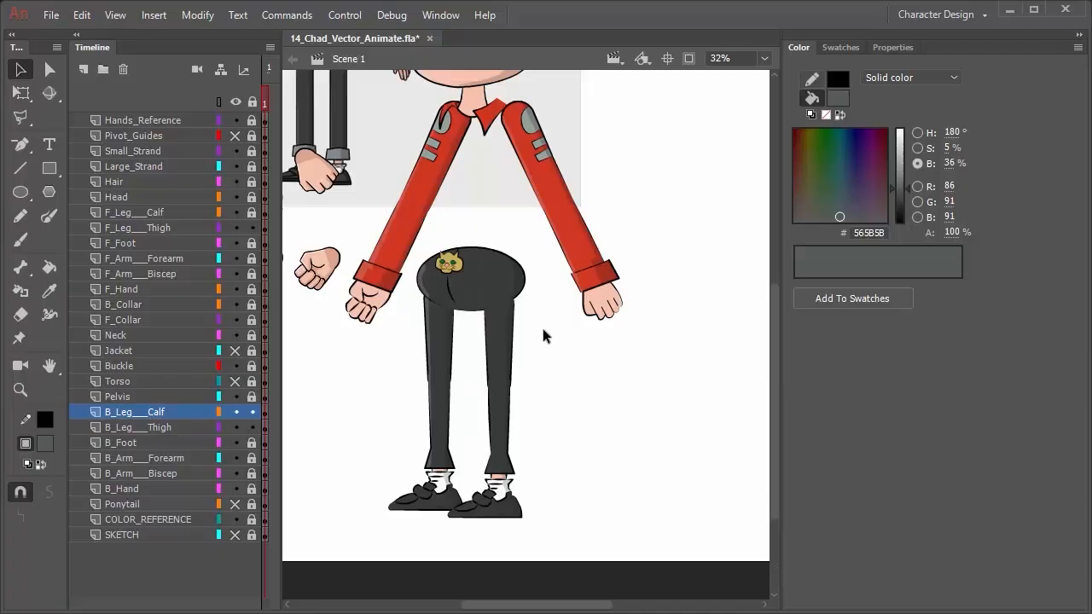
Lock the back leg layers, unlock F_Leg___Calf, lasso a strip along the front leg's left edge and recolour it with highlight grey #565B5B
click(149, 213)
drag(251, 214, 251, 227)
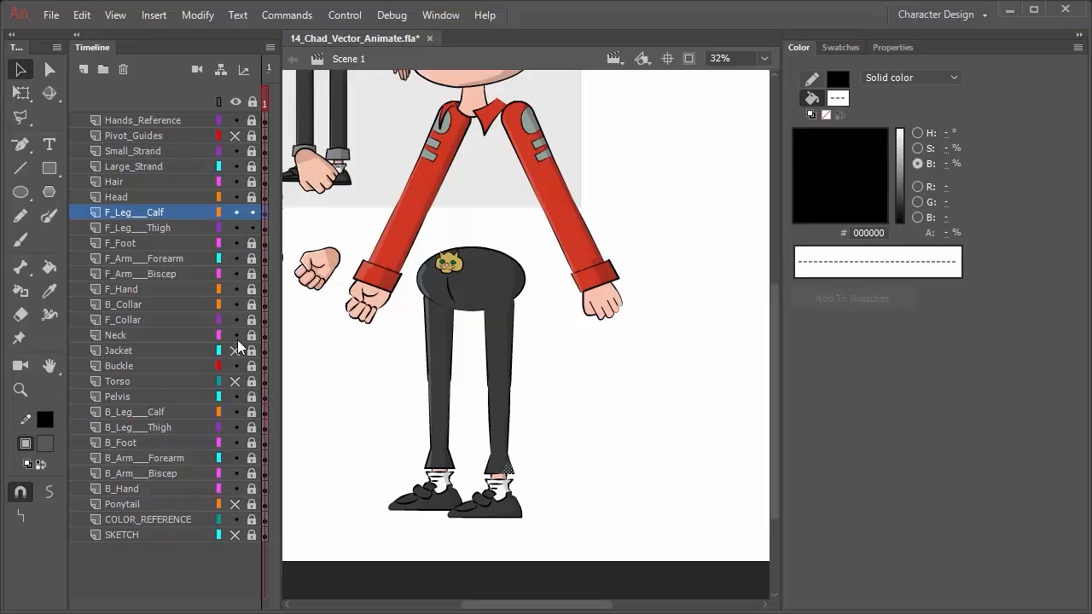
click(20, 117)
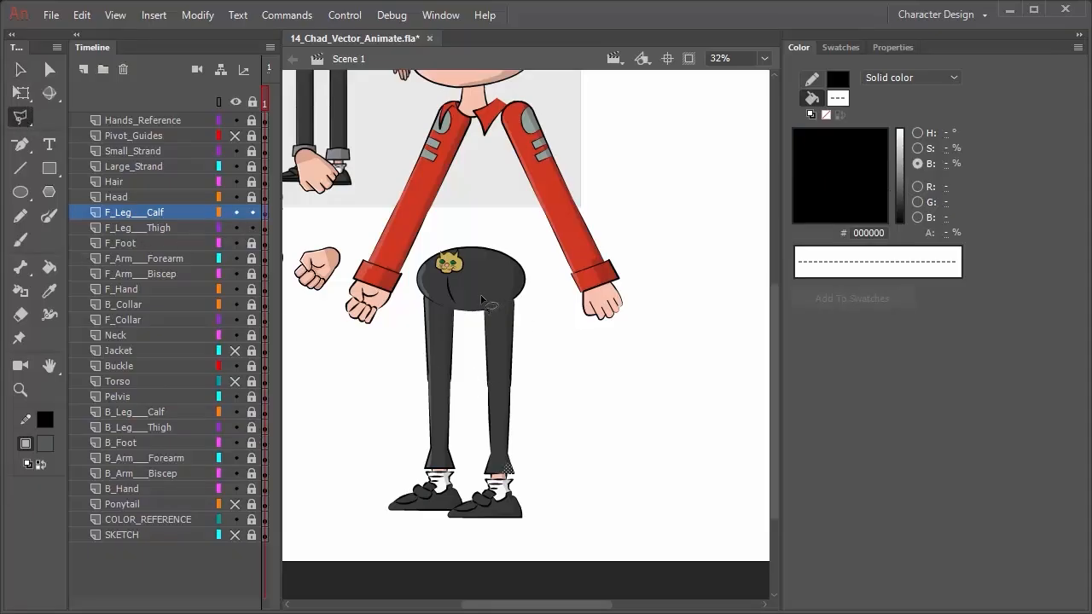
mouse_move(482, 299)
mouse_down()
mouse_move(471, 468)
mouse_move(490, 461)
mouse_move(476, 477)
mouse_move(499, 482)
mouse_up()
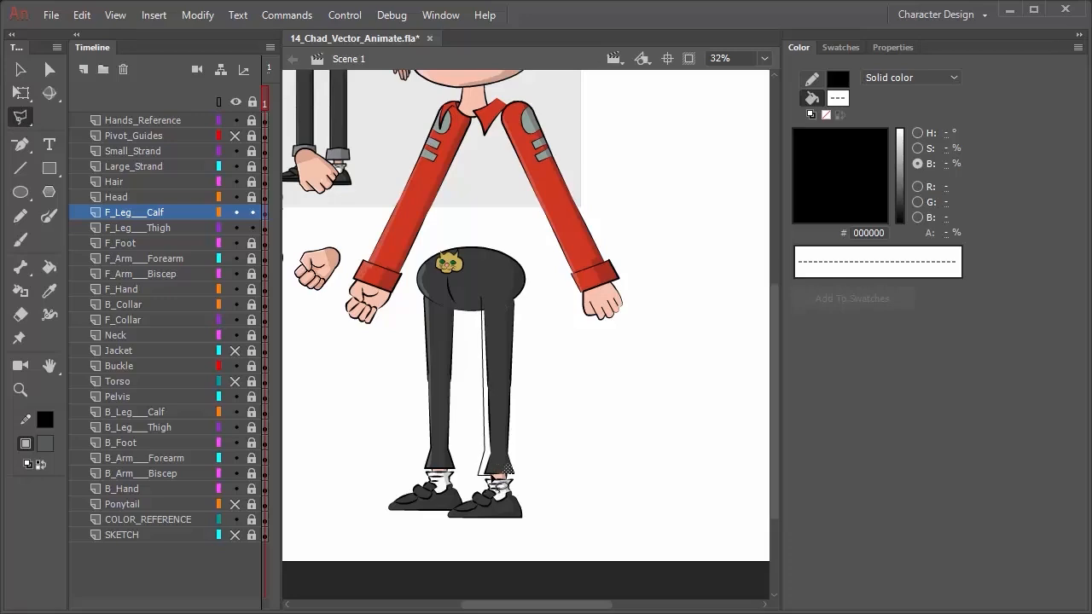
click(495, 453)
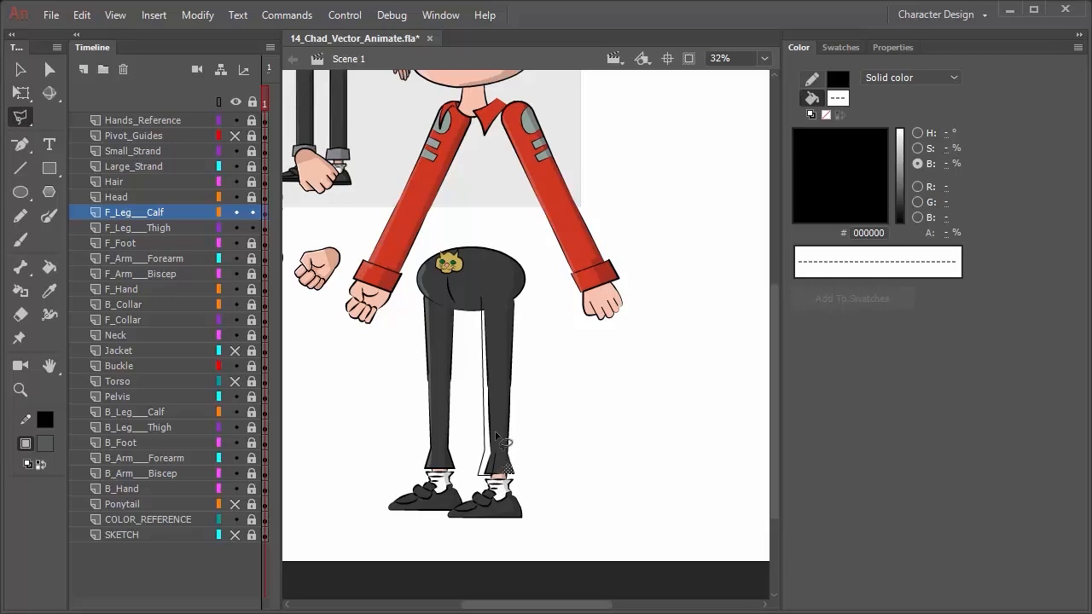
click(485, 278)
double_click(488, 305)
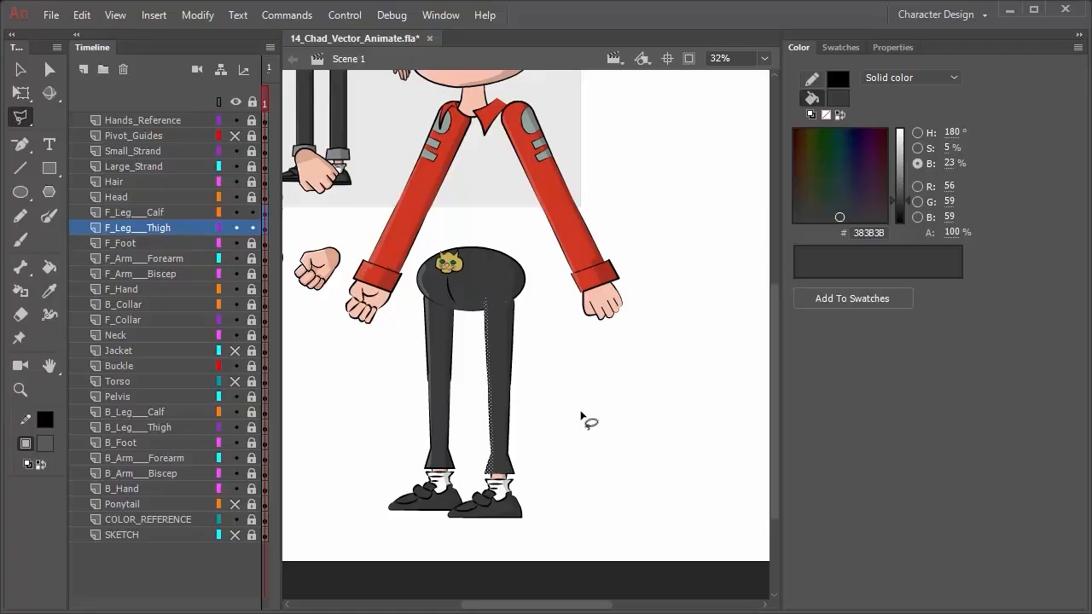
key(i)
click(431, 302)
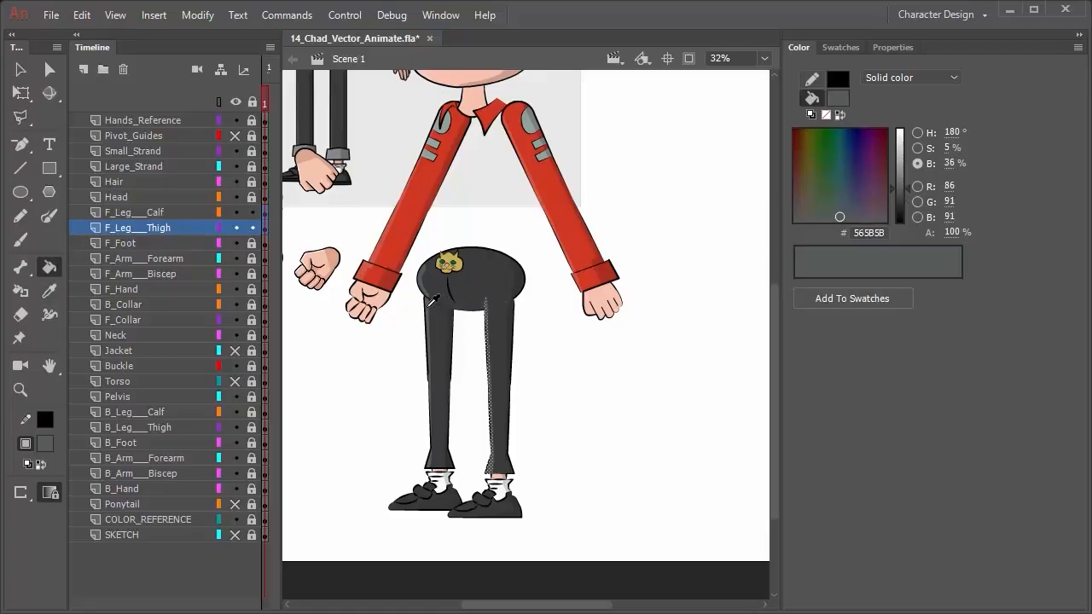
click(21, 69)
click(662, 420)
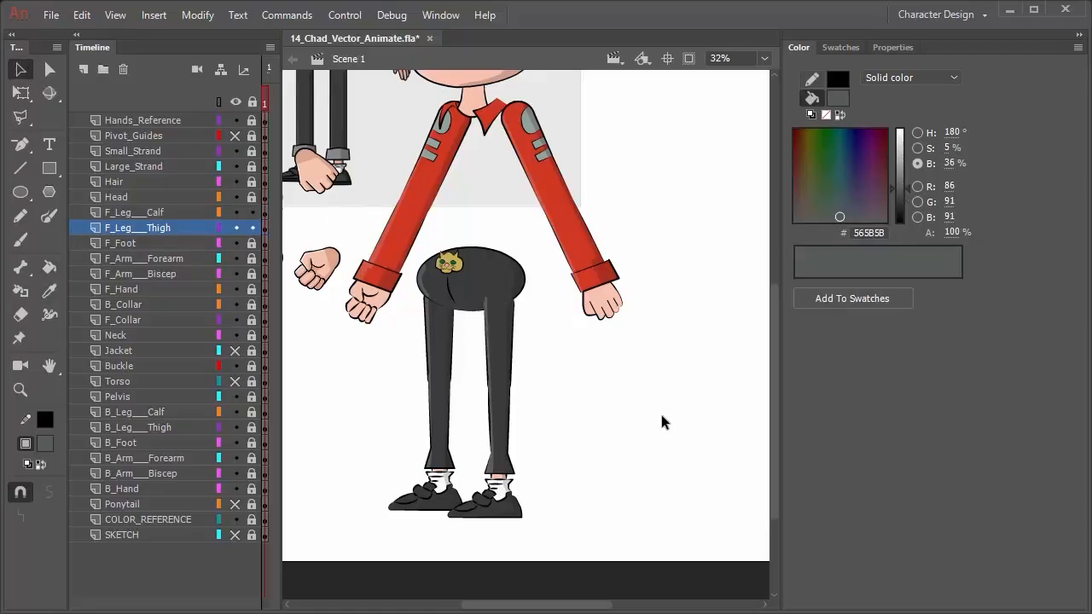
Unlock the F_Foot layer and sample the front leg's highlight grey (#565B5B) as the brush colour
drag(552, 149, 591, 238)
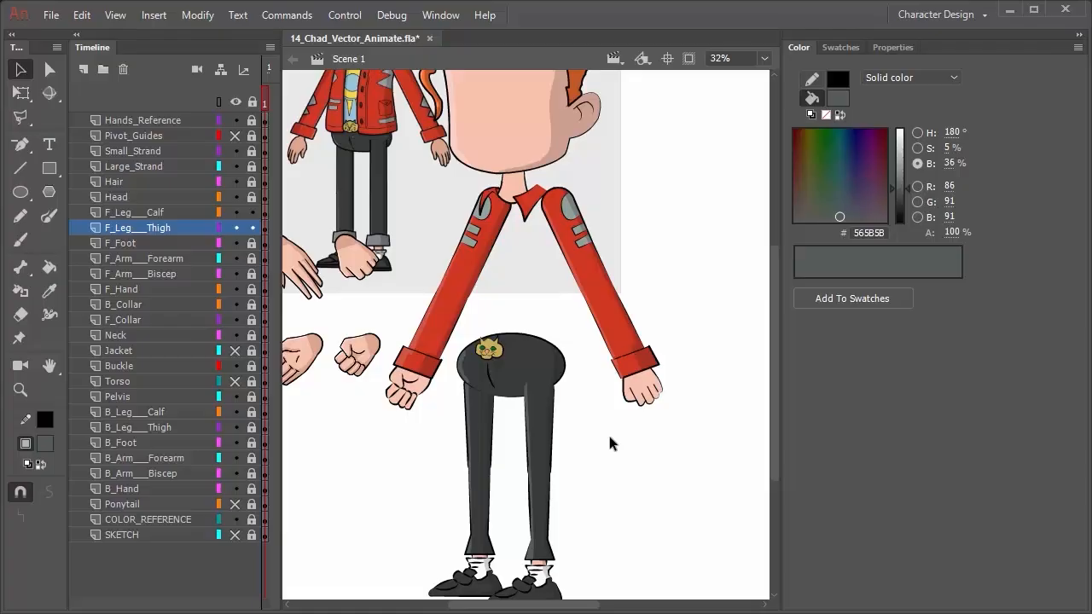
drag(587, 476, 589, 340)
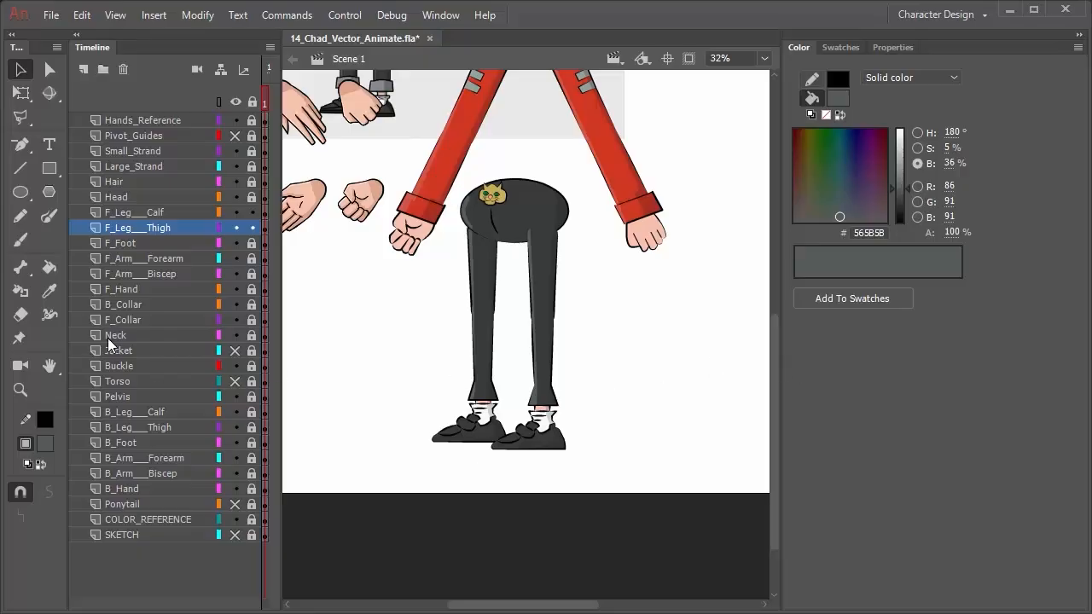
click(151, 243)
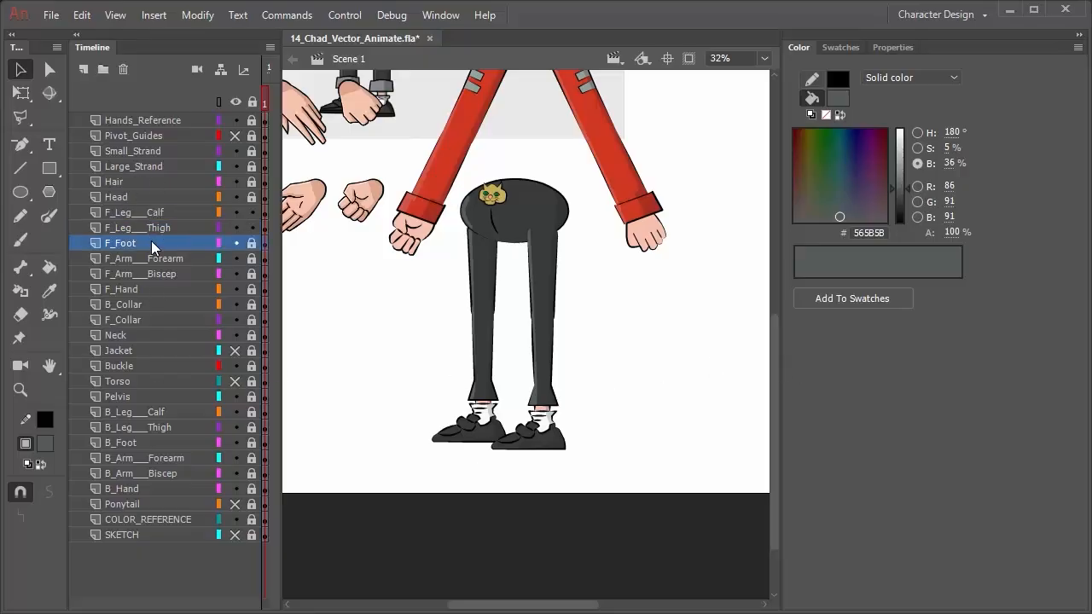
click(252, 245)
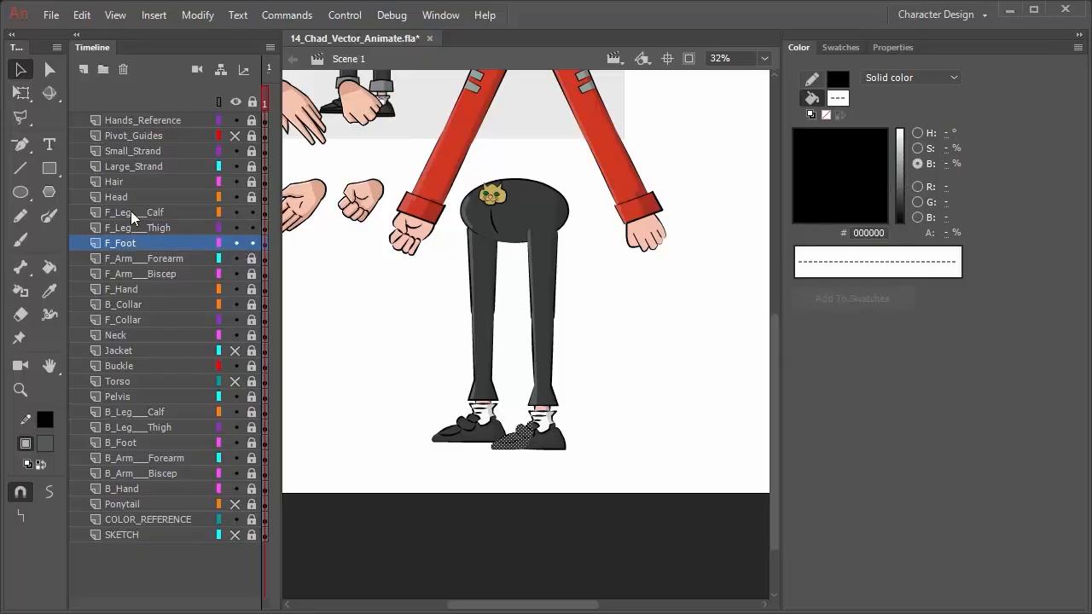
click(20, 240)
scroll(555, 389, up, 2)
scroll(555, 390, up, 3)
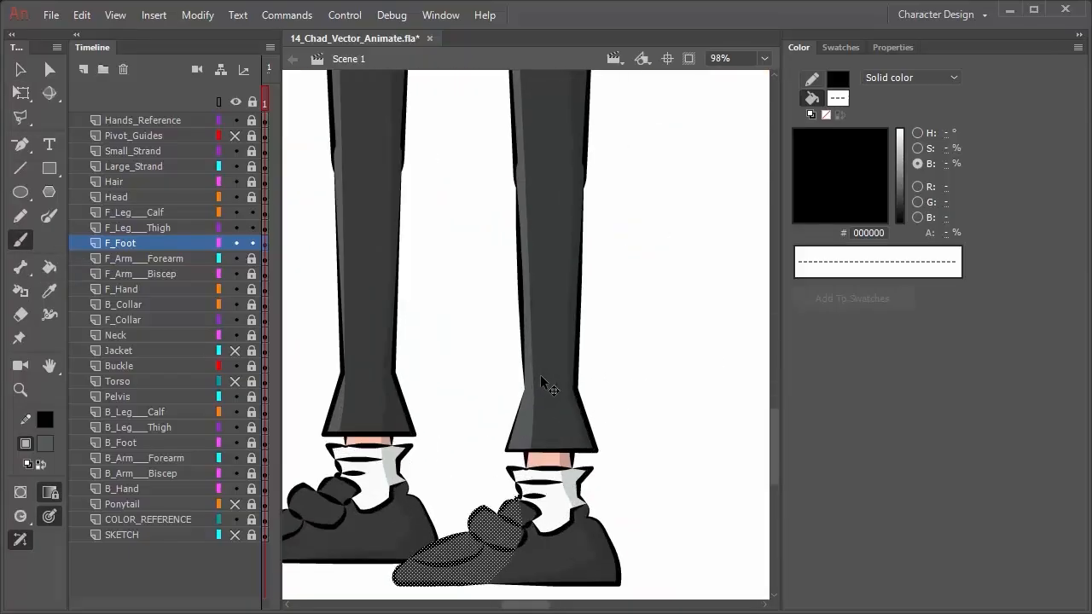
click(19, 70)
click(671, 302)
key(i)
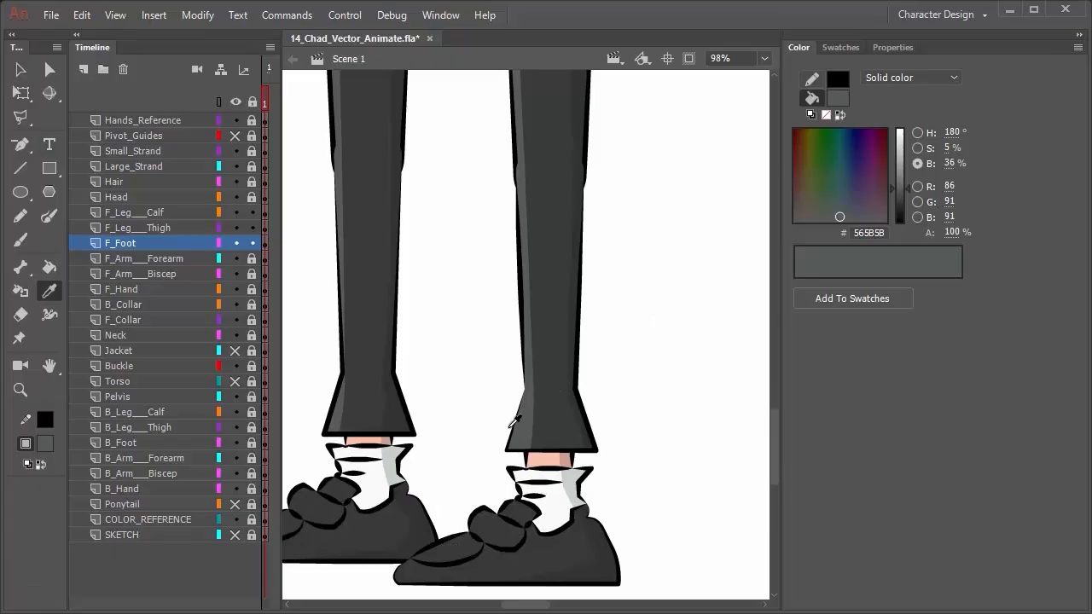
click(511, 424)
click(24, 243)
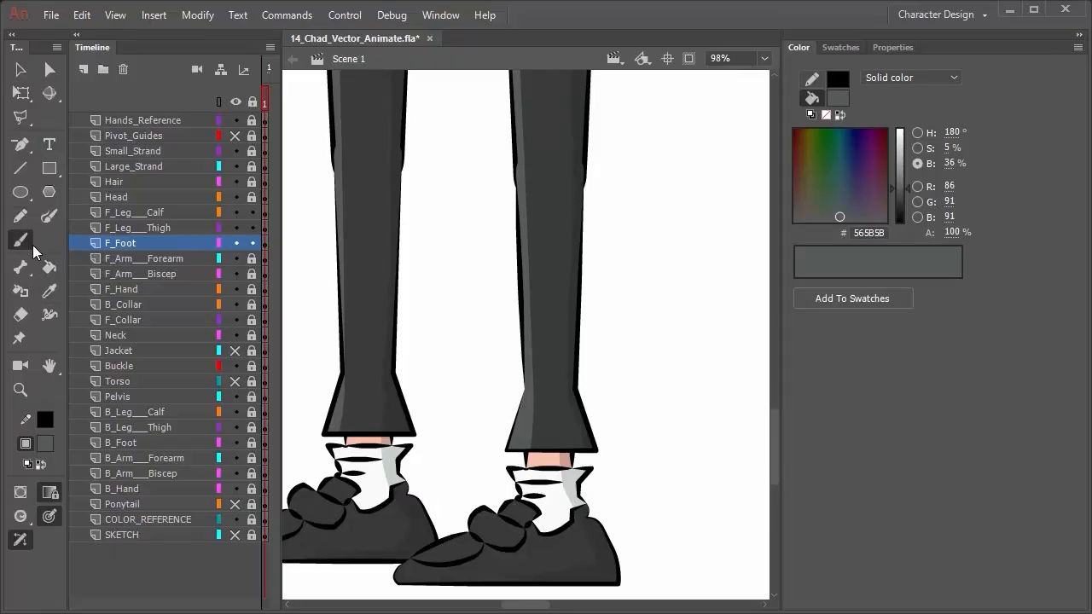
Brush lighter grey highlights on the front shoe's toe, upper and laces, undoing and repainting unsatisfactory strokes
drag(668, 361, 688, 185)
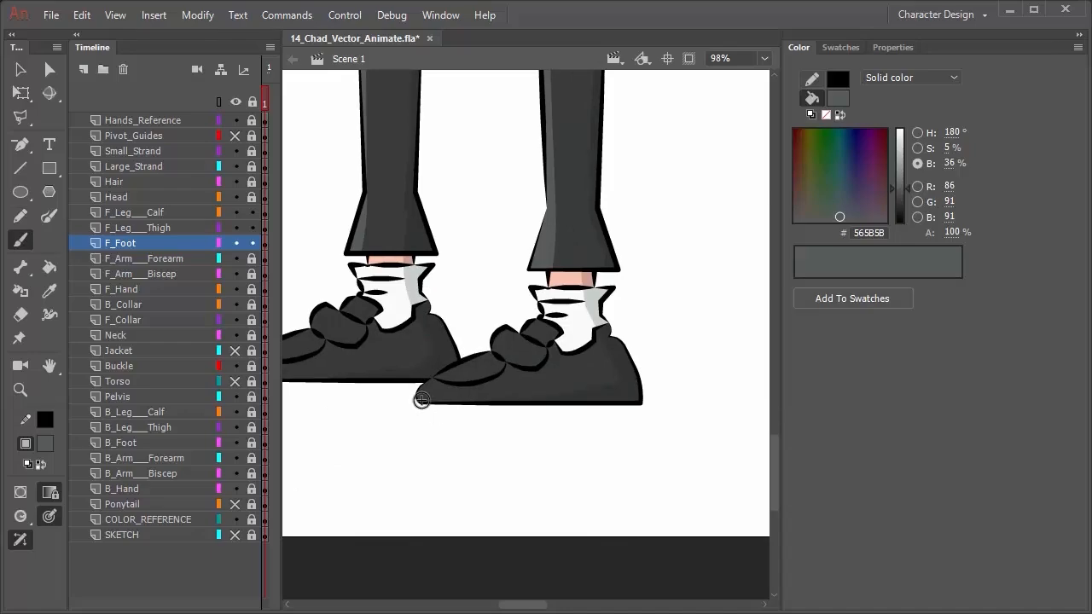
mouse_move(422, 403)
mouse_down()
mouse_move(457, 364)
mouse_move(496, 358)
mouse_move(435, 376)
mouse_up()
mouse_move(493, 351)
mouse_down()
mouse_move(517, 333)
mouse_move(495, 352)
mouse_move(509, 361)
mouse_move(520, 331)
mouse_move(509, 328)
mouse_move(541, 320)
mouse_move(528, 335)
mouse_move(549, 320)
mouse_up()
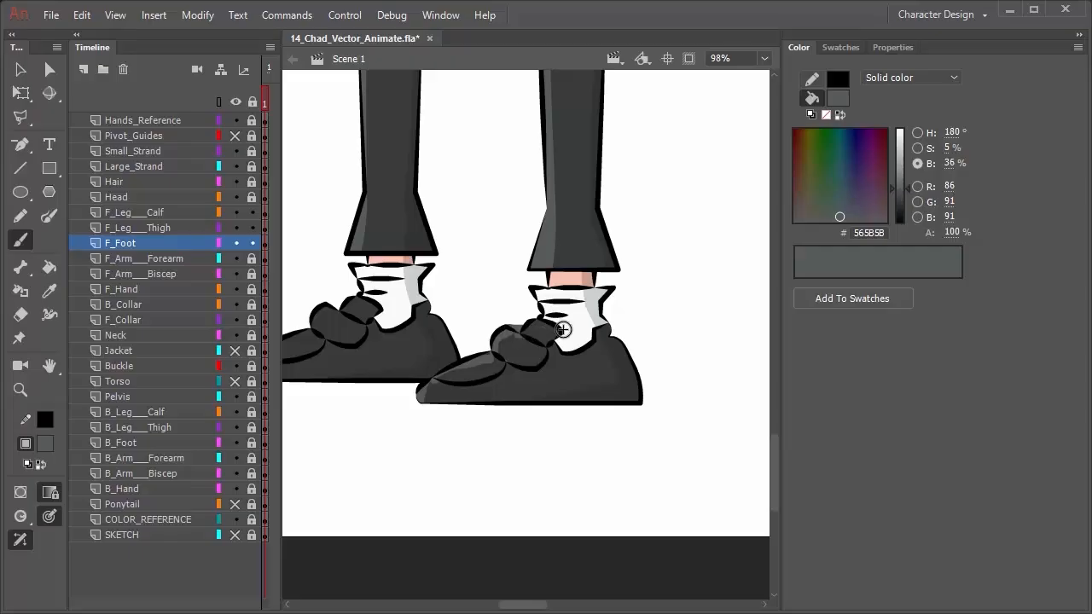
key(ctrl+z)
mouse_move(441, 402)
mouse_down()
mouse_move(478, 395)
mouse_move(423, 396)
mouse_move(465, 397)
mouse_move(434, 402)
mouse_up()
key(ctrl+z)
drag(443, 385, 504, 348)
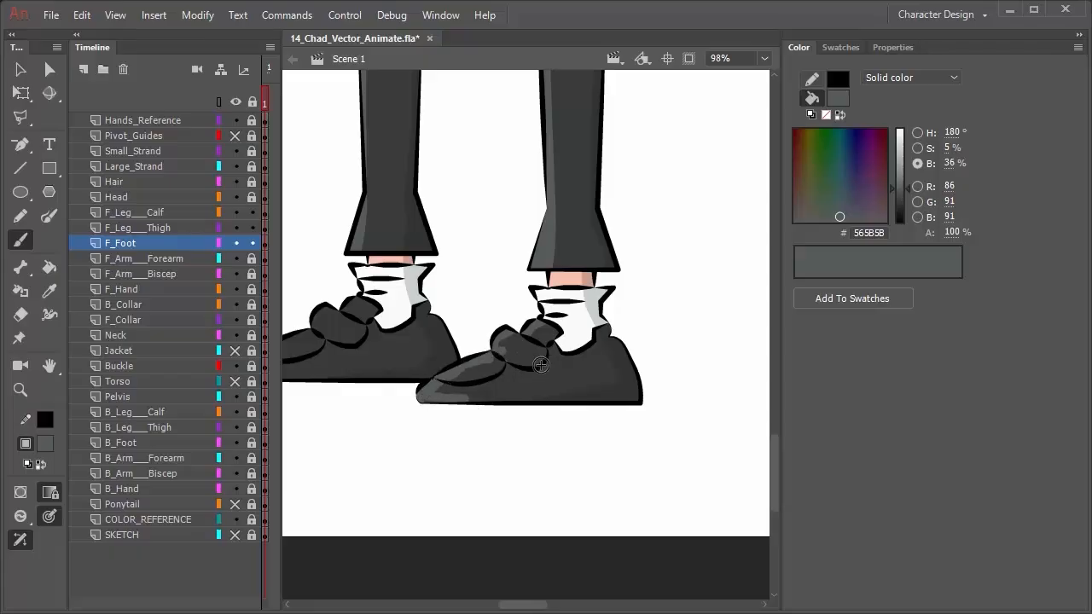
Unlock the B_Foot layer and brush matching grey highlights on the back shoe's toe, upper and laces
drag(524, 290, 641, 282)
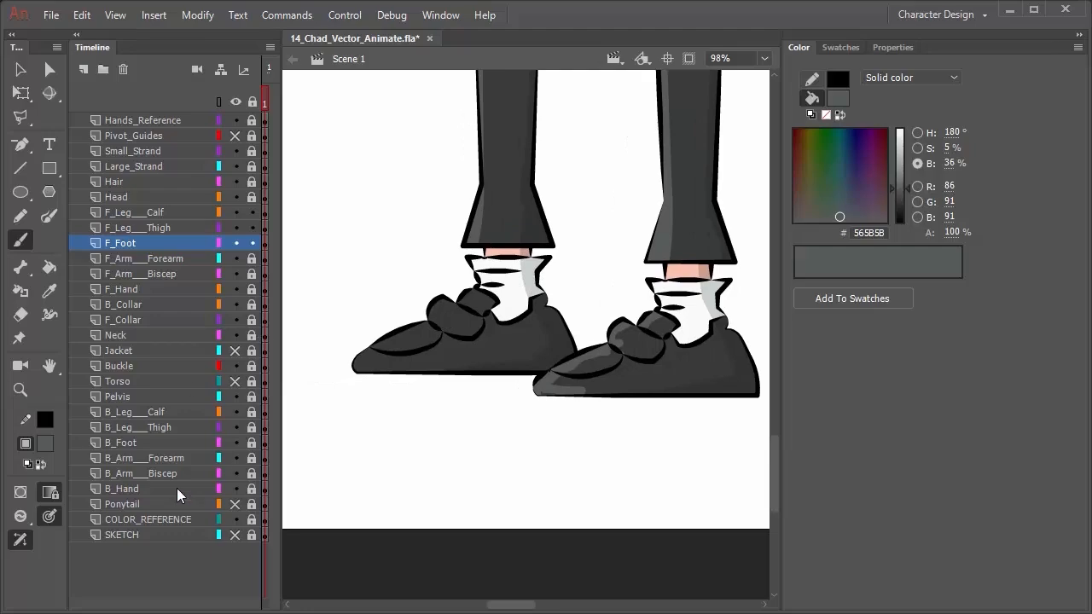
click(131, 441)
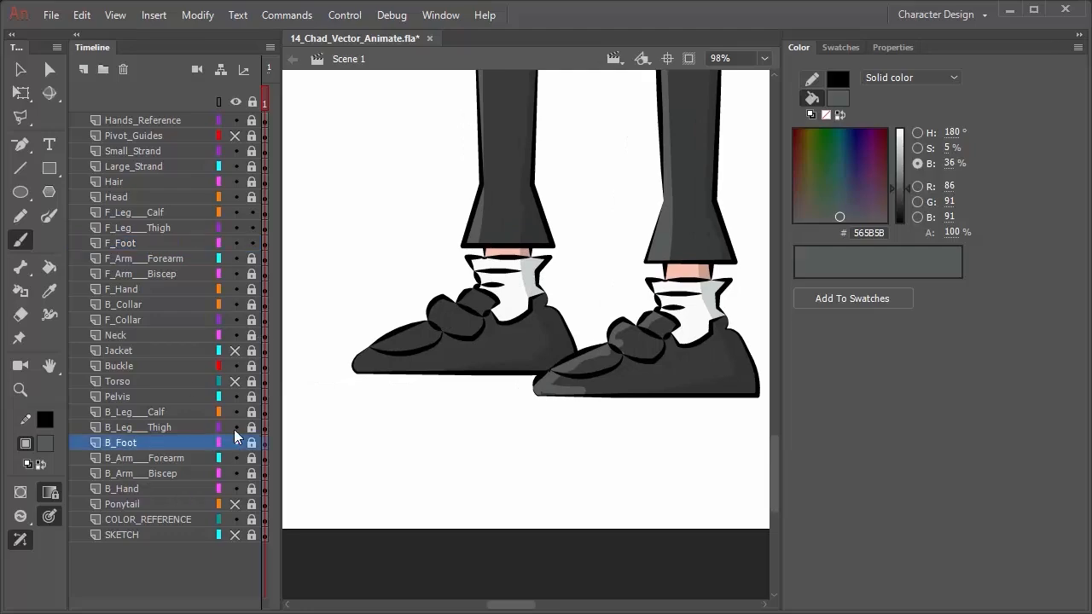
click(251, 443)
mouse_move(430, 325)
mouse_down()
mouse_move(373, 350)
mouse_move(397, 348)
mouse_move(361, 353)
mouse_move(354, 366)
mouse_move(389, 369)
mouse_up()
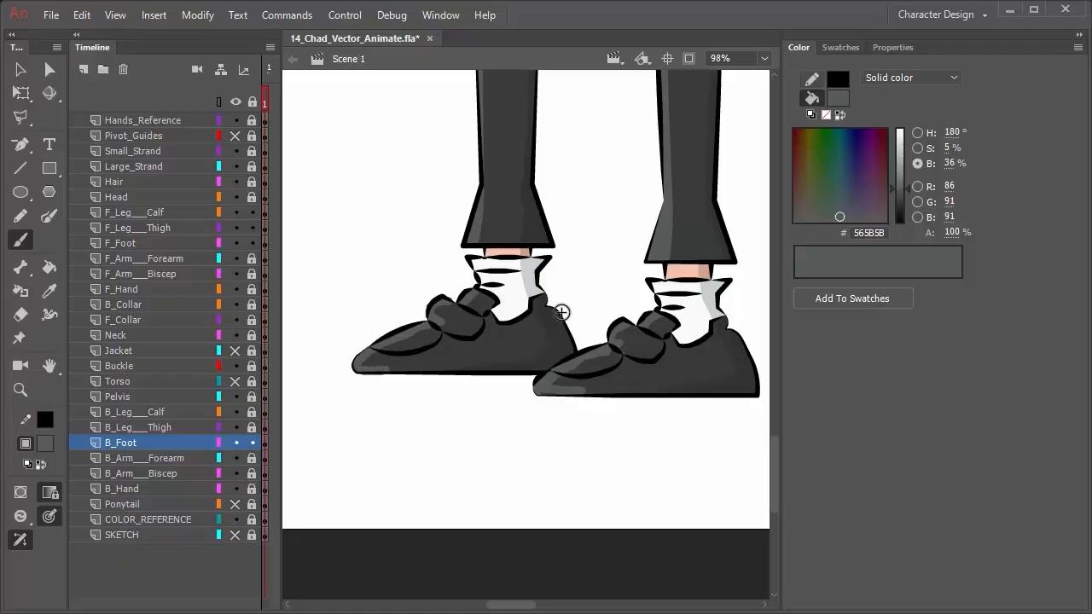
Show the Jacket, Torso and Ponytail layers on the full character, leaving Pivot_Guides and SKETCH hidden
scroll(434, 378, down, 5)
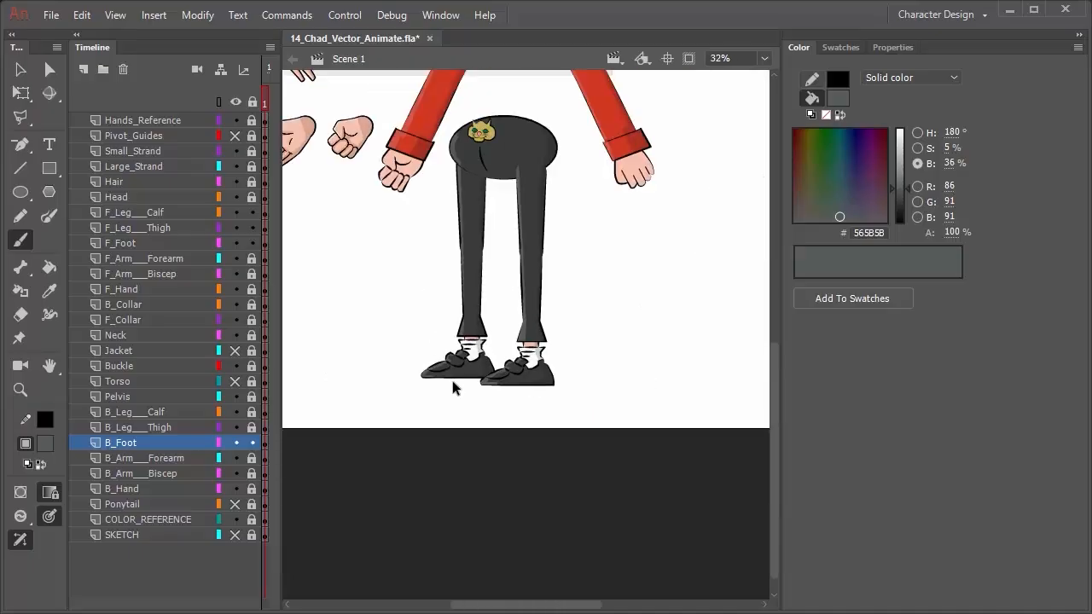
drag(444, 147, 427, 440)
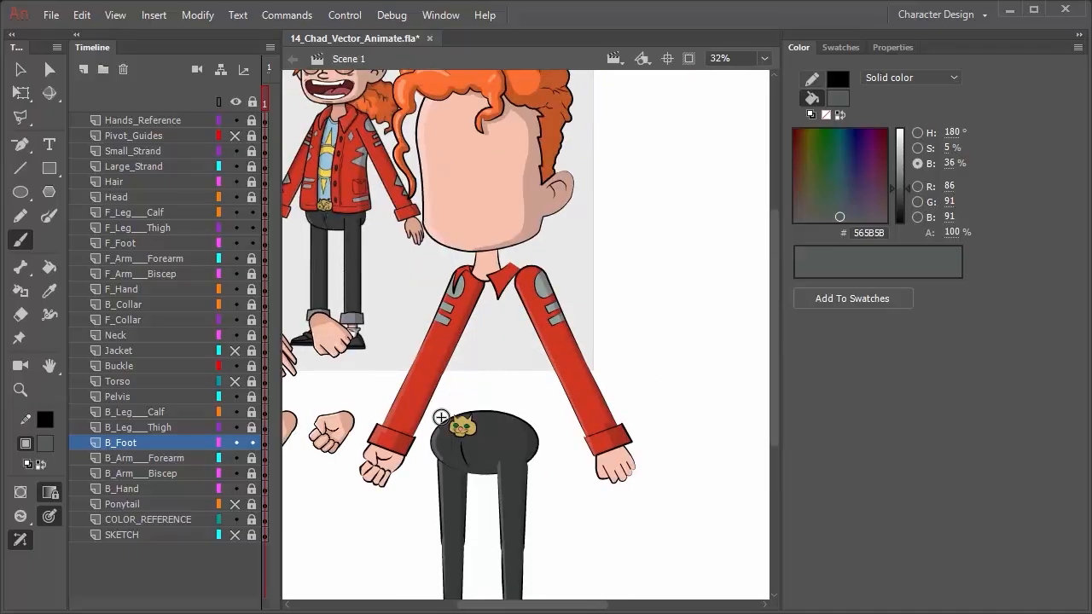
scroll(442, 419, up, 1)
scroll(444, 421, down, 2)
scroll(444, 420, down, 1)
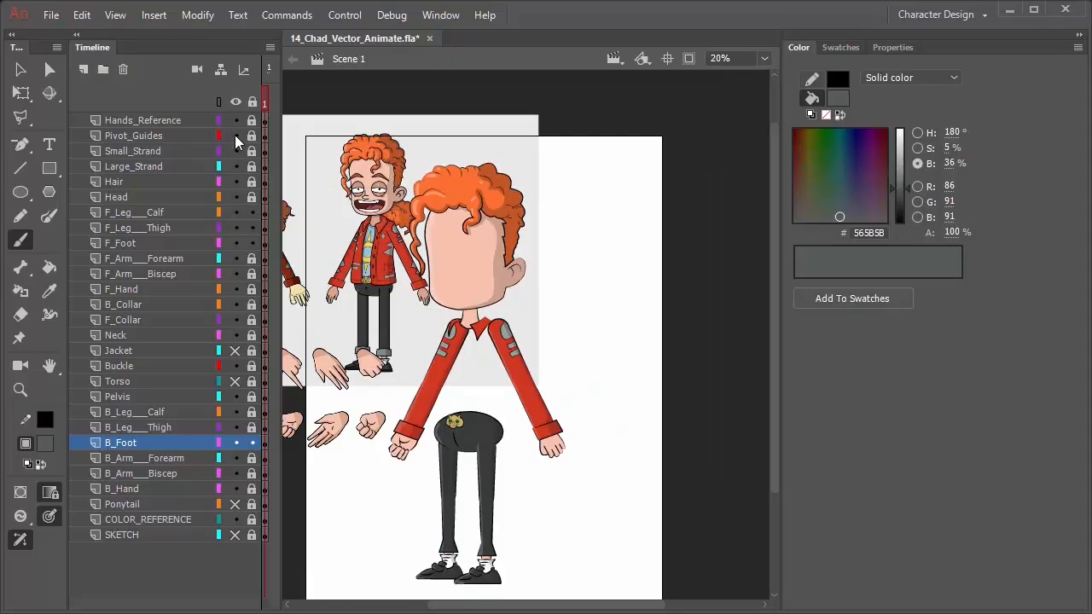
click(235, 136)
click(235, 136)
click(235, 351)
click(235, 382)
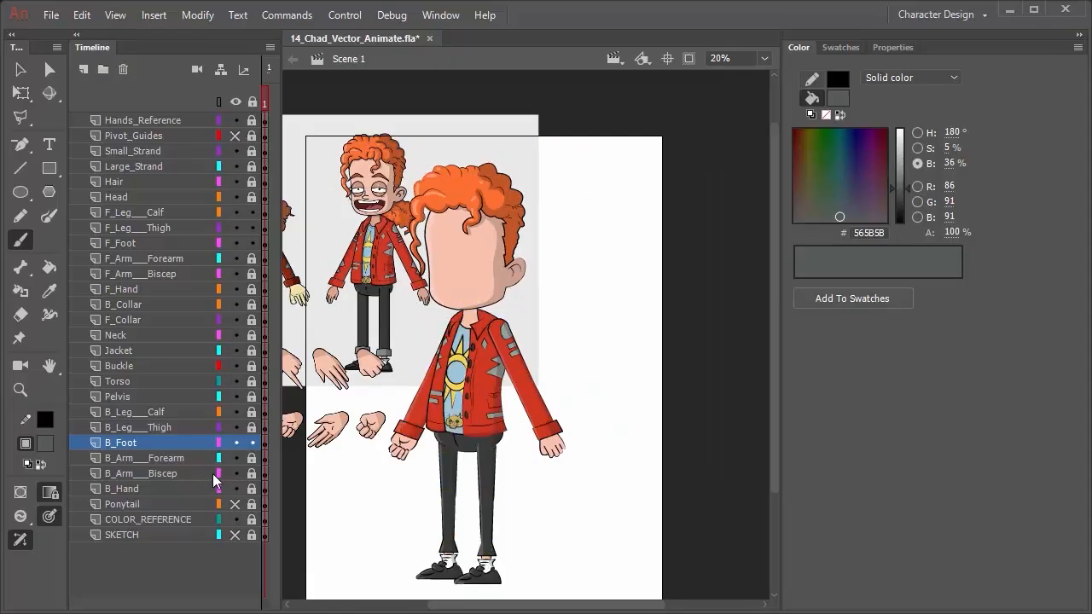
click(235, 504)
click(235, 535)
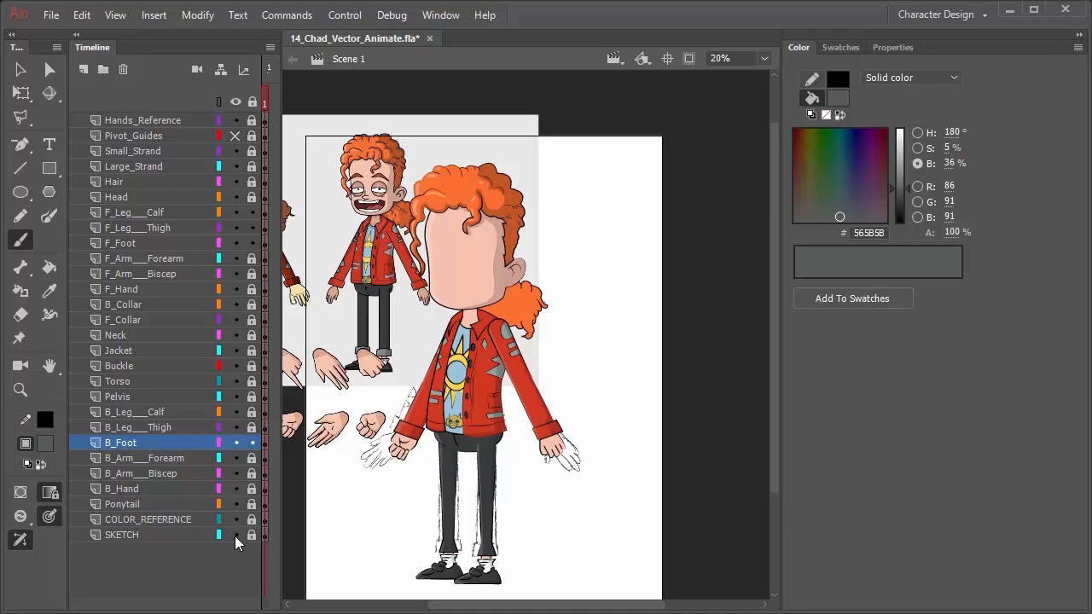
click(235, 534)
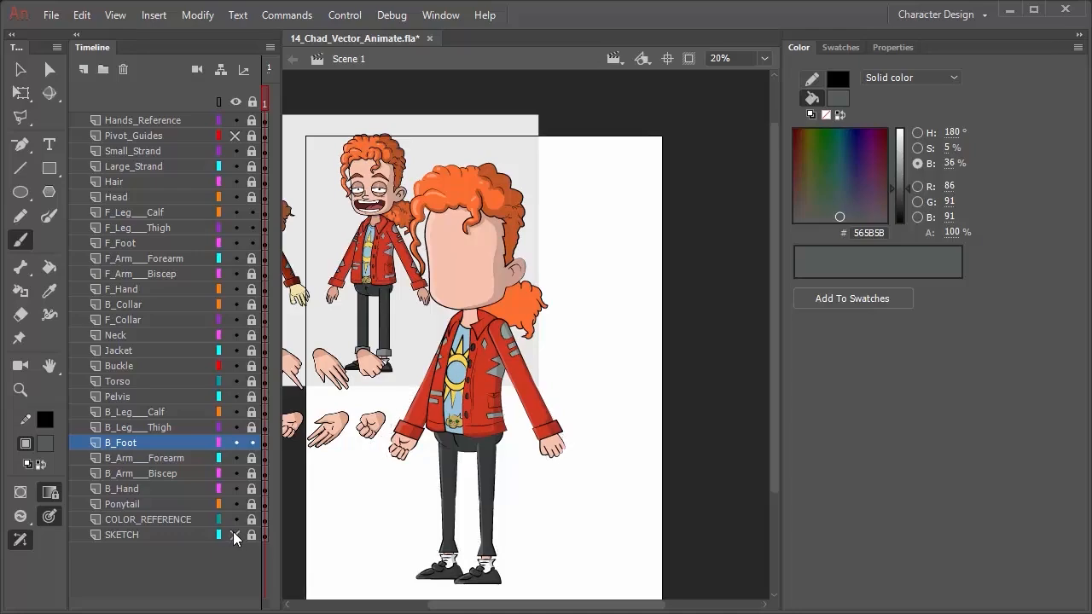